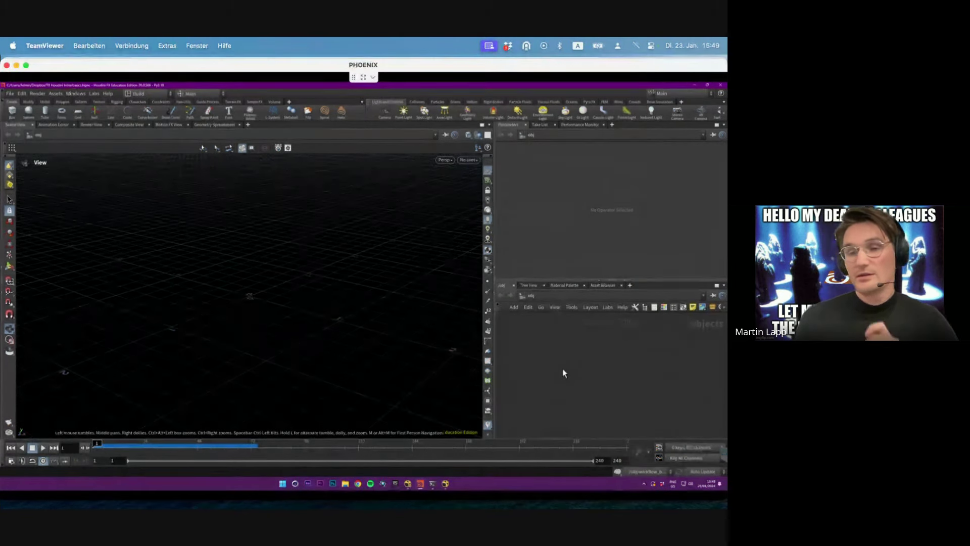
Step: Narrow the viewport to give the network pane more room, and add a Geometry object to the object network
left_click_drag(495, 324, 430, 334)
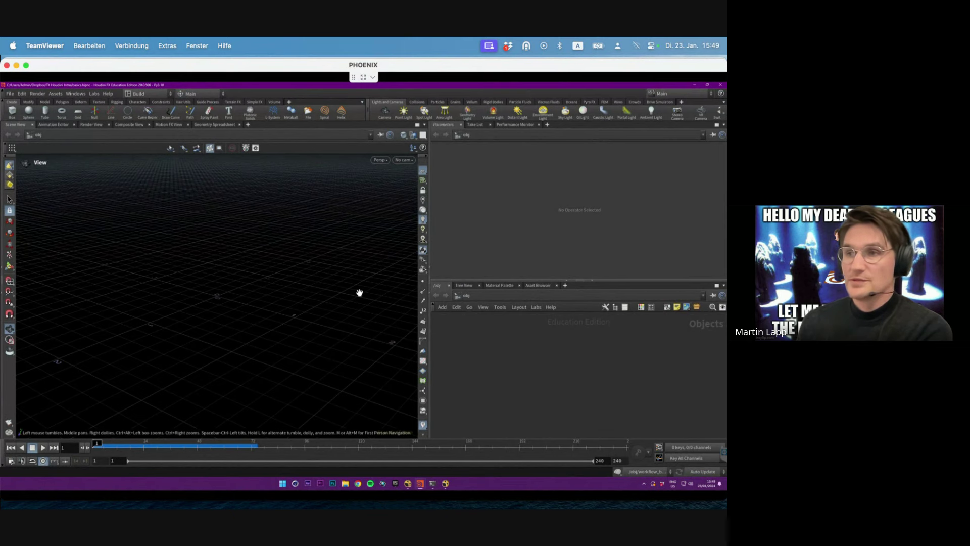
left_click_drag(231, 292, 247, 273)
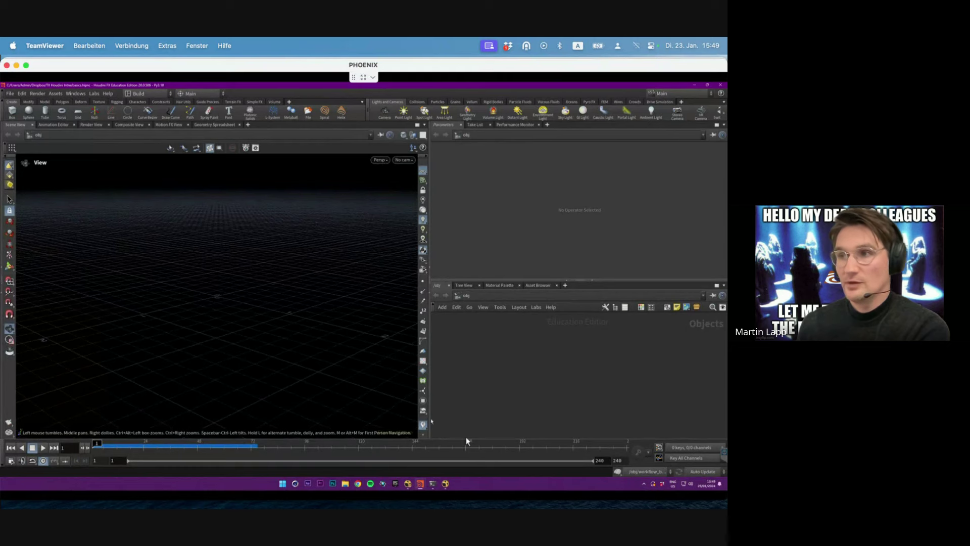
key("Tab")
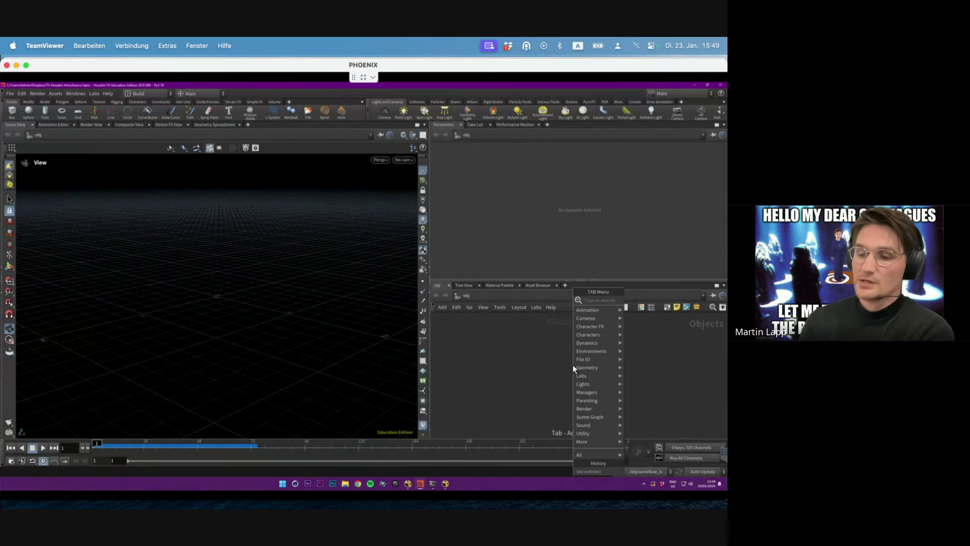
type("geo")
key("Return")
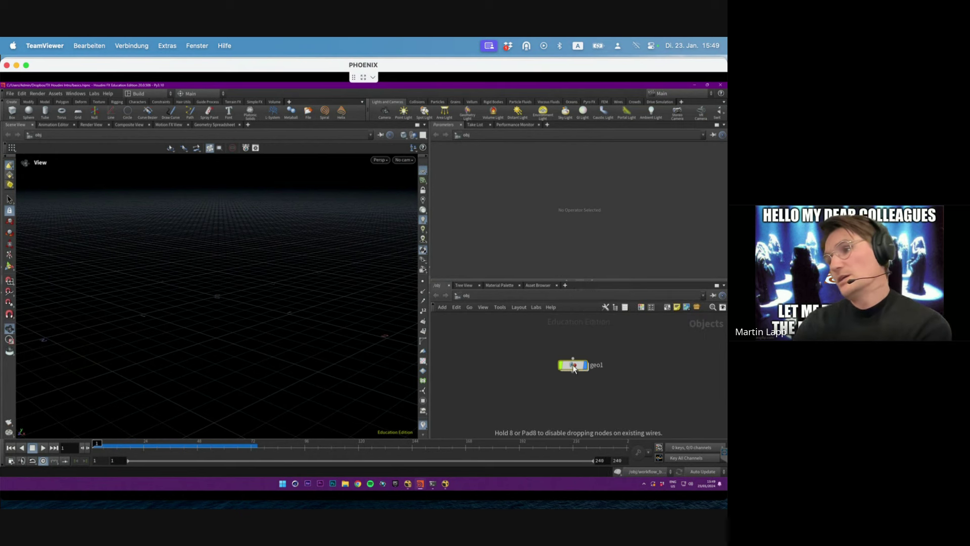
left_click(574, 366)
left_click_drag(574, 368, 561, 352)
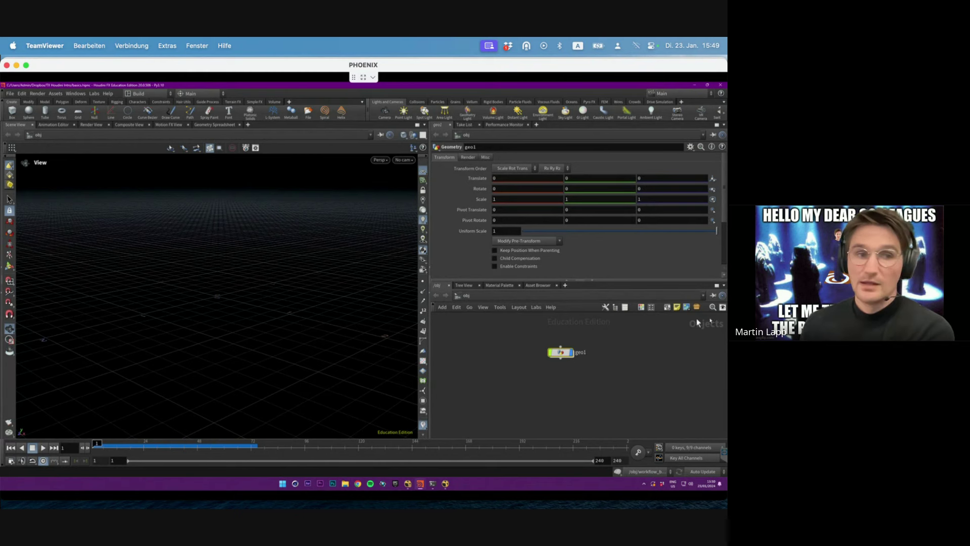
Step: Add a light and a camera to the object network beside the geometry object
key("Tab")
type("ligh")
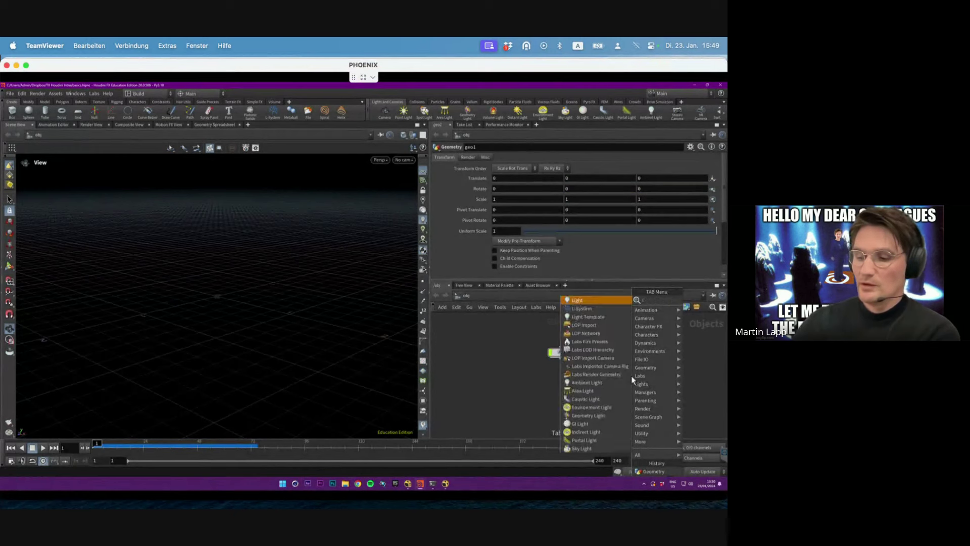
key("Return")
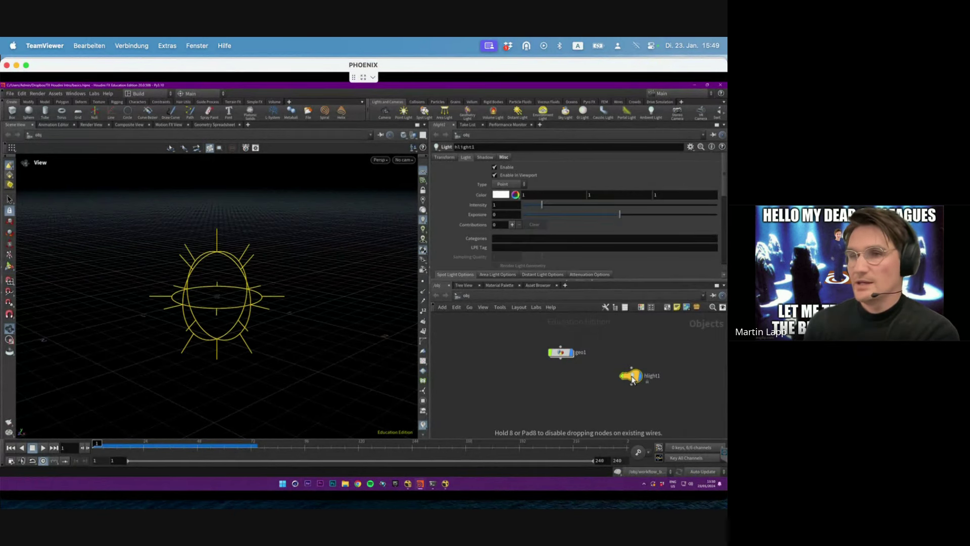
right_click(566, 386)
key("Escape")
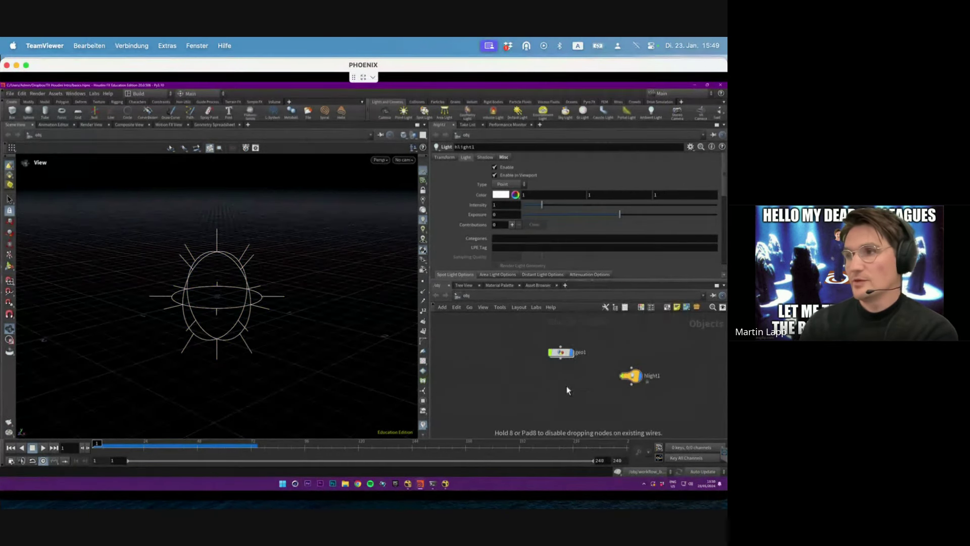
left_click(566, 387)
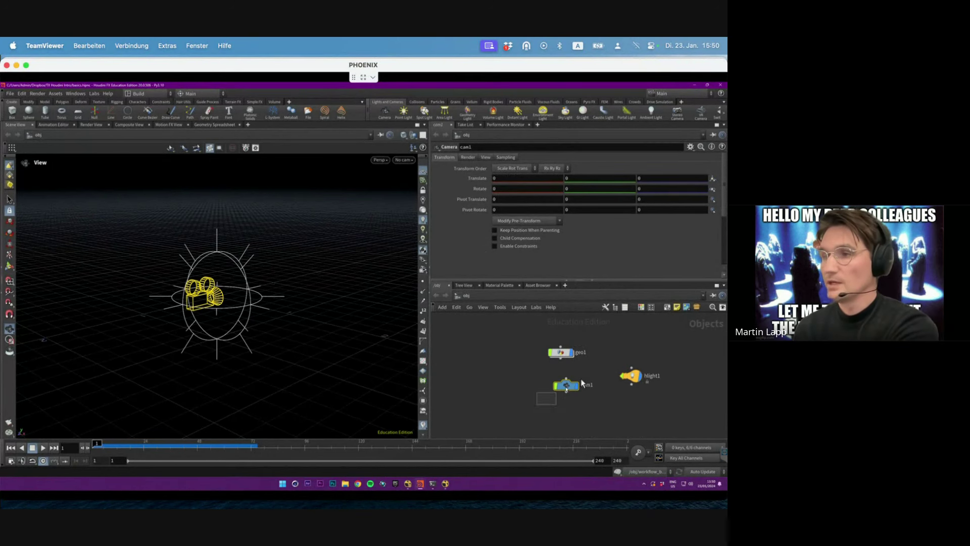
Step: Delete the camera and the light, leaving only the geometry object
key("Delete")
left_click_drag(649, 357, 602, 410)
key("Delete")
Step: Reposition the geo1 object in the network, enter it, and add a polygon sphere inside
left_click_drag(562, 352, 519, 357)
left_click(518, 357)
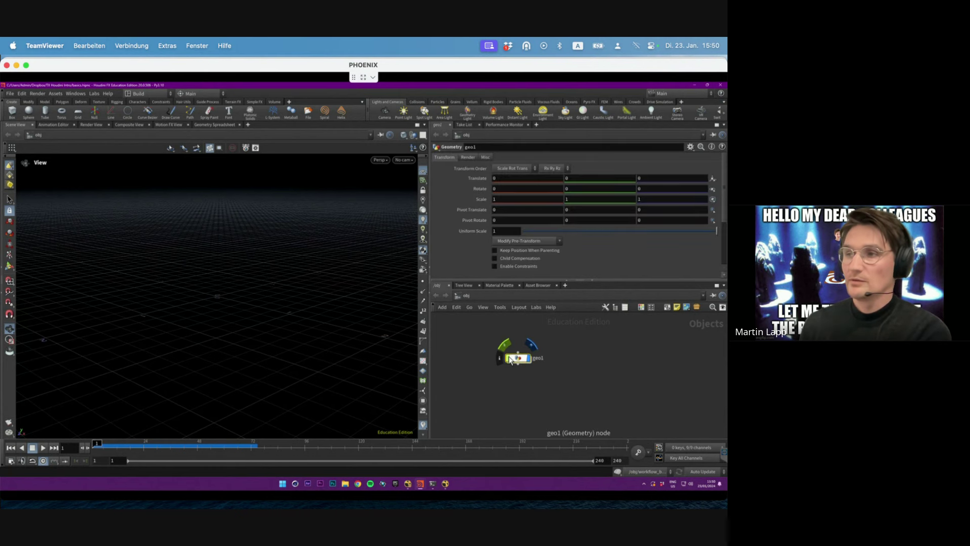
double_click(518, 358)
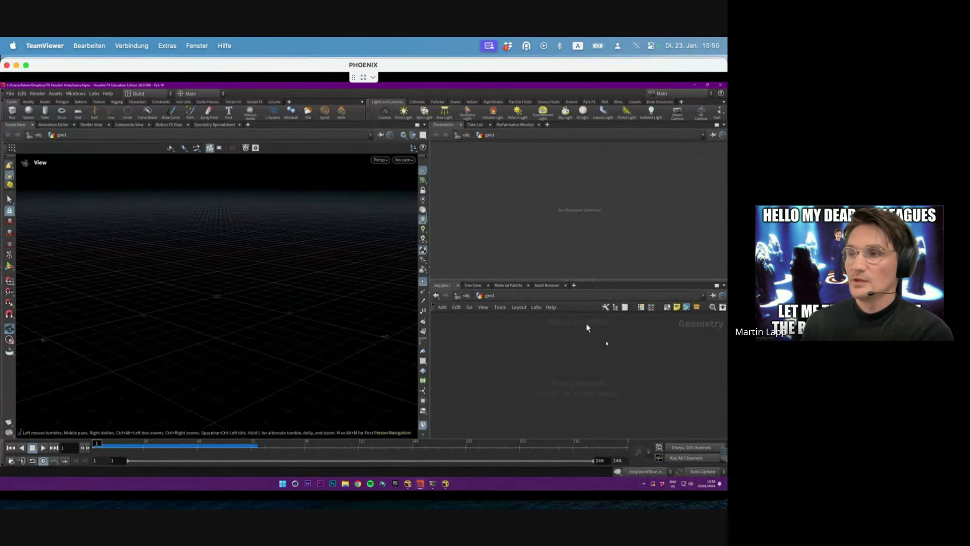
key("Tab")
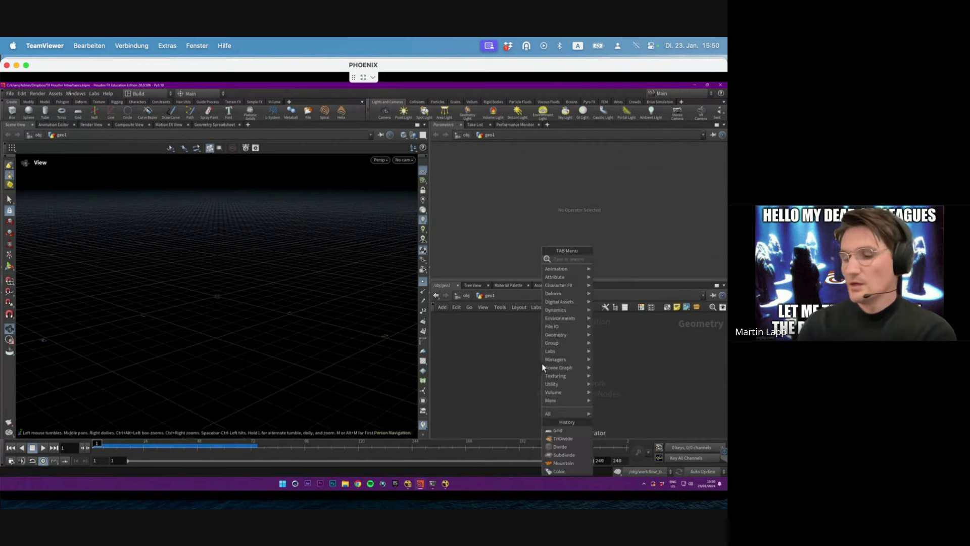
type("sphere")
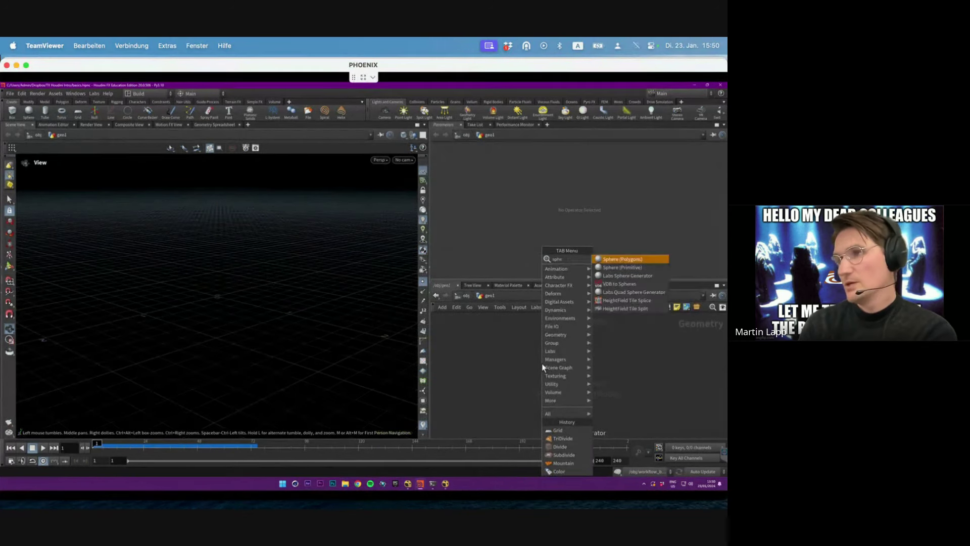
key("Return")
Step: Add a box node to the geo1 network, below and to the left of the sphere node
type("box")
key("Return")
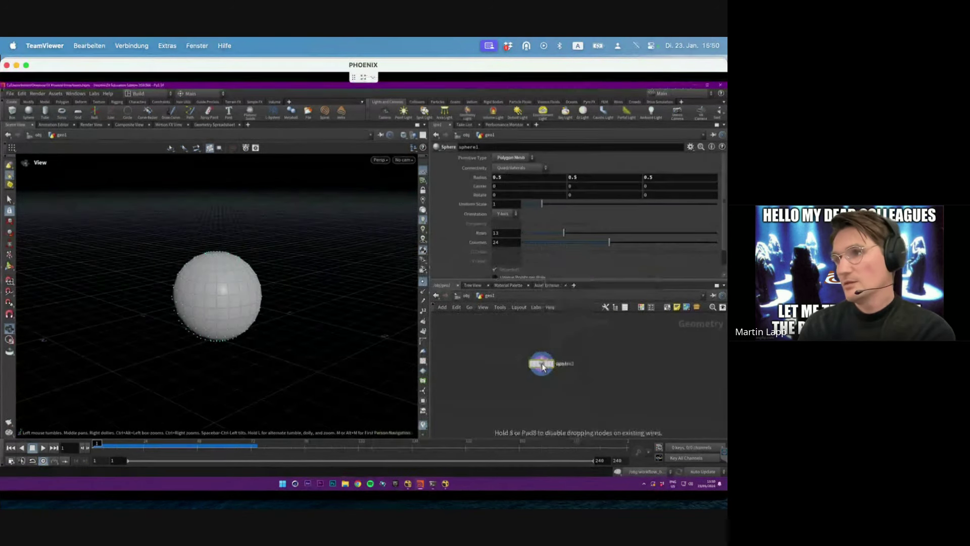
left_click(524, 375)
left_click_drag(521, 378, 496, 395)
left_click_drag(576, 349, 502, 416)
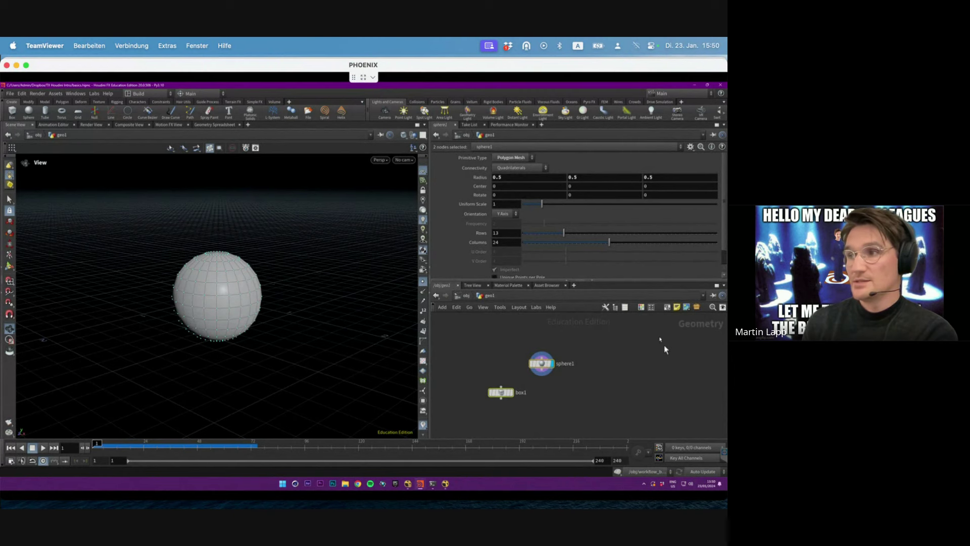
Step: Go up to object level and back into geo1, add a Point VOP node there, and enter its inner network
key("u")
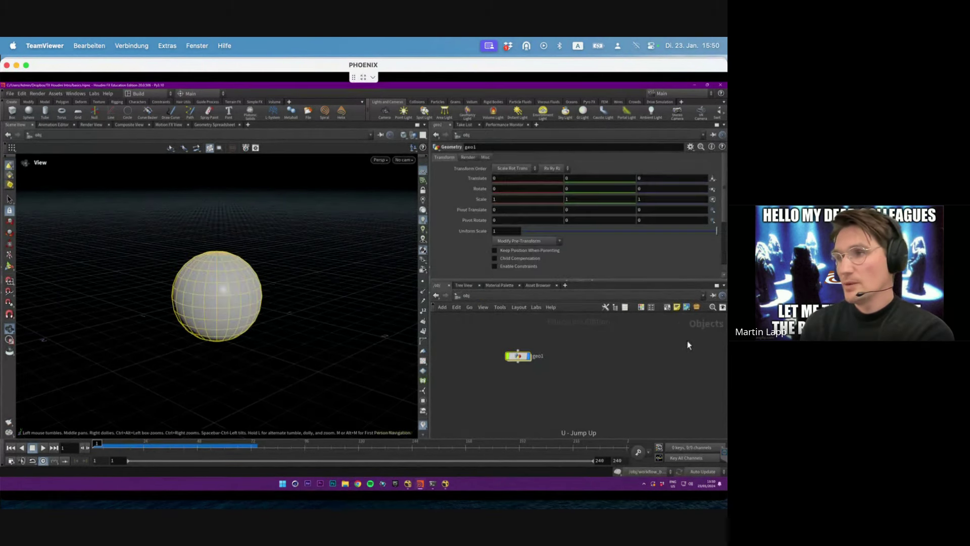
key("i")
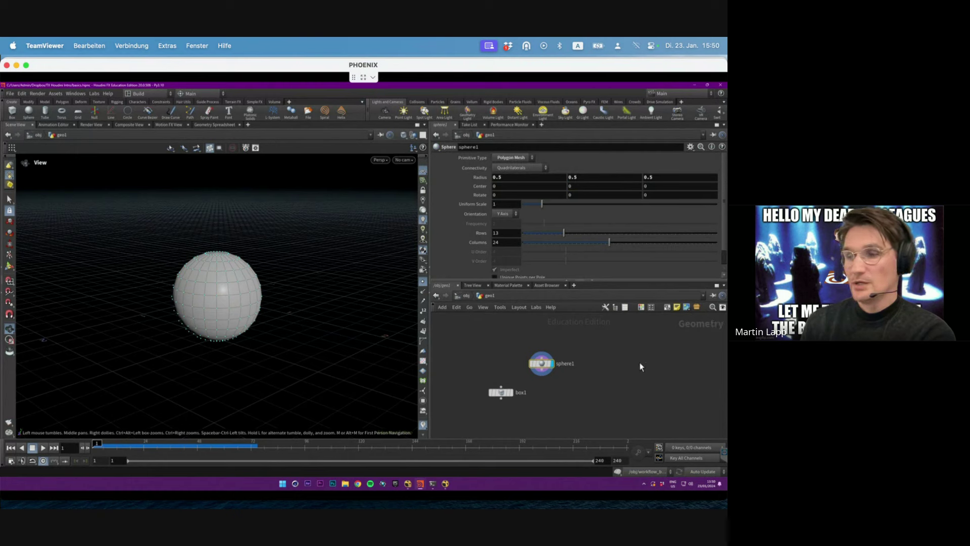
key("Tab")
type("vop")
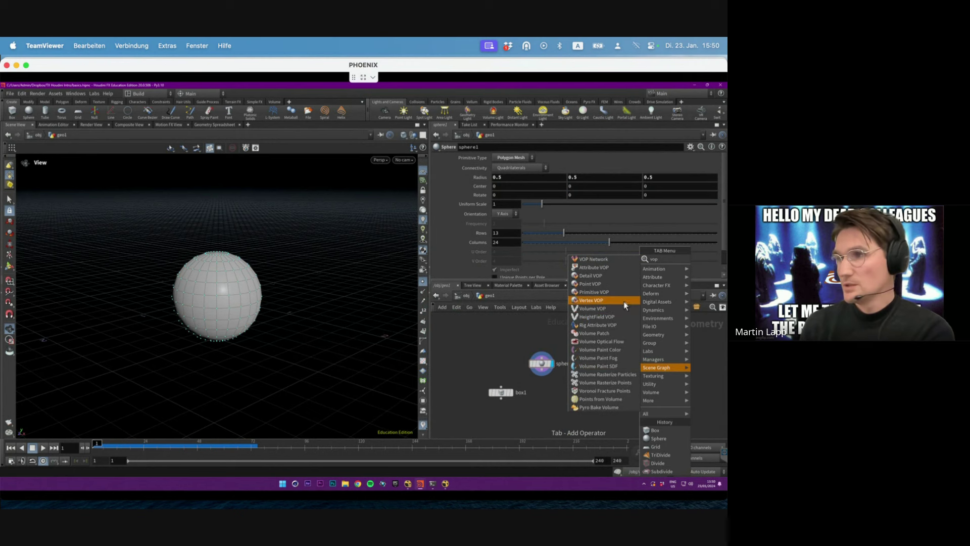
left_click(606, 284)
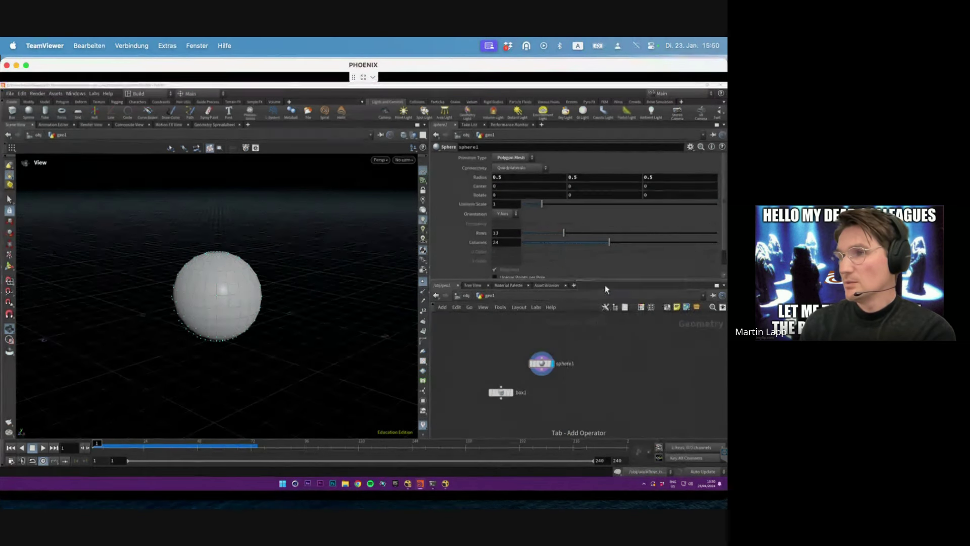
left_click(606, 355)
double_click(606, 356)
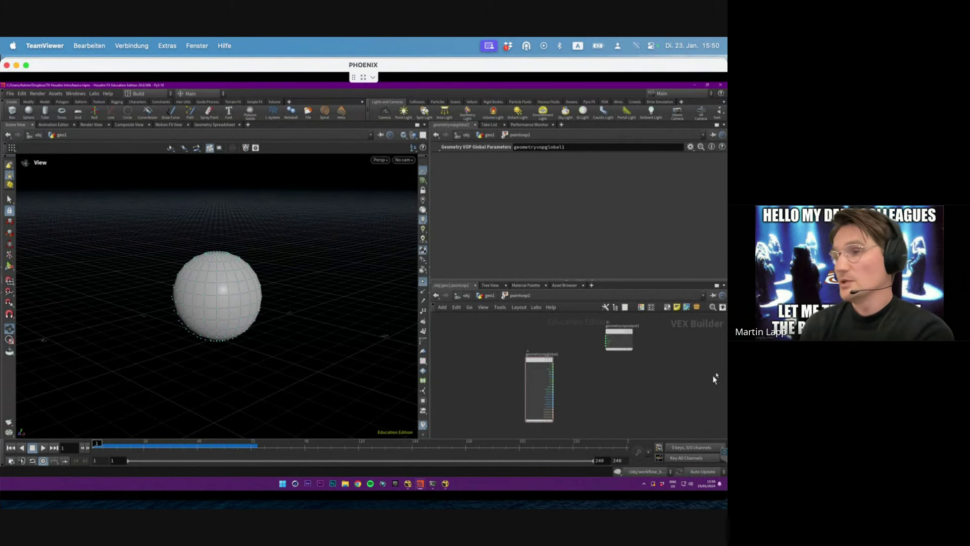
Step: Examine the outputs of the Point VOP's global parameters node, and return to the geo1 network with the box node selected
scroll(548, 367, "up", 4)
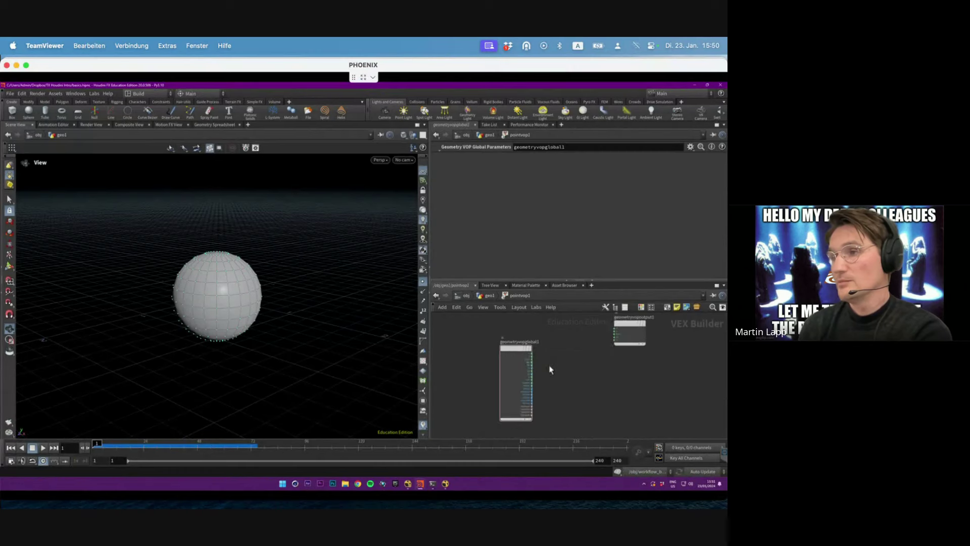
scroll(548, 368, "up", 2)
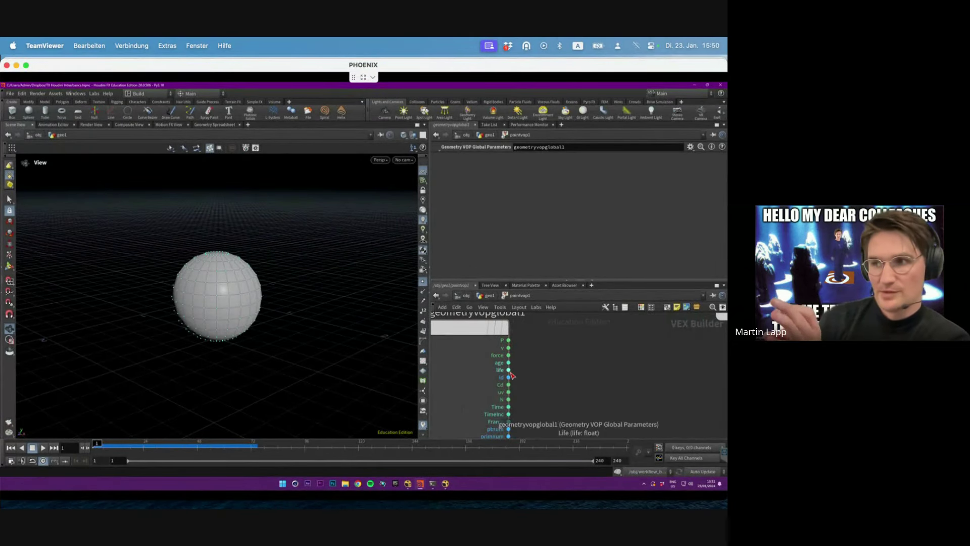
scroll(530, 377, "down", 1)
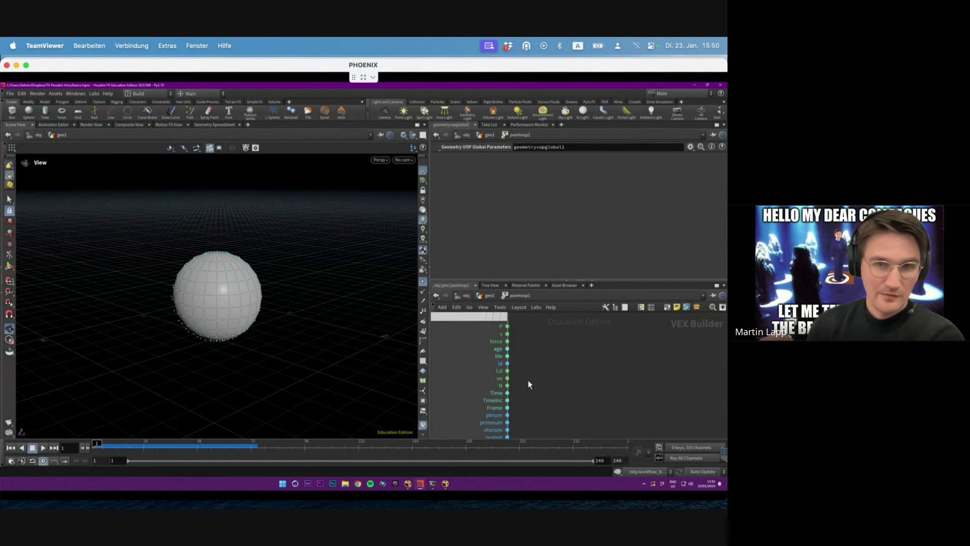
left_click(462, 296)
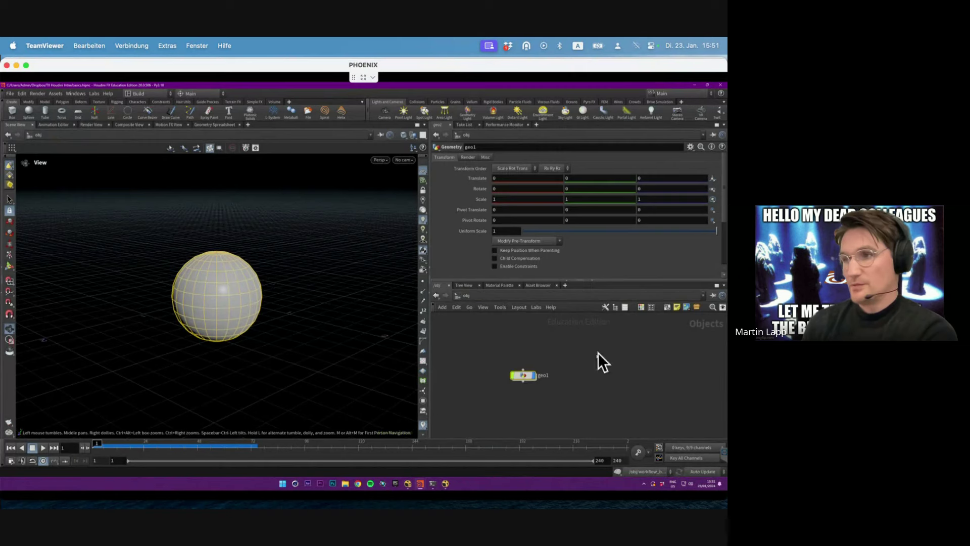
left_click(581, 381)
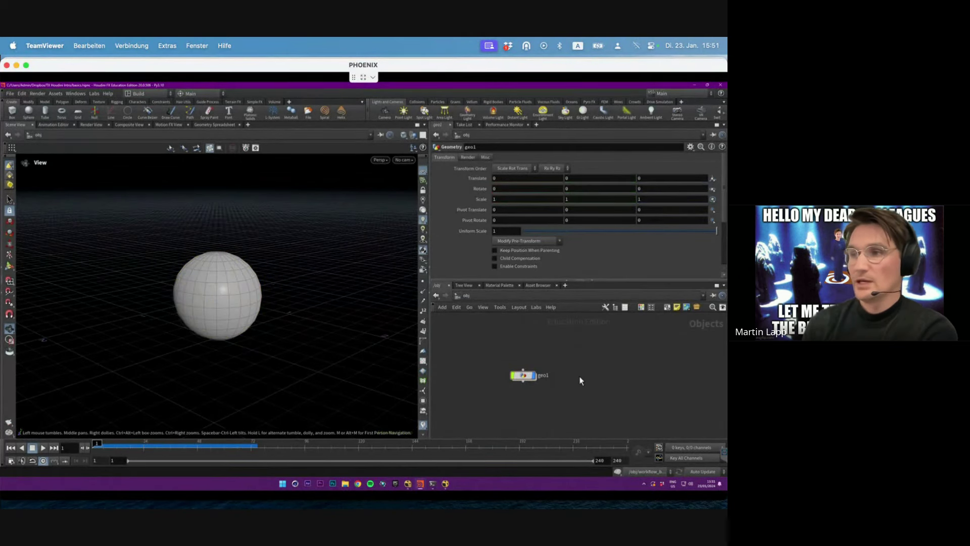
double_click(524, 376)
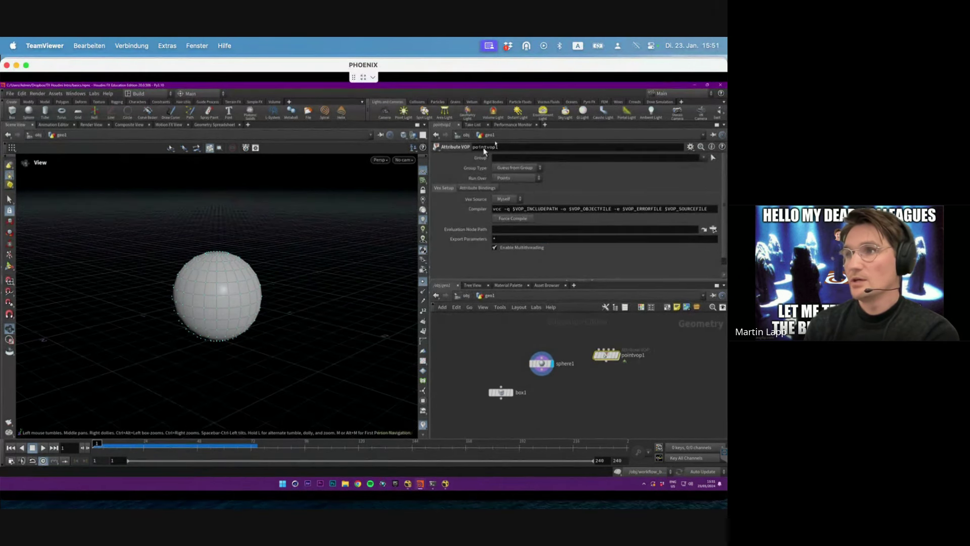
left_click(501, 393)
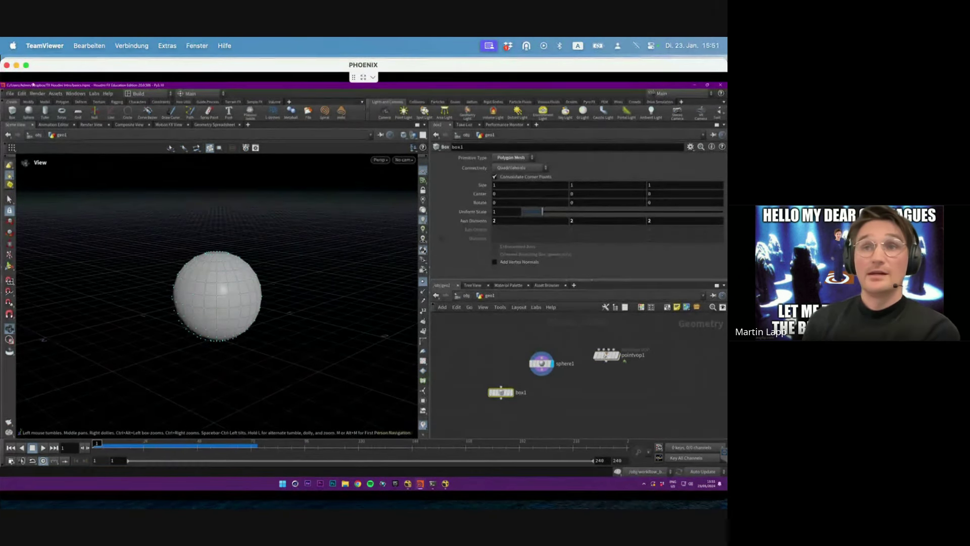
Step: Look through the available import formats and preference categories, and review the Hotkey Manager before closing it
left_click(22, 94)
mouse_move(12, 96)
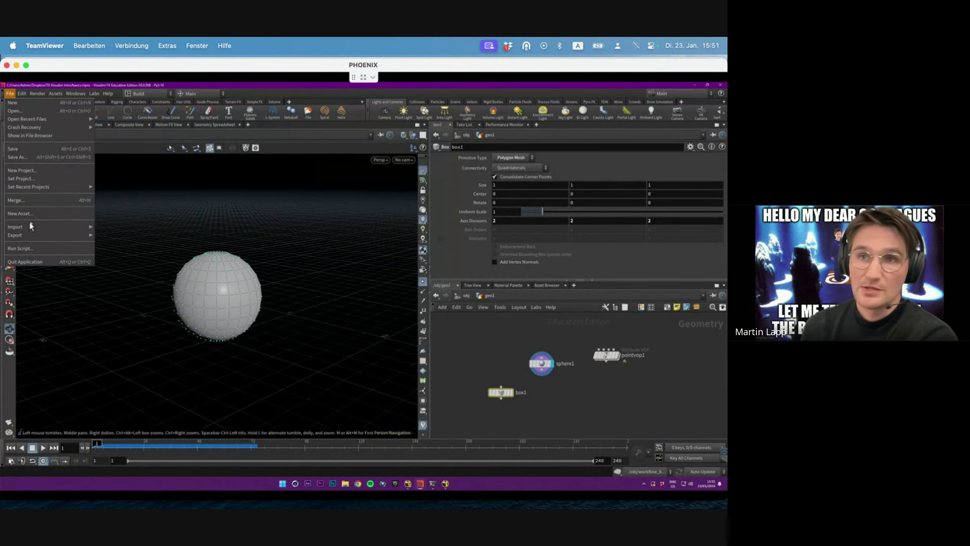
mouse_move(28, 226)
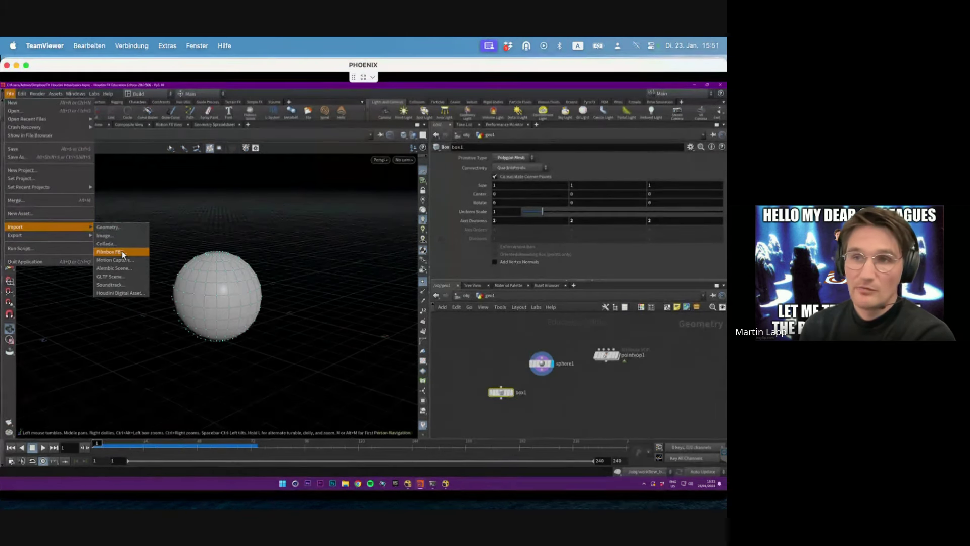
mouse_move(49, 237)
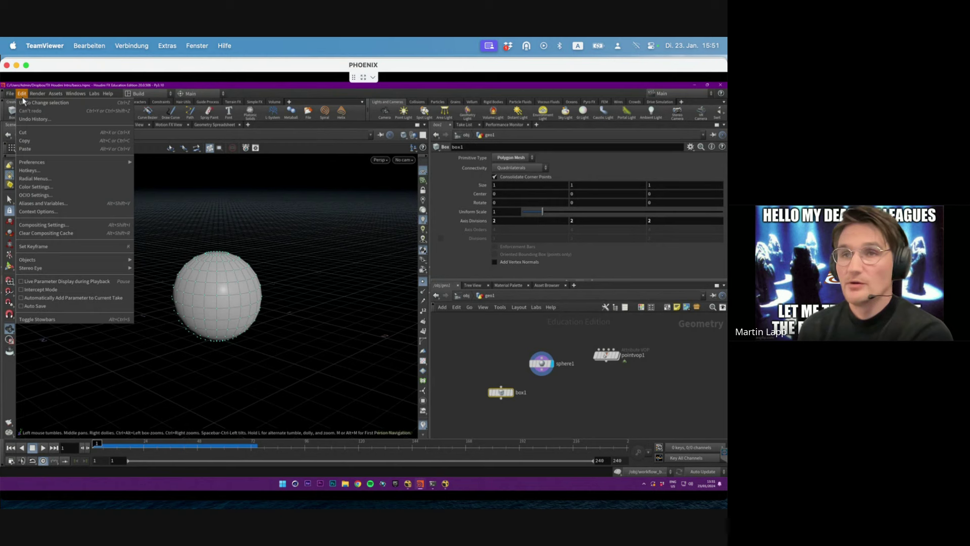
mouse_move(59, 162)
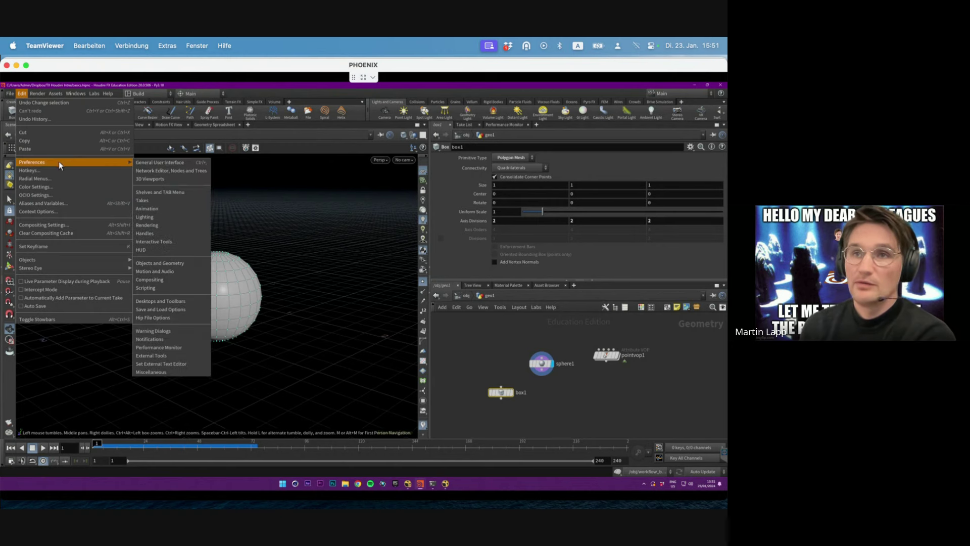
left_click(87, 170)
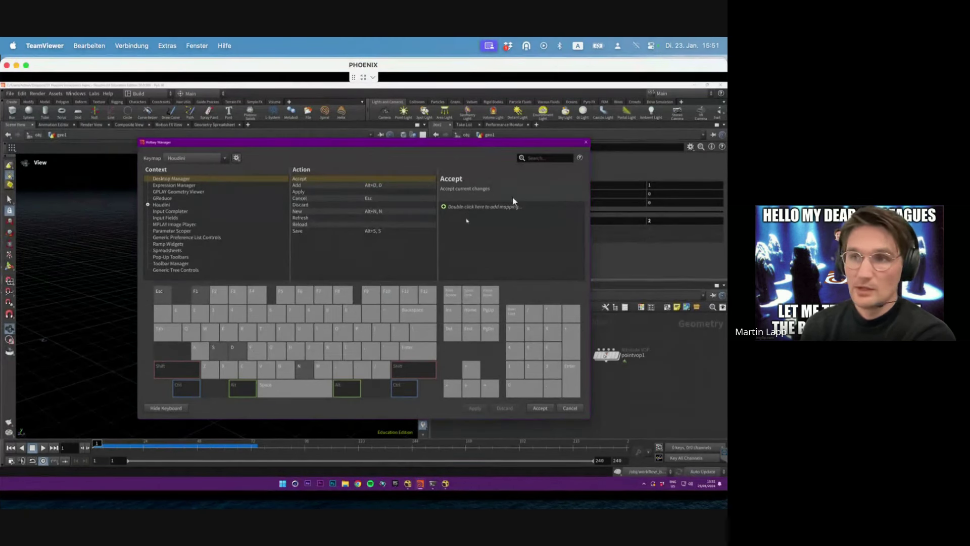
left_click(585, 141)
Step: View the list of scene variables in the Aliases and Variables window, and close it
left_click(22, 93)
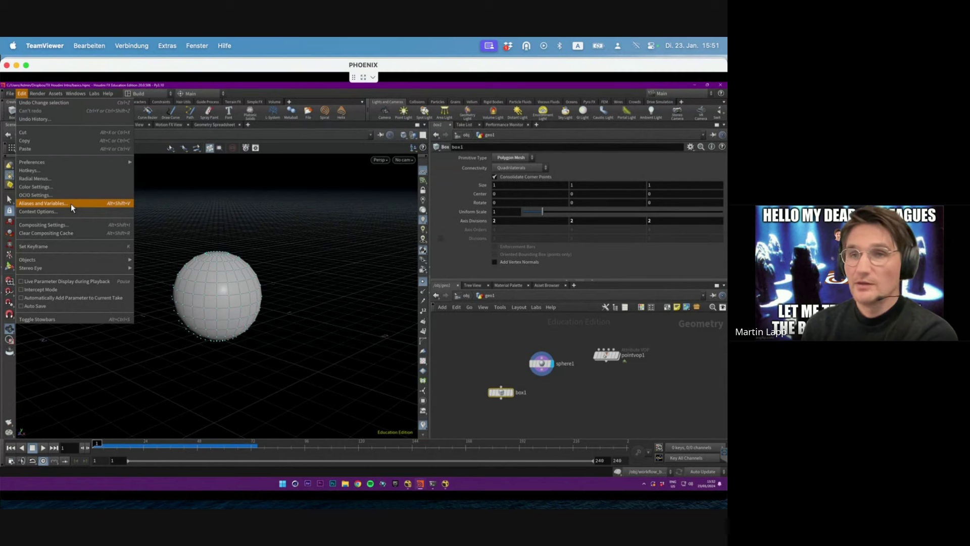
left_click(71, 204)
left_click(36, 115)
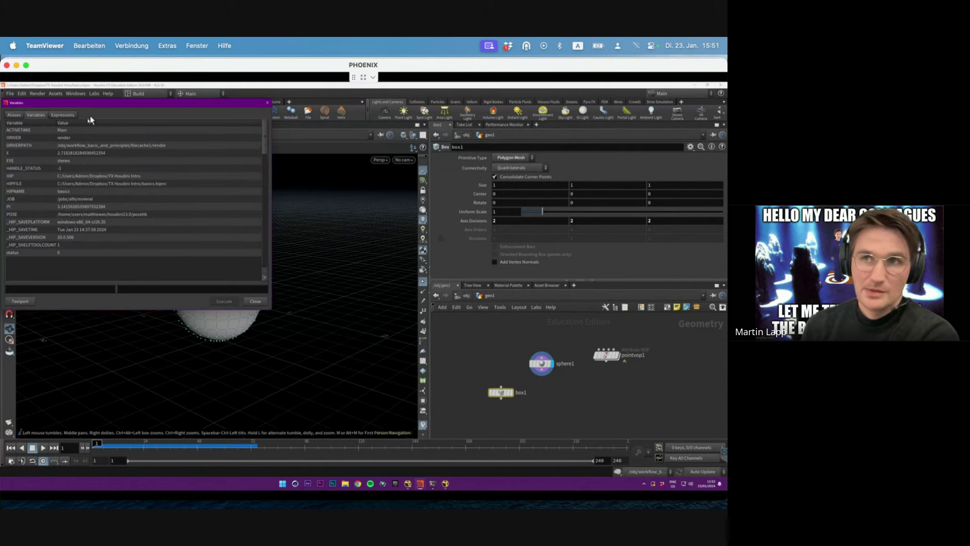
left_click(268, 103)
Step: Look through the render options, view the render scheduler's job list, and close it
left_click(37, 93)
mouse_move(53, 103)
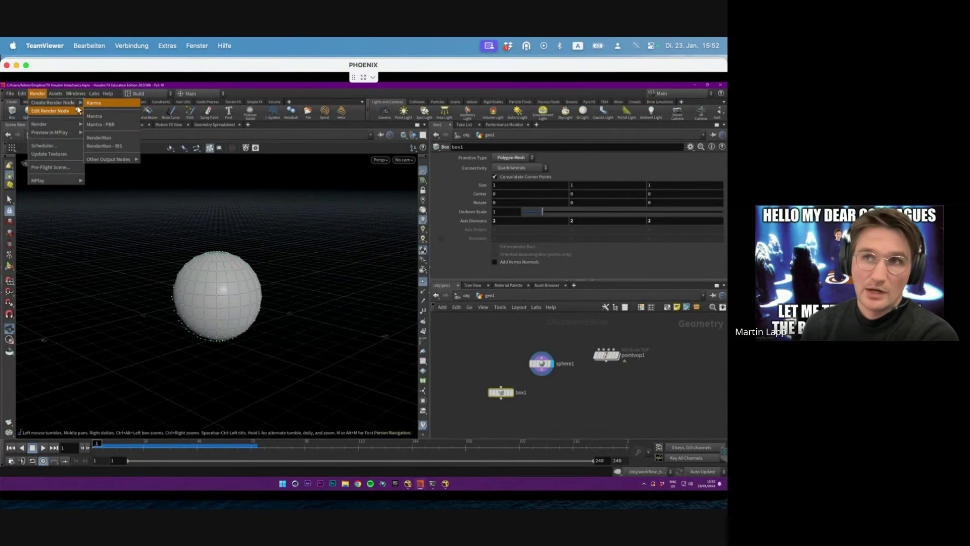
mouse_move(62, 132)
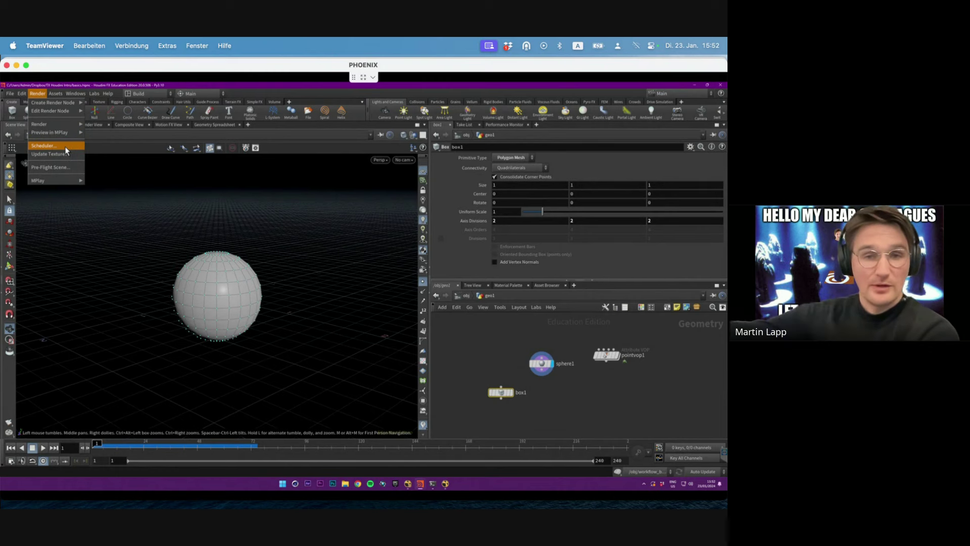
left_click(65, 148)
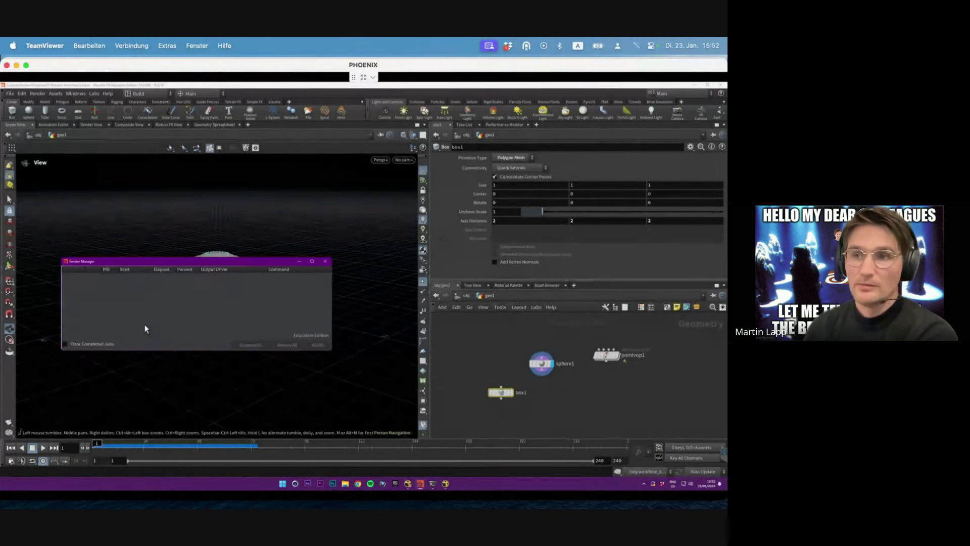
left_click(324, 262)
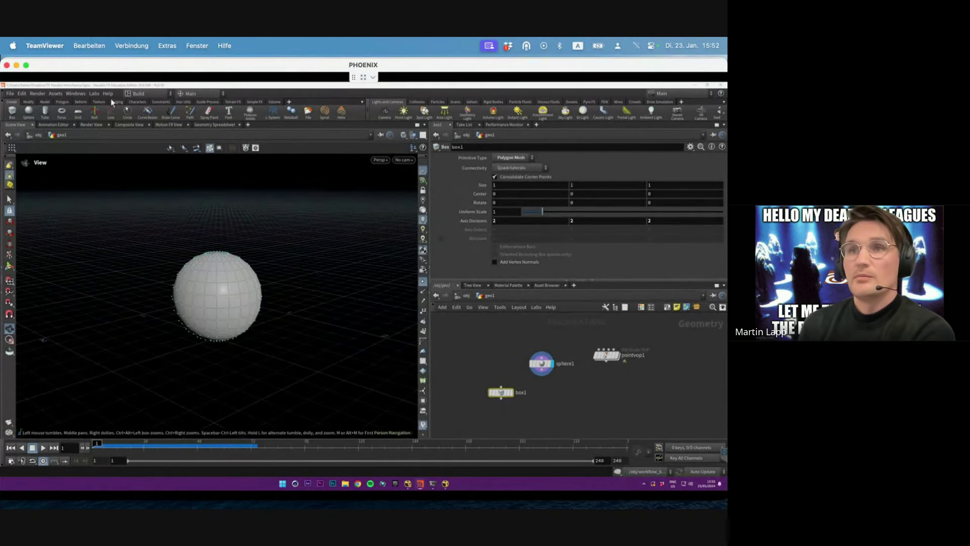
Step: Look through the digital asset commands, including the Orbolt asset entries, and the available window types
left_click(56, 94)
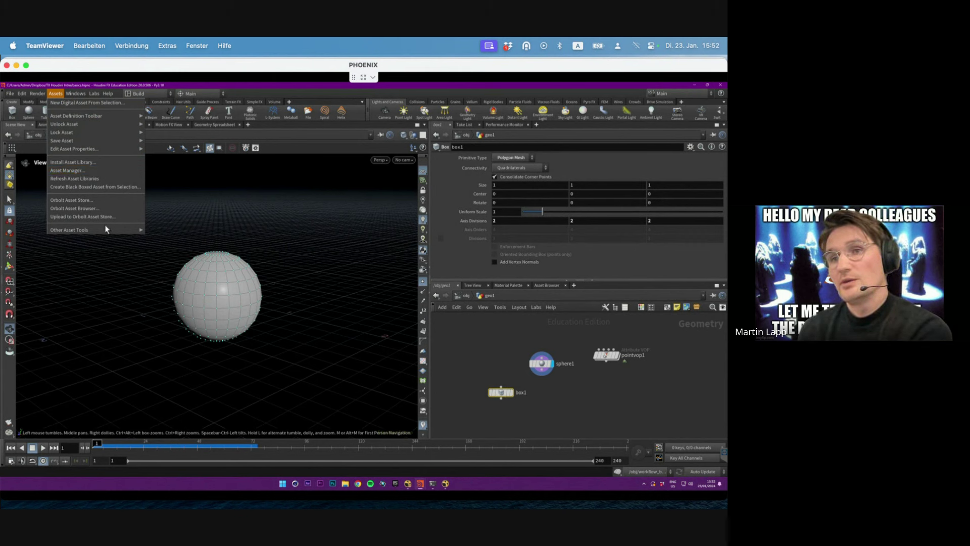
mouse_move(107, 232)
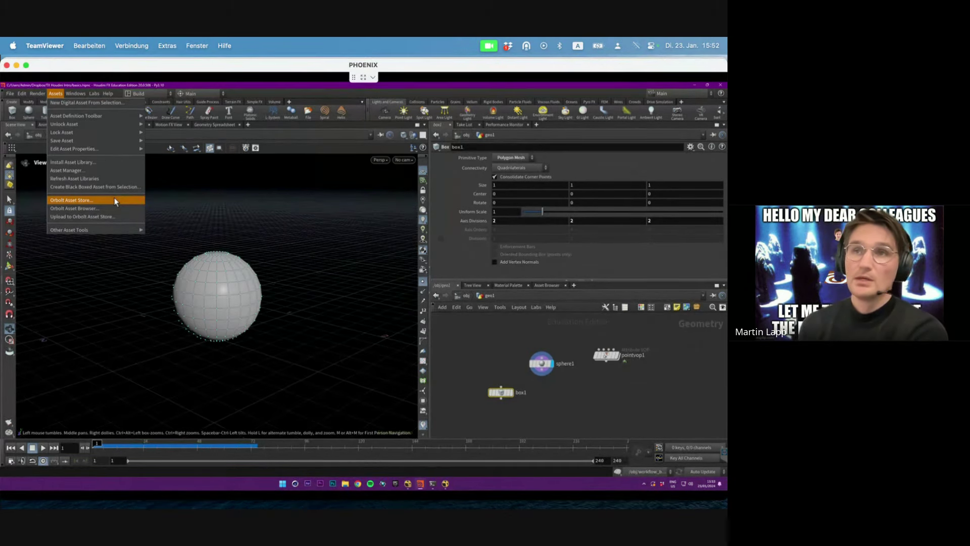
mouse_move(71, 95)
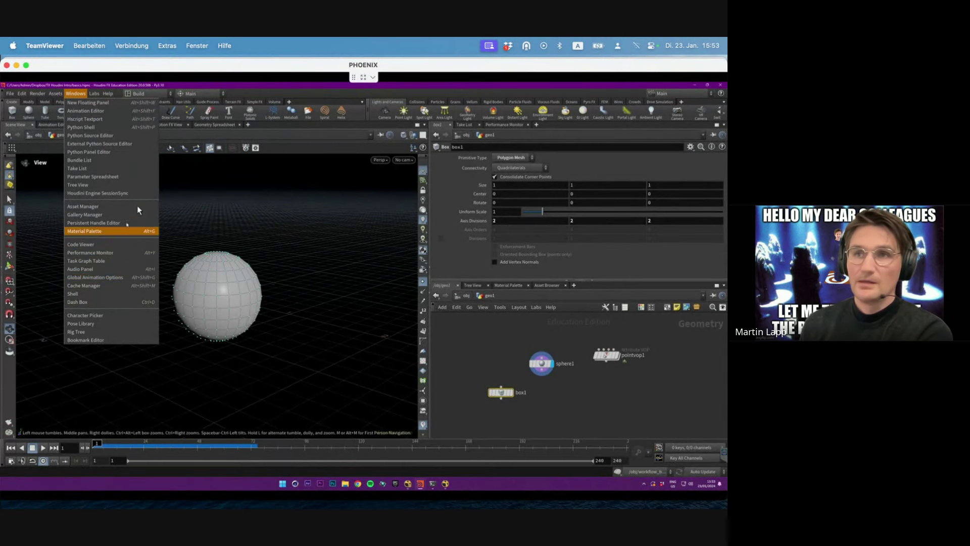
left_click(112, 129)
Step: View a random tip in the Quick Tips window, and close it
left_click(108, 94)
left_click(114, 179)
left_click(423, 295)
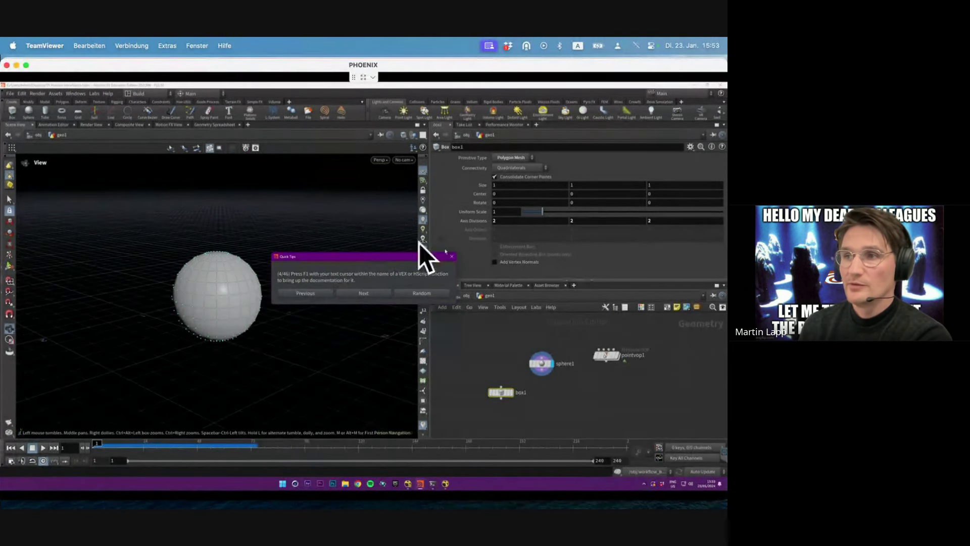
left_click_drag(359, 264, 197, 253)
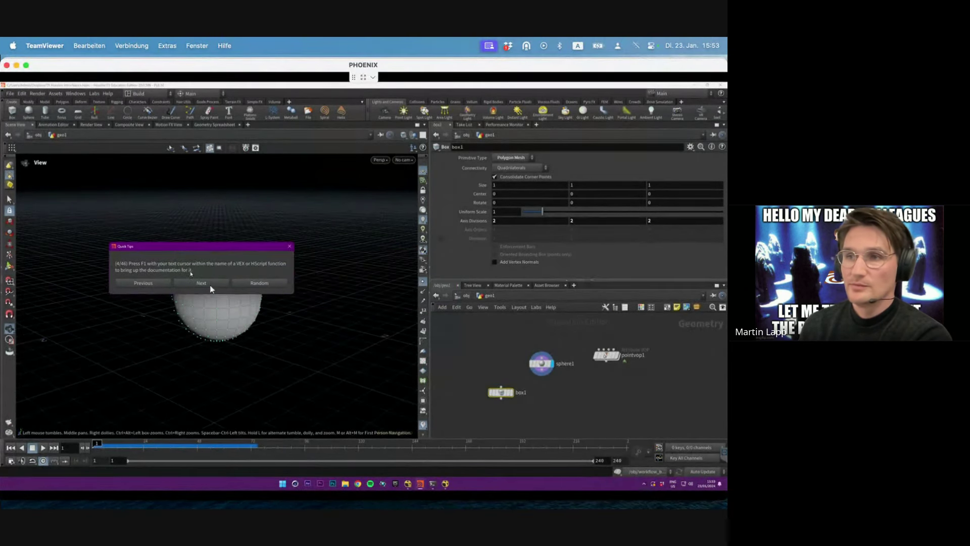
left_click(289, 247)
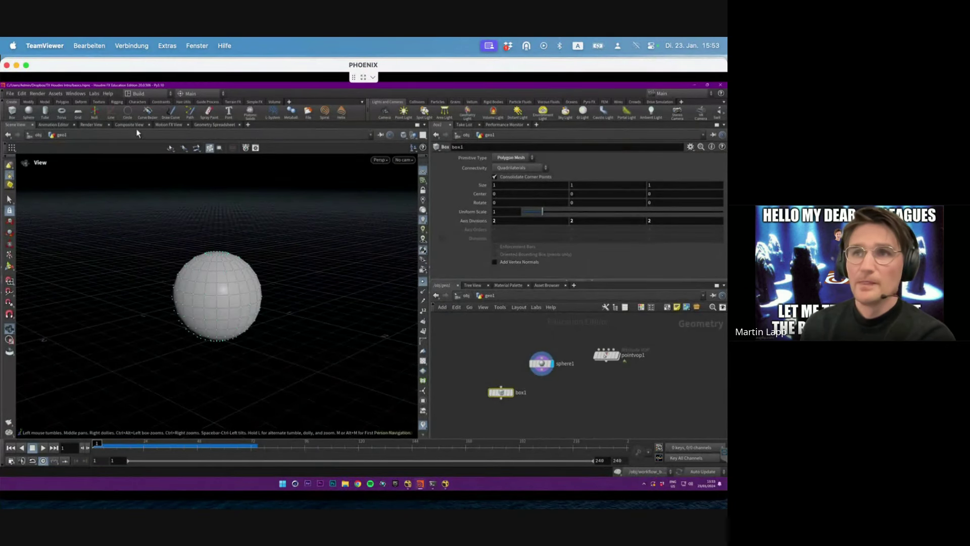
Step: Look through SideFX's online Getting Started page and the Examples page of the Houdini help, and close the help
left_click(107, 94)
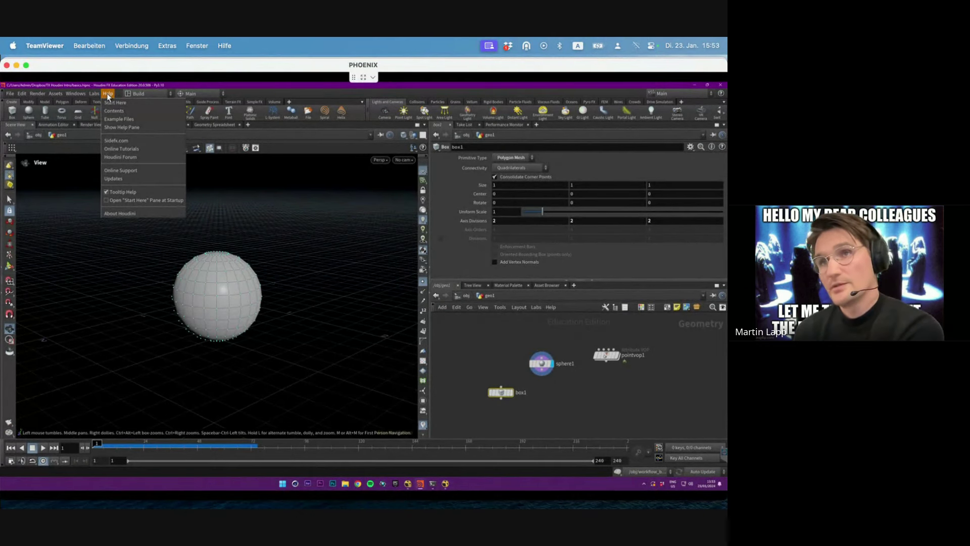
left_click(117, 103)
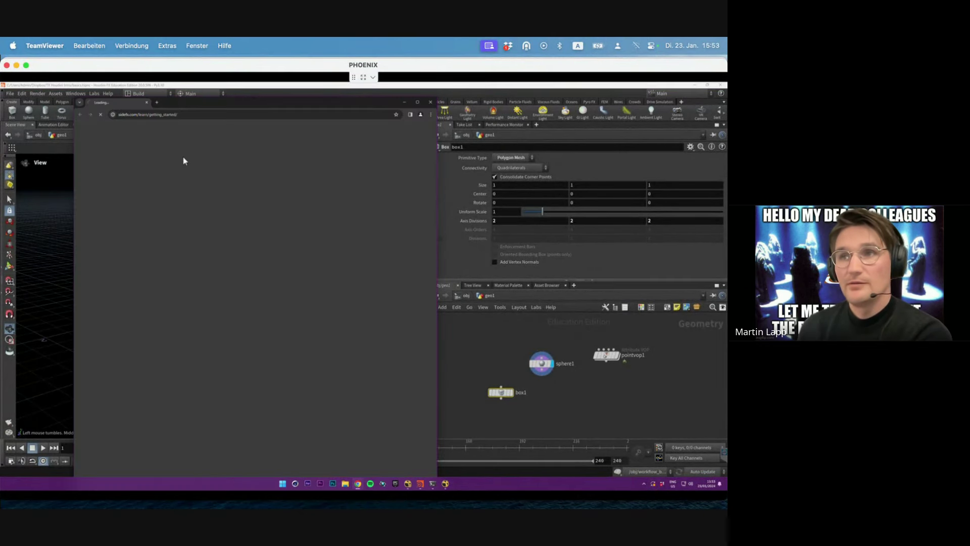
scroll(433, 174, "down", 3)
scroll(414, 182, "up", 2)
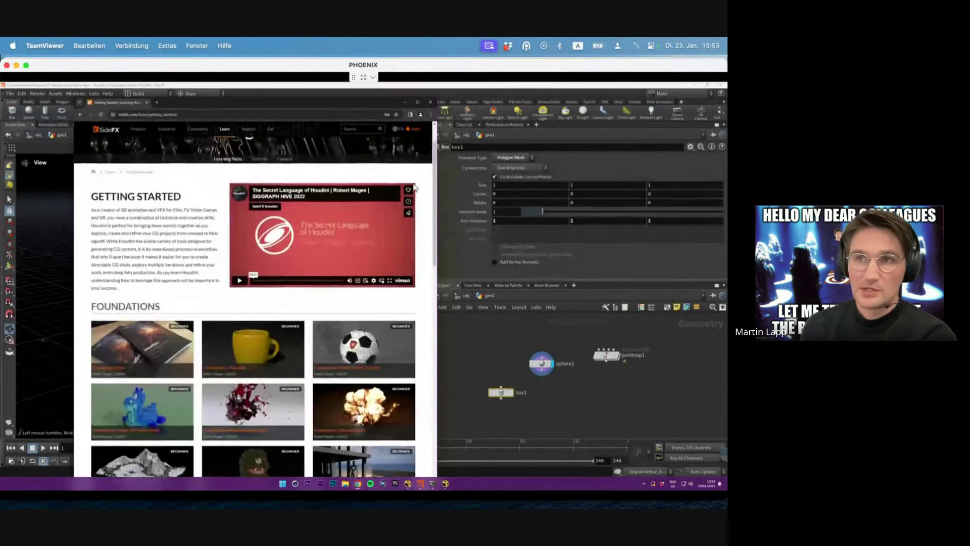
scroll(414, 182, "up", 1)
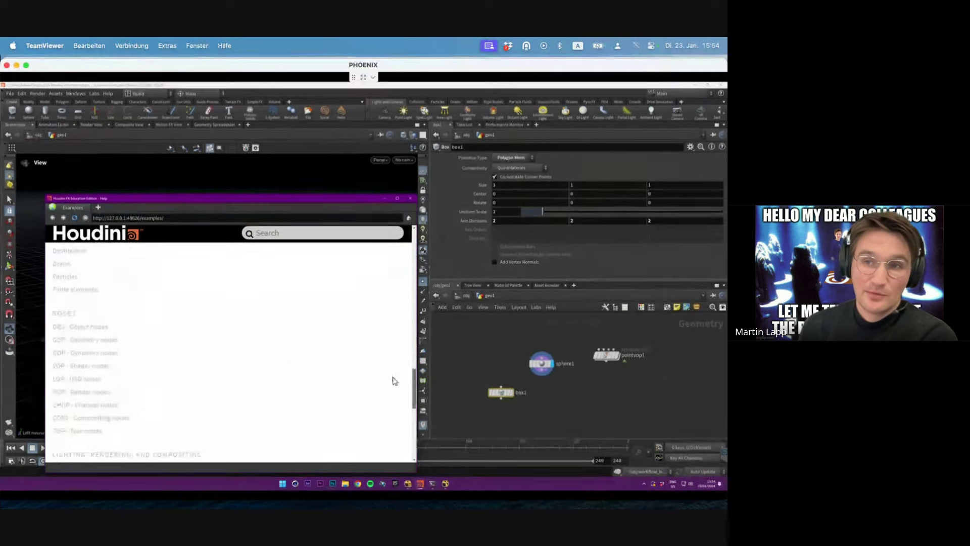
scroll(393, 389, "down", 5)
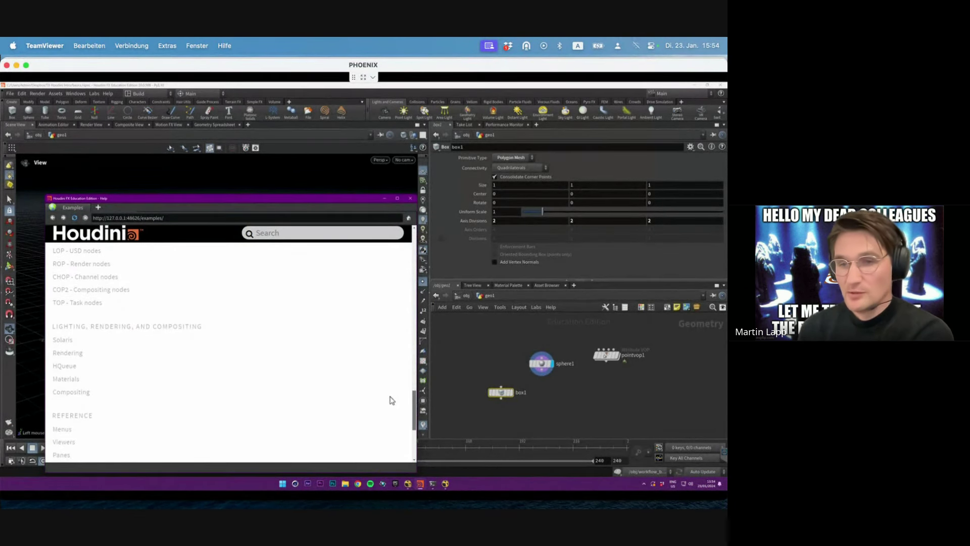
left_click(409, 200)
Step: Select the pointvop1, sphere1 and box1 nodes in turn to view their parameters
left_click_drag(566, 391, 566, 392)
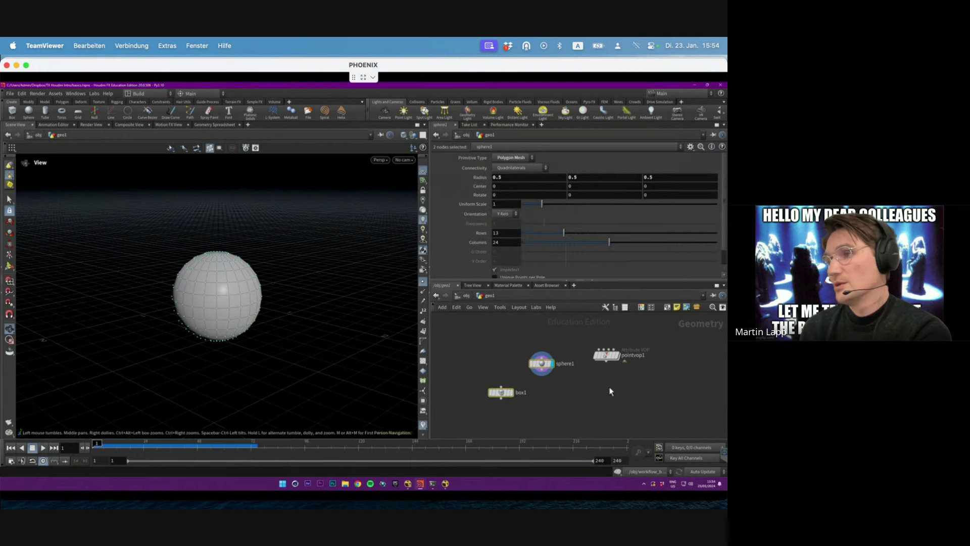
left_click(606, 355)
left_click(541, 363)
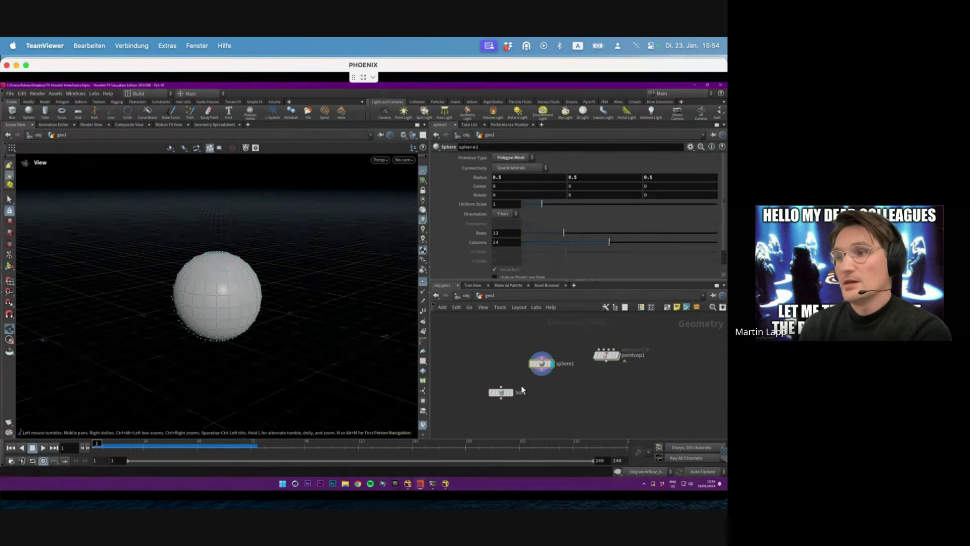
left_click(501, 392)
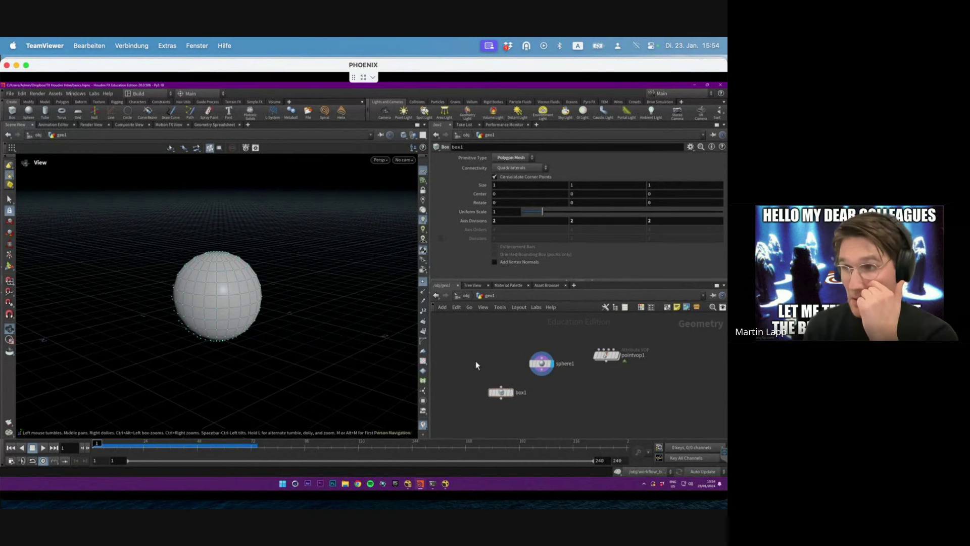
Step: Add a Labs SciFi Panels node to the geo1 network, above the box node
key("Tab")
type("labs")
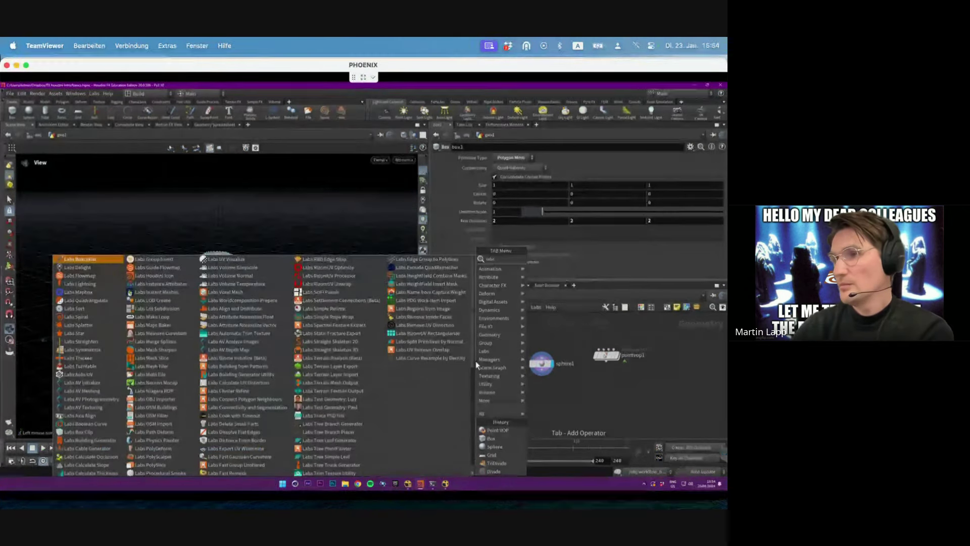
left_click(328, 292)
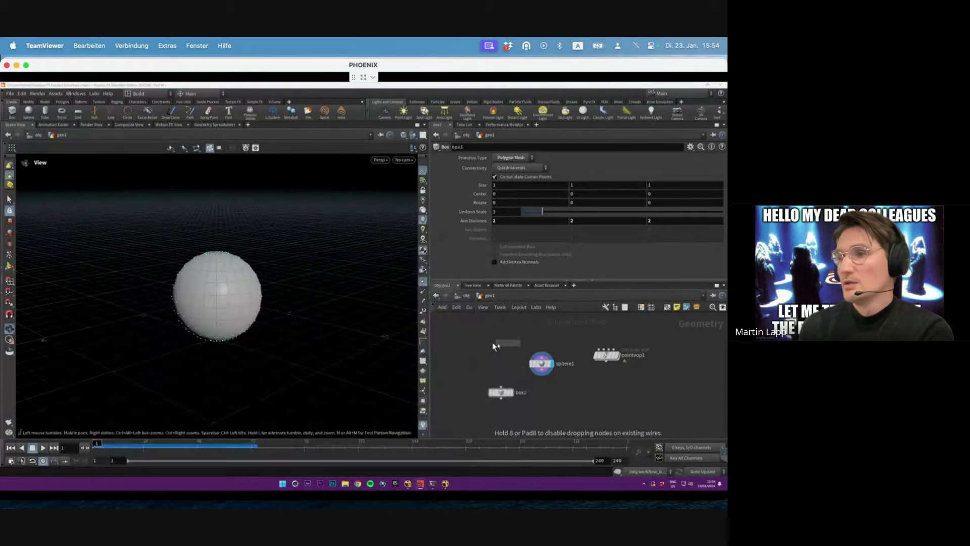
left_click(492, 343)
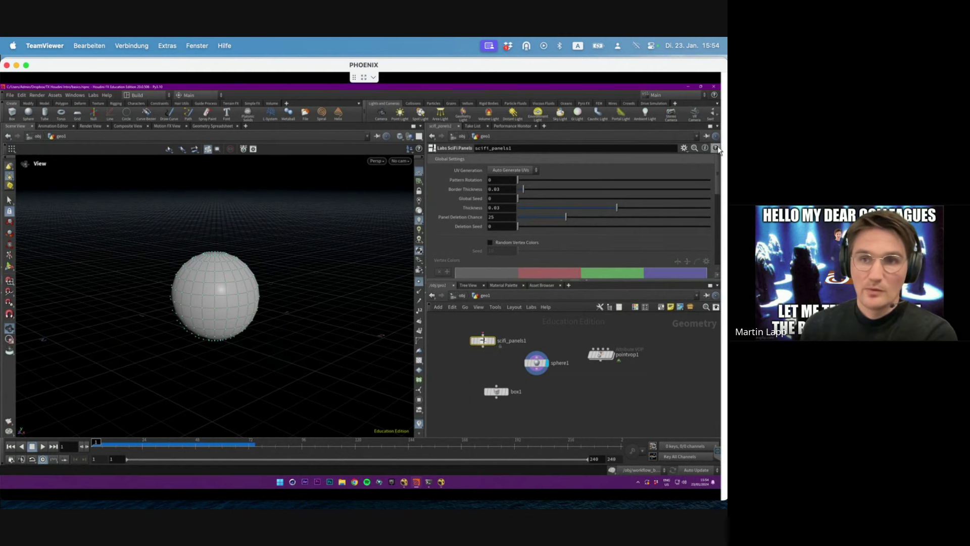
Step: Read the help page of the SciFi Panels node, from its description to the Corner Bevels parameters, and close it
left_click(536, 364)
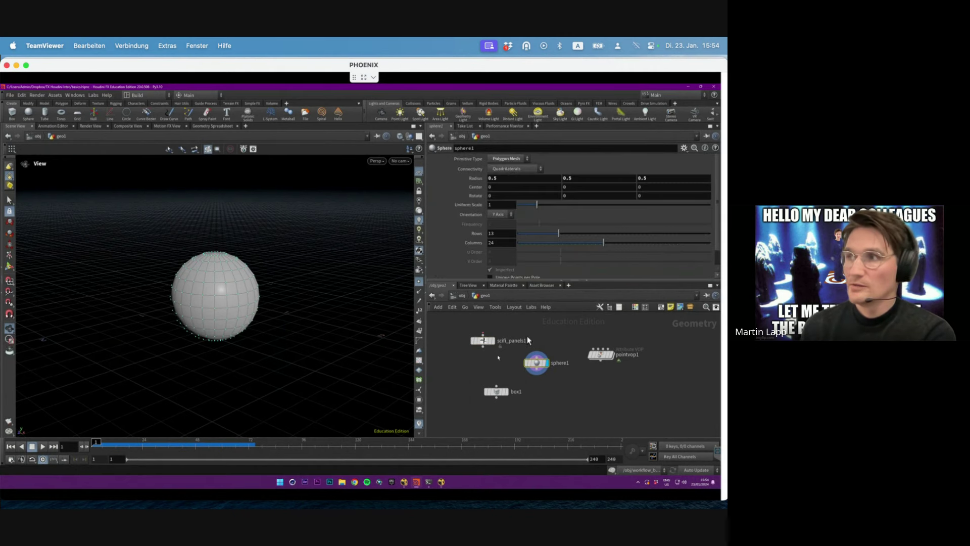
left_click(483, 341)
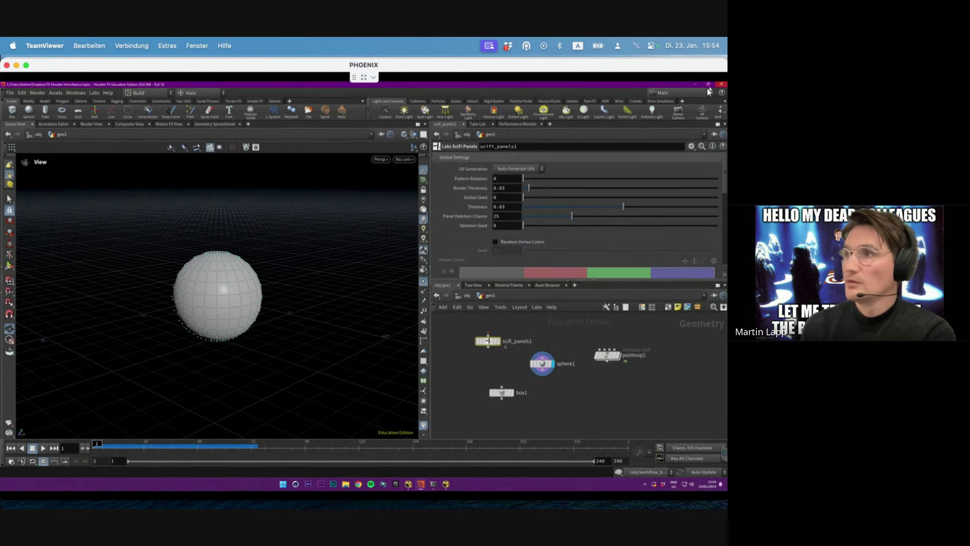
left_click(723, 146)
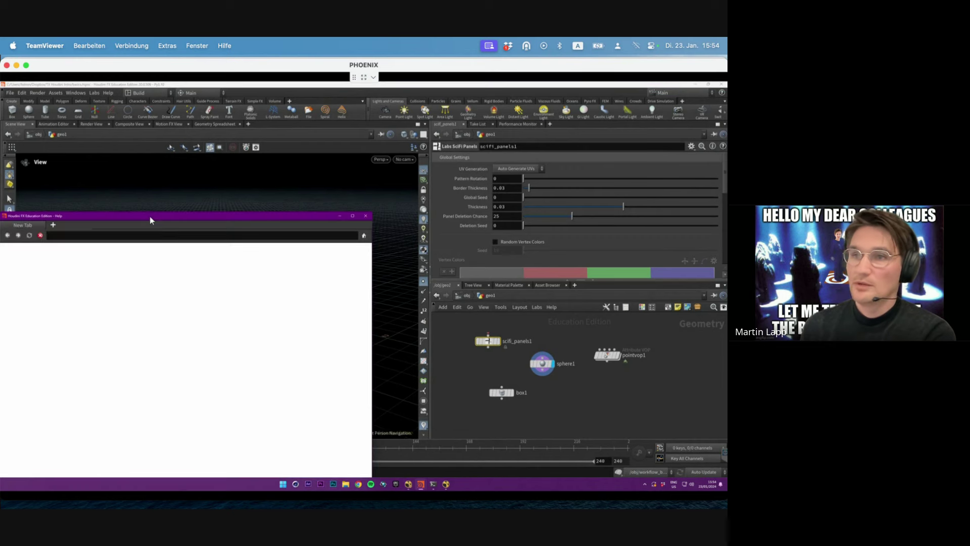
left_click_drag(150, 216, 217, 190)
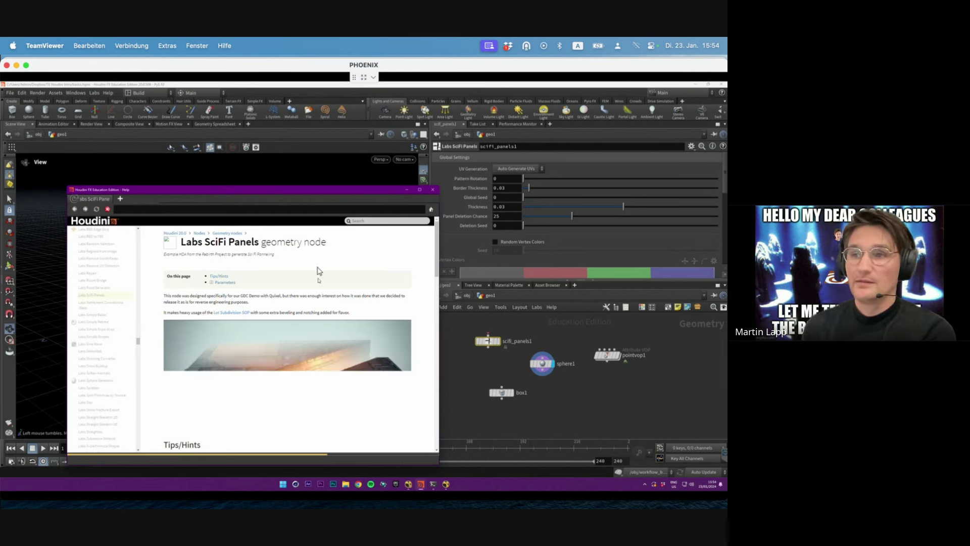
scroll(438, 236, "down", 5)
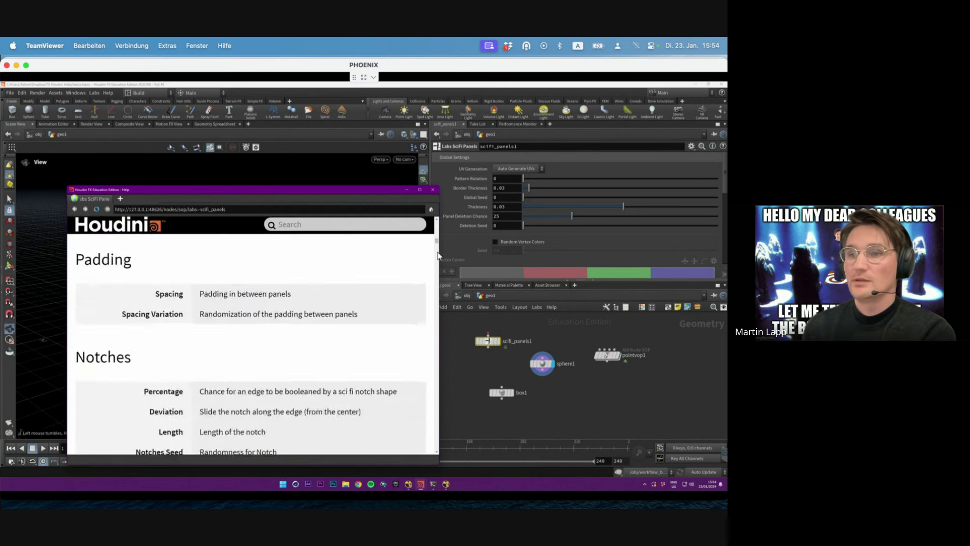
scroll(438, 252, "up", 6)
scroll(439, 243, "down", 2)
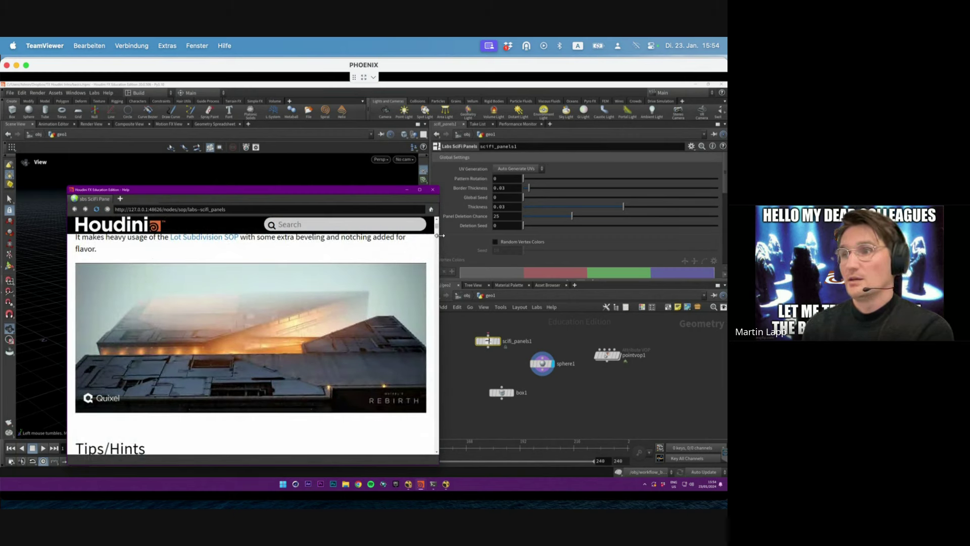
scroll(438, 231, "down", 10)
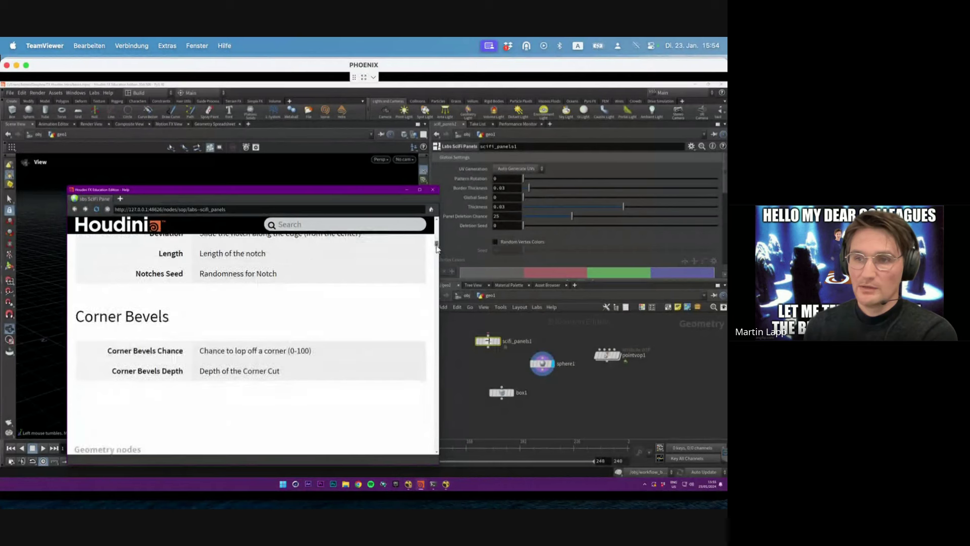
left_click(433, 190)
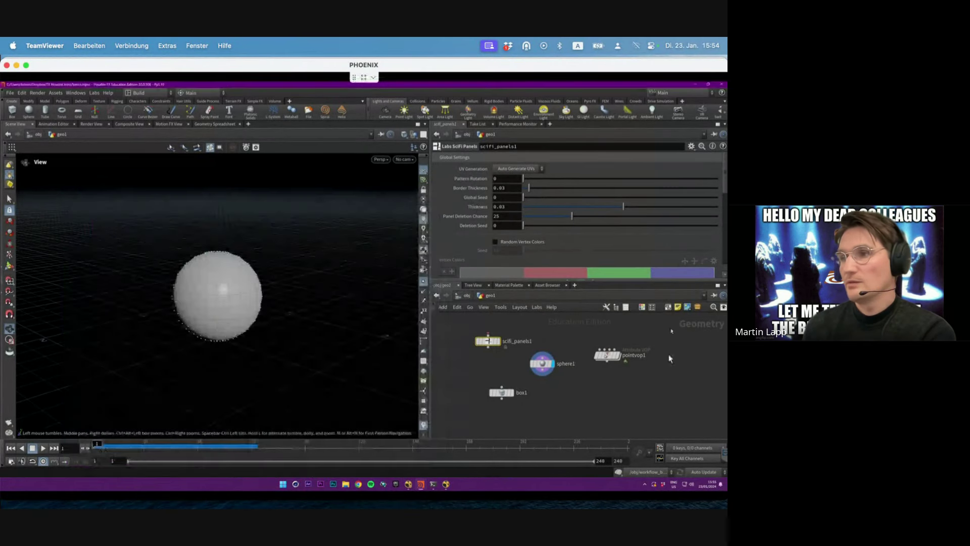
Step: Read the sphere node's help page, including its parameter descriptions and the SphereTypes example, and close it
left_click(539, 361)
key("F1")
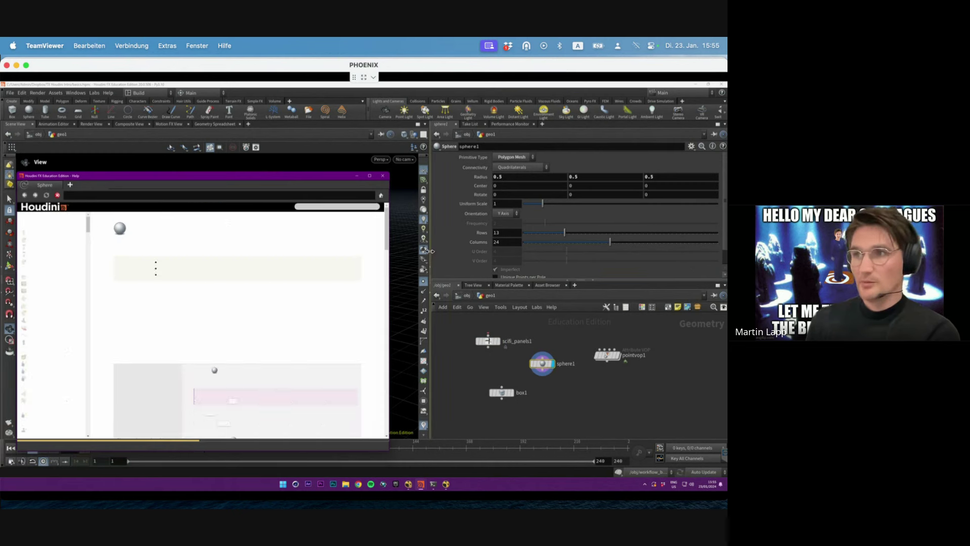
left_click_drag(387, 241, 387, 400)
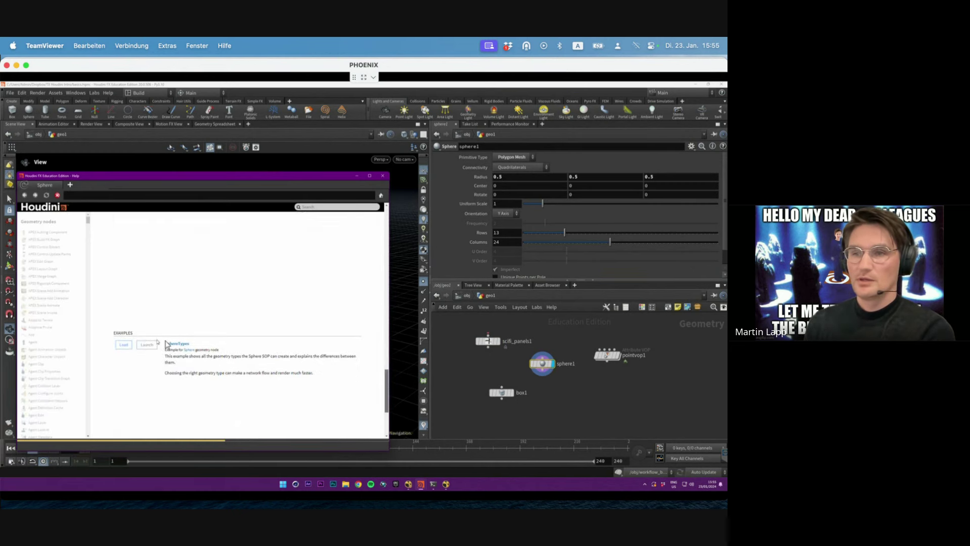
scroll(182, 359, "down", 3)
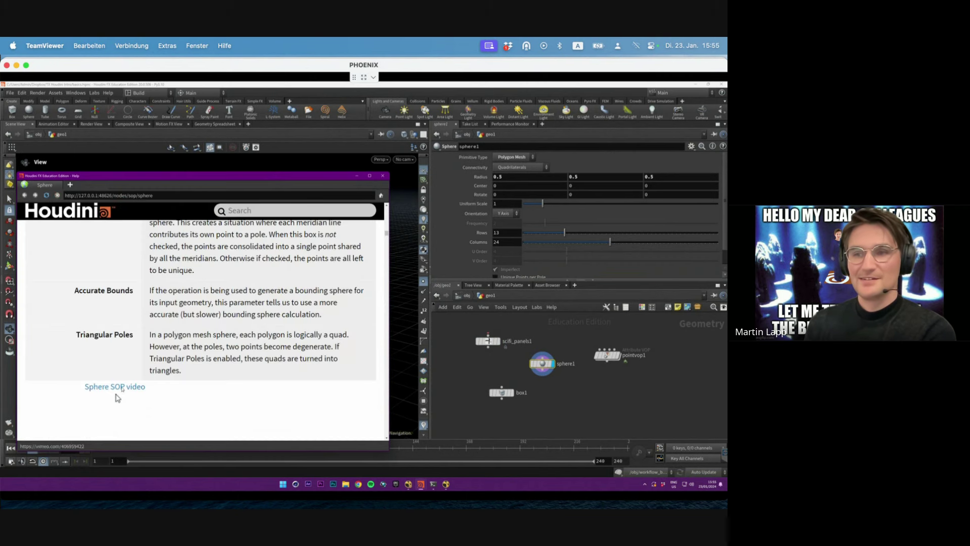
left_click_drag(387, 234, 388, 239)
scroll(387, 240, "up", 3)
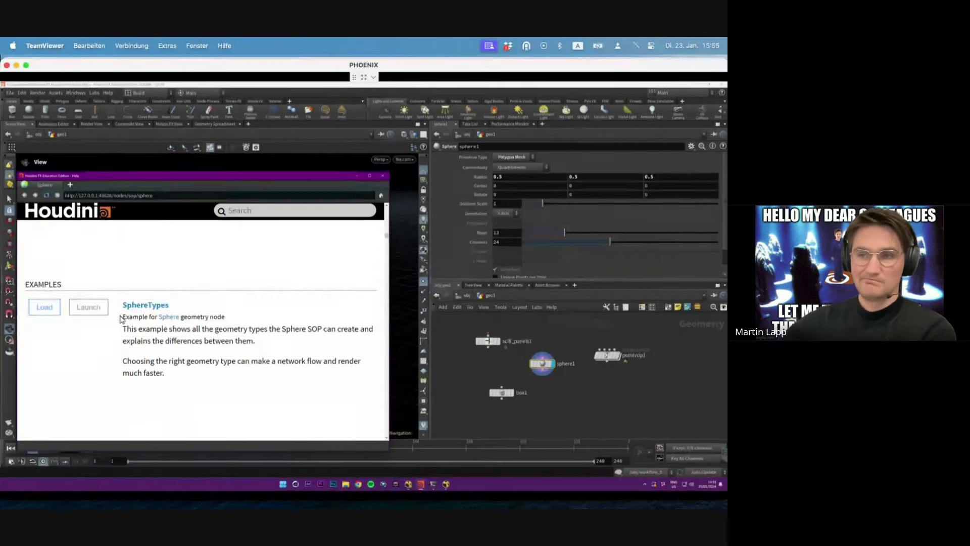
left_click(383, 176)
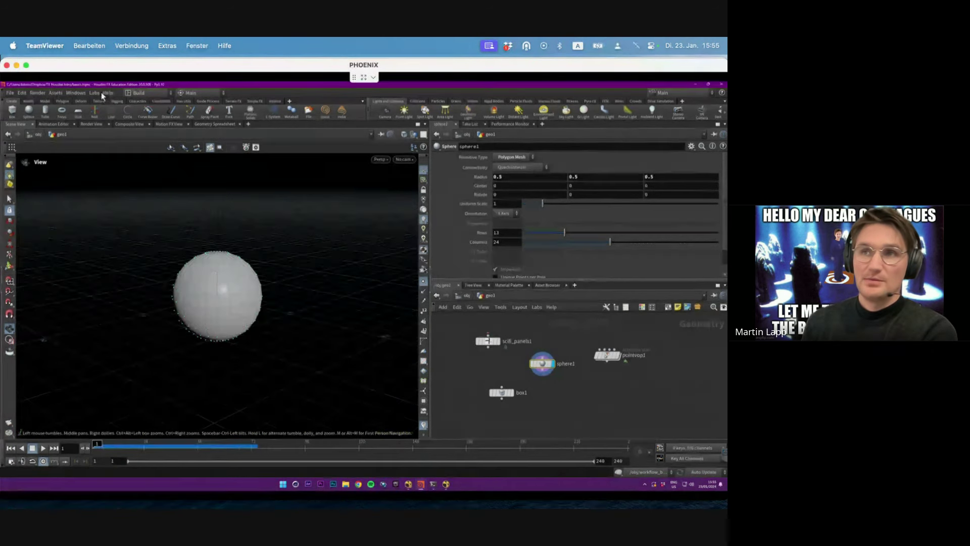
Step: Look over the available desktop layouts and switch from the Build desktop to the ml desktop
left_click(140, 93)
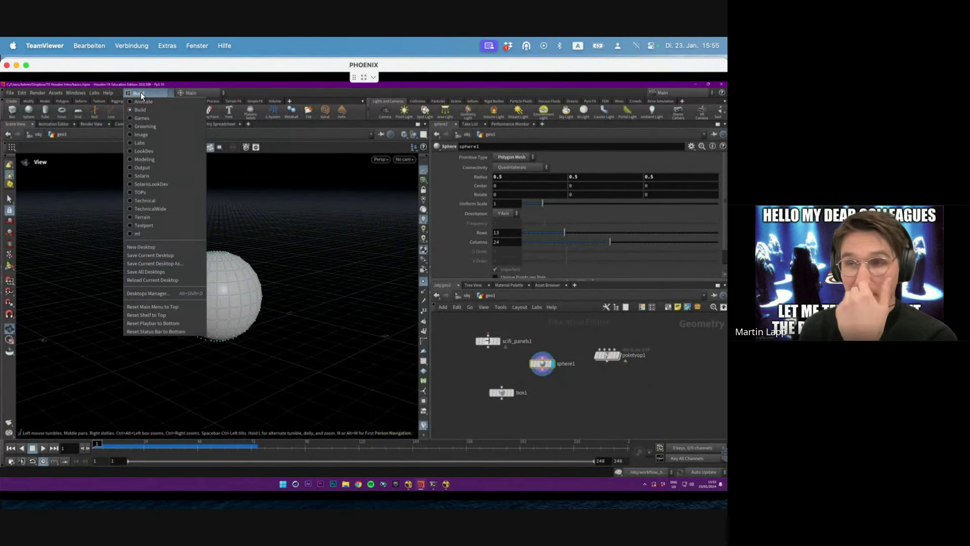
left_click(459, 96)
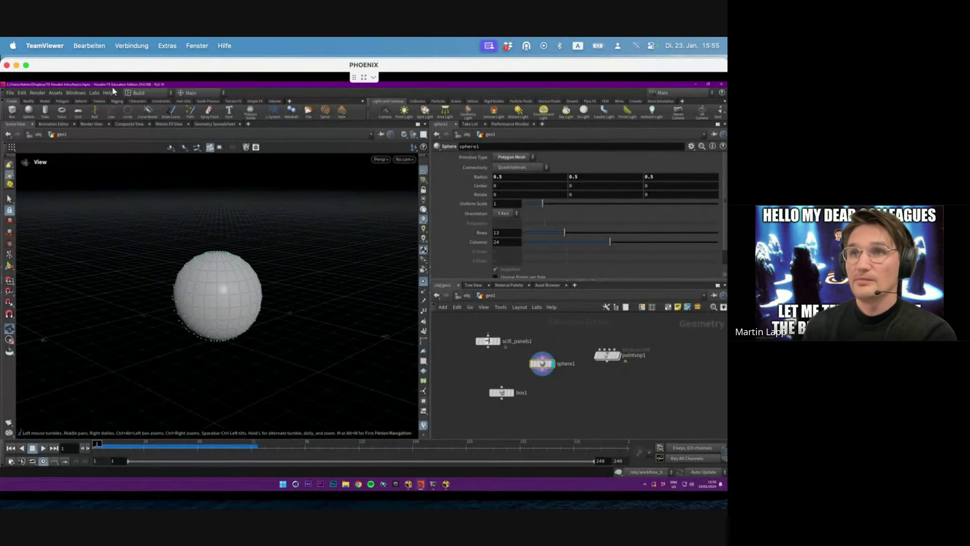
left_click(149, 93)
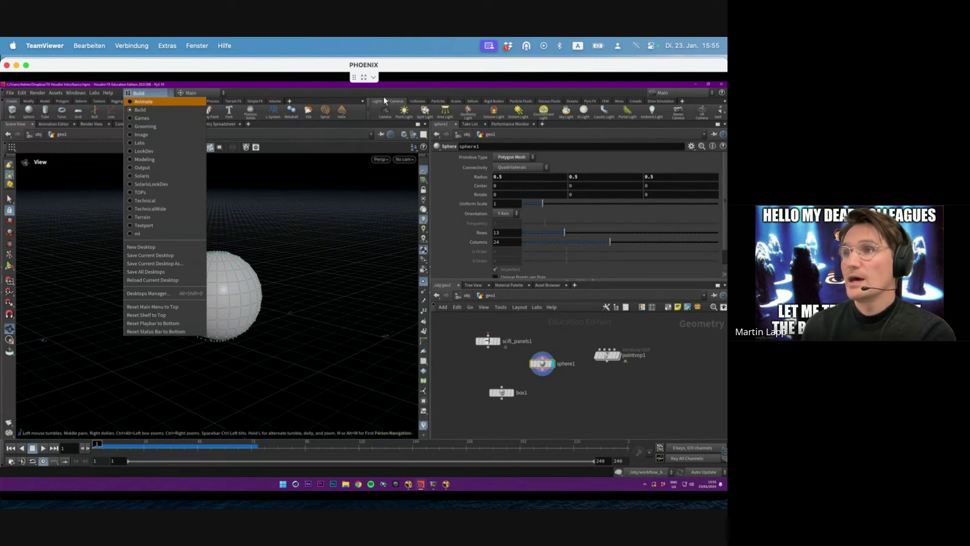
left_click(137, 233)
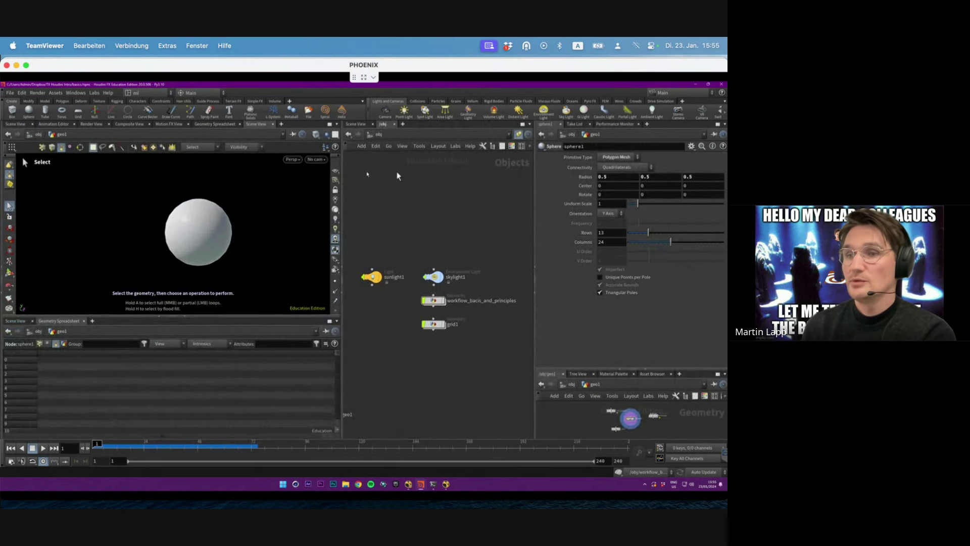
left_click(142, 94)
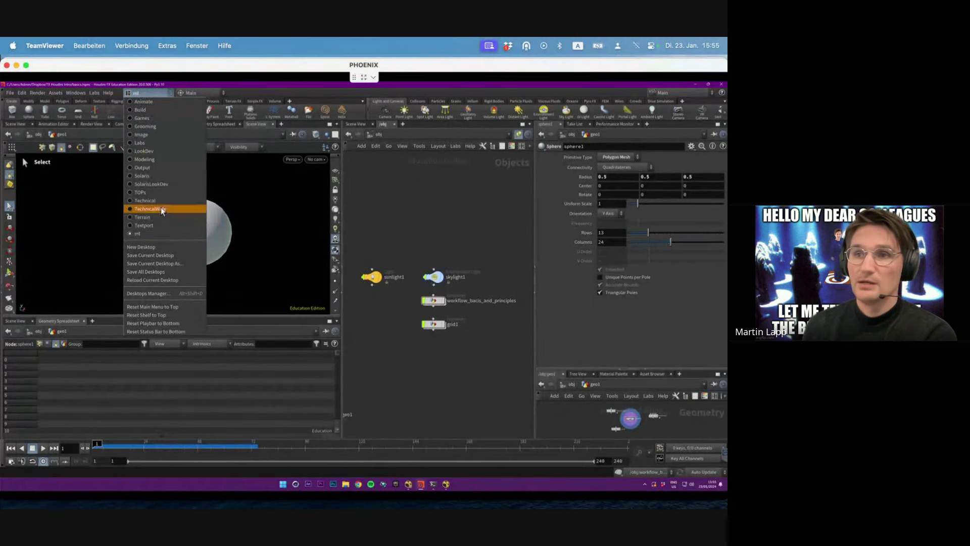
left_click(98, 241)
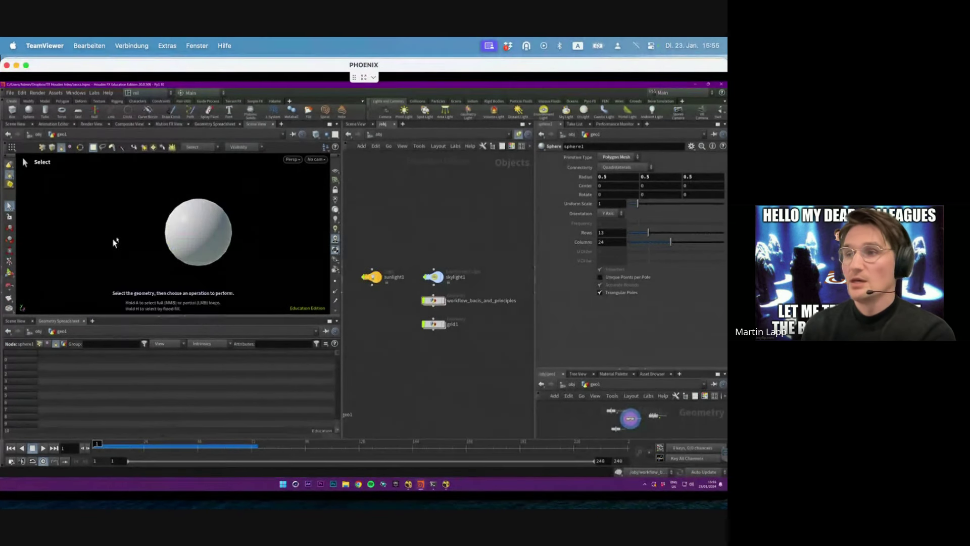
Step: Enlarge the pane showing the geo1 network and open the workflow_bacis_and_principles network in it
left_click_drag(591, 372, 592, 298)
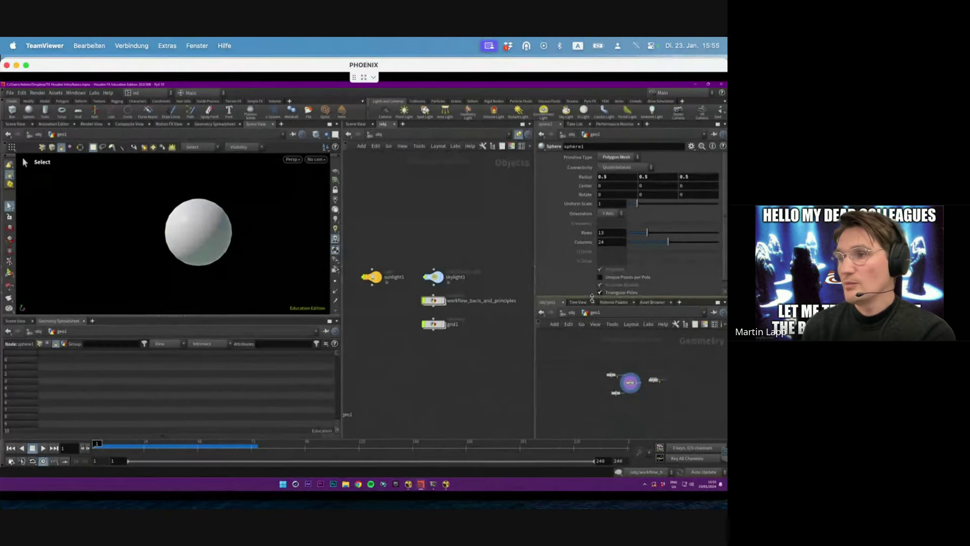
scroll(644, 378, "down", 2)
scroll(645, 378, "up", 5)
left_click_drag(641, 370, 585, 408)
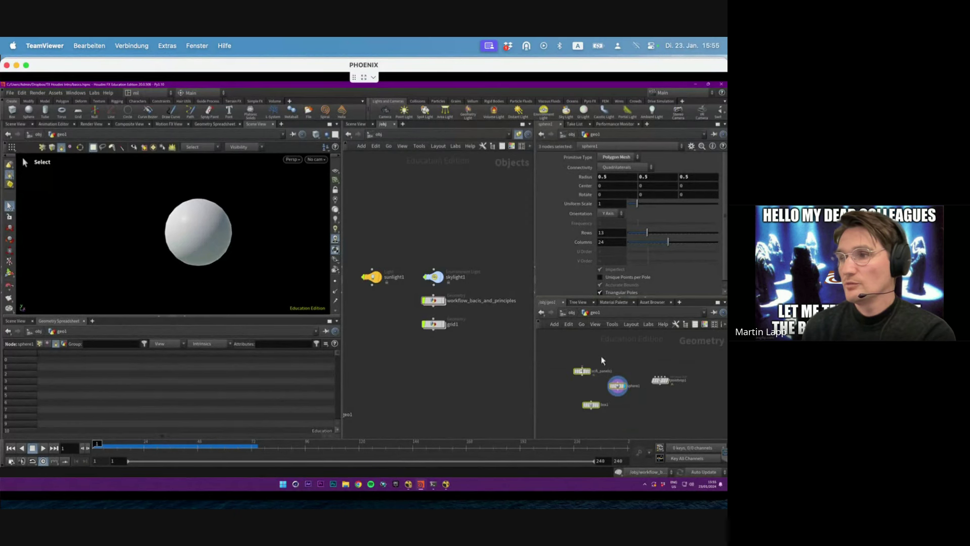
left_click(458, 271)
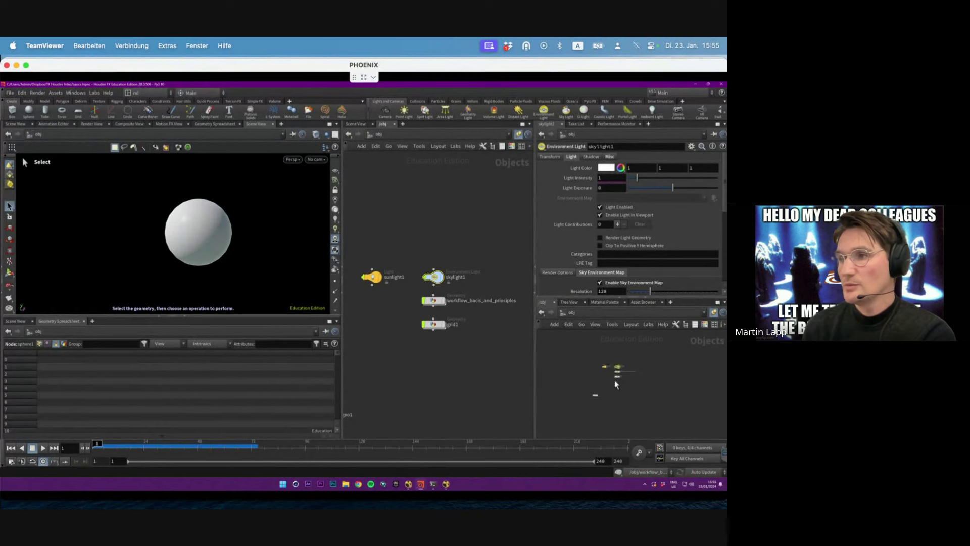
scroll(617, 383, "up", 2)
double_click(623, 368)
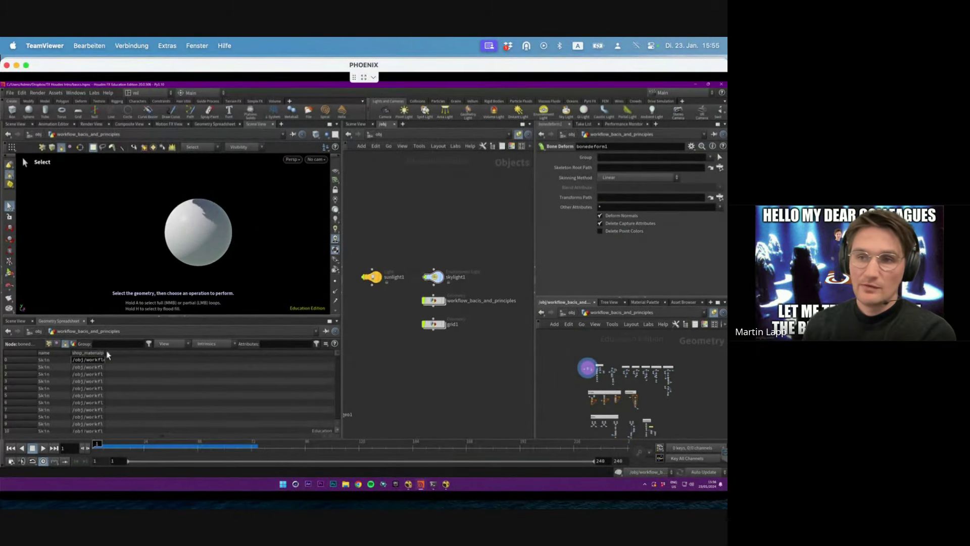
Step: Examine the primitive, point, vertex and detail attributes of the bonedeform1 node in the Geometry Spreadsheet, adjusting the column widths for readability
left_click_drag(105, 352, 308, 349)
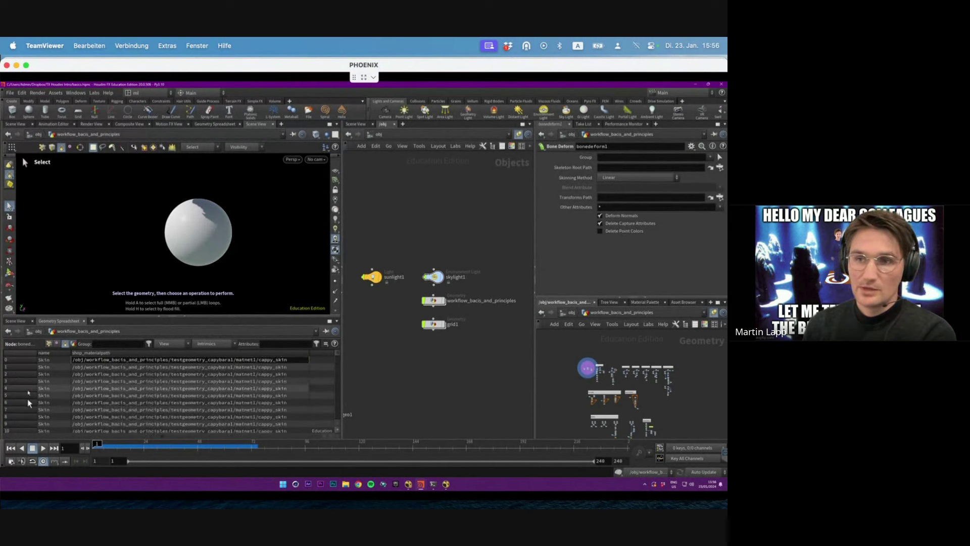
left_click(49, 345)
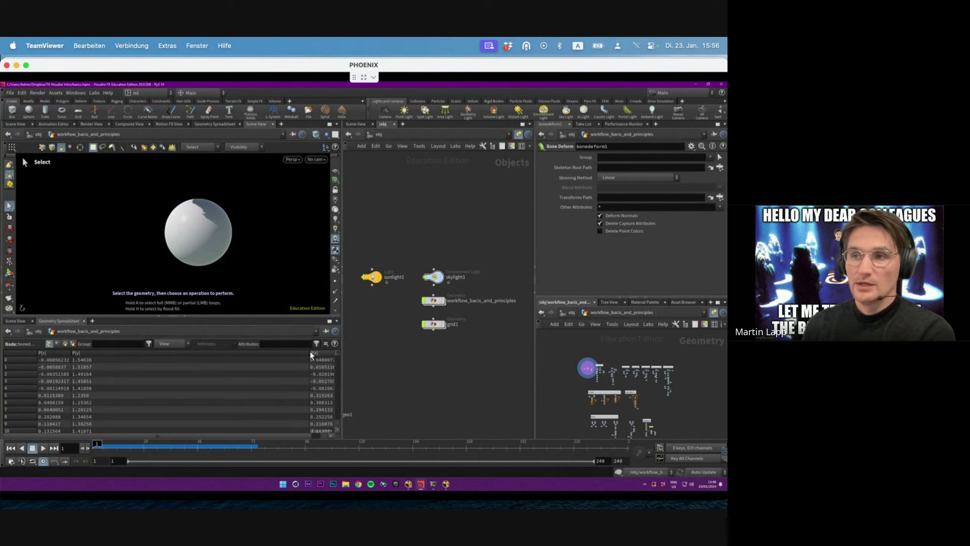
left_click_drag(313, 355, 112, 369)
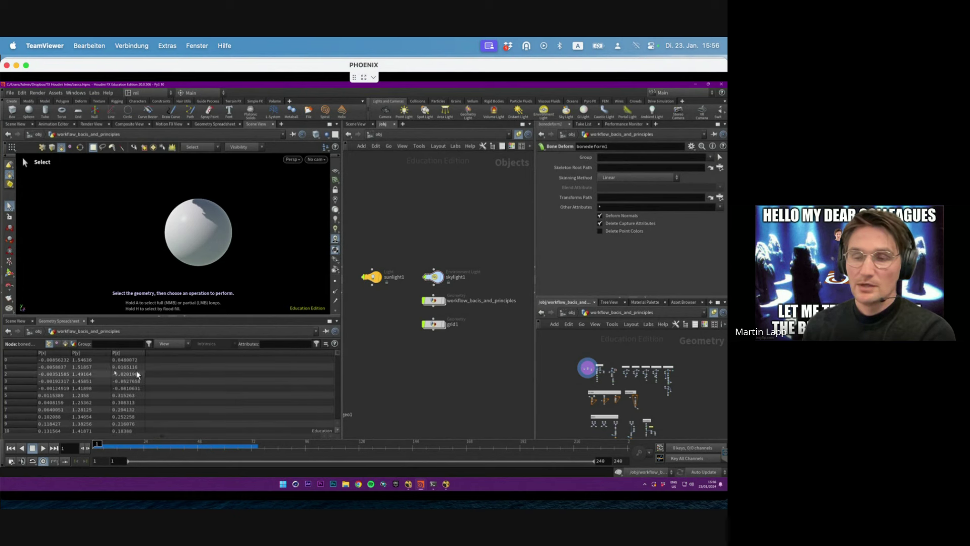
left_click(57, 345)
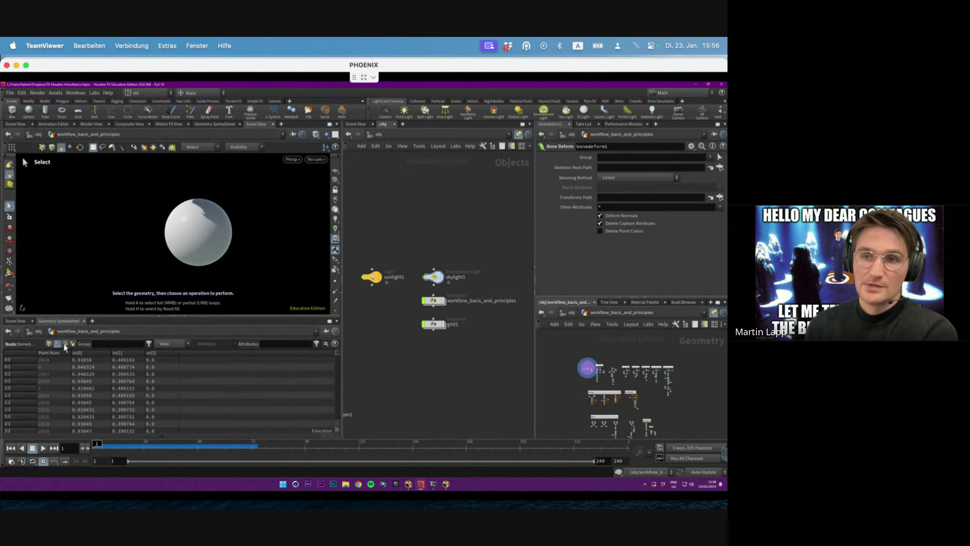
left_click(65, 344)
left_click(73, 345)
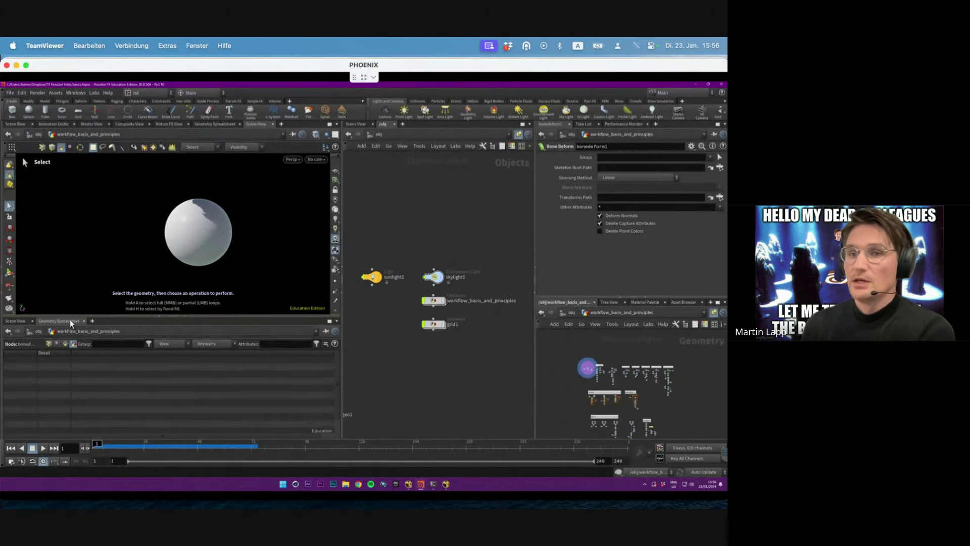
Step: Switch to the Build desktop and split the Scene View pane into an upper and a lower pane
left_click(132, 96)
left_click(146, 108)
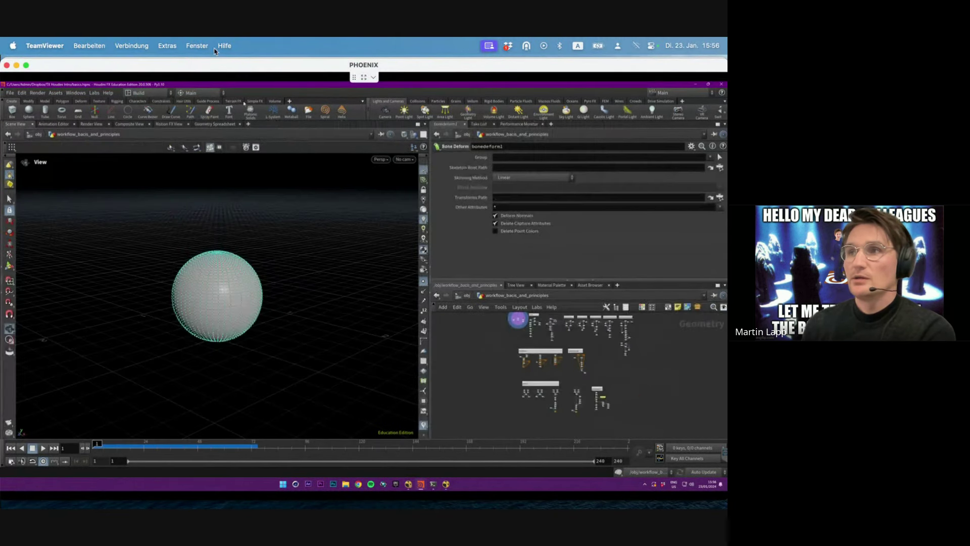
left_click(425, 124)
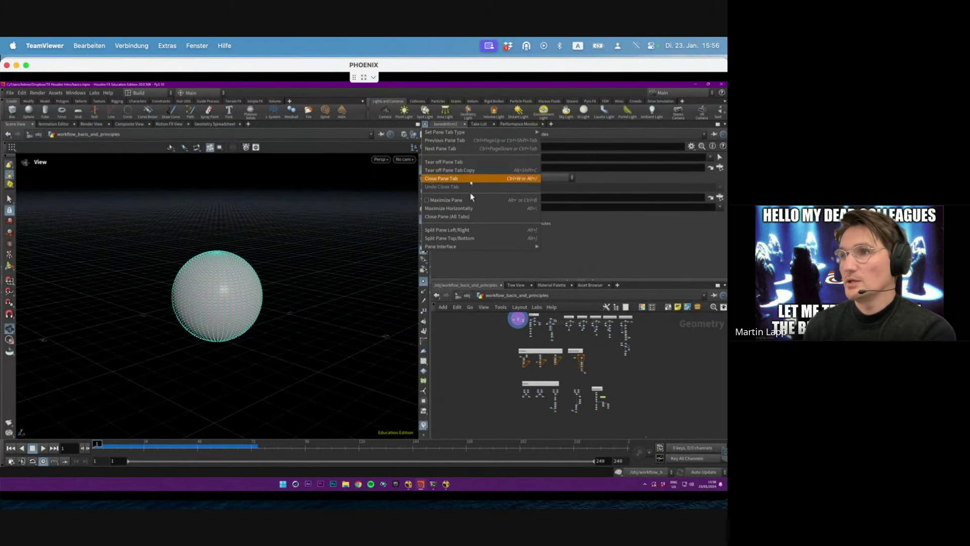
left_click(470, 239)
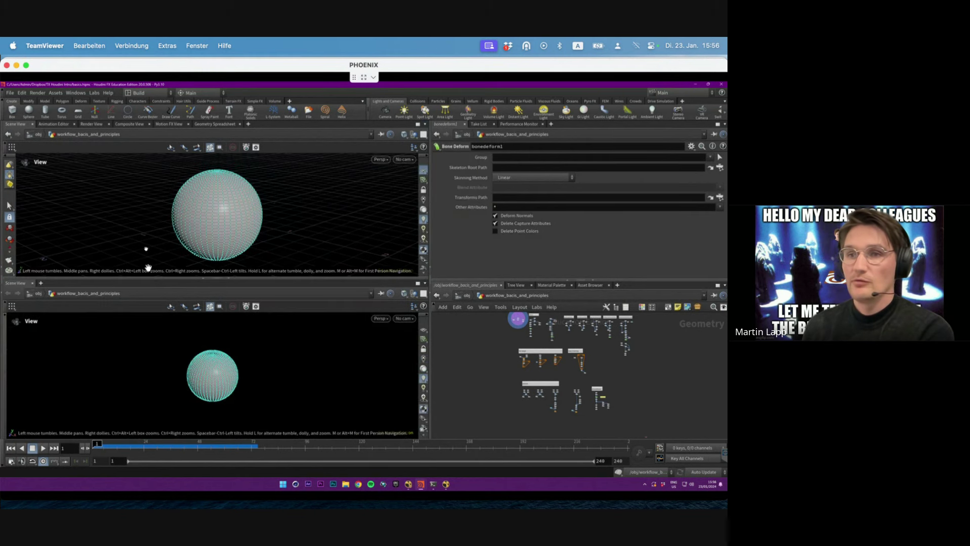
Step: Add a Geometry Spreadsheet pane tab to the new pane below the main Scene View
left_click(41, 284)
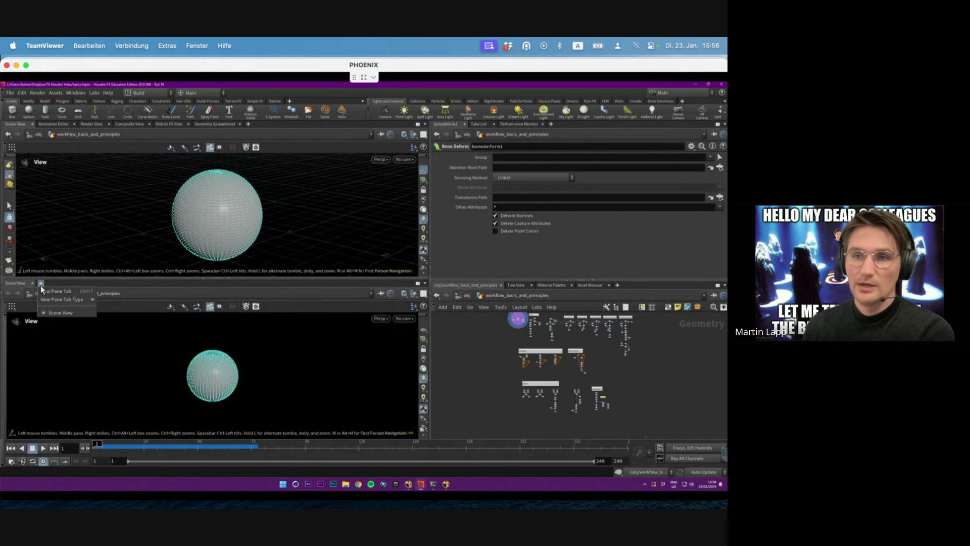
mouse_move(47, 301)
mouse_move(116, 398)
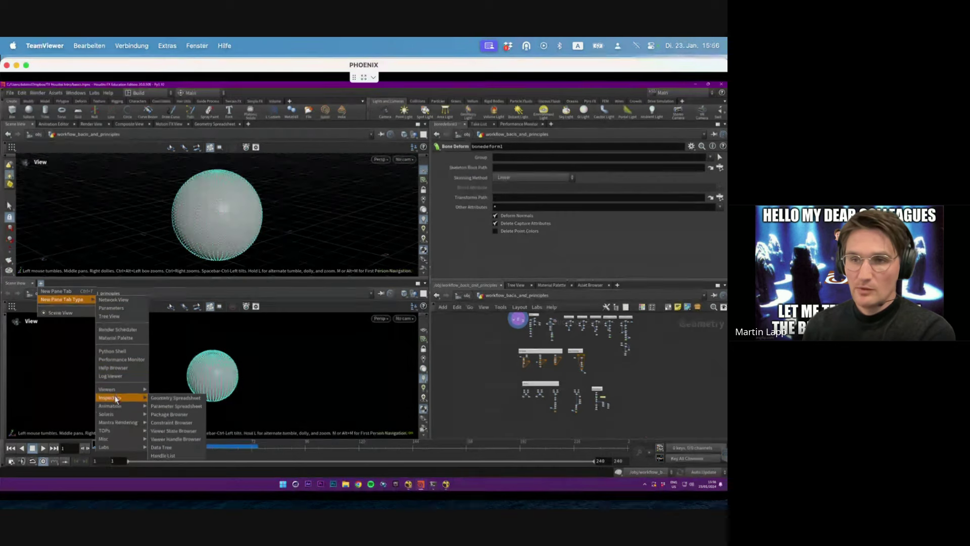
left_click(168, 399)
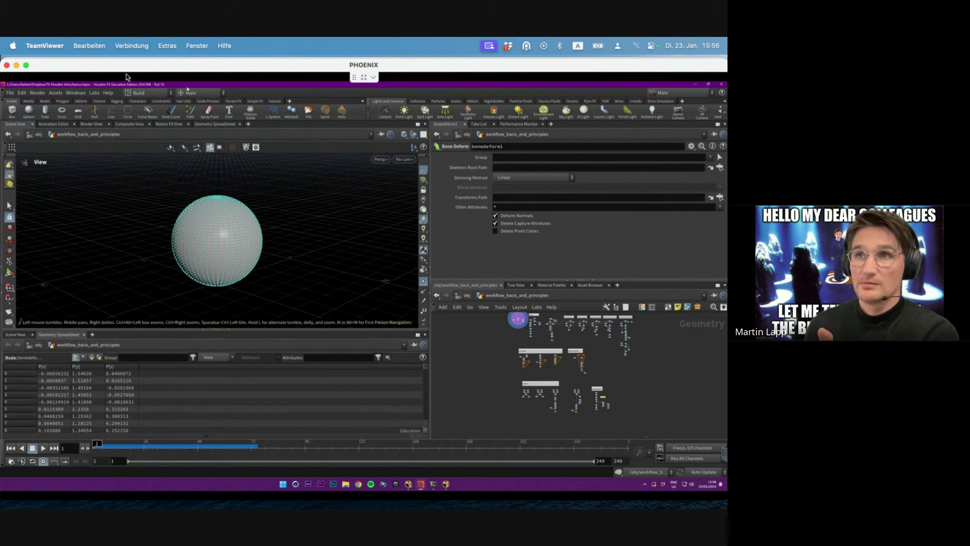
Step: Save the current desktop layout under the new name test
left_click(141, 93)
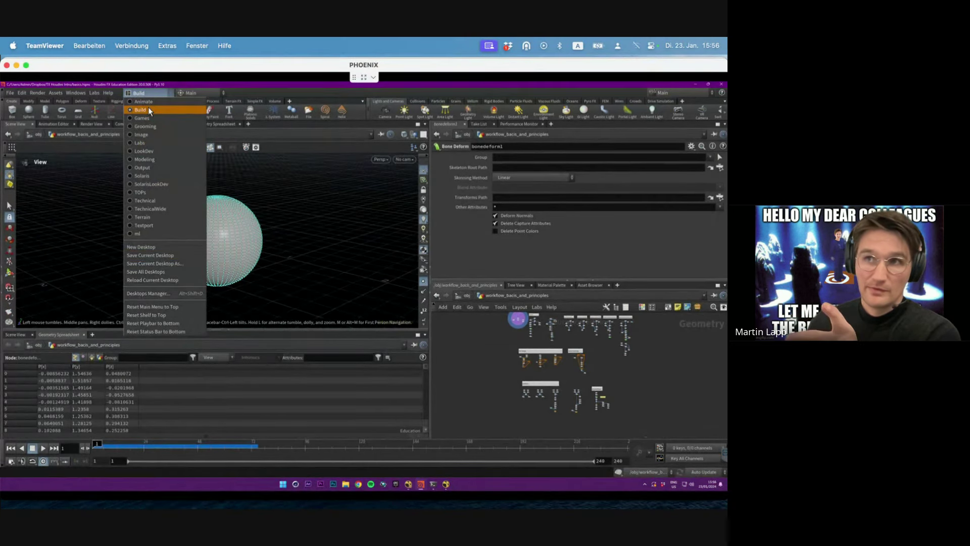
left_click(159, 263)
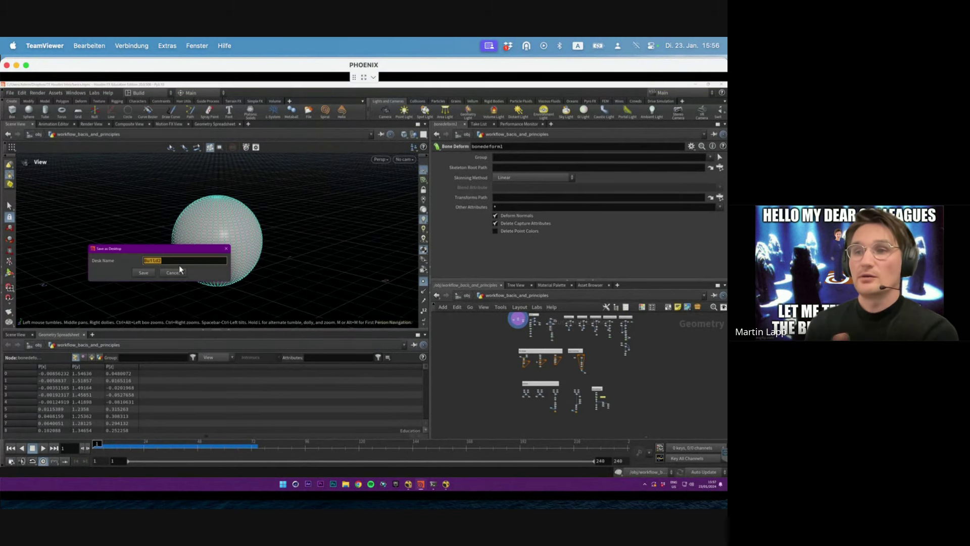
type("test")
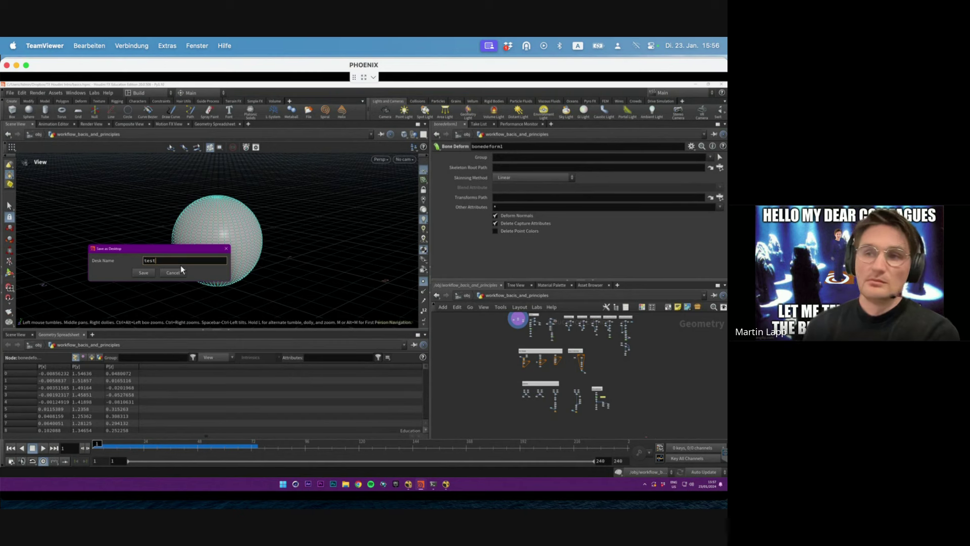
left_click(145, 273)
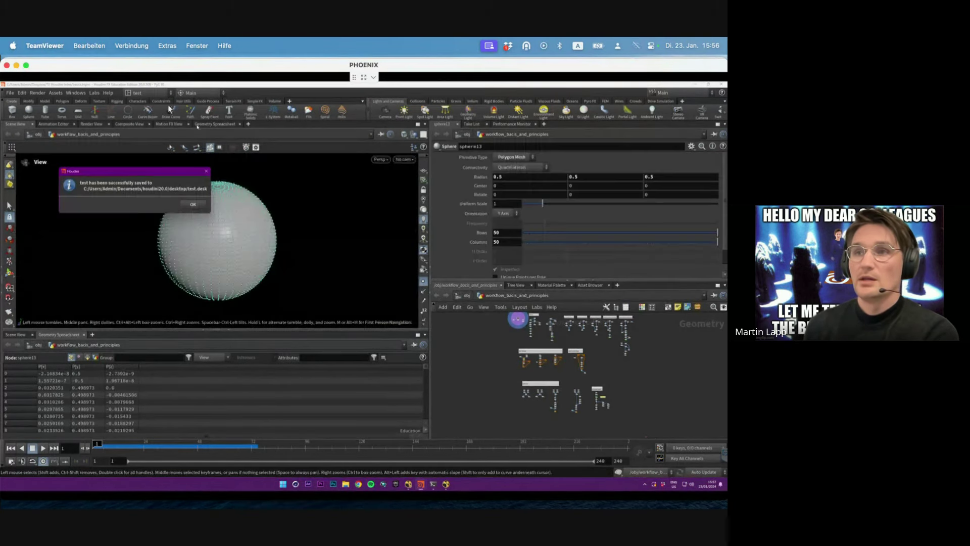
left_click(200, 207)
Step: Review the desktop list containing the saved test layout and return to the ml desktop
left_click(148, 94)
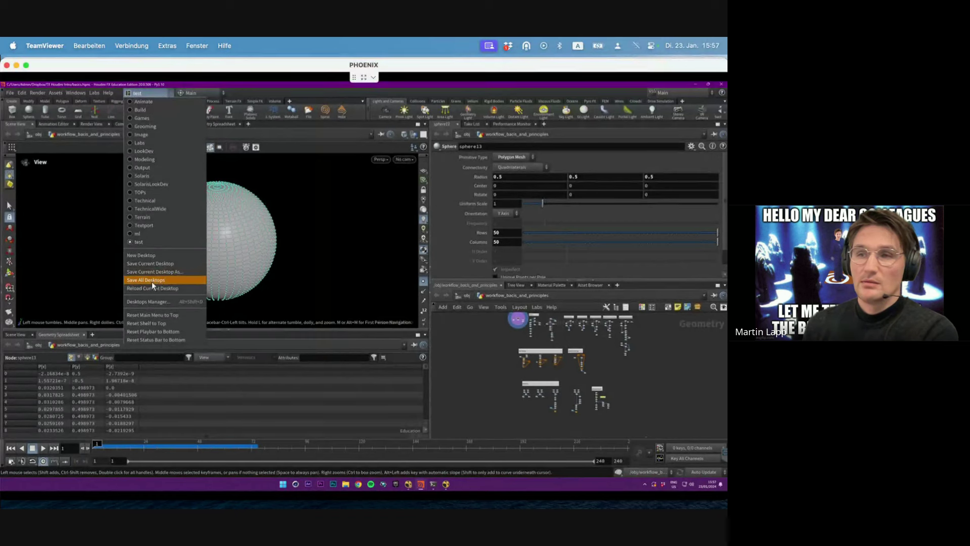
left_click(241, 214)
left_click(162, 92)
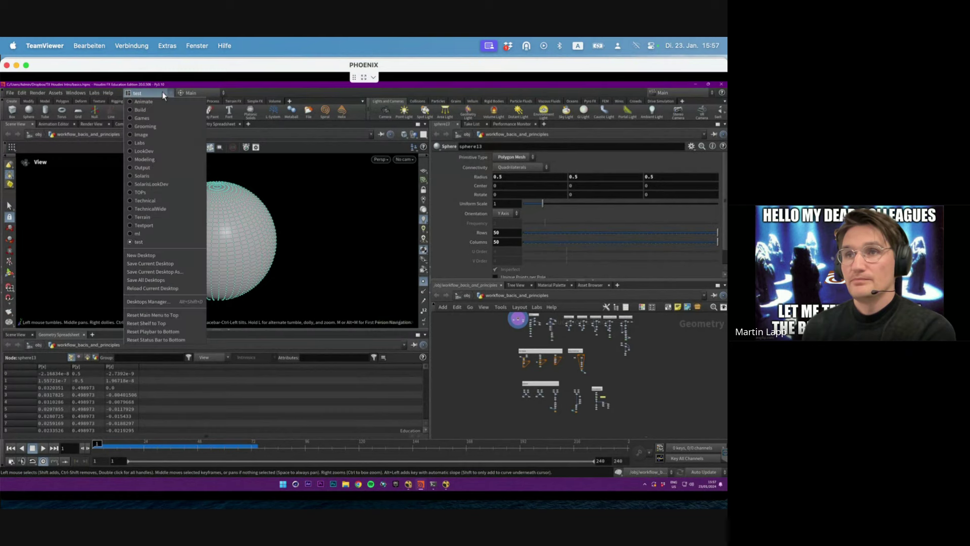
left_click(153, 233)
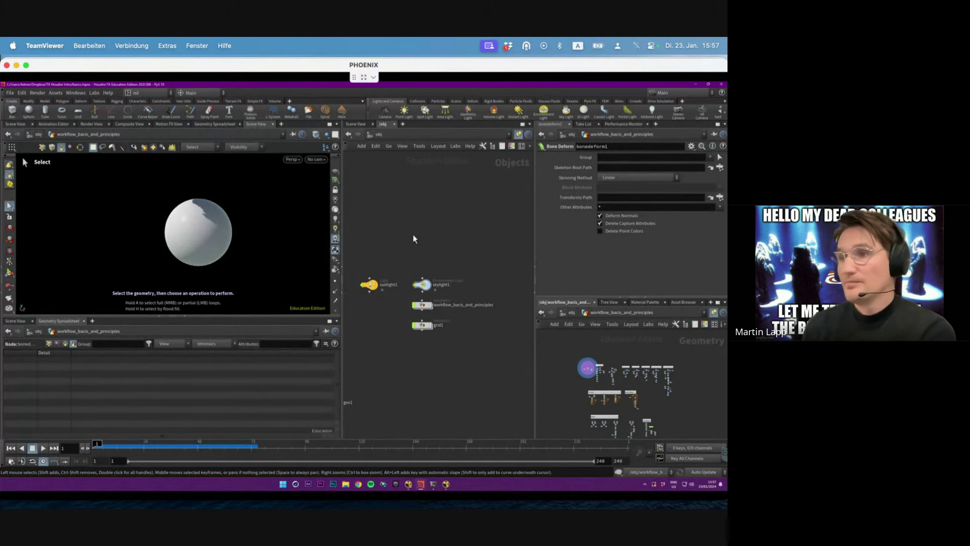
Step: Delete the box, sphere and tube nodes from the grid1 network, leaving only the grid node
middle_click_drag(450, 186, 426, 283)
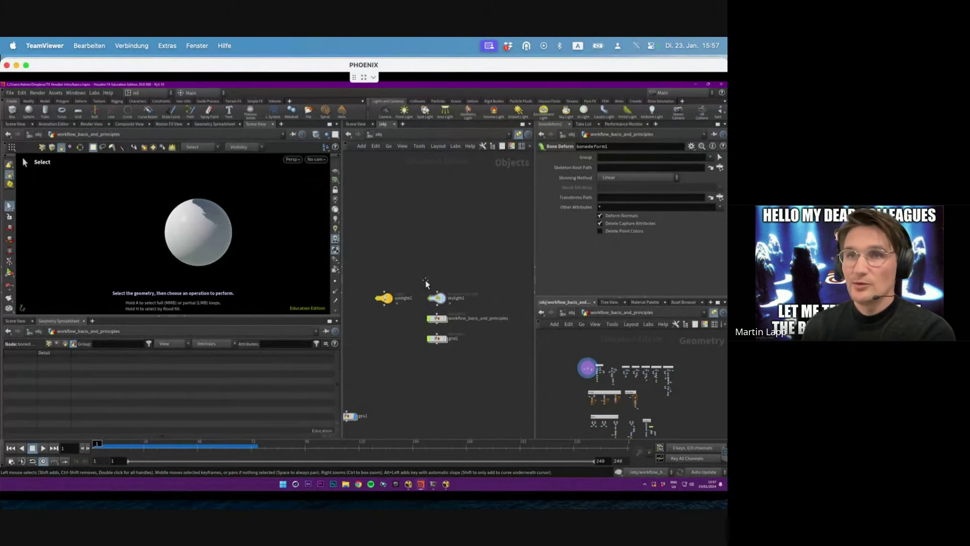
scroll(426, 283, "down", 3)
scroll(430, 288, "up", 3)
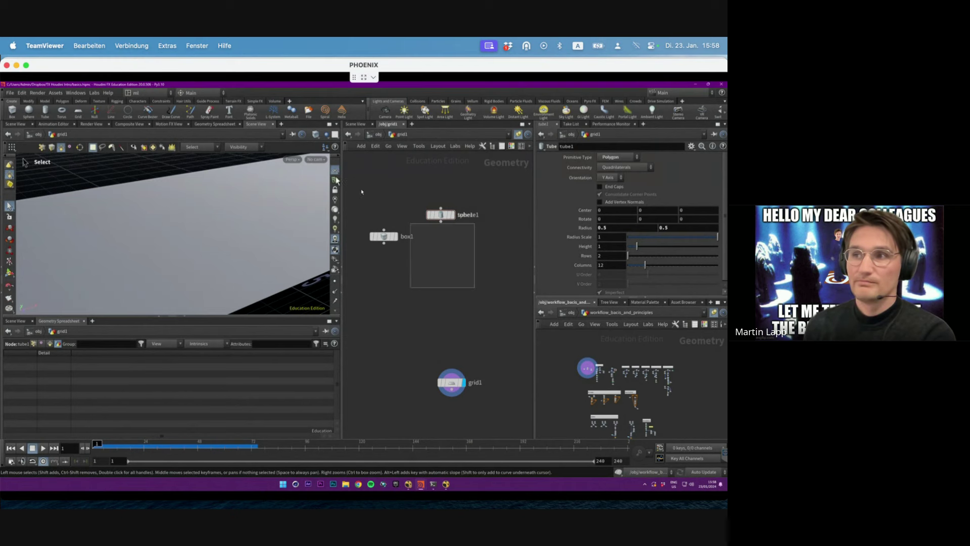
left_click_drag(362, 191, 363, 193)
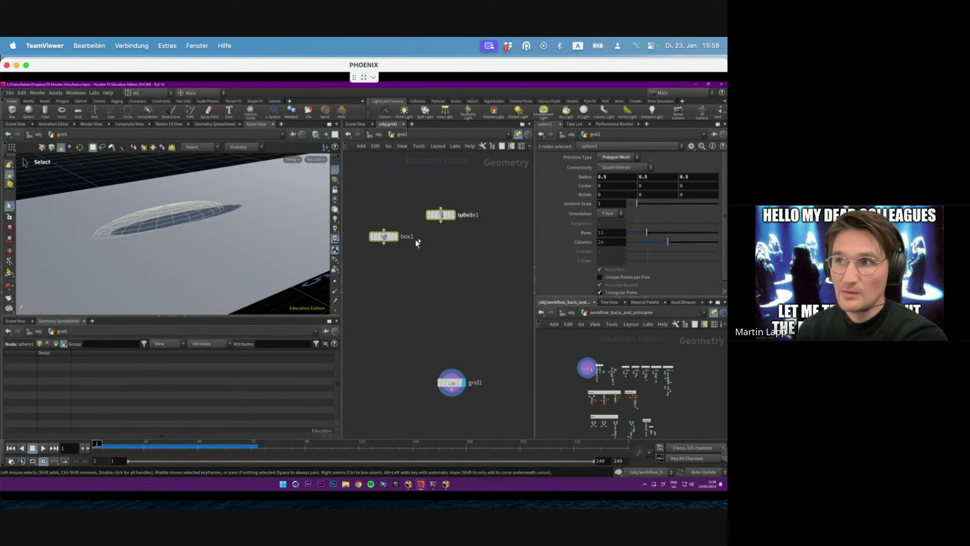
key("Delete")
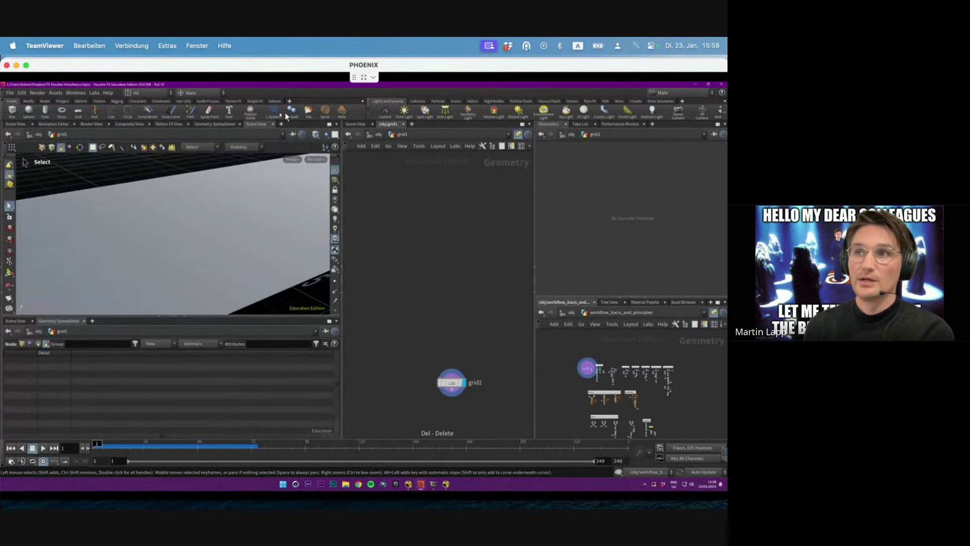
Step: Look through the tools of the Modify, Model, Polygon, Deform and Texture shelves
left_click(35, 102)
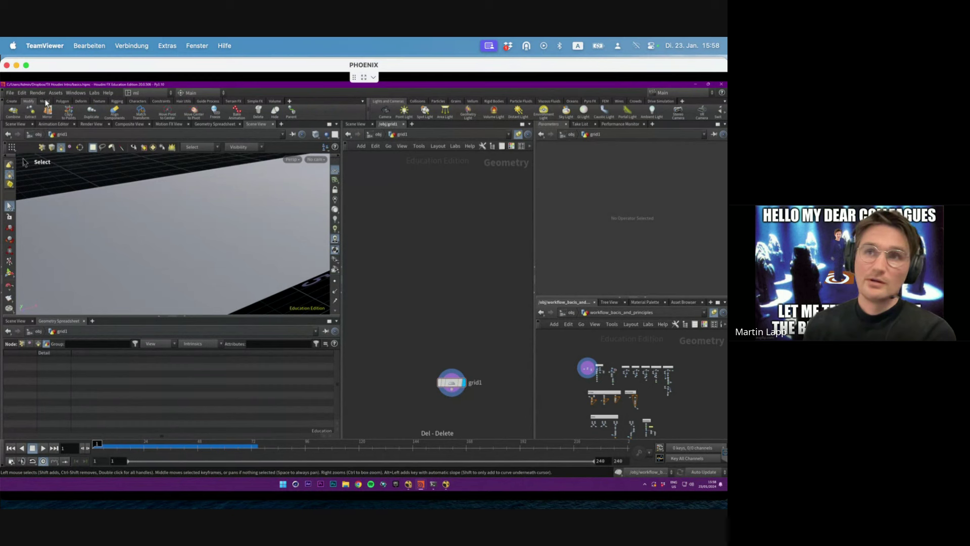
left_click(45, 102)
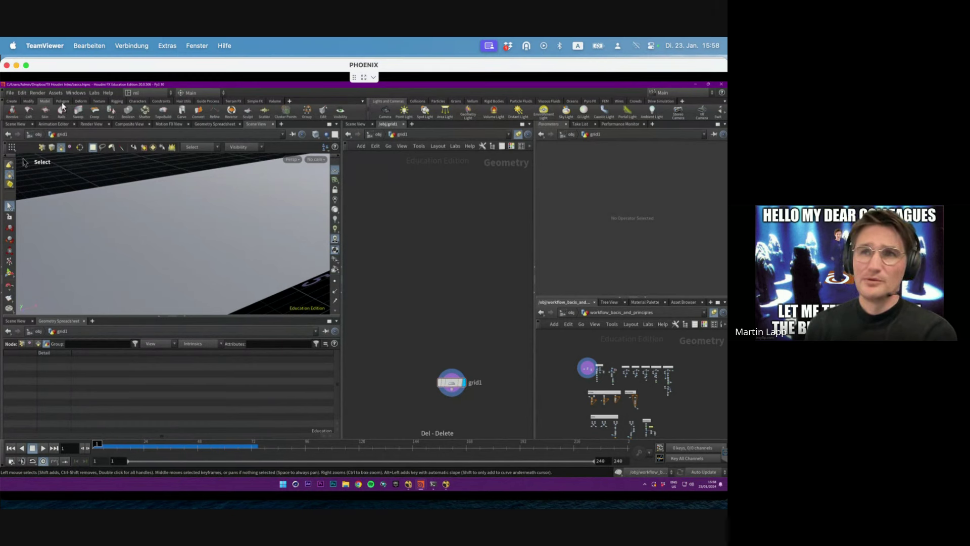
left_click(63, 101)
left_click(81, 102)
left_click(100, 101)
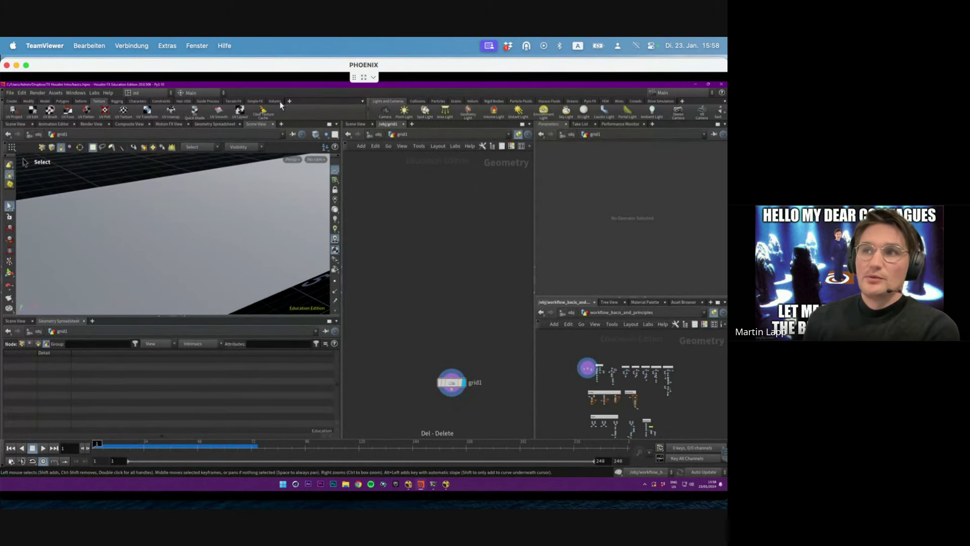
Step: Create a camera from the current view with the Camera tool and display the grid1 object at the object level
left_click(11, 101)
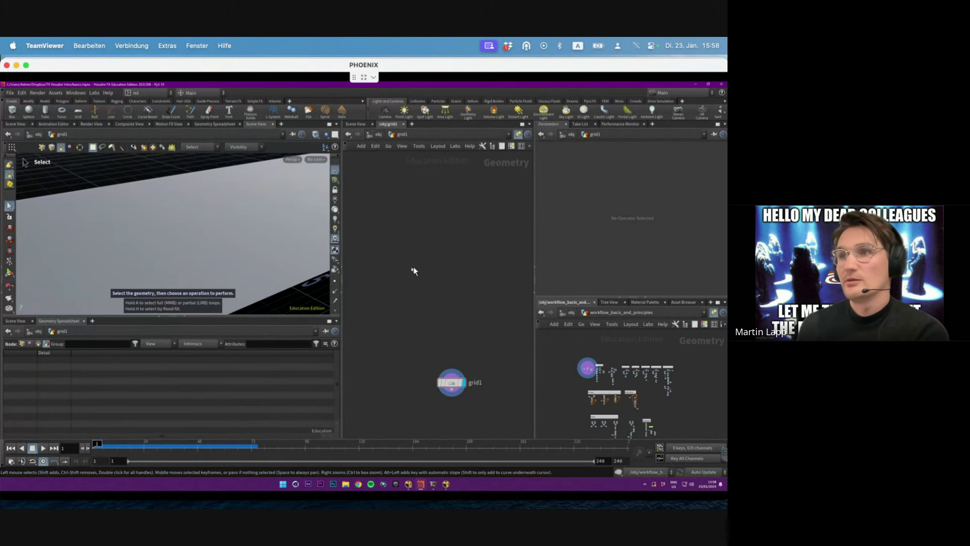
left_click(383, 113, "ctrl")
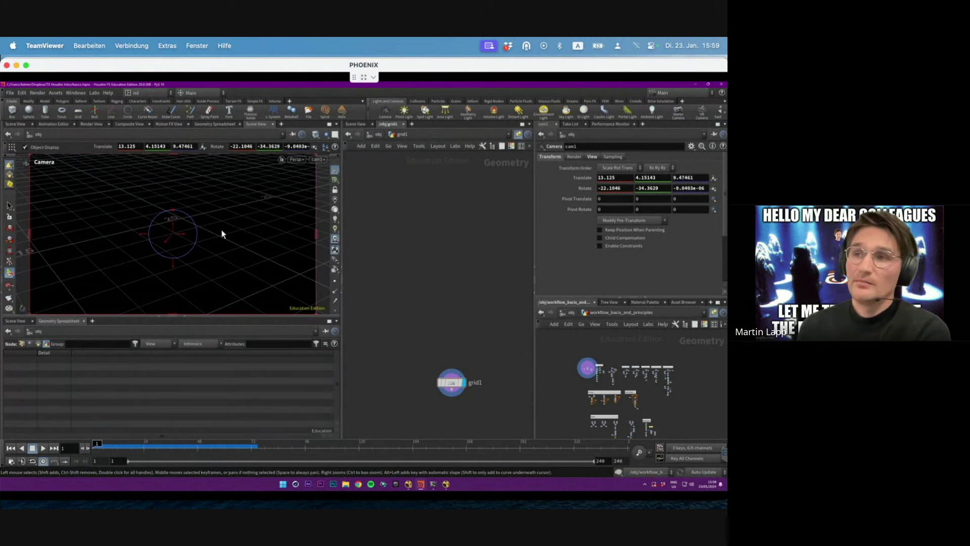
left_click(376, 134)
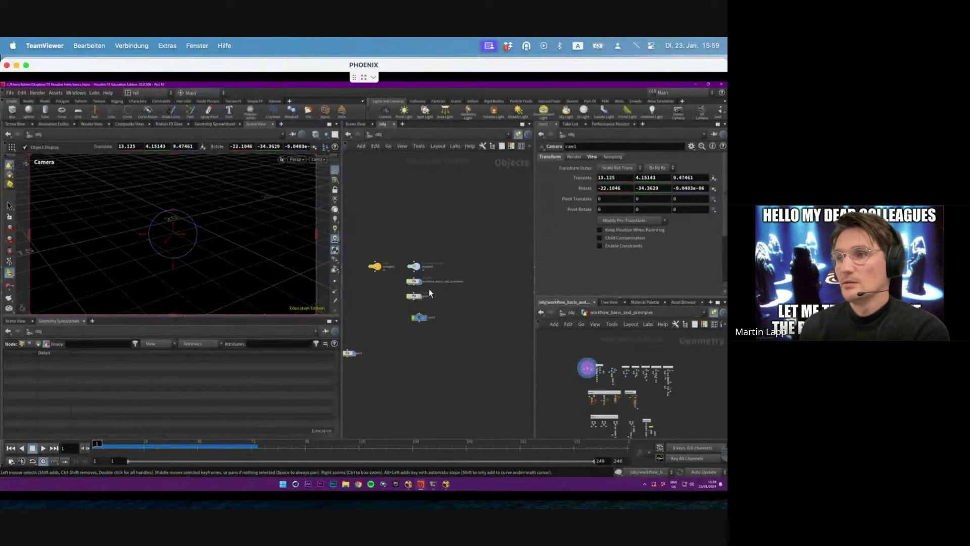
left_click(420, 296)
left_click(419, 318)
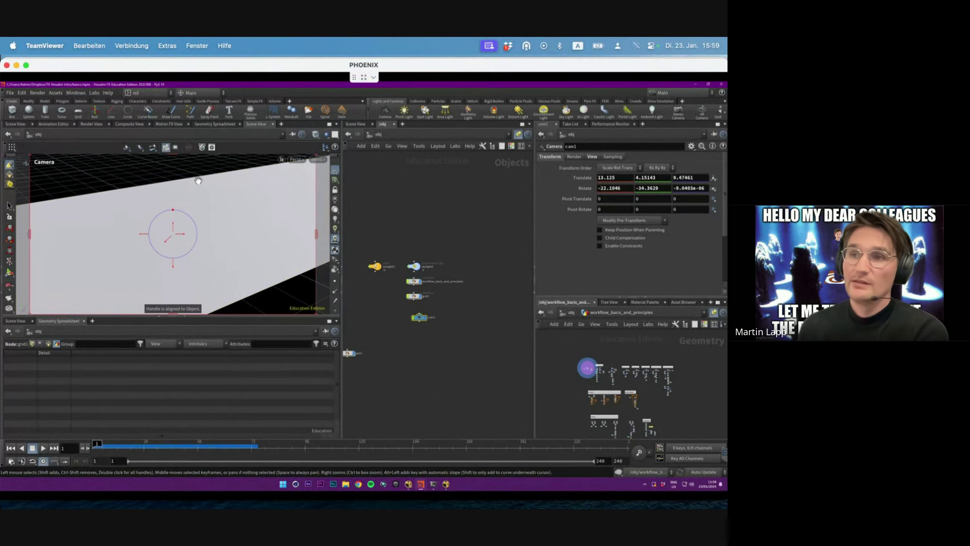
Step: Place a second camera in the scene, look through cam1, and tumble back out of the camera view
key("Escape")
left_click(385, 110)
left_click(158, 219)
left_click_drag(158, 218, 263, 218)
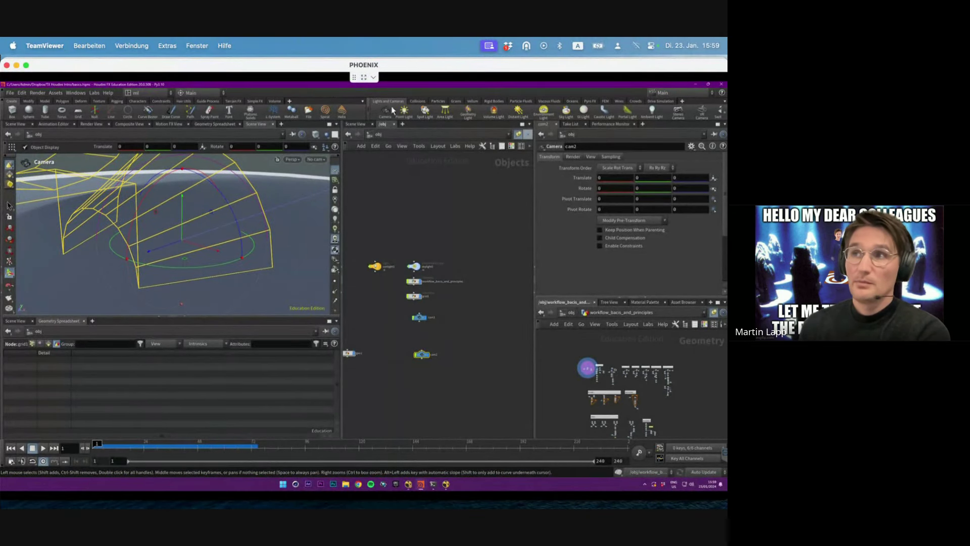
left_click(315, 160)
left_click(331, 196)
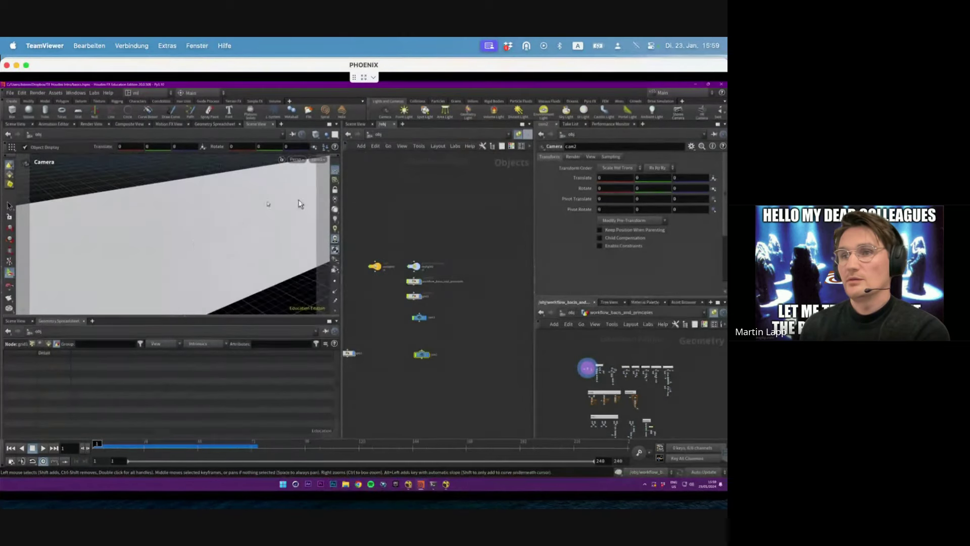
key("Escape")
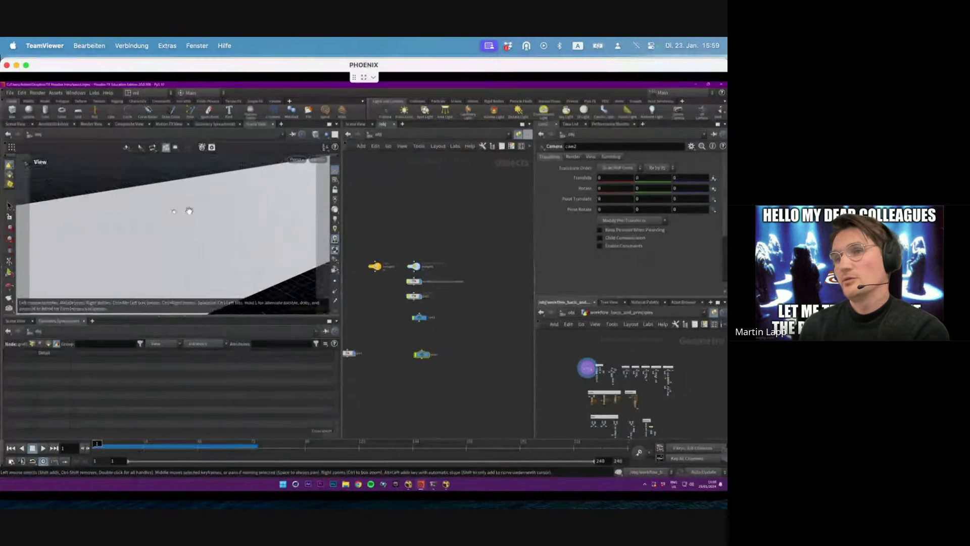
left_click_drag(189, 211, 266, 210)
Step: Create a point light from the current view and reposition it while looking through it
left_click(404, 110)
left_click(173, 233)
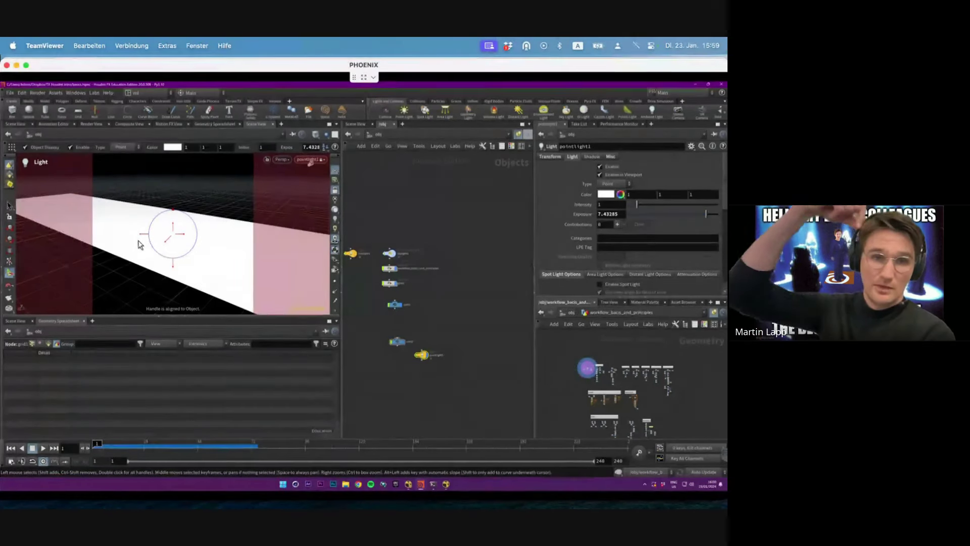
key("Escape")
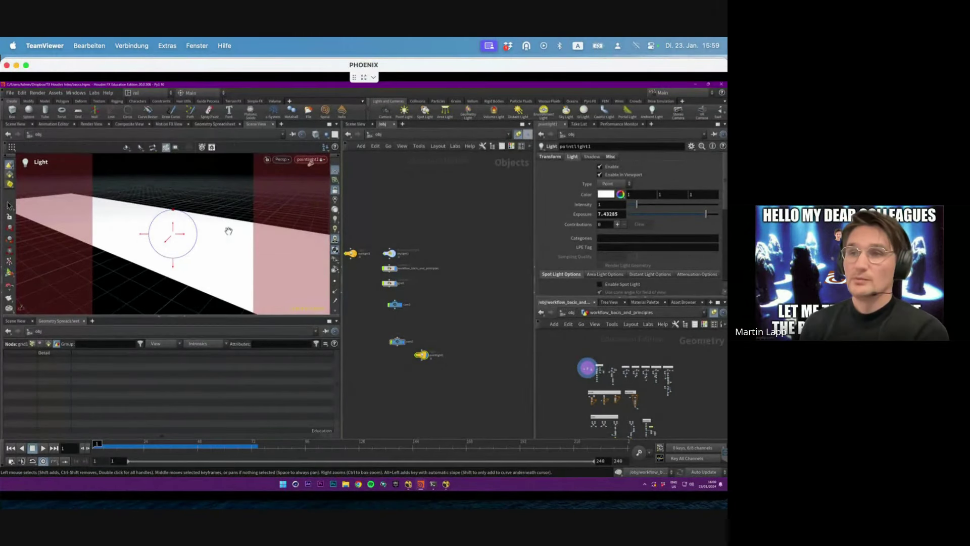
left_click_drag(227, 228, 311, 185)
key("Return")
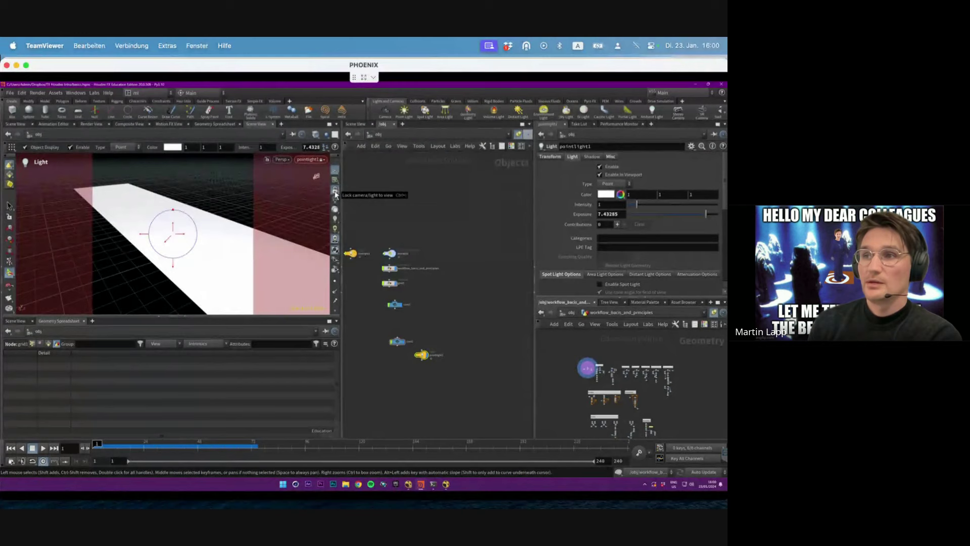
Step: Unlock the point light from the view and leave its viewpoint to see the light from outside
left_click(335, 191)
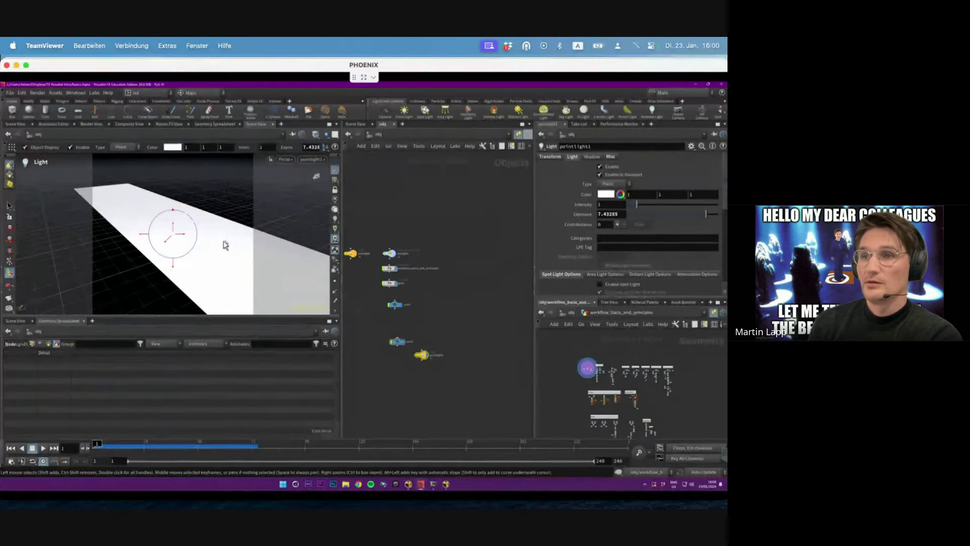
key("Escape")
left_click_drag(205, 238, 121, 227)
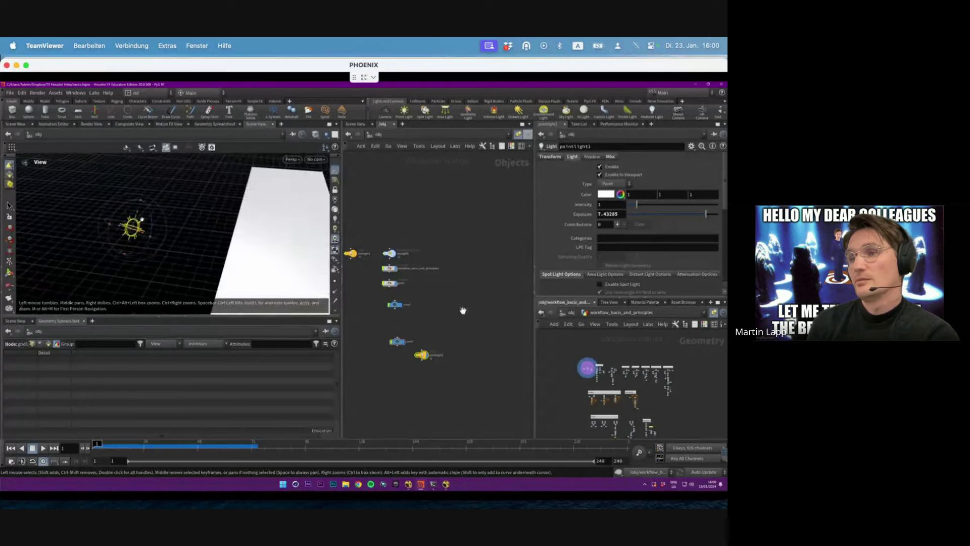
Step: Set the light's type to Sun and inspect it above the grid
left_click(619, 185)
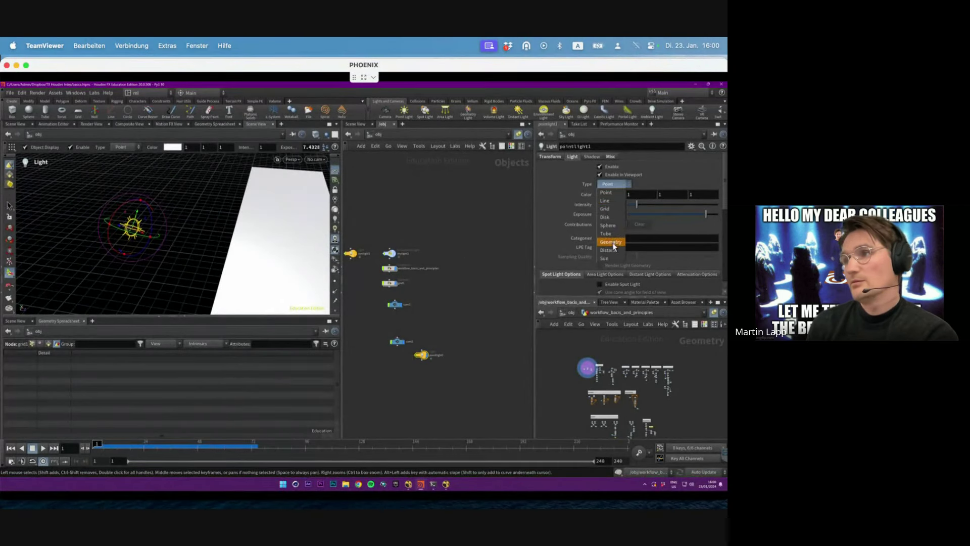
left_click(614, 261)
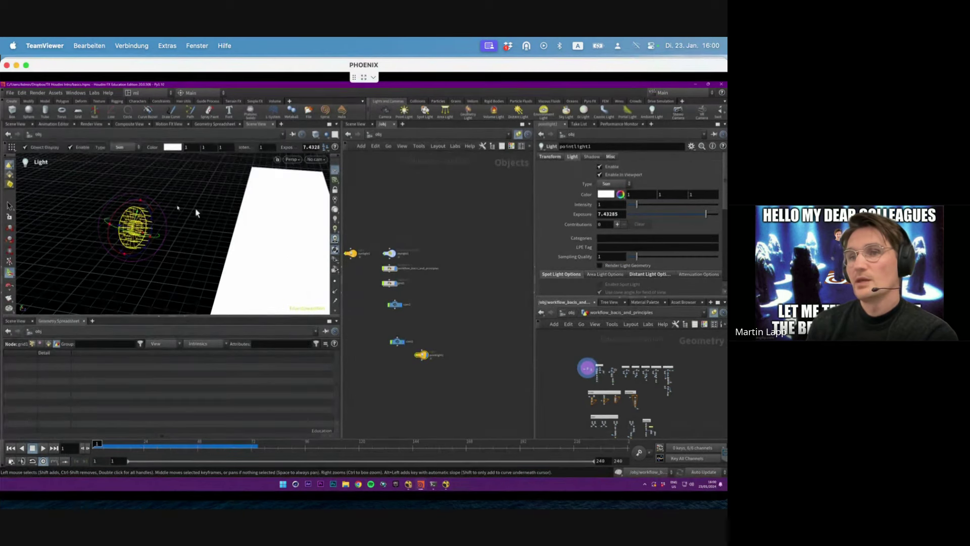
key("Escape")
left_click_drag(196, 212, 130, 210)
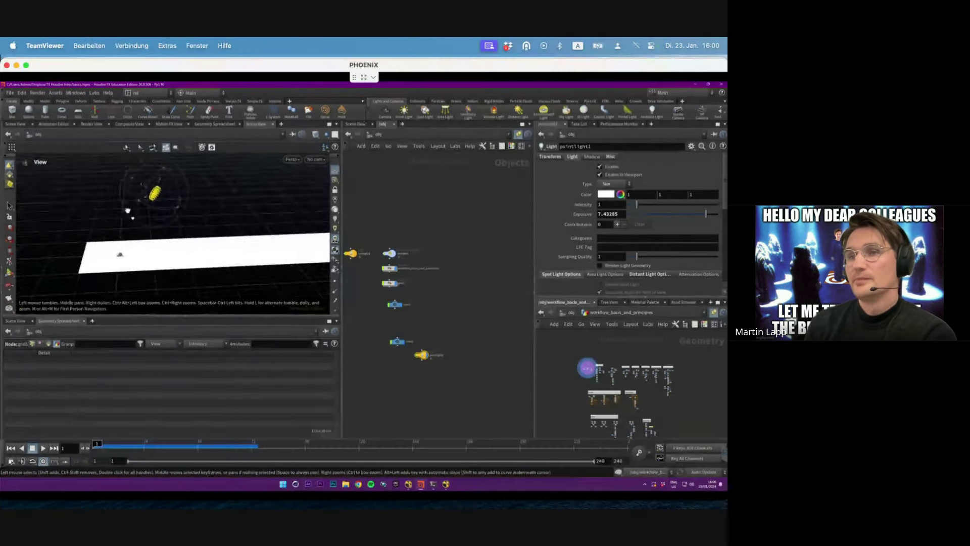
key("Return")
Step: Look through cam2, then return to a free perspective view of the grid and light
left_click(307, 161)
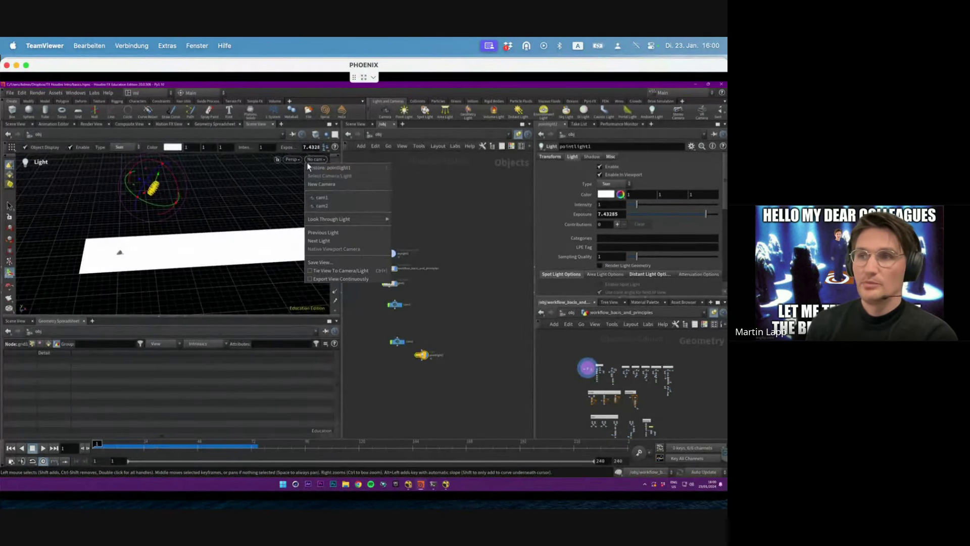
left_click(334, 206)
key("Escape")
left_click_drag(256, 203, 172, 232)
key("Return")
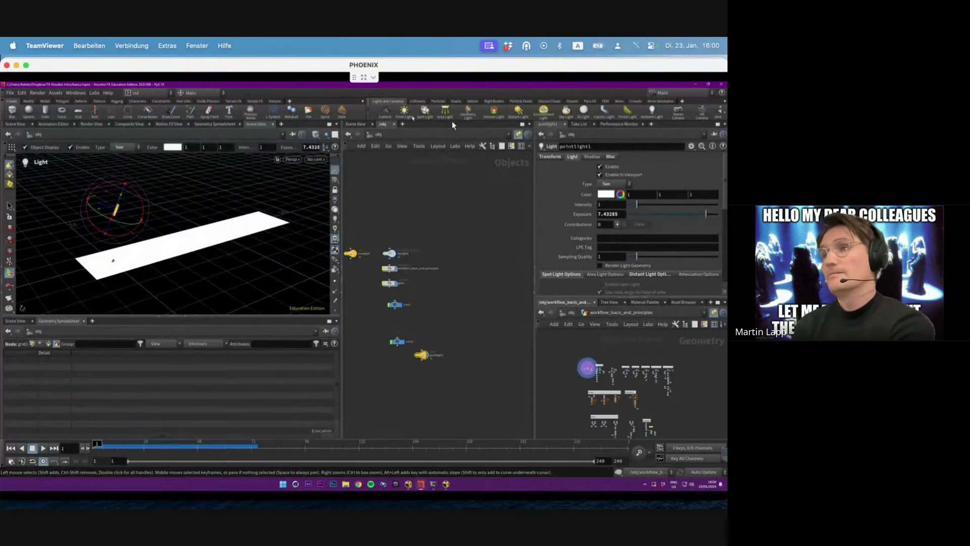
Step: Look through the tools of the Collisions, Particles, Rigid Bodies and Pyro FX shelves
left_click(417, 102)
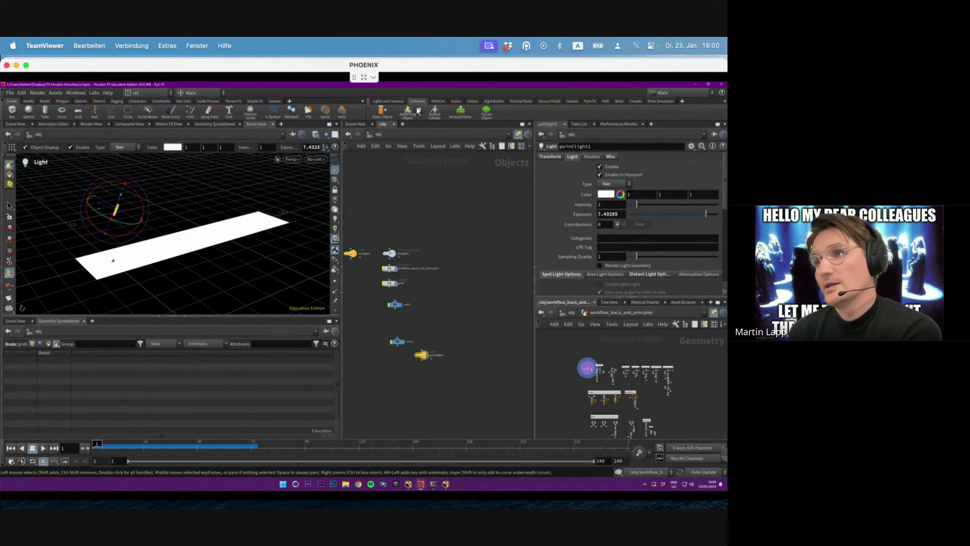
left_click(440, 102)
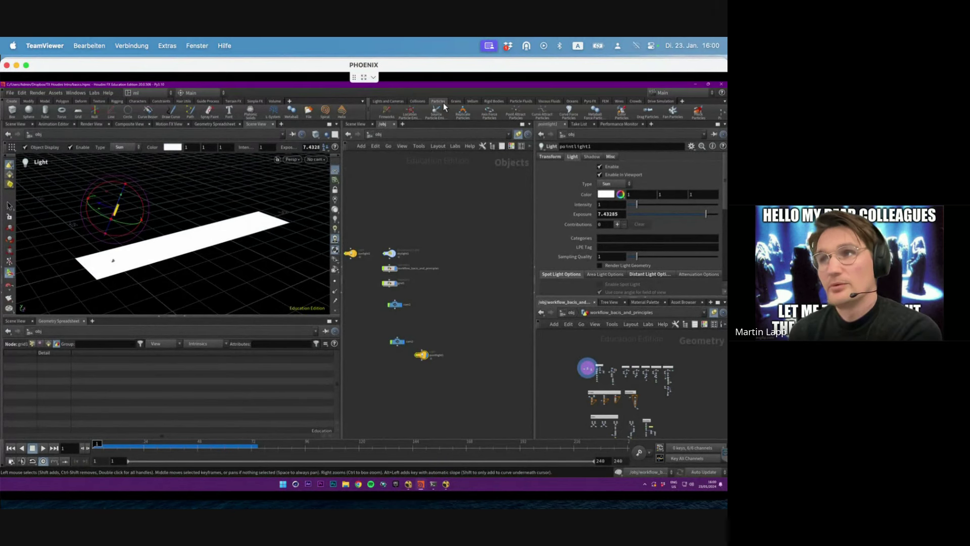
left_click(494, 102)
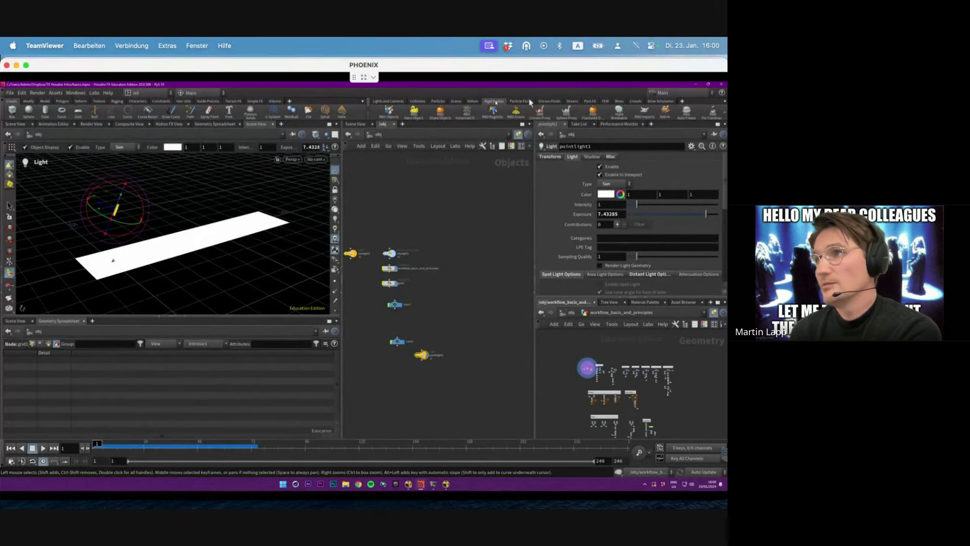
left_click(590, 102)
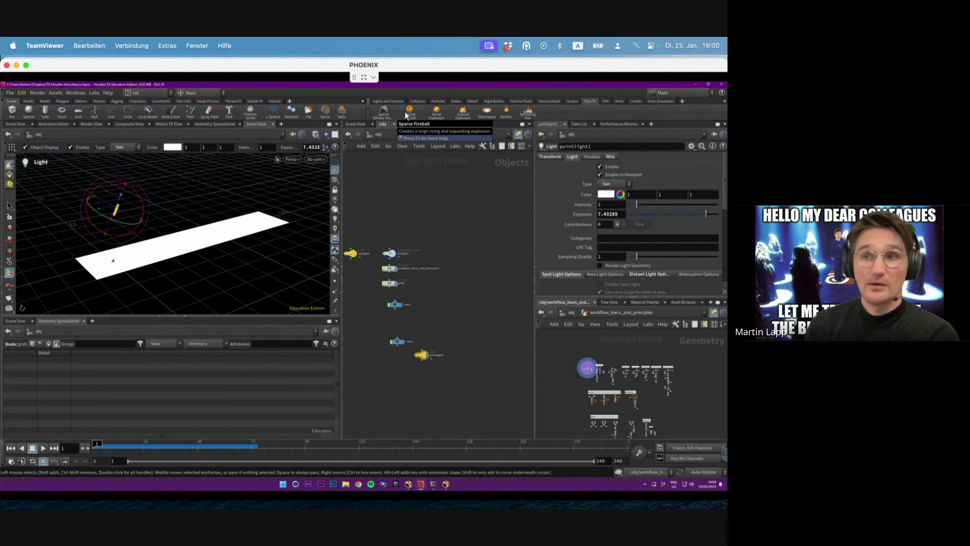
Step: Place a Sparse Fireball in the scene and play its simulation
left_click(410, 112)
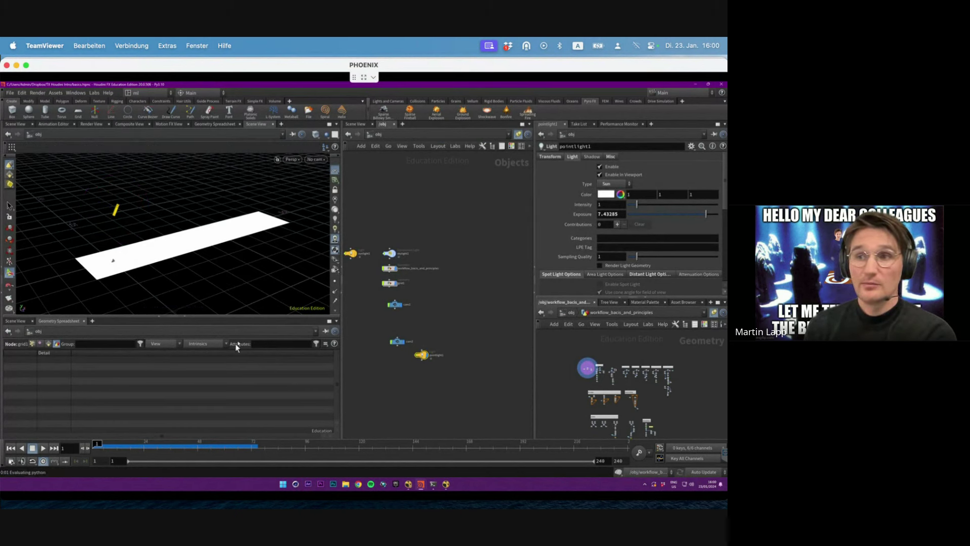
left_click(201, 259)
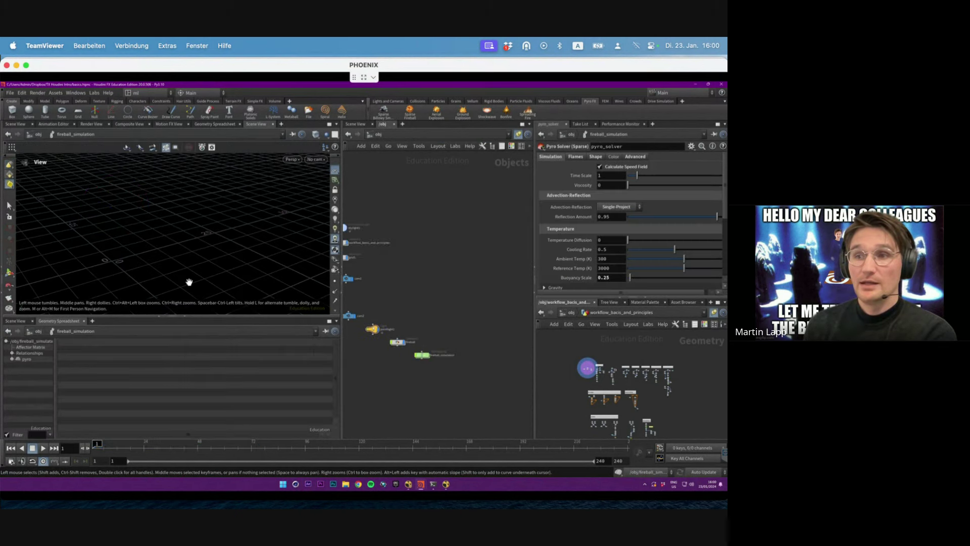
left_click(43, 448)
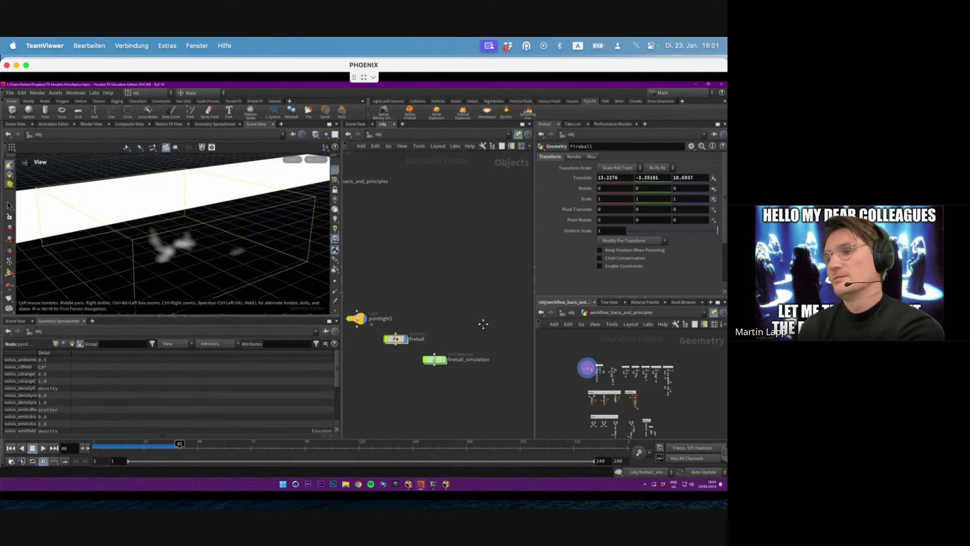
Step: Delete the fireball, its simulation, the point light and the second camera from the object network
left_click_drag(491, 316, 380, 362)
key("Delete")
middle_click_drag(380, 362, 456, 372)
left_click_drag(456, 375, 417, 318)
key("Delete")
key("Delete")
Step: Create a Ground Explosion with the Pyro FX tool and play its simulation with the explosion framed in the view
left_click(463, 111)
left_click(43, 448)
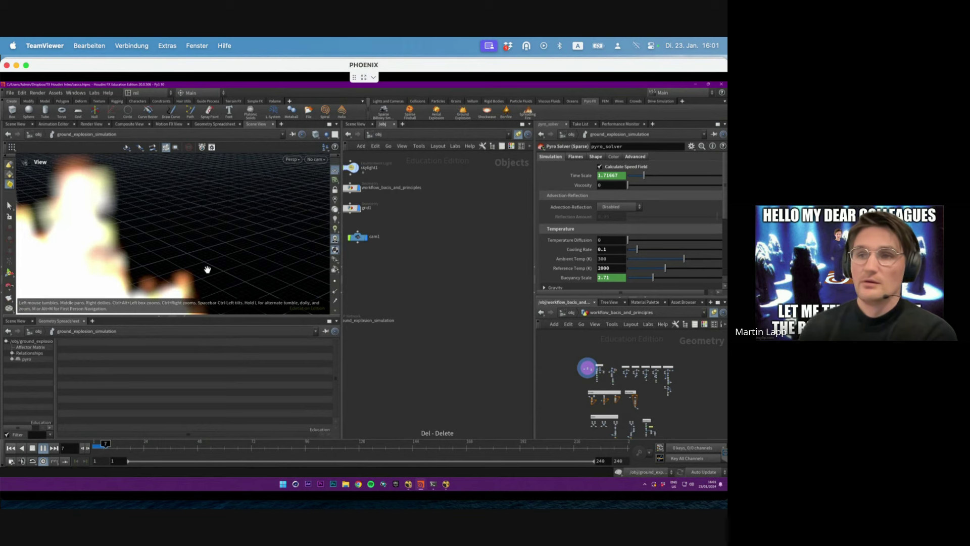
key("f")
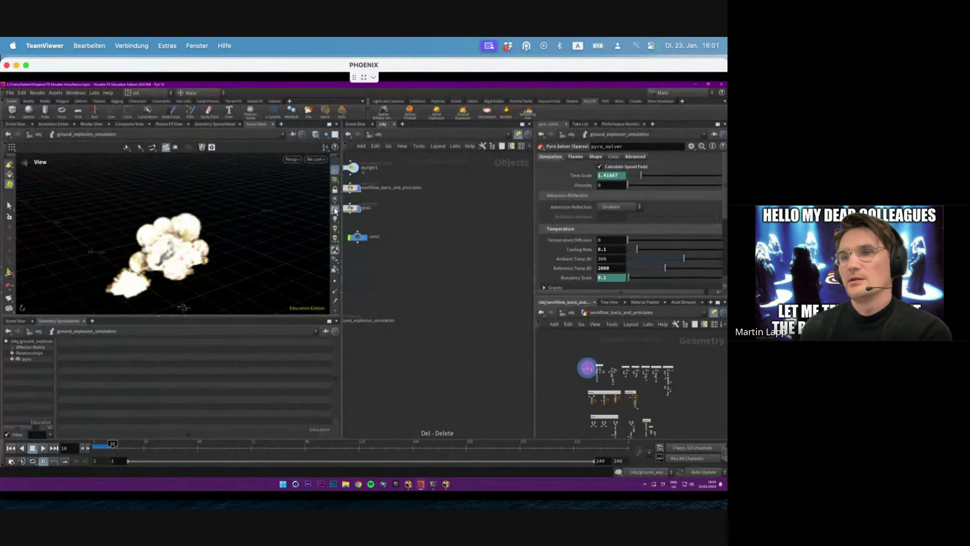
left_click_drag(256, 253, 268, 237)
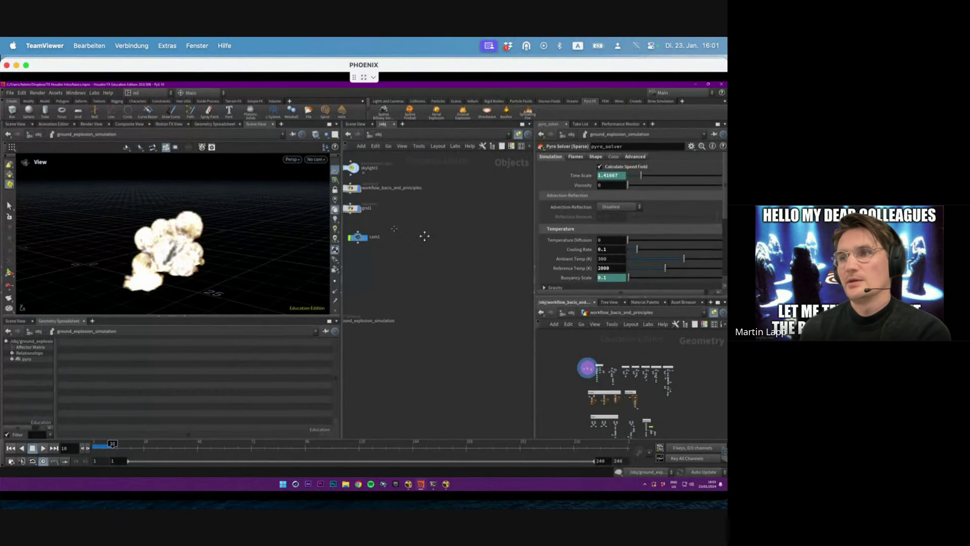
key("h")
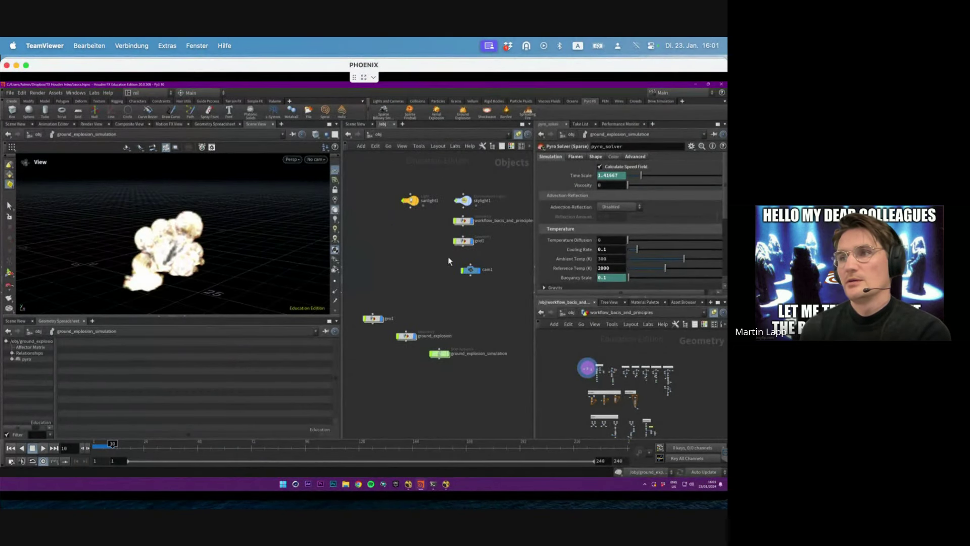
left_click(43, 448)
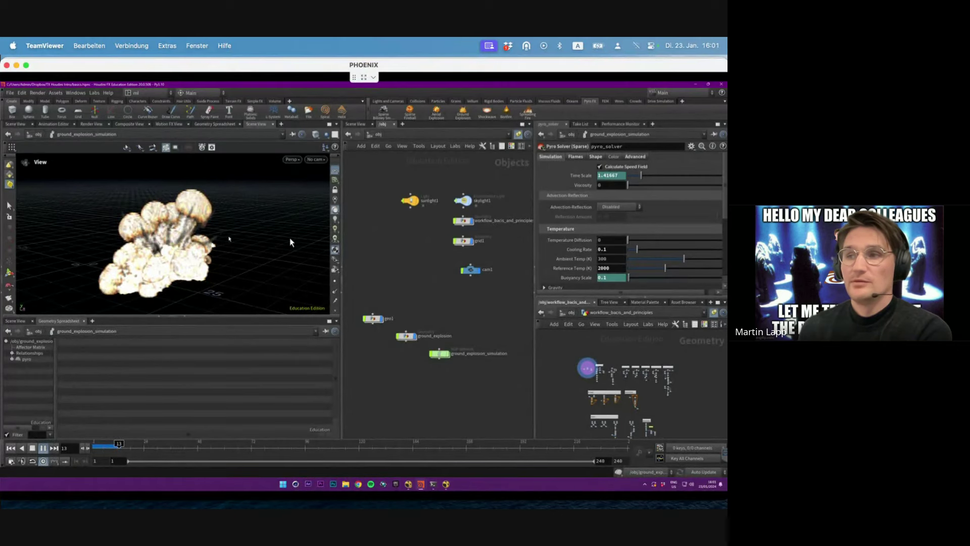
Step: Examine the node networks inside the geo1, ground_explosion and ground_explosion_simulation objects
left_click(395, 316)
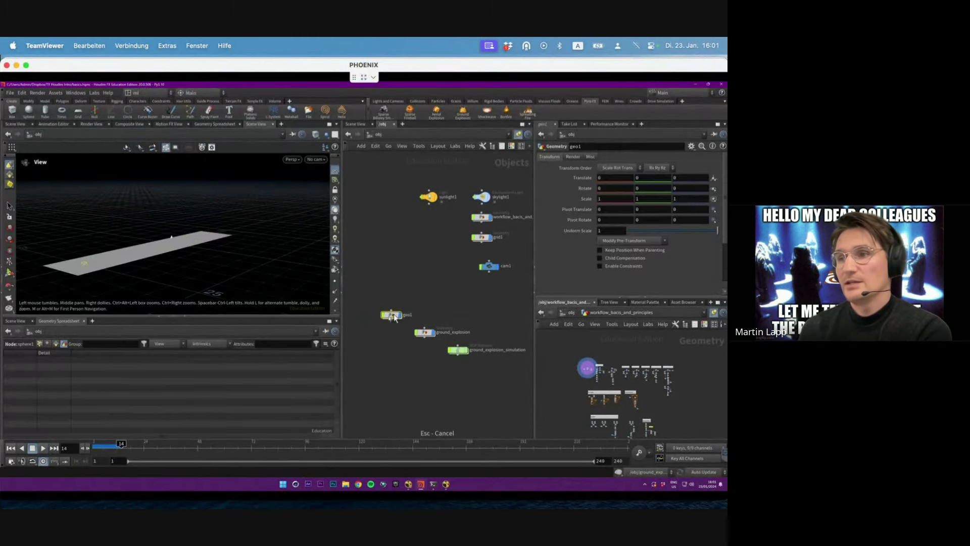
double_click(391, 315)
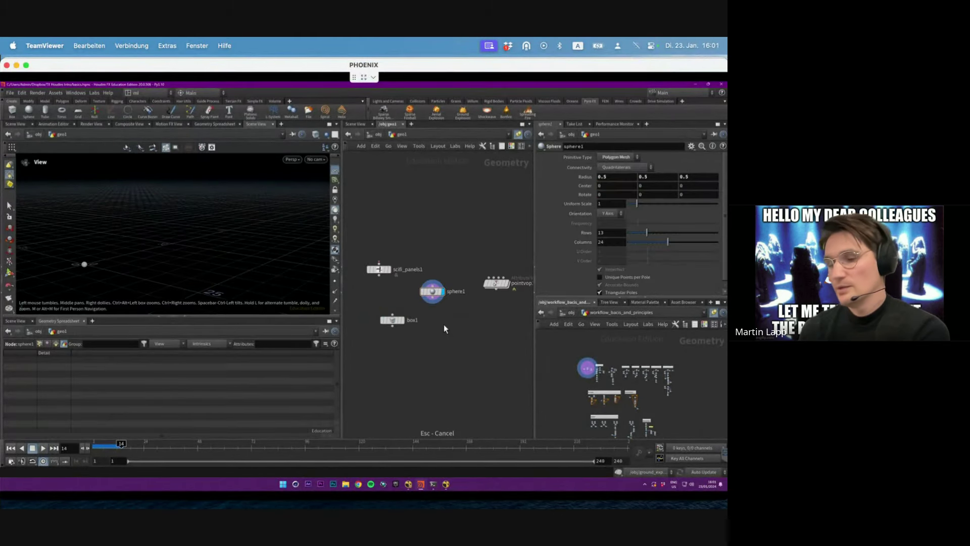
key("u")
double_click(426, 331)
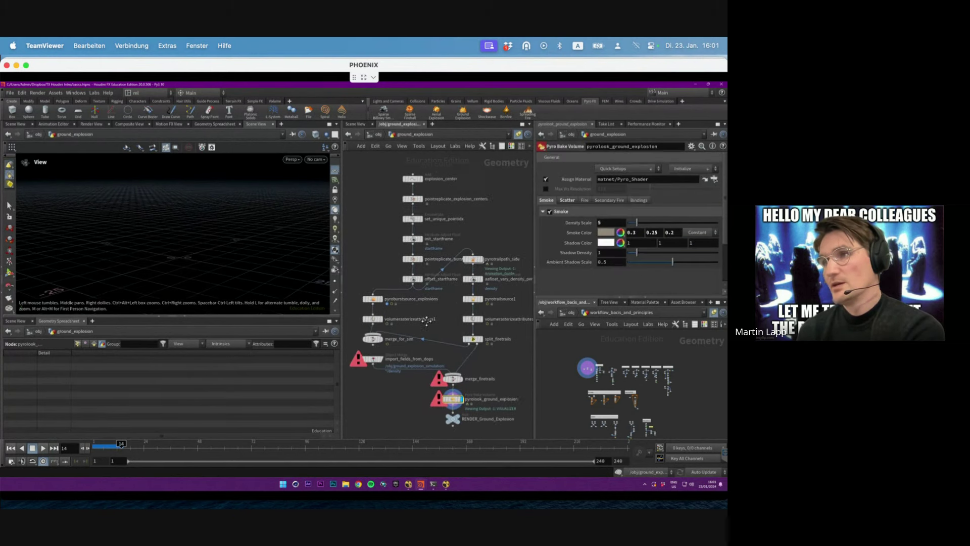
left_click_drag(464, 180, 319, 410)
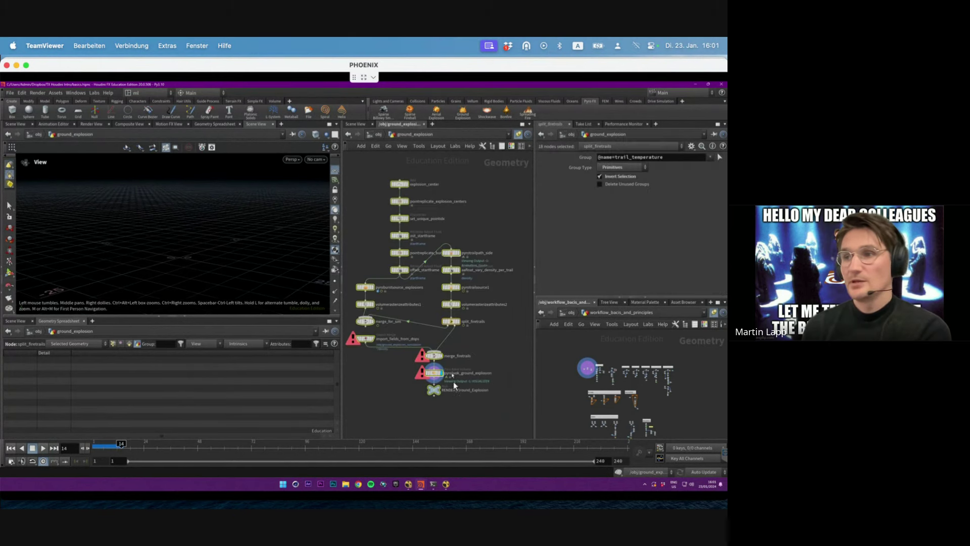
left_click(447, 396)
key("u")
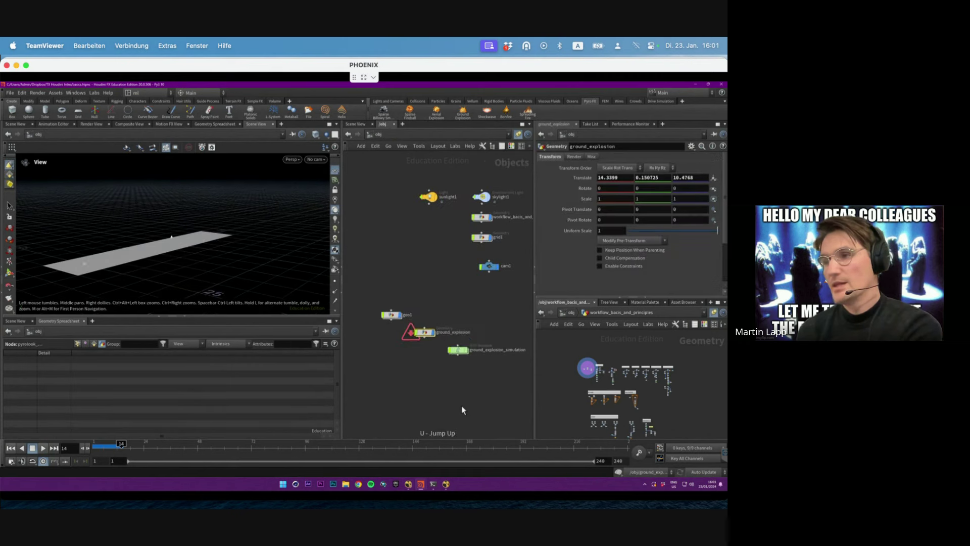
double_click(455, 353)
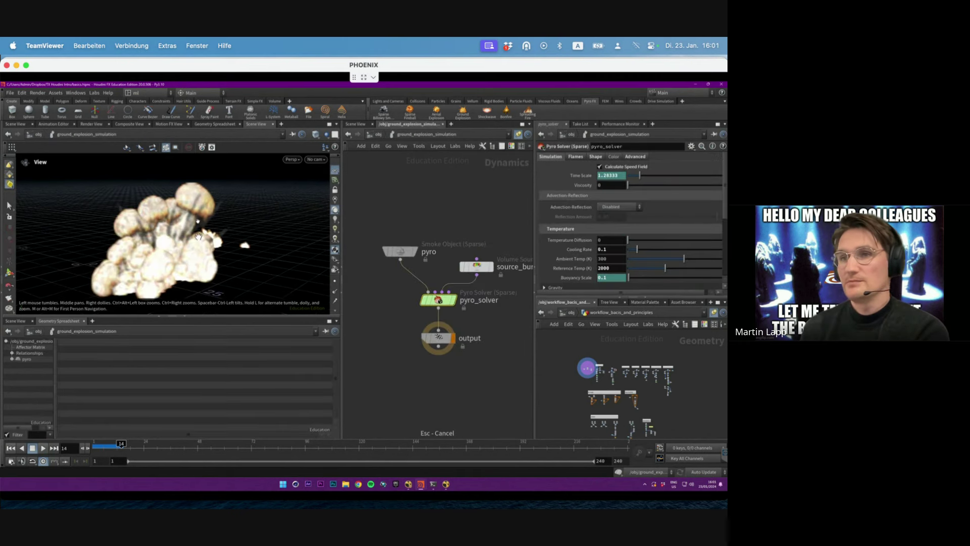
Step: Return to the object level and delete the ground explosion and its simulation network
scroll(507, 226, "down", 1)
middle_click_drag(475, 241, 432, 248)
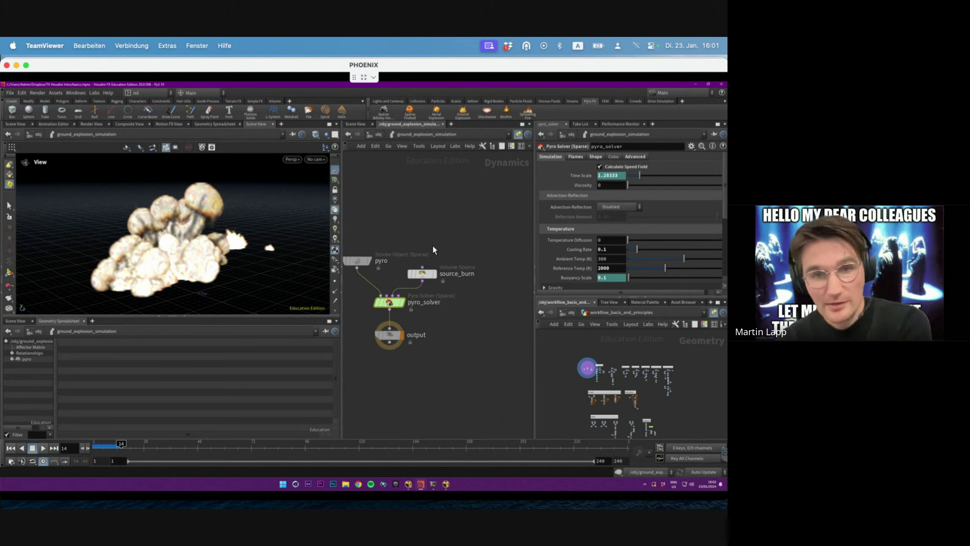
left_click(378, 135)
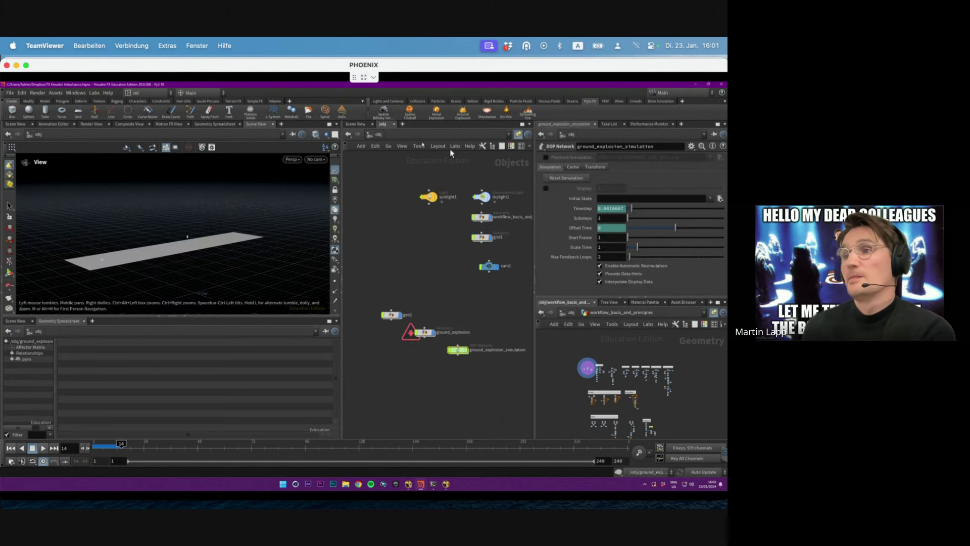
left_click_drag(492, 306, 421, 389)
Step: Add a preconfigured simple fireball pyro setup to the geo1 network below the existing nodes
key("Tab")
type("pyroc")
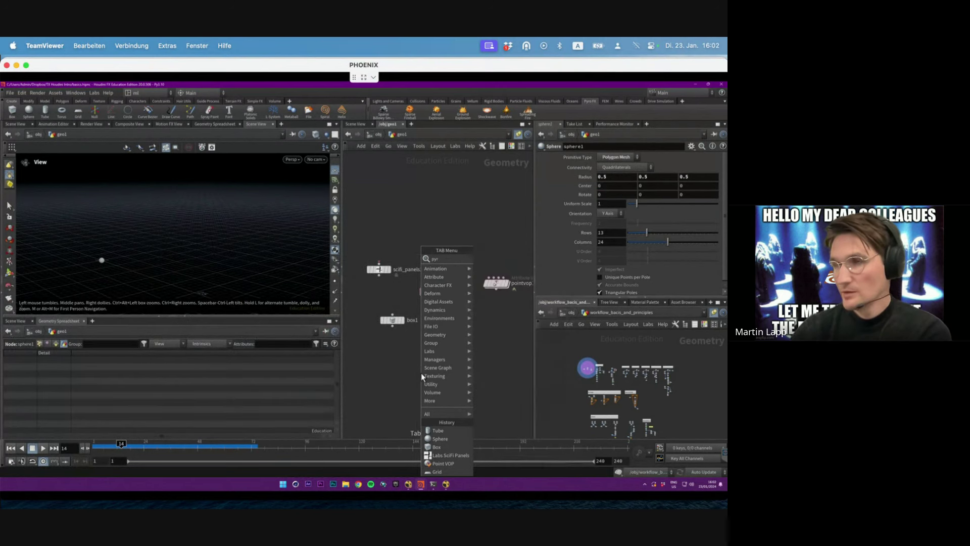
key("Return")
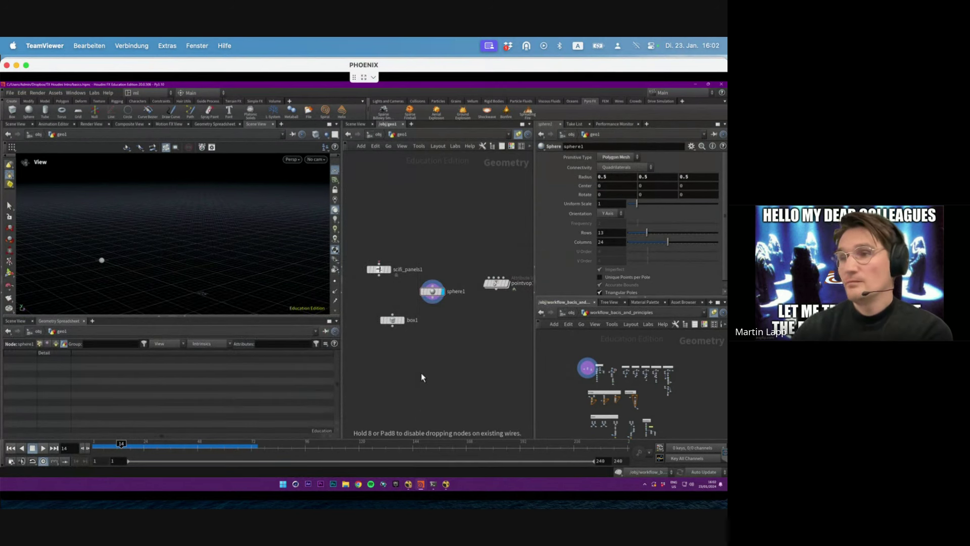
left_click(421, 372)
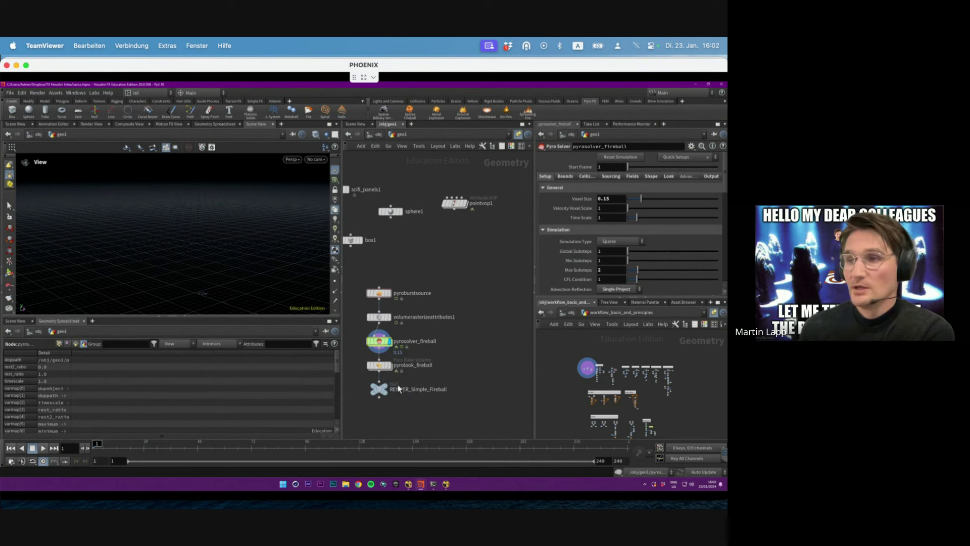
Step: Display the RENDER_Simple_Fireball node and play the fireball simulation with the explosion framed in the view
left_click(374, 389)
left_click(44, 448)
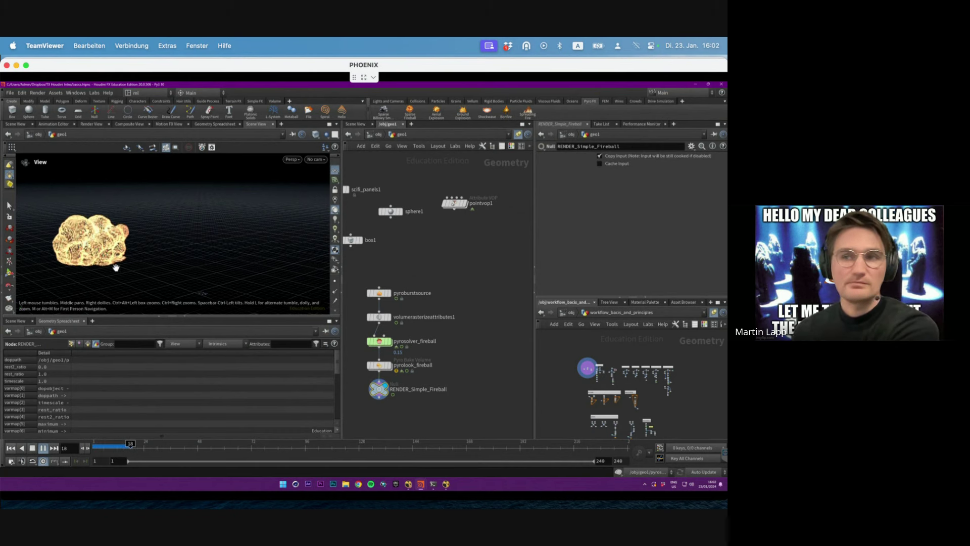
key("Escape")
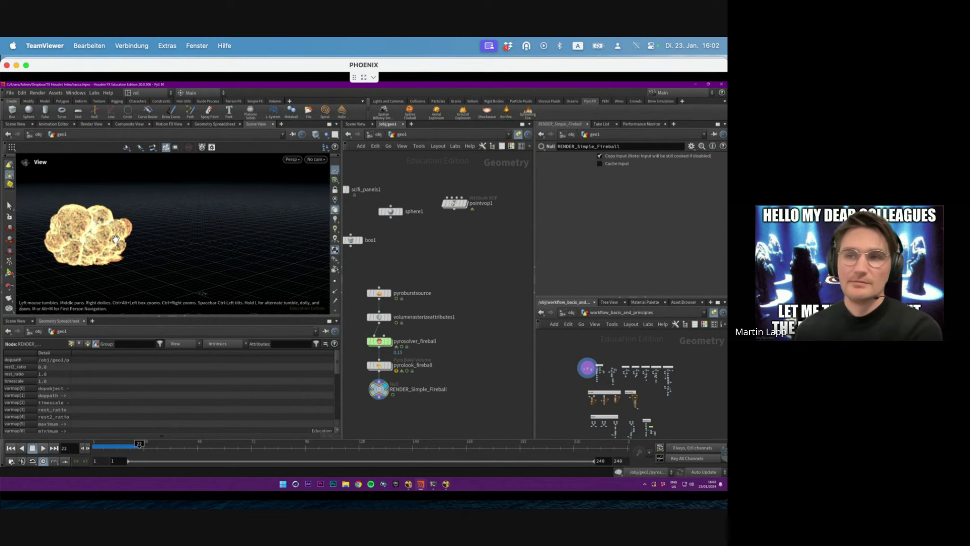
left_click_drag(116, 240, 149, 225)
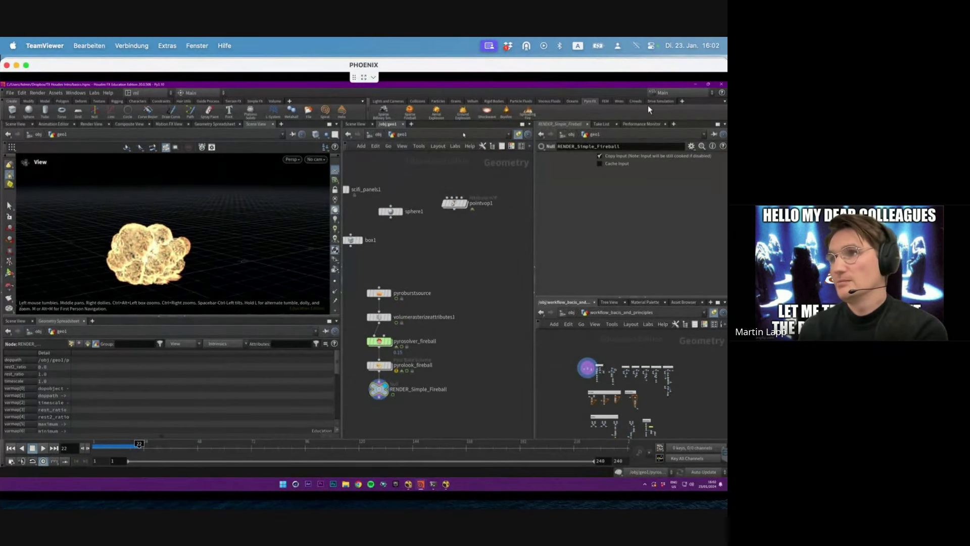
left_click(605, 101)
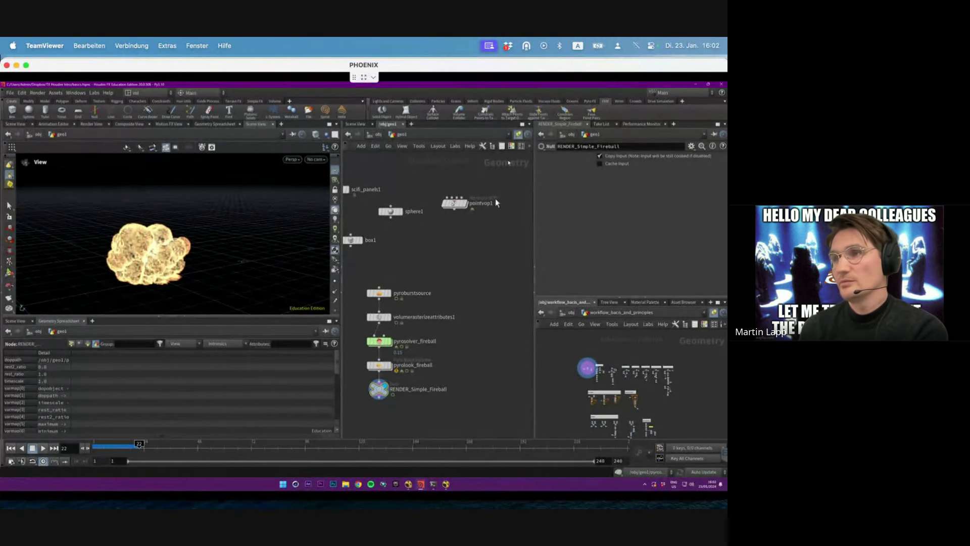
left_click(40, 449)
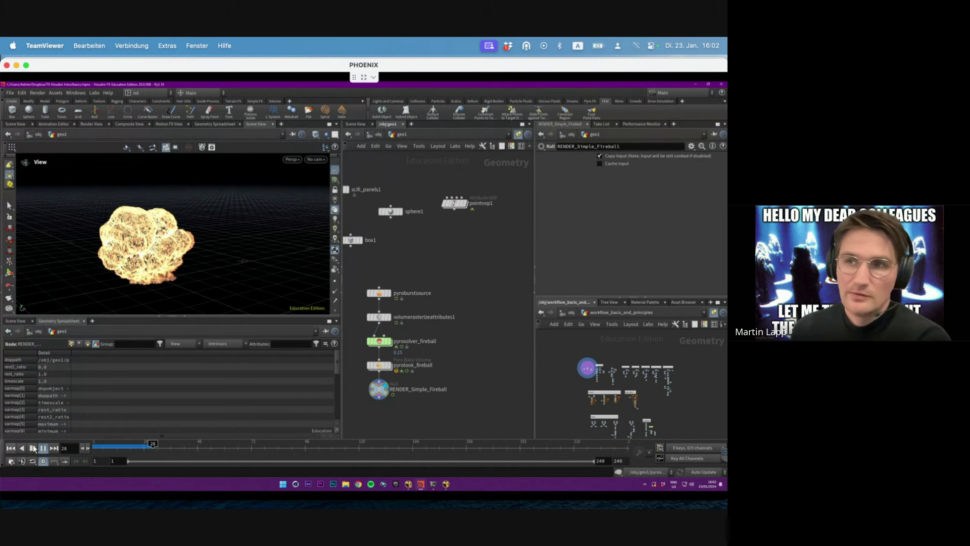
left_click(32, 448)
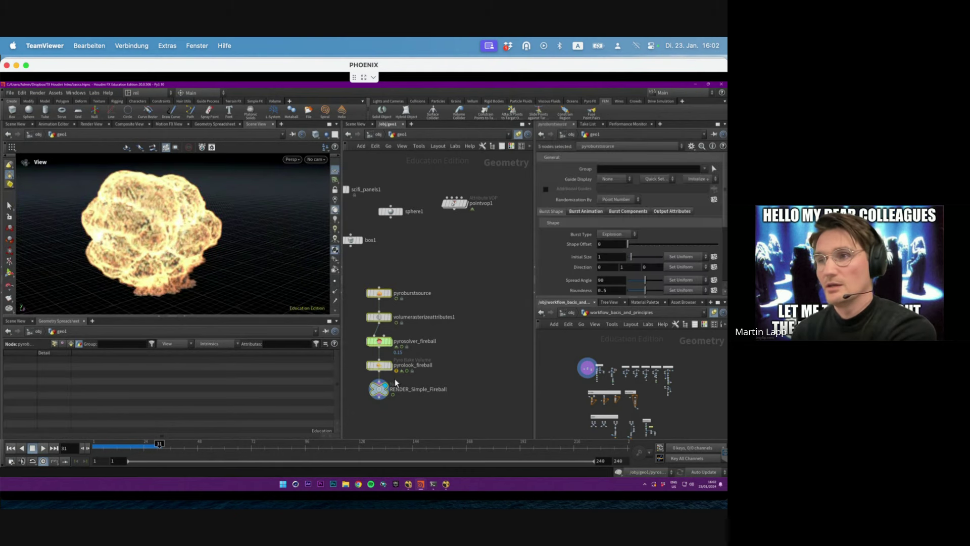
Step: Delete the whole chain of fireball nodes from the geo1 network and show the Pyro FX tools
key("Delete")
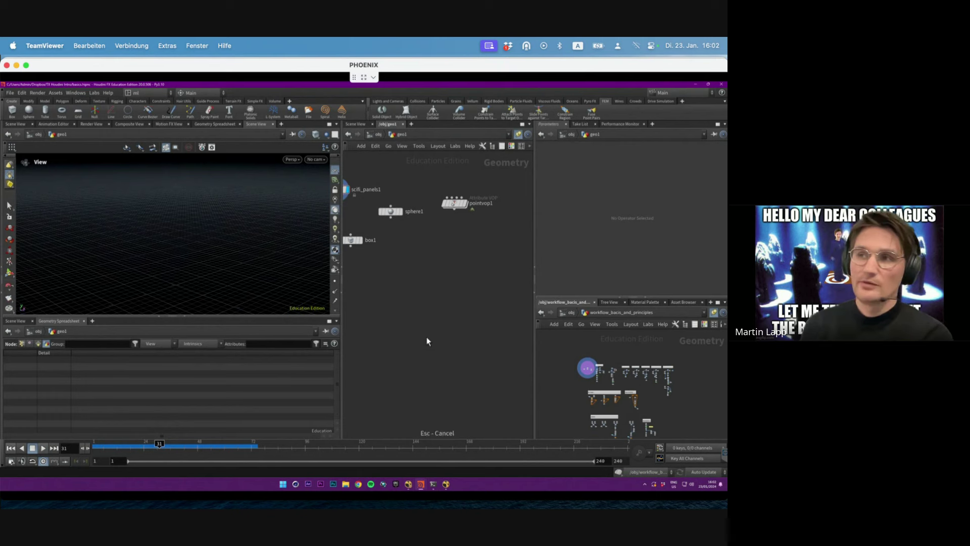
left_click(590, 101)
middle_click_drag(459, 310, 490, 344)
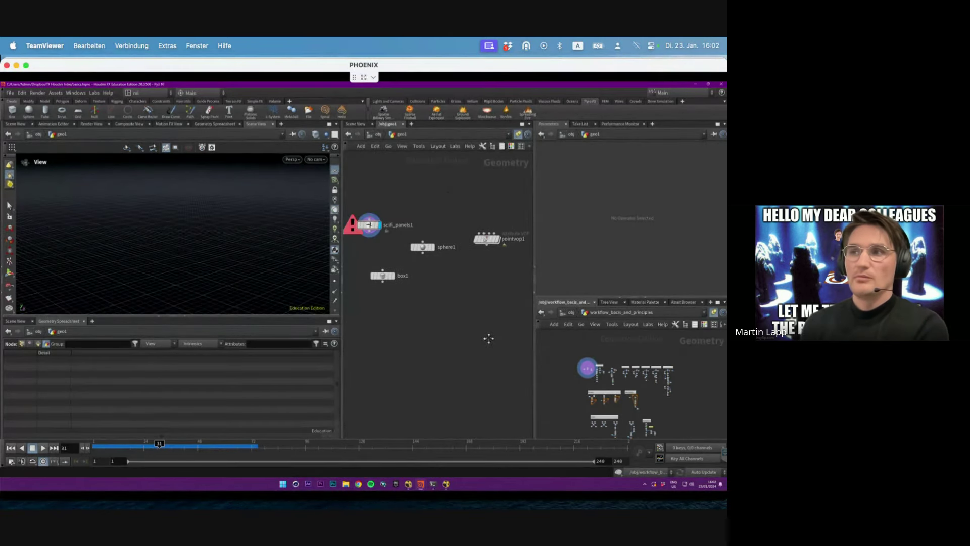
Step: Return to the object level and move the geo1 node beside grid1, under the sunlight
left_click(378, 134)
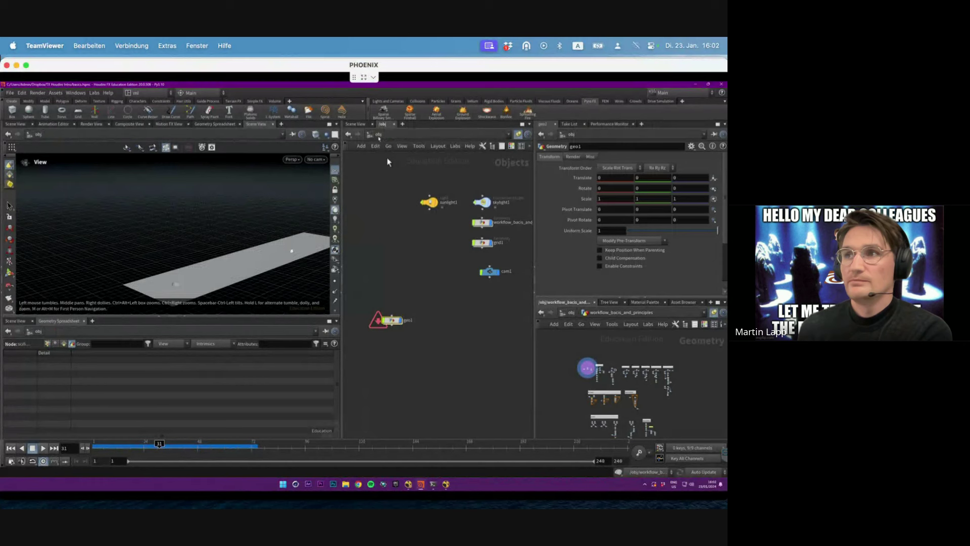
left_click_drag(380, 324, 427, 247)
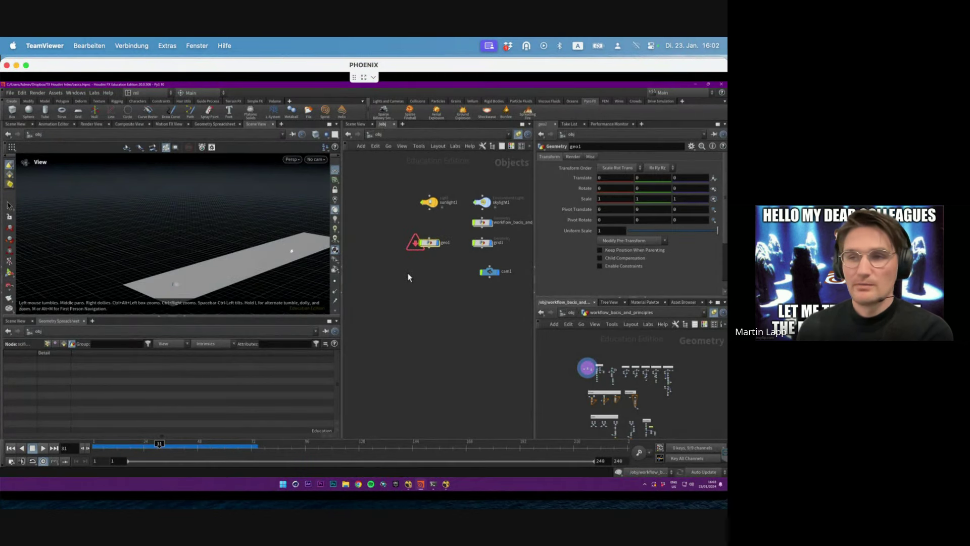
middle_click_drag(417, 292, 405, 300)
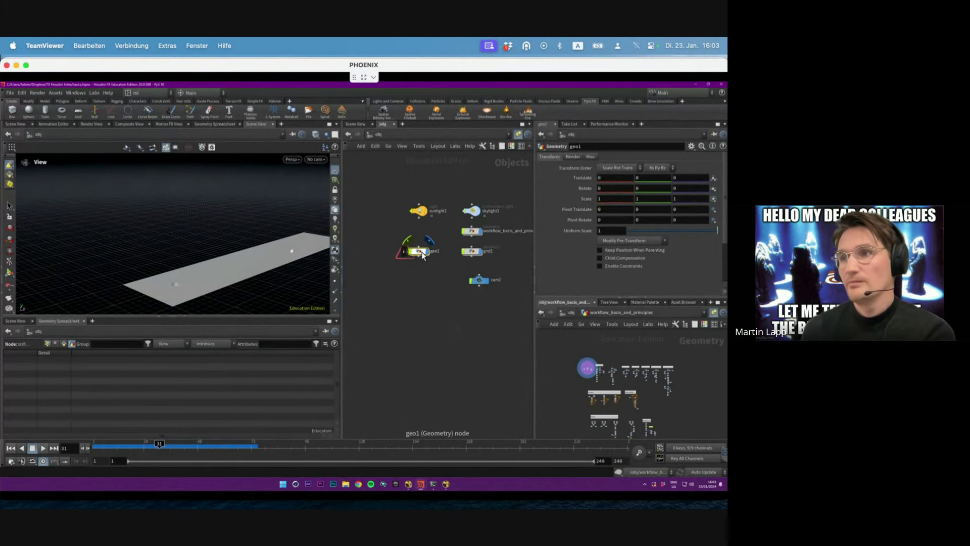
middle_click_drag(428, 324, 405, 337)
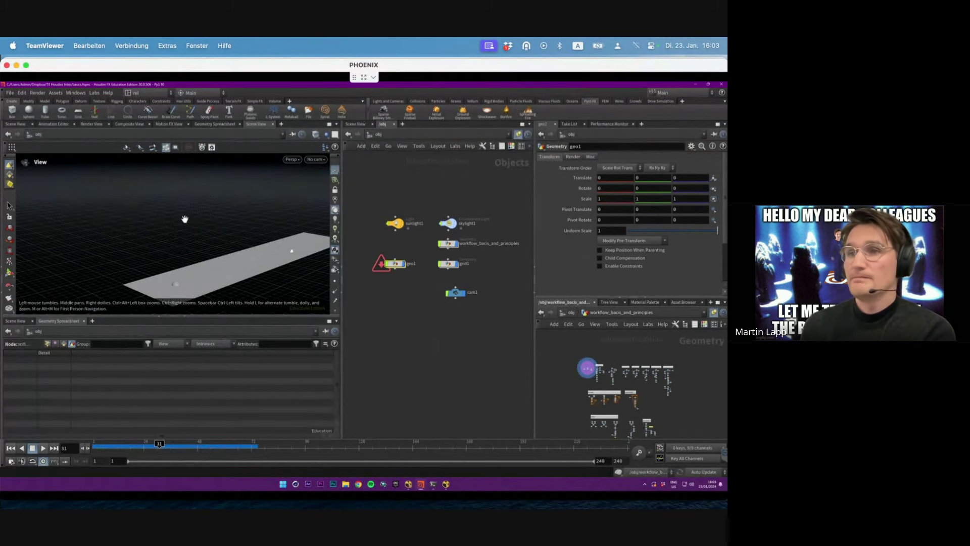
Step: Try the Light and Dark background color schemes in the viewport's display options and set the scheme to Grey
key("d")
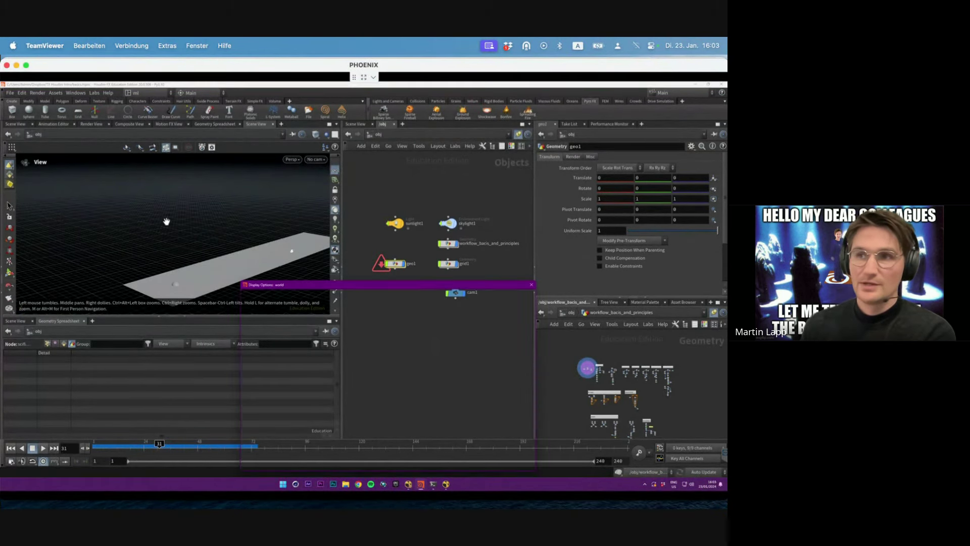
left_click_drag(264, 286, 124, 195)
left_click(315, 205)
left_click(166, 218)
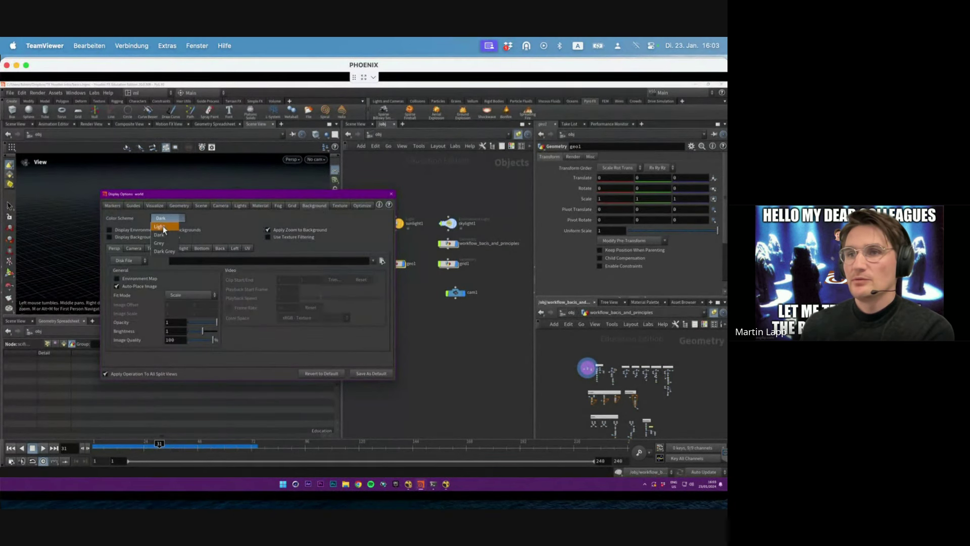
left_click(160, 226)
left_click_drag(213, 199, 325, 229)
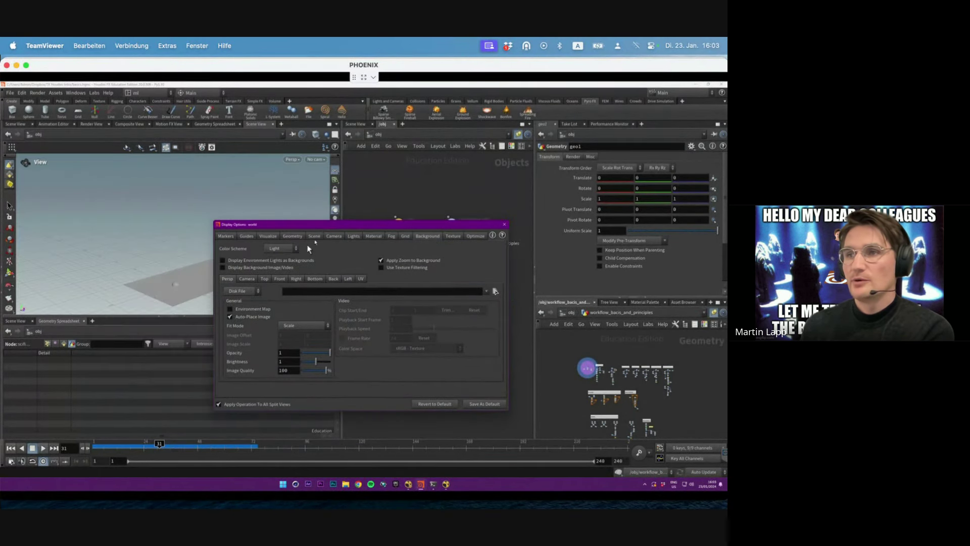
left_click(286, 248)
left_click(273, 265)
left_click(286, 249)
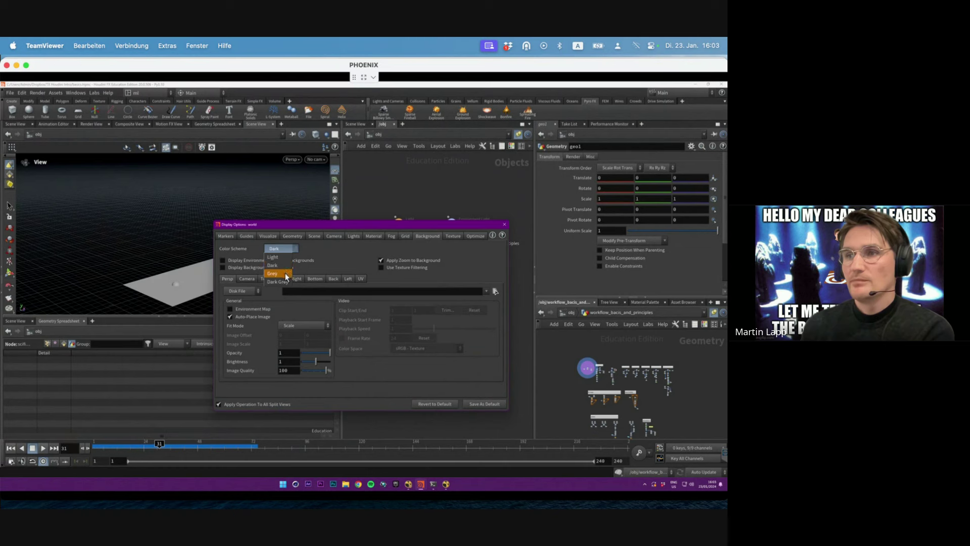
left_click(285, 274)
left_click(293, 237)
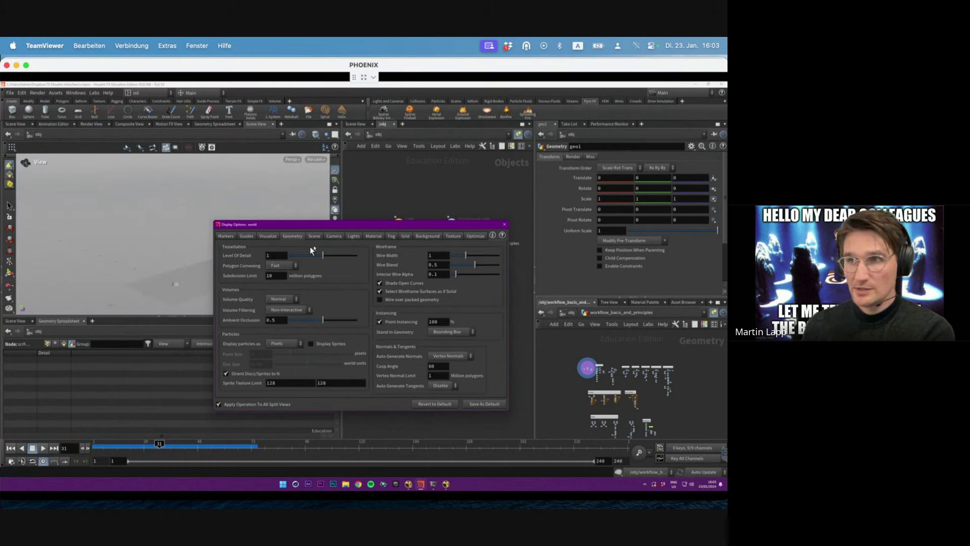
left_click(504, 224)
Step: Enter geo1, display the box1 node and frame the box in the view
double_click(396, 263)
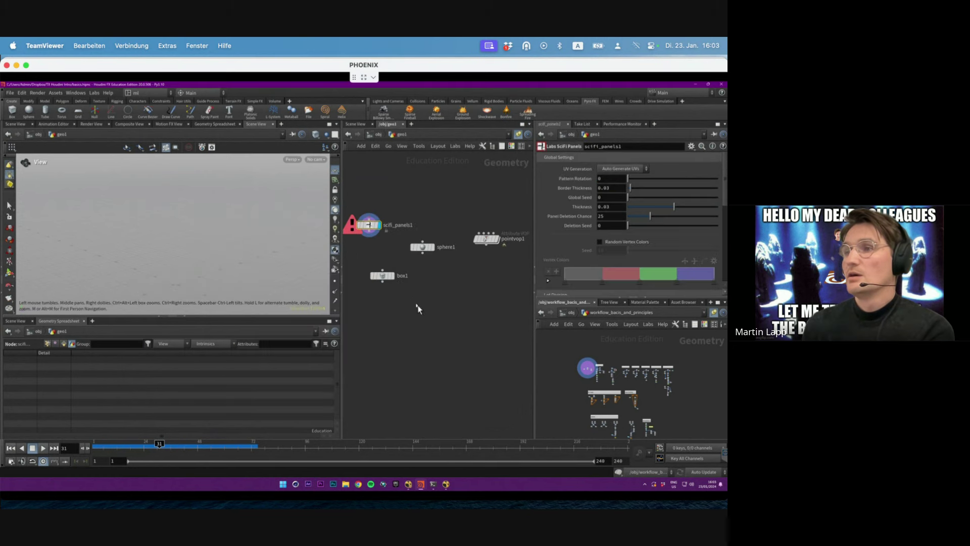
left_click(407, 305)
left_click(409, 305)
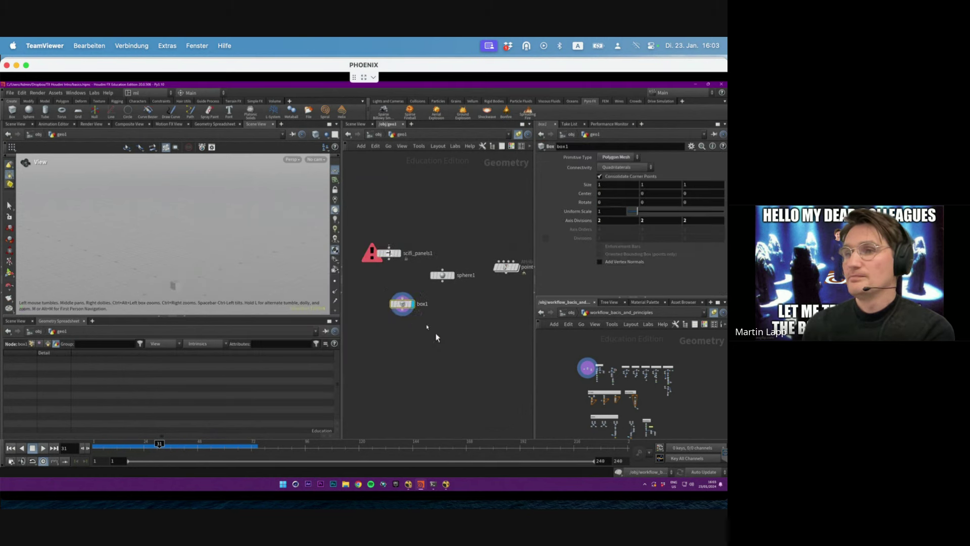
key("space+h")
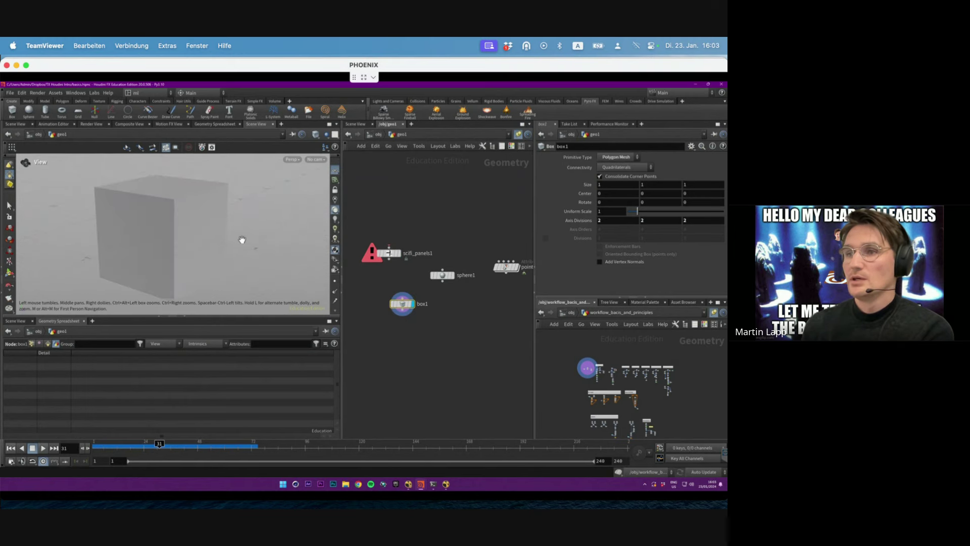
Step: Add a Scatter node fed by box1 and display its scattered points
key("Tab")
type("scatter")
key("Return")
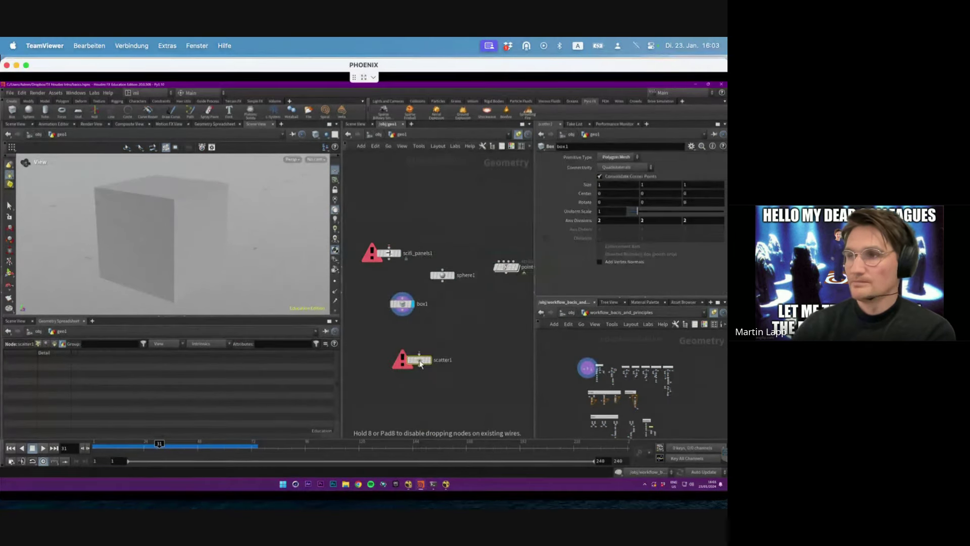
left_click(420, 362)
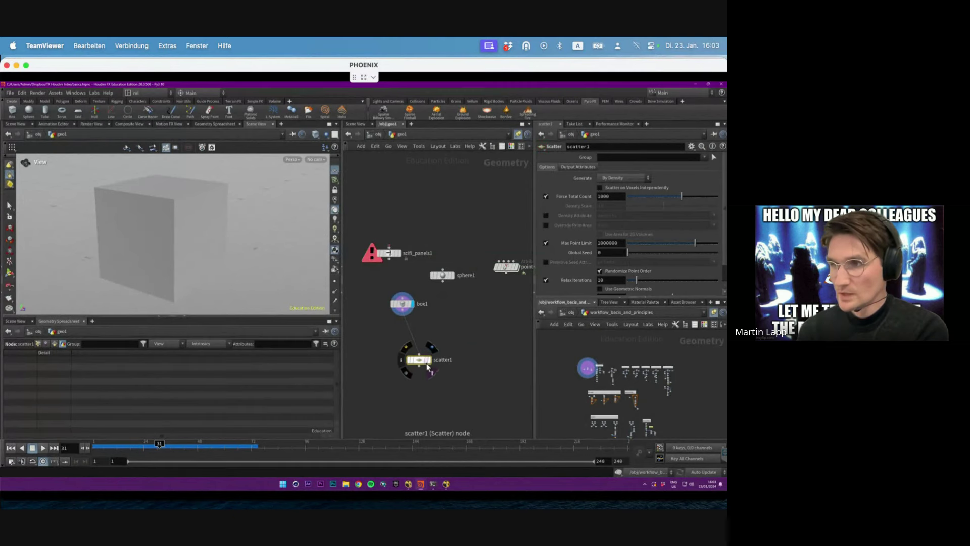
left_click(428, 360)
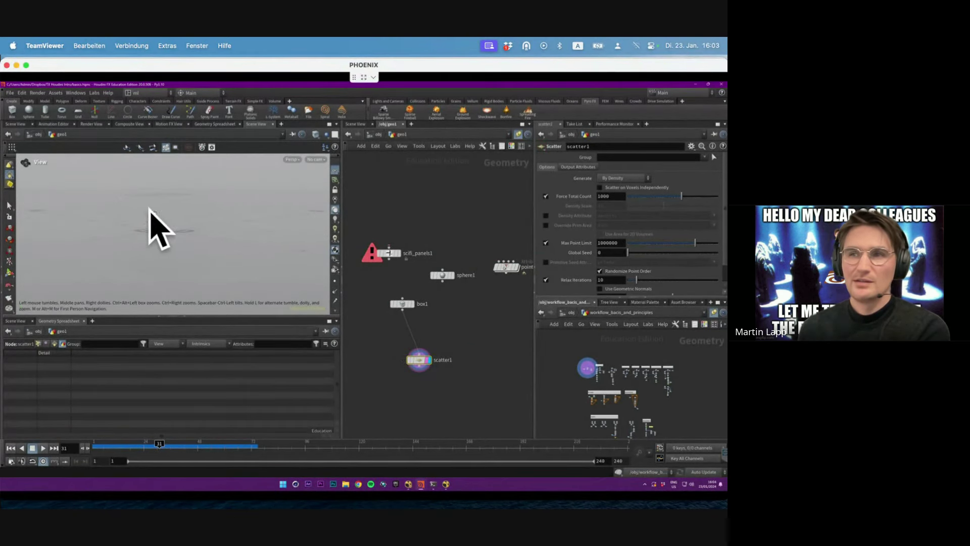
Step: Display particles as Points in the viewport's geometry display options and enlarge the point size to 7.94 pixels
key("d")
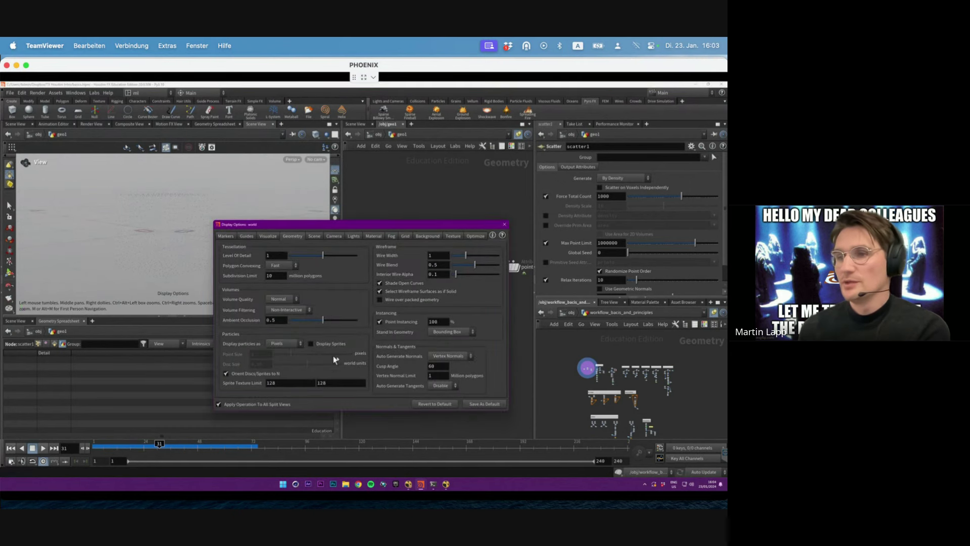
left_click(283, 343)
left_click(276, 352)
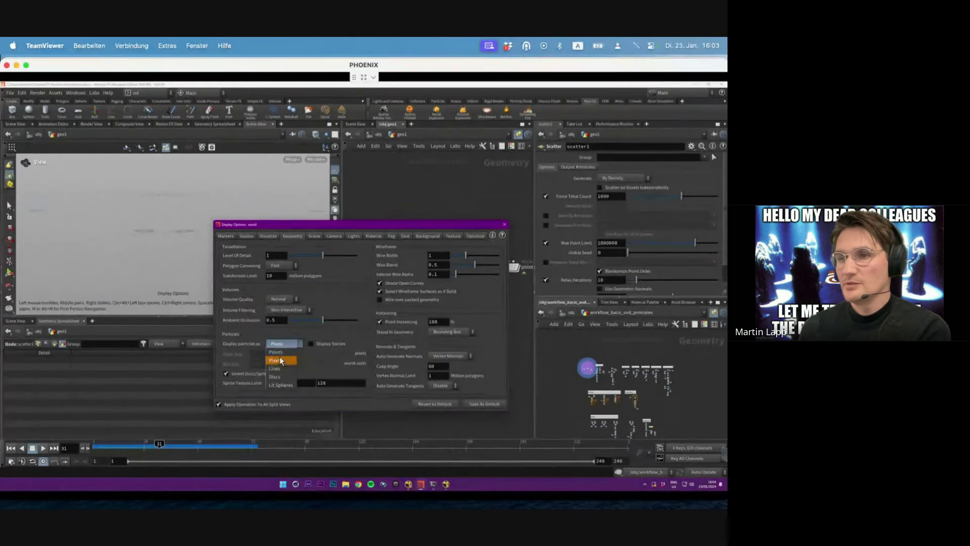
mouse_move(294, 354)
left_mouse_down()
mouse_move(315, 359)
mouse_move(301, 355)
left_mouse_up()
left_click(335, 356)
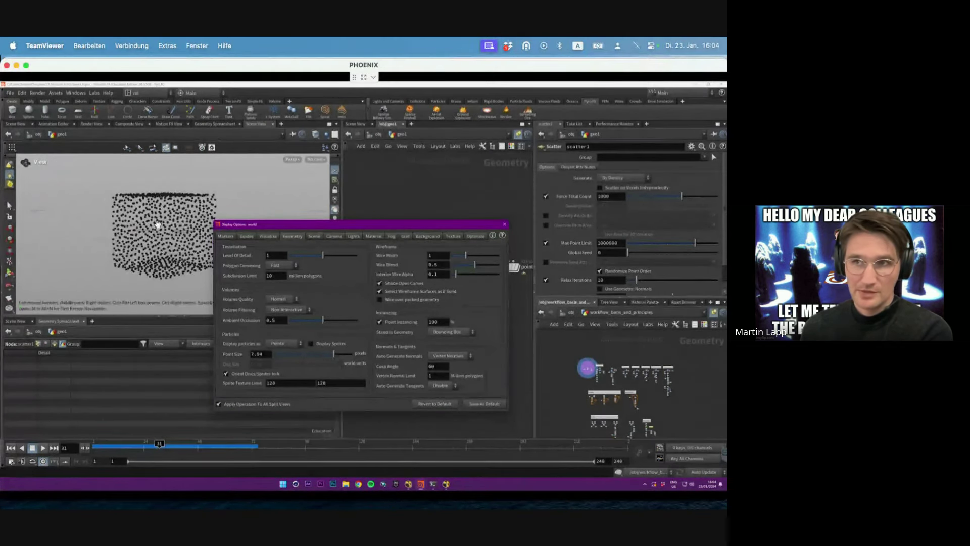
left_click_drag(155, 229, 157, 228)
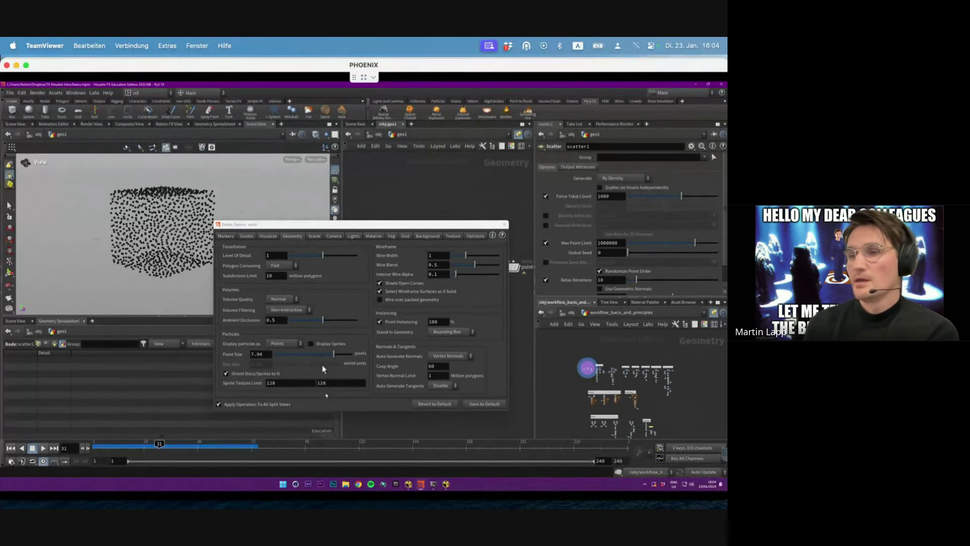
Step: Reduce the displayed point size to about 3.6 pixels and close the display options
left_click_drag(334, 354, 299, 358)
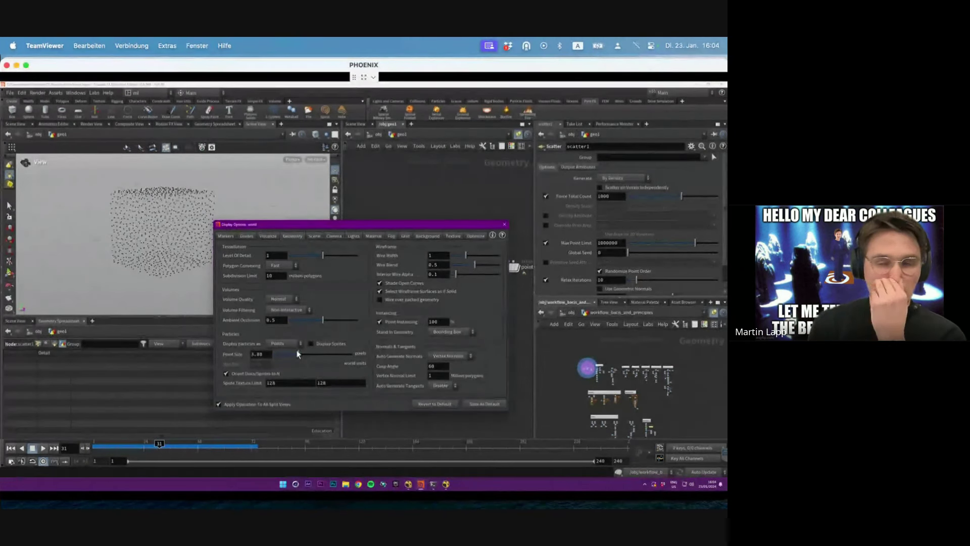
left_click_drag(299, 354, 292, 356)
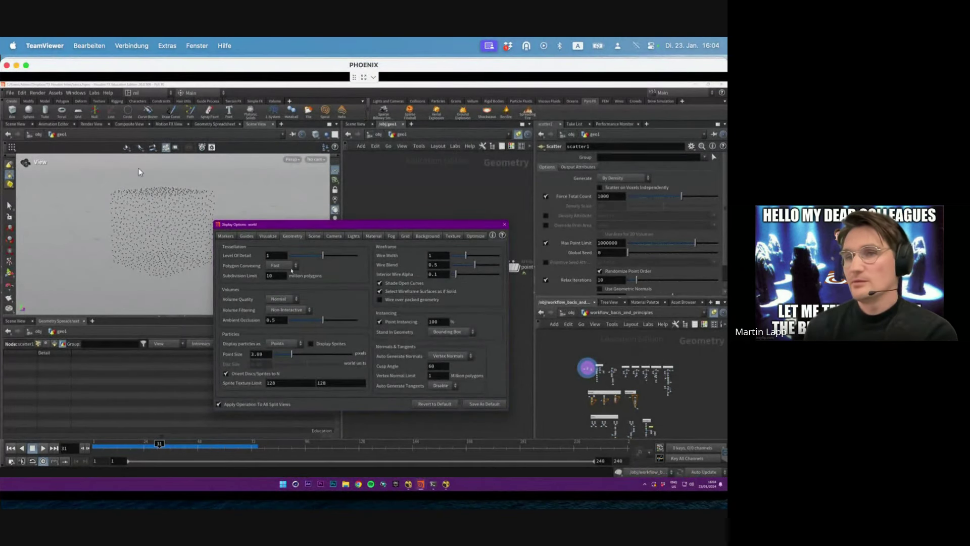
left_click_drag(333, 224, 206, 195)
left_click(382, 213)
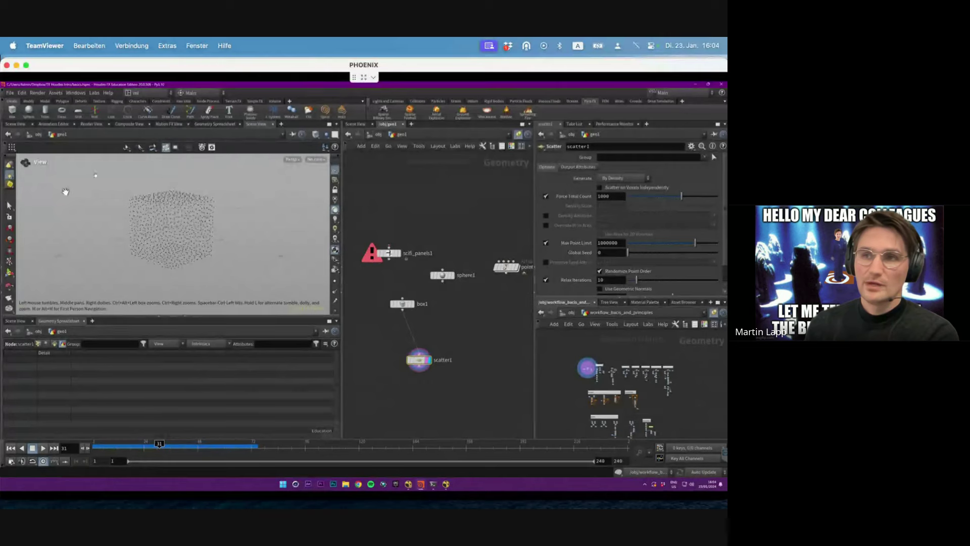
Step: Review the Markers and Geometry settings in the viewport's display options and close the dialog
key("d")
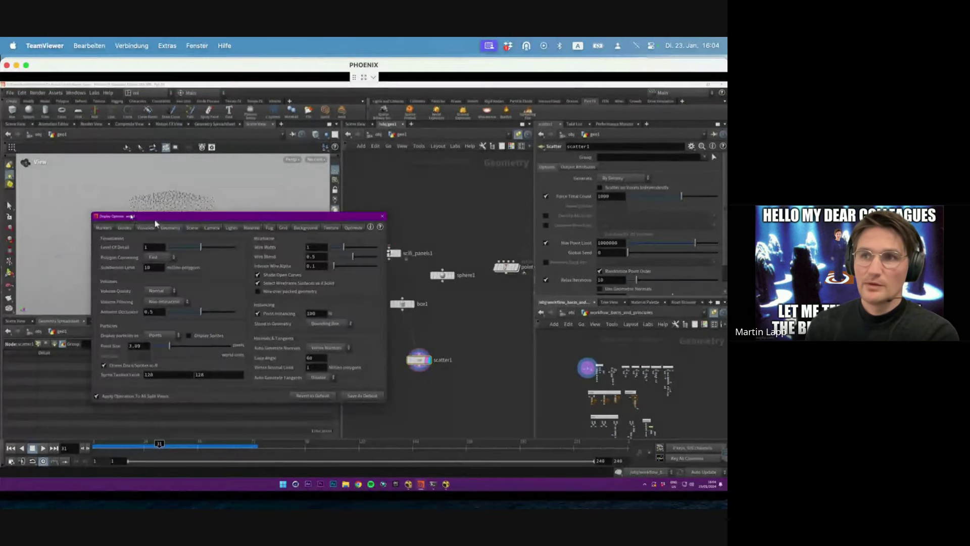
left_click(105, 228)
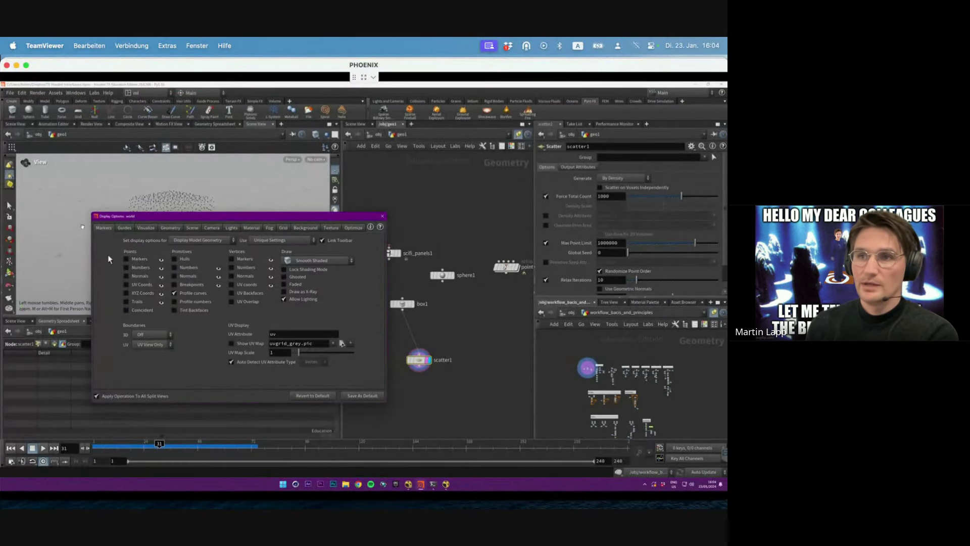
left_click(167, 228)
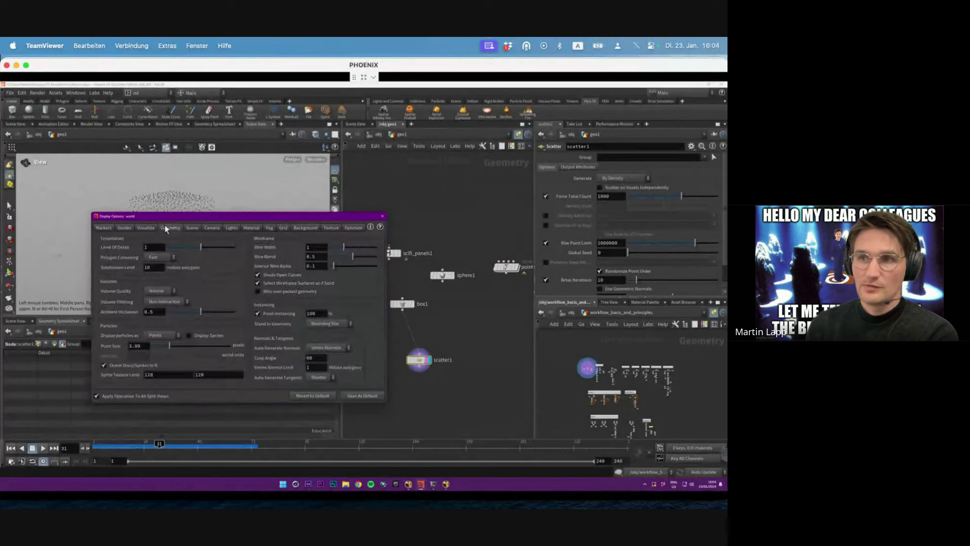
left_click(382, 216)
Step: Look through the network view's display options, including parameter badges, text badges and themes, and close the dialog
key("d")
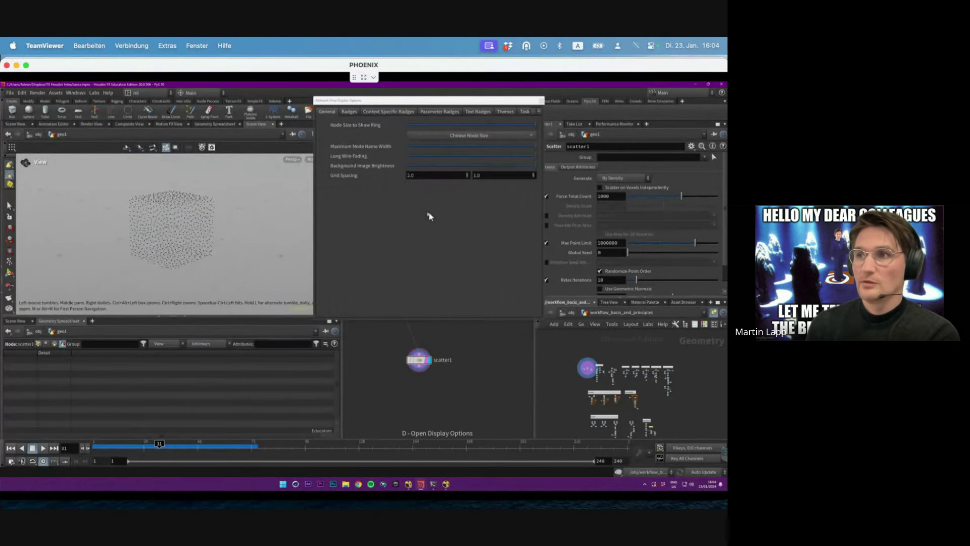
left_click(360, 112)
left_click(438, 112)
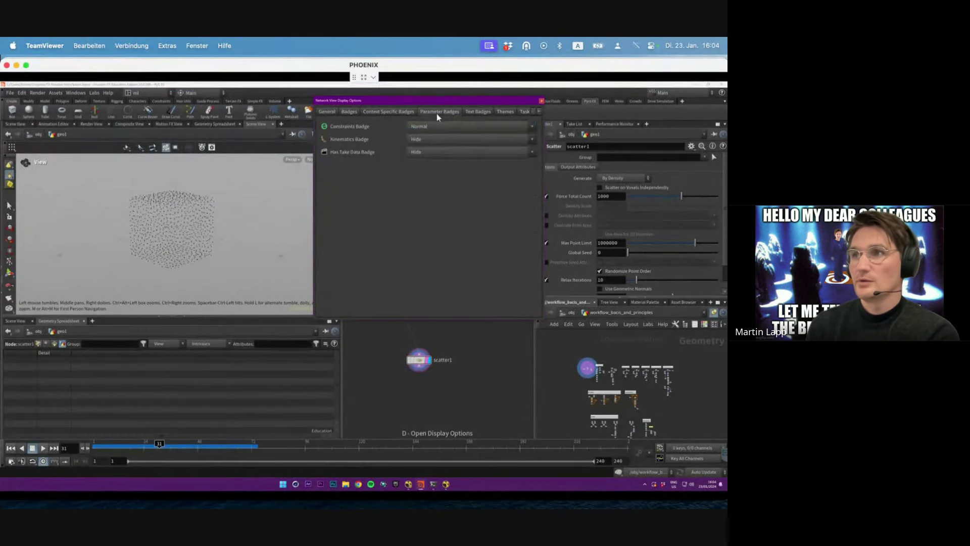
left_click(478, 111)
left_click(505, 112)
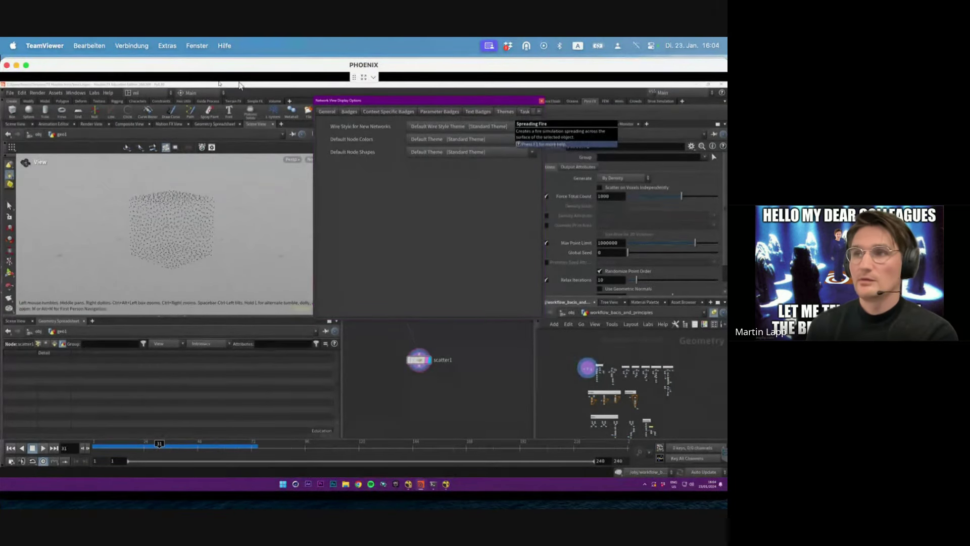
left_click(541, 100)
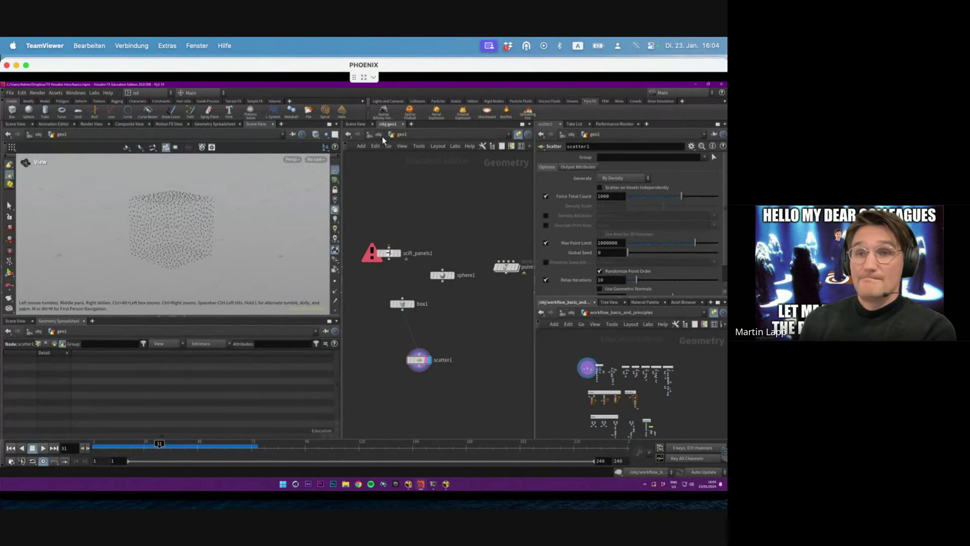
Step: Display the box1 node and activate the Select and Move tools in the viewport
left_click(403, 303)
left_click(412, 303)
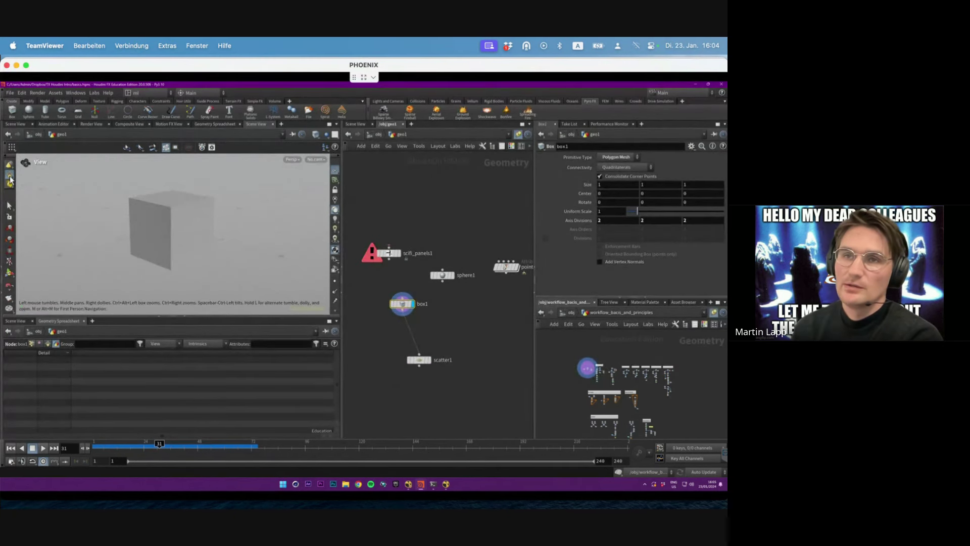
left_click(9, 206)
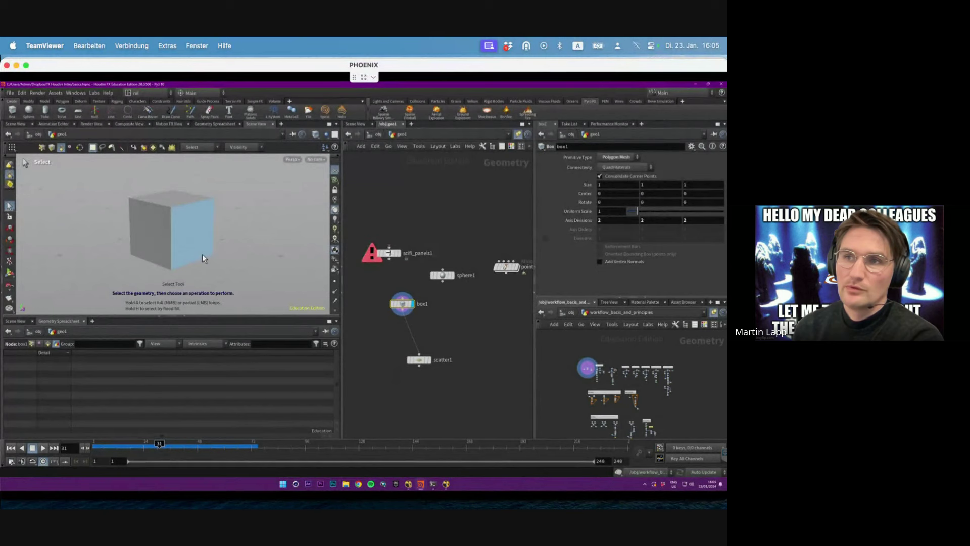
left_click(11, 227)
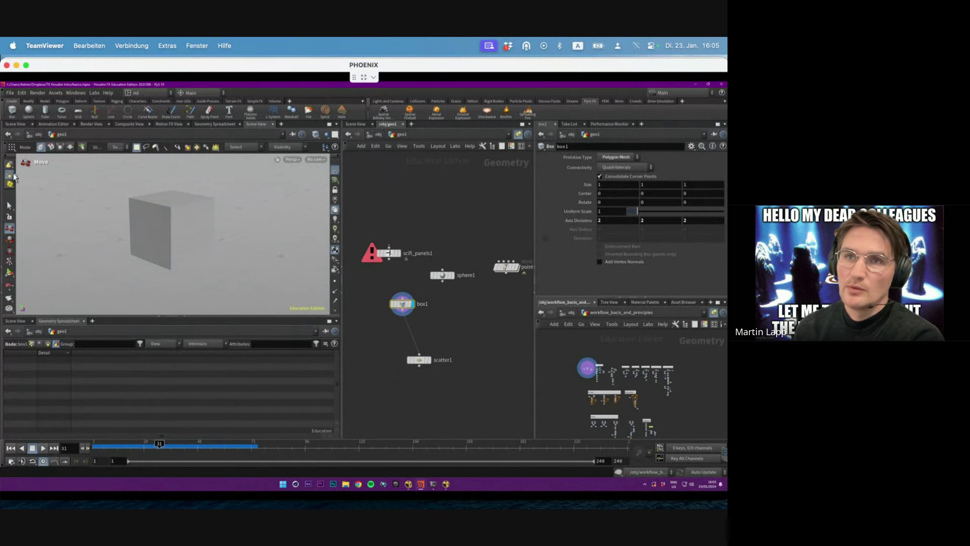
Step: Limit selection to points and move the box's rear top corner point by about 0.29 in X and Y and -0.29 in Z
right_click(14, 177)
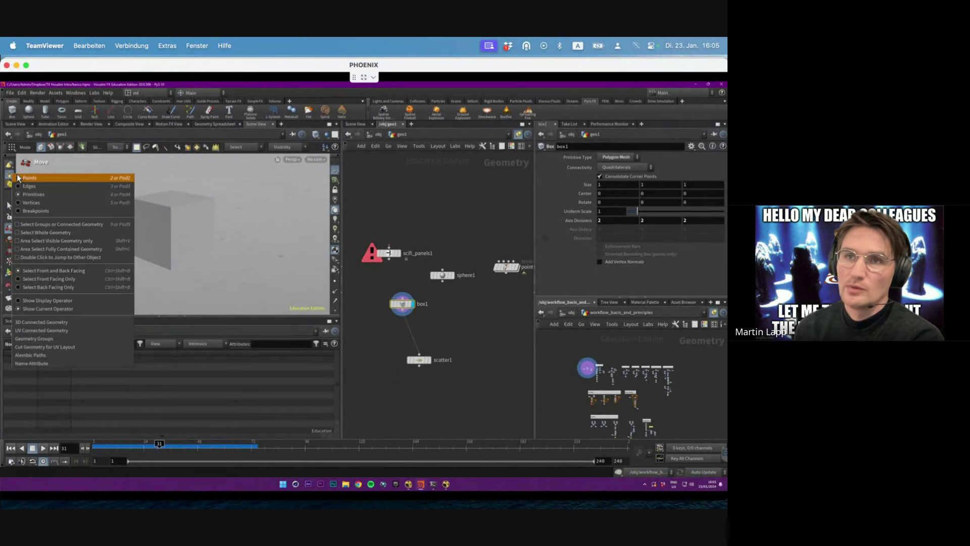
left_click(48, 178)
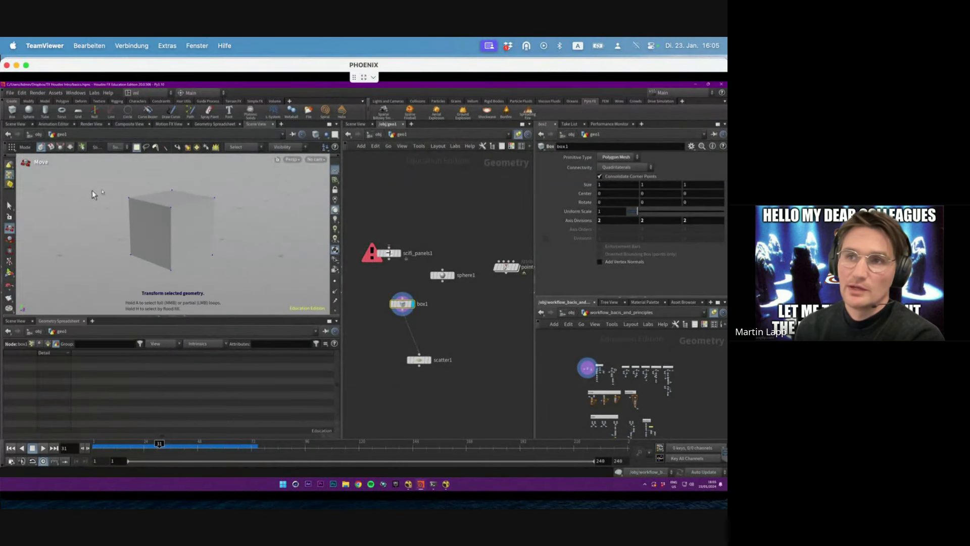
left_click(11, 207)
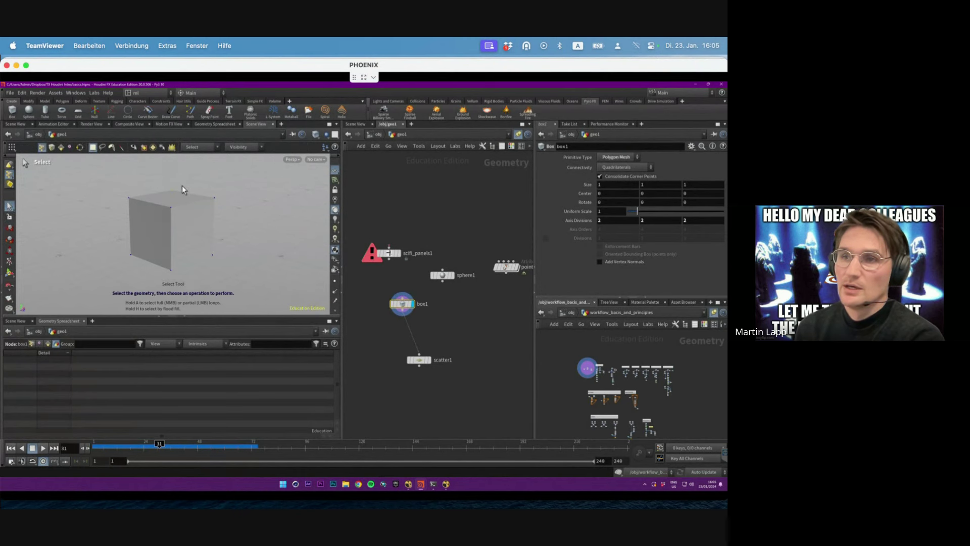
key("t")
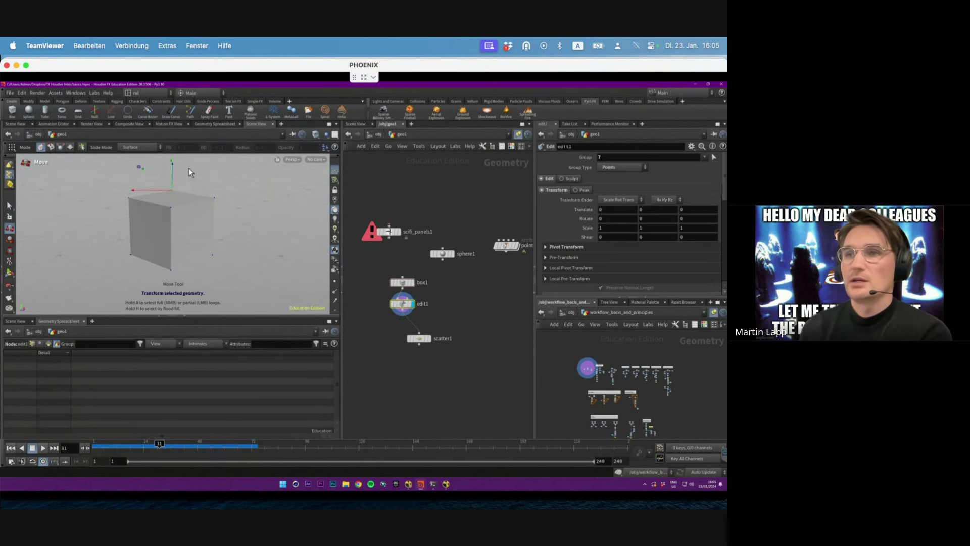
left_click_drag(189, 169, 144, 145, "alt")
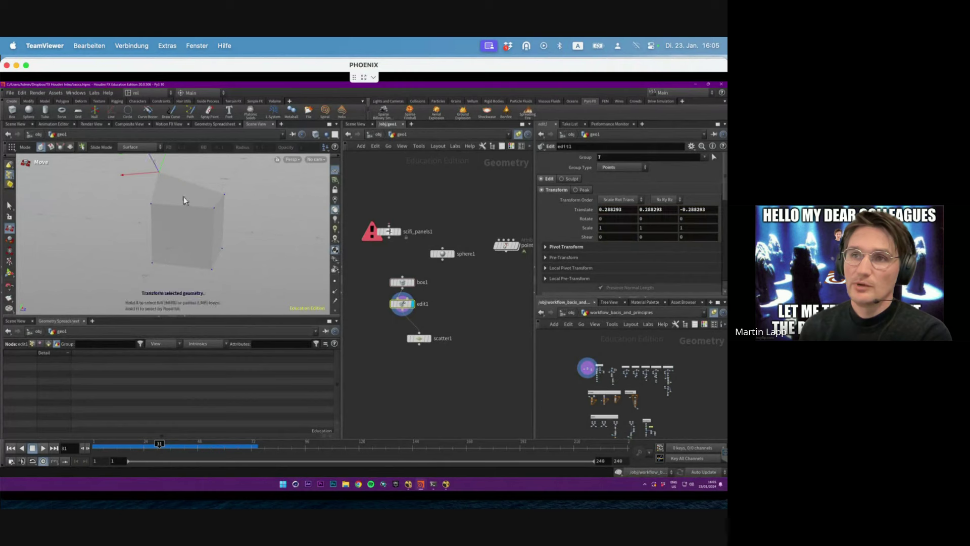
left_click_drag(185, 201, 187, 200, "alt")
Step: Limit selection to edges and move the box's top edge p6-7 by about -0.01 in X, 0.10 in Y and -0.10 in Z
left_click(9, 175)
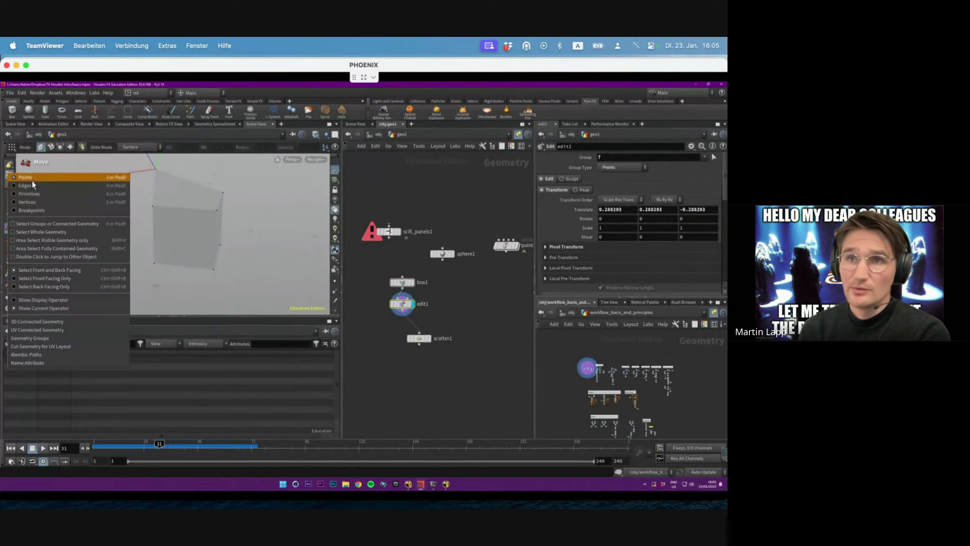
left_click(30, 187)
left_click(154, 197)
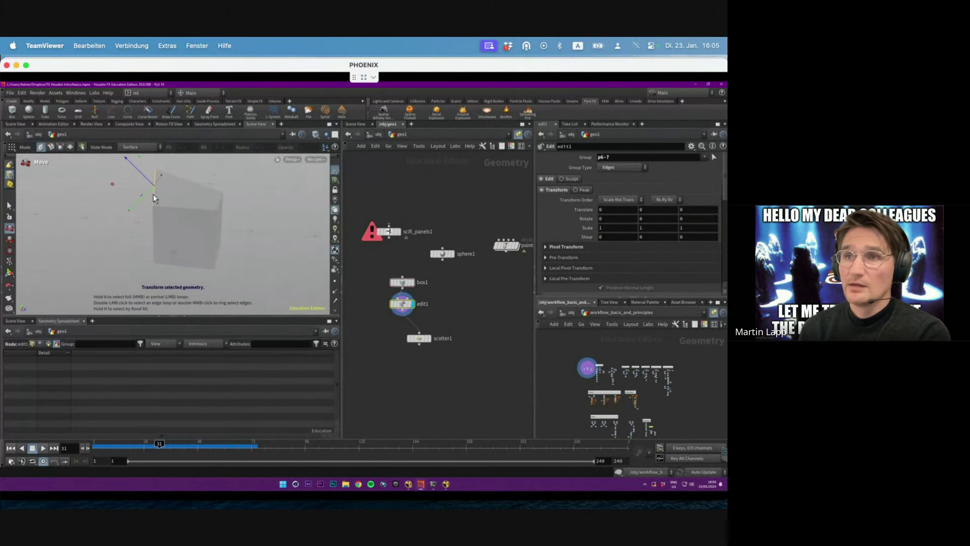
left_click_drag(145, 178, 110, 181)
Step: Limit selection to primitives and move the box's top face by about 0.02 in X, -0.16 in Y and -0.03 in Z
left_click(9, 176)
left_click(30, 189)
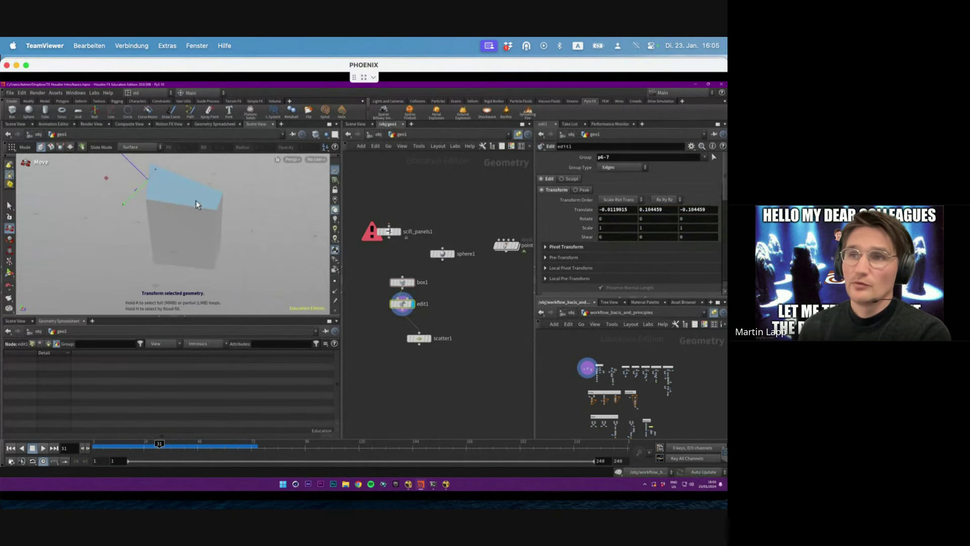
left_click(195, 201)
left_click_drag(185, 161, 183, 182)
Step: Limit selection to vertices and examine the vertex markers at the box's corners close up and from several angles
left_click(9, 175)
left_click(54, 206)
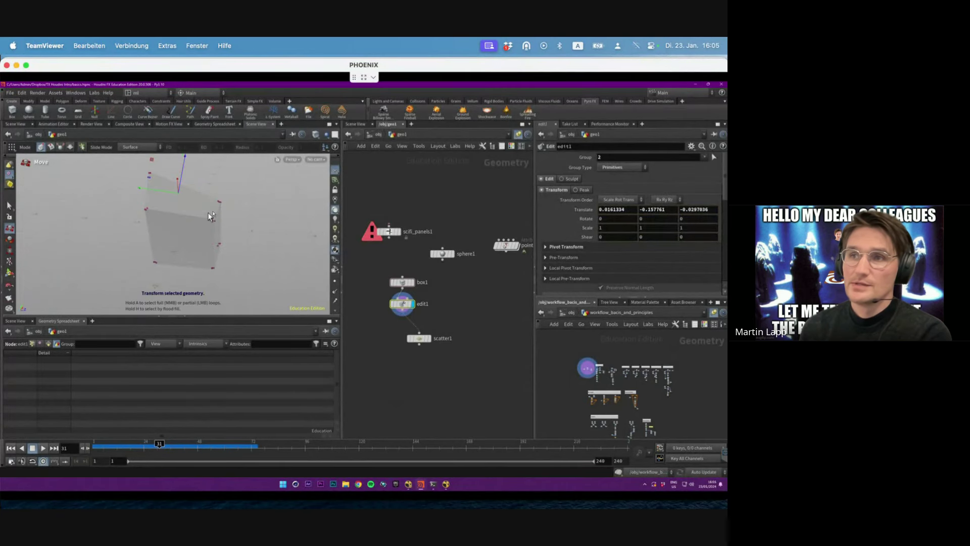
scroll(210, 217, "up", 5)
scroll(208, 219, "up", 4)
key("t")
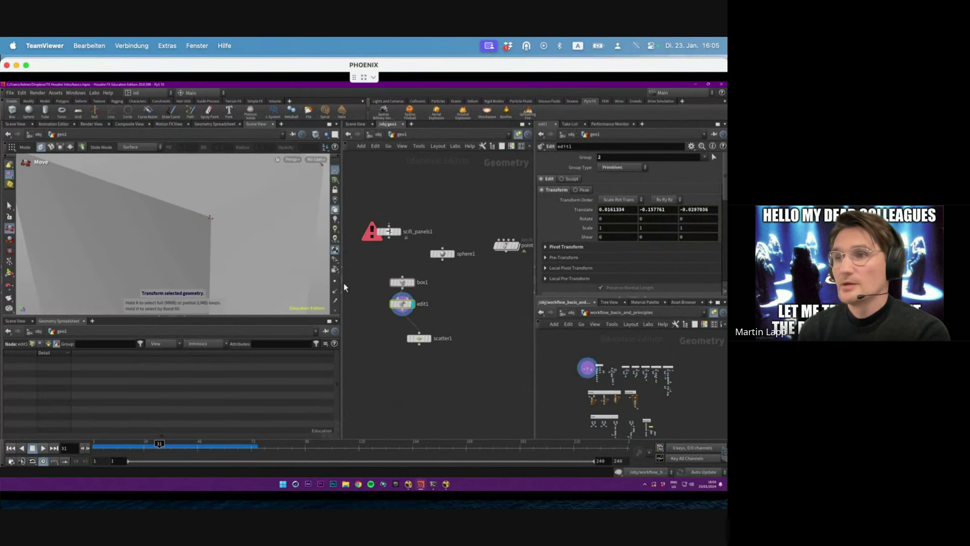
scroll(213, 218, "up", 3)
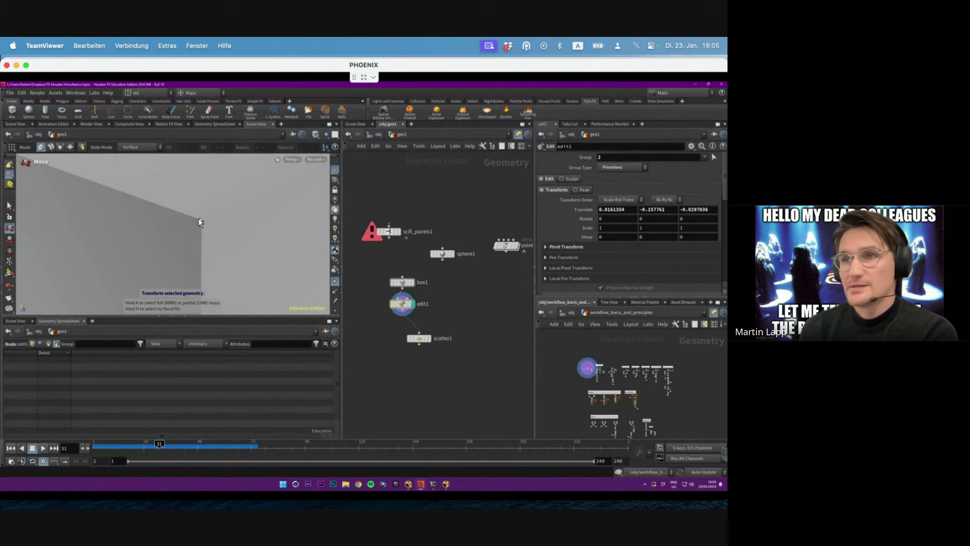
key("Escape")
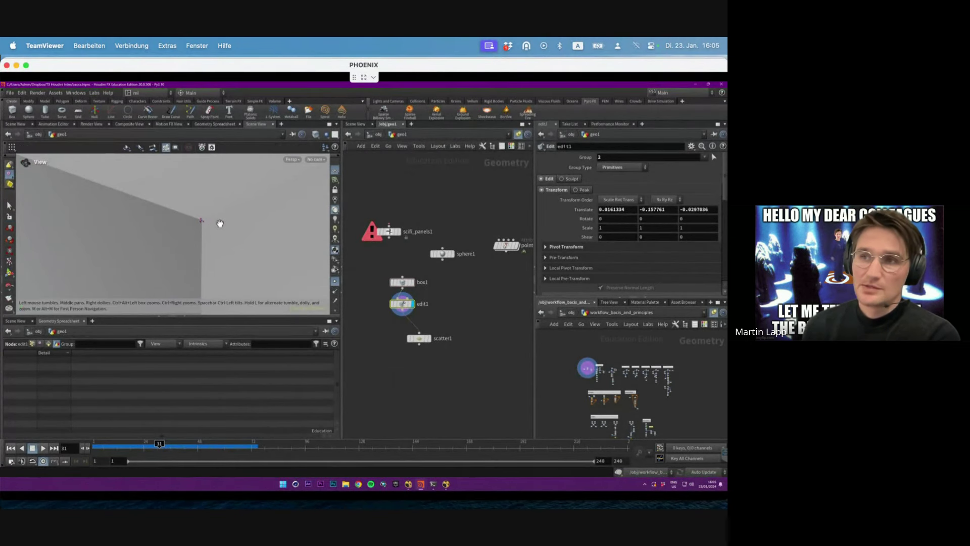
left_click_drag(159, 232, 212, 177)
key("t")
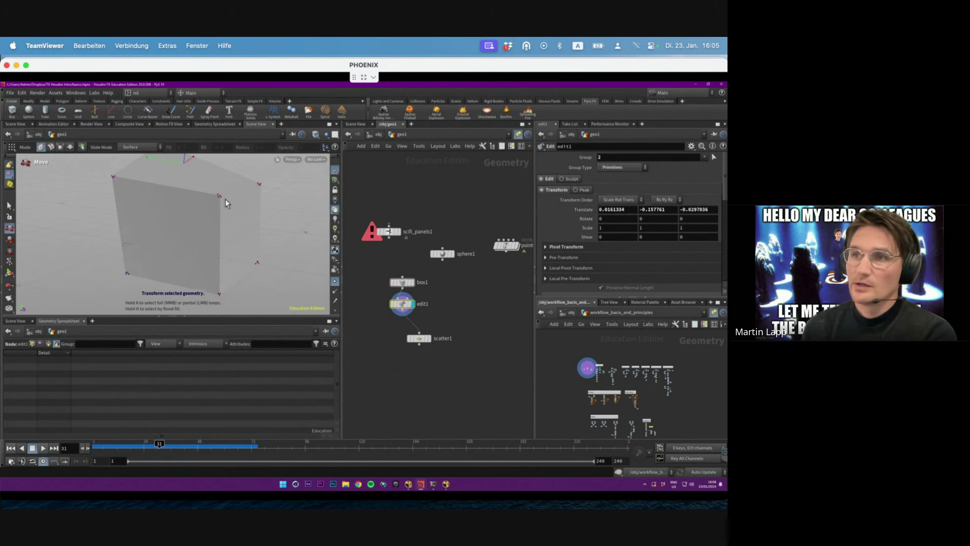
key("Escape")
left_click_drag(204, 221, 320, 247)
key("t")
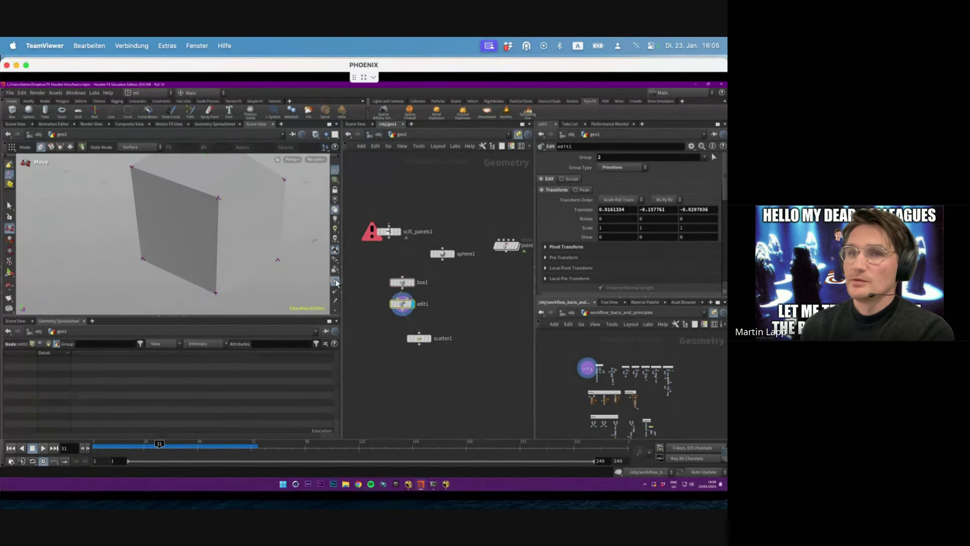
Step: Switch back to point selection and move, rotate and scale the box's near top corner point with the transform handles
left_click(9, 175)
left_click(218, 197)
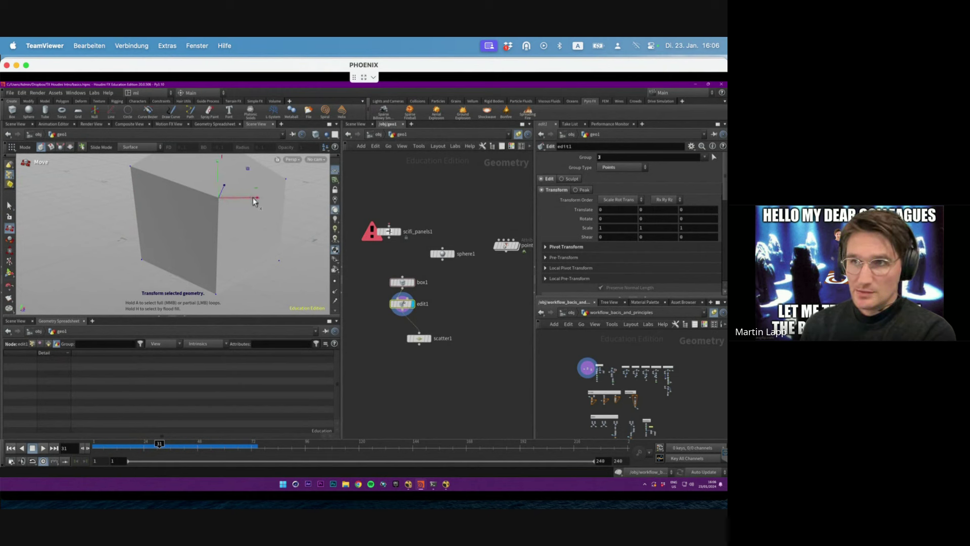
left_click_drag(252, 197, 143, 208)
left_click(10, 239)
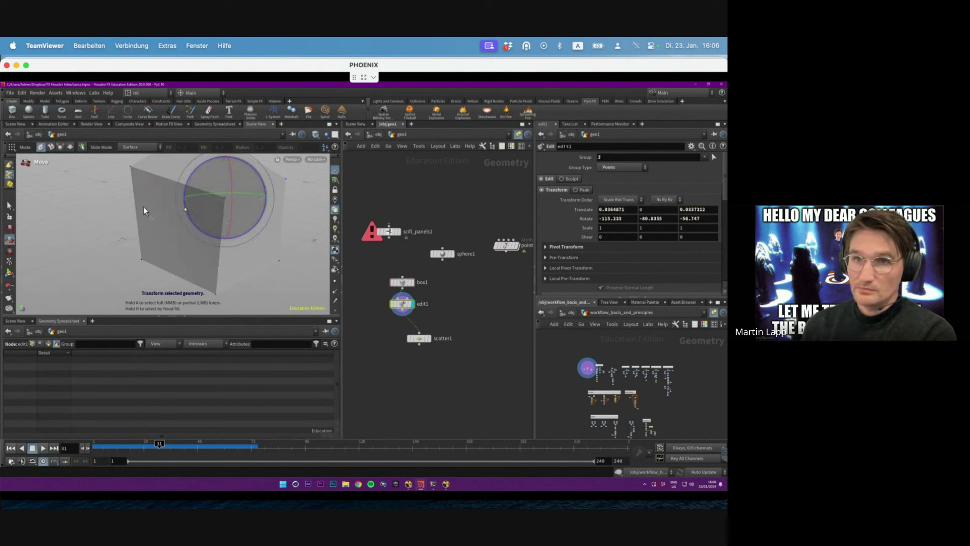
left_click(10, 250)
left_click_drag(253, 198, 266, 189)
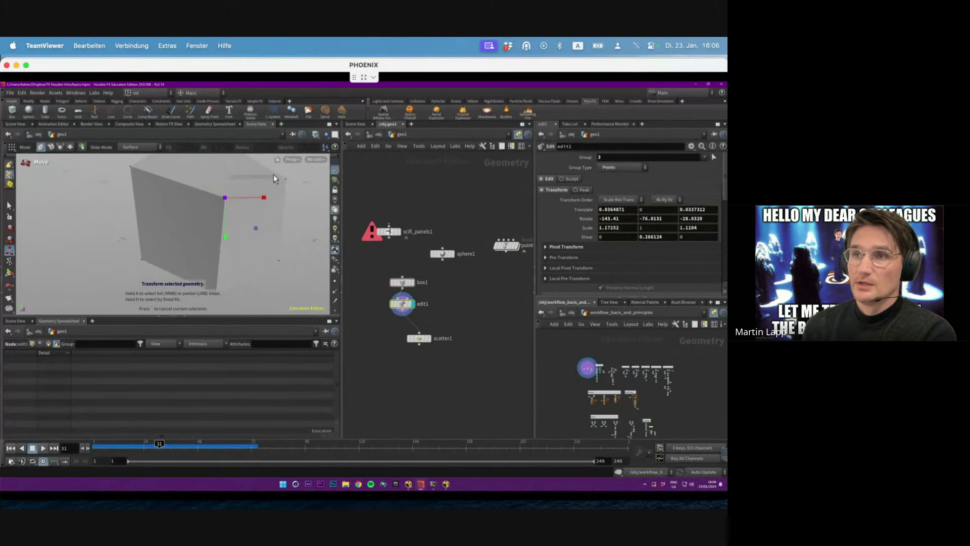
Step: Switch to primitive selection and scale the box's front side face uniformly to 0.3125
left_click(9, 175)
left_click(30, 190)
left_click(142, 207)
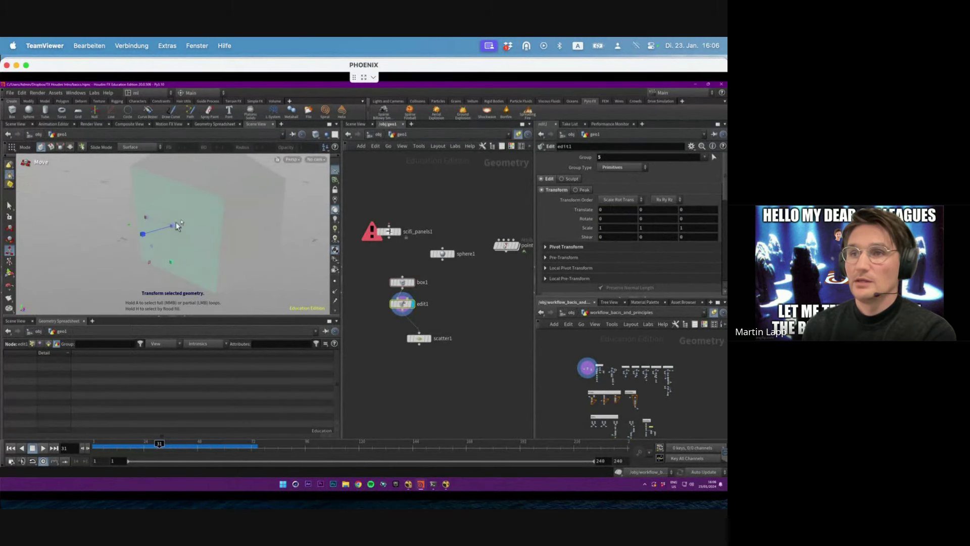
left_click_drag(173, 223, 179, 184)
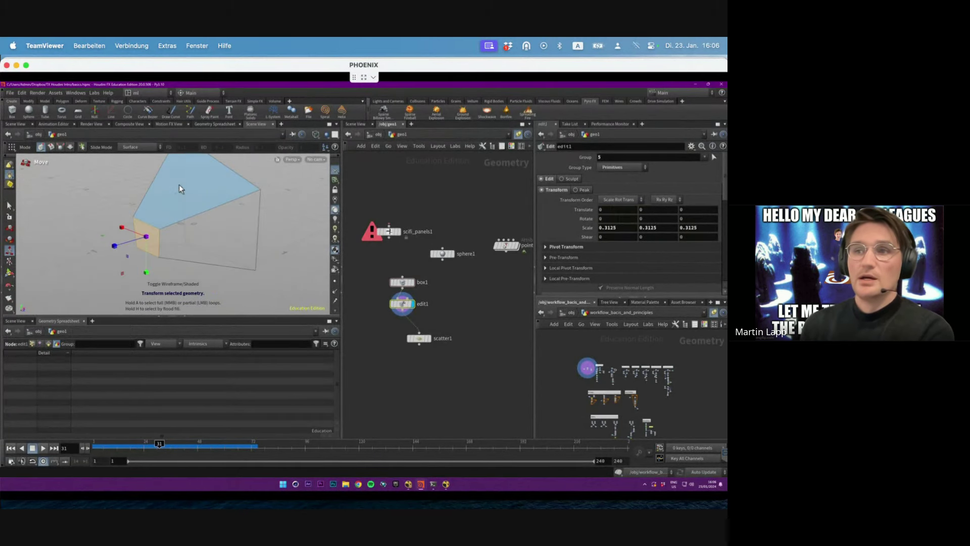
Step: Activate the handle tool, switch the viewport to object level and select the whole geo1 object
left_click(10, 274)
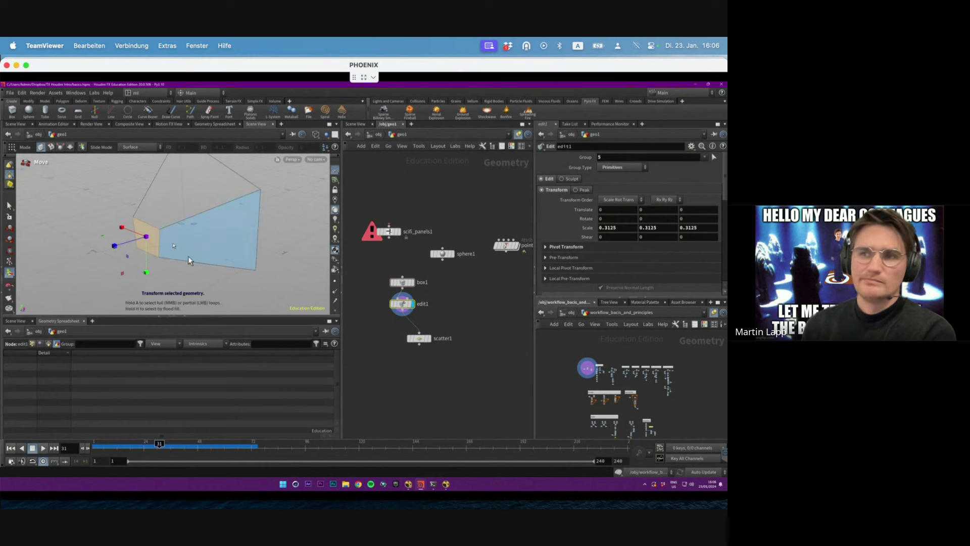
key("u")
left_click(215, 222)
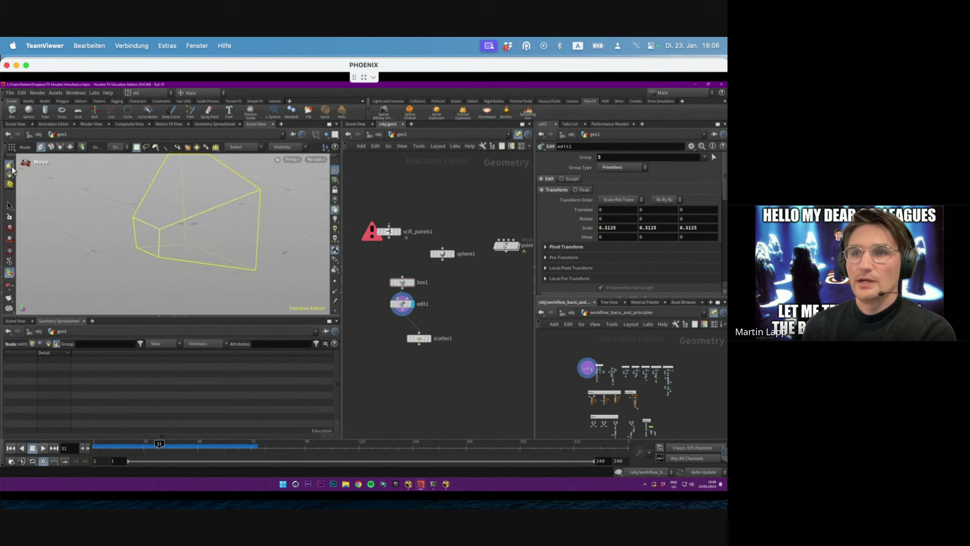
left_click_drag(217, 218, 231, 197, "alt")
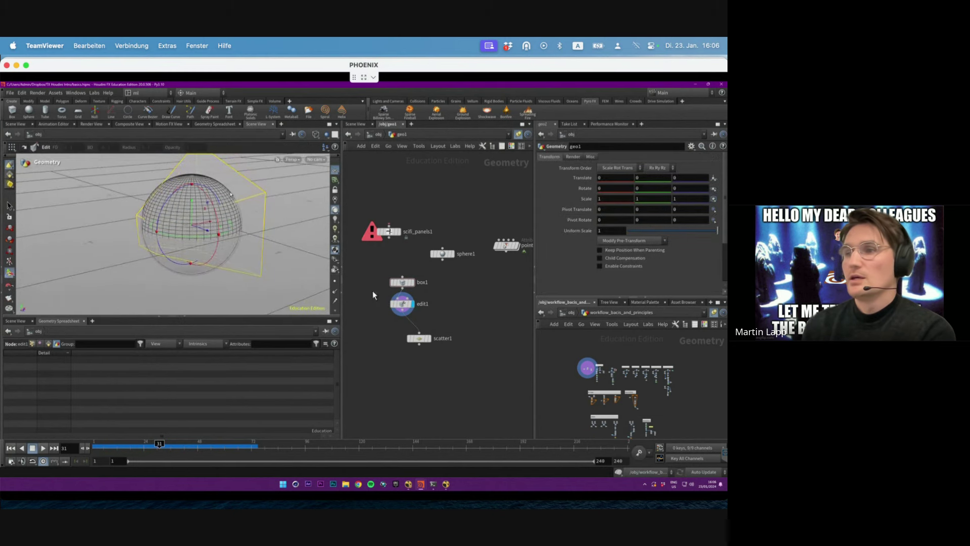
Step: Return the viewport to shaded display and select the edit1 node in the geo1 network
middle_click_drag(453, 288, 455, 293)
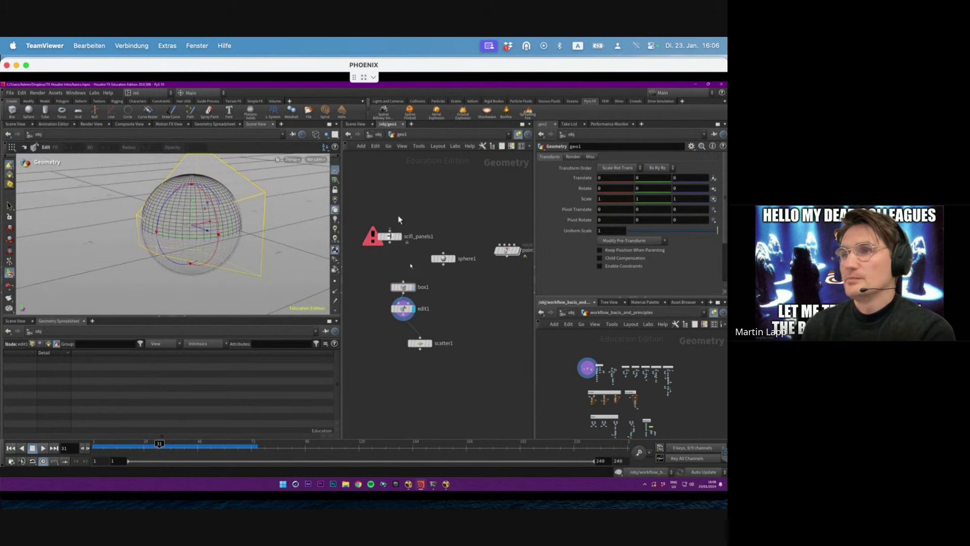
left_click(325, 136)
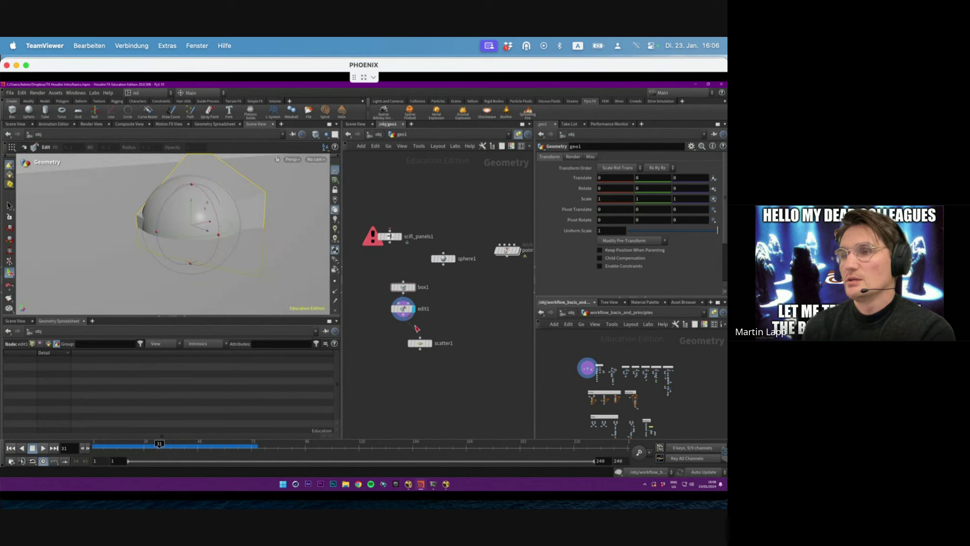
left_click(403, 311)
middle_click_drag(477, 314, 513, 308)
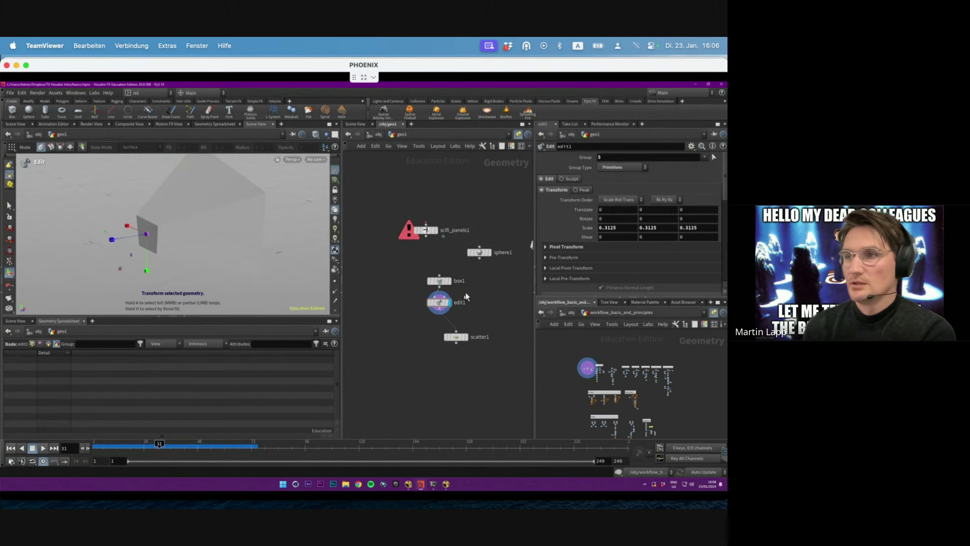
Step: Display box1 and use its handles to make it about 1.24 high, centred near -0.22, 0.24, -0.26 and rotated about 28° in X
left_click(439, 281)
key("Escape")
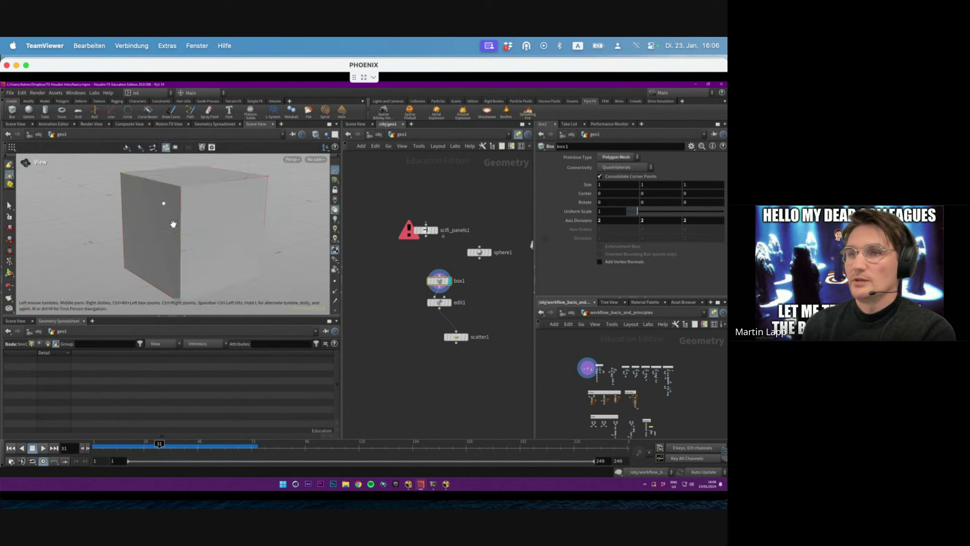
left_click_drag(173, 223, 141, 230)
left_click(9, 272)
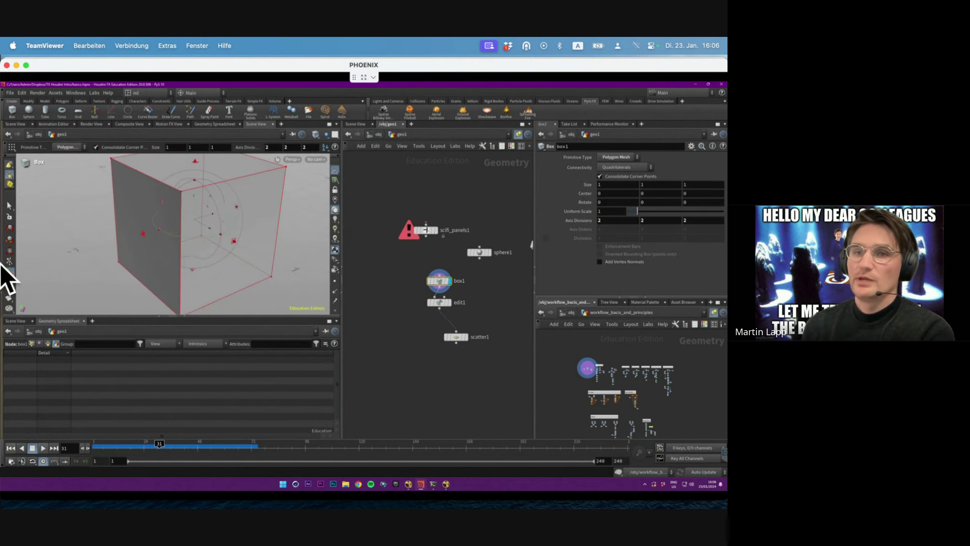
left_click_drag(212, 199, 156, 234)
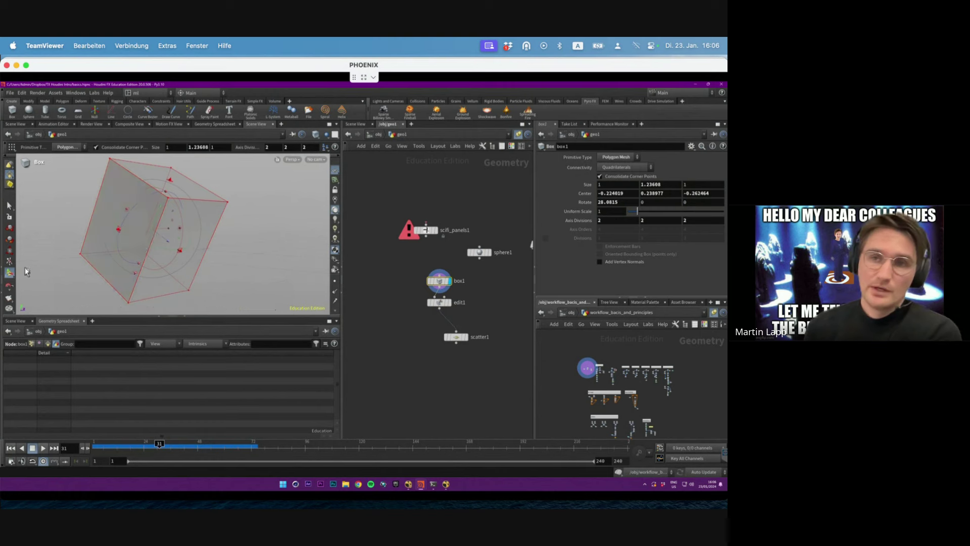
left_click(9, 272)
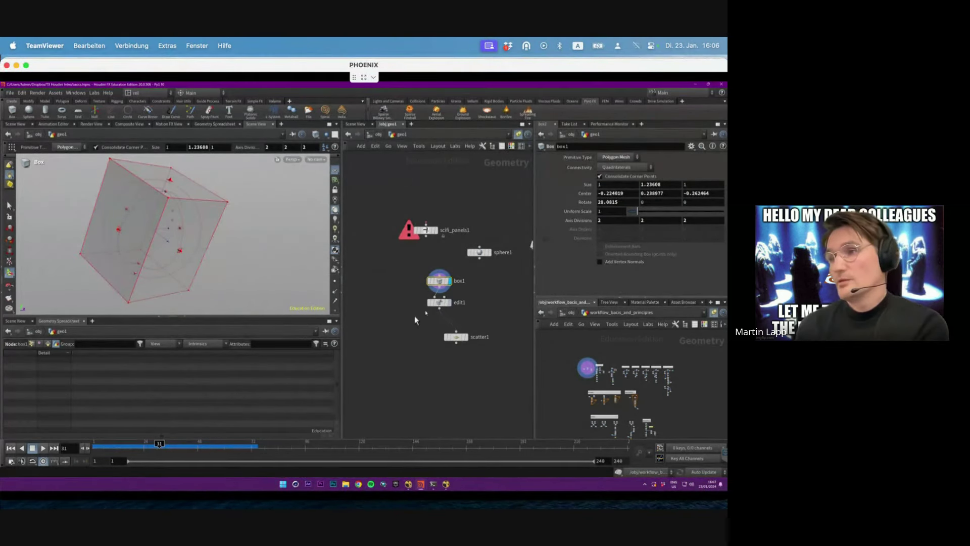
Step: Add a Subdivide node to the geo1 network, connect it to box1 and display its result
key("Tab")
type("subdivide")
key("Return")
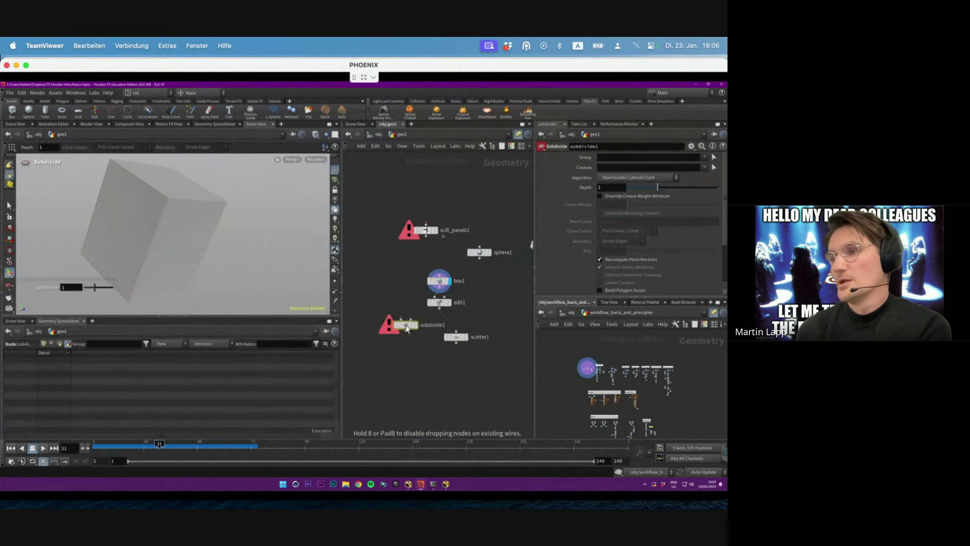
left_click(408, 327)
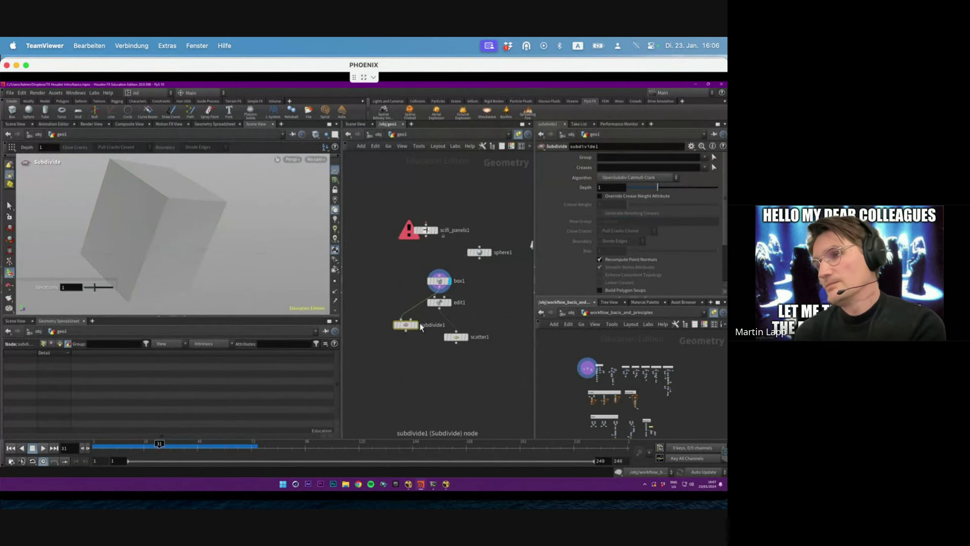
left_click(416, 325)
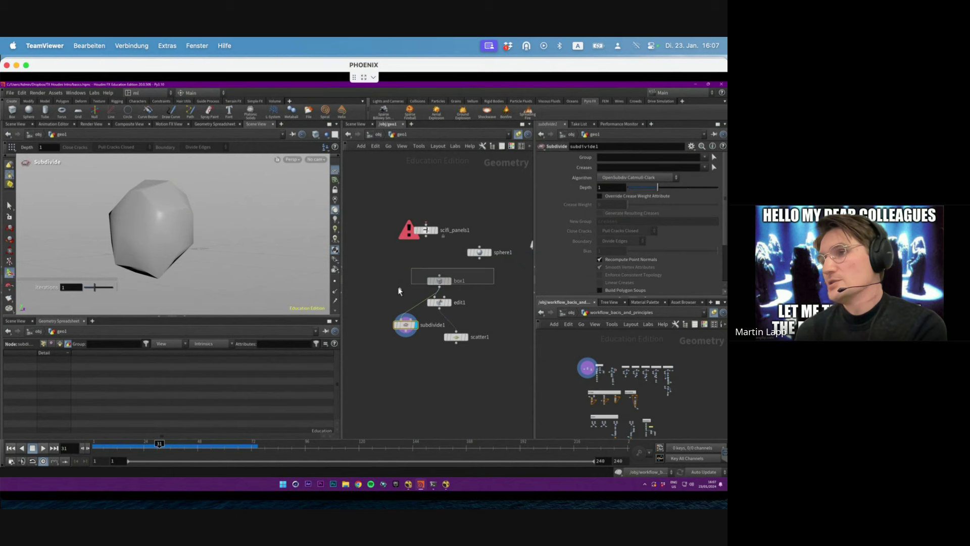
Step: Increase box1's axis divisions and reselect the subdivide1 node
left_click(439, 280)
middle_click_drag(581, 230, 520, 281)
left_click(406, 325)
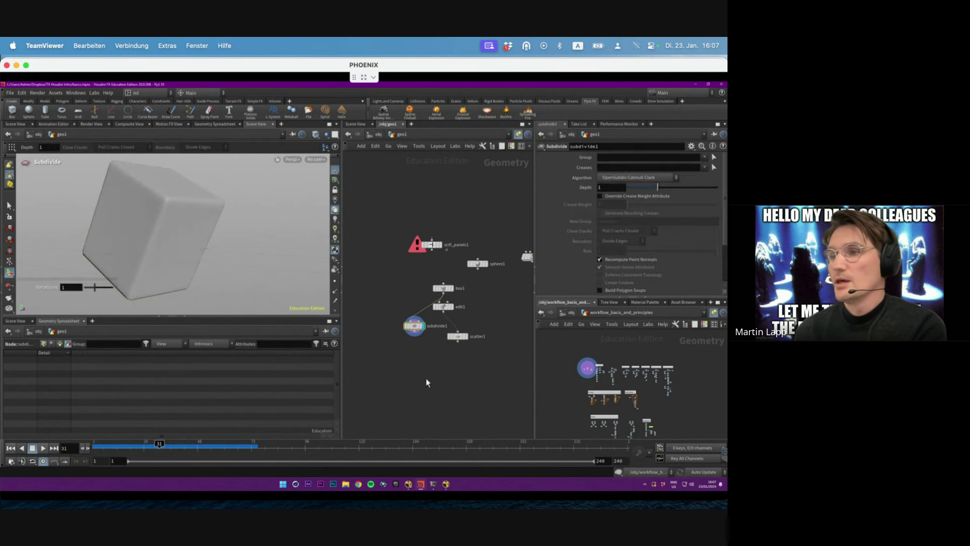
Step: Add an Attribute Paint node below subdivide1, connect it to subdivide1's output and display it
key("Tab")
type("pin")
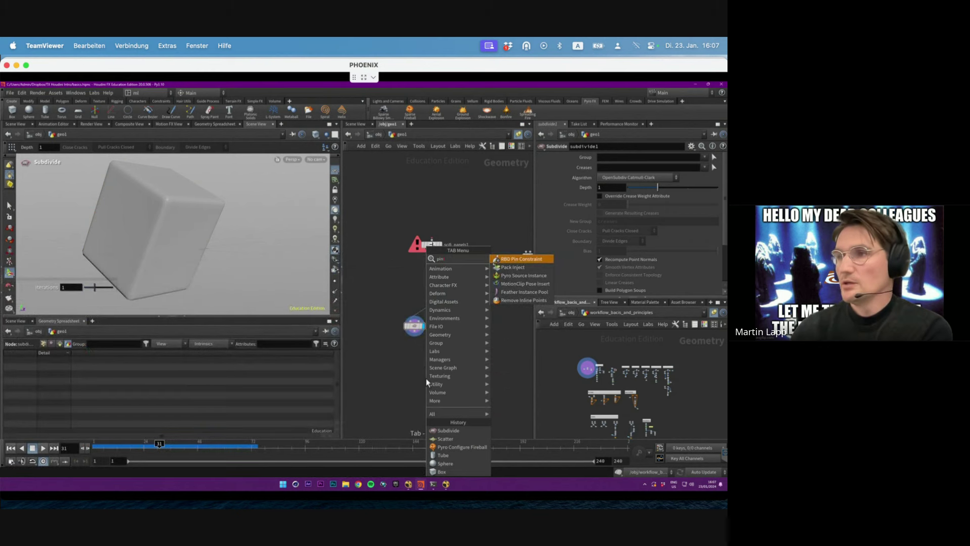
key("BackSpace")
key("BackSpace")
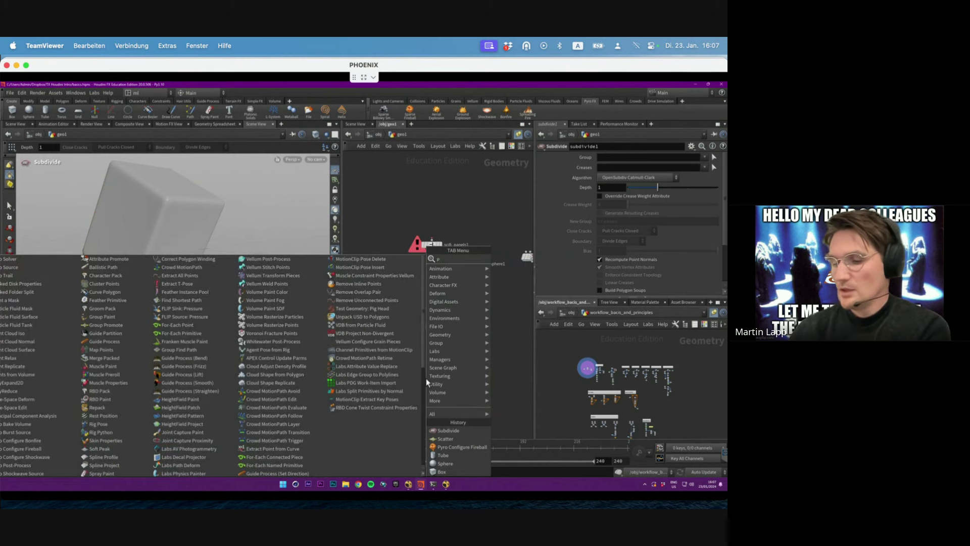
type("aint")
key("Return")
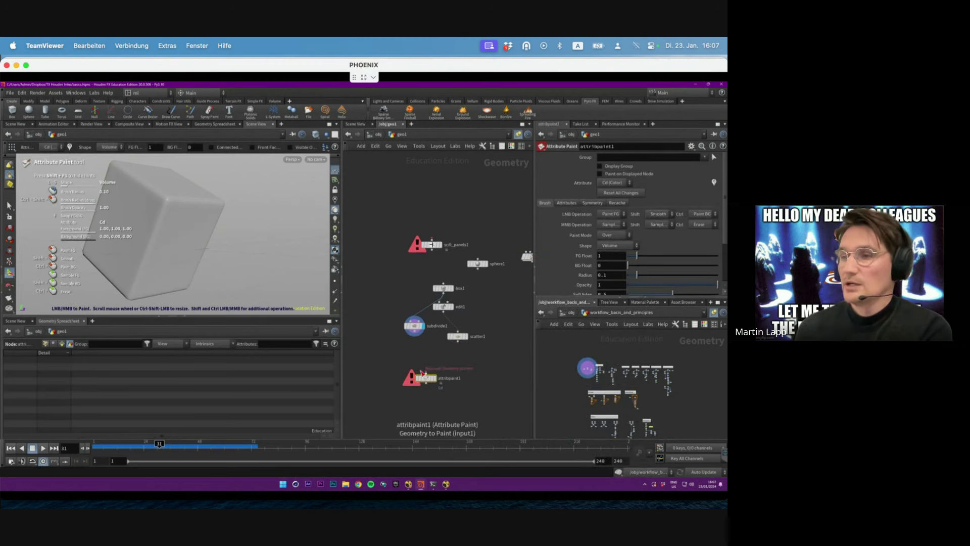
left_click(428, 381)
left_click_drag(437, 383, 421, 353)
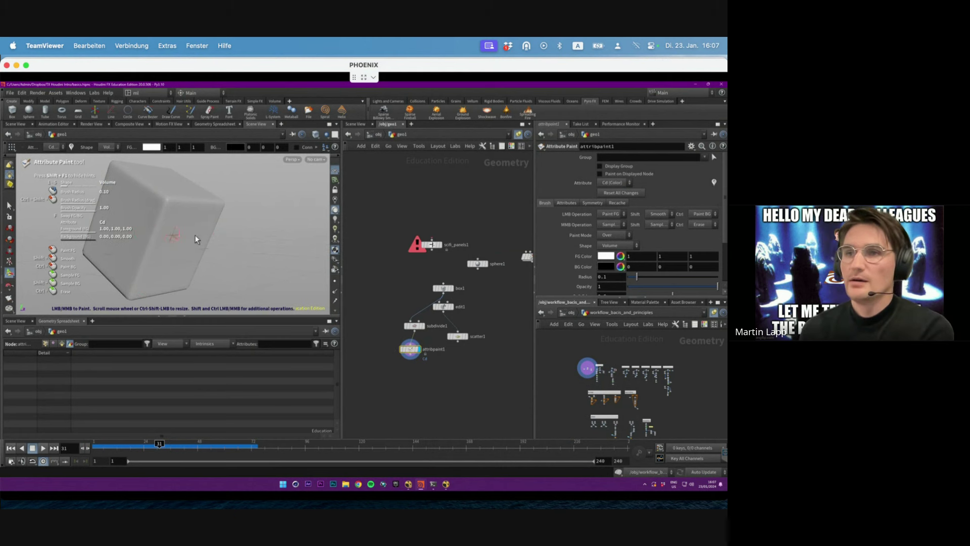
Step: Set the foreground paint color to 0.5, 0.25, 0 and paint freehand strokes across the box's near side faces
left_click_drag(157, 211, 237, 222, "alt")
scroll(480, 363, "down", 2)
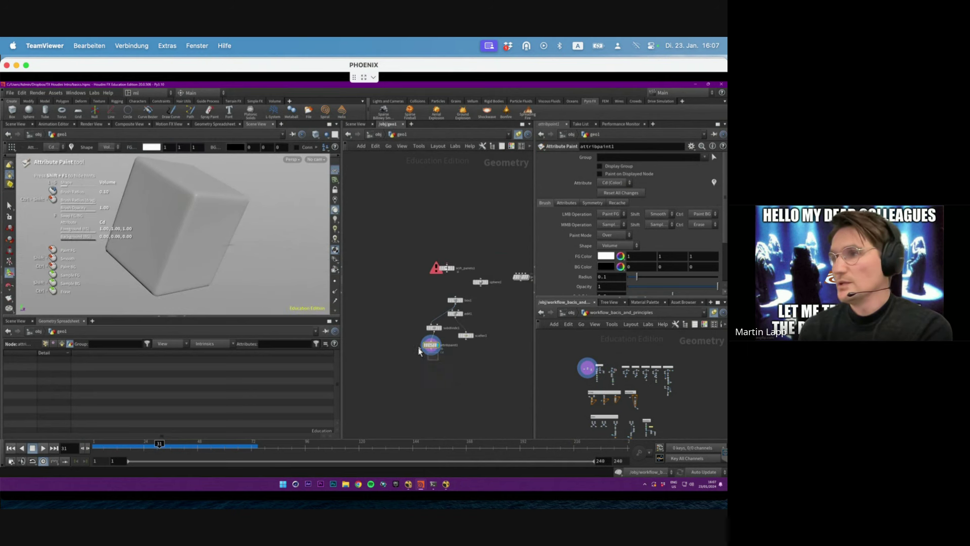
left_click(602, 257)
left_click(595, 210)
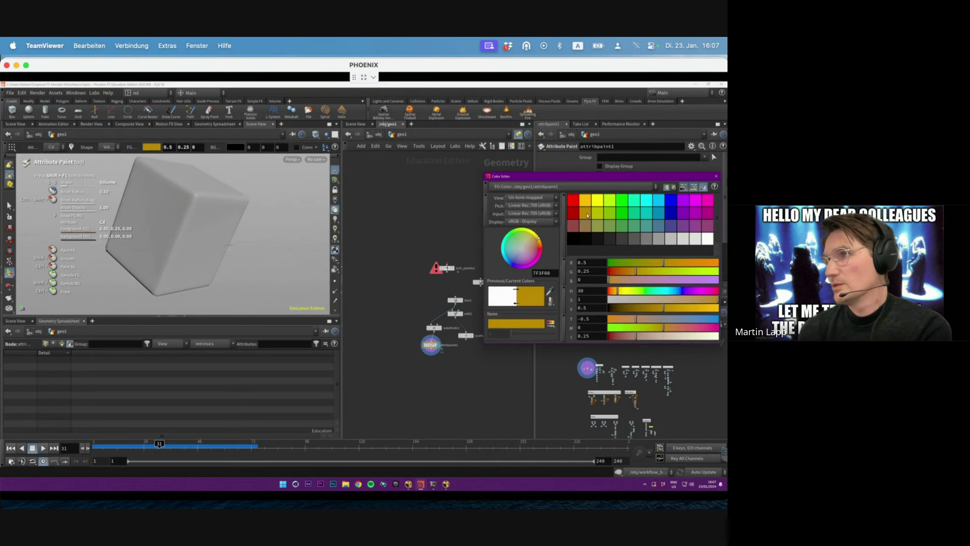
left_click(716, 176)
mouse_move(165, 225)
left_mouse_down()
mouse_move(188, 207)
mouse_move(194, 235)
left_mouse_up()
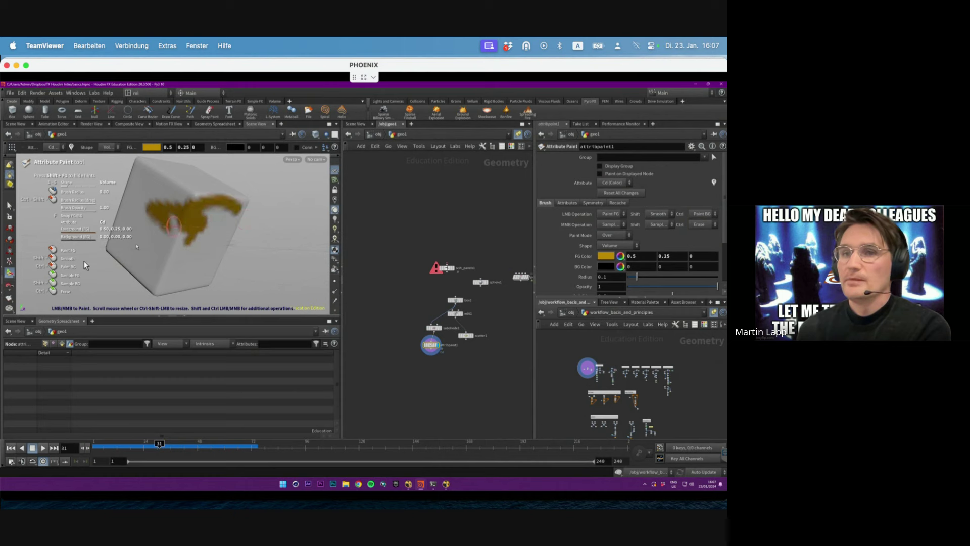
left_click(10, 273)
mouse_move(174, 214)
left_mouse_down()
mouse_move(146, 230)
mouse_move(209, 262)
mouse_move(187, 237)
left_mouse_up()
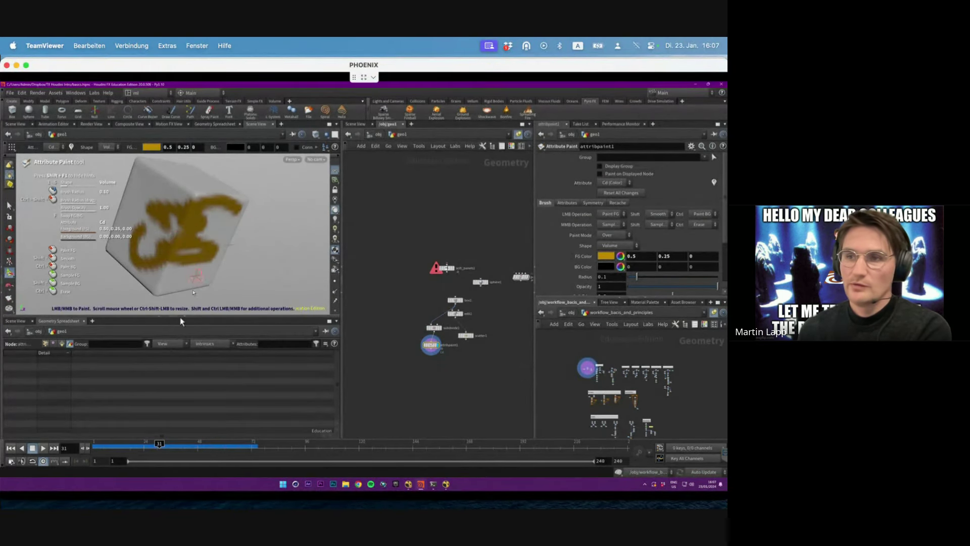
Step: Bypass attribpaint1 and examine the point, vertex, primitive and detail attributes in the geometry spreadsheet
left_click(46, 345)
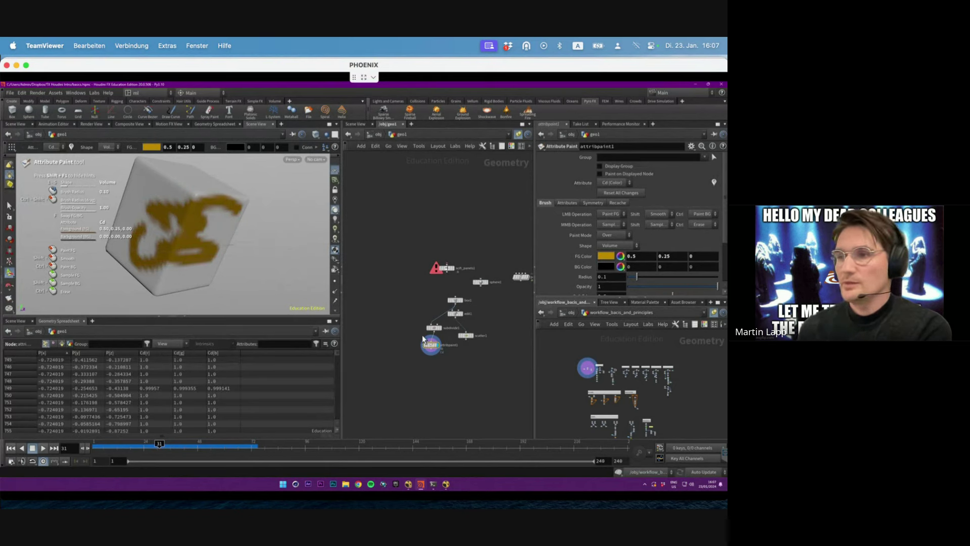
left_click(426, 347)
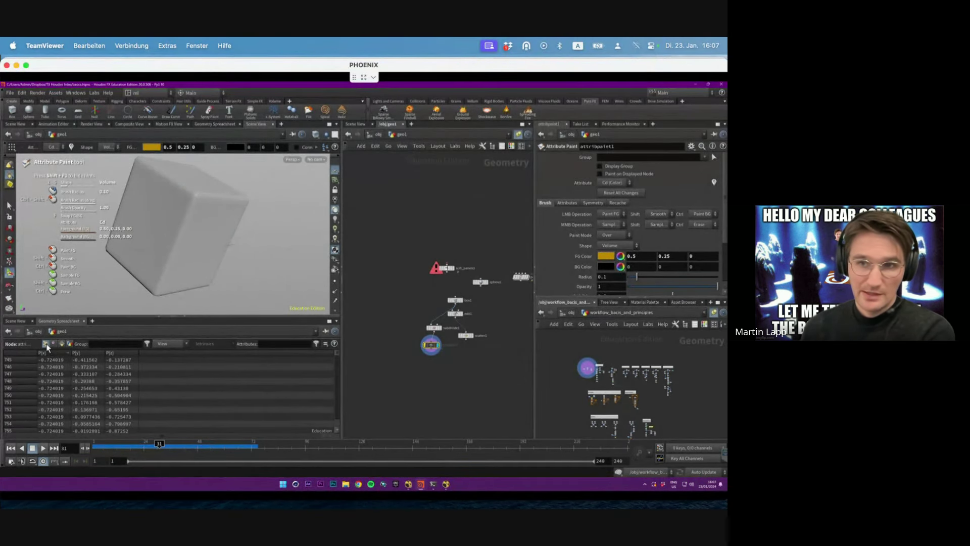
scroll(232, 190, "up", 3)
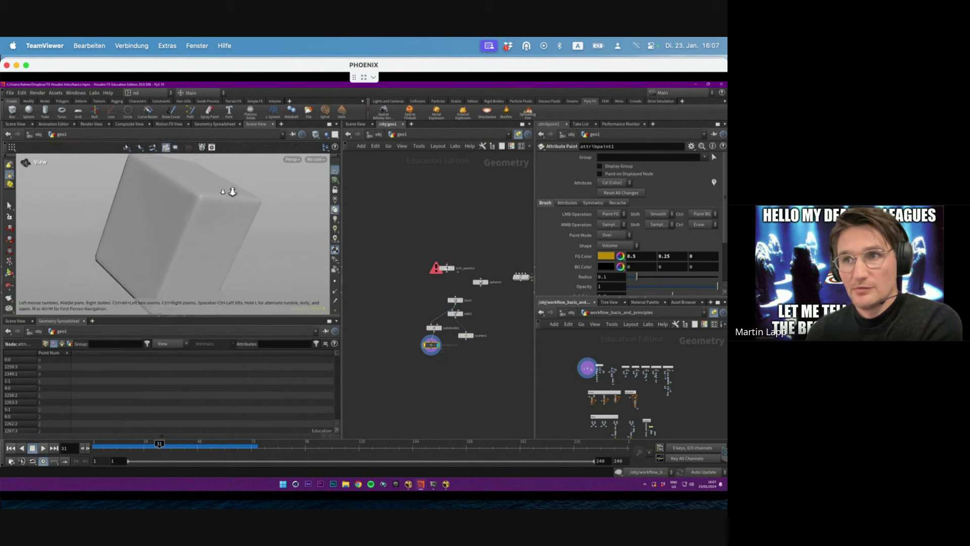
left_click(62, 345)
left_click(71, 344)
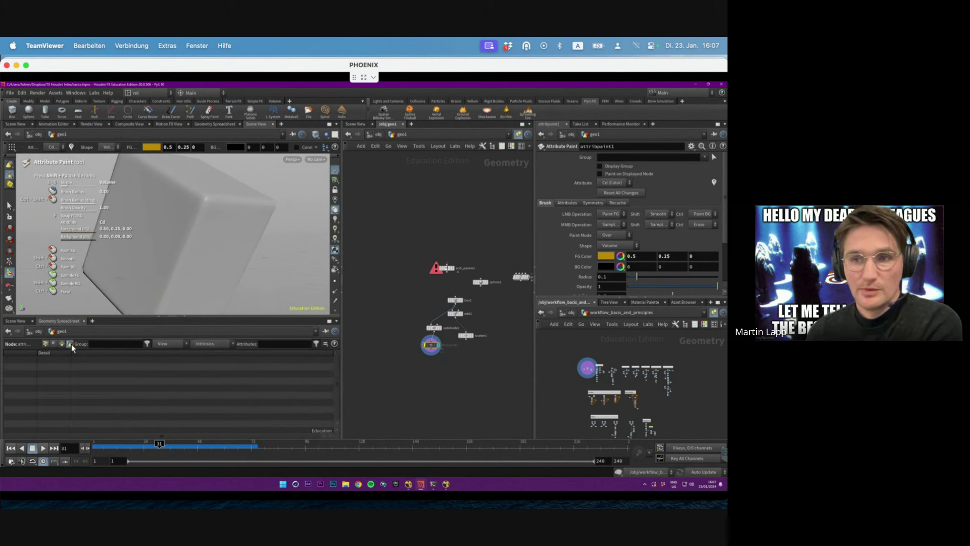
left_click(46, 344)
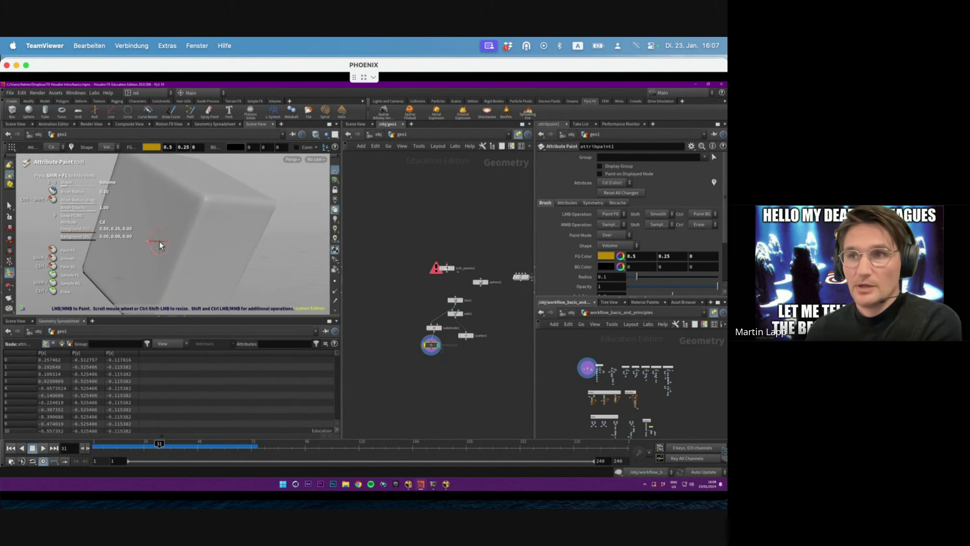
Step: Paint larger freehand strokes over the box's near faces with the active attribpaint1 node
left_click_drag(159, 241, 152, 298)
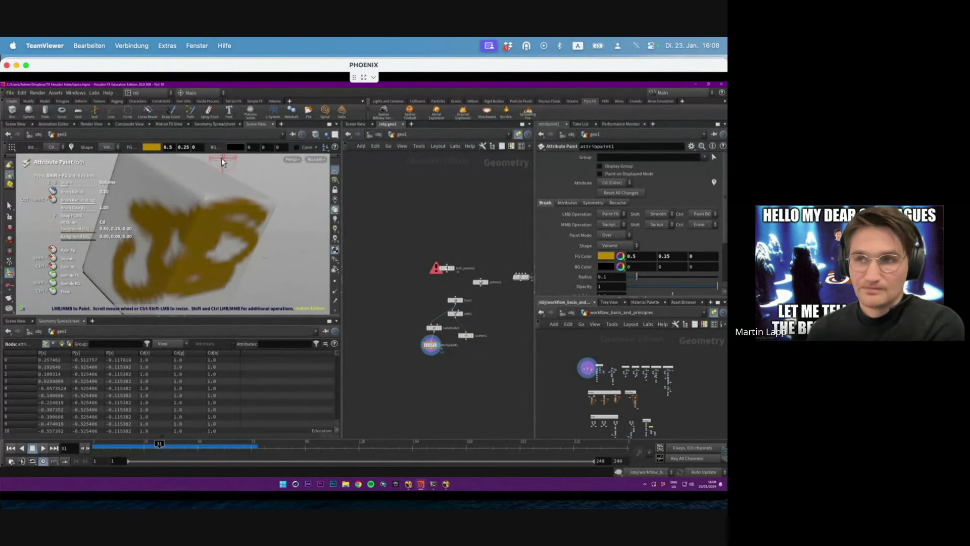
left_click_drag(186, 195, 227, 202, "alt")
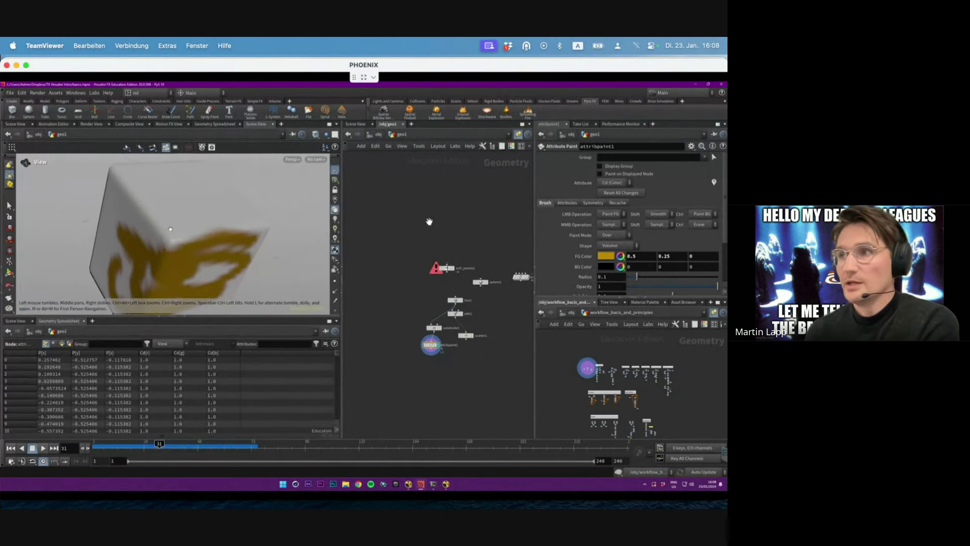
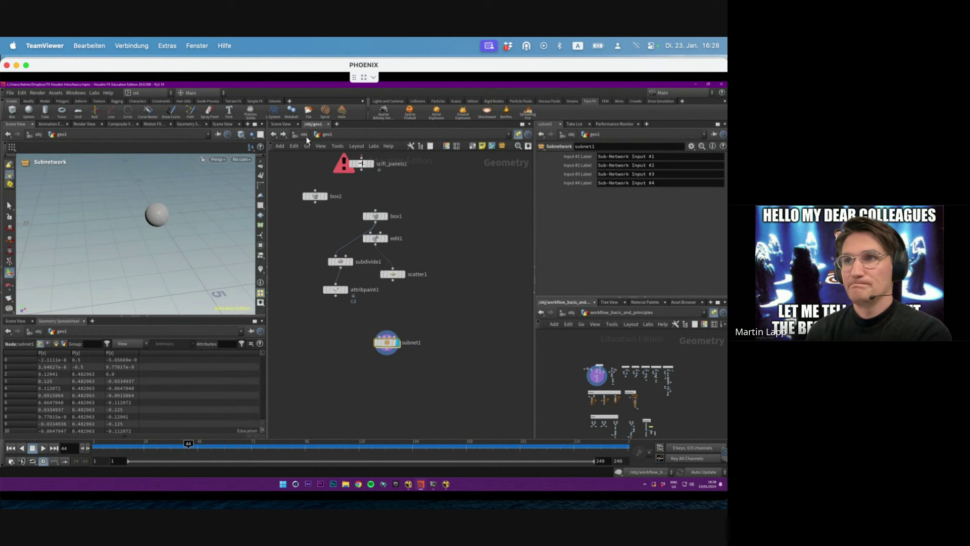
Step: Look inside the subnet1 network and return to its parent level
double_click(395, 341)
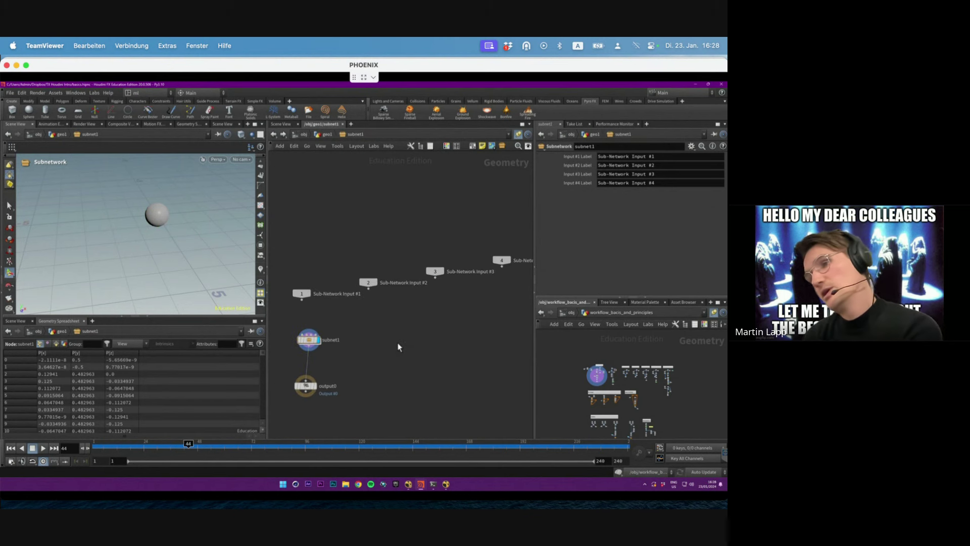
key("u")
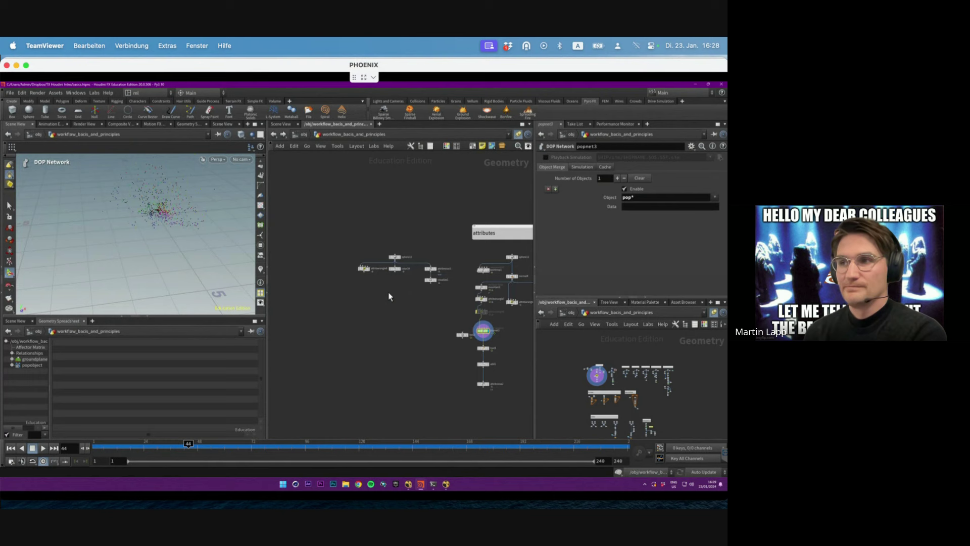
Step: Box-select all the nodes in the workflow principles network, including the sticky notes, and clear the selection
scroll(394, 321, "down", 5)
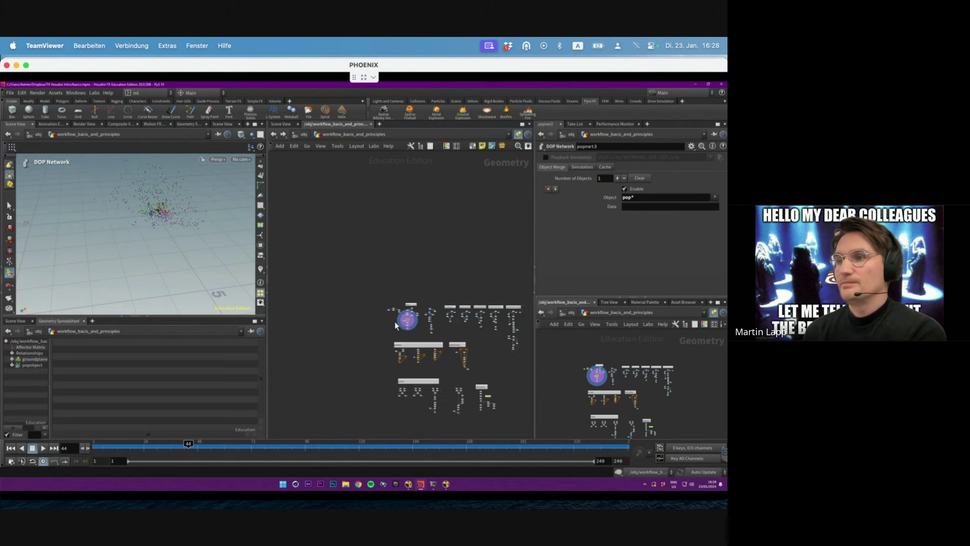
left_click_drag(310, 223, 465, 395)
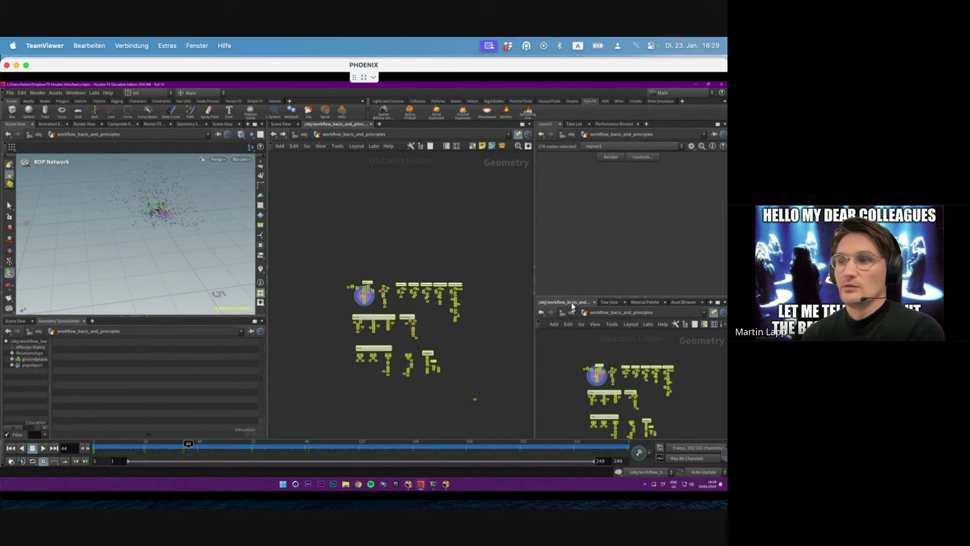
left_click_drag(483, 259, 331, 386)
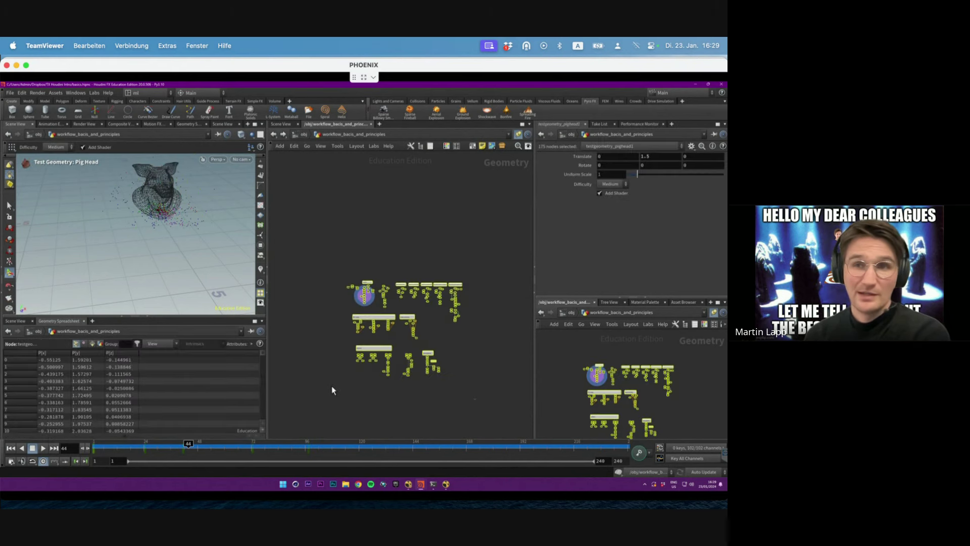
left_click(374, 277)
Step: Select and display the sphere13 node beside the attributes note
scroll(356, 289, "up", 3)
scroll(356, 289, "up", 5)
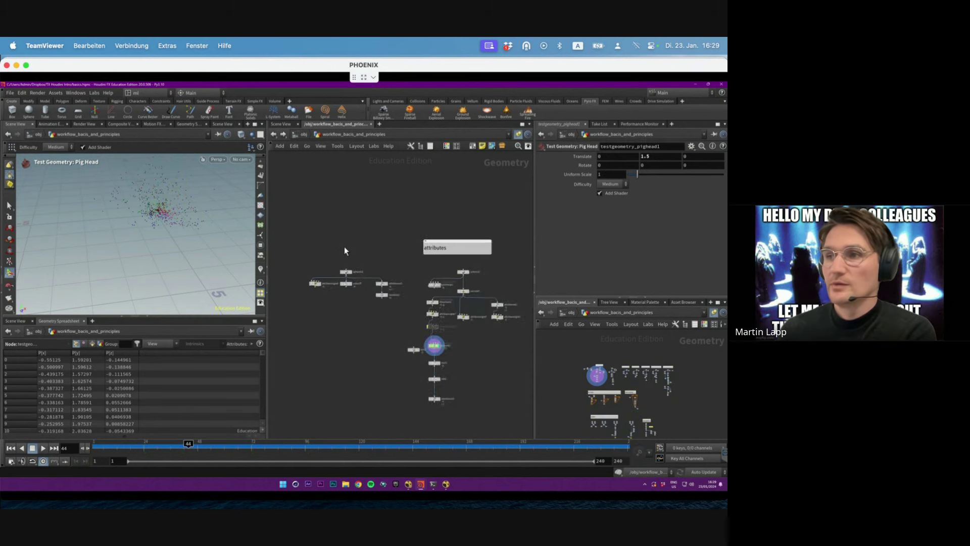
left_click(343, 284)
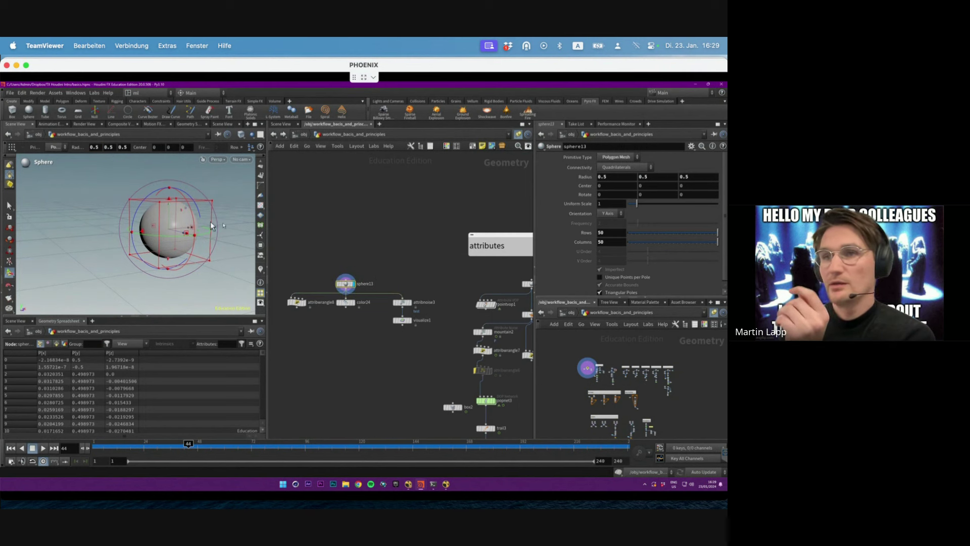
Step: Activate the viewport selection tool and check the options for showing, ghosting or hiding other objects
key("s")
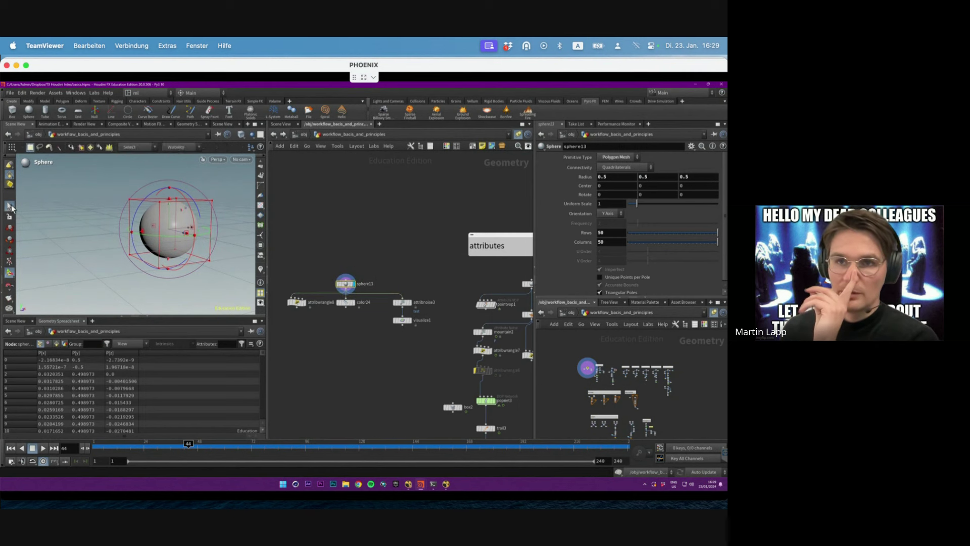
left_click(254, 134)
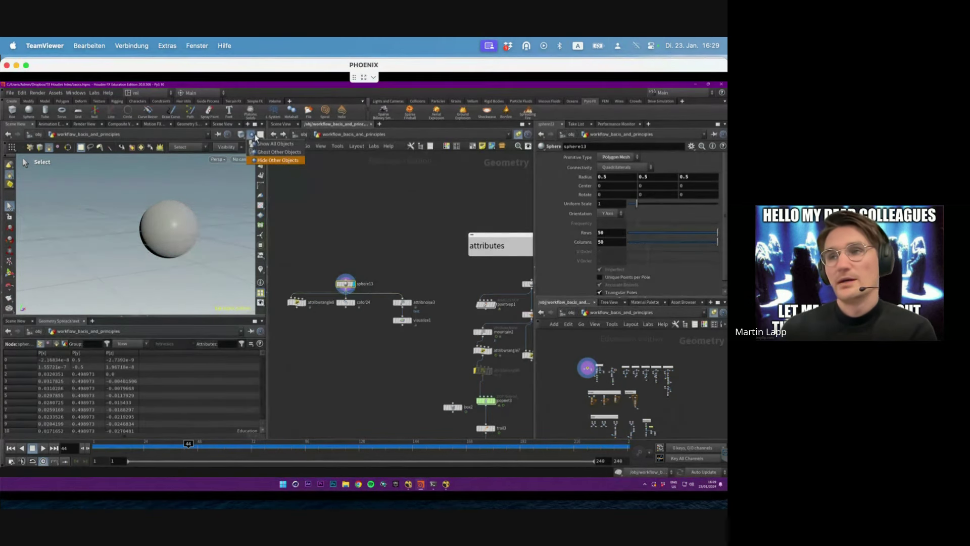
left_click(381, 229)
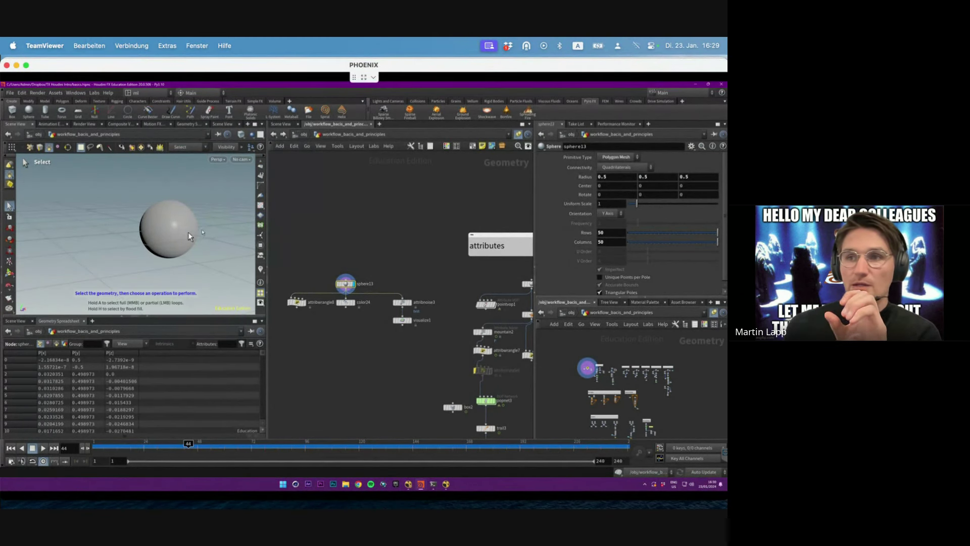
middle_click_drag(216, 226, 143, 237)
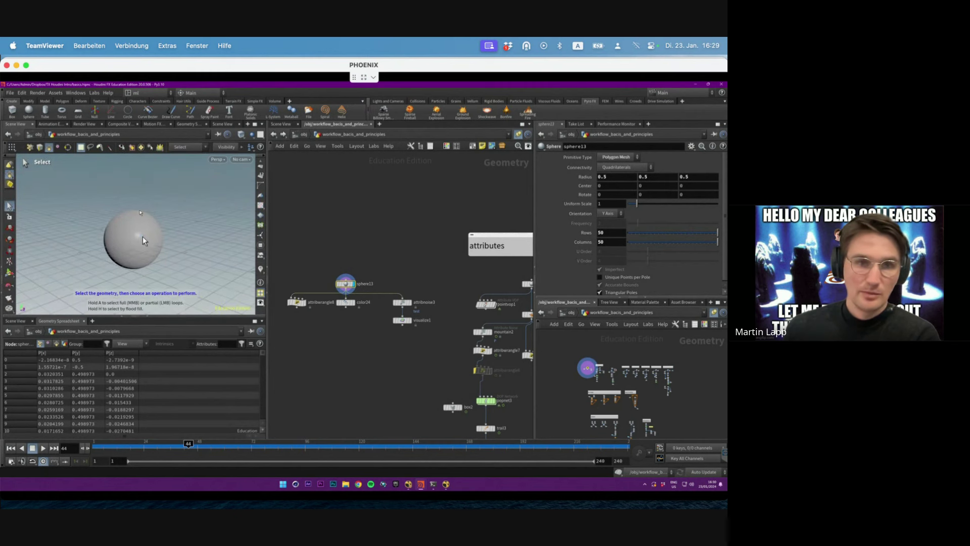
Step: Set the viewport to hide other objects and move the sphere13 node up, away from its child nodes
left_click(253, 136)
left_click(275, 161)
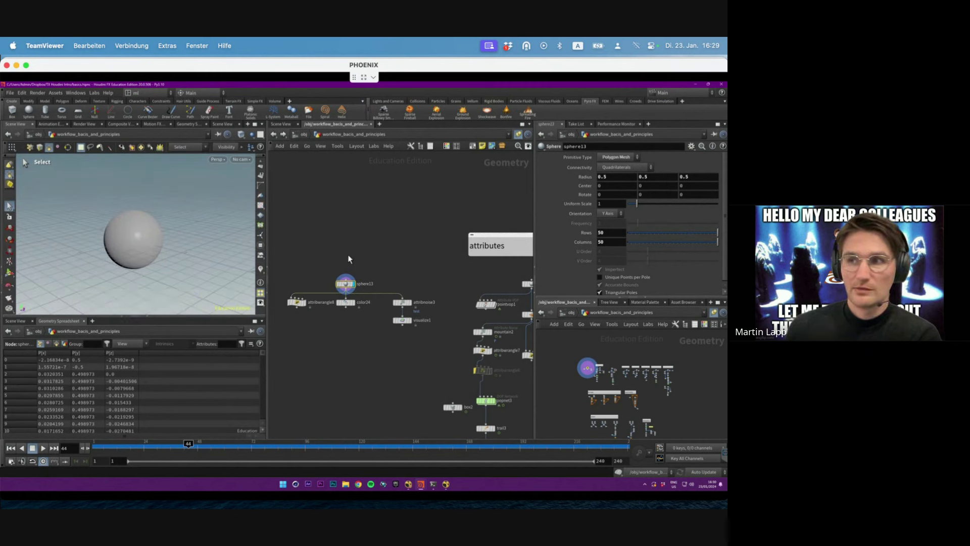
scroll(349, 286, "down", 4)
scroll(351, 292, "up", 4)
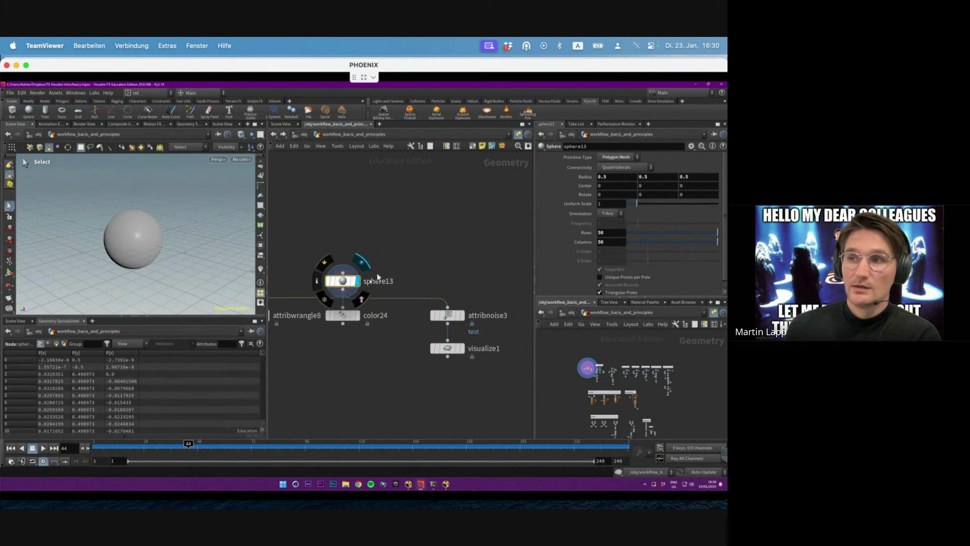
left_click_drag(347, 284, 347, 254)
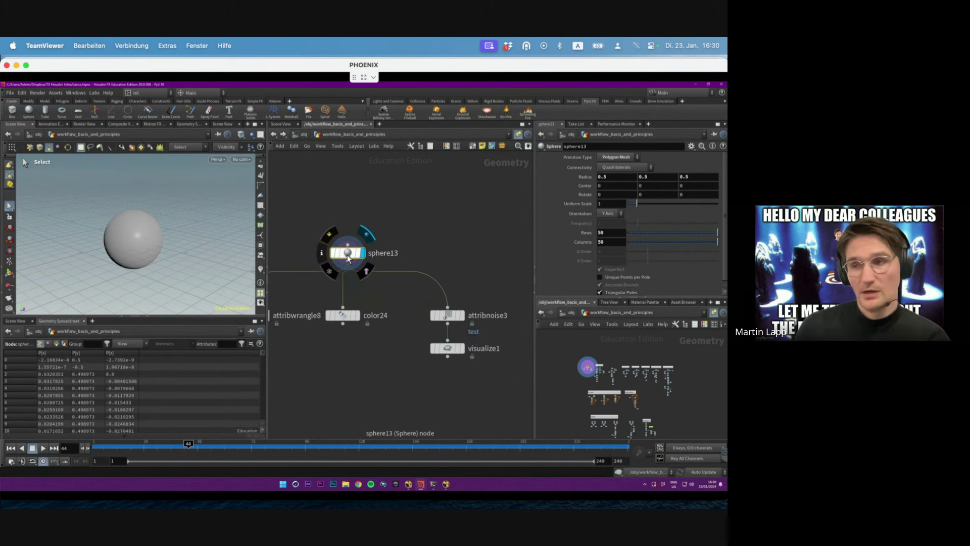
Step: Select and display the color24 node and view the coloured sphere up close
left_click(356, 314)
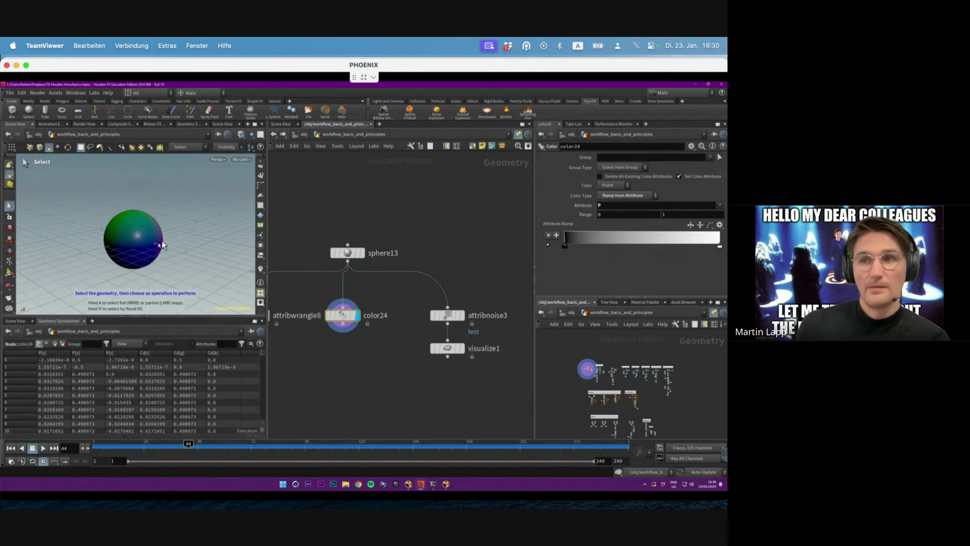
left_click_drag(161, 245, 183, 247, "alt")
scroll(183, 247, "up", 2)
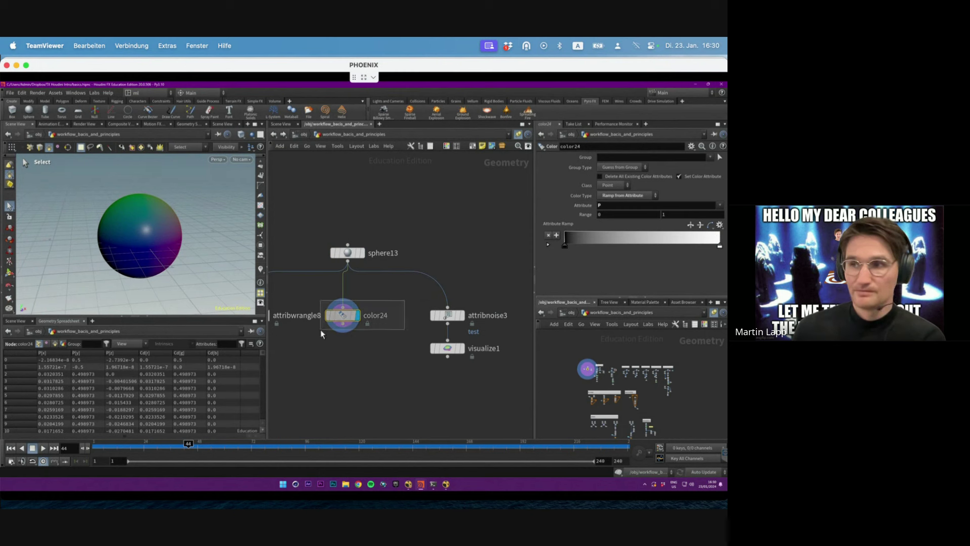
Step: Set the viewport to show all objects and view the sphere together with the rest of the scene
left_click(252, 135)
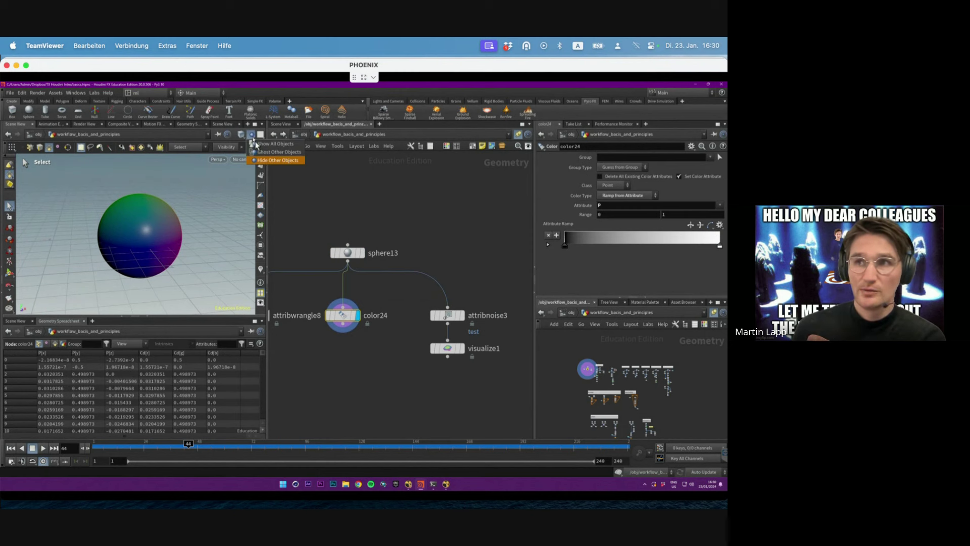
left_click(259, 146)
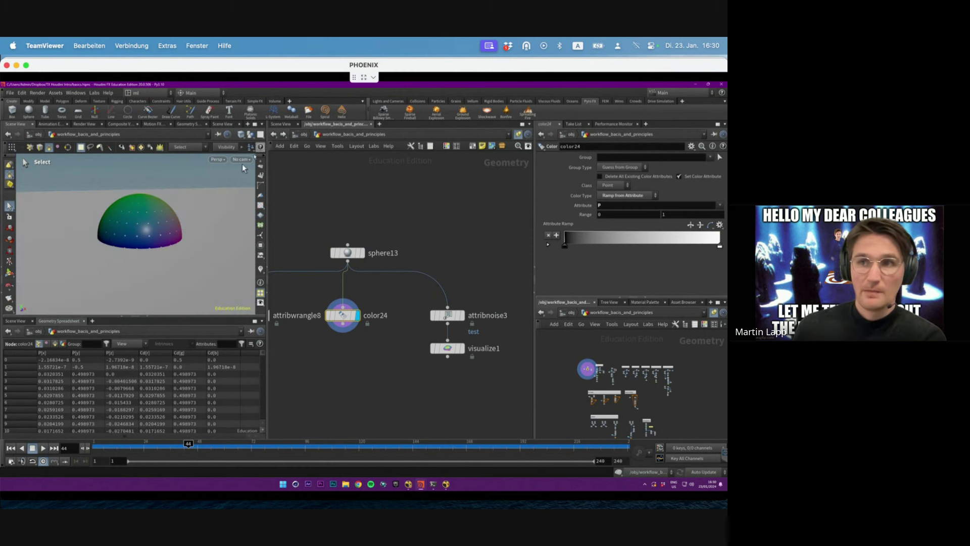
scroll(135, 238, "down", 6)
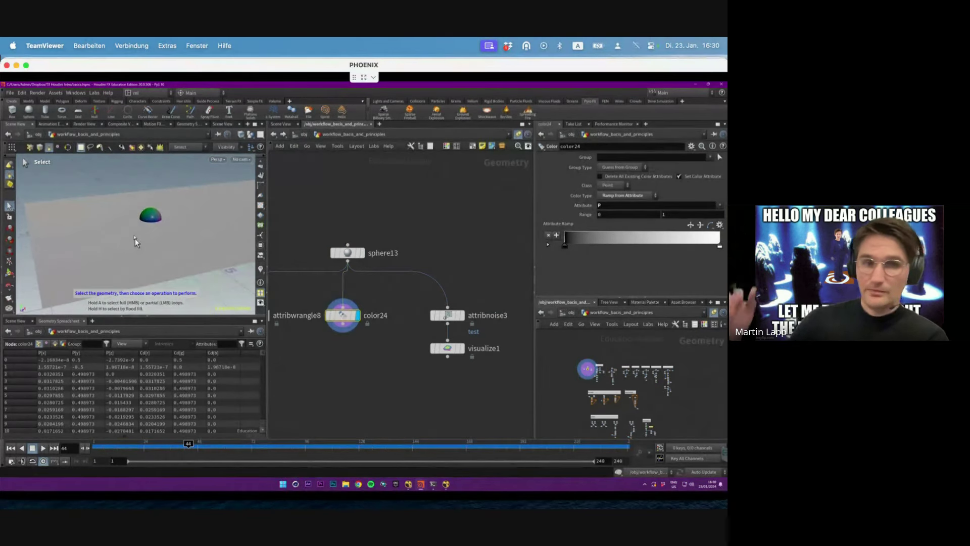
Step: Go up to the object level and delete the geo1 object
key("u")
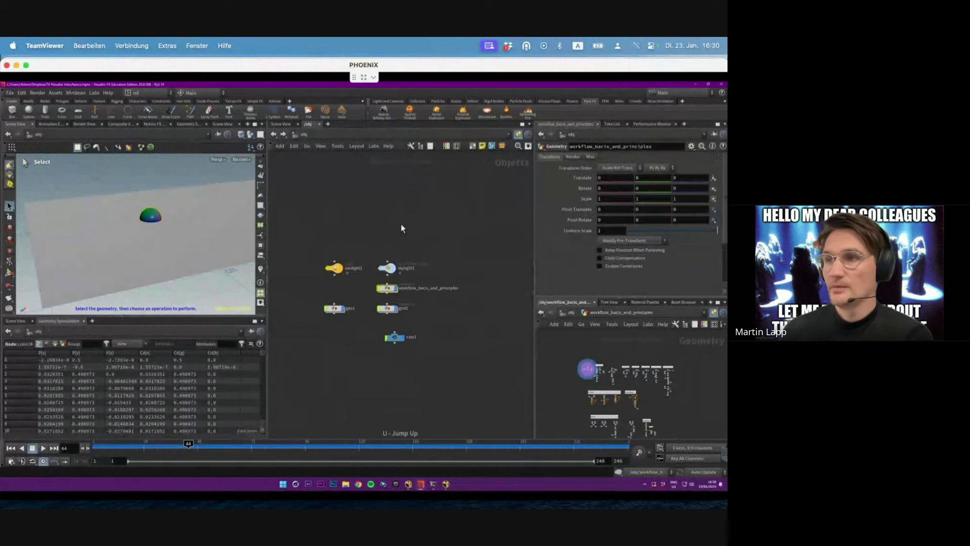
left_click(222, 246)
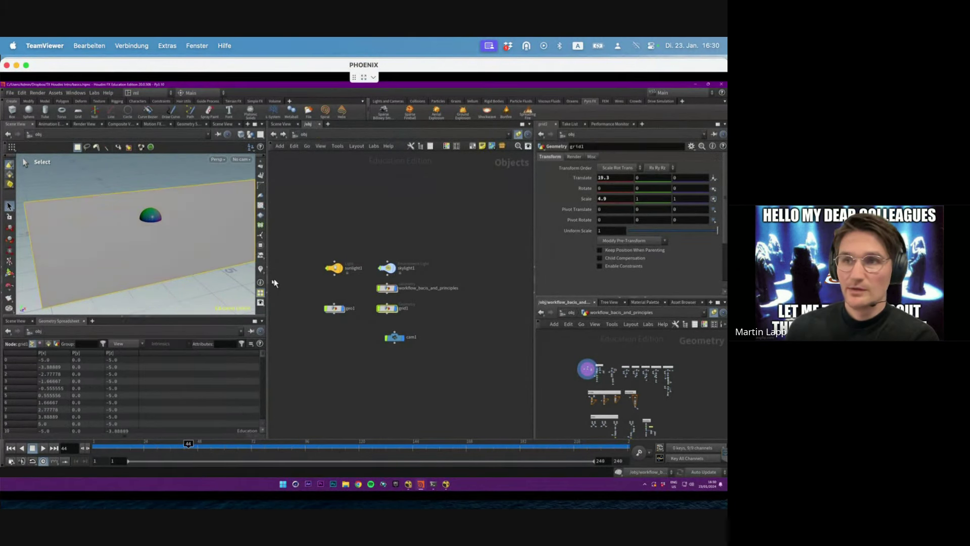
left_click(333, 308)
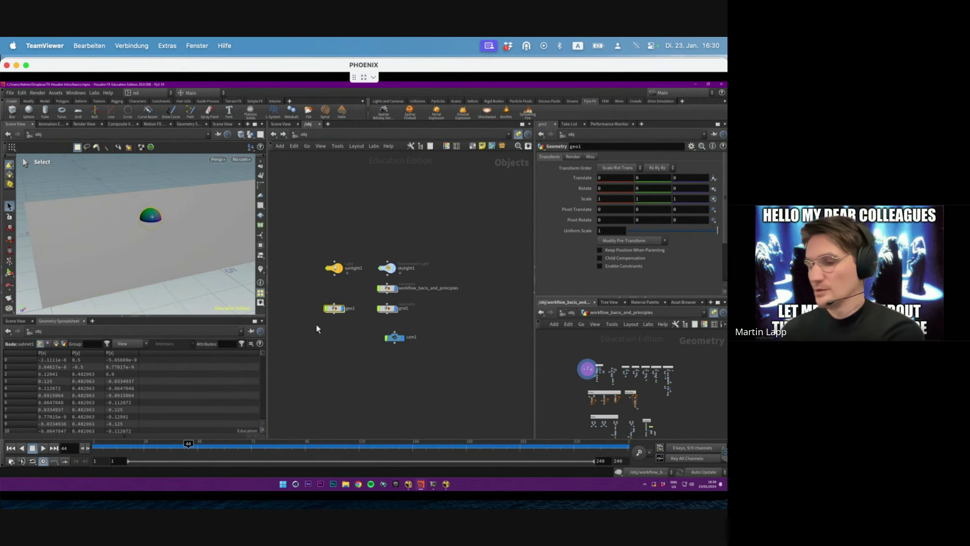
key("Delete")
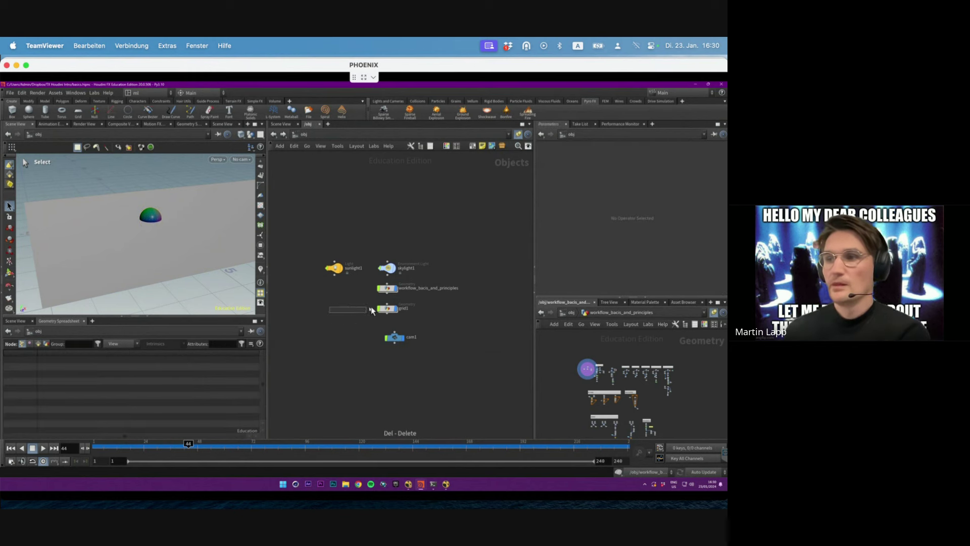
Step: Check the grid1 and cam1 objects in turn and view the scene from farther away
left_click(387, 308)
left_click(394, 337)
key("Escape")
left_click_drag(147, 222, 167, 238)
key("s")
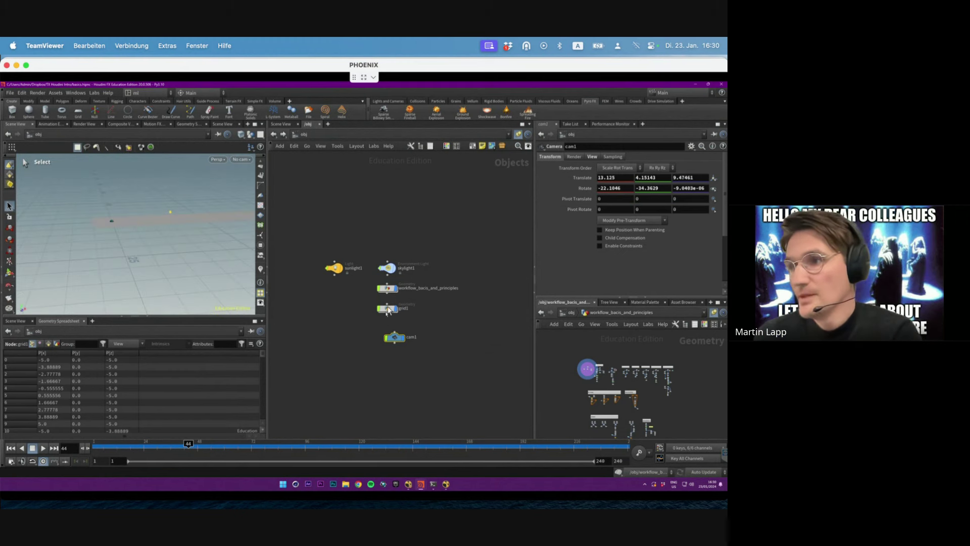
Step: Go back inside the workflow_bacis_and_principles object and ghost the other objects in the viewport
double_click(387, 288)
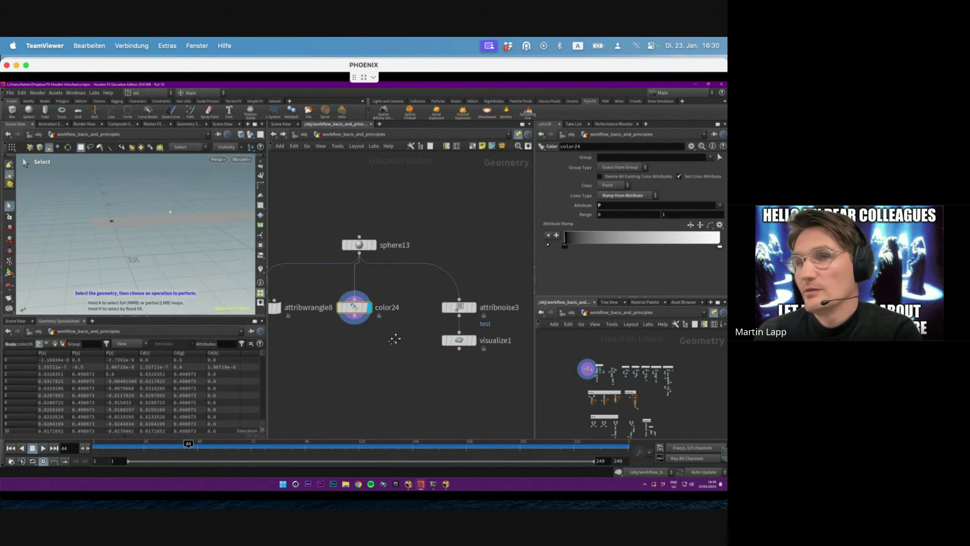
middle_click_drag(395, 339, 405, 331)
key("Escape")
left_click_drag(120, 215, 151, 237)
key("s")
left_click(251, 135)
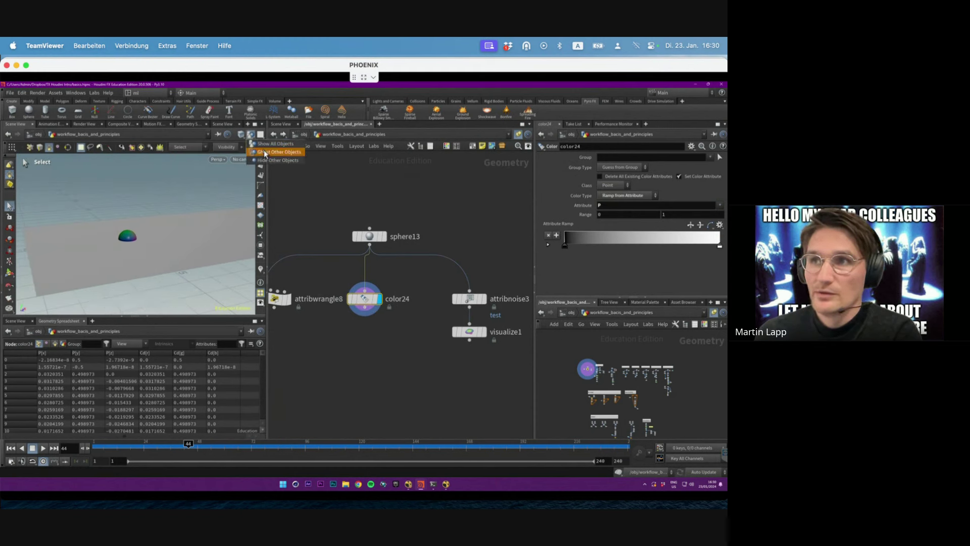
left_click(264, 152)
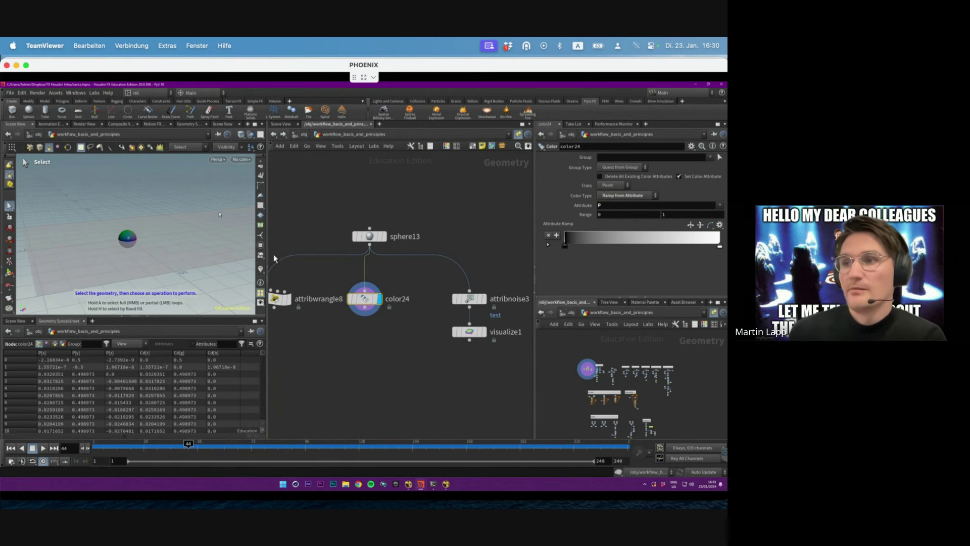
Step: Set the viewport to hide other objects and inspect the isolated coloured sphere
mouse_move(152, 218)
left_mouse_down("alt")
mouse_move(167, 229)
mouse_move(146, 236)
left_mouse_up("alt")
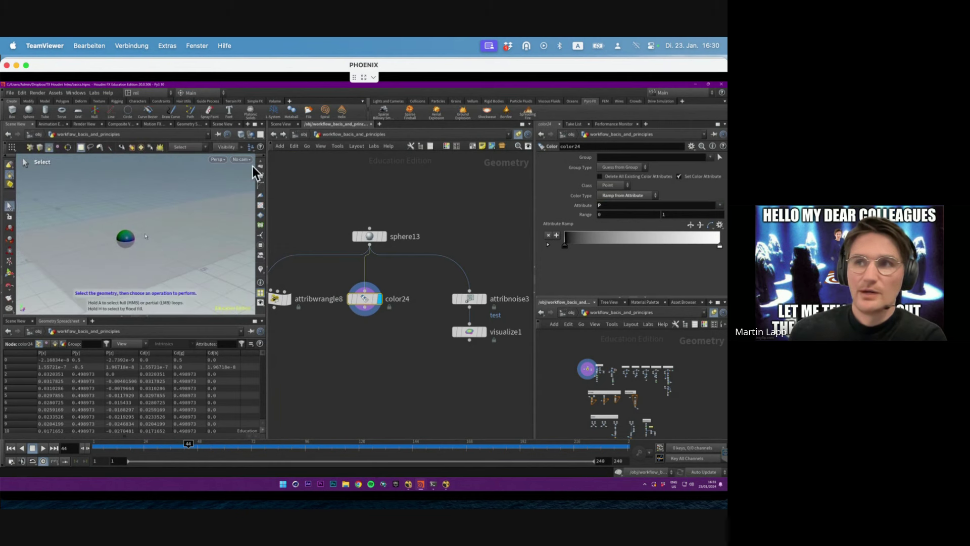
left_click(252, 135)
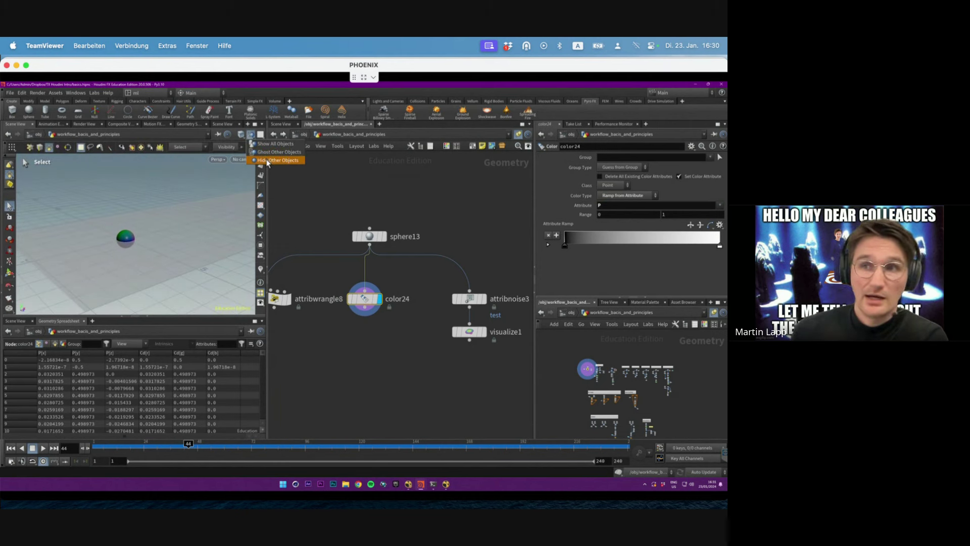
left_click(268, 161)
key("Escape")
scroll(197, 225, "up", 3)
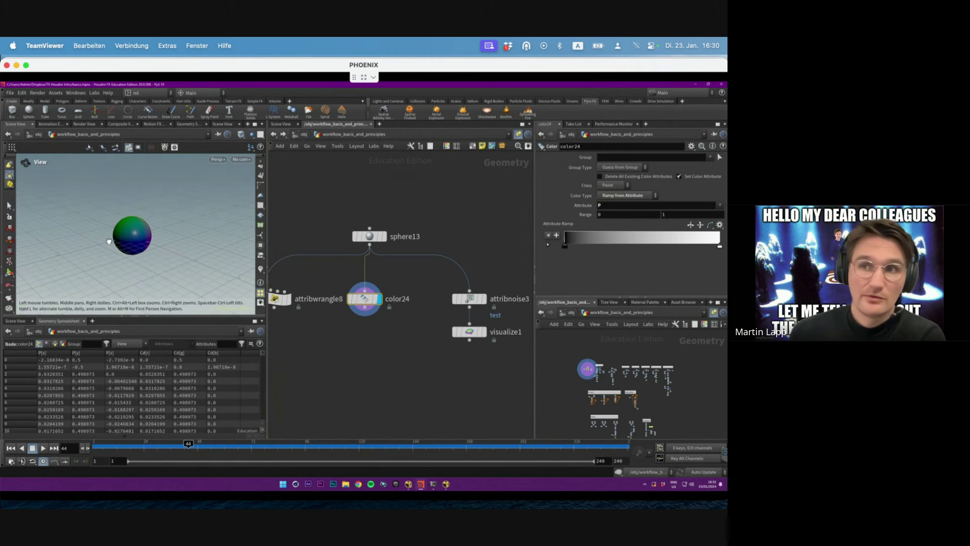
key("s")
scroll(110, 242, "up", 5)
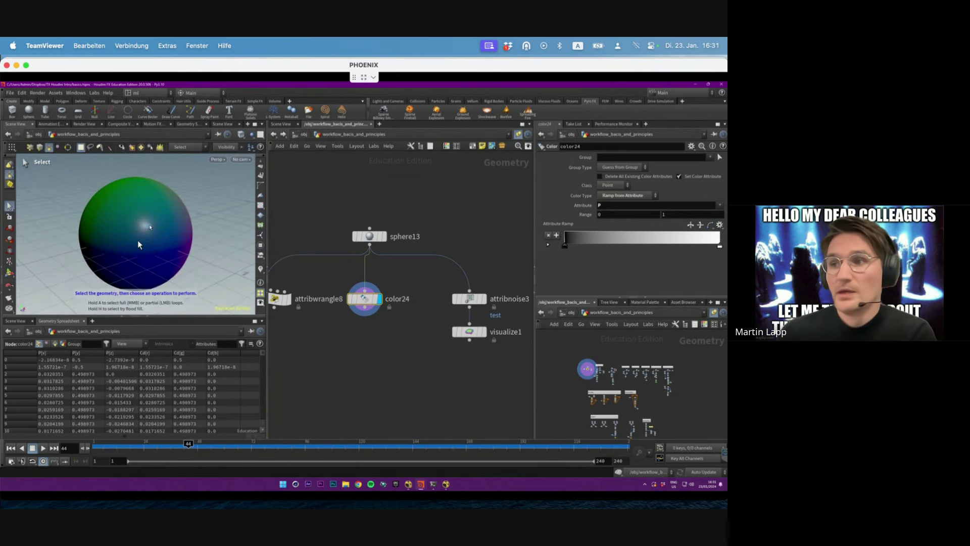
scroll(140, 245, "down", 5)
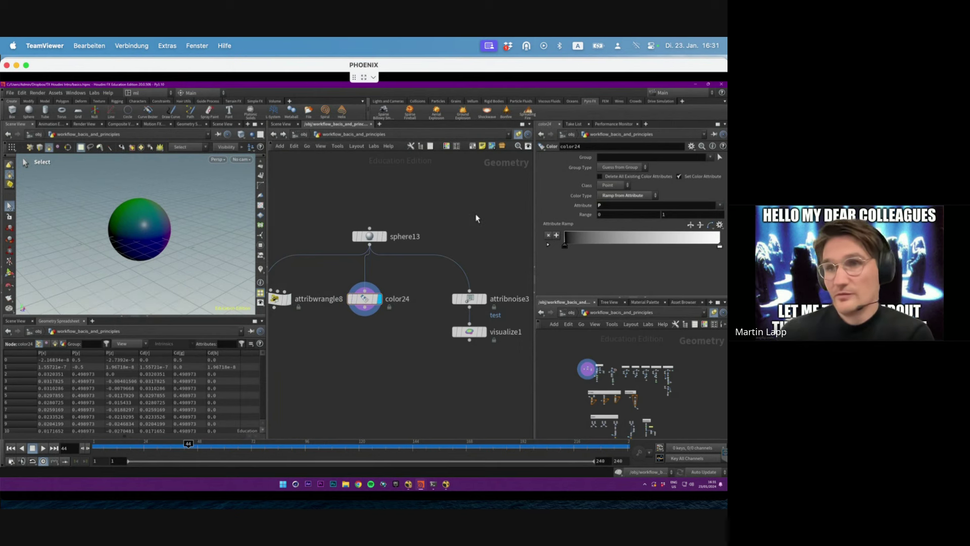
Step: Add a Box node above the attribnoise3 branch
key("Tab")
type("box")
key("Return")
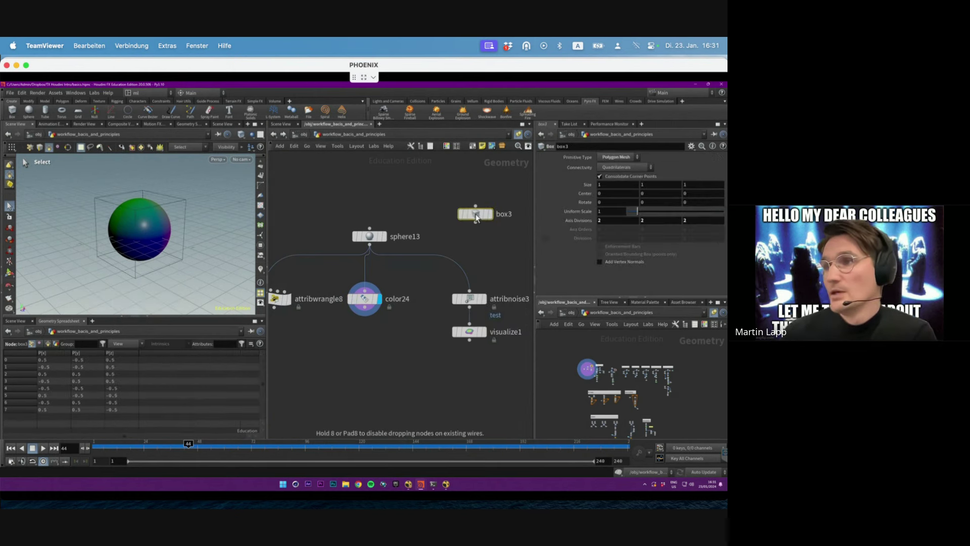
left_click(476, 217)
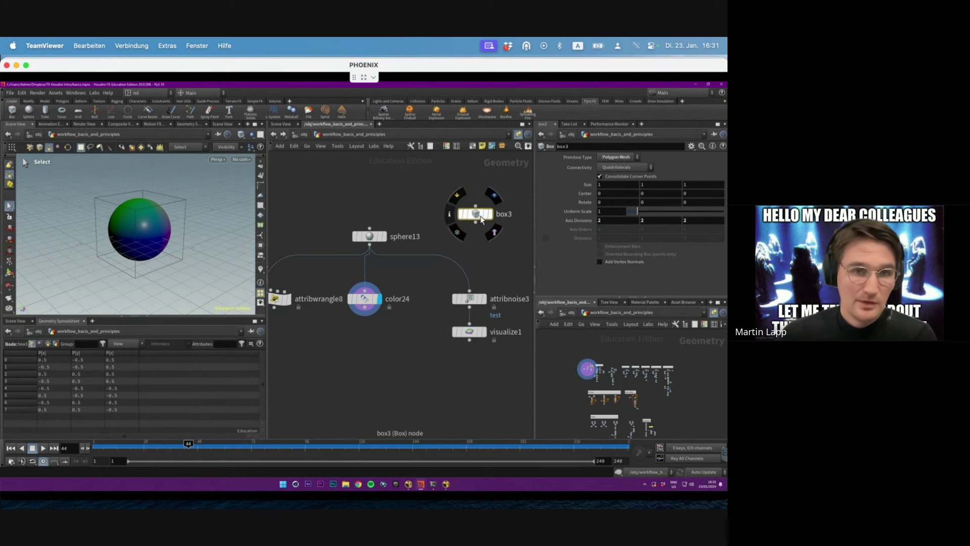
Step: Add a Merge node below color24, connect color24 and box3 to it, and display the merged result
key("Tab")
type("merge")
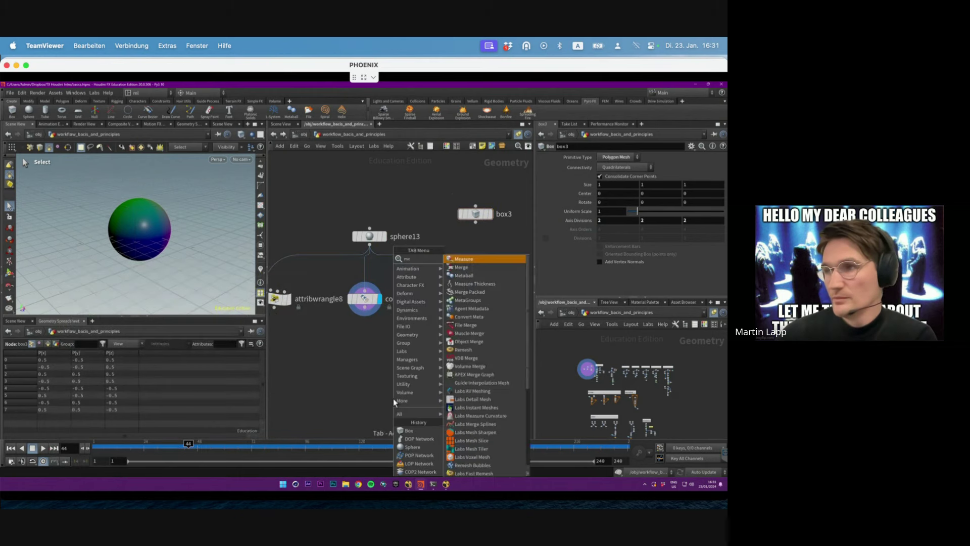
key("Return")
left_click(393, 398)
left_click_drag(393, 389, 366, 314)
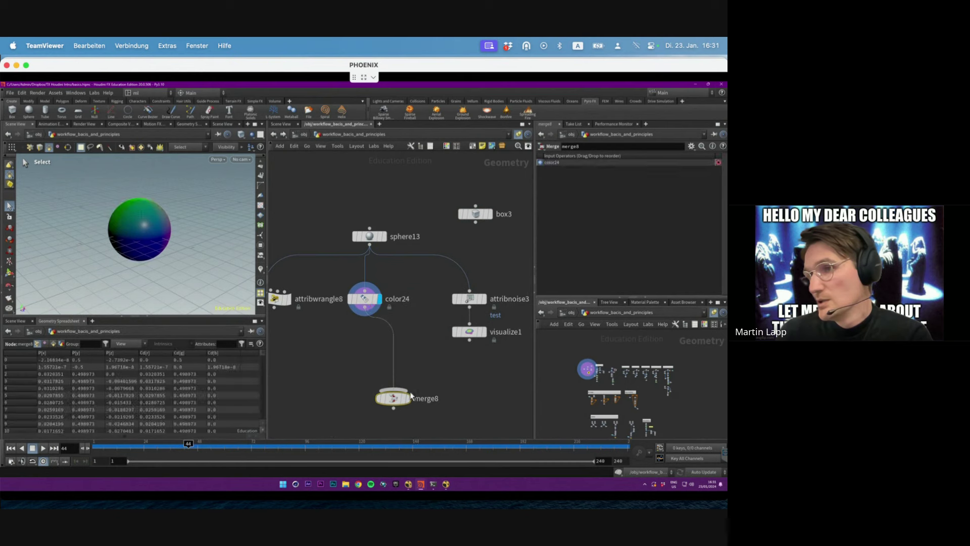
left_click(405, 398)
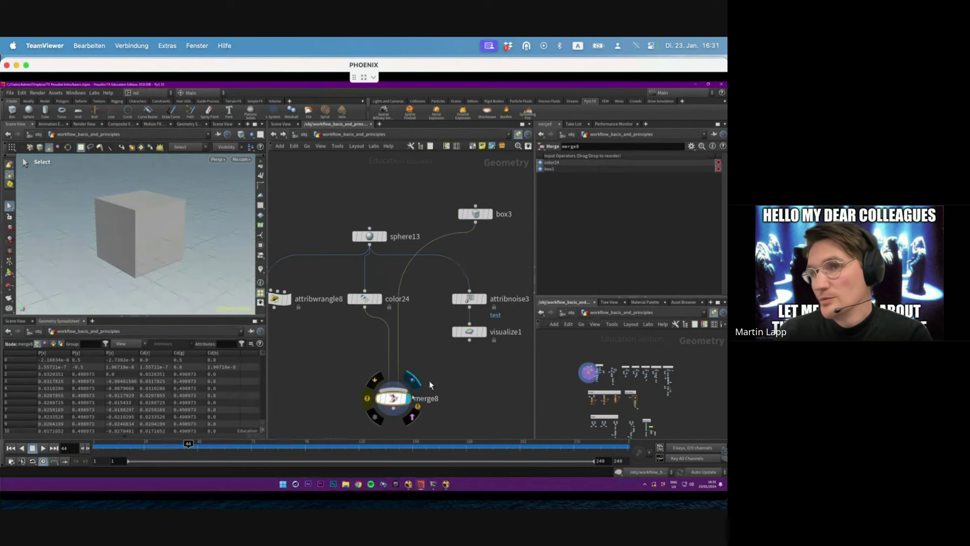
left_click_drag(393, 389, 471, 230)
Step: Move the box3 geometry about 2 units along X with its viewport handle, clear of the sphere
left_click(475, 214)
key("Return")
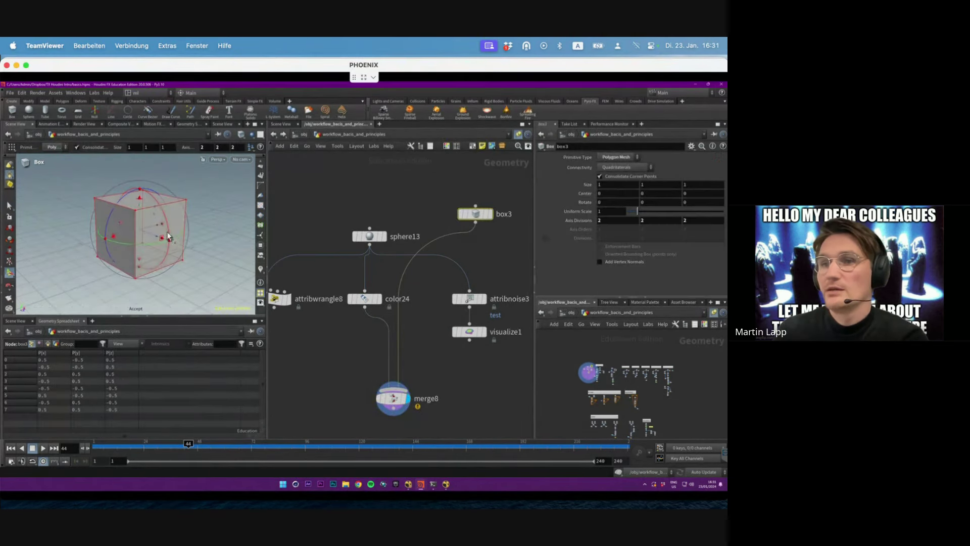
left_click_drag(159, 226, 25, 232)
Step: Check the merge8 node's warning in its node information, then delete the node
left_click_drag(435, 380, 353, 425)
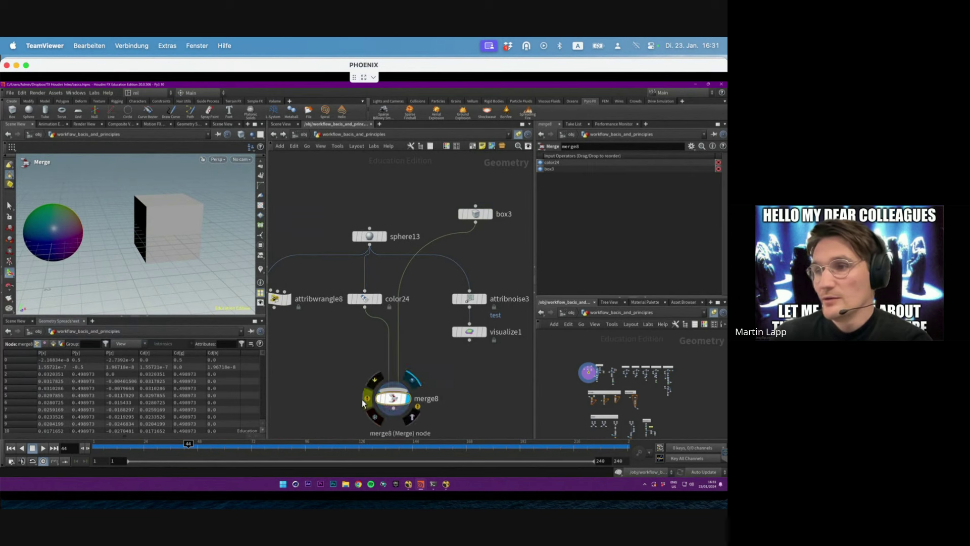
left_click(362, 399)
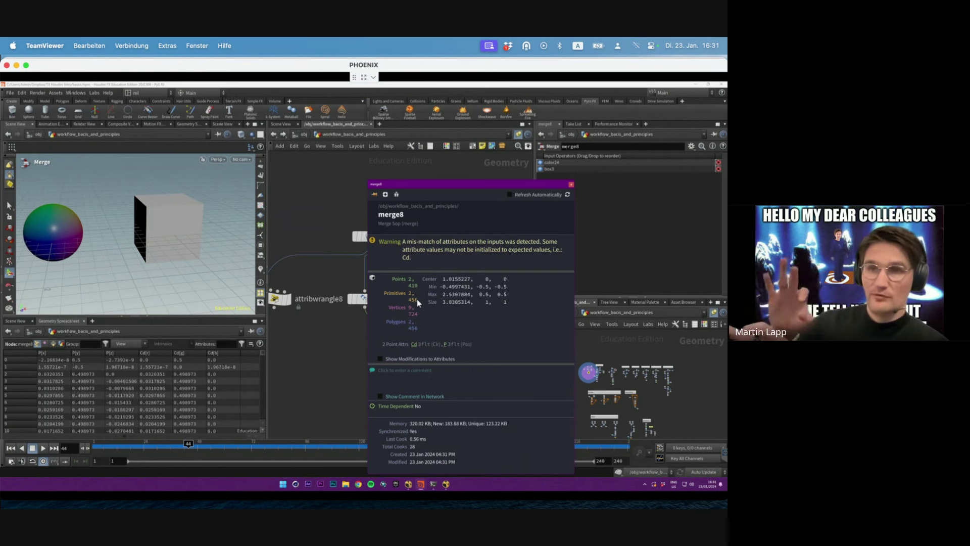
left_click(571, 184)
key("Delete")
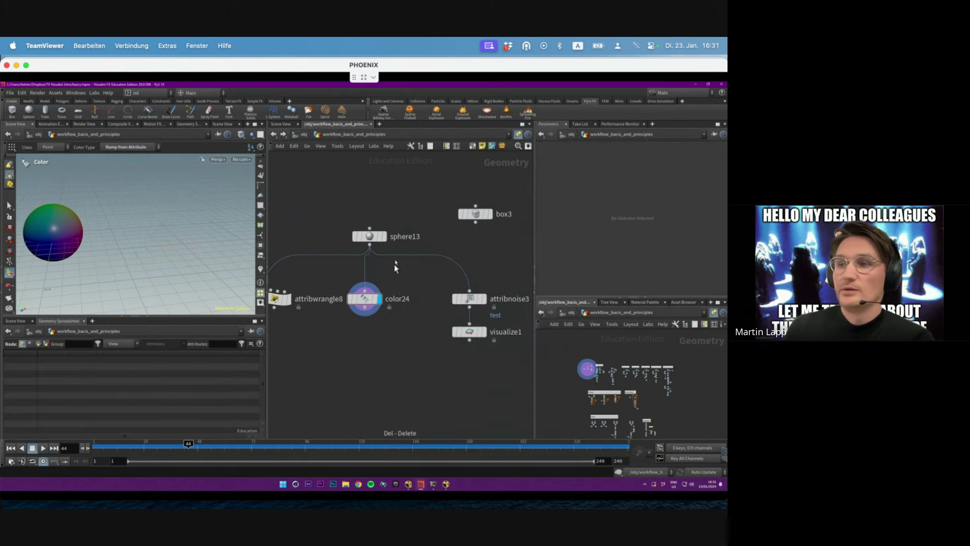
Step: Compare the color24 and sphere13 nodes by switching the display between them, ending on color24
left_click(378, 301)
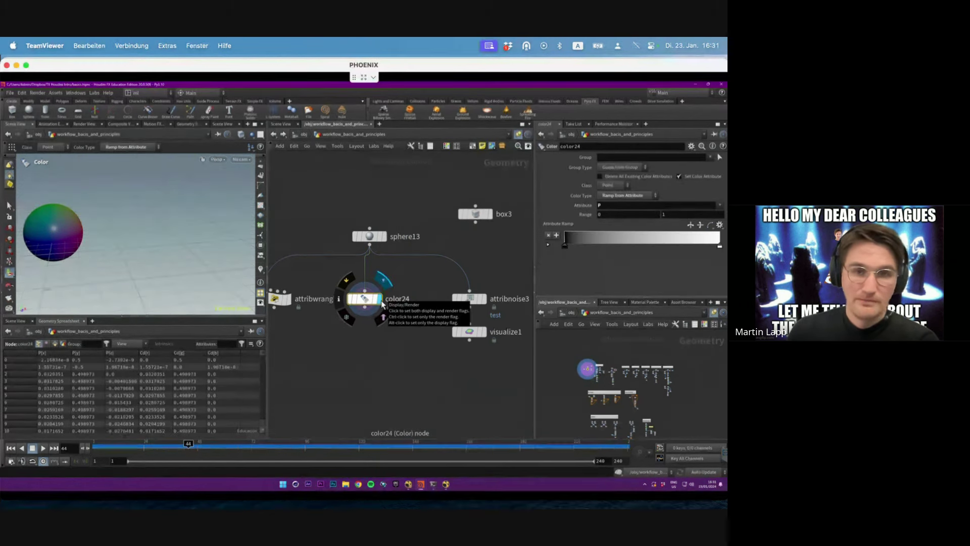
left_click(384, 236)
left_click(380, 301)
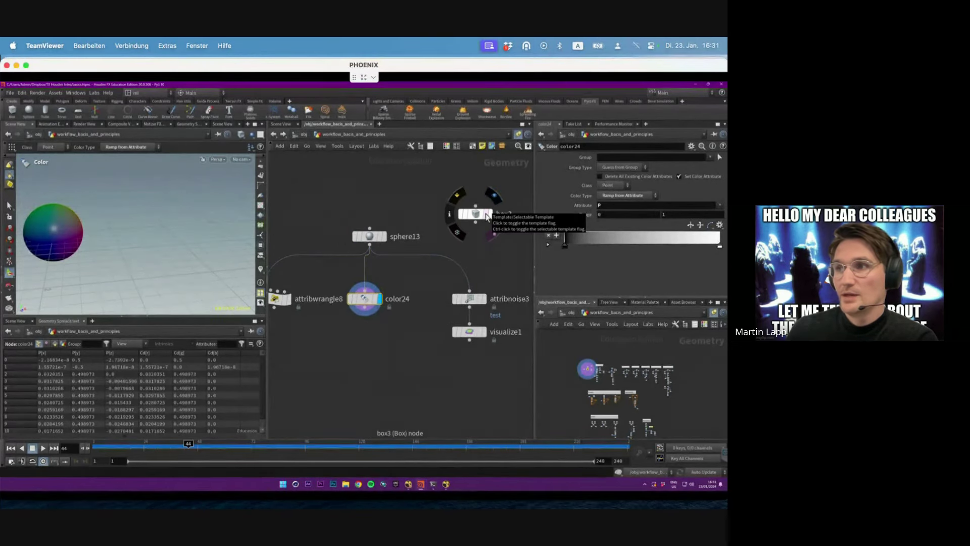
Step: Turn on the template flag of box3 and view the box beside the coloured sphere
left_click(488, 216)
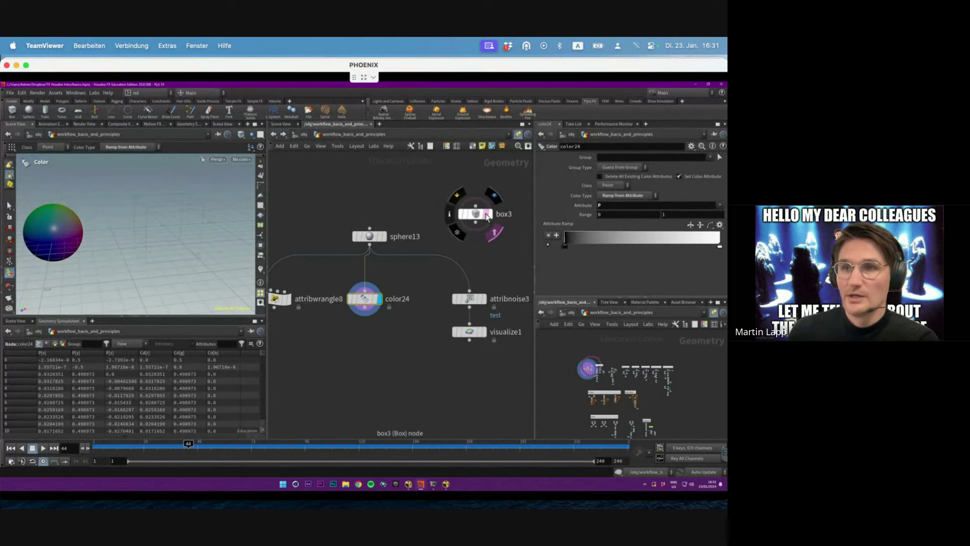
key("h")
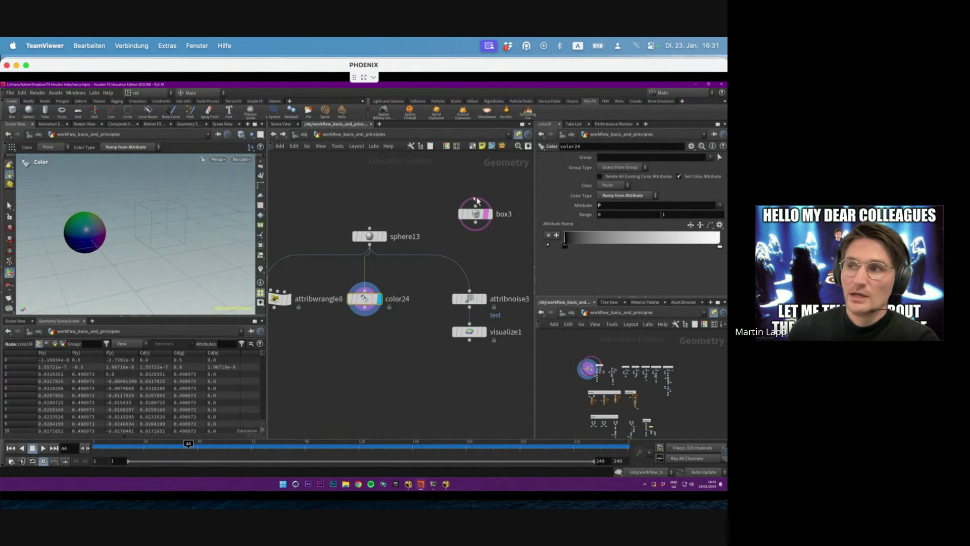
left_click(477, 201)
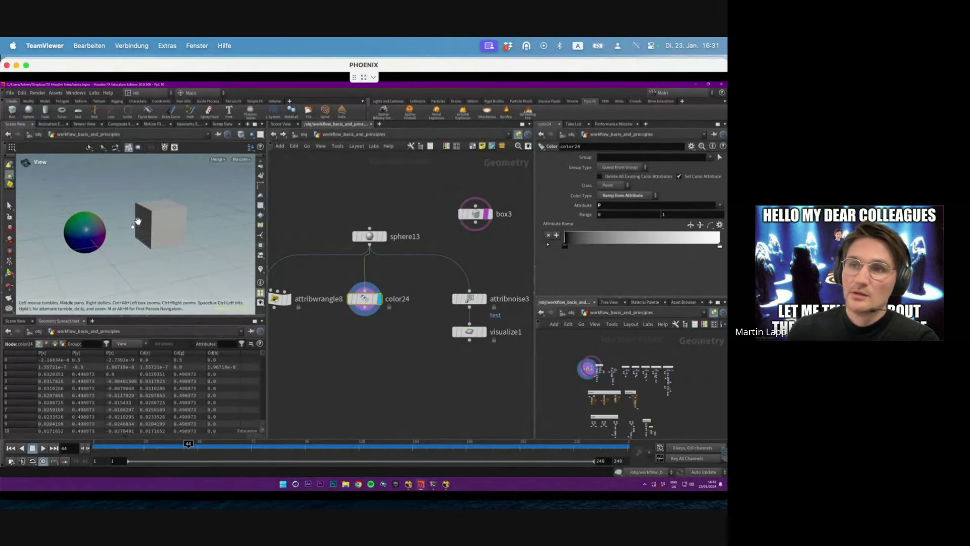
Step: Toggle the template flag of box3 off and on beside the coloured sphere, leaving it off
left_click_drag(138, 221, 146, 224)
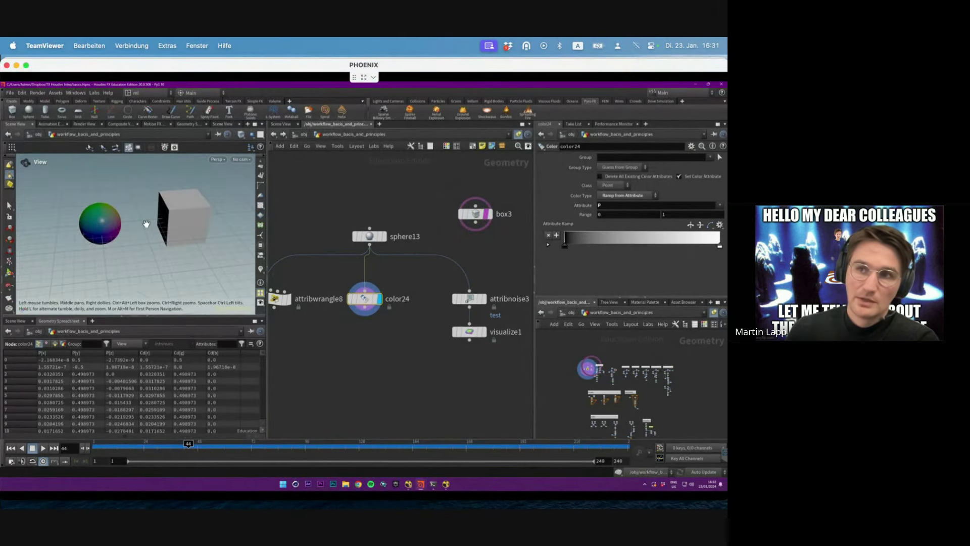
key("Return")
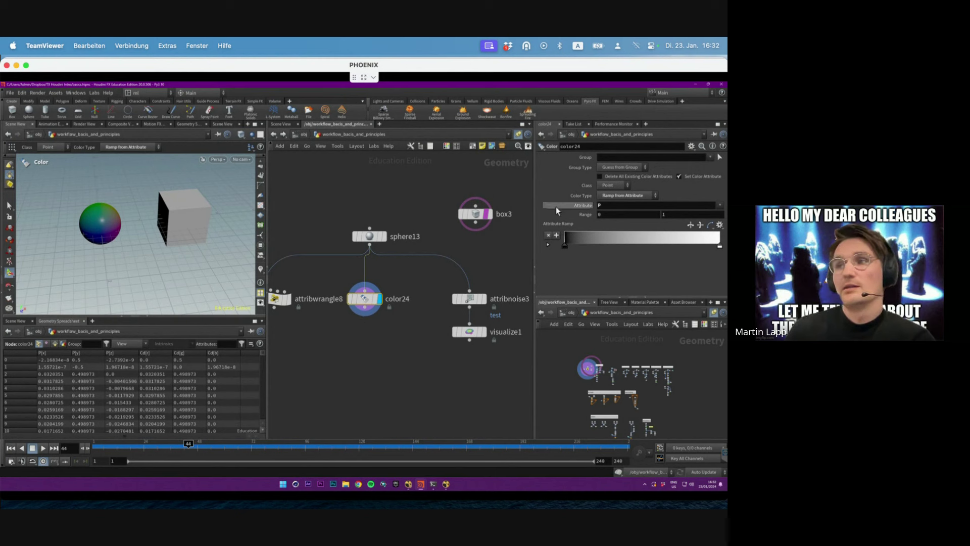
left_click(485, 217)
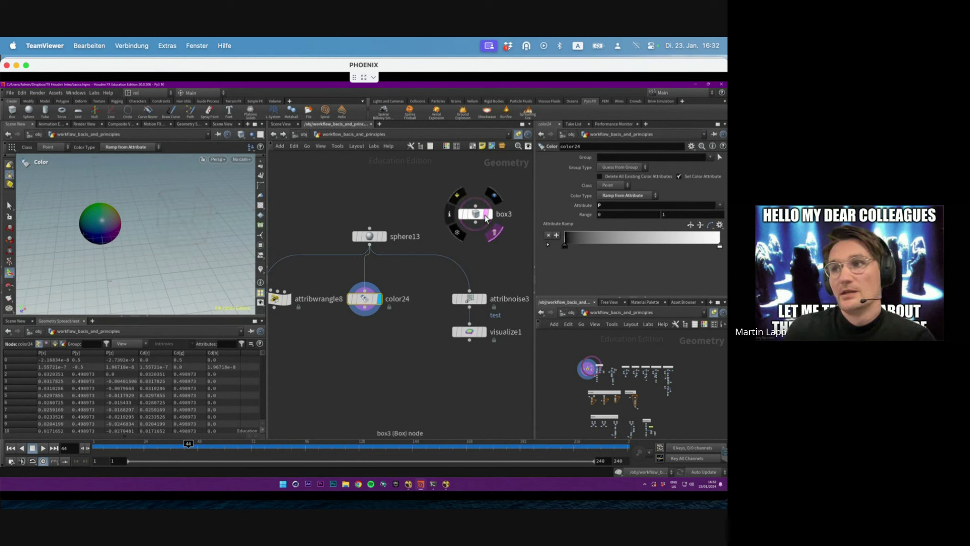
left_click(487, 217)
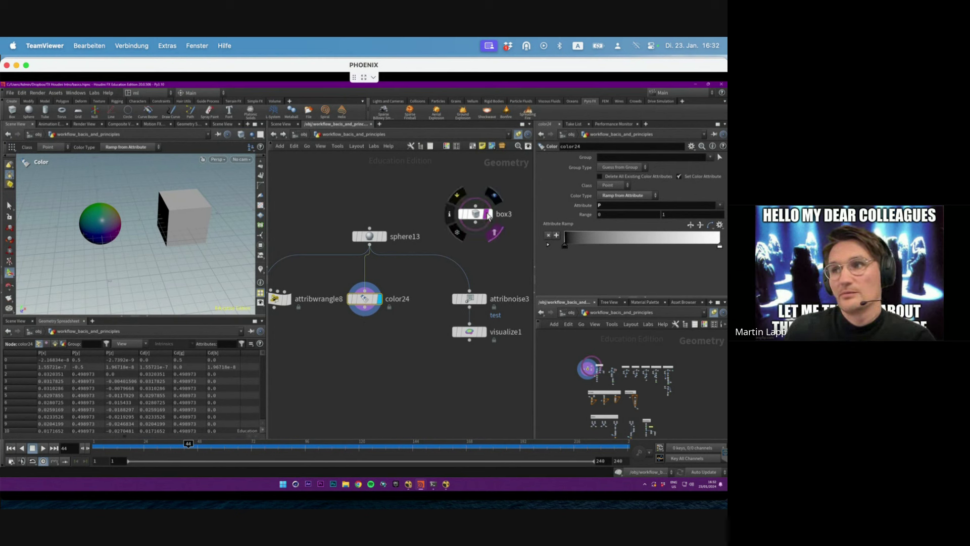
left_click(491, 214)
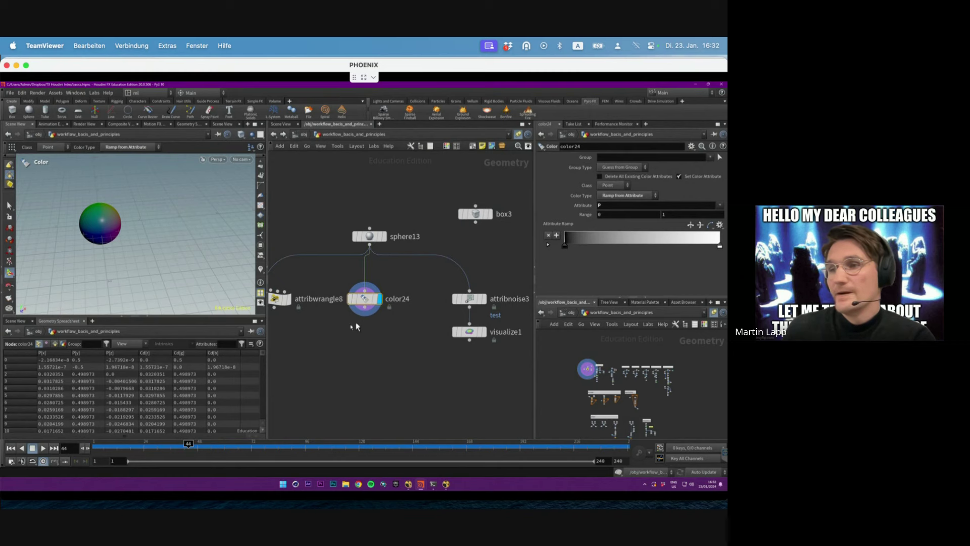
Step: Align the color24 node beneath sphere13 and turn on its lock flag
left_click_drag(365, 299, 370, 309)
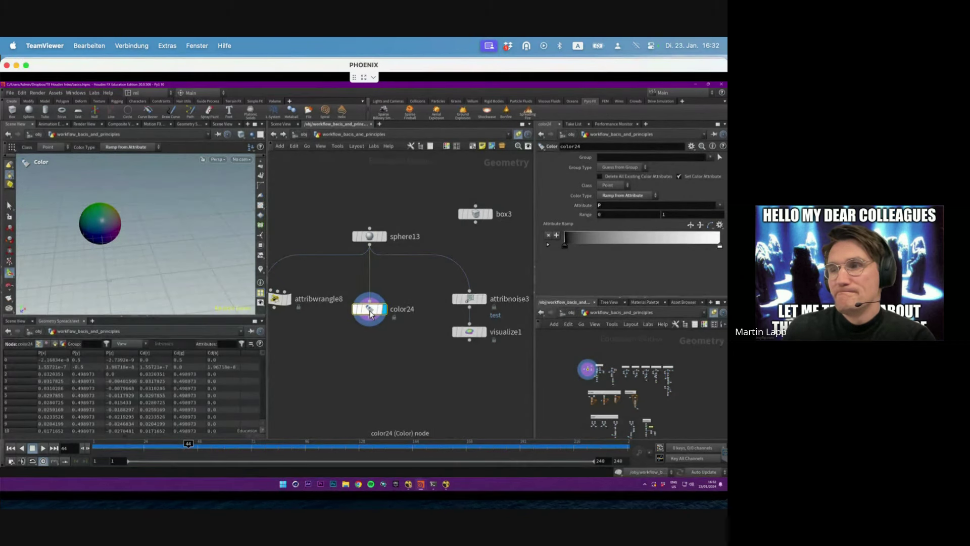
mouse_move(363, 313)
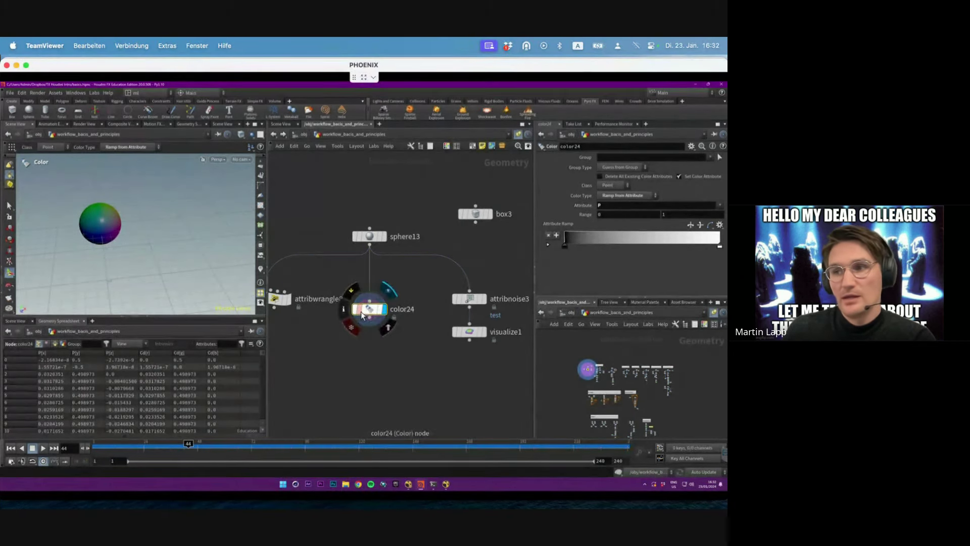
scroll(363, 313, "up", 3)
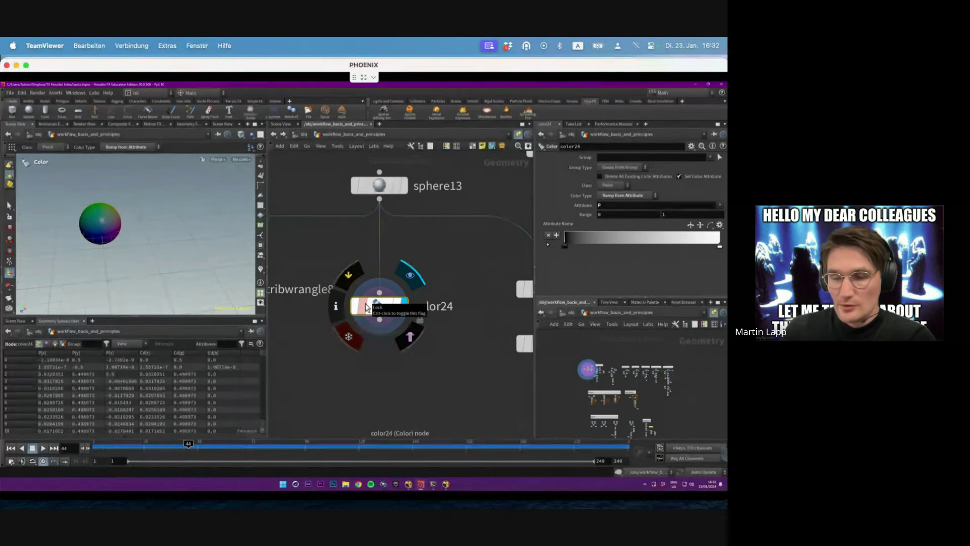
left_click(349, 337)
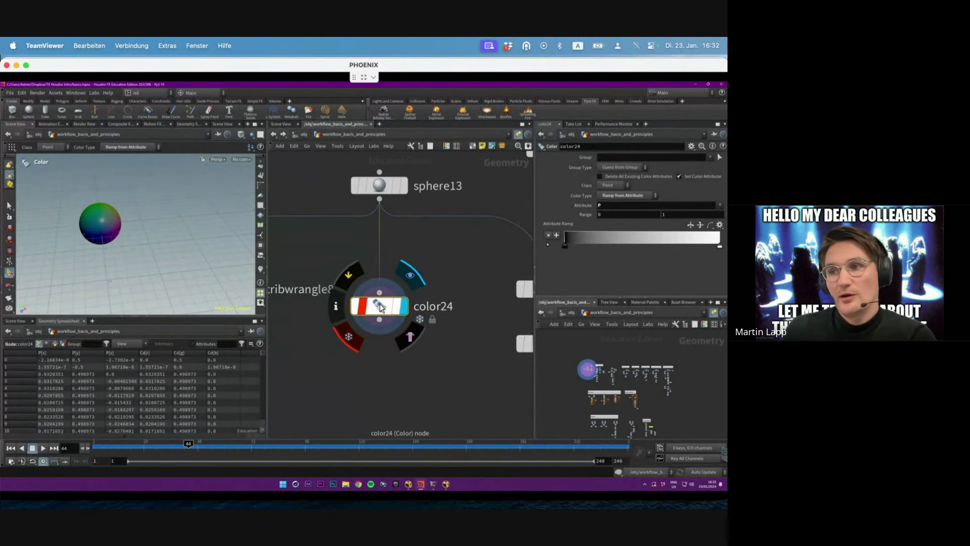
left_click_drag(380, 307, 380, 309)
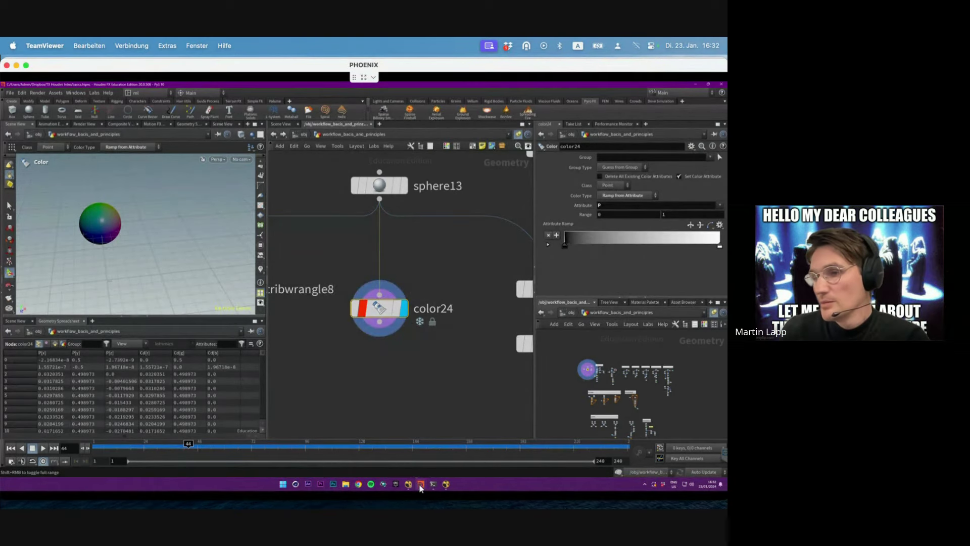
Step: Switch to the Houdini session with the water_sim network and view the water surface from several angles
mouse_move(421, 484)
left_click(383, 460)
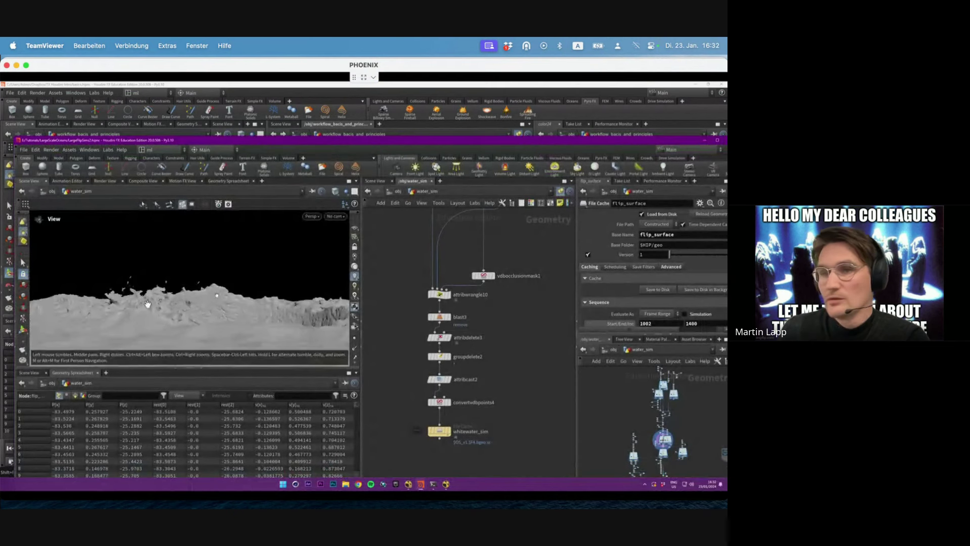
left_click_drag(148, 304, 323, 263)
left_click(355, 192)
left_click(376, 212)
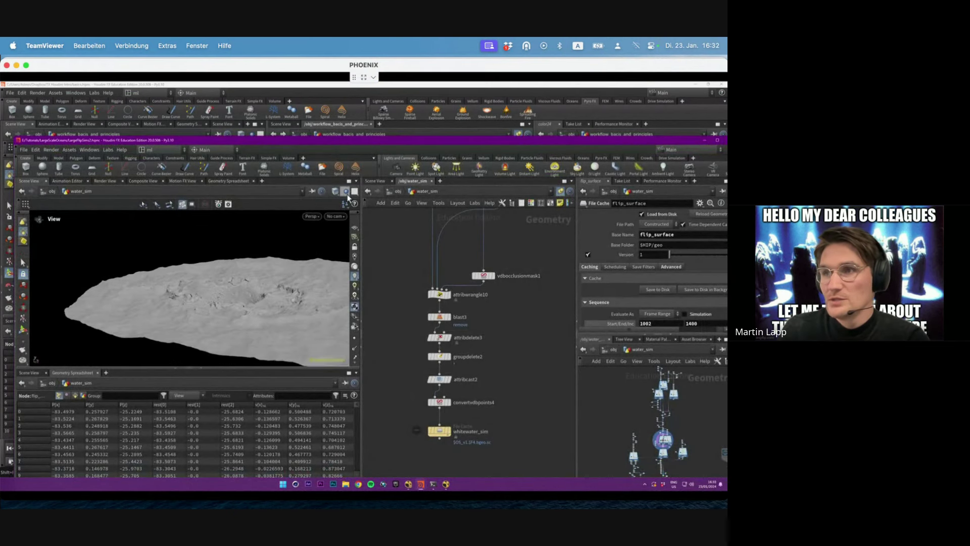
left_click_drag(243, 289, 235, 291)
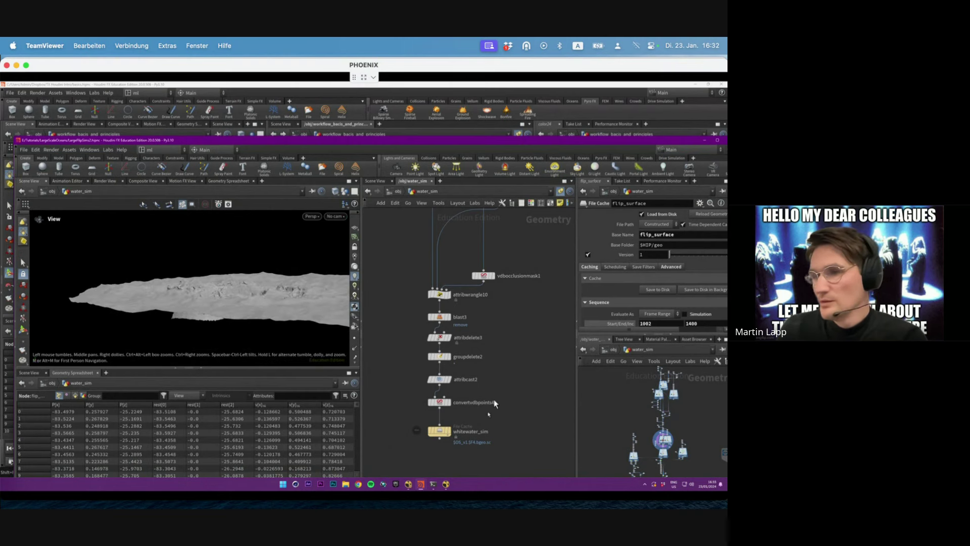
Step: Examine the flip_surface file cache in the water_sim network and select the groupdelete1 node feeding it to inspect the upstream chain
scroll(494, 400, "down", 5)
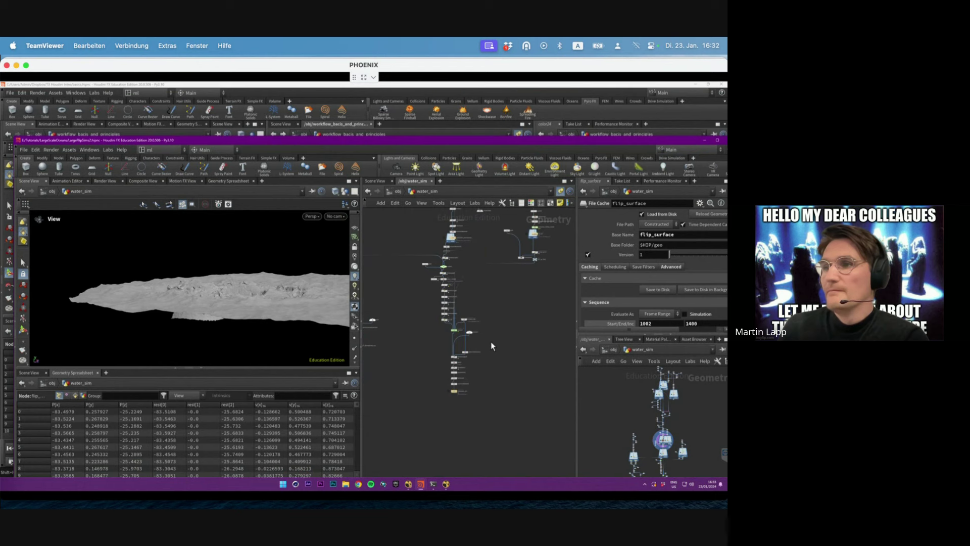
scroll(460, 328, "up", 8)
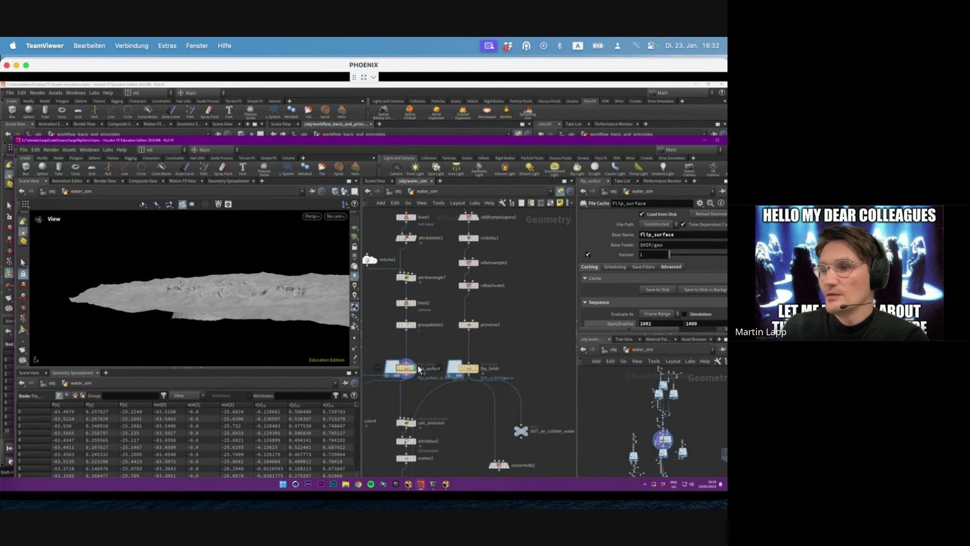
scroll(419, 369, "up", 3)
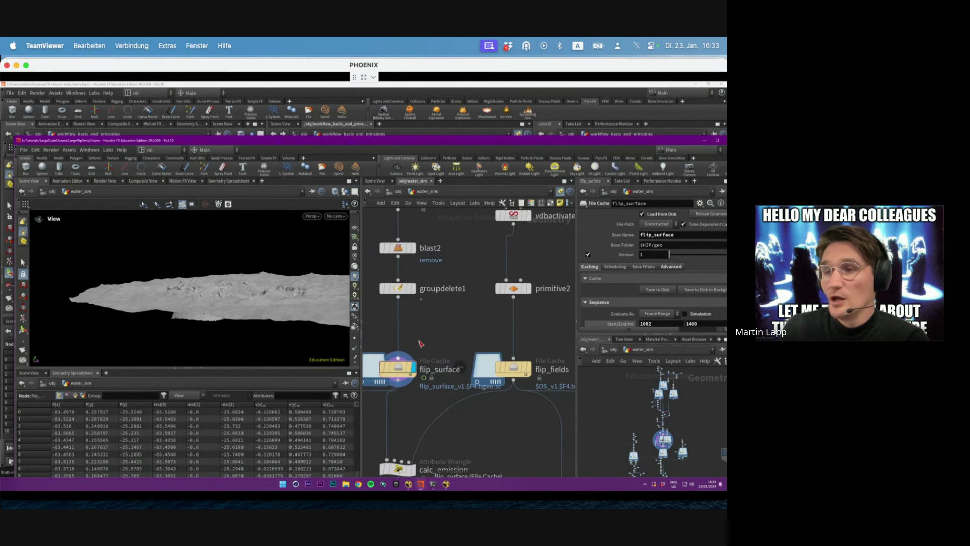
middle_click_drag(389, 295, 397, 312)
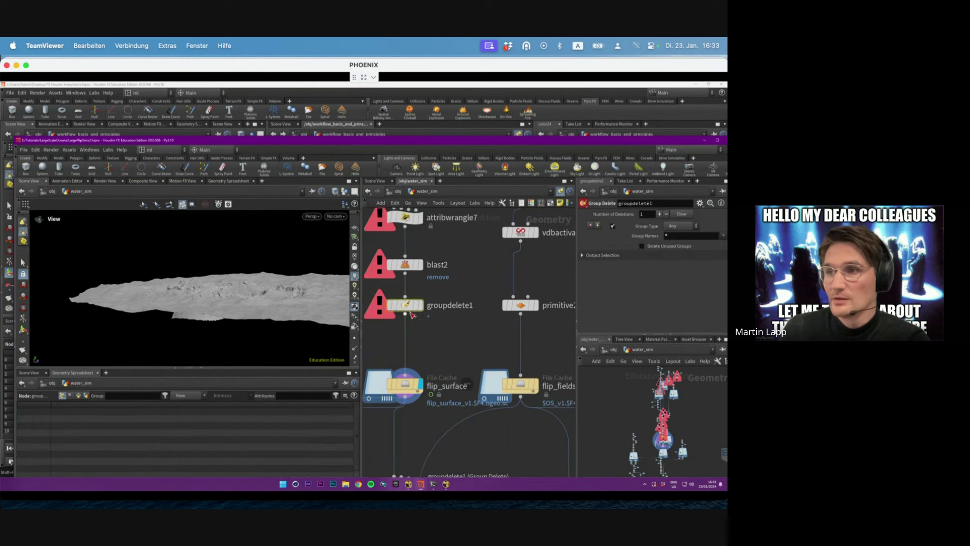
left_click(397, 312)
scroll(397, 312, "down", 2)
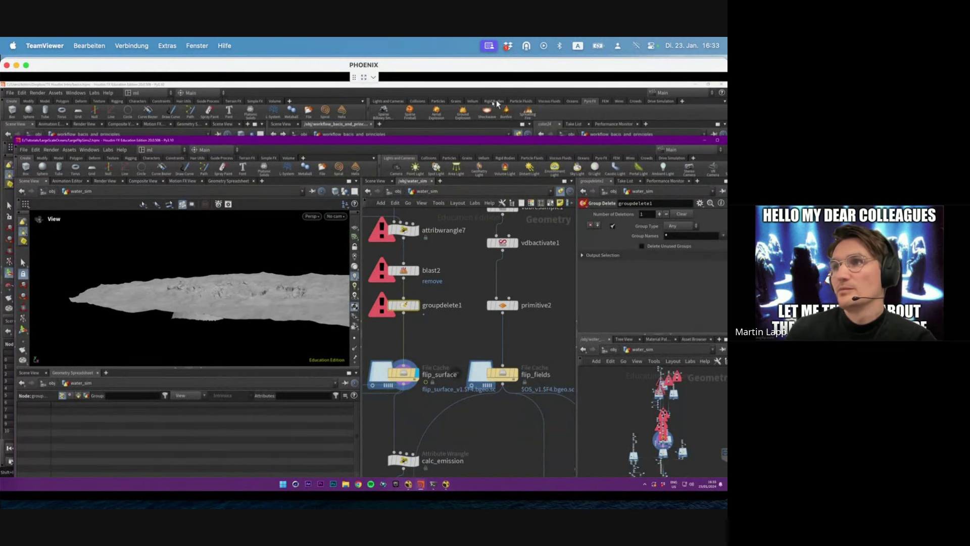
Step: Return to the workflow_bacis_and_principles scene and toggle color24's lock flag, discarding the locked changes and leaving the node unlocked
left_click(510, 90)
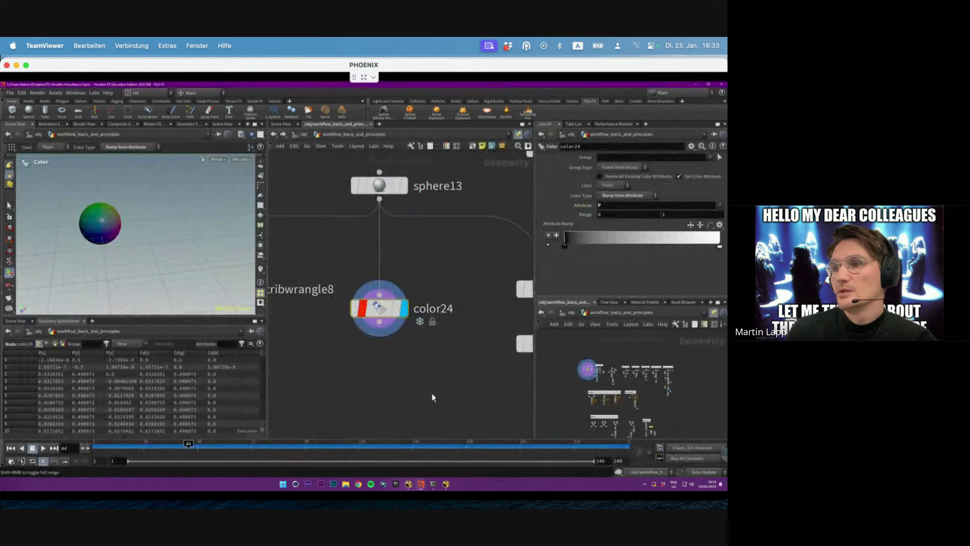
left_click(363, 306)
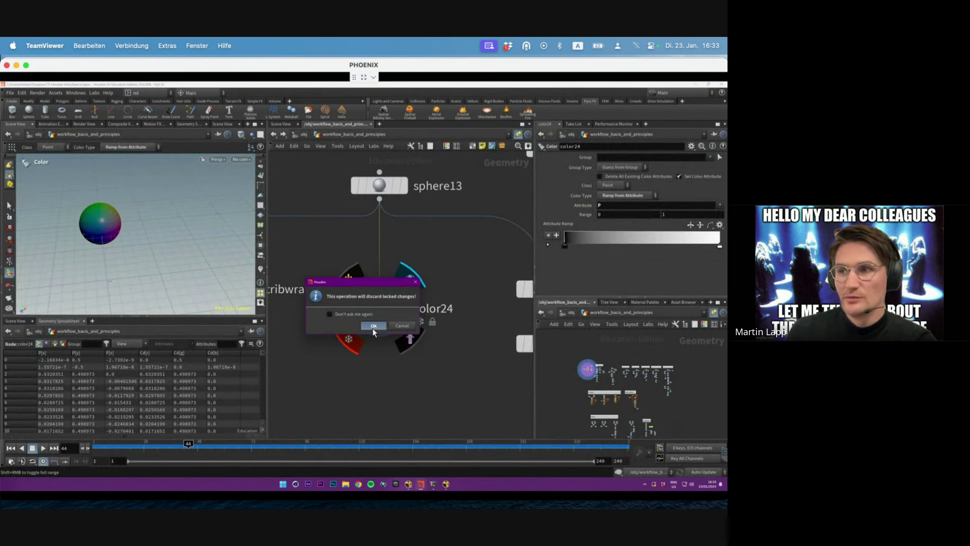
left_click(373, 327)
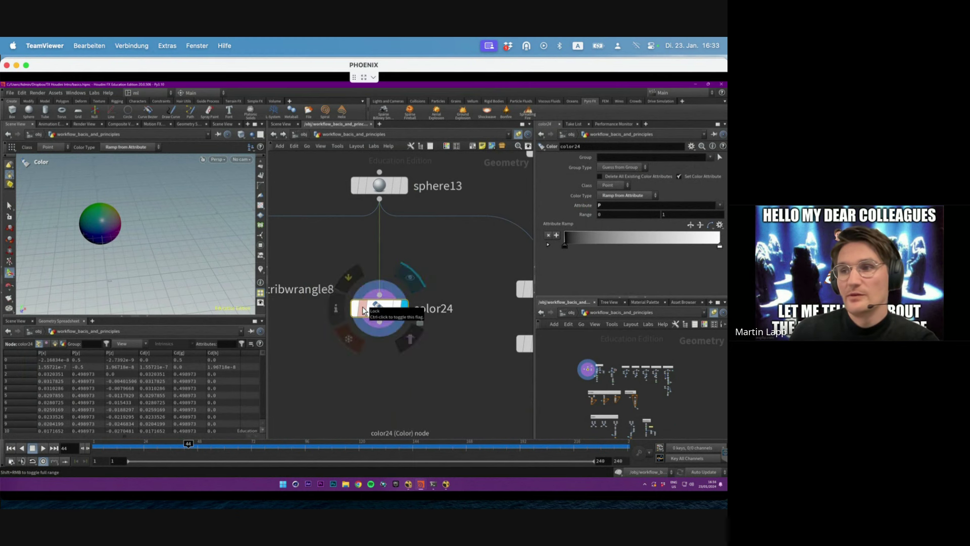
left_click(363, 309)
left_click(364, 309)
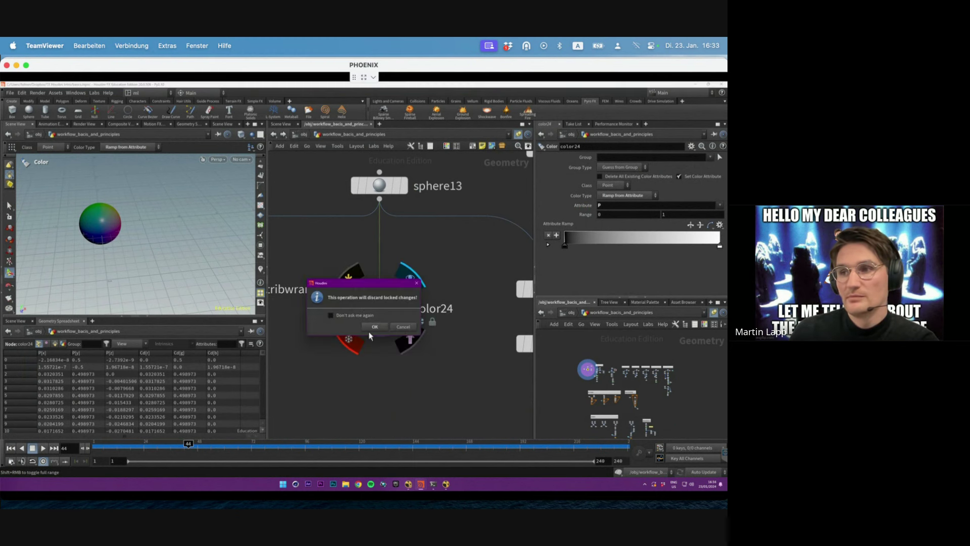
left_click(371, 332)
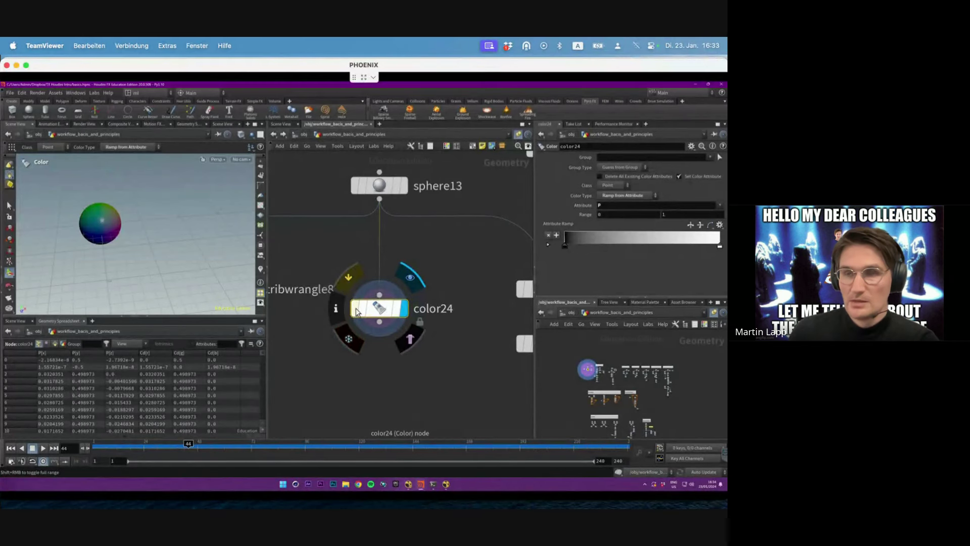
Step: Compare the sphere with and without its colouring by toggling color24's bypass flag, leaving the node active
key("Escape")
scroll(146, 193, "up", 3)
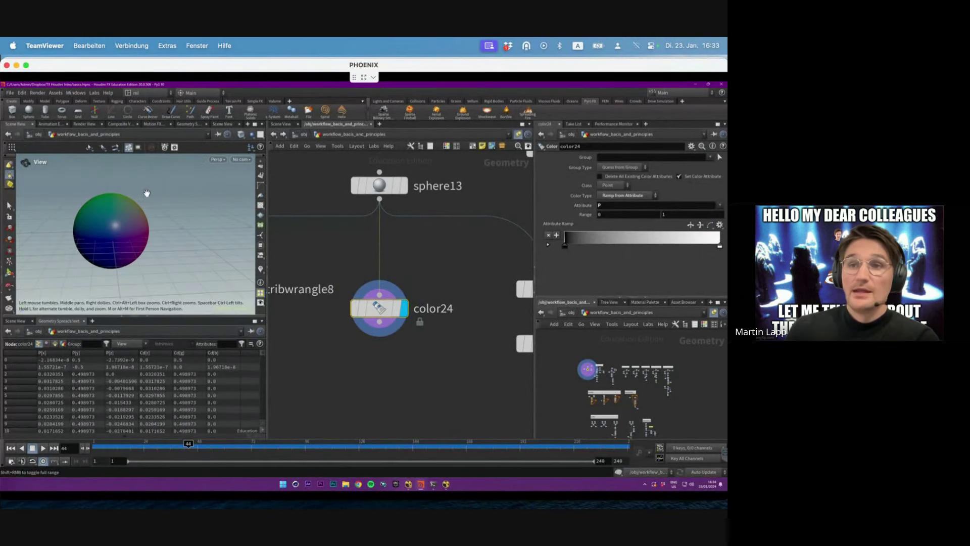
left_click(355, 307)
left_click(356, 307)
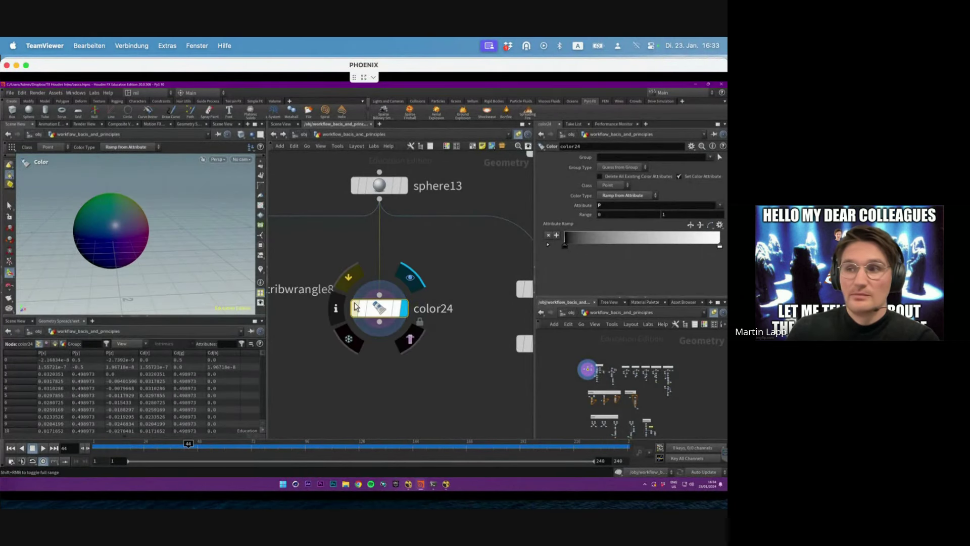
left_click(355, 307)
left_click(355, 306)
middle_click(371, 319)
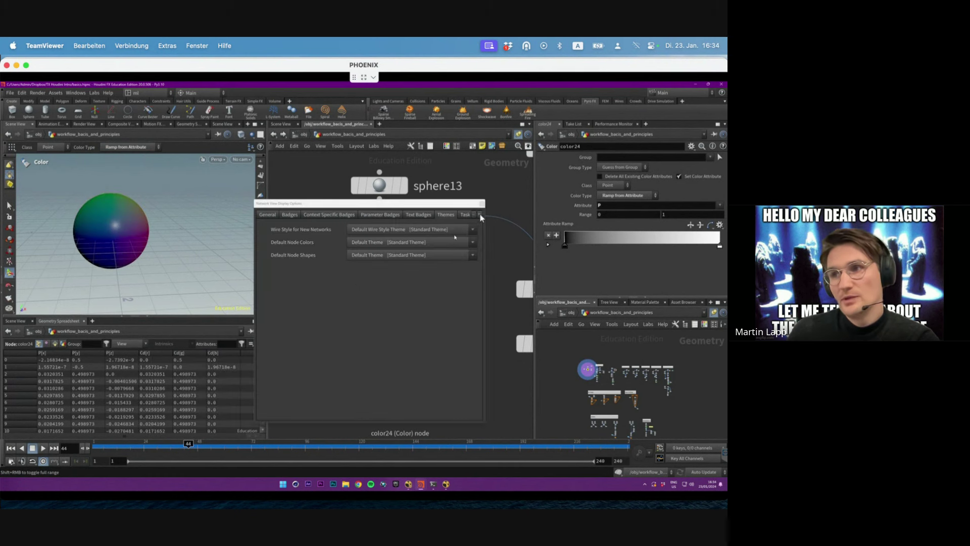
key("d")
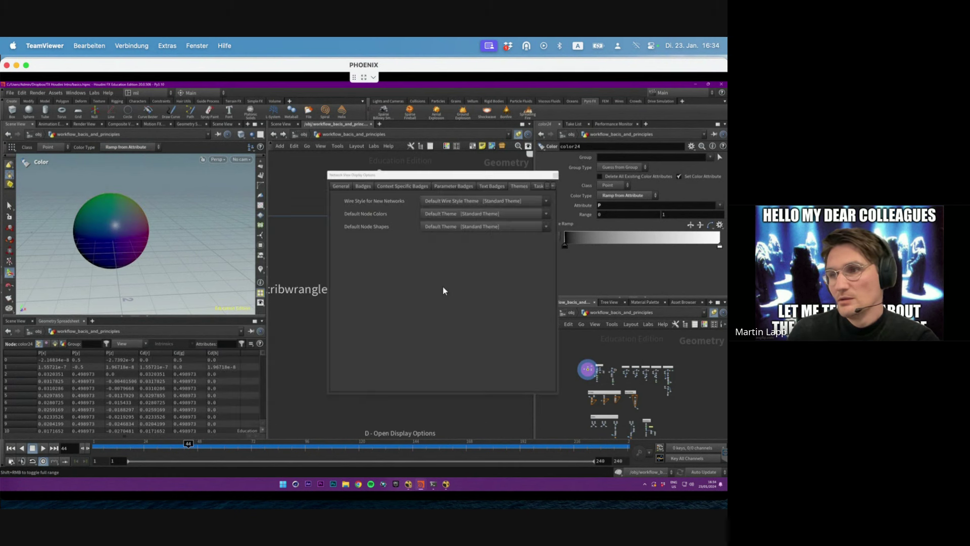
left_click(556, 175)
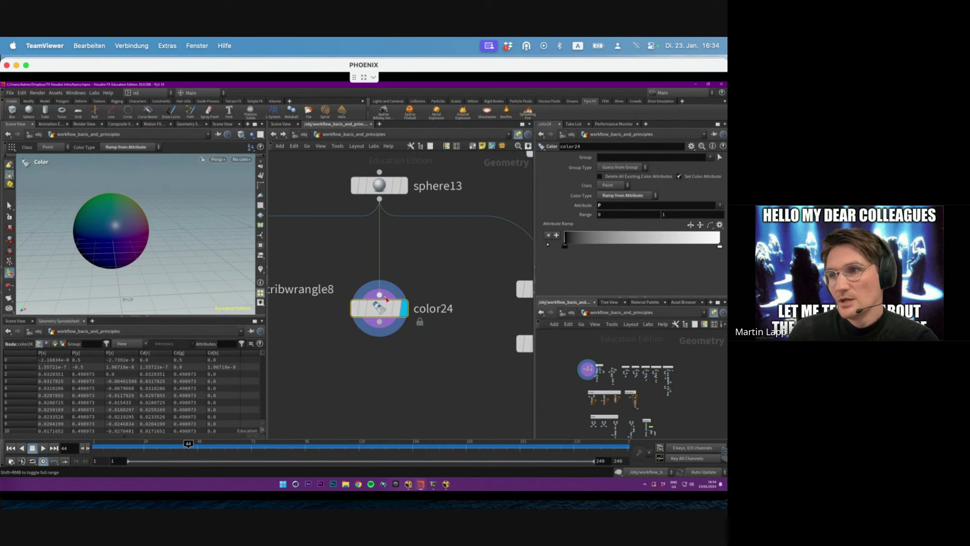
mouse_move(348, 288)
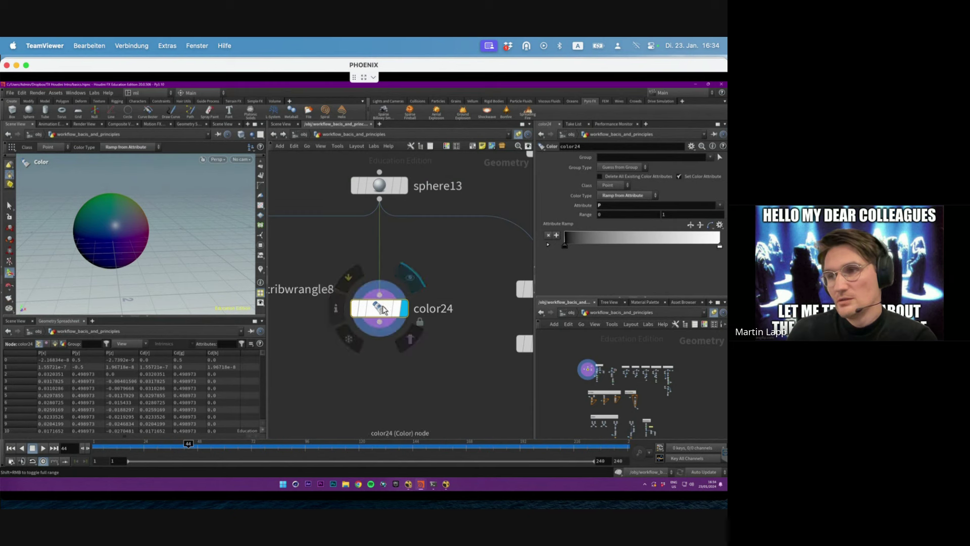
key("ctrl+space")
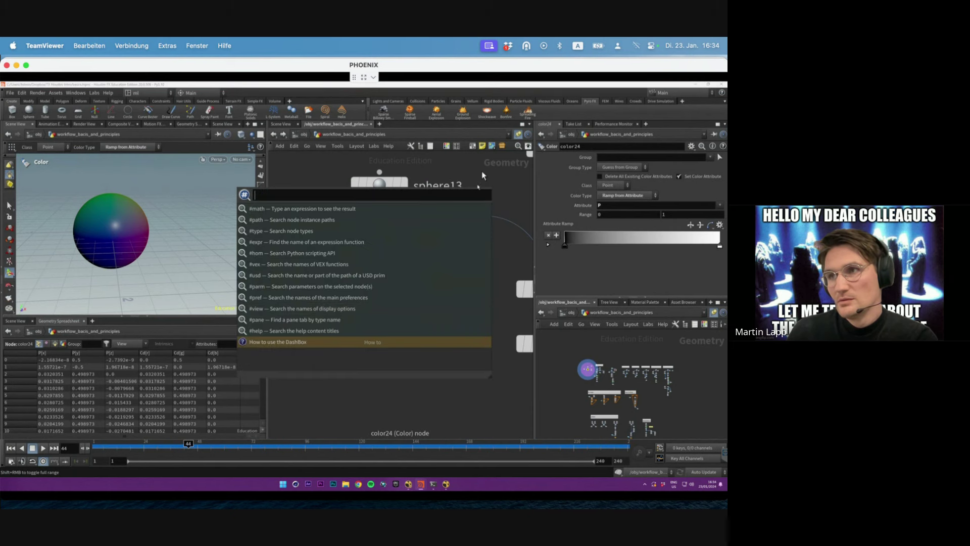
key("Escape")
key("ctrl+space")
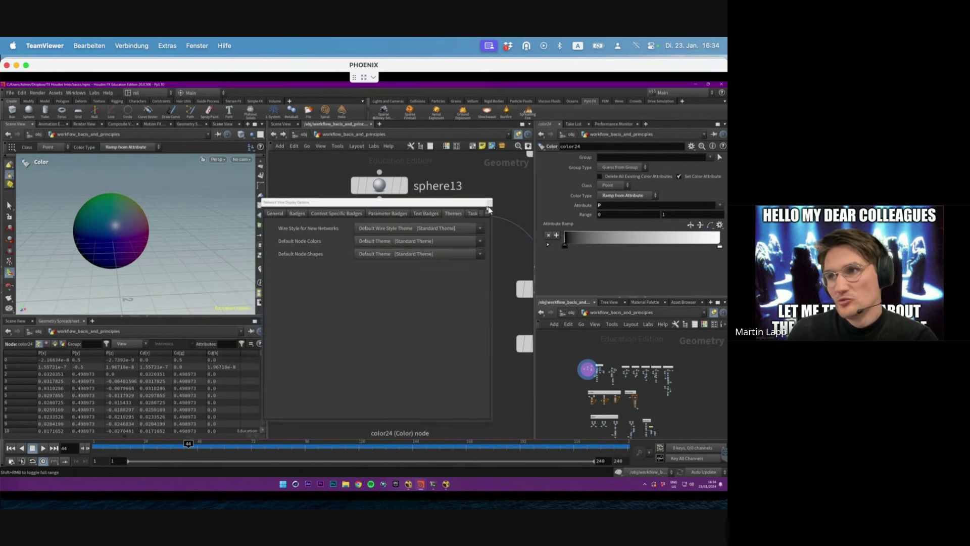
key("Escape")
left_click(361, 311)
key("d")
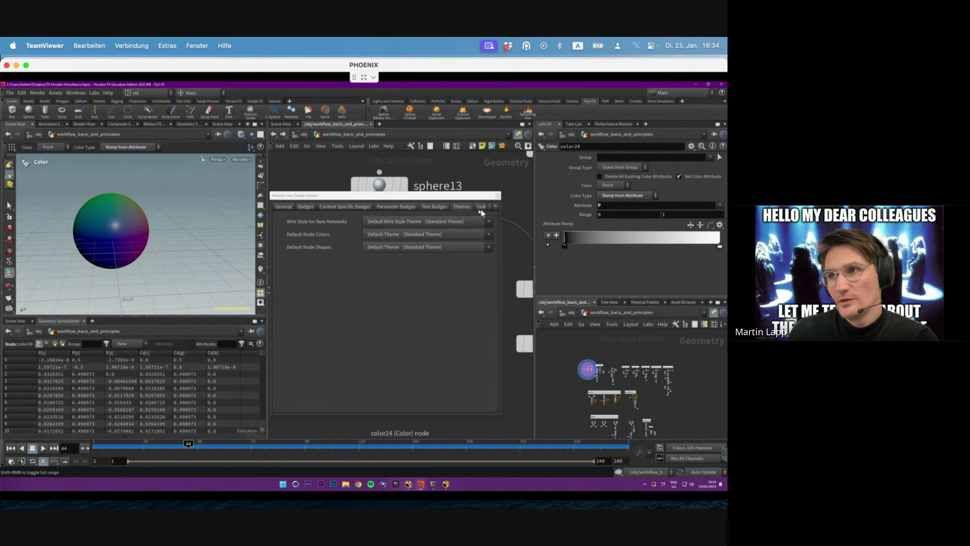
left_click(498, 195)
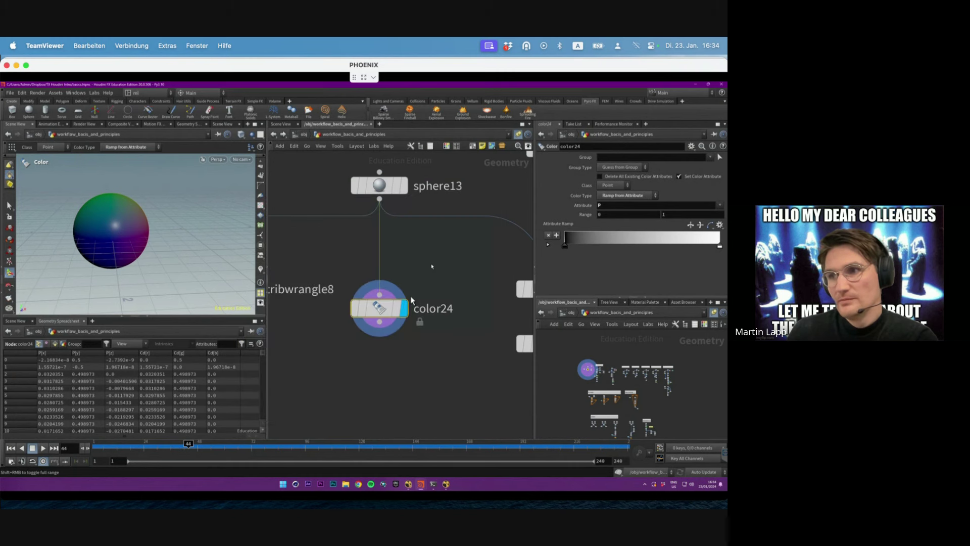
Step: Toggle the bypass flag of color24, leaving the node bypassed so the sphere displays without its colour
left_click(357, 309)
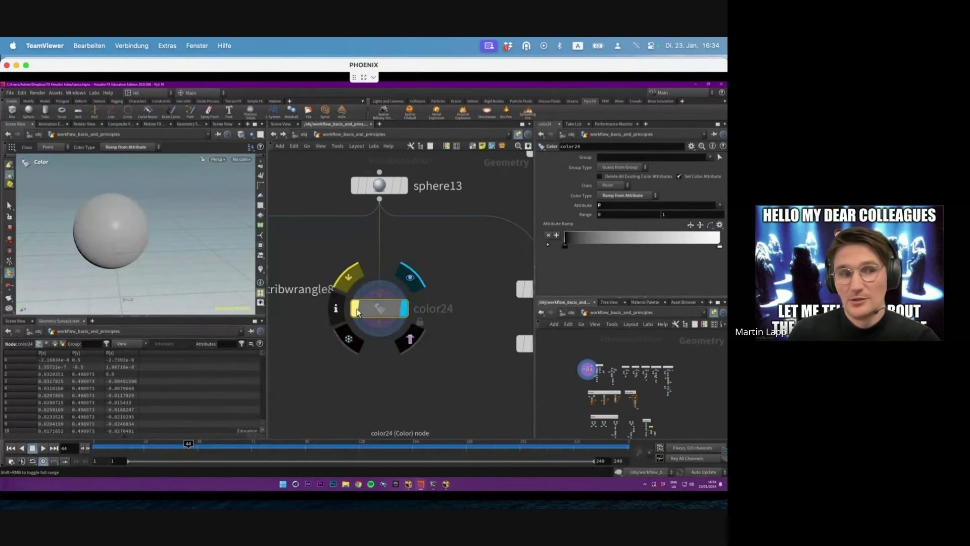
left_click(357, 309)
left_click(356, 309)
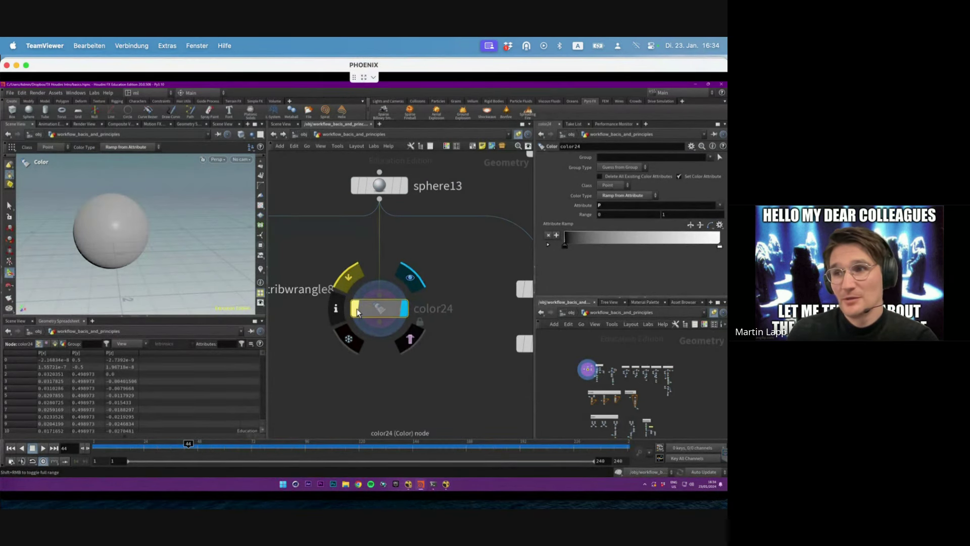
Step: Compare the sphere with and without its colour by repeatedly toggling color24's bypass flag, leaving the node active
left_click(356, 309)
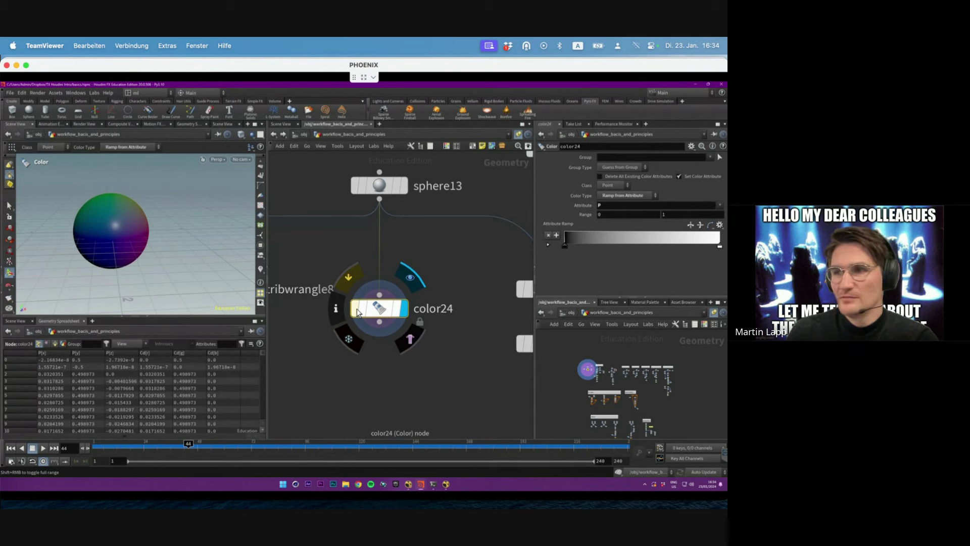
right_click(356, 310)
key("Escape")
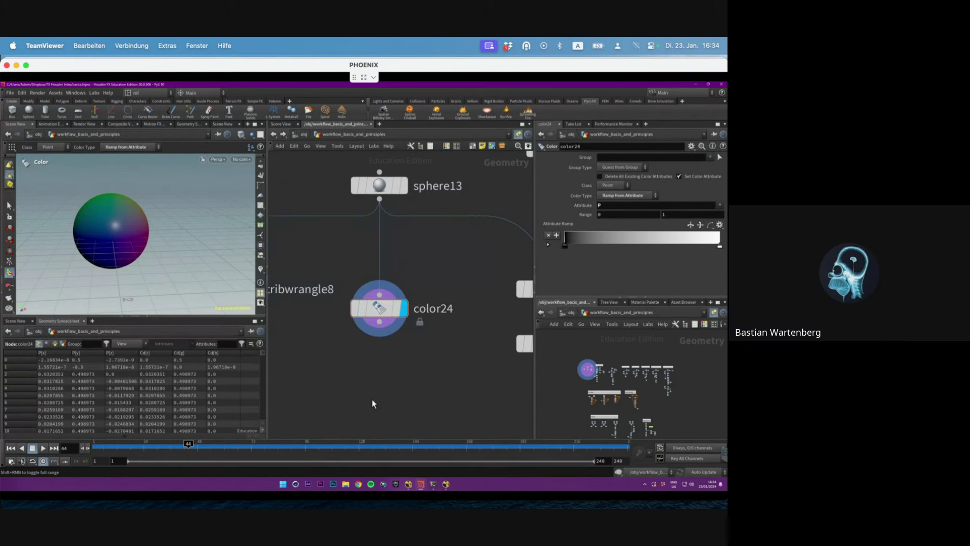
key("b")
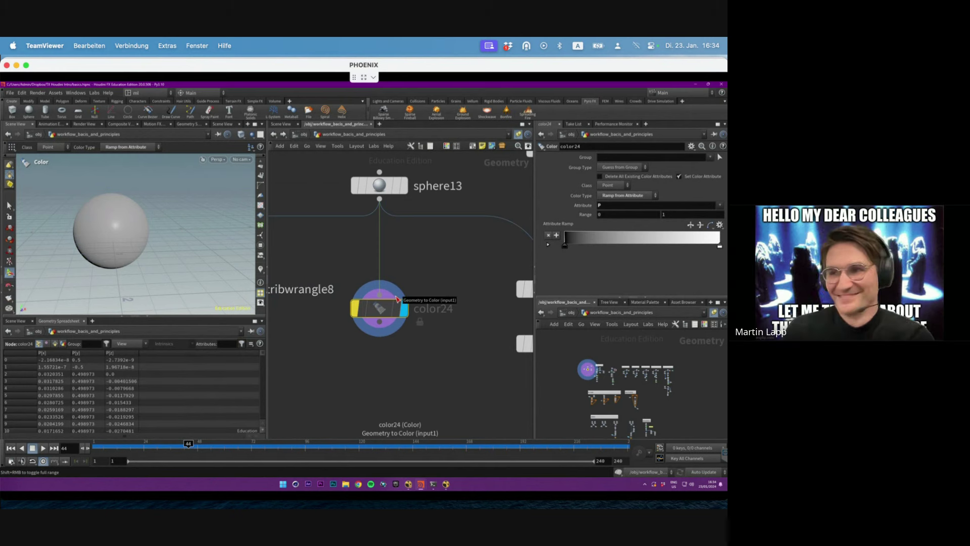
left_click(355, 309)
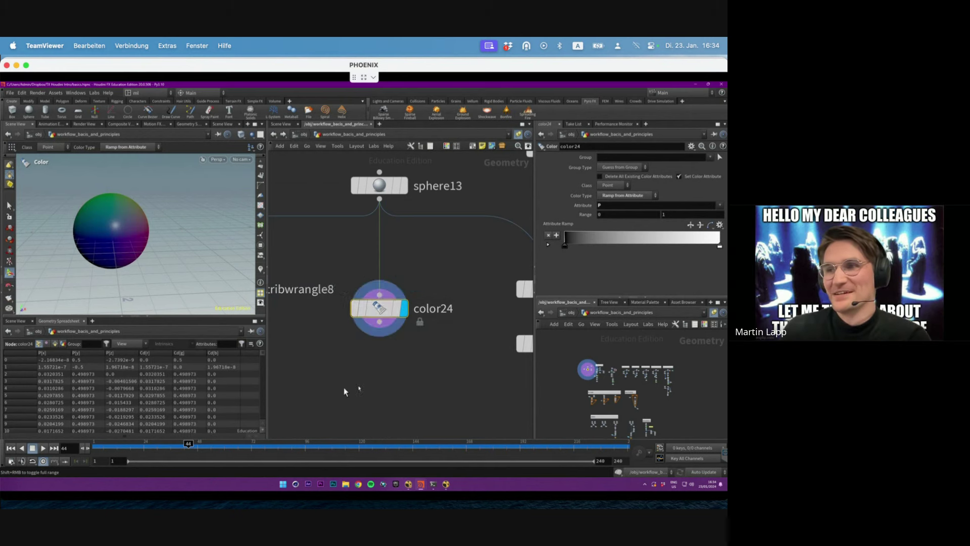
left_click(357, 312)
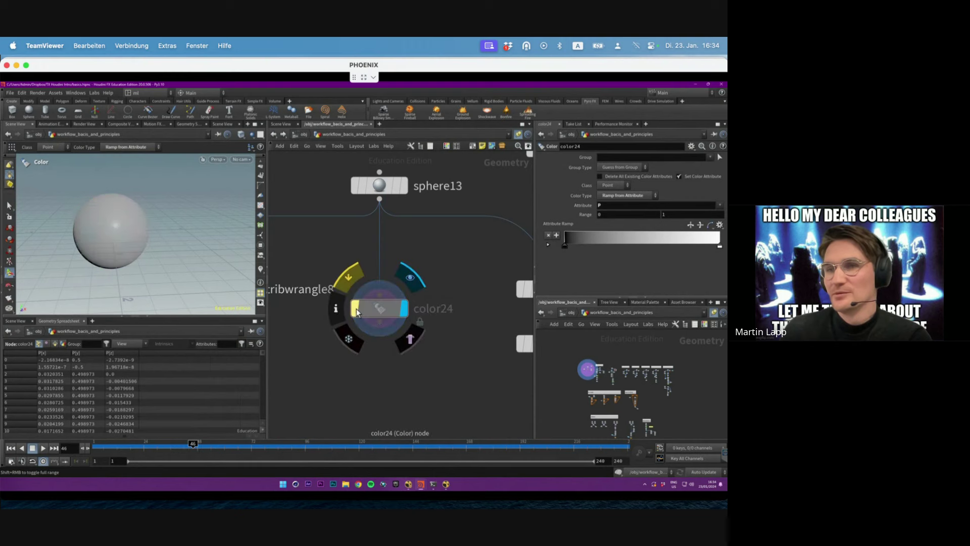
left_click(356, 312)
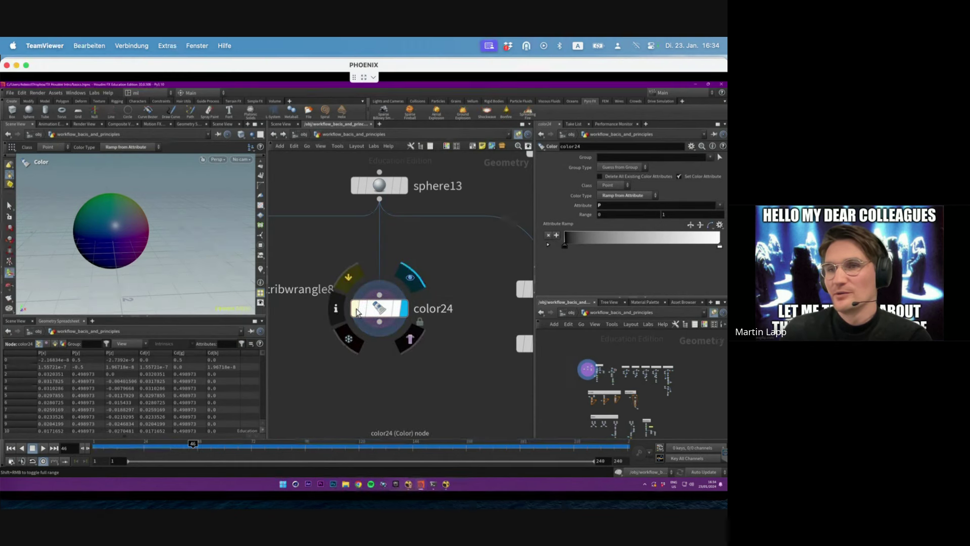
left_click(362, 187)
left_click(362, 187)
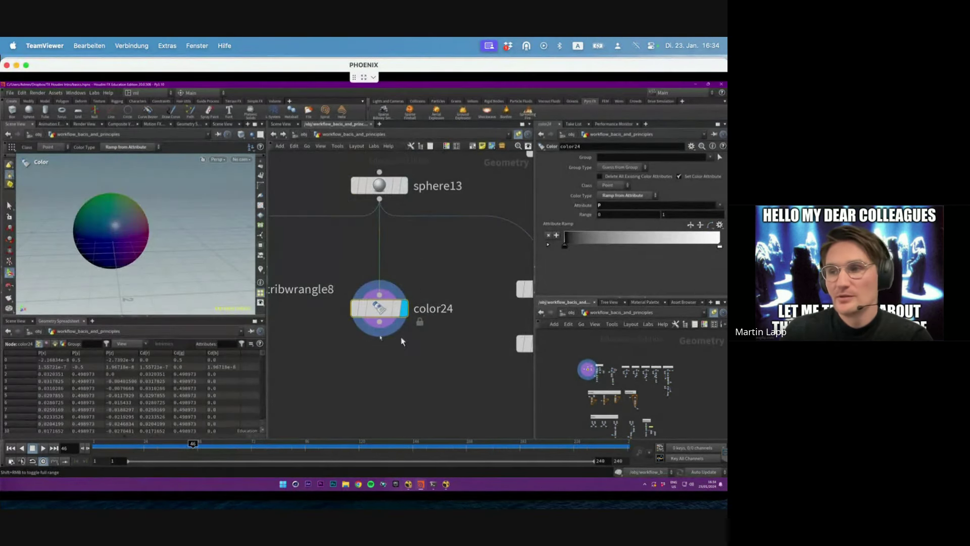
scroll(384, 342, "down", 2)
mouse_move(388, 321)
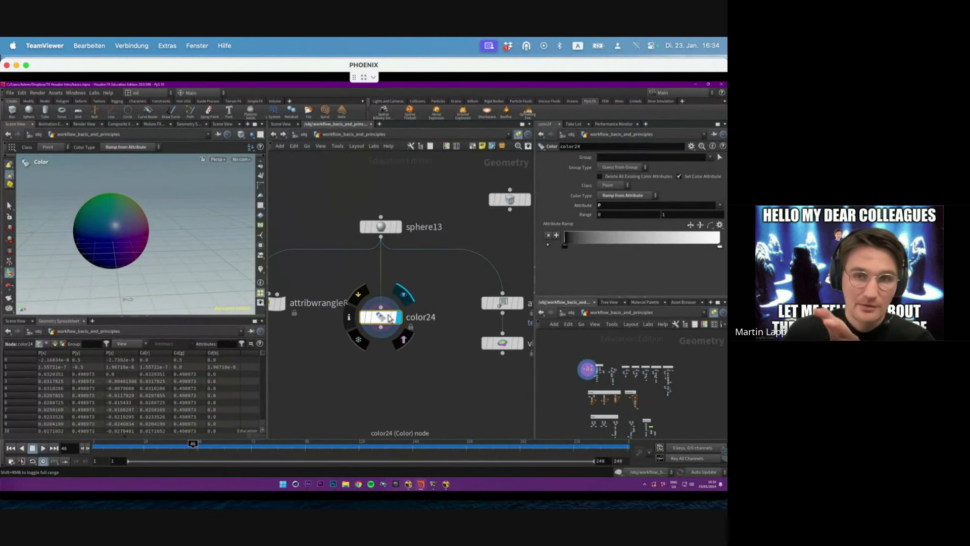
left_click(362, 318)
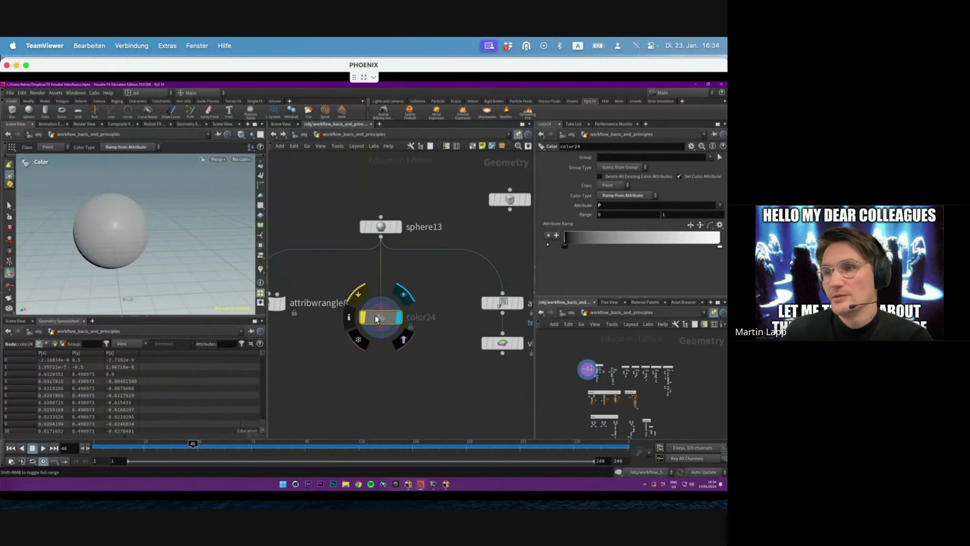
left_click(363, 317)
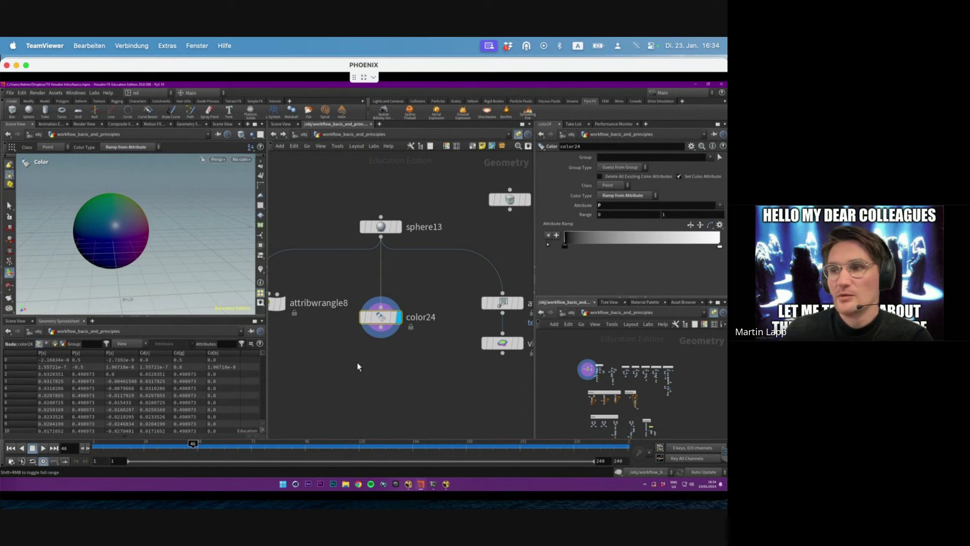
Step: Select sphere13, display it instead of color24, and switch the viewport to the Select tool
left_click(377, 226)
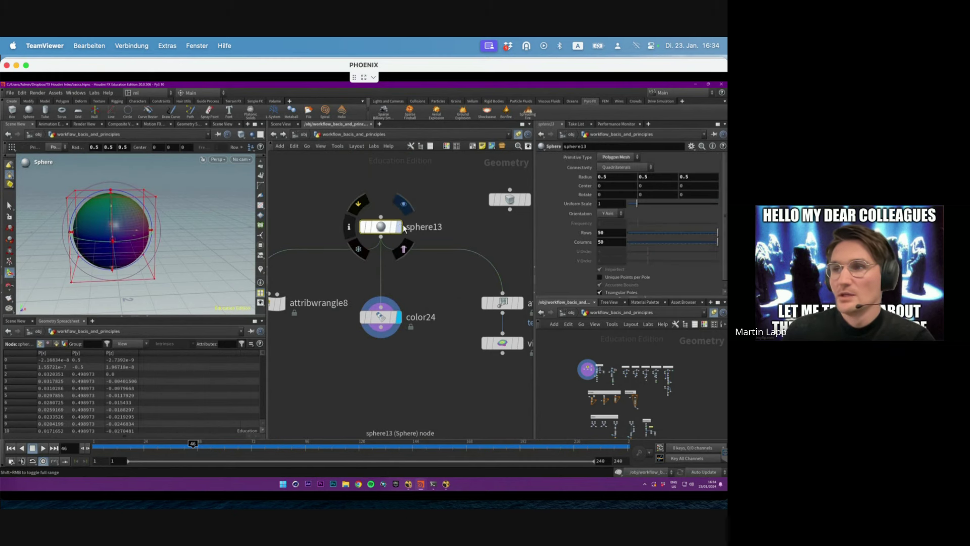
left_click(399, 226)
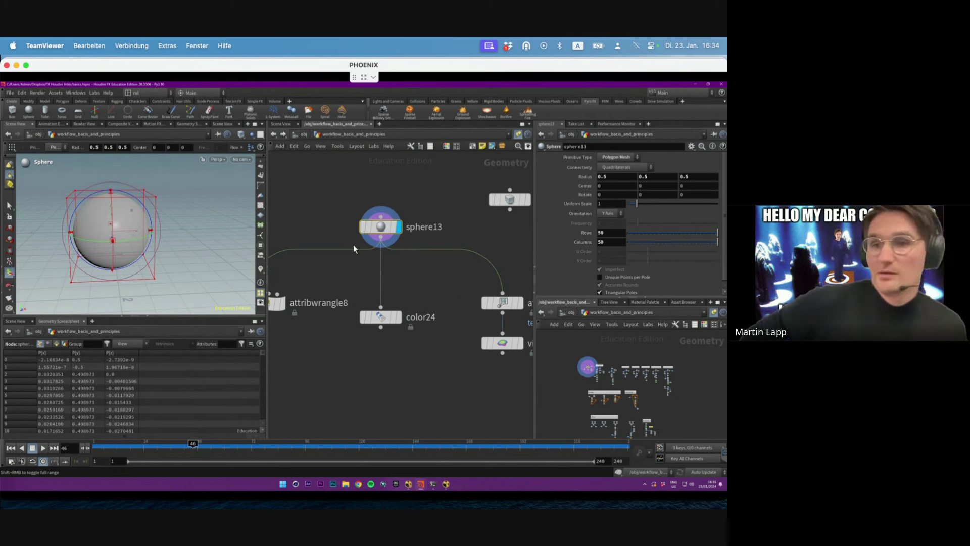
left_click(9, 207)
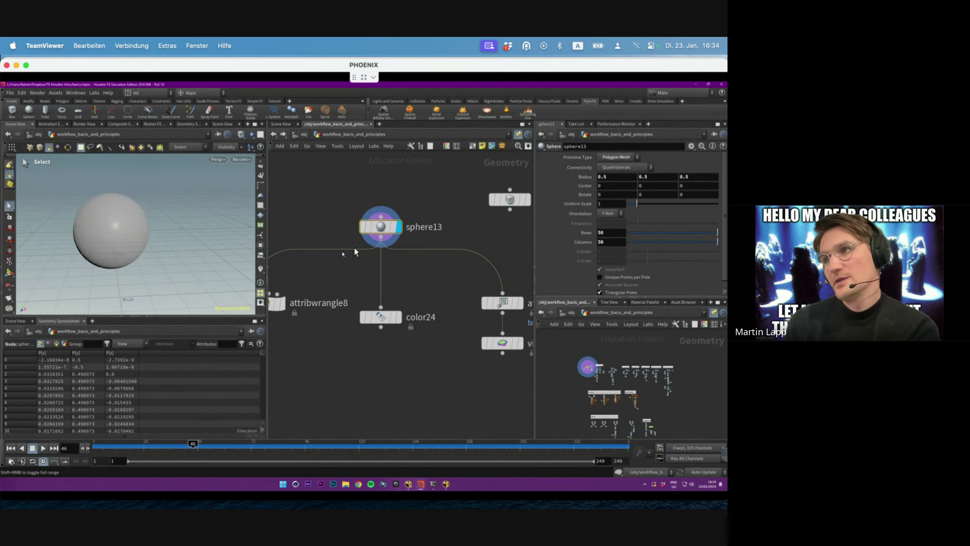
Step: Browse the primitive types of sphere13 and set it to NURBS
left_click(614, 159)
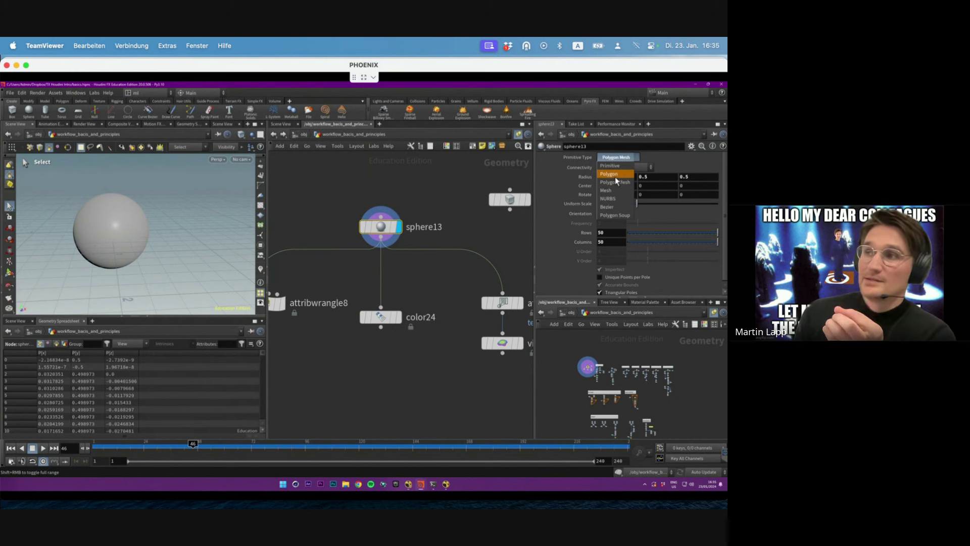
left_click(616, 175)
left_click(616, 157)
left_click(620, 166)
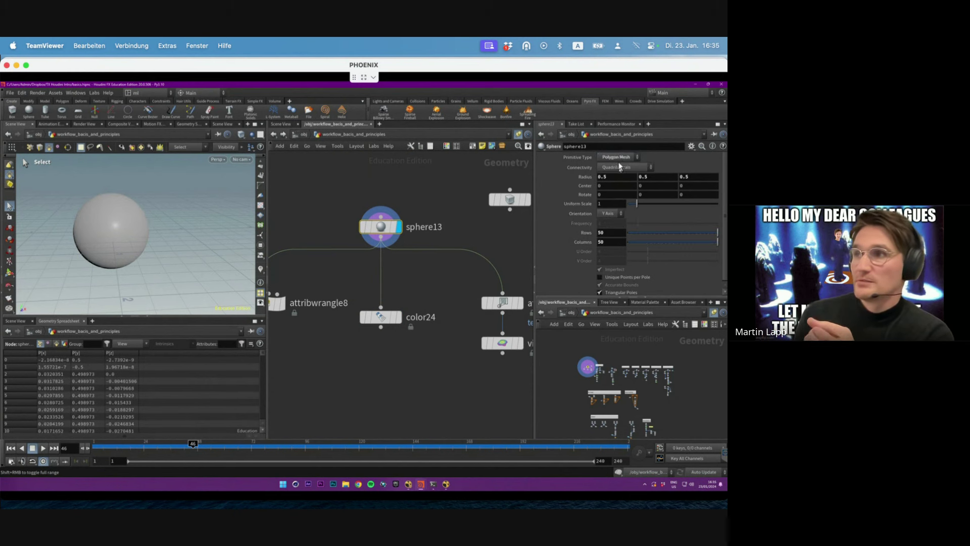
left_click(617, 158)
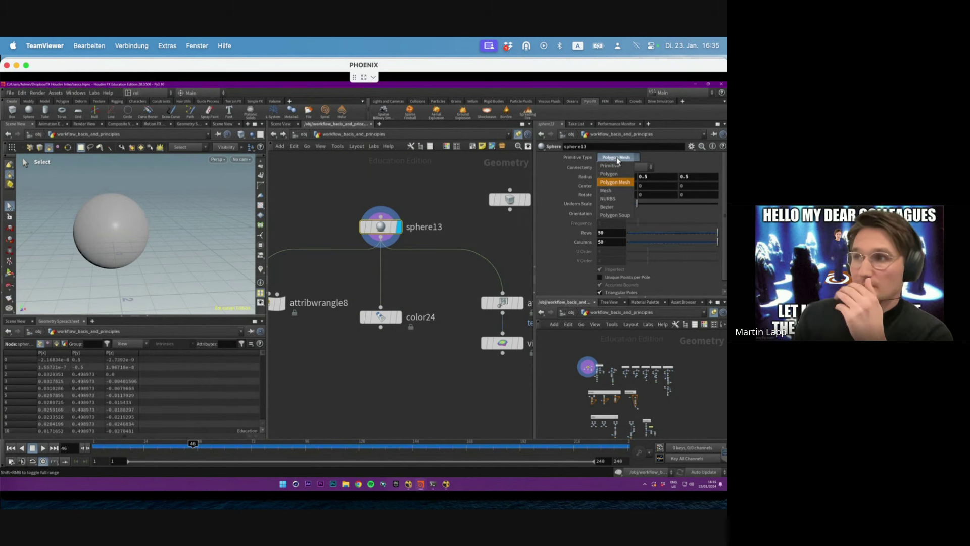
left_click(614, 198)
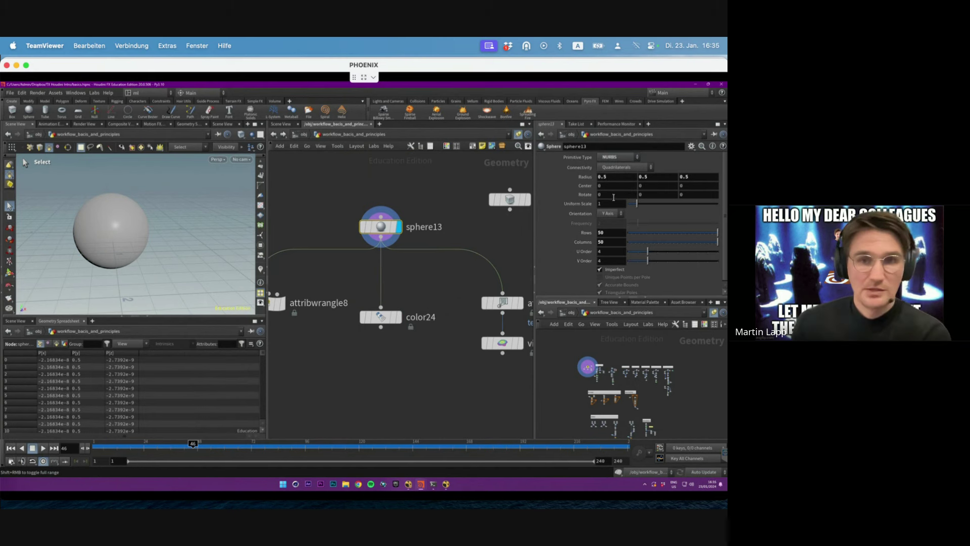
Step: Change sphere13's primitive type from NURBS to a polygon type, settling on Polygon, and adjust its frequency
left_click(617, 157)
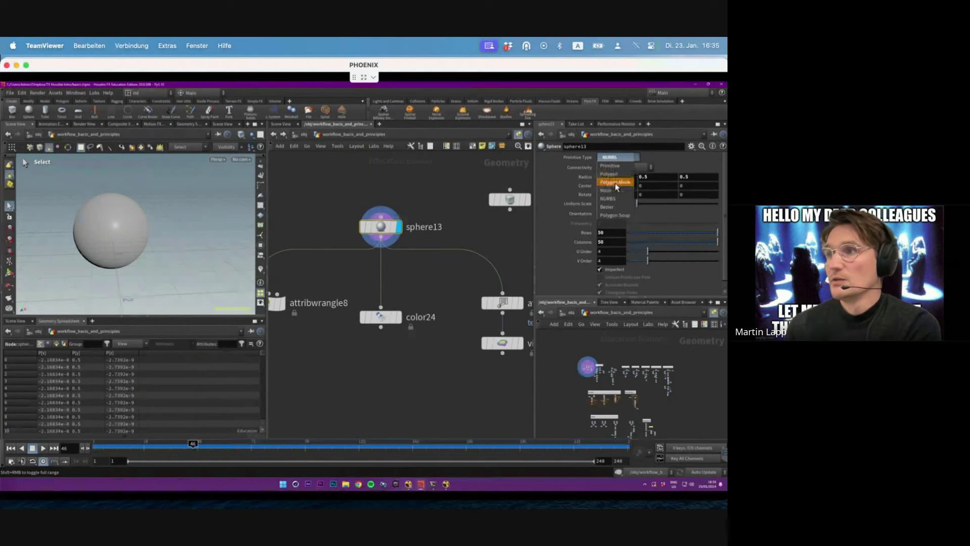
left_click(615, 182)
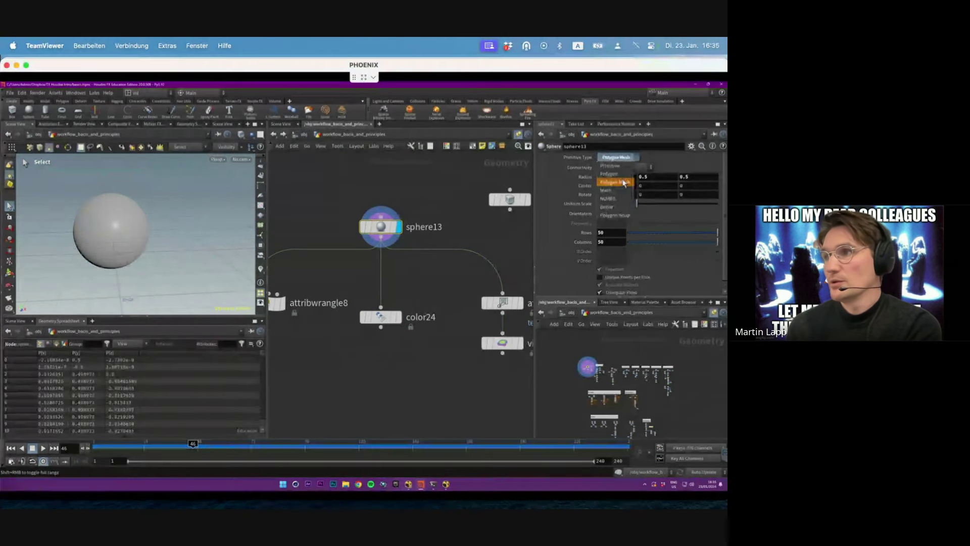
left_click_drag(638, 222, 681, 233)
Step: Select and display color24, set its color type to Constant, and view the resulting sphere up close
left_click(387, 316)
middle_click_drag(394, 327, 423, 347)
scroll(424, 344, "down", 2)
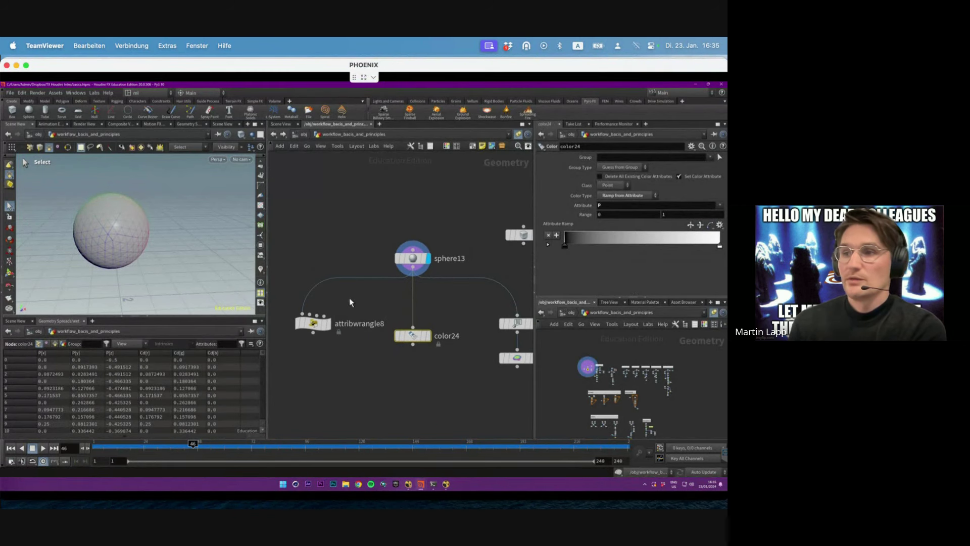
key("r")
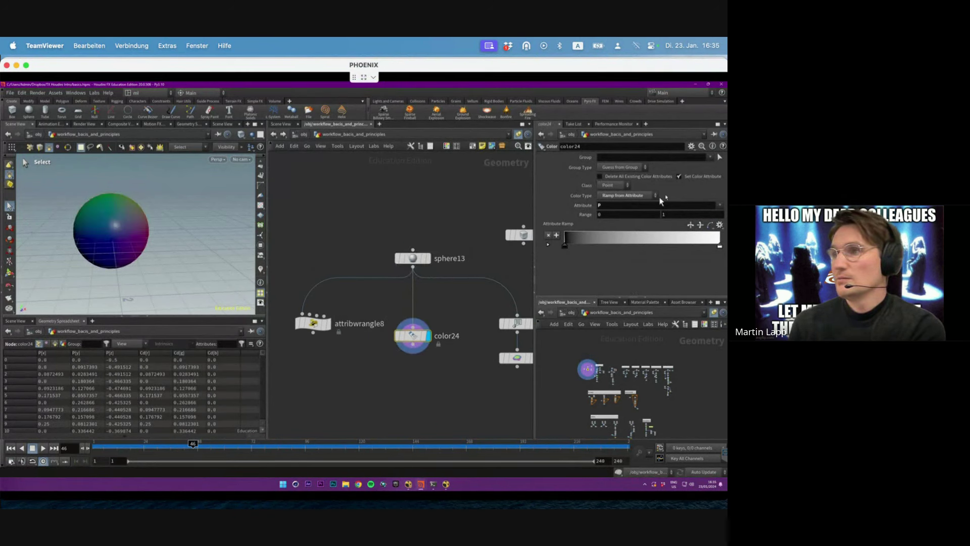
left_click(625, 195)
left_click(620, 185)
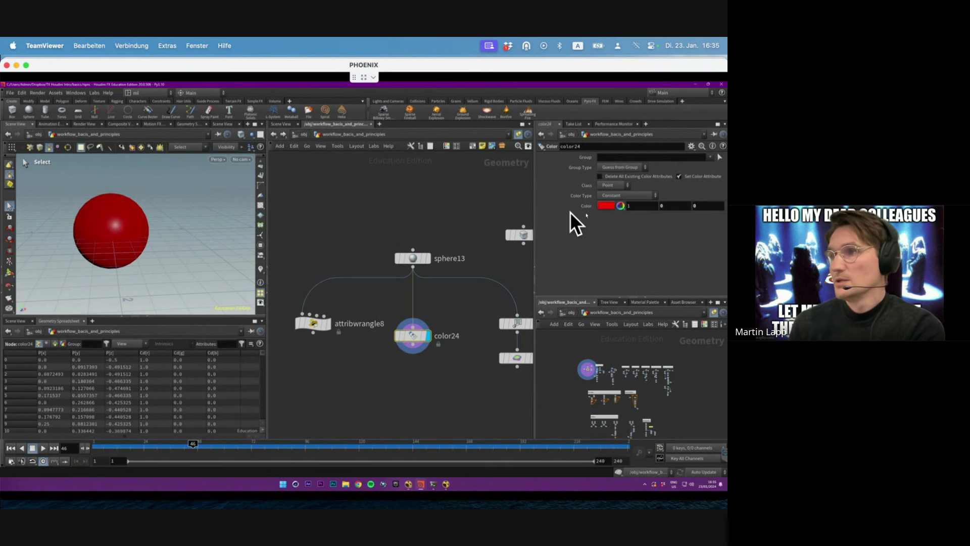
key("space")
mouse_move(115, 227)
right_mouse_down()
mouse_move(145, 226)
mouse_move(117, 230)
right_mouse_up()
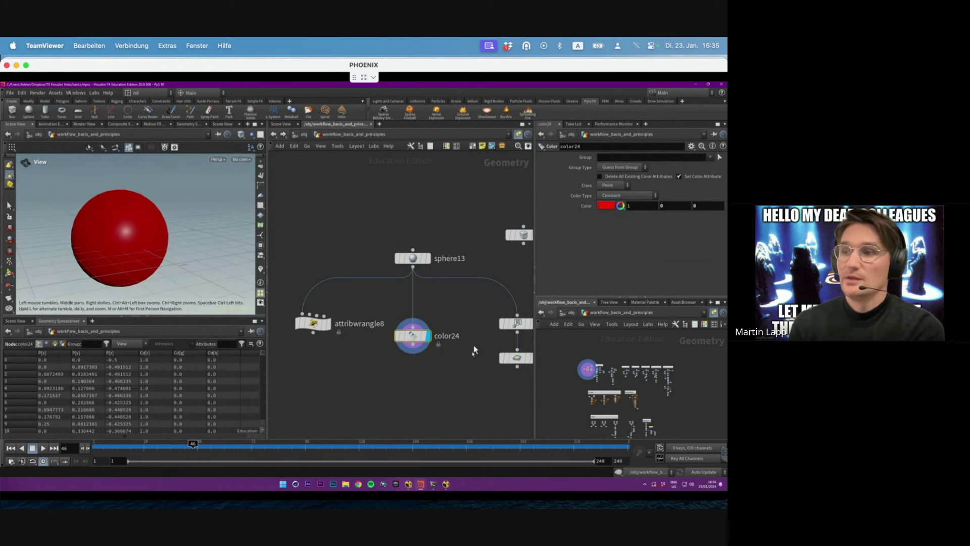
Step: Set color24's constant color to pure blue (0, 0, 1) from the color editor's swatches
key("l")
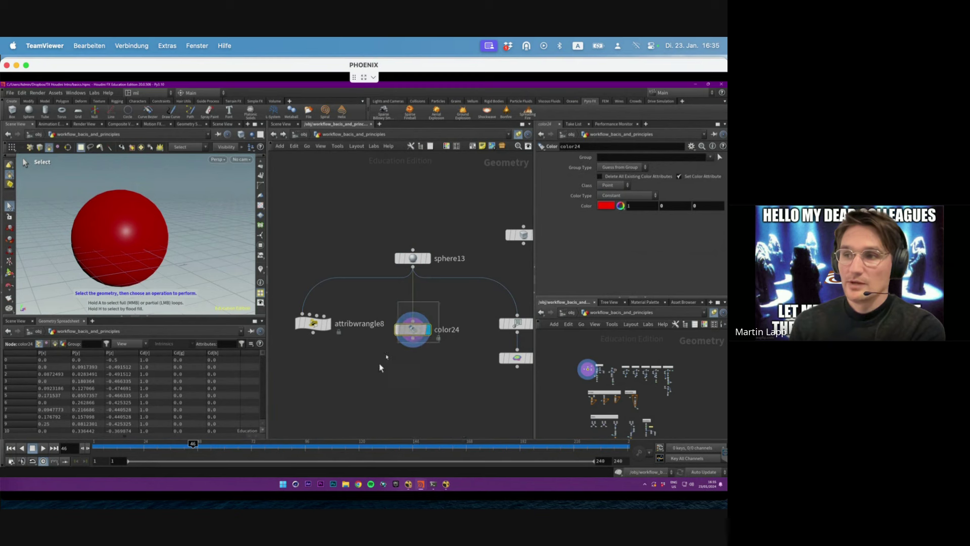
left_click(609, 210)
left_click(583, 204)
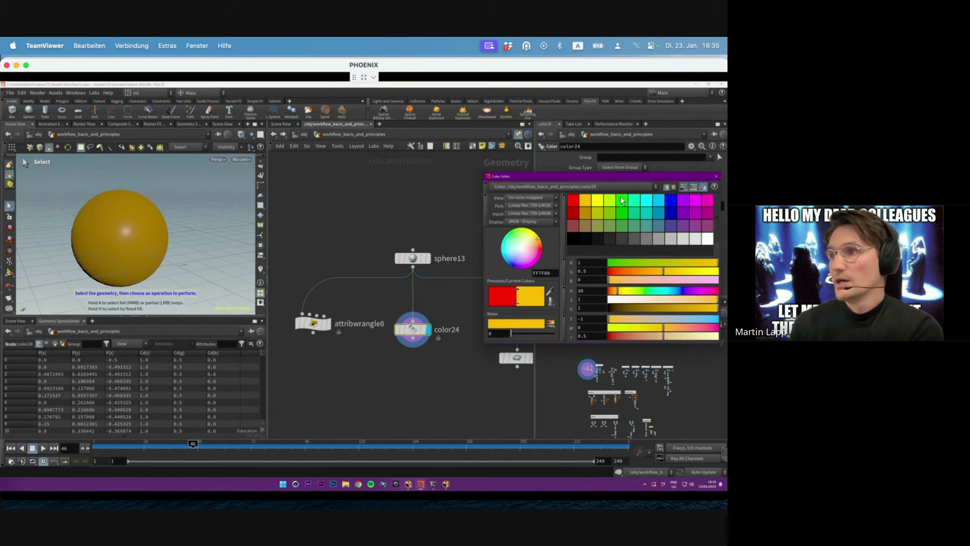
left_click(673, 200)
left_click(716, 176)
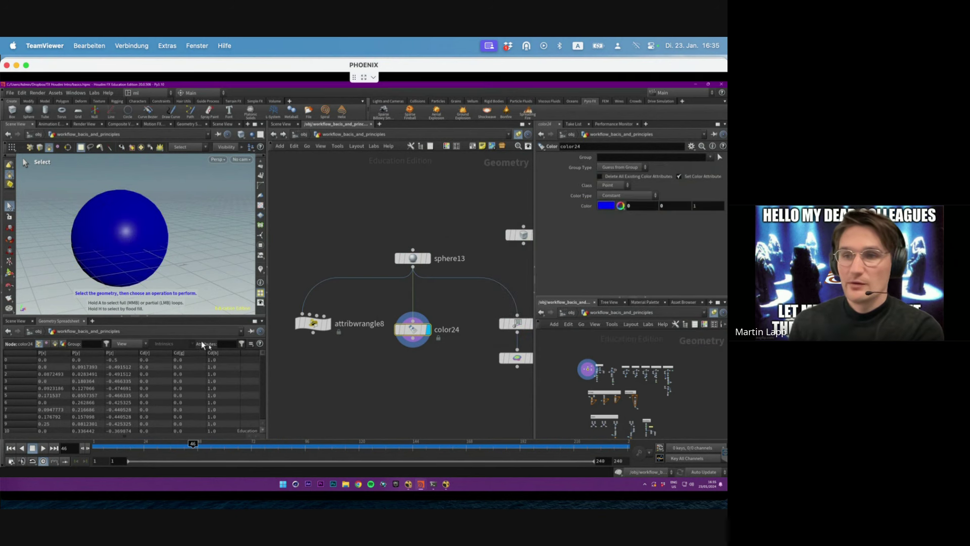
Step: Sort the geometry spreadsheet by Cd[b] and set the green component of color24's constant color to .5
left_click(154, 353)
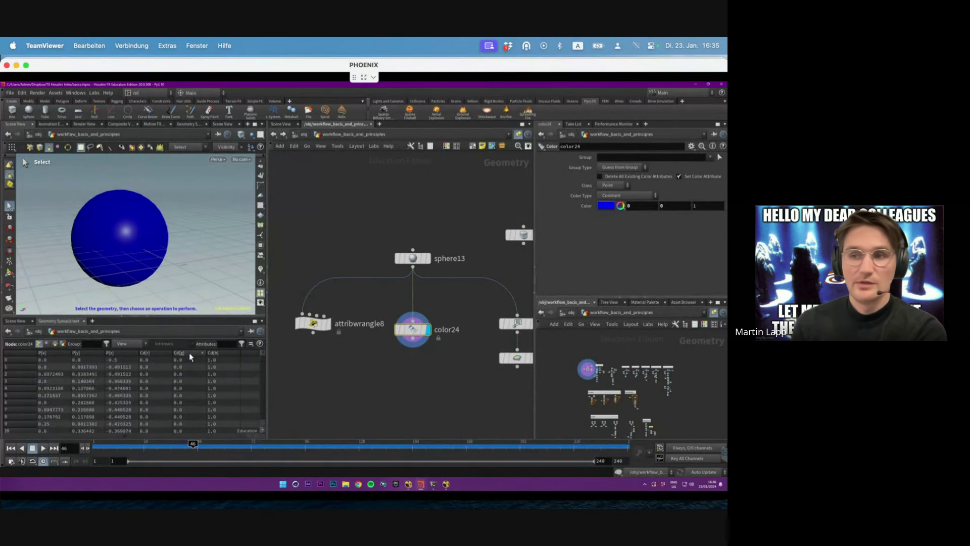
left_click(216, 354)
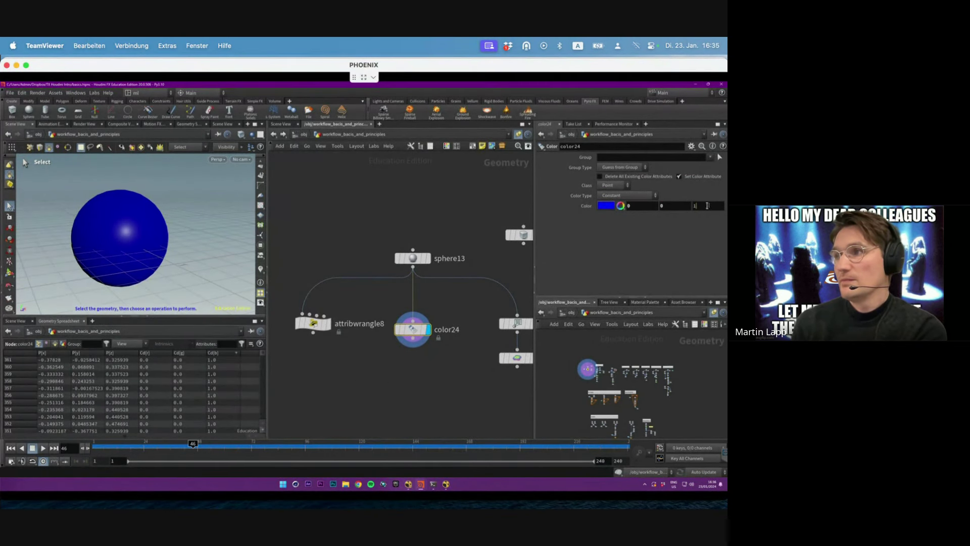
double_click(671, 208)
type(".5")
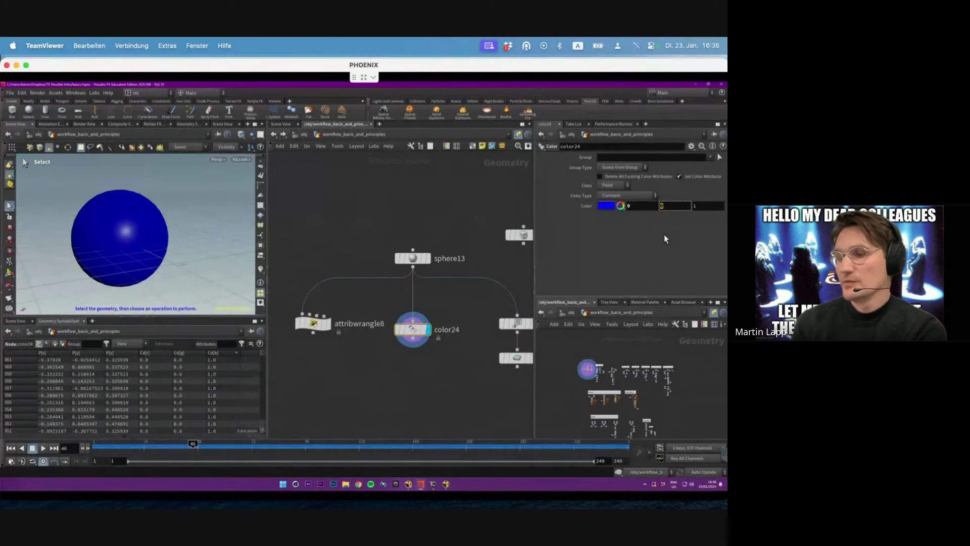
key("Return")
Step: Select and display attribwrangle8, and clear the selected face on the sphere in the viewport
mouse_move(292, 317)
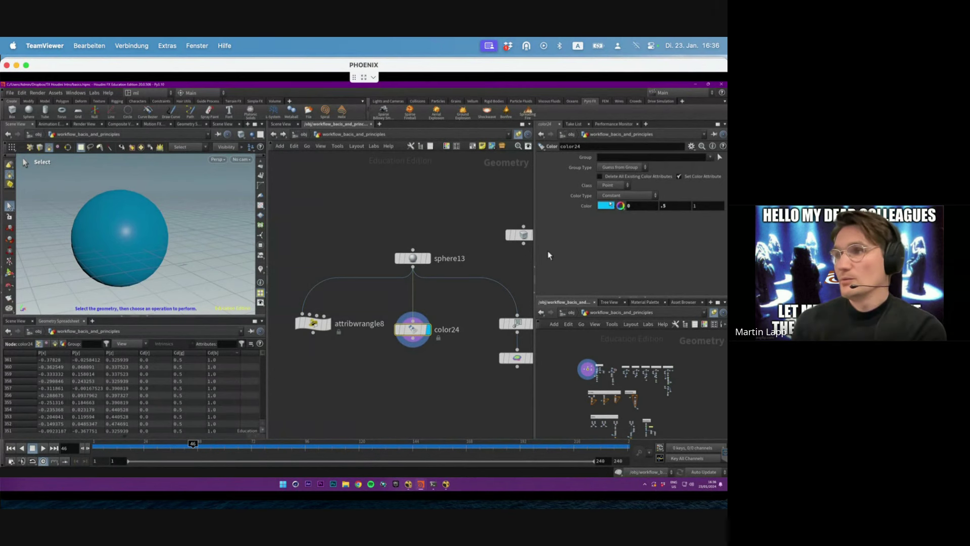
left_click(313, 324)
left_click(329, 324)
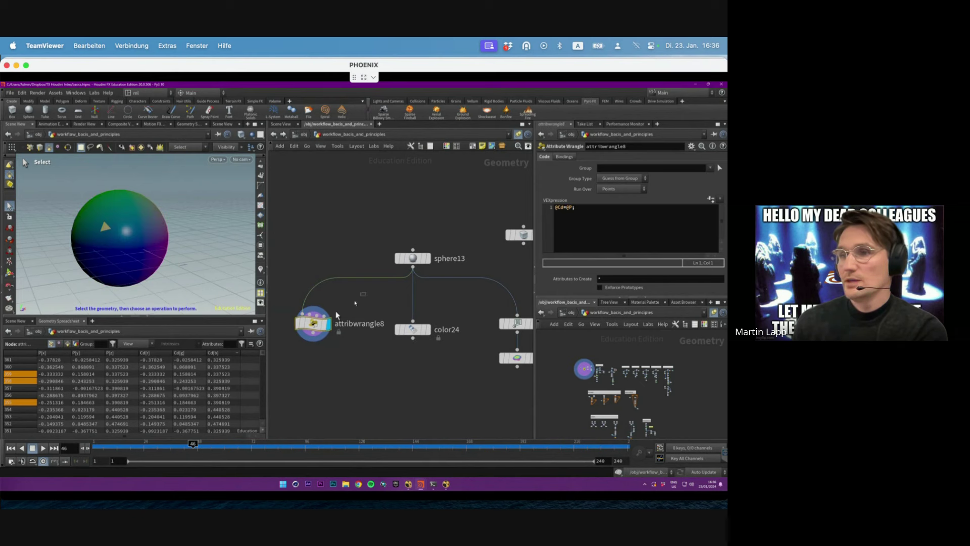
left_click(96, 205)
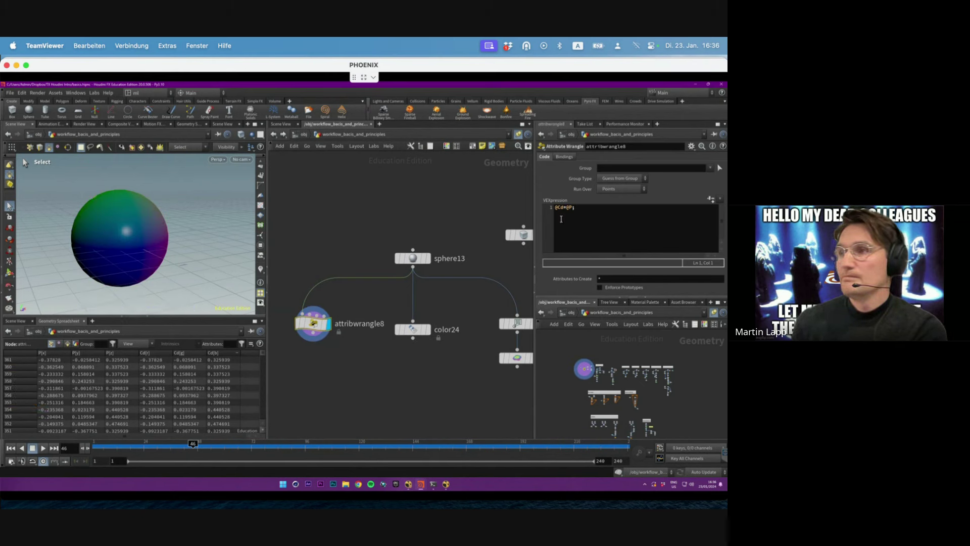
Step: Add explicit vector prefixes to attribwrangle8's VEXpression so it reads v@Cd=v@P; and inspect the coloured sphere
left_click(581, 218)
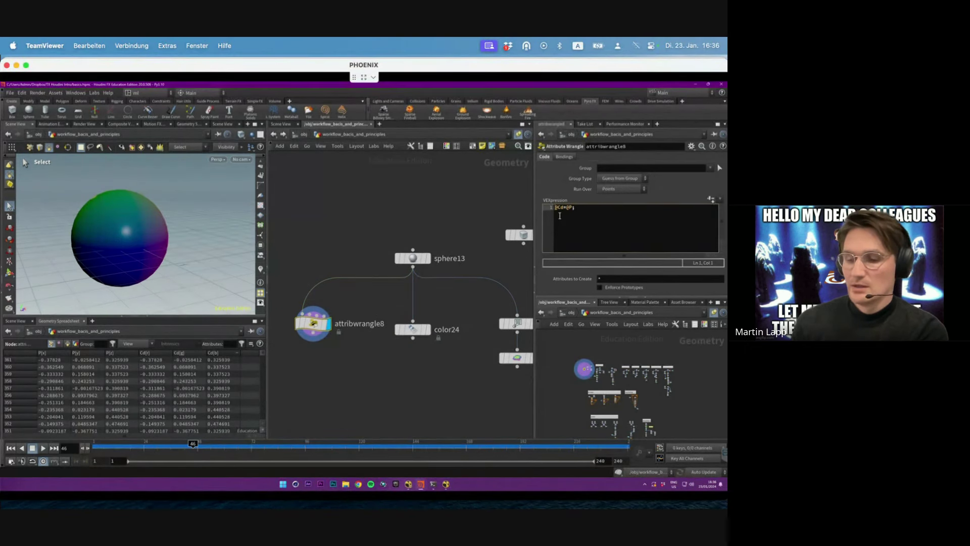
type("v")
key("Right")
key("Right")
key("Right")
key("Right")
type("v")
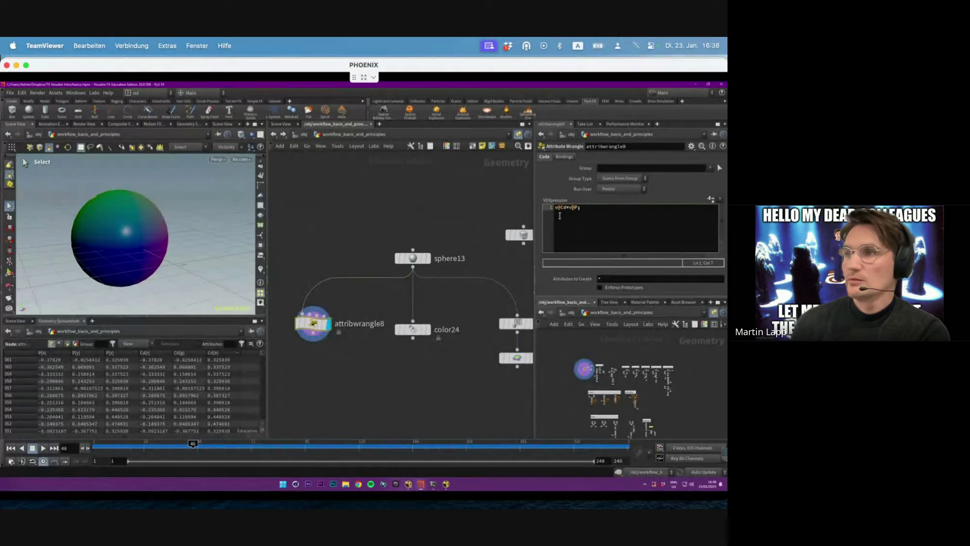
key("Escape")
mouse_move(159, 240)
left_mouse_down()
mouse_move(198, 256)
mouse_move(199, 210)
left_mouse_up()
key("s")
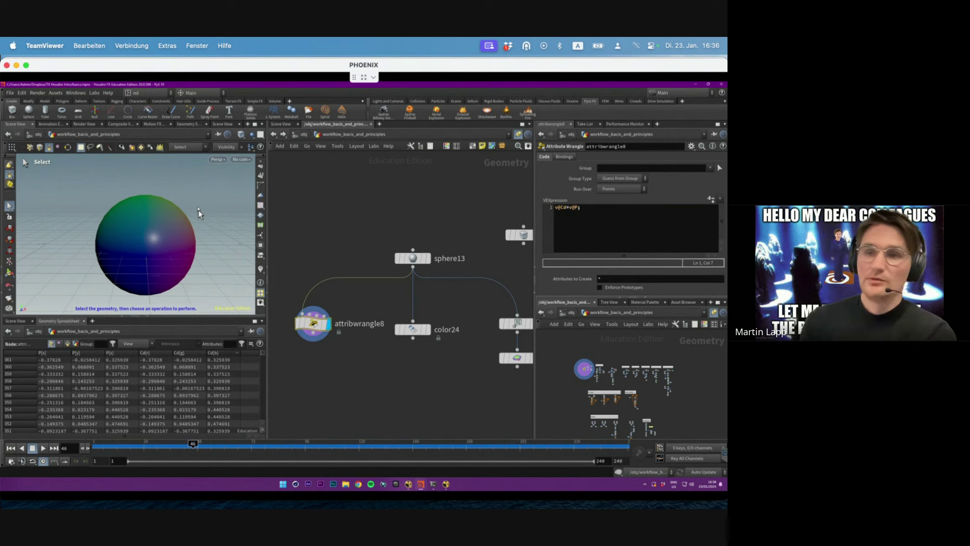
Step: Examine the position-based colours on the sphere from several angles and distances, comparing them with the axis directions
left_click_drag(198, 210, 87, 249, "alt")
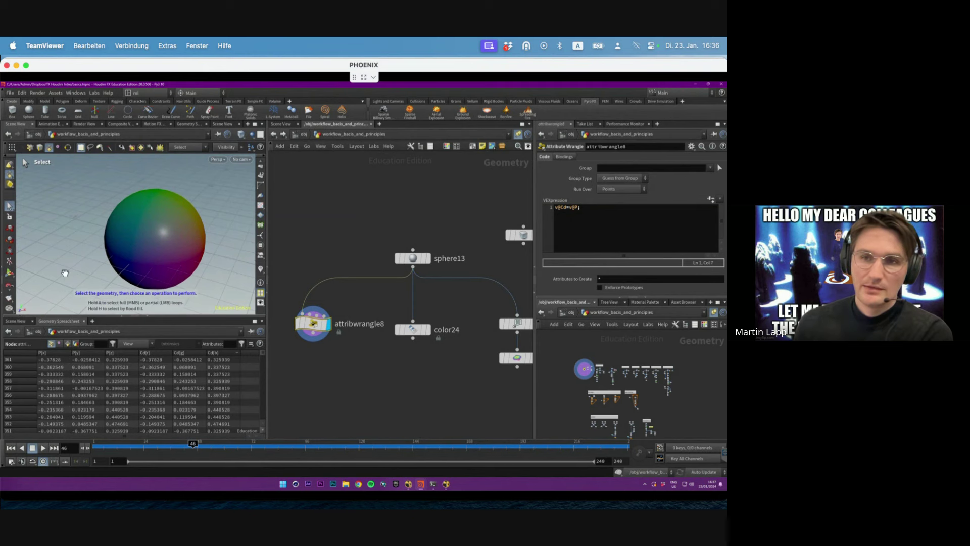
left_click_drag(65, 273, 38, 298, "alt")
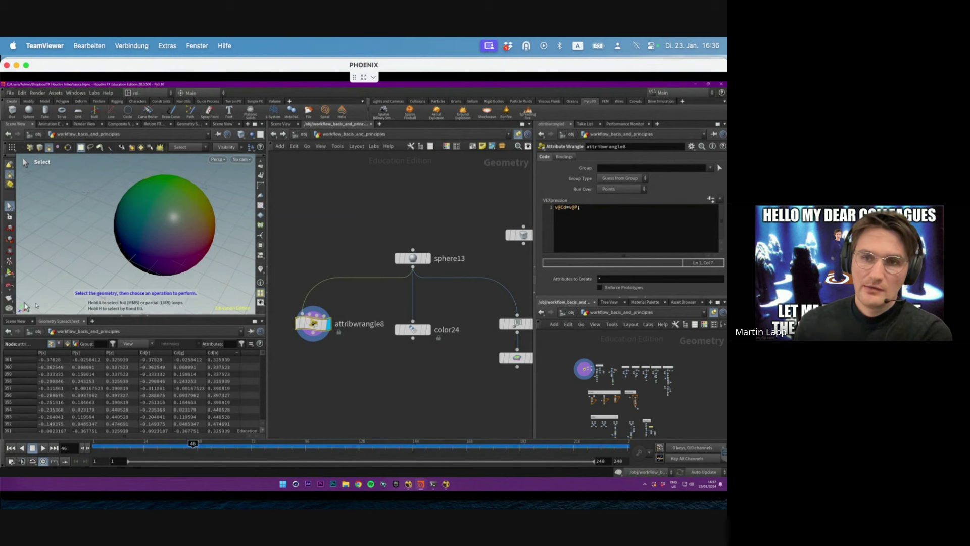
key("Escape")
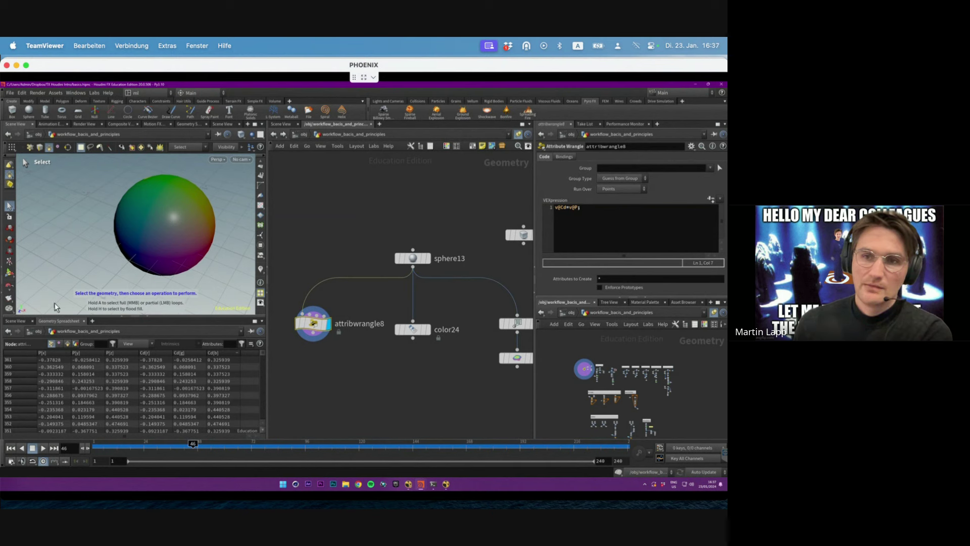
left_click_drag(57, 308, 129, 240)
key("s")
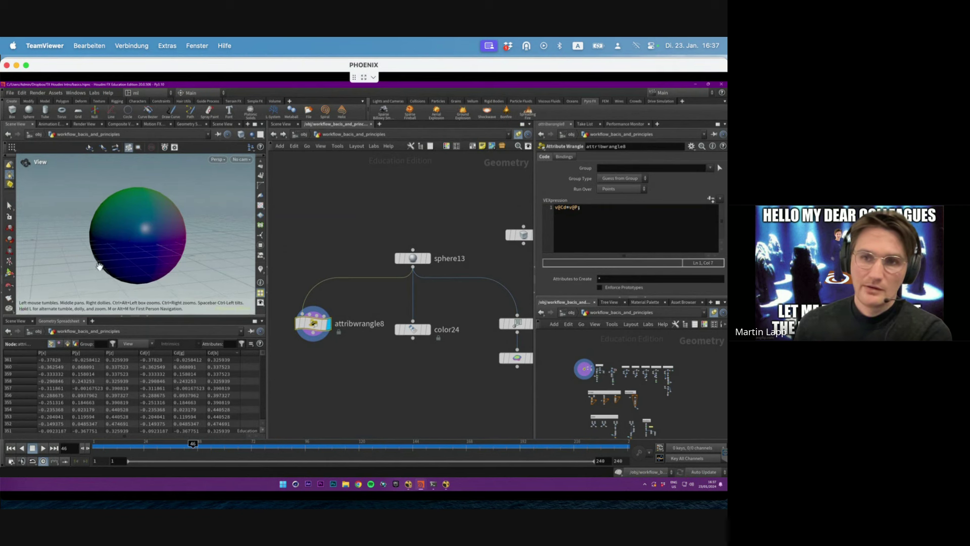
left_click_drag(99, 291, 77, 290, "alt")
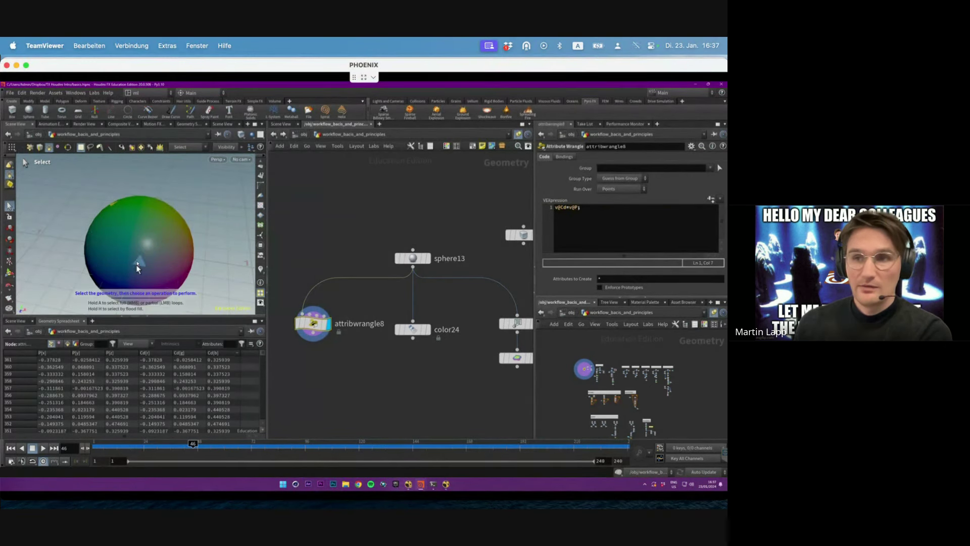
key("Escape")
middle_click_drag(136, 266, 153, 206)
scroll(147, 229, "up", 5)
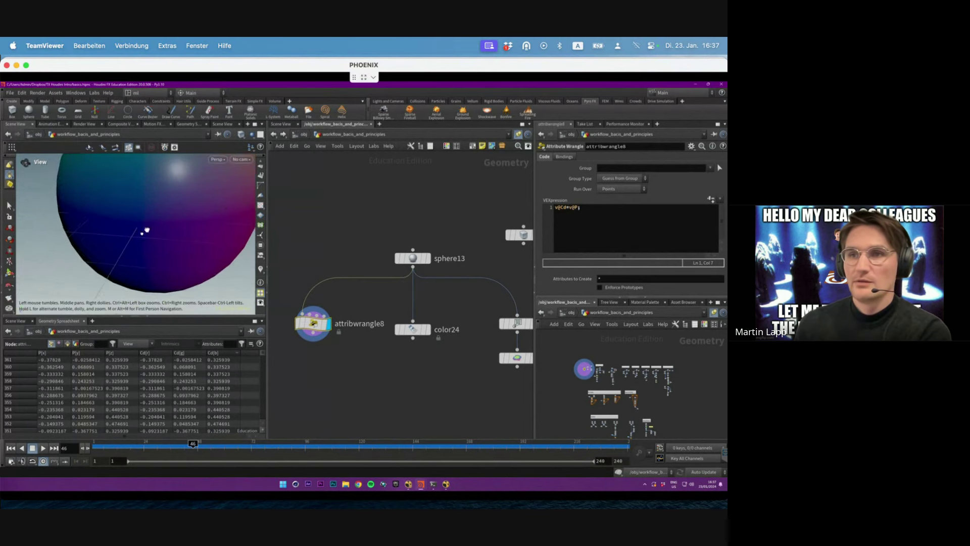
scroll(147, 230, "down", 3)
left_click_drag(177, 212, 178, 242)
scroll(101, 234, "down", 3)
left_click_drag(102, 234, 75, 255)
scroll(179, 243, "down", 2)
key("s")
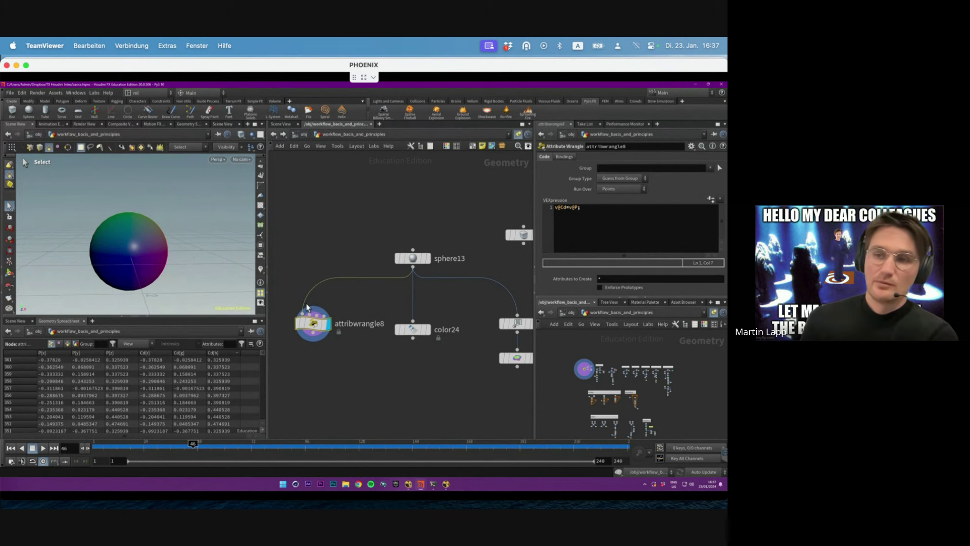
Step: Compare point 361's position values with its Cd[r], Cd[g] and Cd[b] values in the geometry spreadsheet
left_click(45, 360)
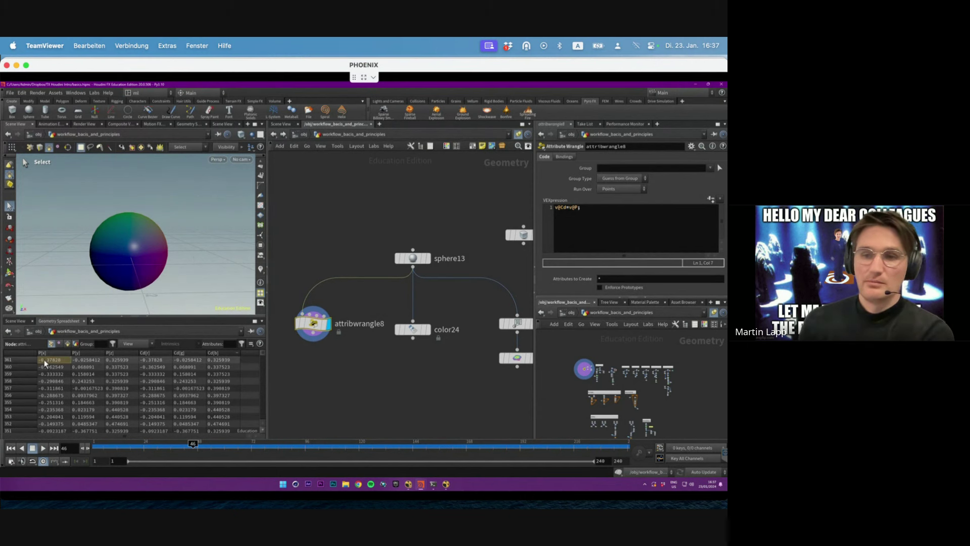
left_click(156, 361)
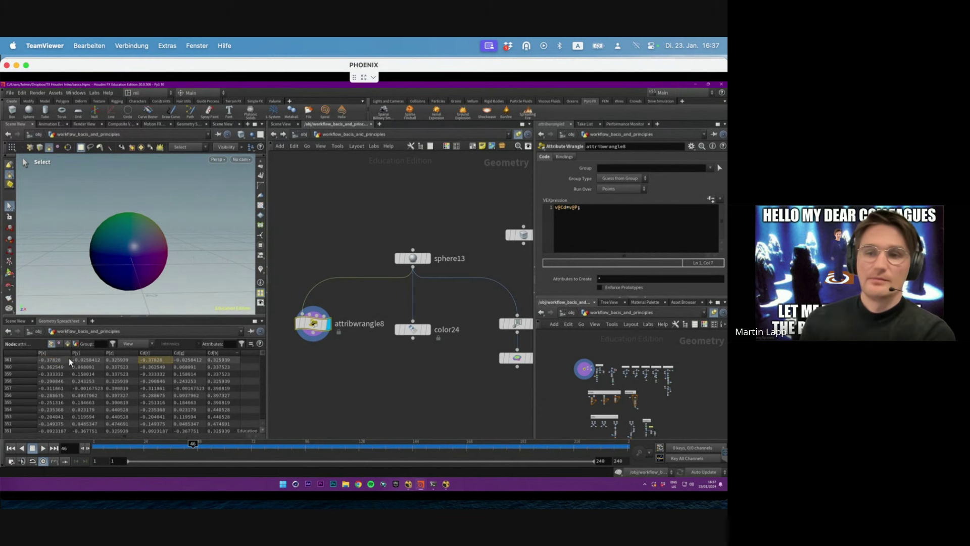
left_click(188, 359)
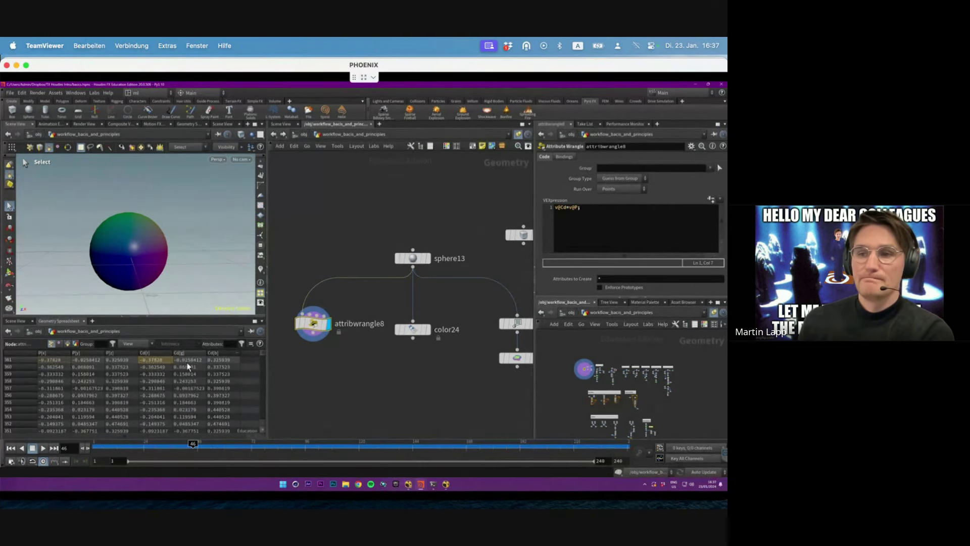
left_click(216, 360)
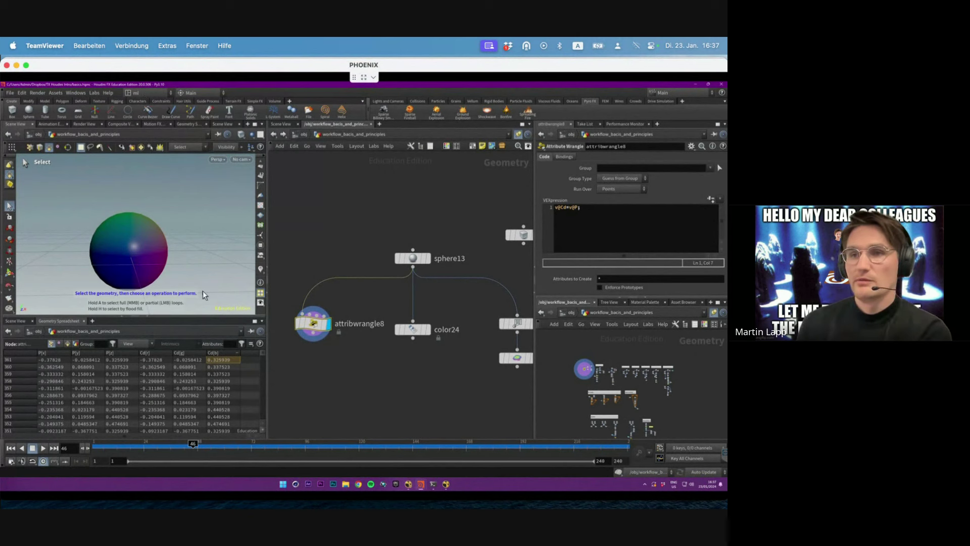
left_click_drag(185, 236, 177, 238, "alt")
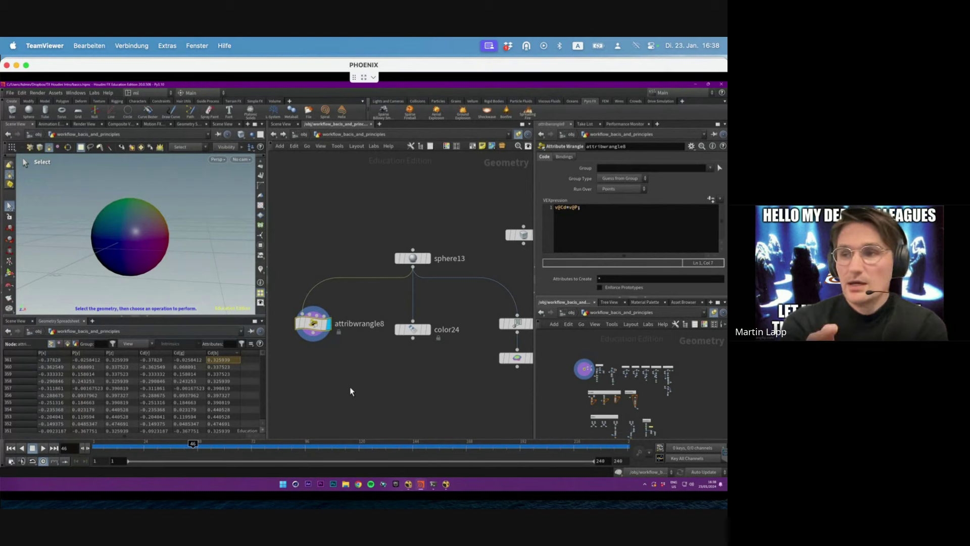
Step: Add an Attribute Promote node below attribwrangle8 and connect the wrangle's output to it
key("Tab")
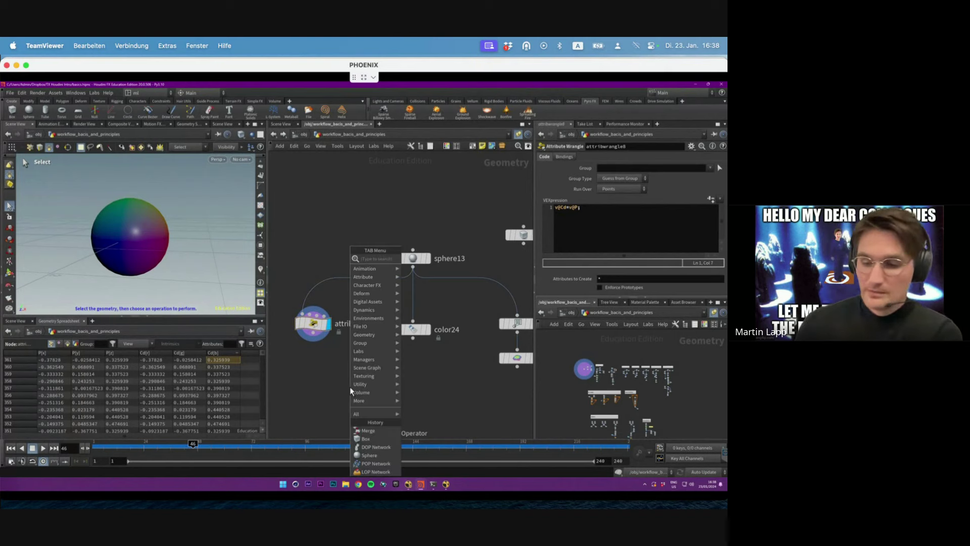
type("promote")
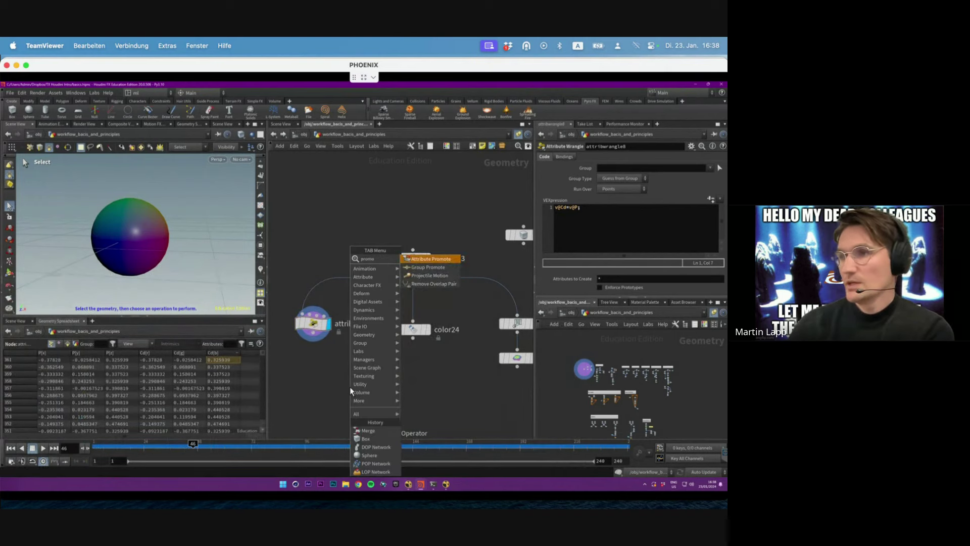
key("Return")
left_click(351, 390)
left_click_drag(313, 342, 349, 378)
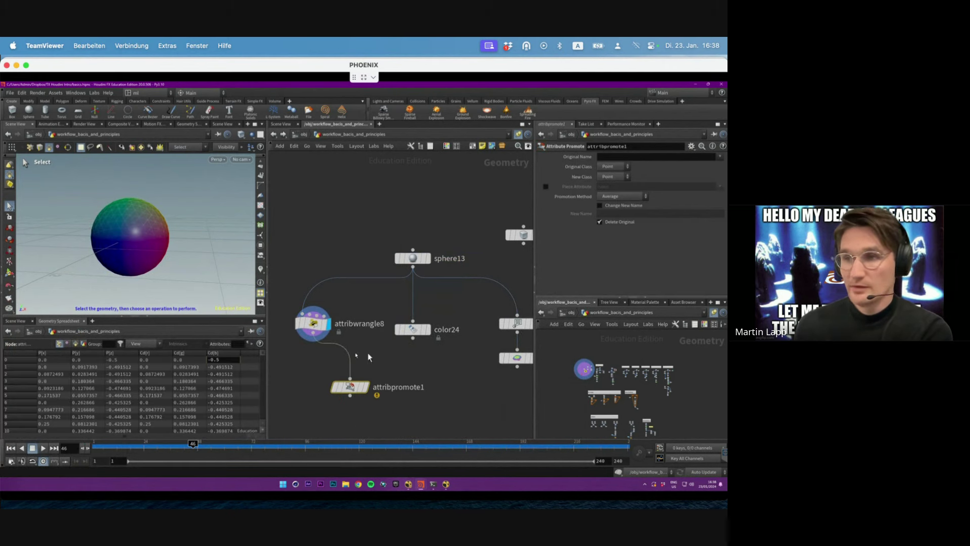
Step: Display the Attribute Promote node and set it to promote Cd from Point to Primitive class
left_click(313, 323)
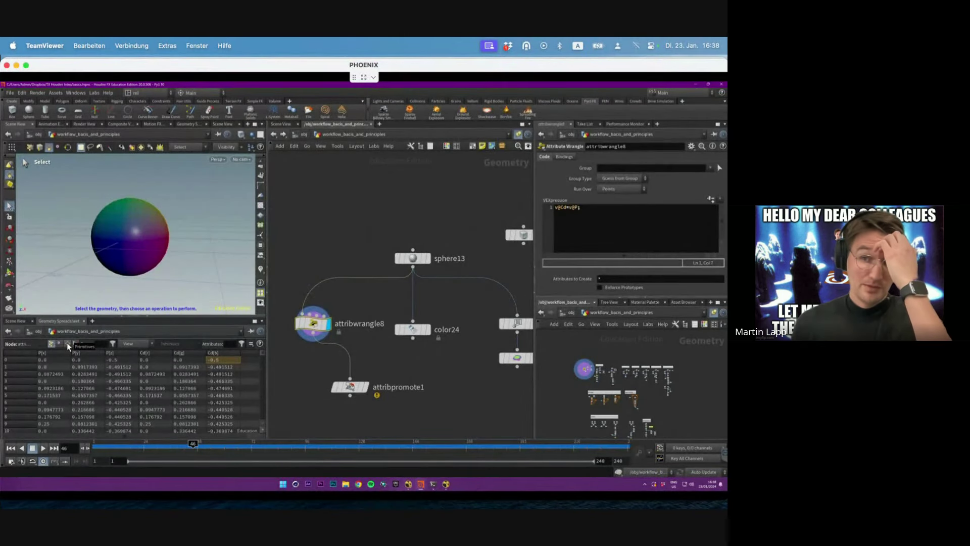
left_click(368, 388)
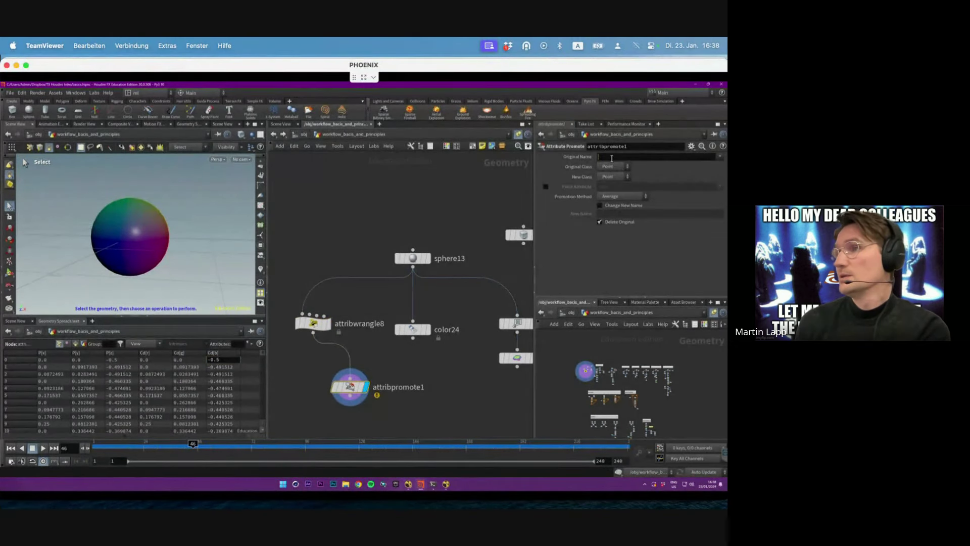
type("Cd")
key("Return")
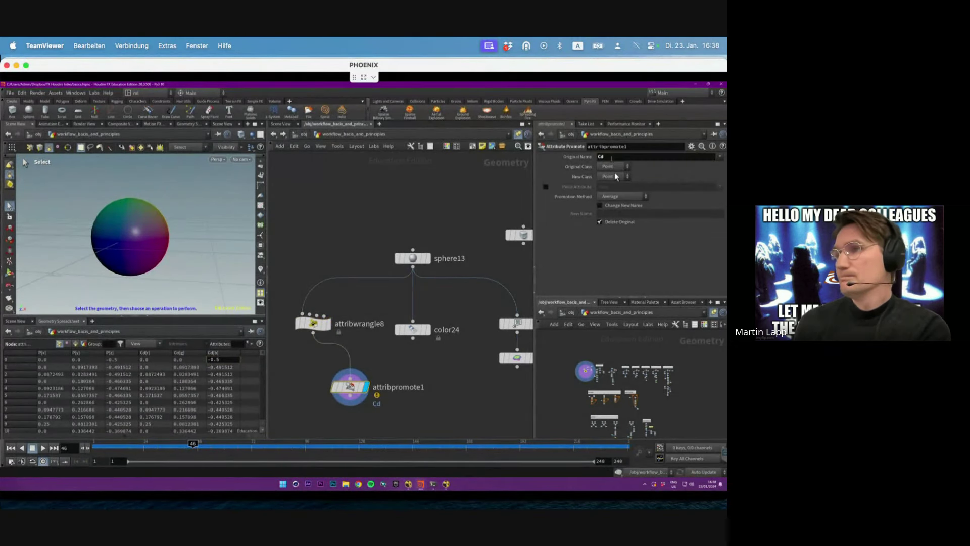
left_click(609, 194)
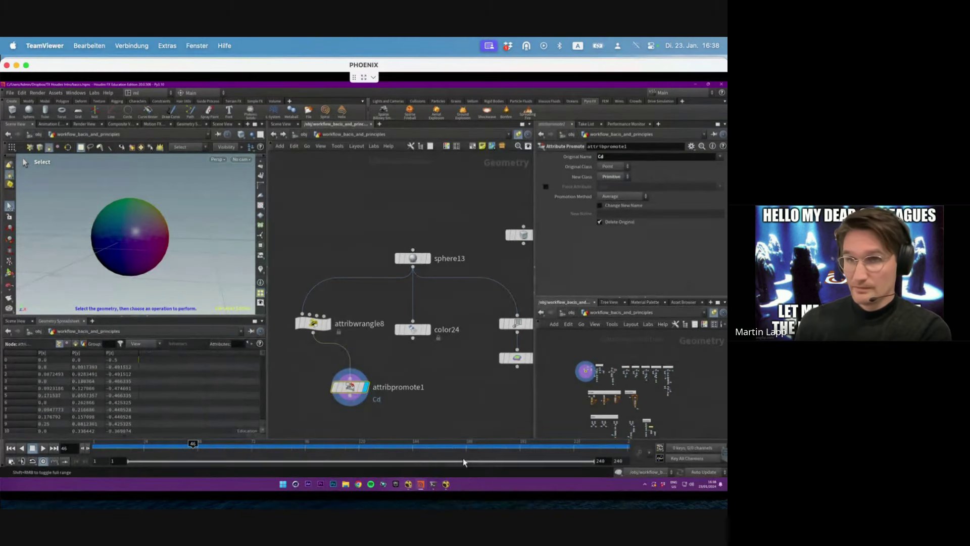
left_click_drag(359, 397, 329, 384)
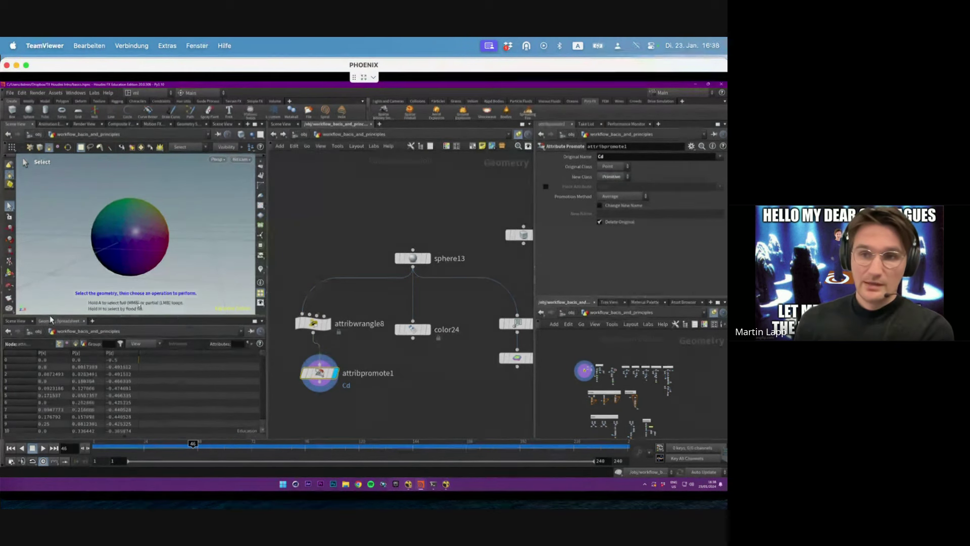
Step: Show primitive attributes in the Geometry Spreadsheet, align the promote node under the wrangle and examine the sphere's face colours up close
left_click(75, 344)
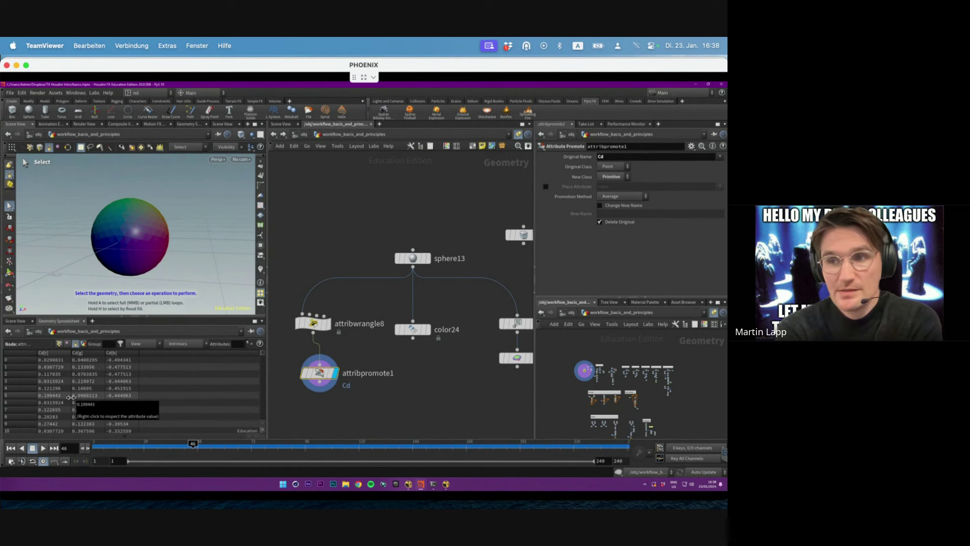
left_click_drag(320, 373, 314, 365)
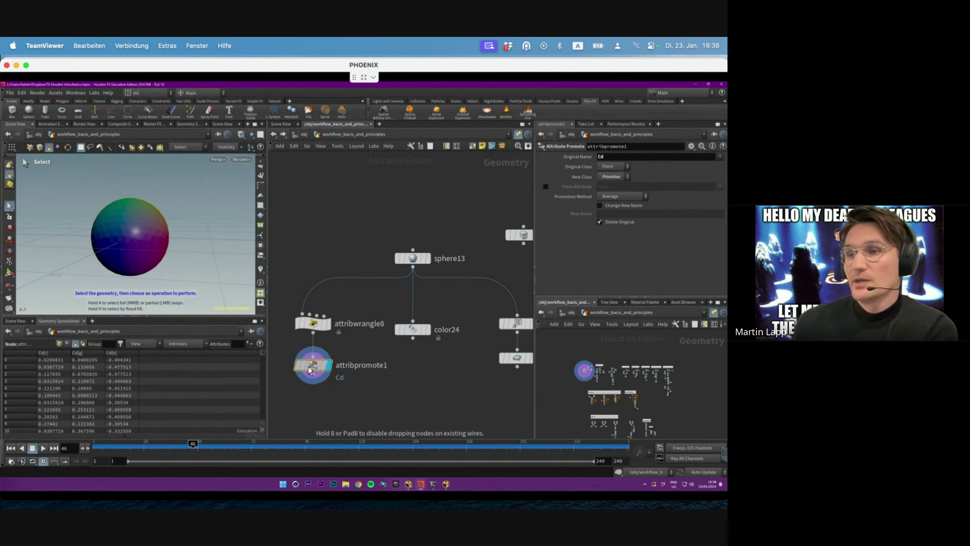
middle_click_drag(345, 396, 373, 382)
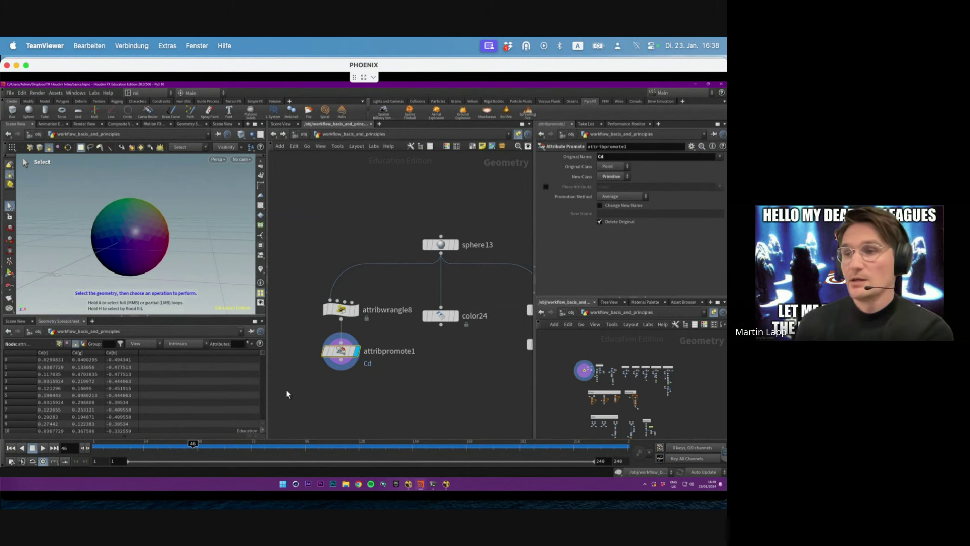
key("Escape")
left_click_drag(126, 243, 142, 218)
right_click_drag(140, 218, 232, 205)
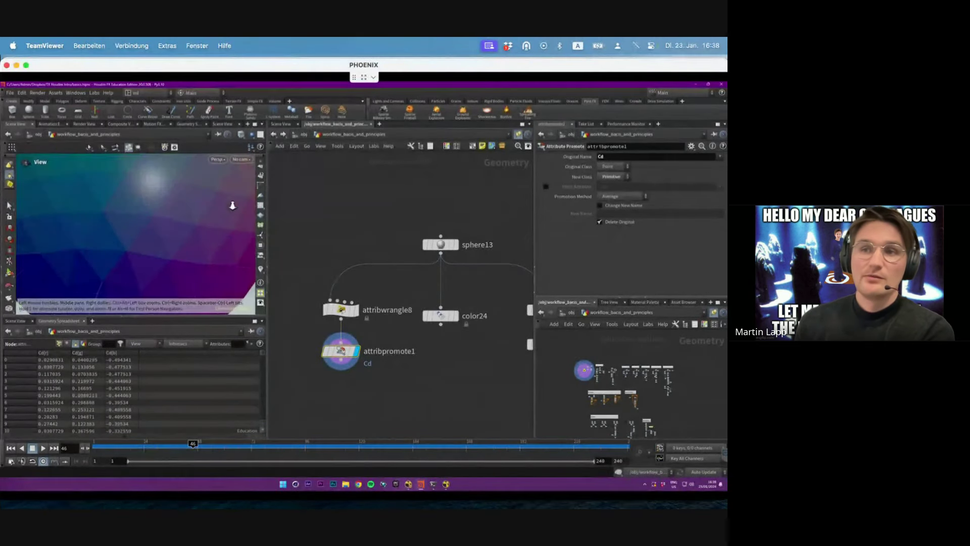
key("s")
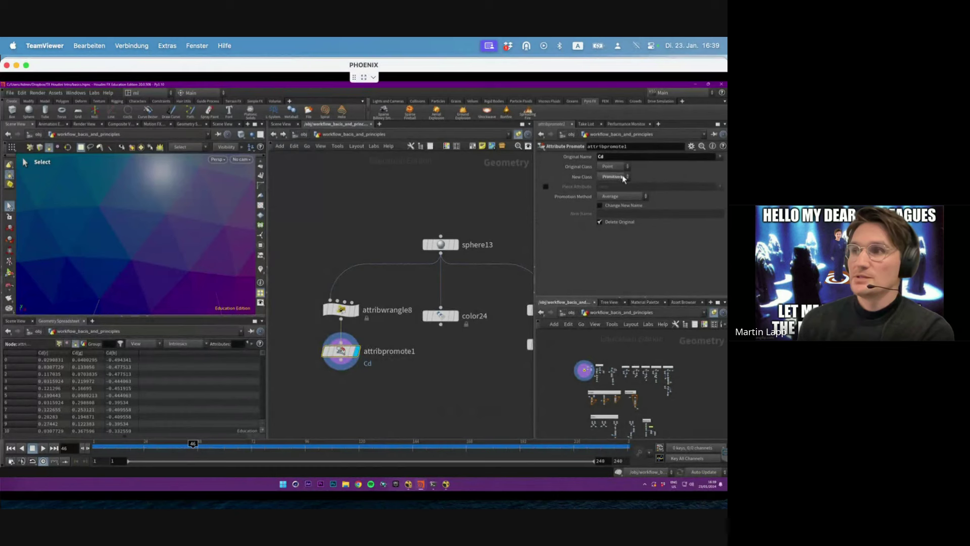
Step: Review the promotion methods, keeping Average, and display attribwrangle8 to examine the point-based colours on the sphere
left_click(615, 197)
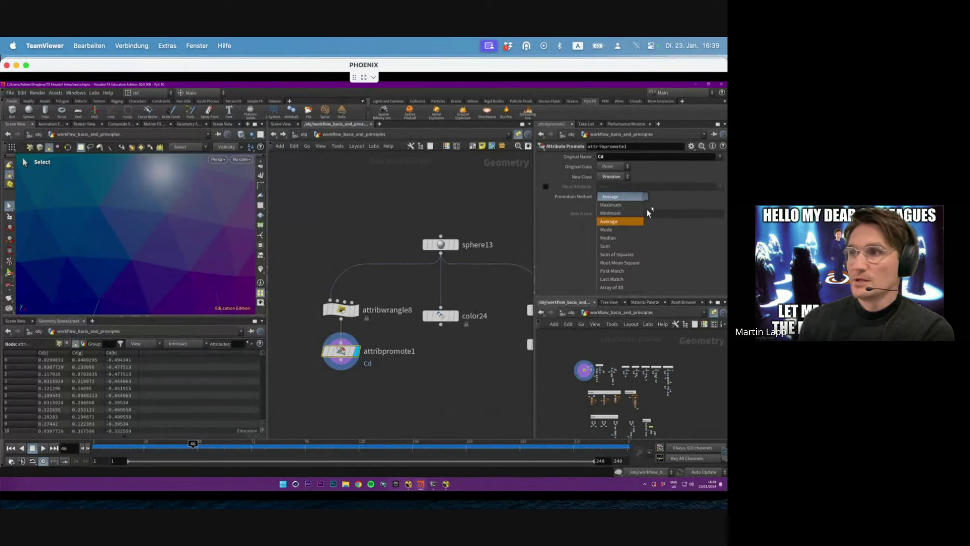
left_click(620, 221)
left_click(356, 309)
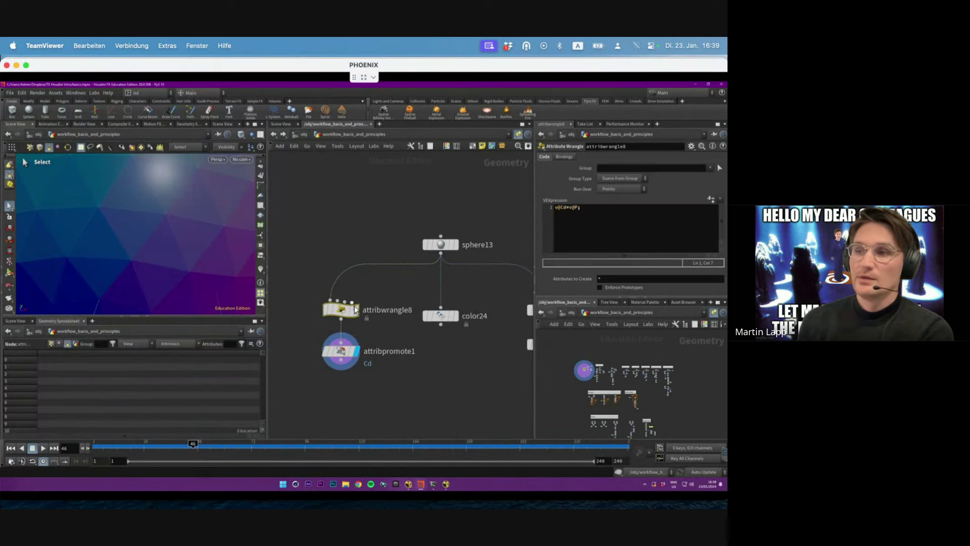
left_click(356, 309)
key("Escape")
left_click_drag(130, 266, 108, 236)
key("s")
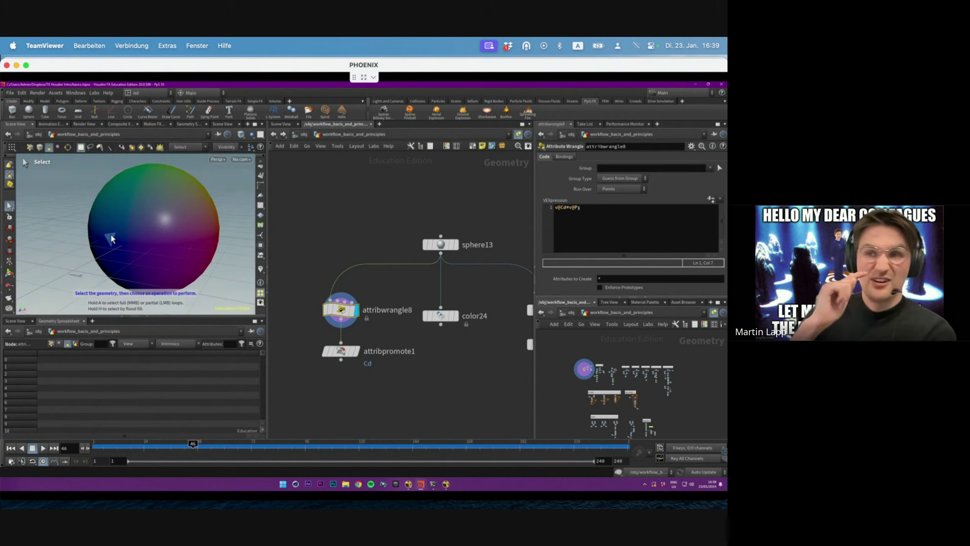
key("Escape")
right_click_drag(117, 240, 159, 238)
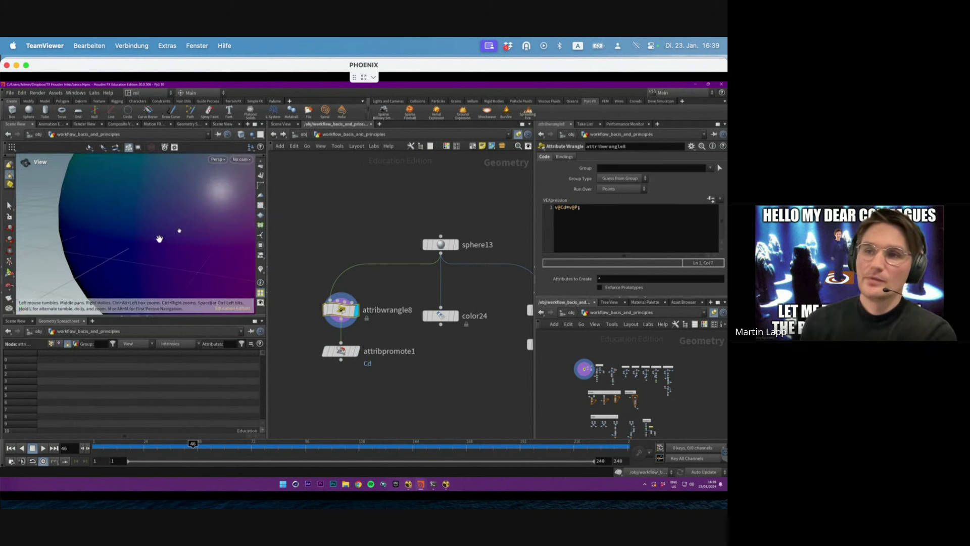
key("s")
mouse_move(155, 249)
left_mouse_down("alt")
mouse_move(106, 243)
mouse_move(96, 222)
mouse_move(158, 260)
mouse_move(115, 250)
left_mouse_up("alt")
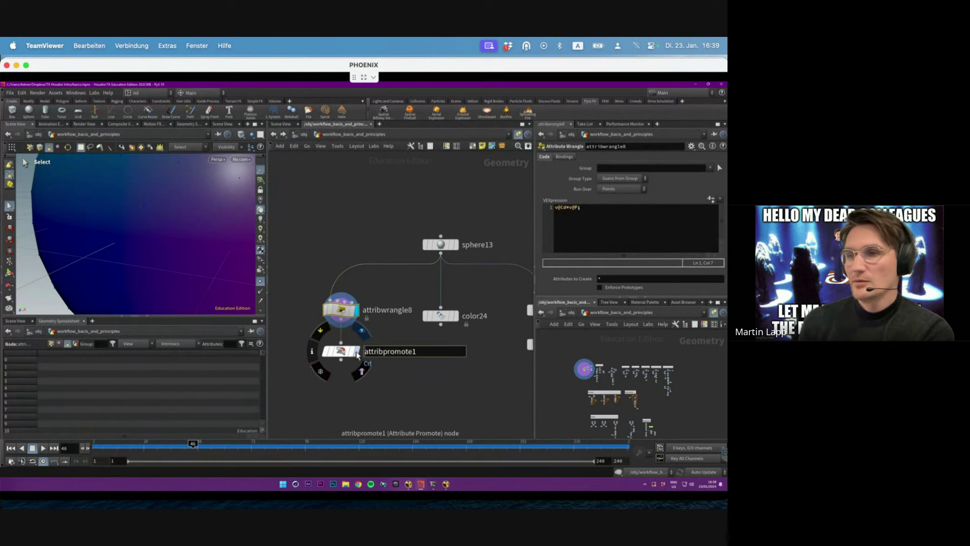
Step: Display attribpromote1 again and examine its per-primitive colours by selecting individual triangular faces of the sphere
left_click(341, 349)
key("Escape")
left_click_drag(138, 232, 97, 255)
key("s")
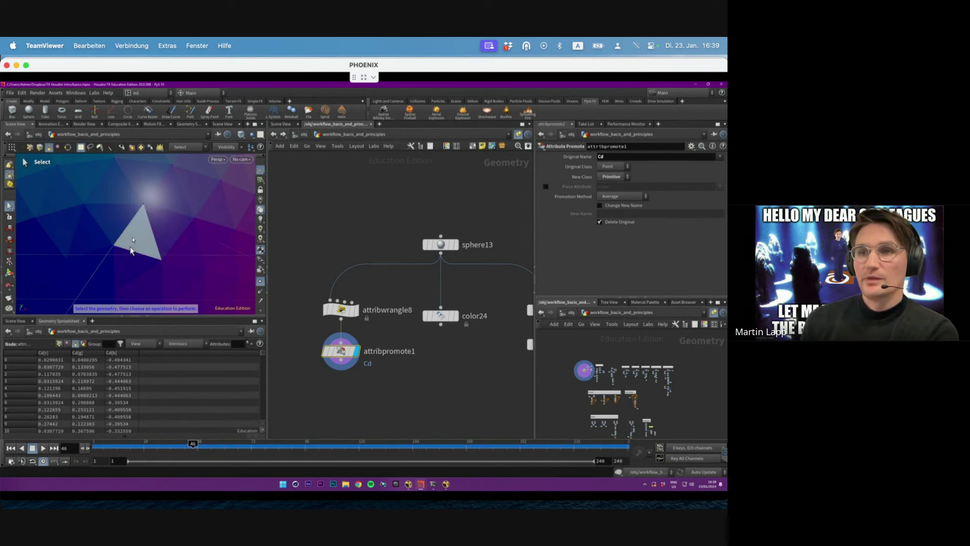
left_click(131, 235)
left_click(125, 225)
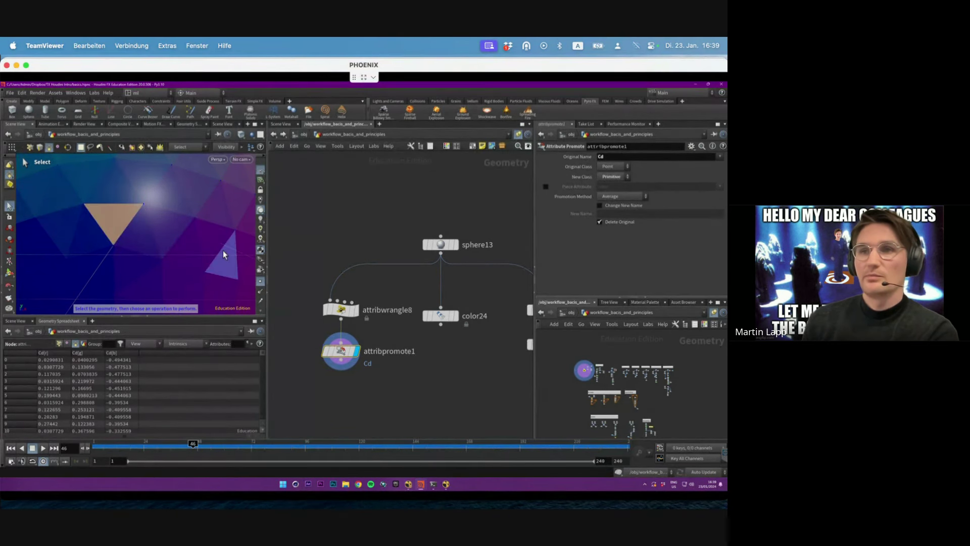
left_click(87, 189)
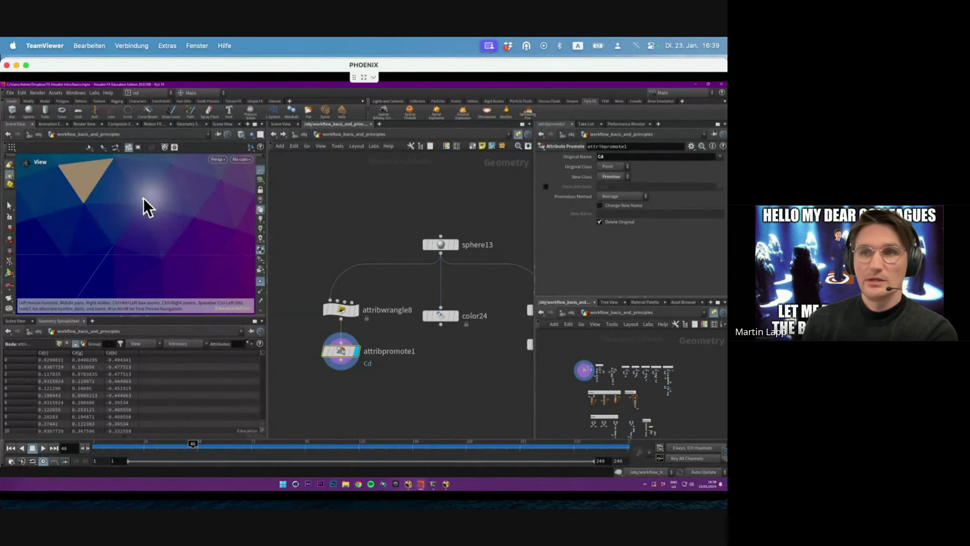
left_click_drag(143, 200, 139, 207)
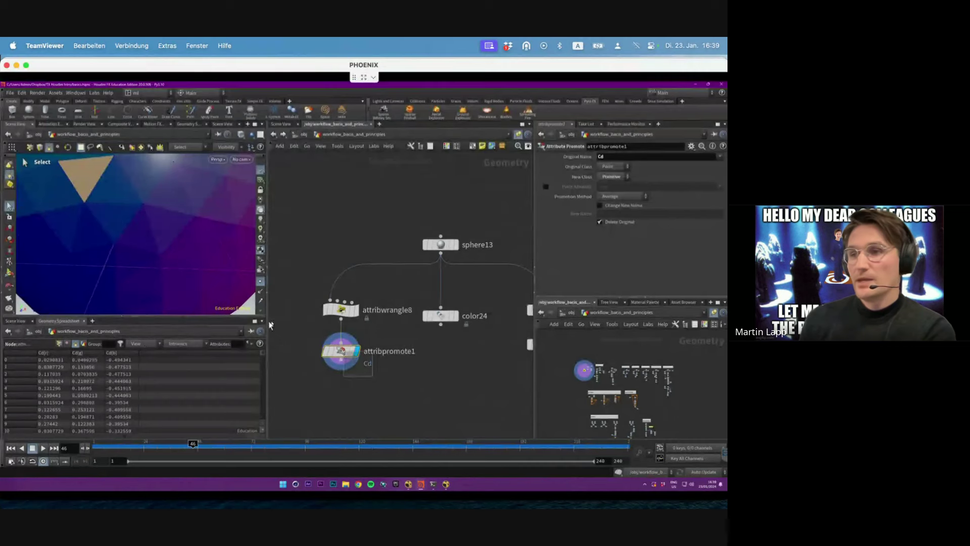
Step: Change the promote node's New Class to Detail and show detail attributes in the Geometry Spreadsheet
left_click(613, 176)
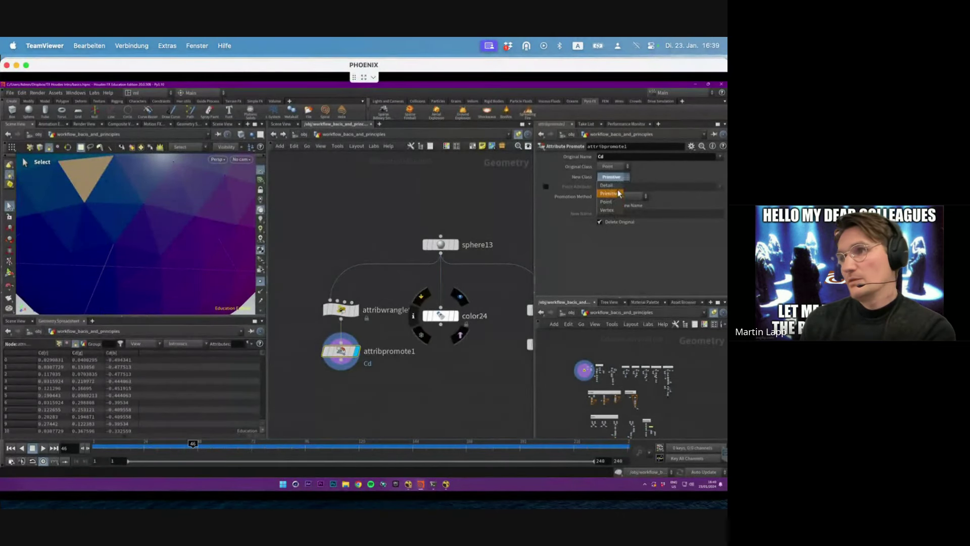
left_click(612, 185)
scroll(152, 232, "down", 5)
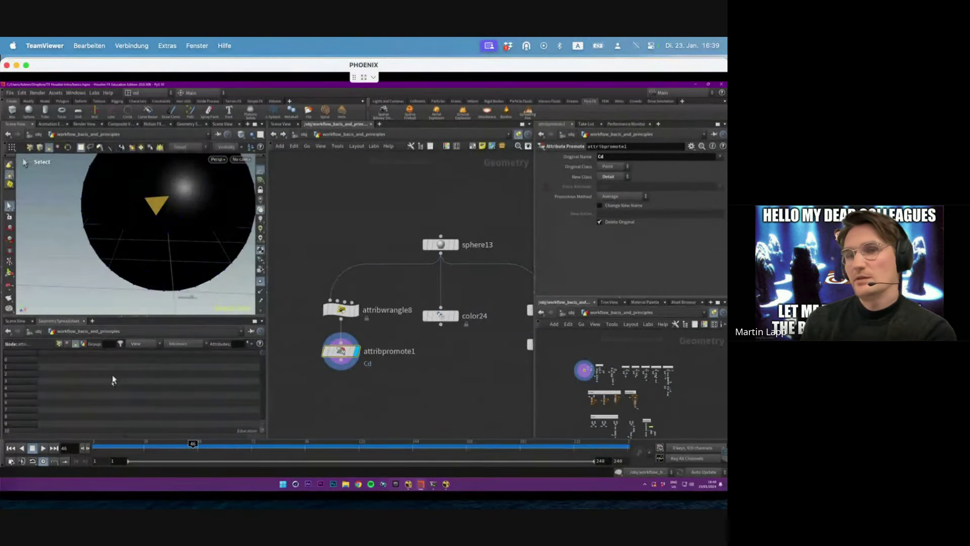
left_click(84, 345)
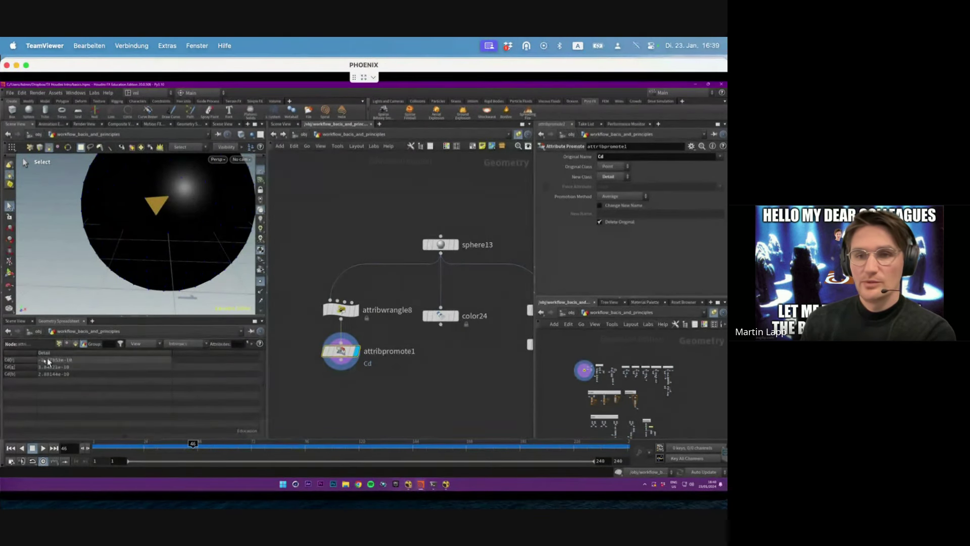
Step: Look through the promotion methods without changing Average and examine the whole sphere with the detail-class colour
left_click(624, 197)
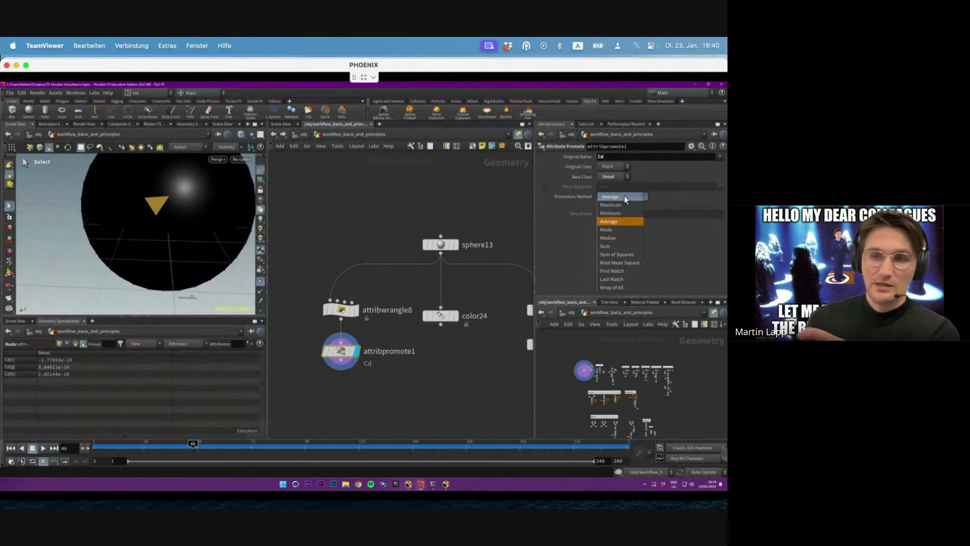
left_click(624, 196)
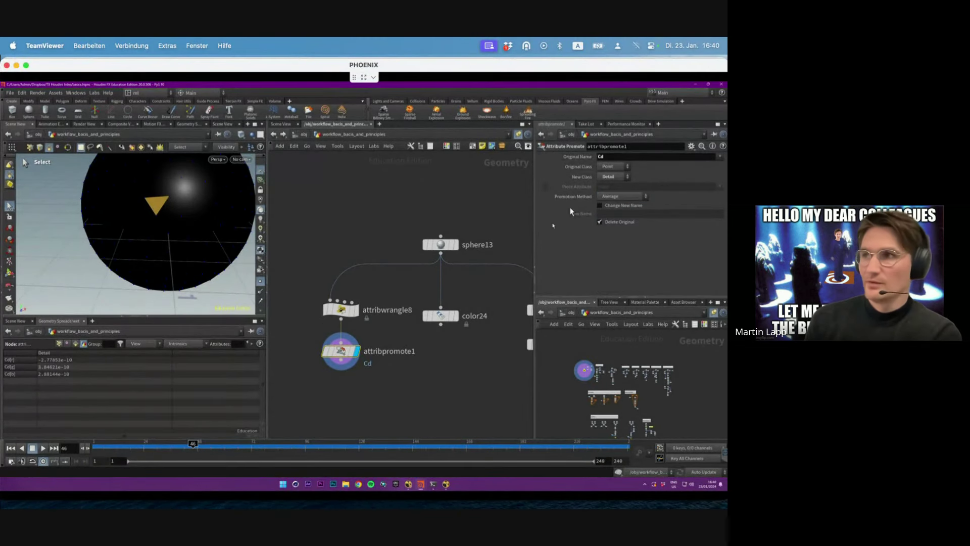
key("Escape")
scroll(144, 214, "down", 3)
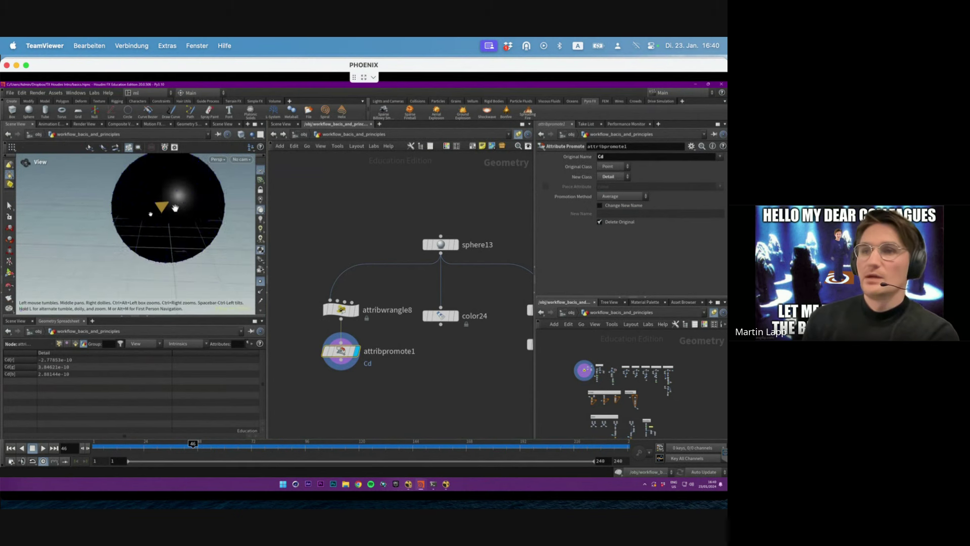
middle_click_drag(151, 207, 134, 257)
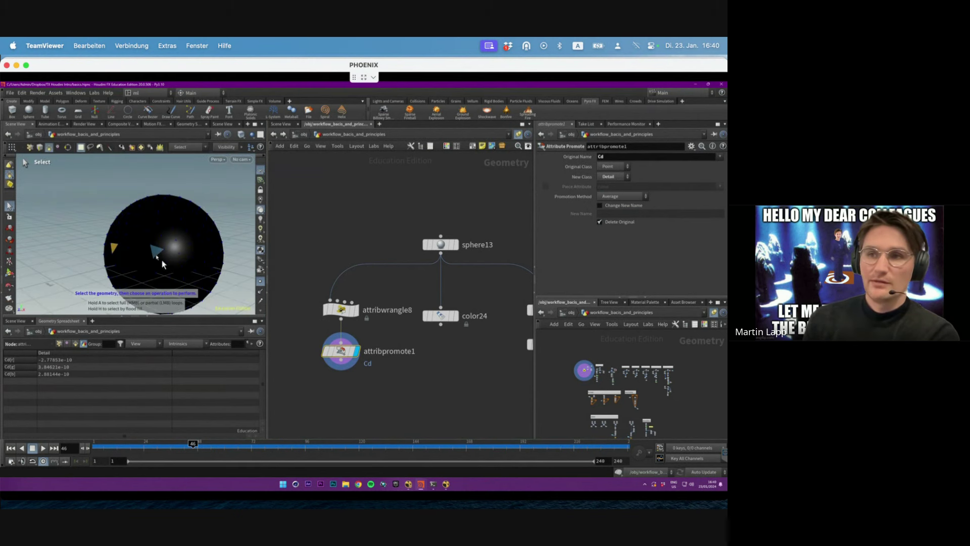
key("s")
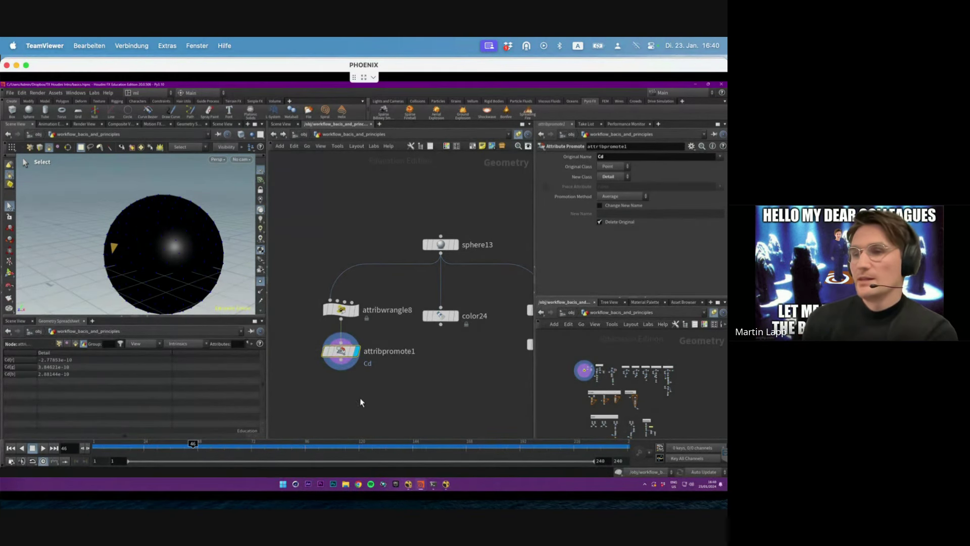
Step: Change the promote node's New Class to Vertex and list vertex attributes in the Geometry Spreadsheet with a narrower Point Num column
left_click(622, 179)
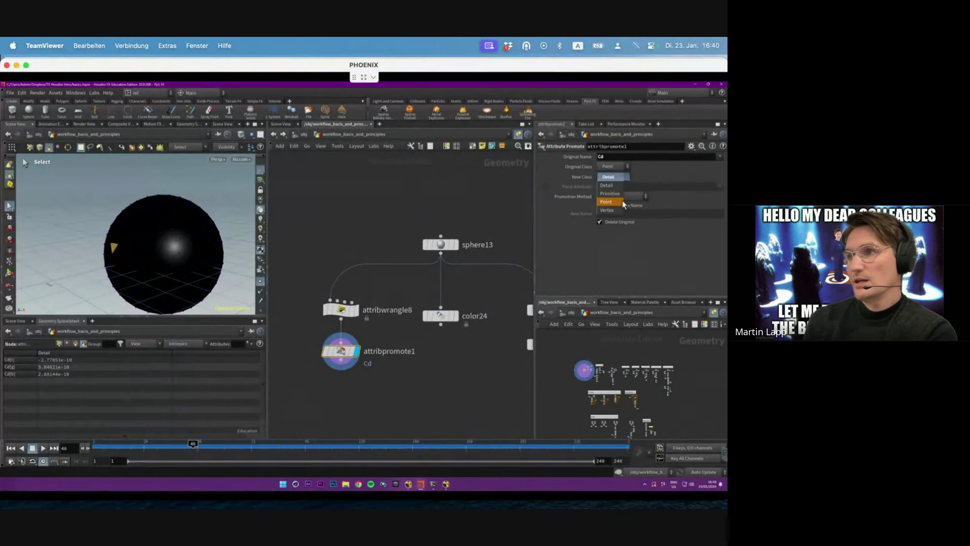
left_click(608, 210)
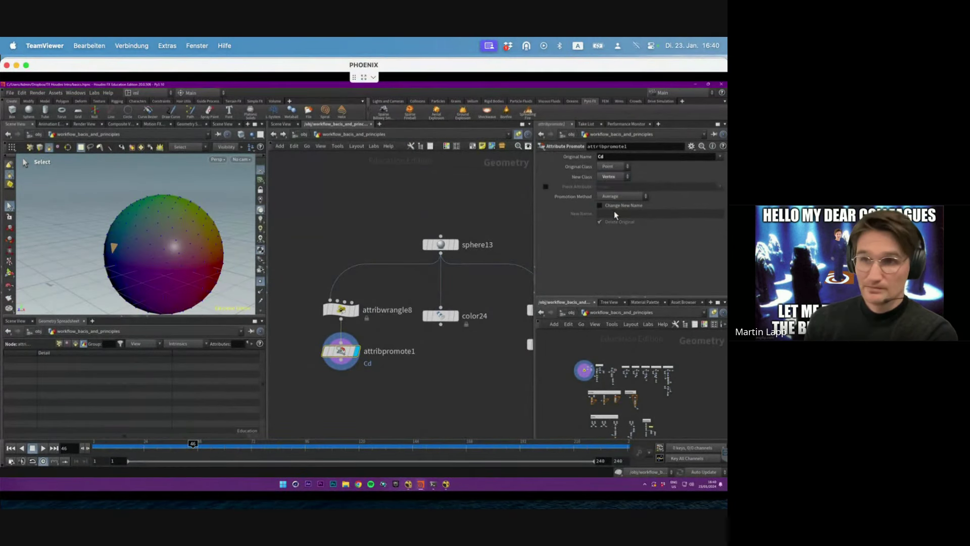
left_click(67, 343)
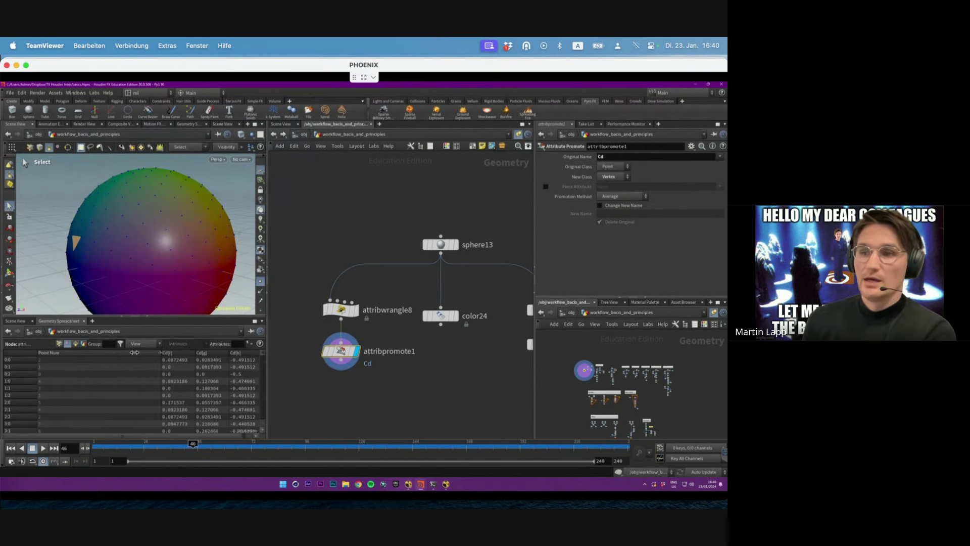
left_click_drag(175, 355, 71, 355)
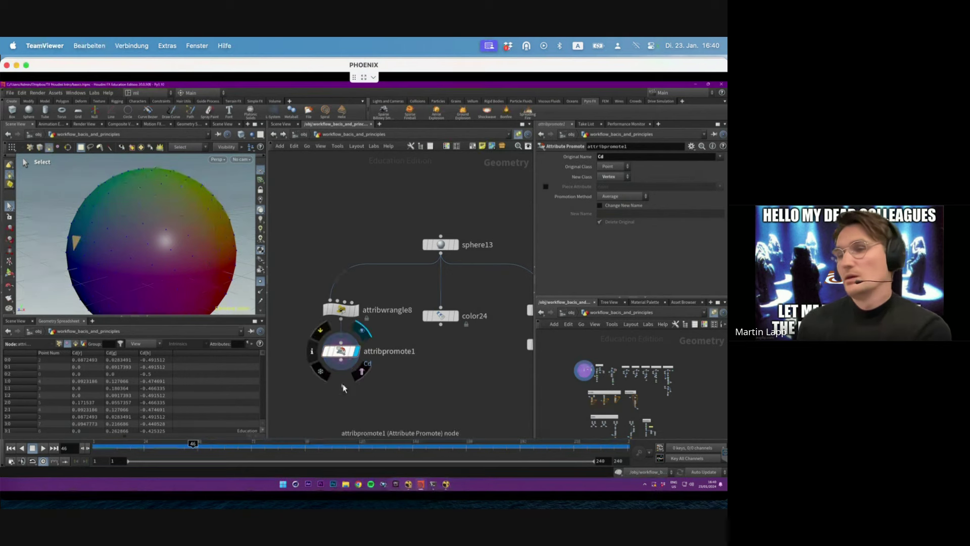
Step: Delete the Attribute Promote node below attribwrangle8
key("Delete")
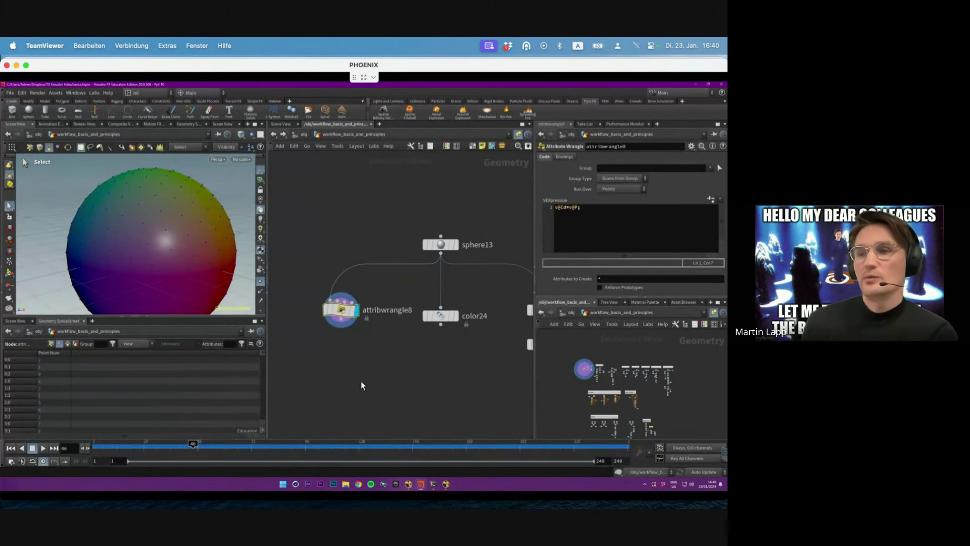
Step: Return the Geometry Spreadsheet to point attributes and display sphere12 below the attributes note without point markers
left_click(53, 345)
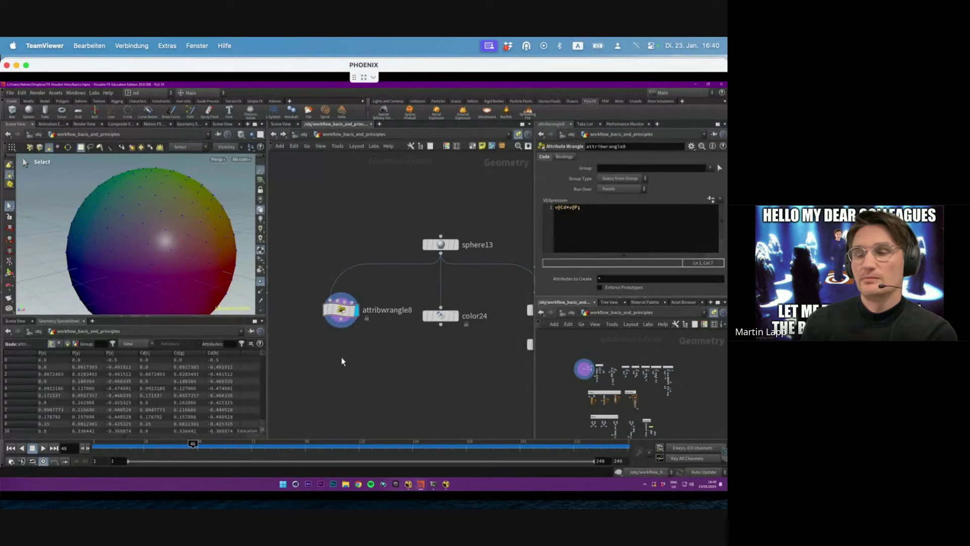
scroll(362, 344, "down", 5)
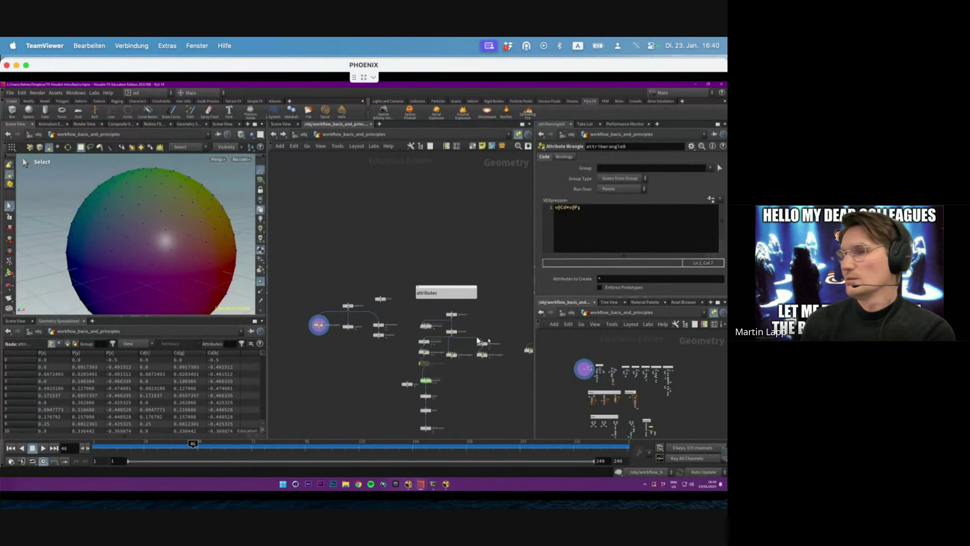
scroll(475, 338, "up", 5)
left_click(430, 290)
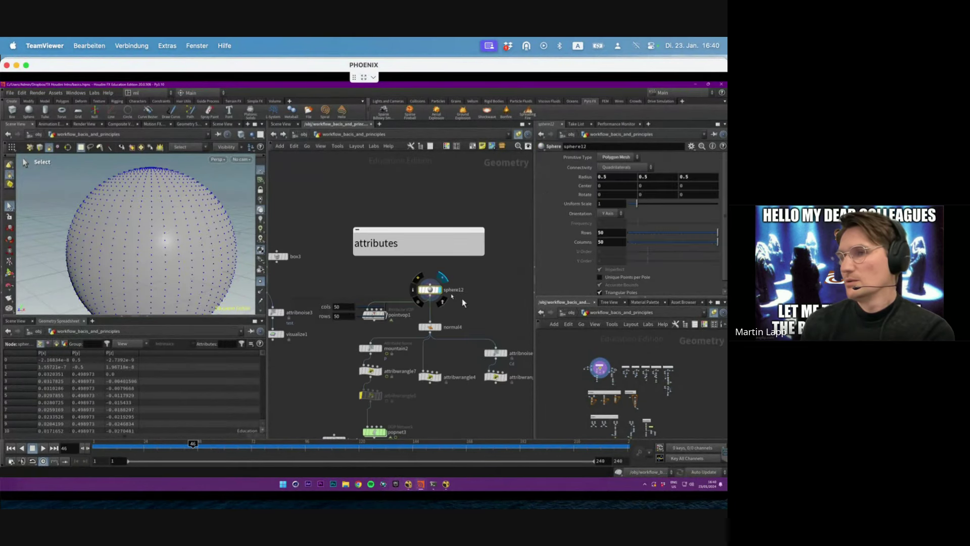
scroll(91, 227, "down", 3)
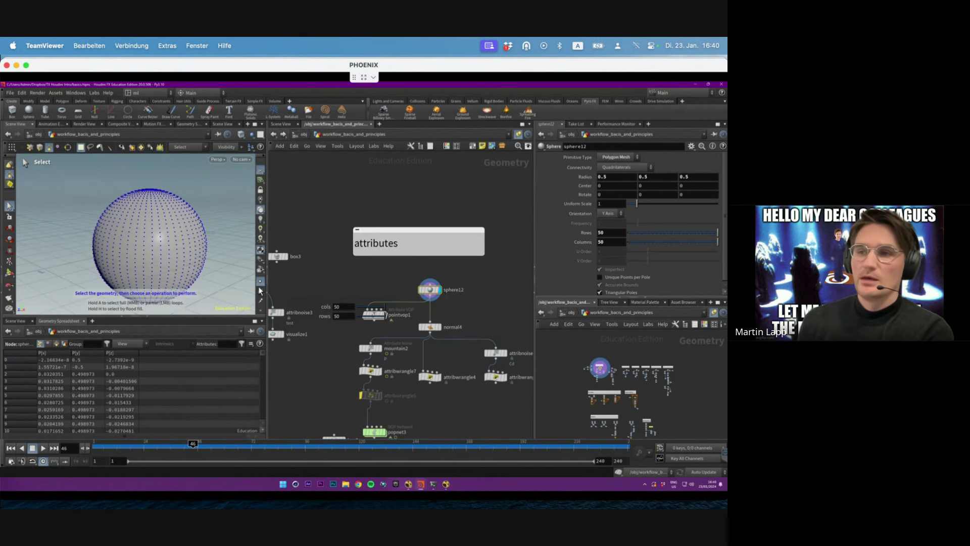
left_click(261, 281)
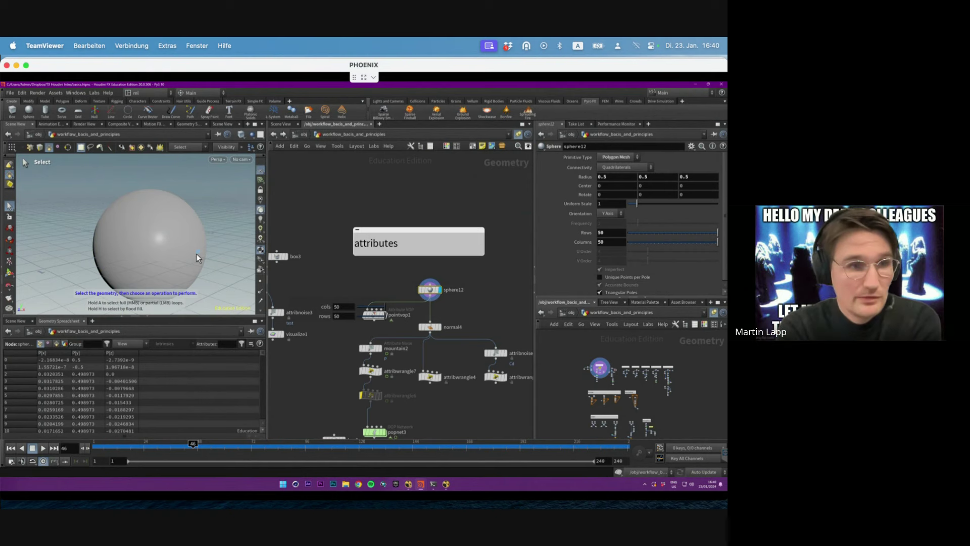
Step: Display normal4, set Add Normals to to Vertices, and list its vertex attributes in the Geometry Spreadsheet
left_click(434, 329)
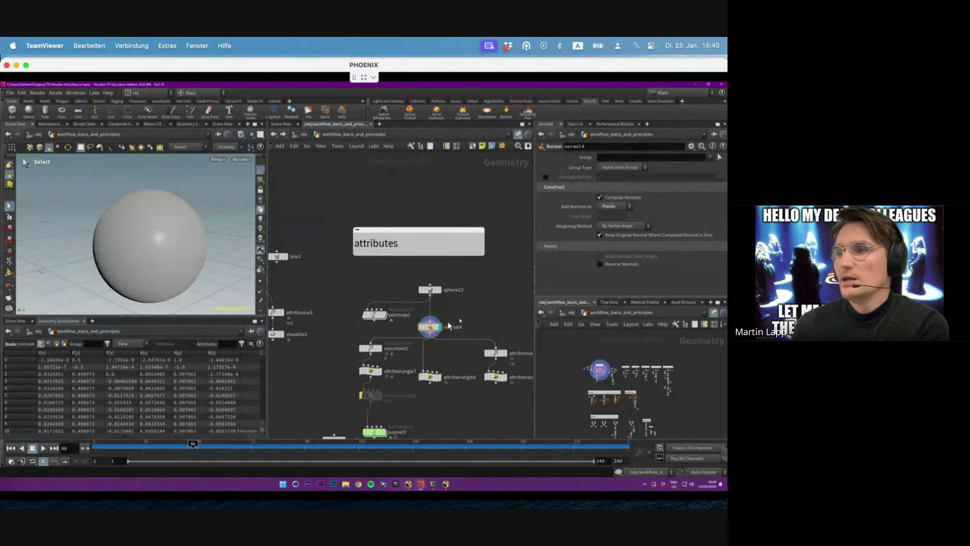
left_click(617, 223)
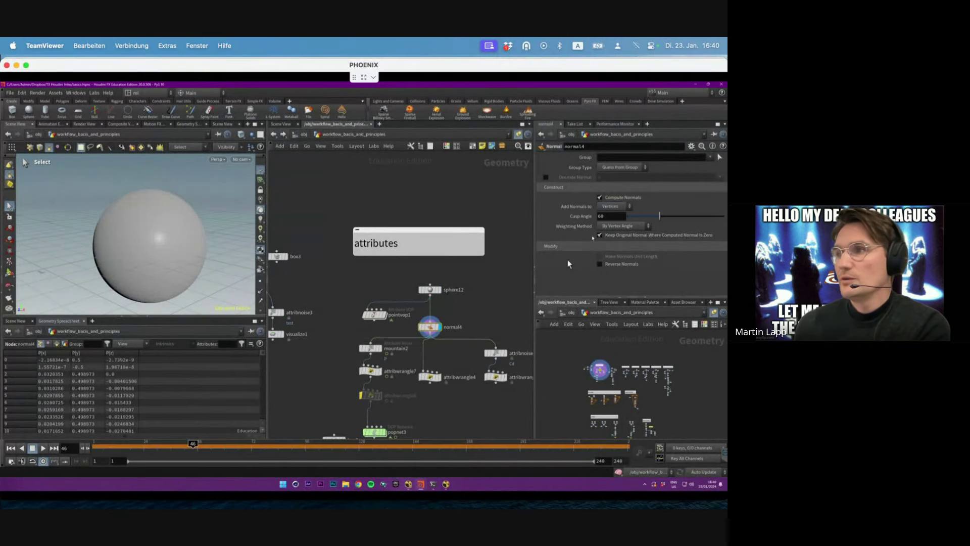
left_click(48, 344)
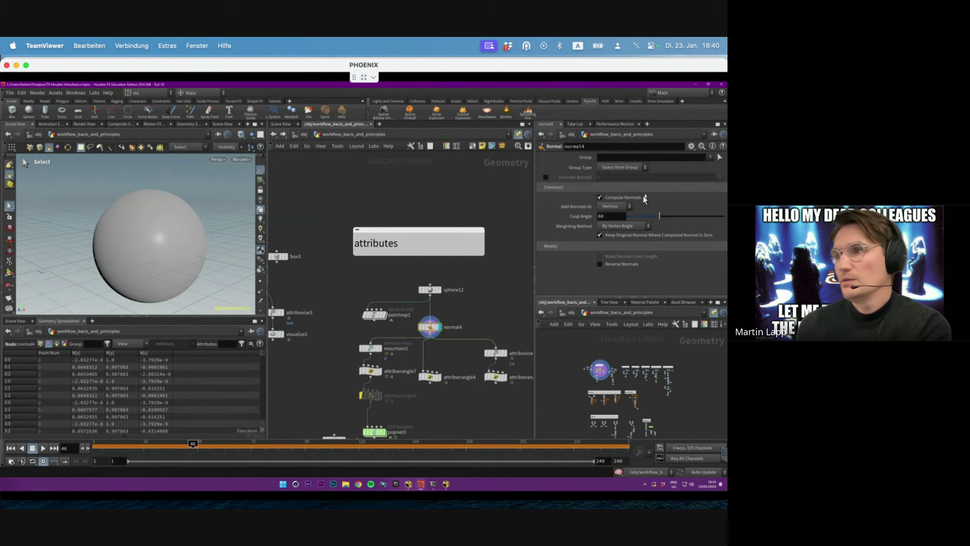
Step: Set normal4's Add Normals to back to Points and list its point attributes in the Geometry Spreadsheet
left_click(622, 208)
left_click(618, 215)
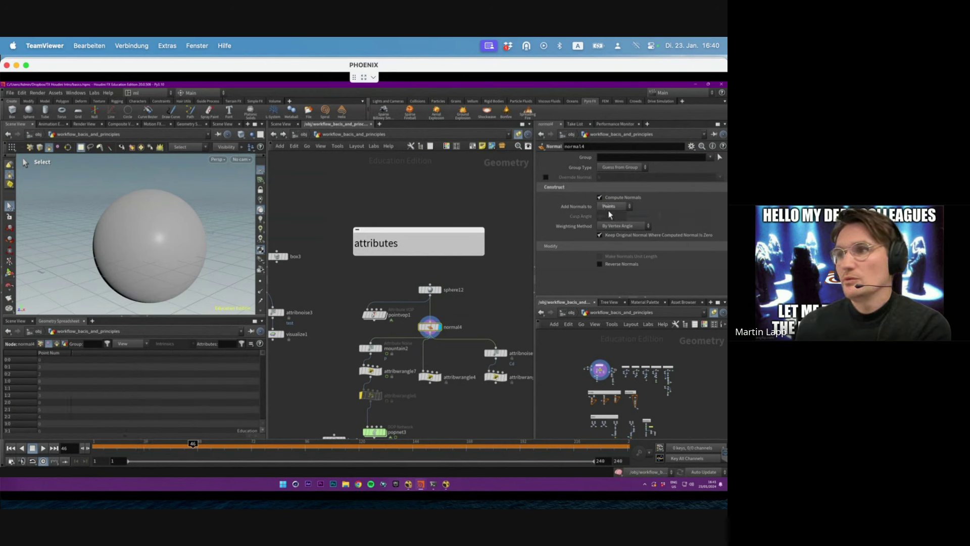
left_click(41, 343)
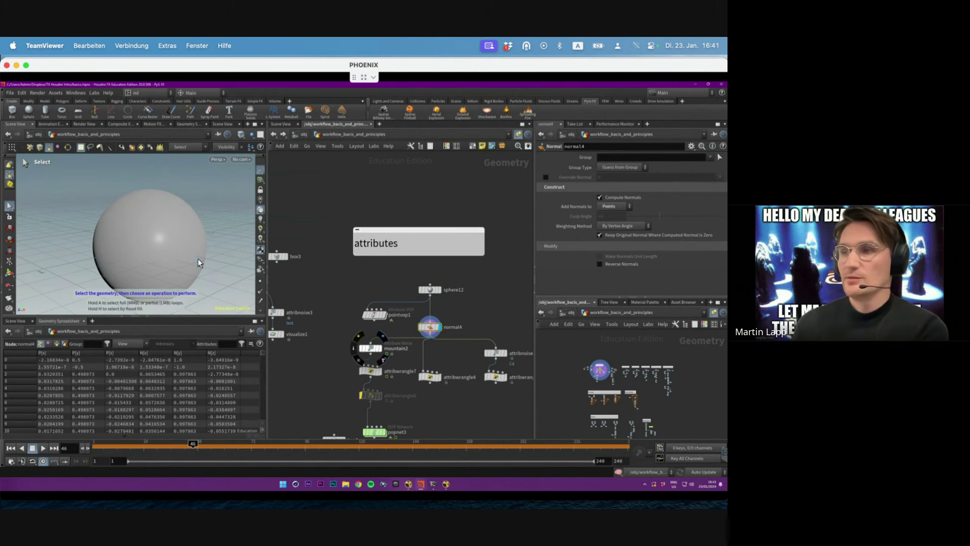
Step: Bypass the mountain2 Attribute Noise node below normal4
scroll(405, 331, "up", 2)
scroll(405, 331, "down", 2)
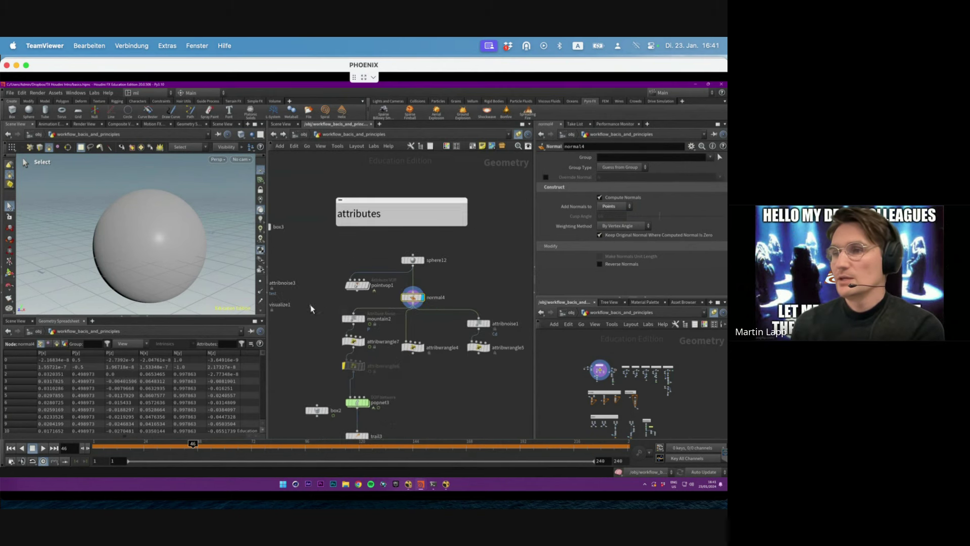
left_click(352, 319)
left_click(344, 319)
Step: Open attribwrangle7's VEXpression and display that node's result in the viewport
left_click(357, 343)
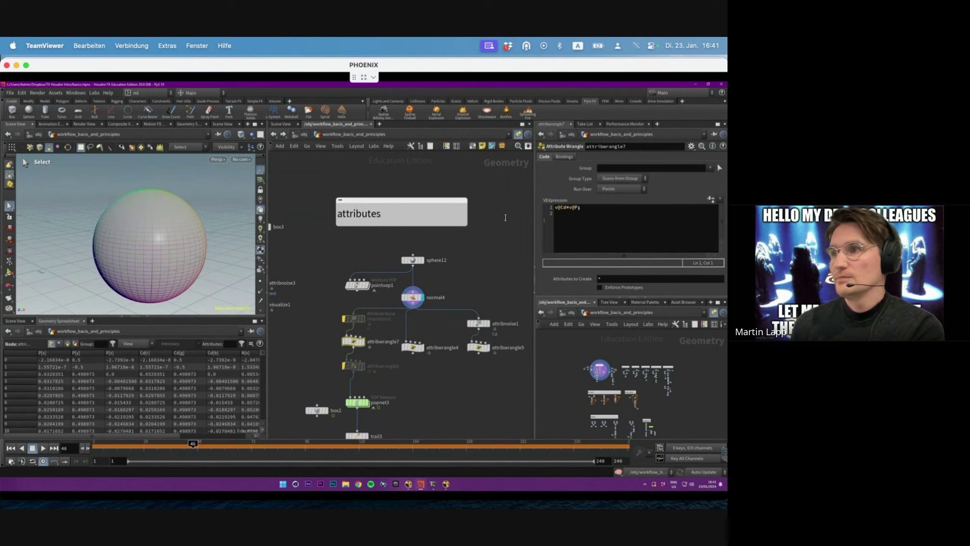
left_click(578, 218)
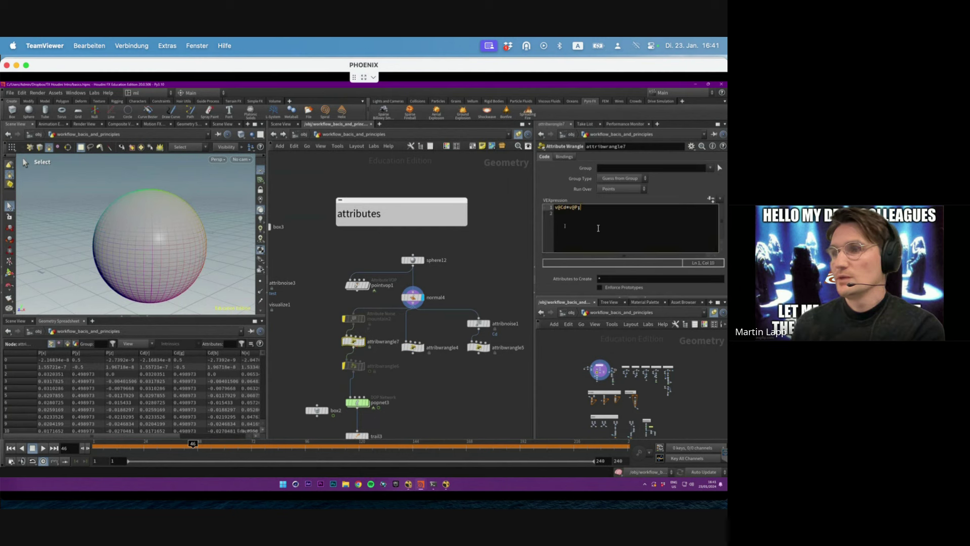
scroll(389, 338, "up", 4)
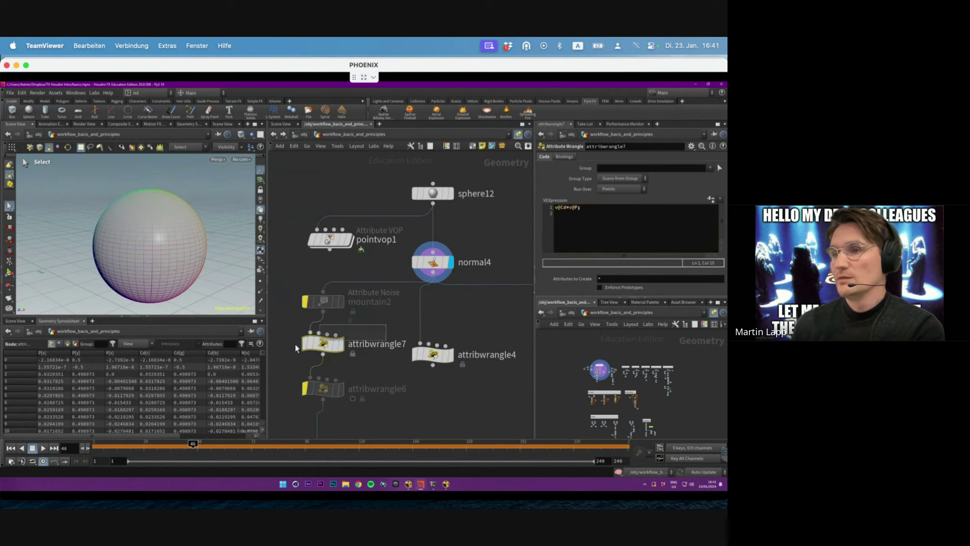
middle_click_drag(404, 326, 399, 293)
mouse_move(356, 314)
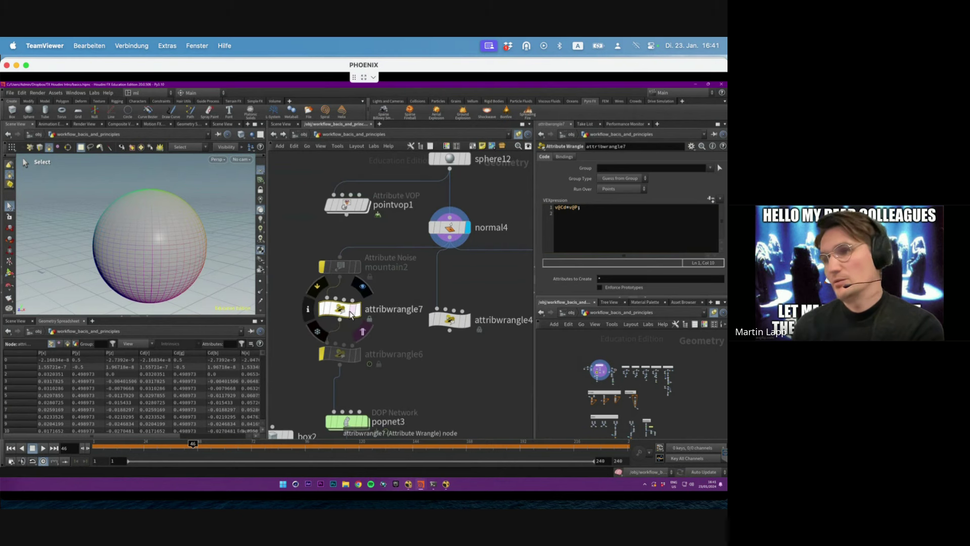
left_click(362, 287)
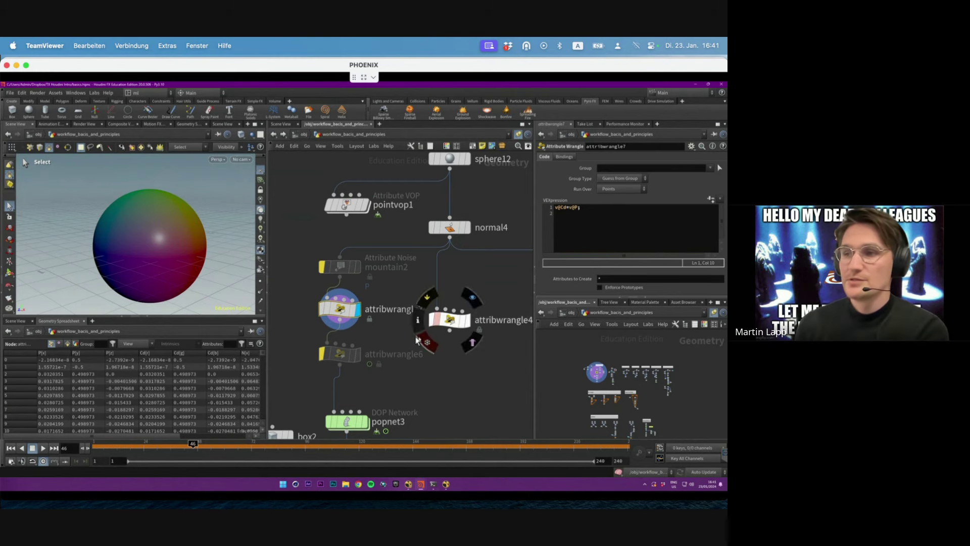
Step: Re-enable the bypassed attribwrangle6 node and place the cursor in its VEXpression
left_click(350, 357)
double_click(394, 309)
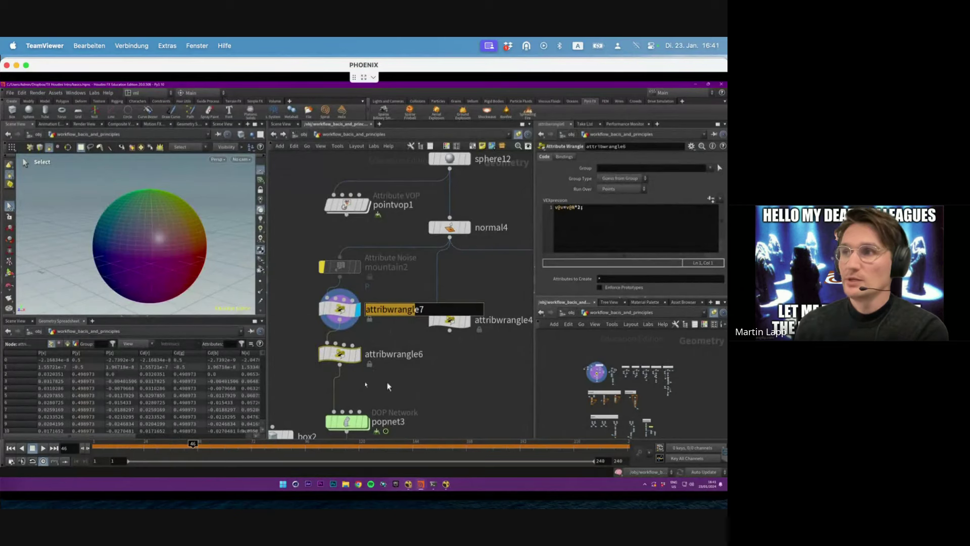
left_click(581, 211)
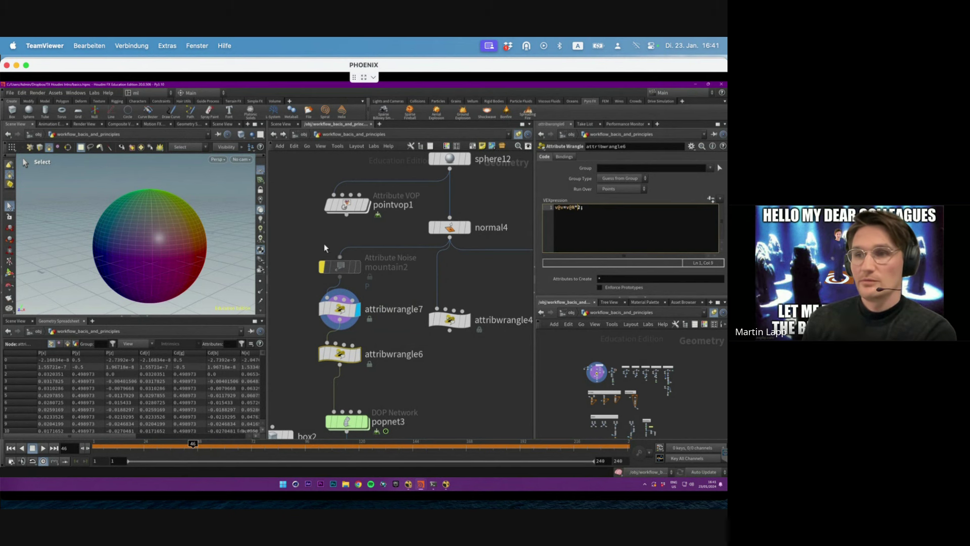
Step: Show the sphere's point normals in the viewport, examine them, and hide them again
left_click(260, 293)
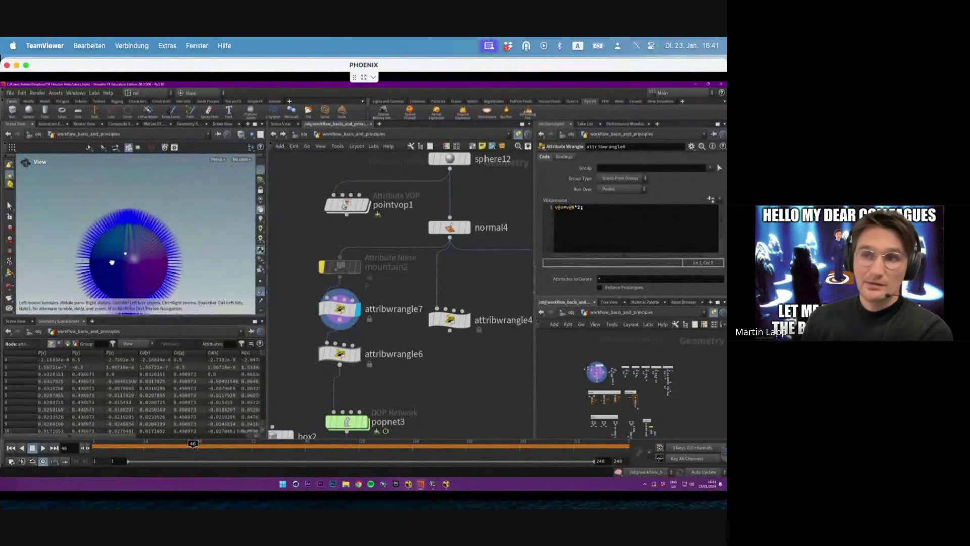
left_click(261, 293)
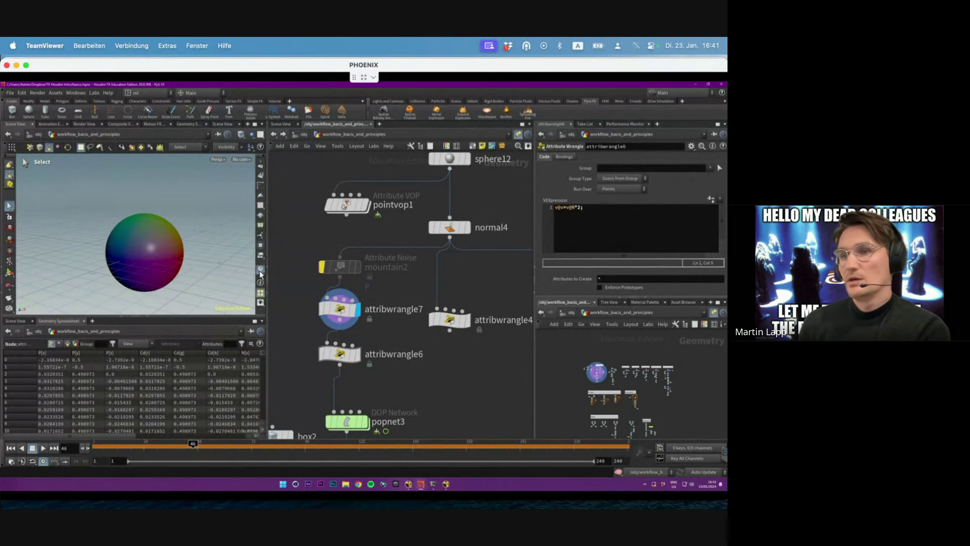
Step: Enable the scene visualizer for the v attribute in the viewport
left_click(260, 271)
left_click(263, 220)
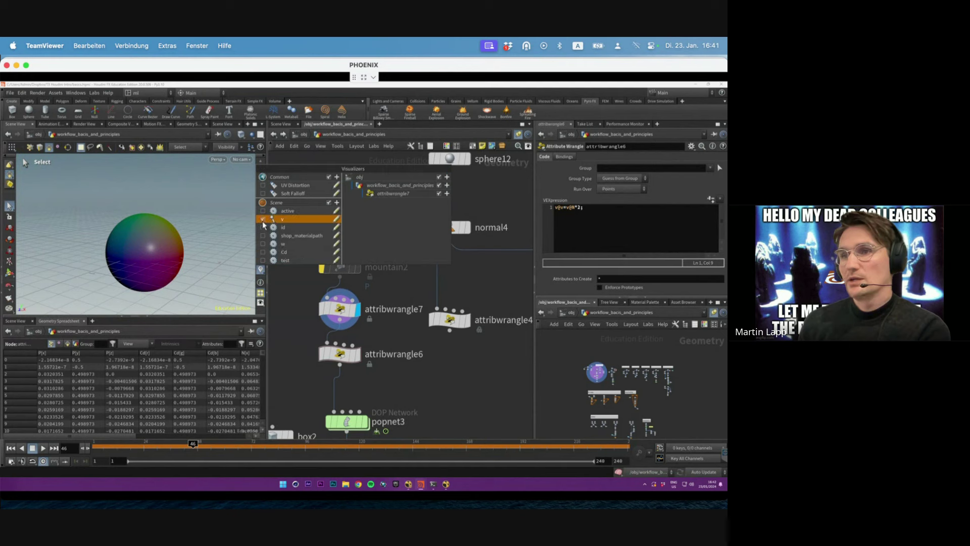
left_click(261, 269)
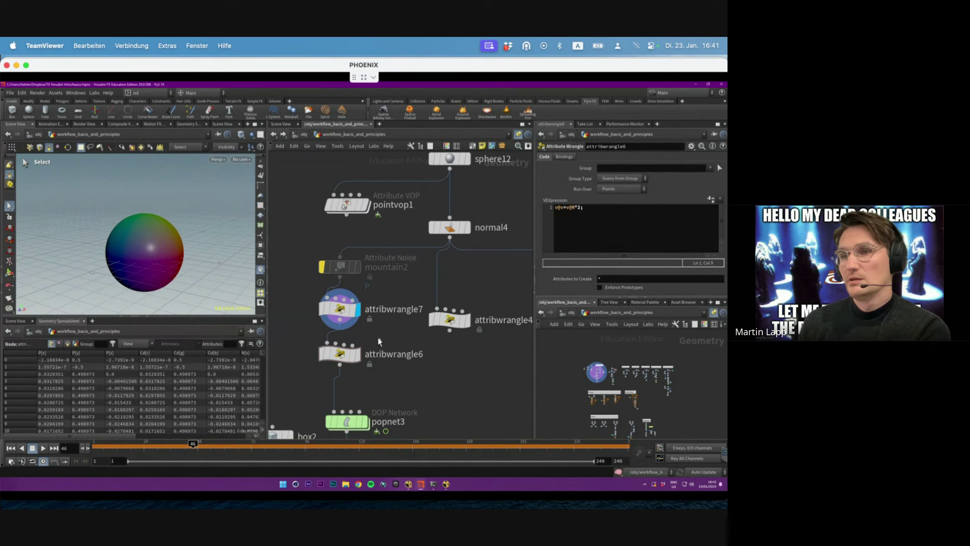
Step: Display attribwrangle6's result, examine the velocity lines around the sphere, and highlight the multiplier in its VEXpression
left_click(358, 354)
key("Escape")
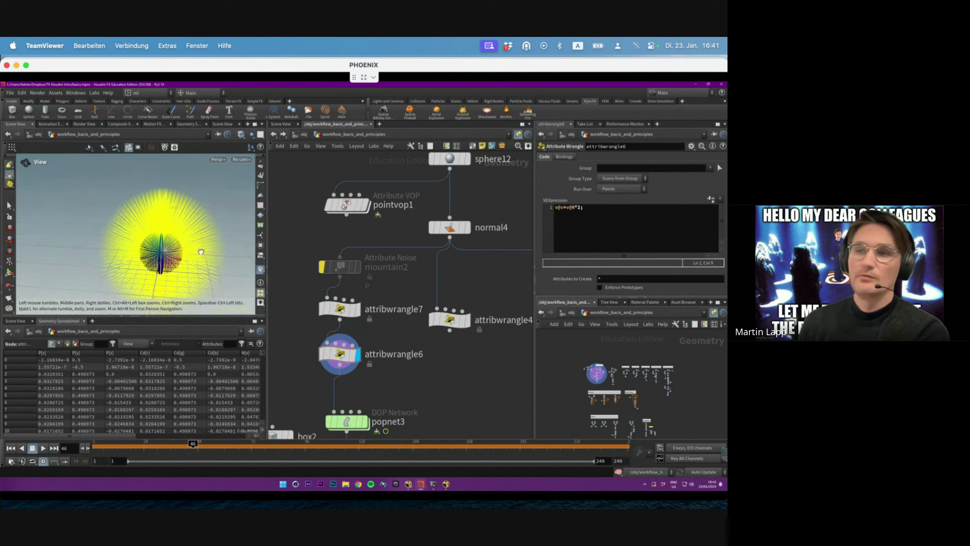
key("s")
left_click_drag(576, 207, 582, 206)
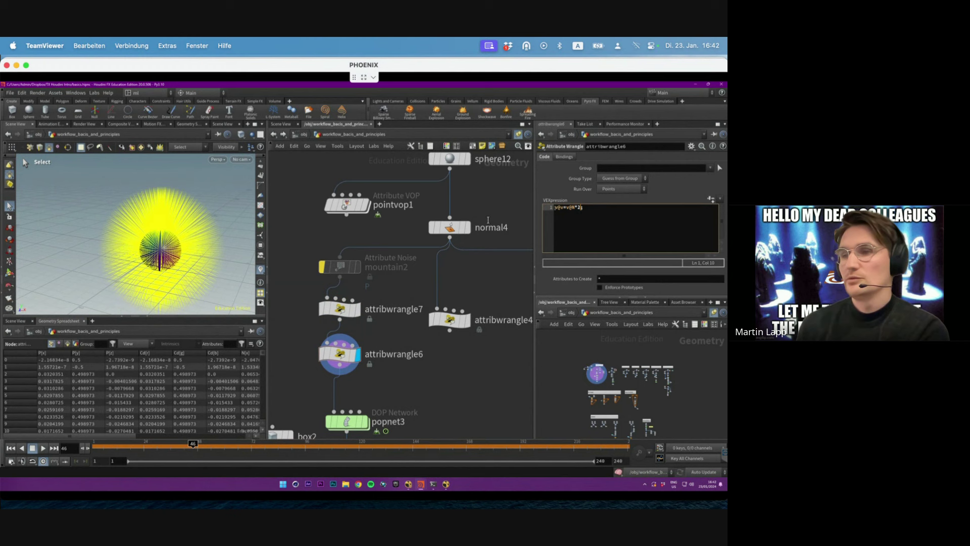
Step: Bypass popwind1 inside the popnet3 DOP Network and return to the geometry network
middle_click_drag(463, 402, 455, 335)
left_click(390, 347)
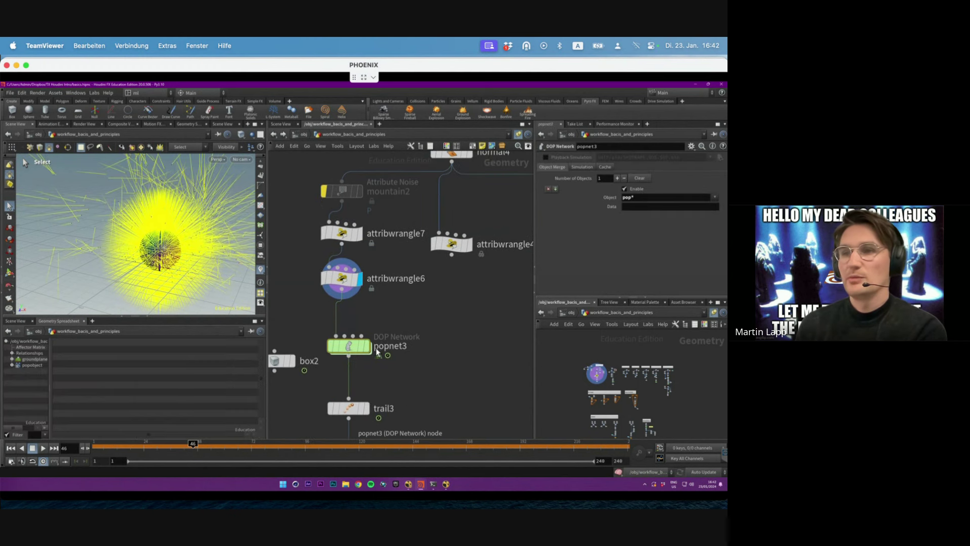
double_click(348, 346)
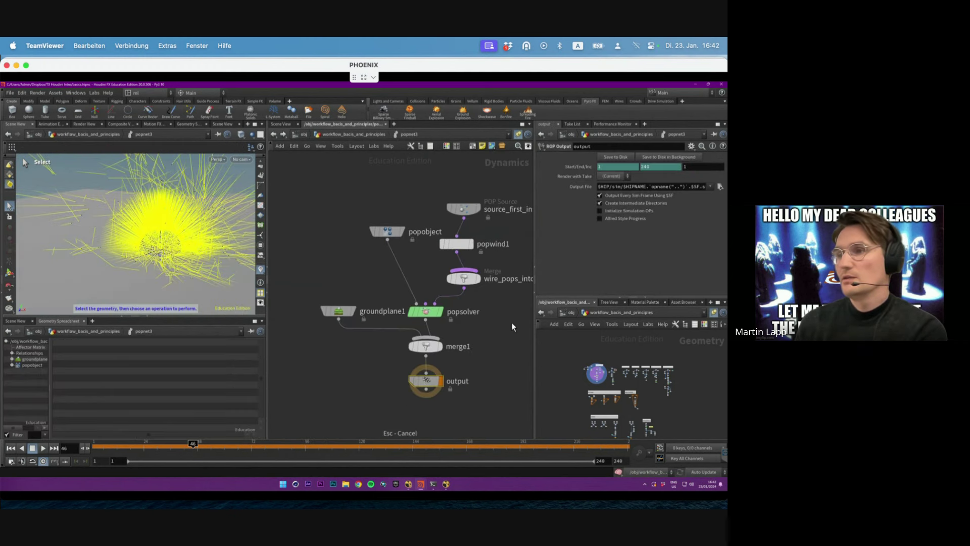
scroll(435, 245, "down", 1)
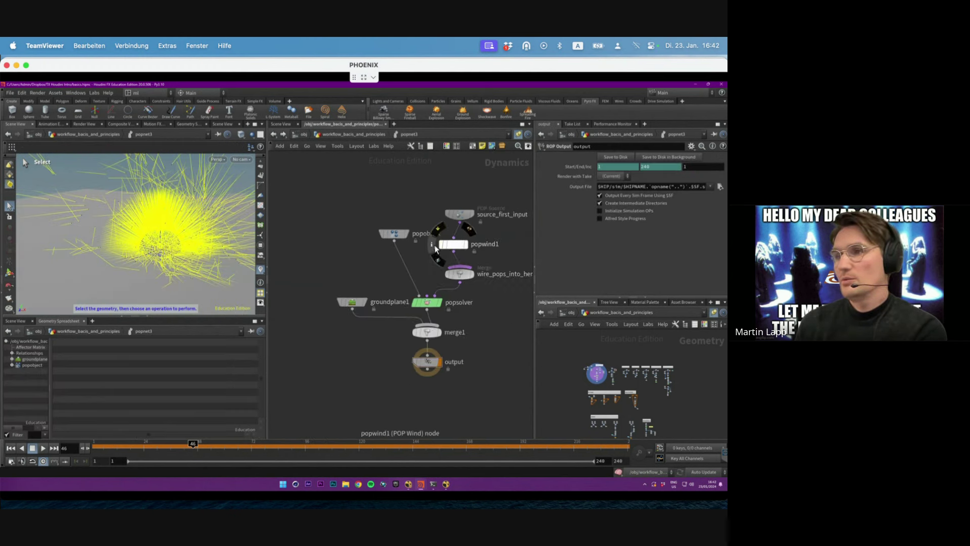
left_click(344, 135)
Step: Display popnet3 and play its particle simulation from the first frame while examining the particles
left_click(367, 348)
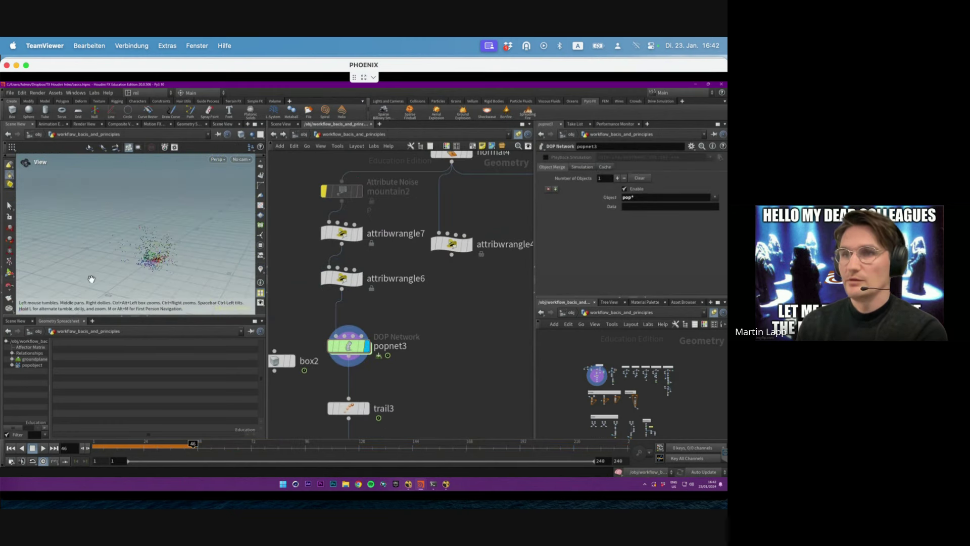
left_click(11, 449)
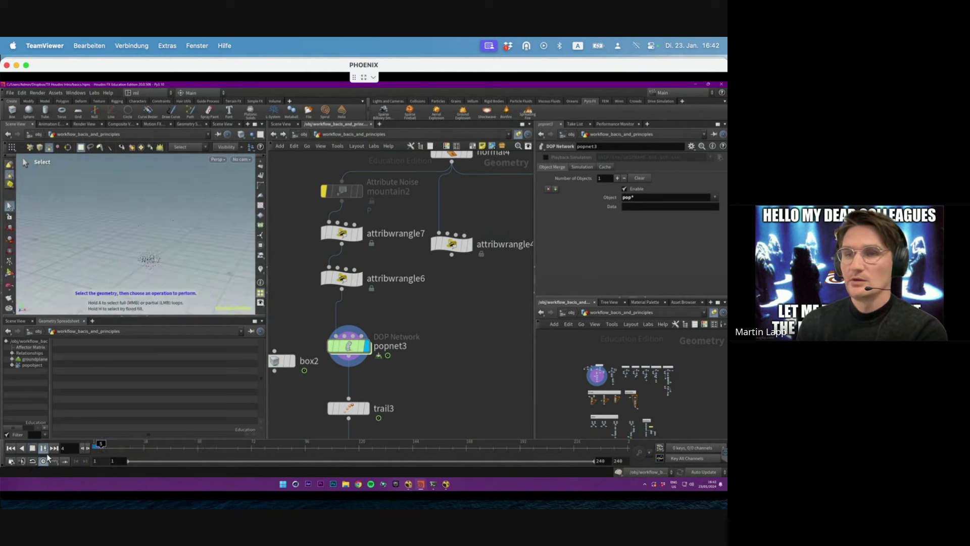
key("Escape")
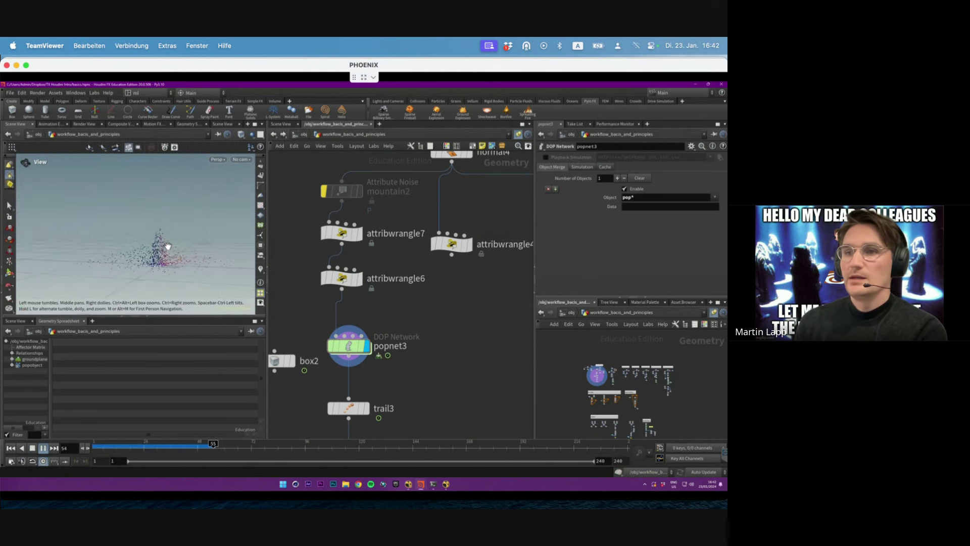
key("s")
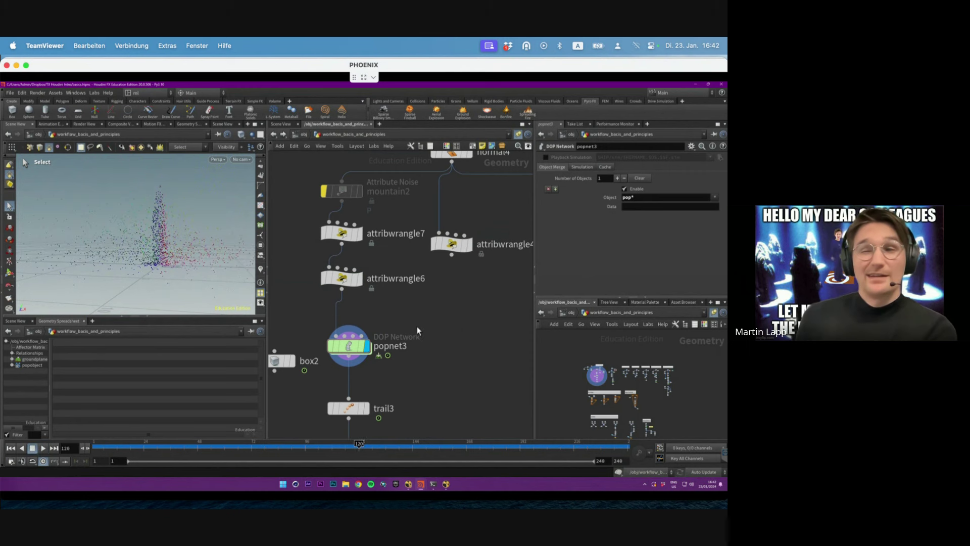
Step: Look at the nodes inside popnet3 and return to the geometry network
double_click(360, 345)
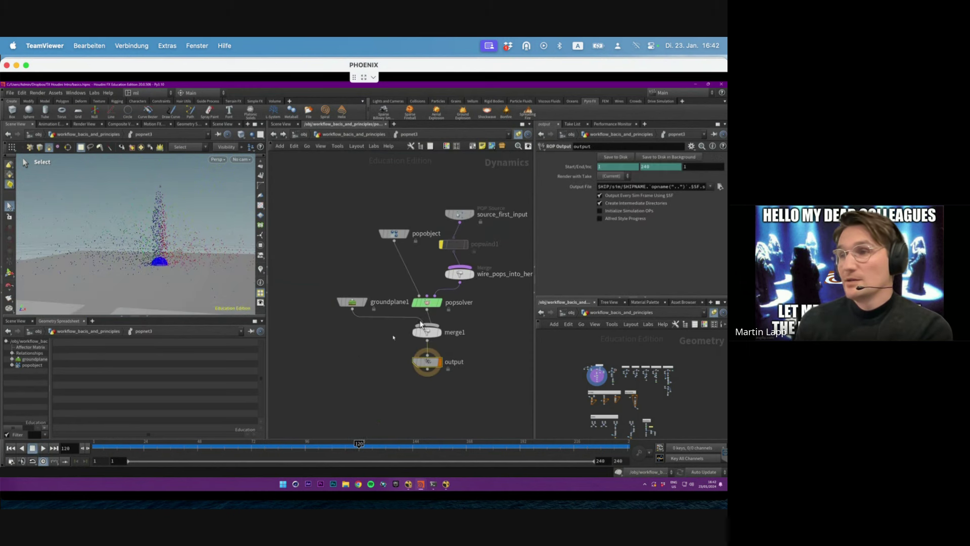
key("u")
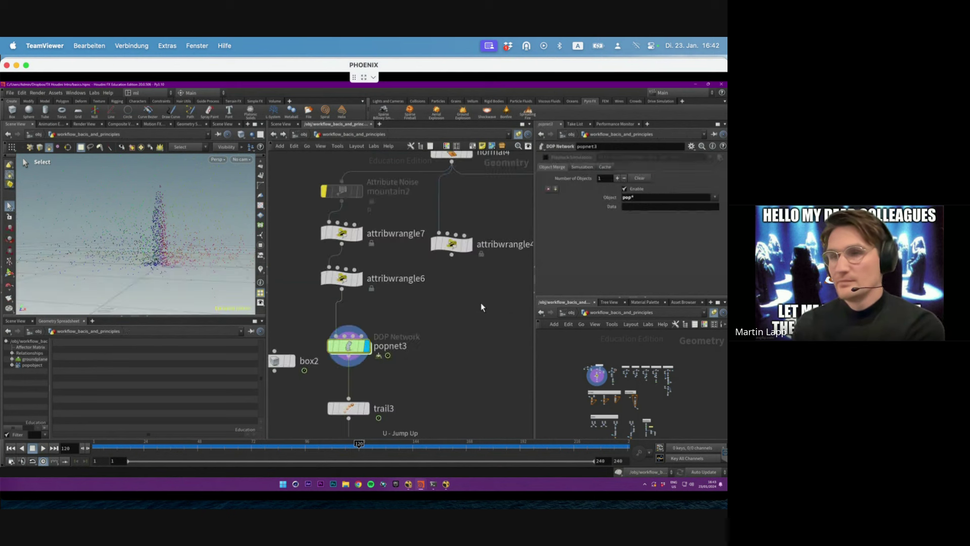
Step: Bypass the attribwrangle7 colour node and select popnet3
left_click(326, 233)
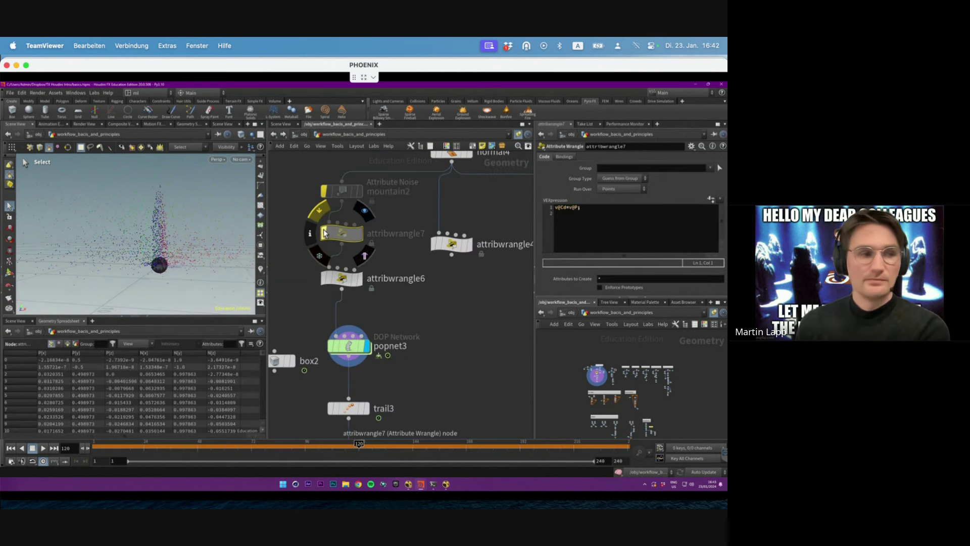
key("b")
left_click(349, 346)
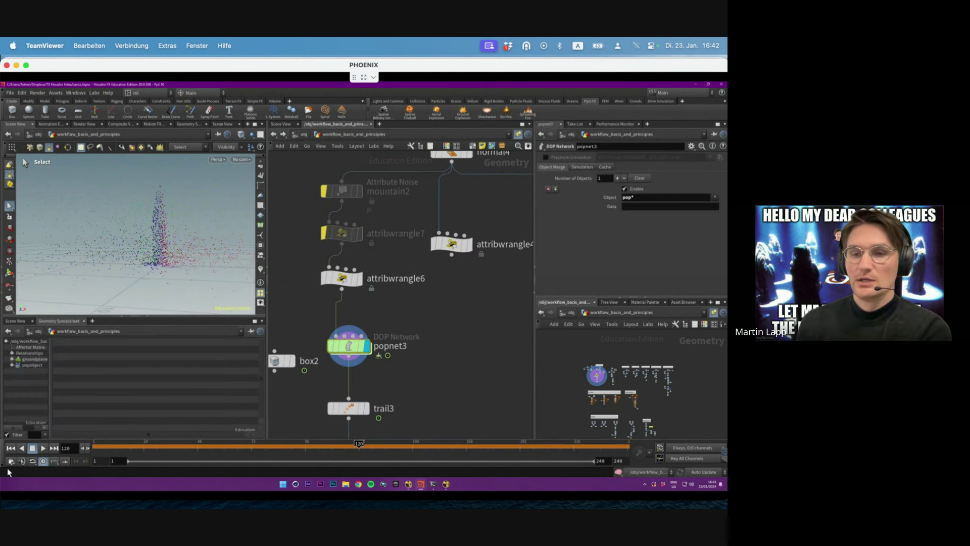
Step: Replay the particle simulation, bypass merge1 inside the popnet3 DOP Network and return to the geometry network
left_click(10, 449)
left_click(43, 448)
double_click(348, 346)
left_click(427, 332)
key("shift+r")
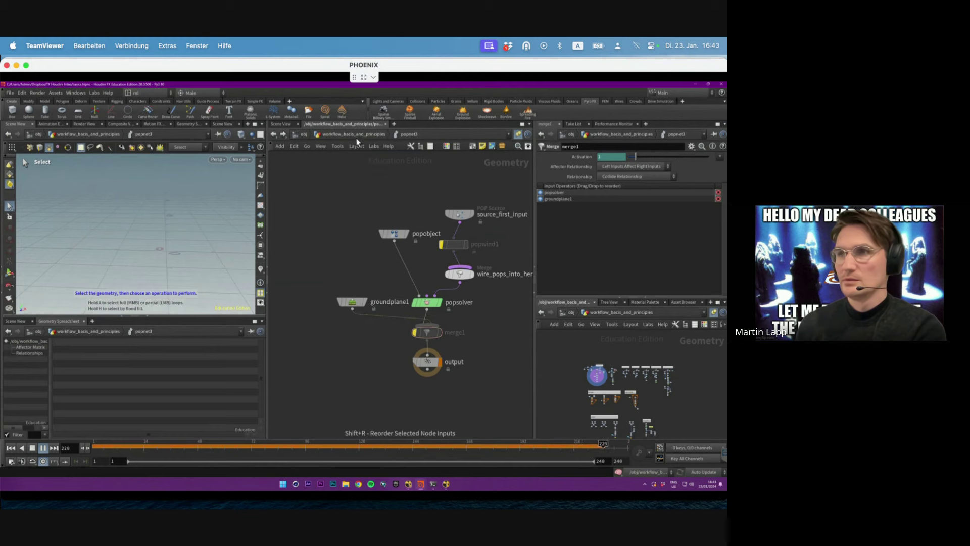
key("u")
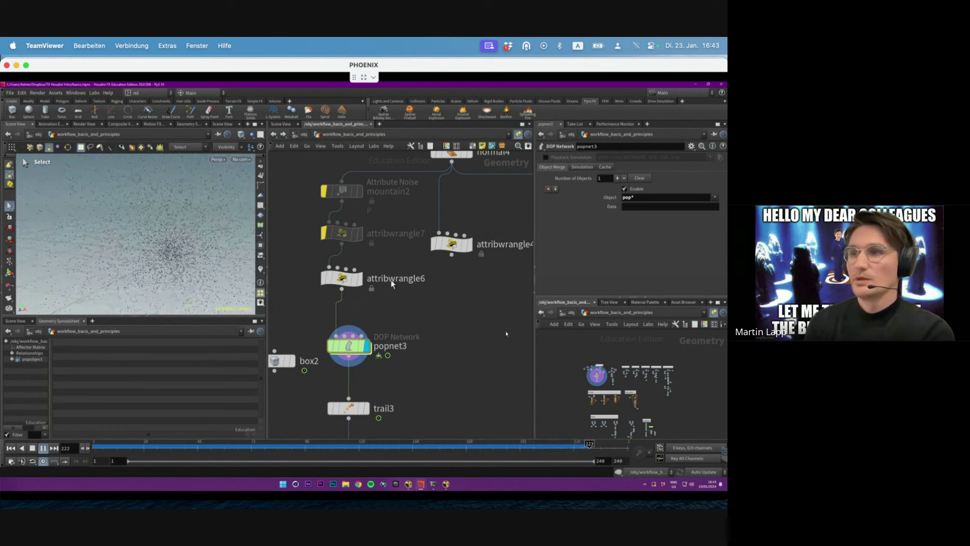
Step: Re-enable the attribwrangle7 node and replay popnet3 from the first frame
mouse_move(374, 250)
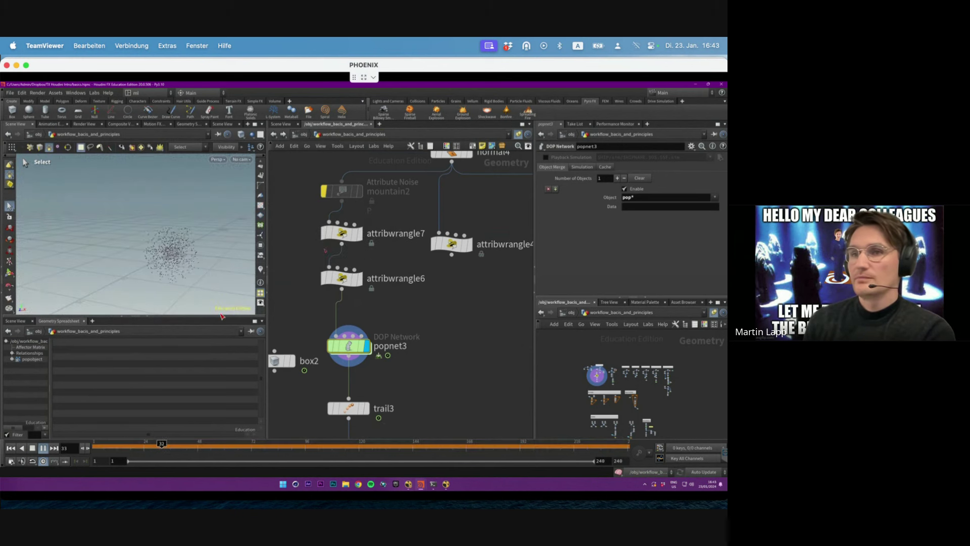
left_click(32, 448)
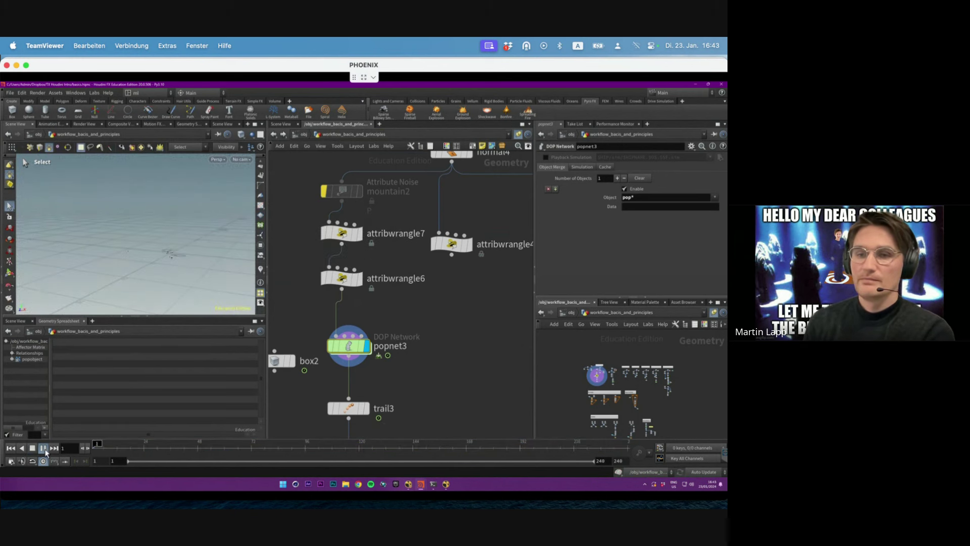
key("Escape")
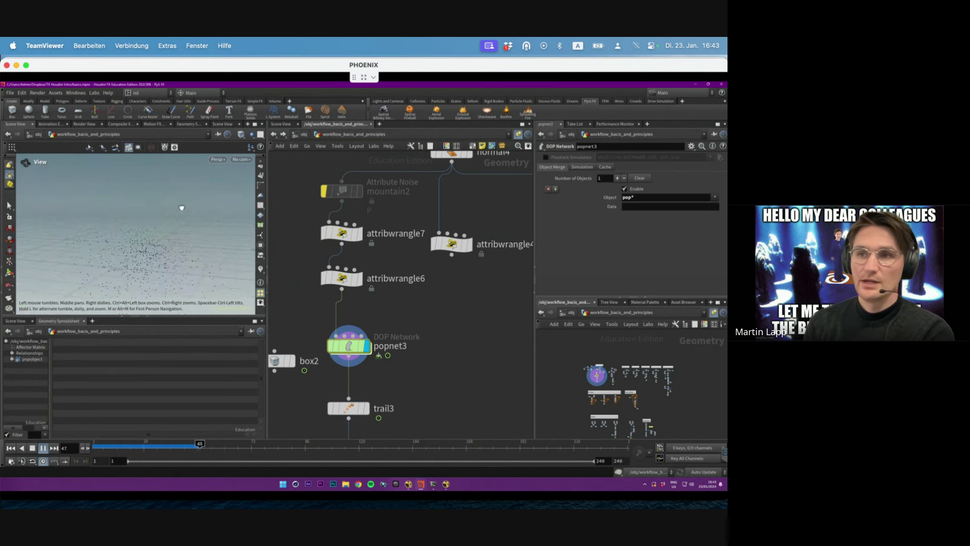
Step: Set the viewport's background color scheme to Dark in the display options
key("d")
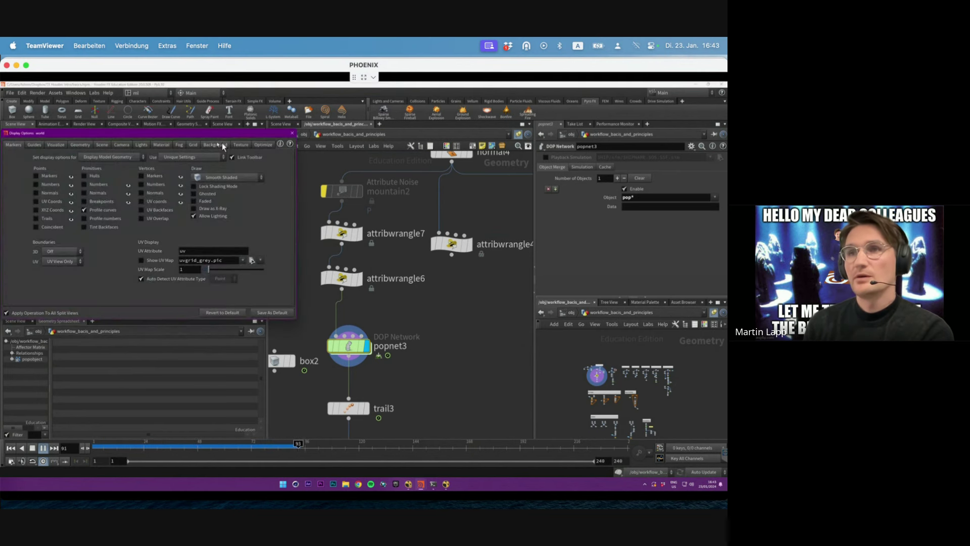
left_click(77, 145)
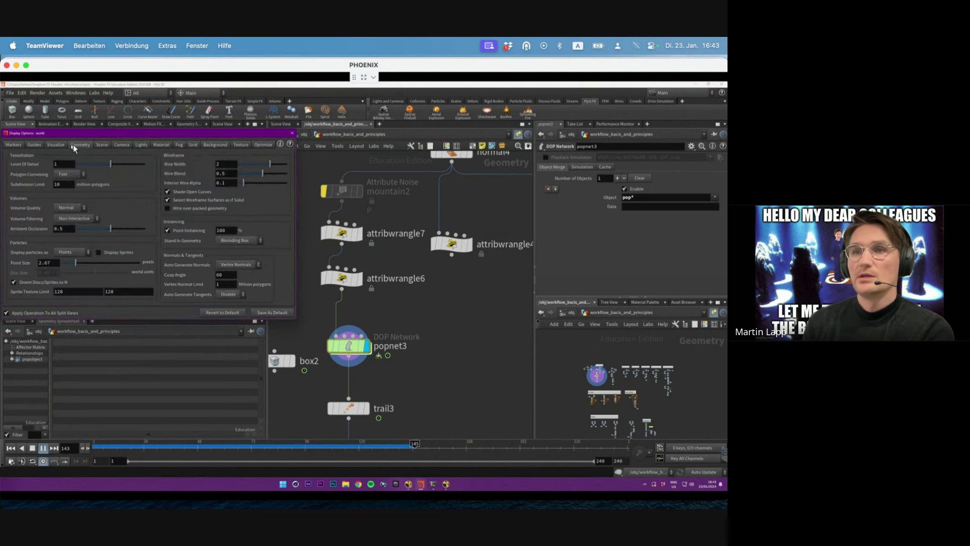
left_click(210, 144)
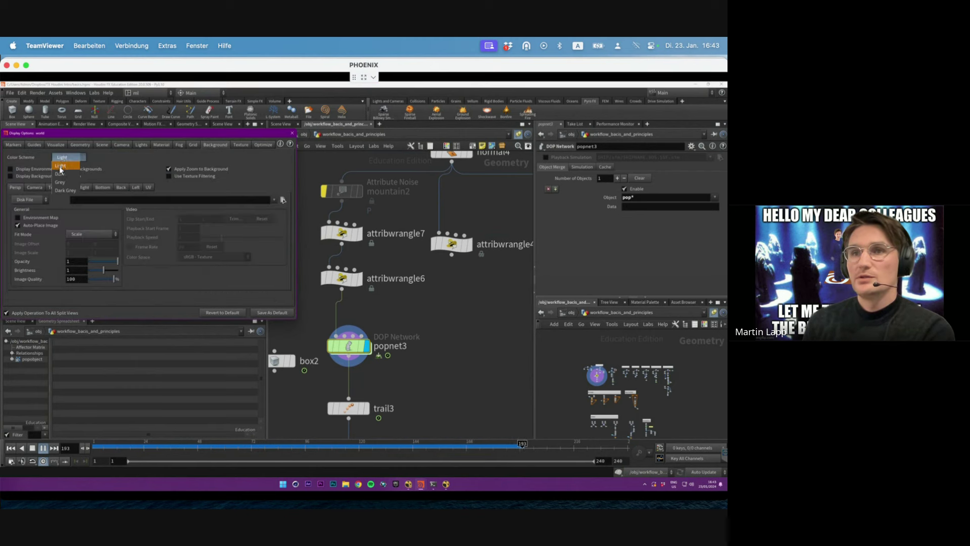
left_click(291, 134)
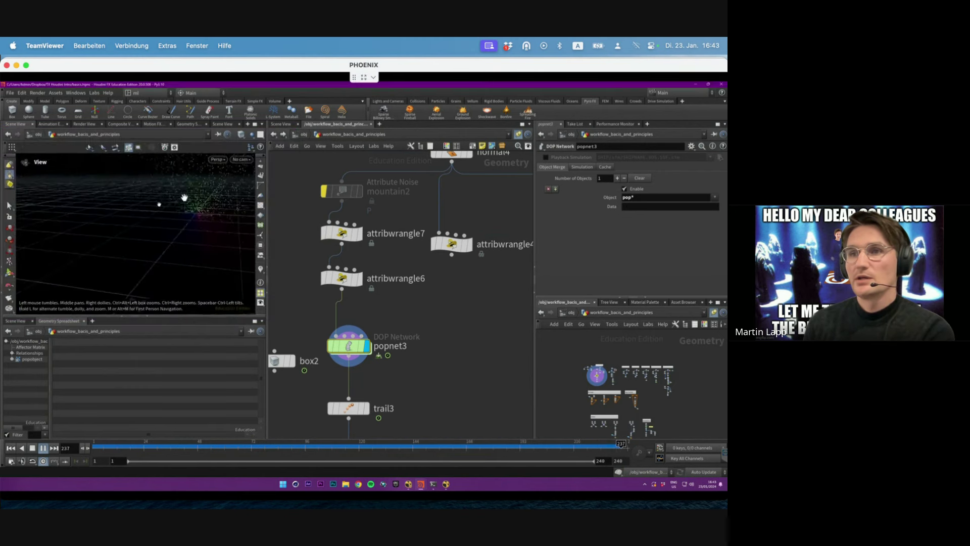
Step: Re-enable popwind1 inside popnet3, return to the geometry network and replay the particle simulation
key("s")
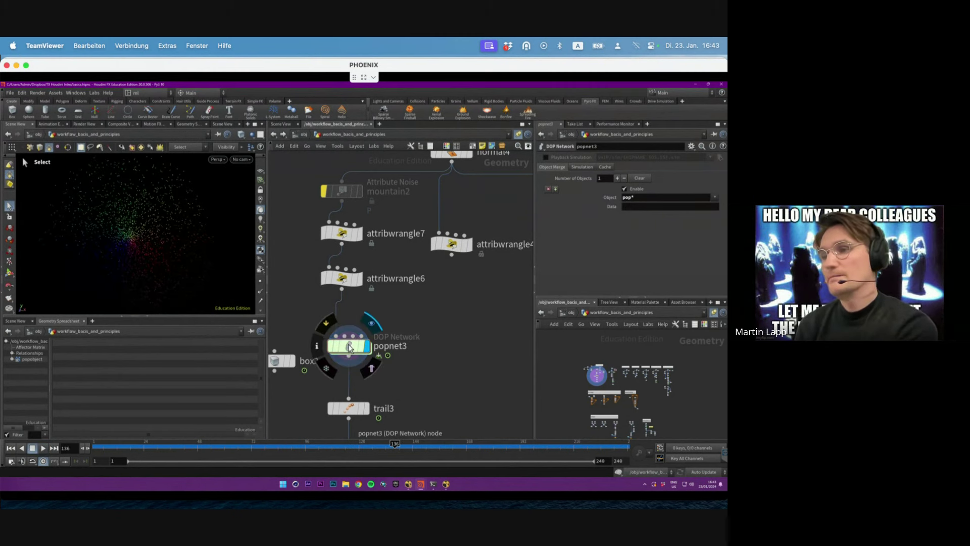
double_click(349, 347)
left_click(444, 245)
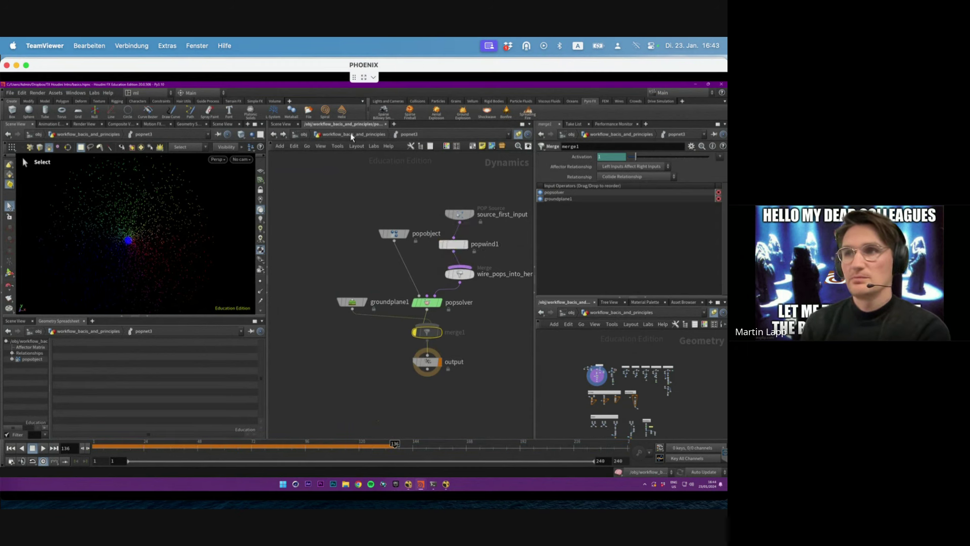
left_click(353, 135)
key("ctrl+Up")
key("Up")
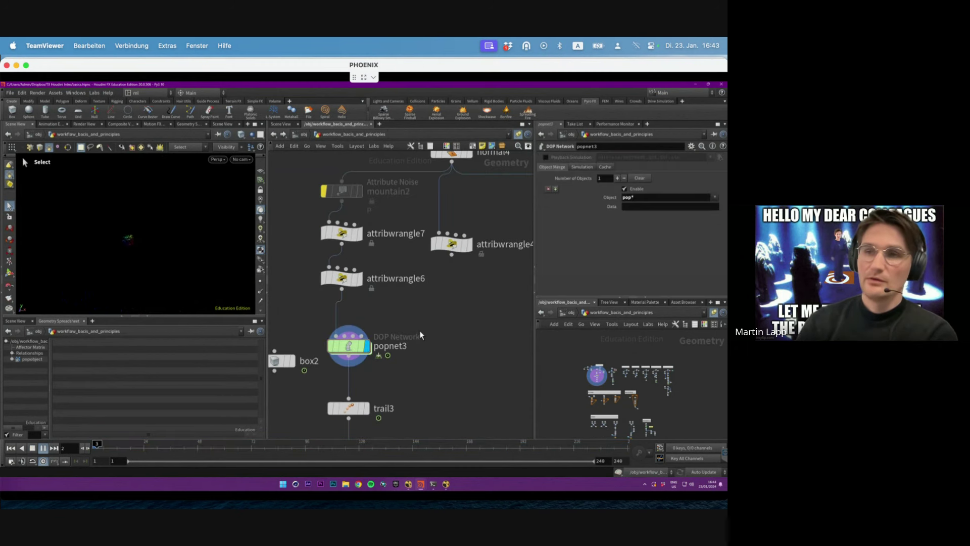
key("s")
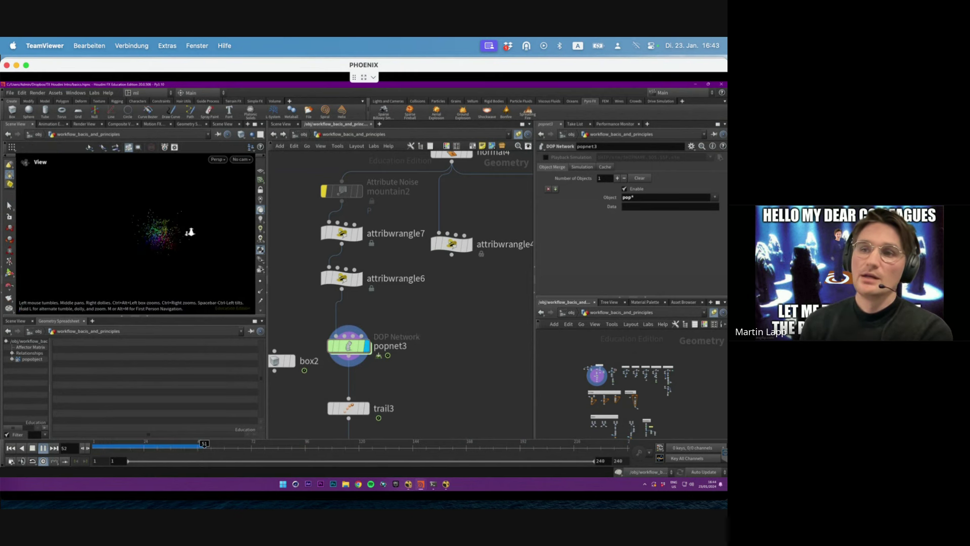
Step: Display the trail3 node and examine the particle trails as the simulation plays
middle_click_drag(368, 415, 362, 339)
left_click(362, 335)
left_click(361, 332)
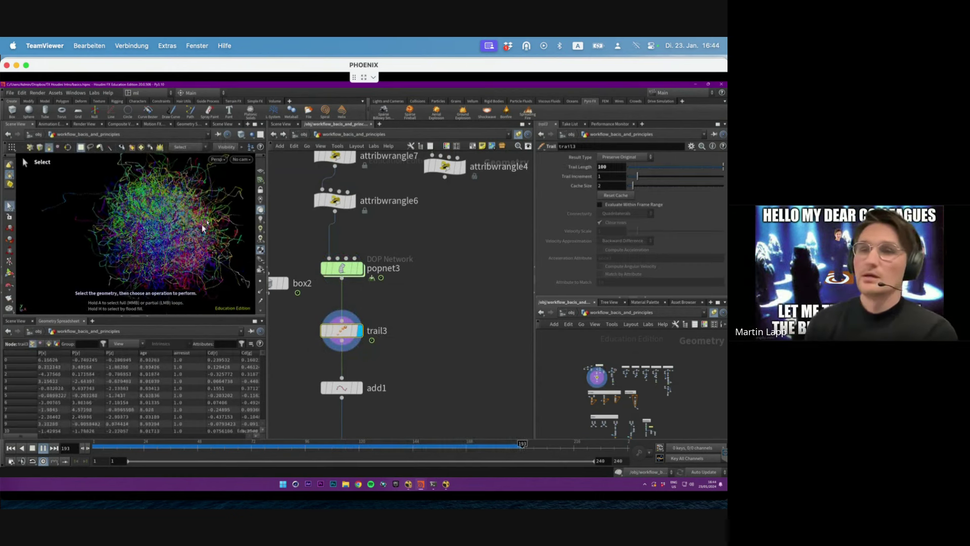
scroll(191, 223, "down", 3)
middle_click_drag(444, 342, 443, 295)
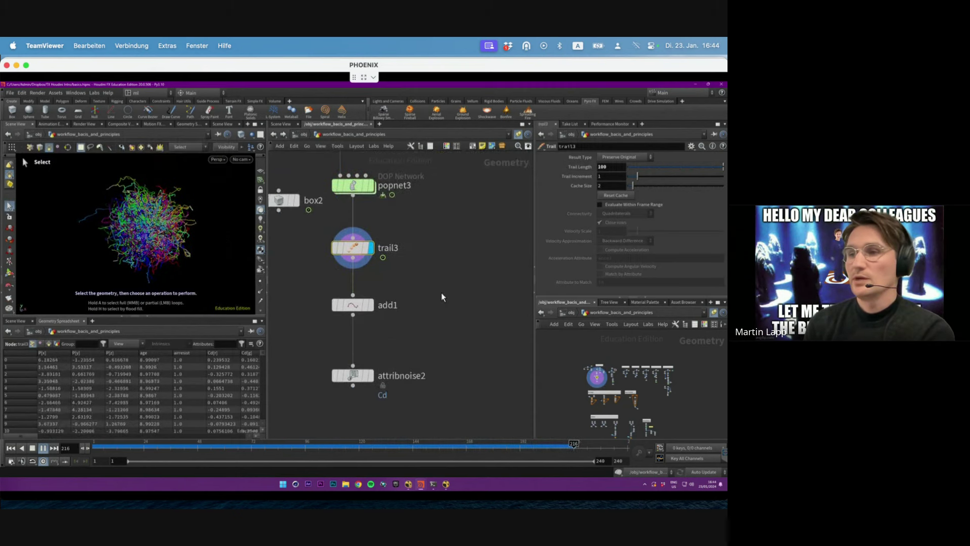
Step: Display add1 and its connected trail lines, followed by the Cd noise of attribnoise2, during playback
left_click(353, 305)
left_click(371, 305)
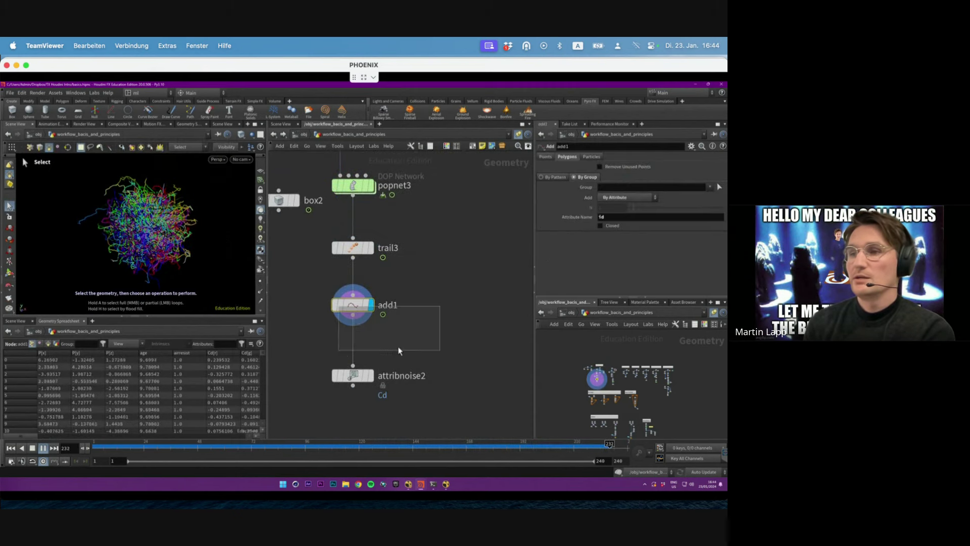
key("Escape")
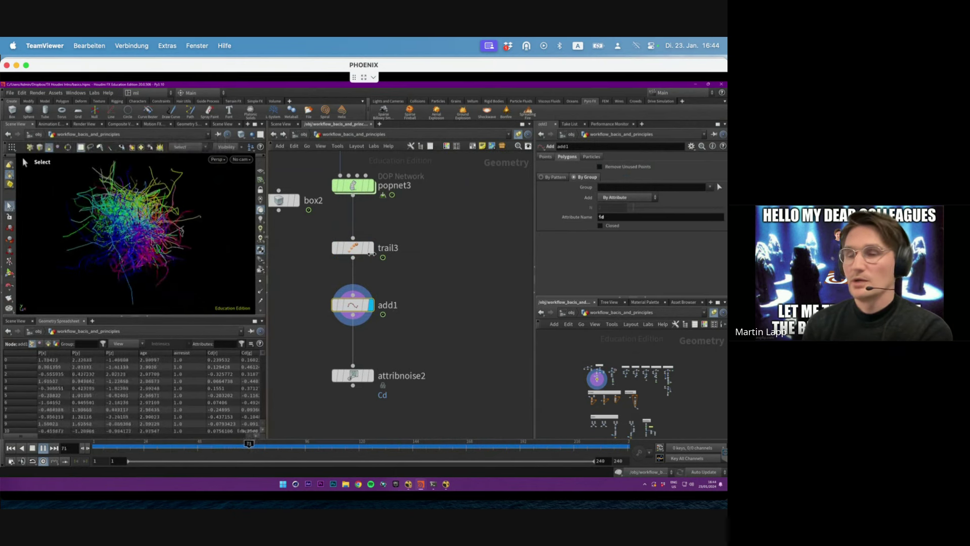
left_click(352, 376)
left_click(372, 376)
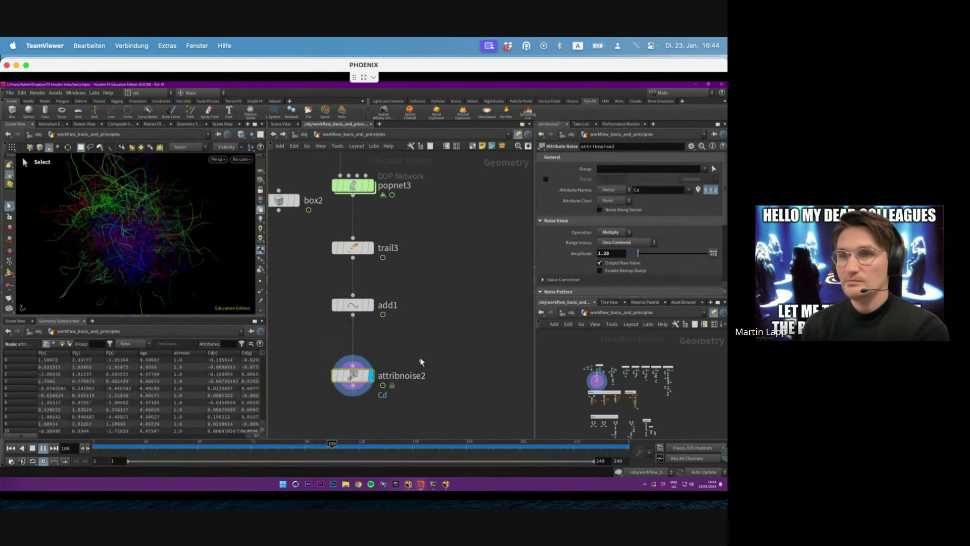
key("Escape")
key("s")
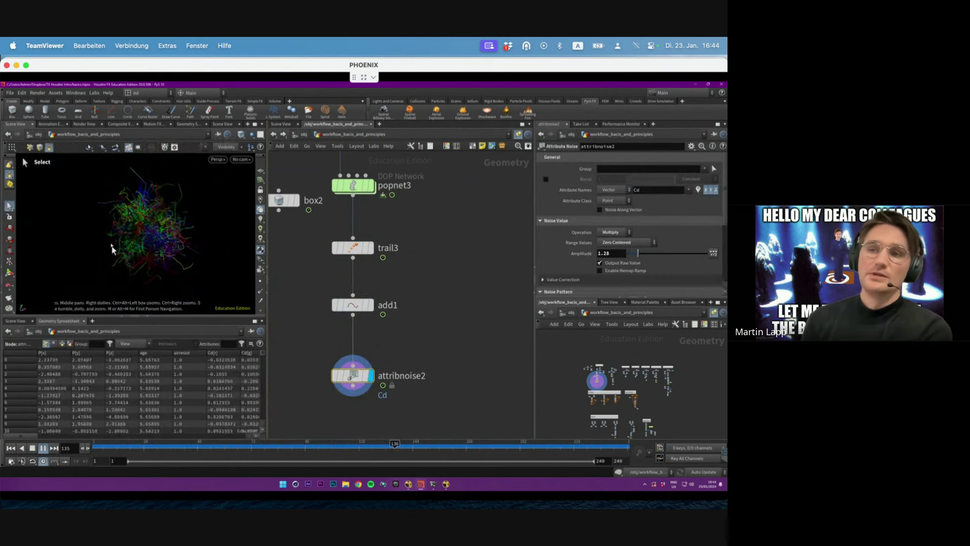
scroll(465, 275, "down", 5)
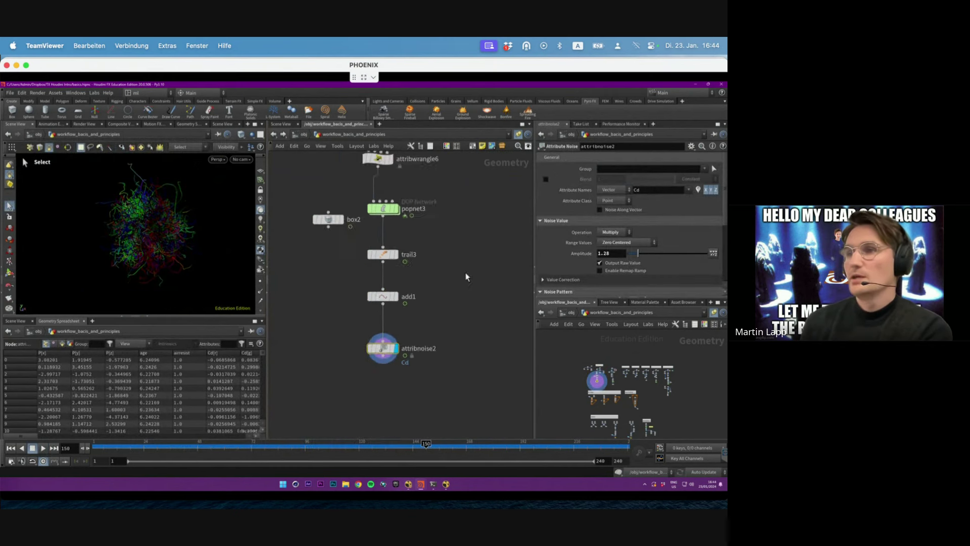
scroll(428, 288, "up", 4)
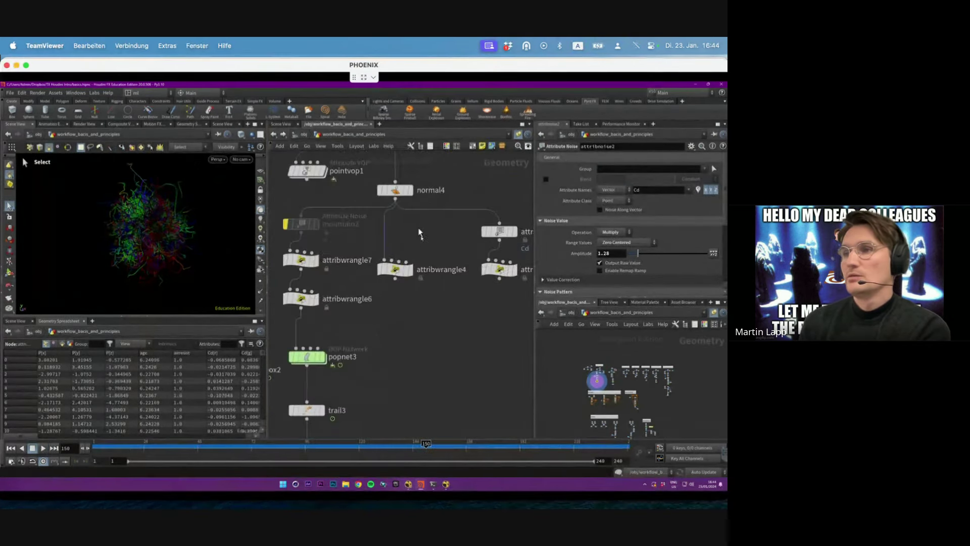
left_click(424, 271)
left_click(412, 270)
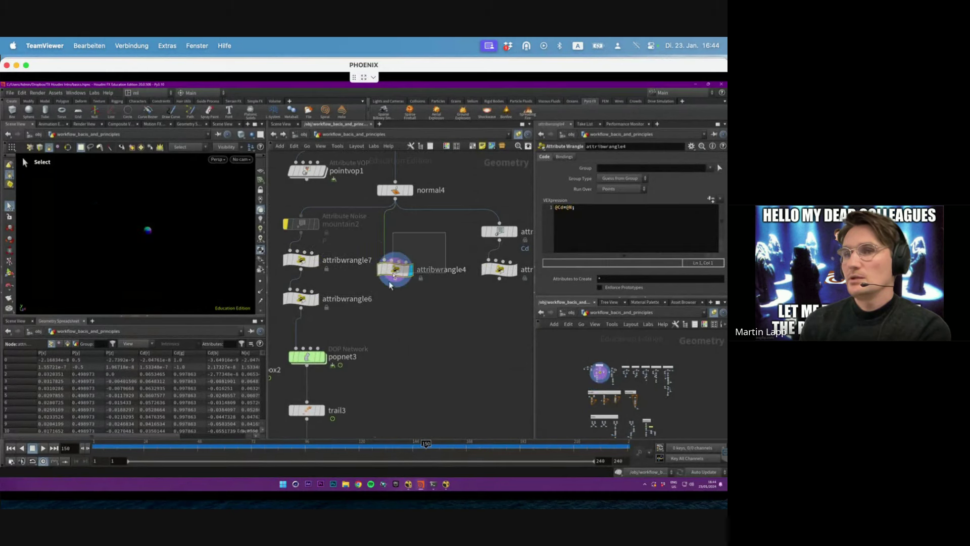
left_click_drag(178, 235, 212, 228, "alt")
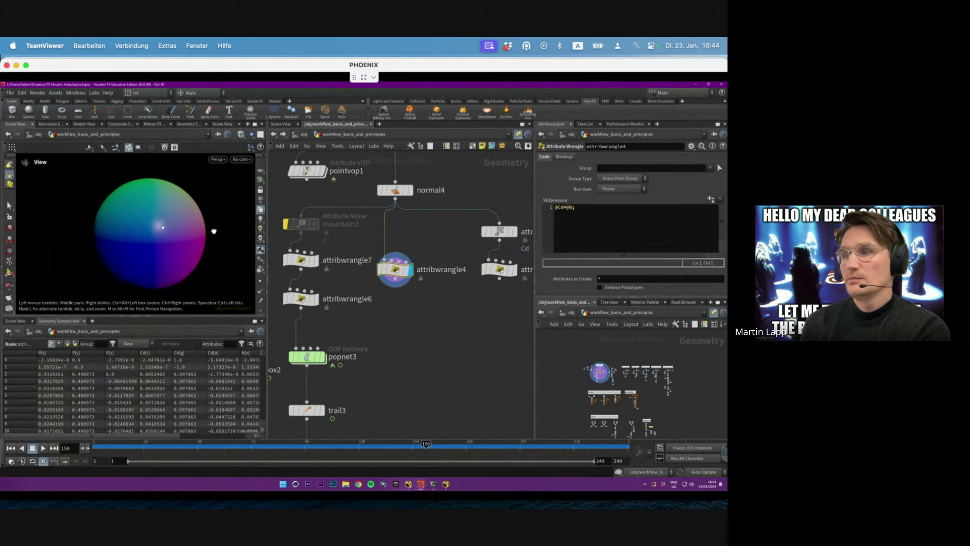
left_click_drag(566, 207, 558, 207)
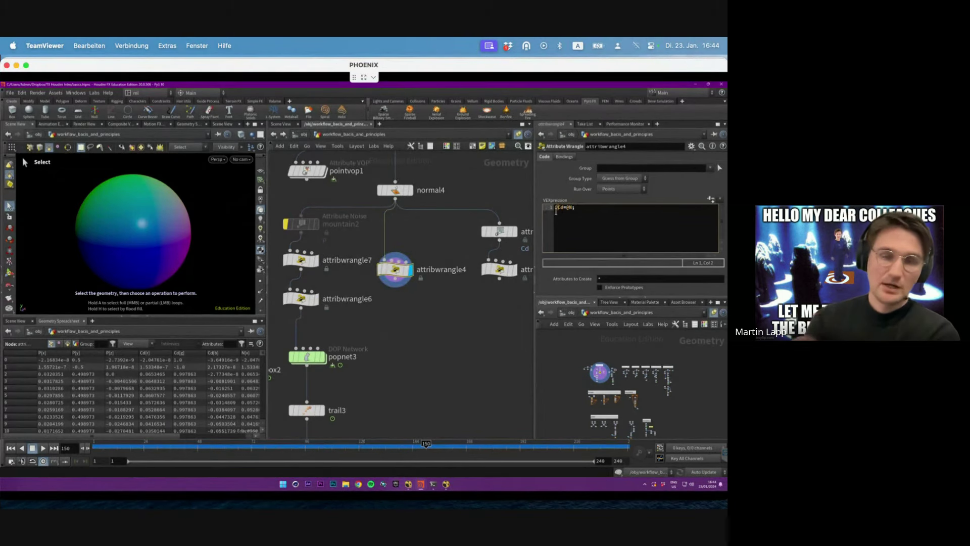
Step: Display attribnoise1 and its downstream attribwrangle5, and examine how the VEX expression offsets point positions by Cd
middle_click_drag(466, 260, 415, 269)
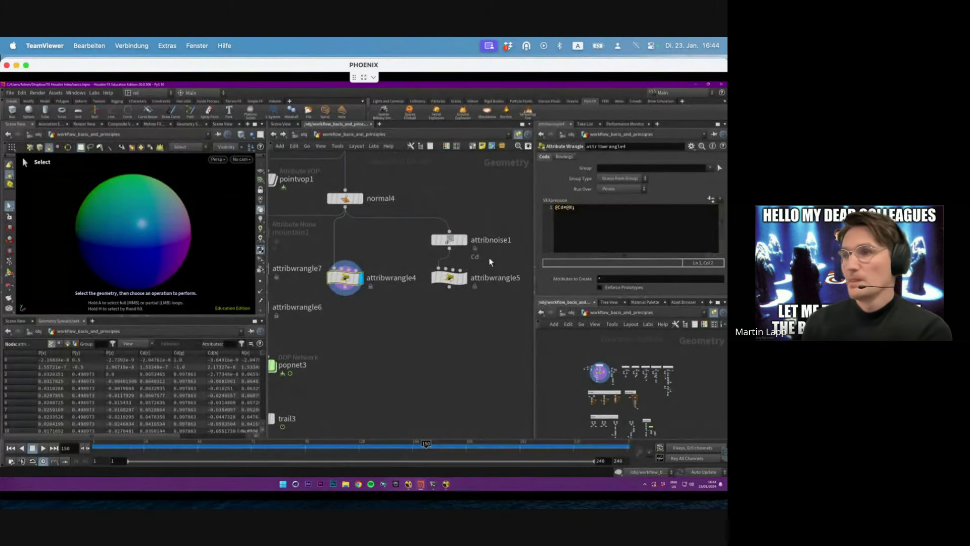
left_click(465, 240)
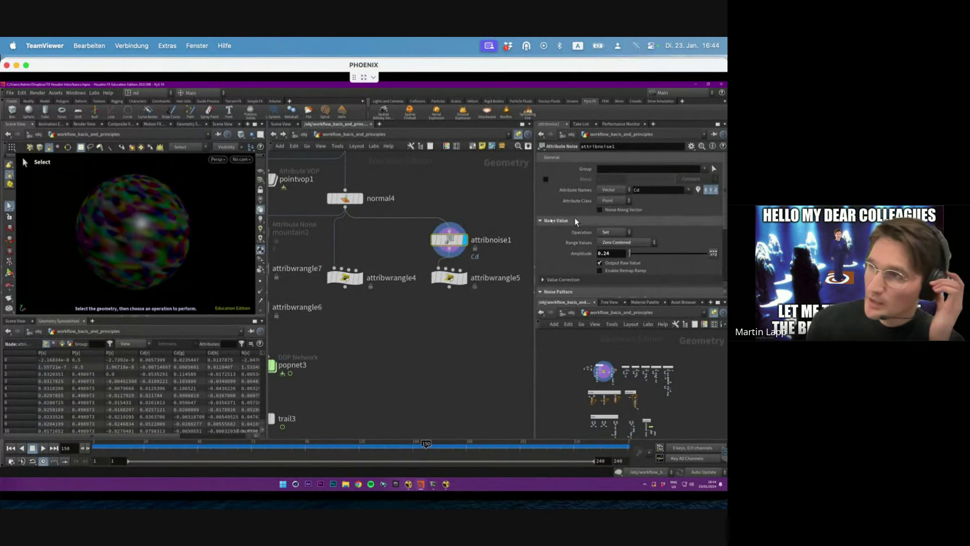
left_click(449, 277)
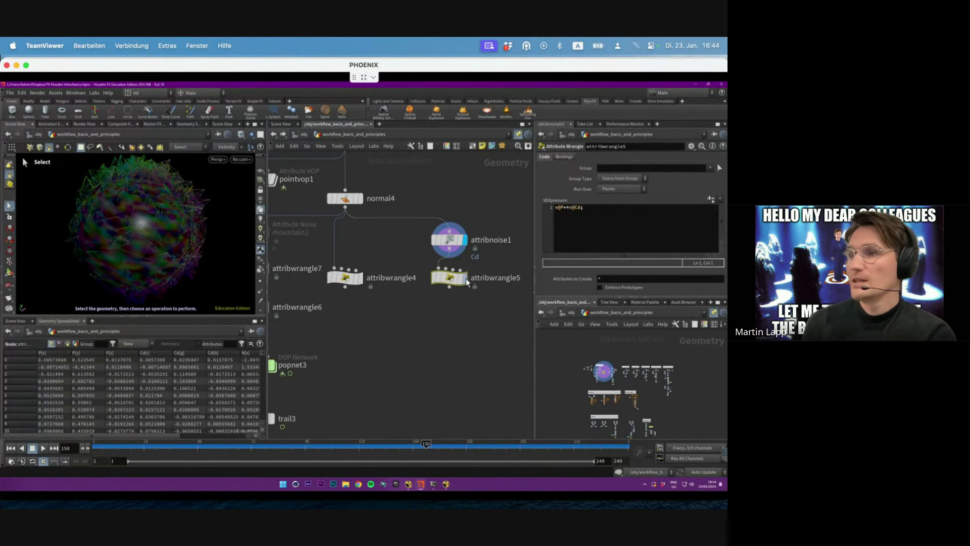
left_click(464, 278)
left_click(558, 209)
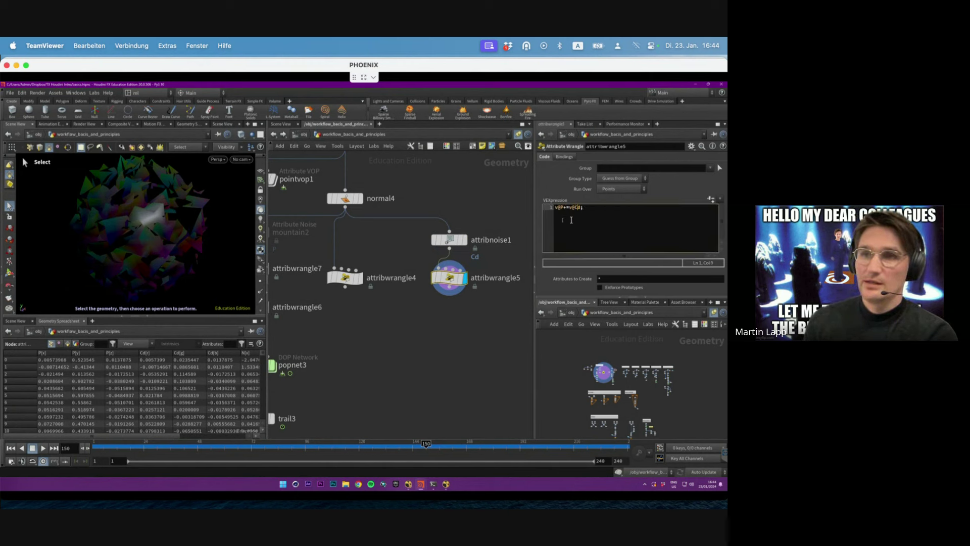
left_click(515, 263)
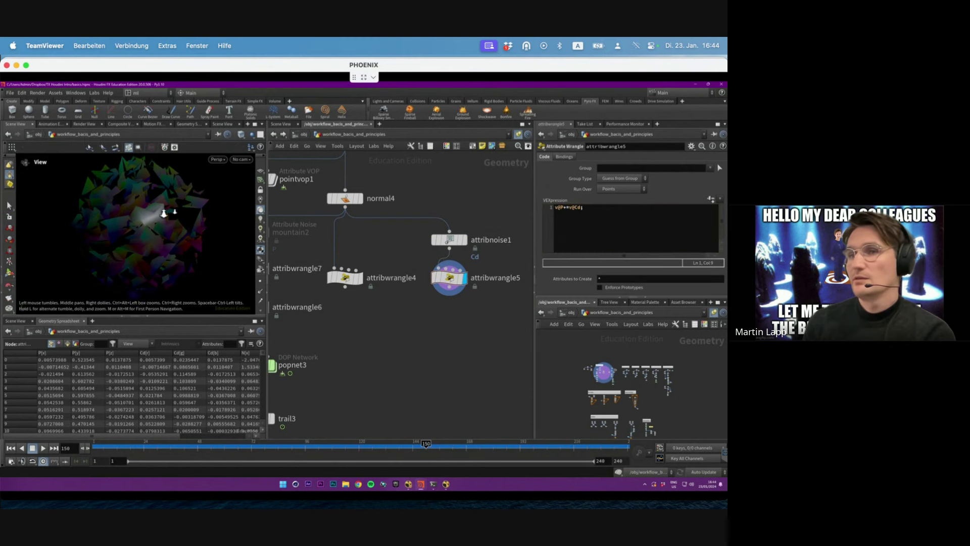
Step: Set attribnoise1's amplitude to 1.55 with attribwrangle5 still displayed, and switch the viewport's lighting mode
left_click_drag(512, 262, 420, 228)
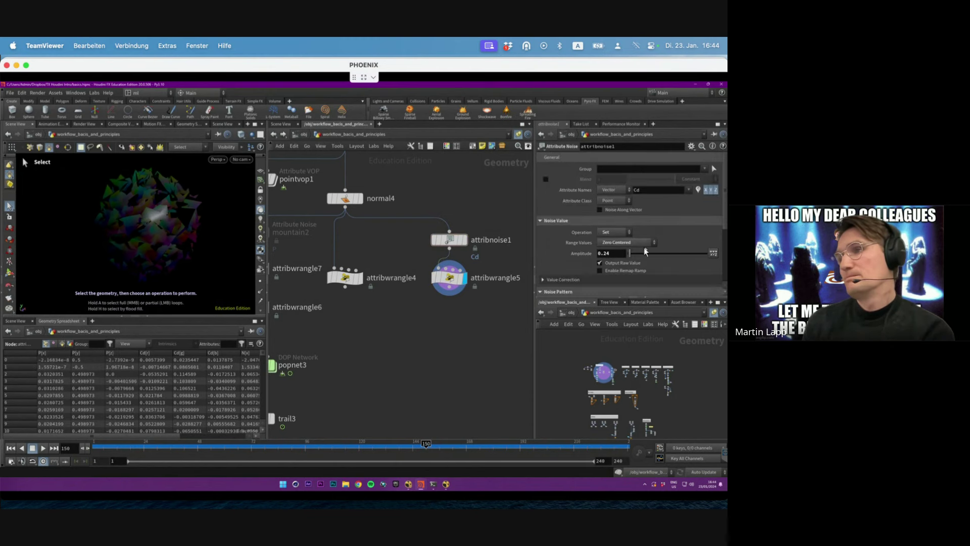
left_click_drag(637, 255, 640, 254)
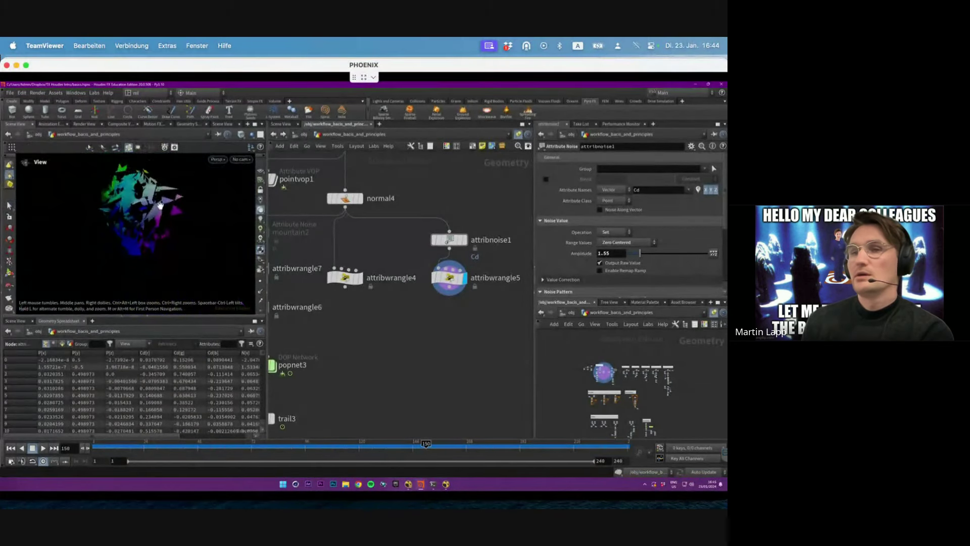
left_click(261, 212)
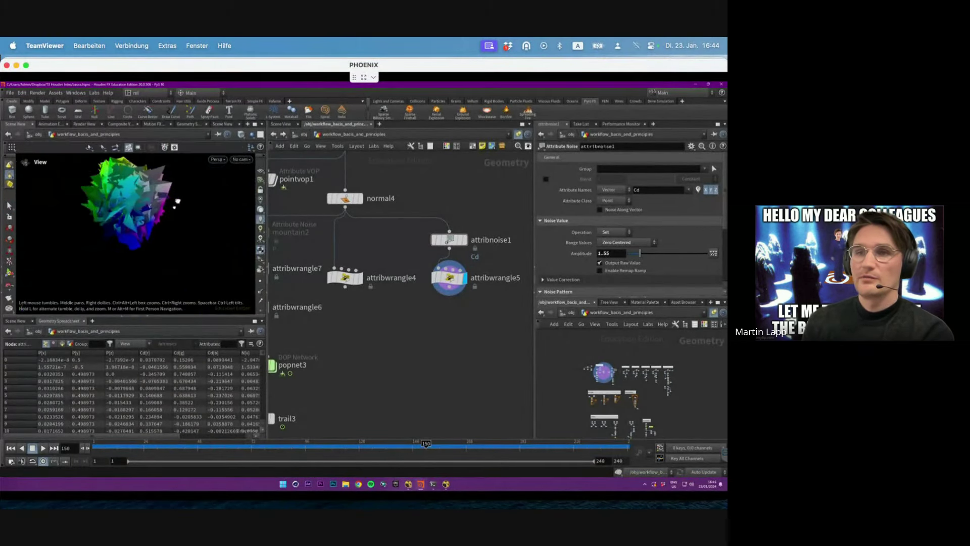
Step: Set attribnoise1's amplitude to 2.23 and sort the geometry spreadsheet by the Cd[r] column
left_click_drag(634, 256, 632, 258)
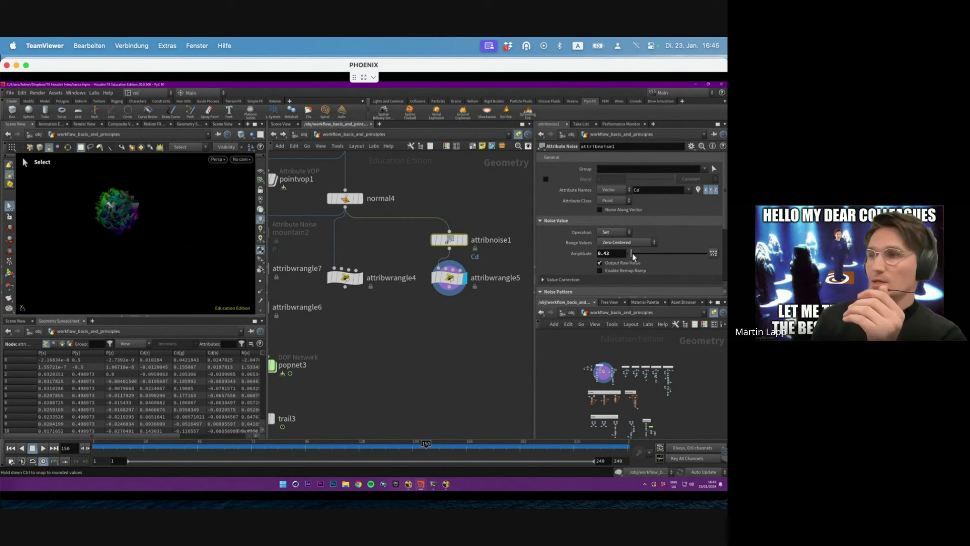
left_click_drag(632, 254, 645, 254)
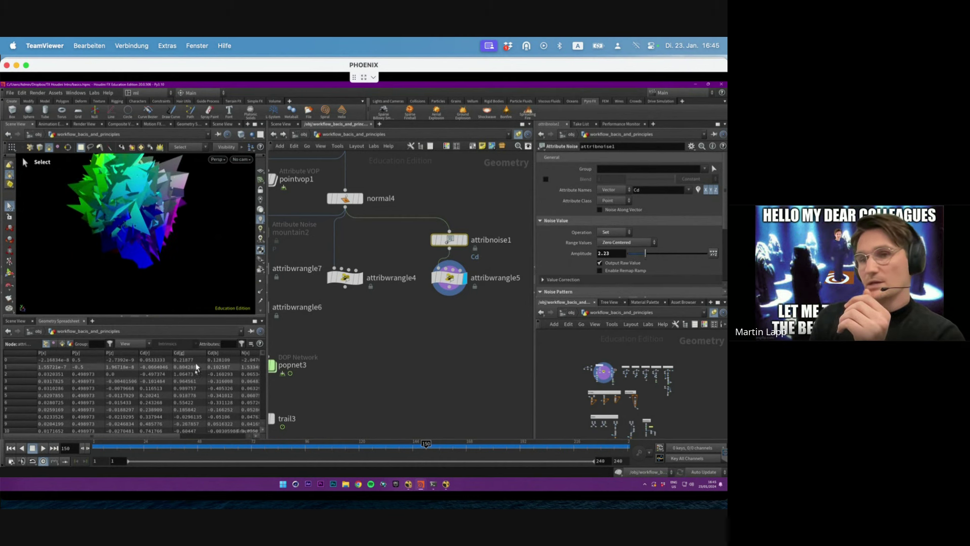
left_click(145, 353)
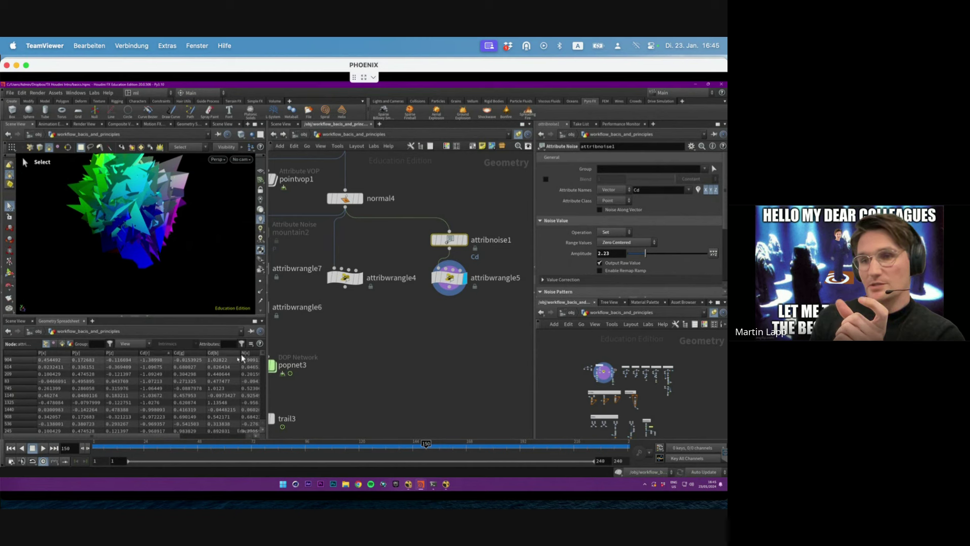
Step: Set attribnoise1's amplitude to 7.59 and compare the highest and lowest Cd[r] values by reversing the spreadsheet sort order
left_click(154, 357)
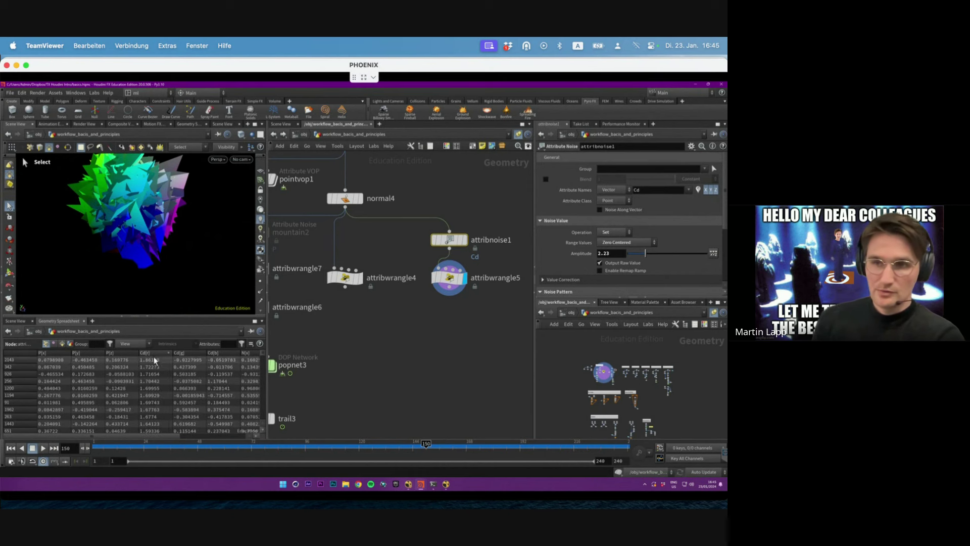
left_click_drag(677, 252, 687, 253)
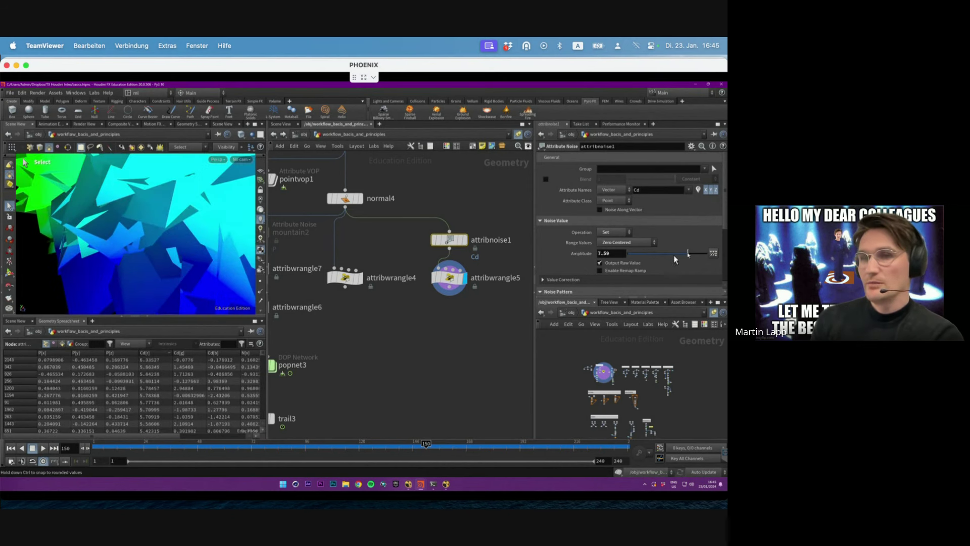
left_click(153, 357)
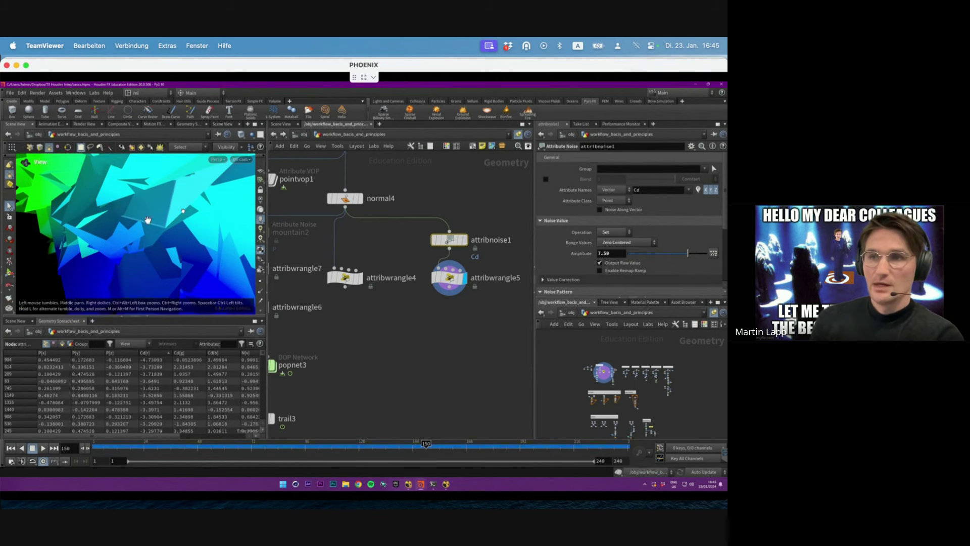
Step: Examine attribwrangle5's VEX expression that adds Cd to the point positions, with the whole deformed sphere in view
scroll(152, 222, "down", 5)
left_click(430, 290)
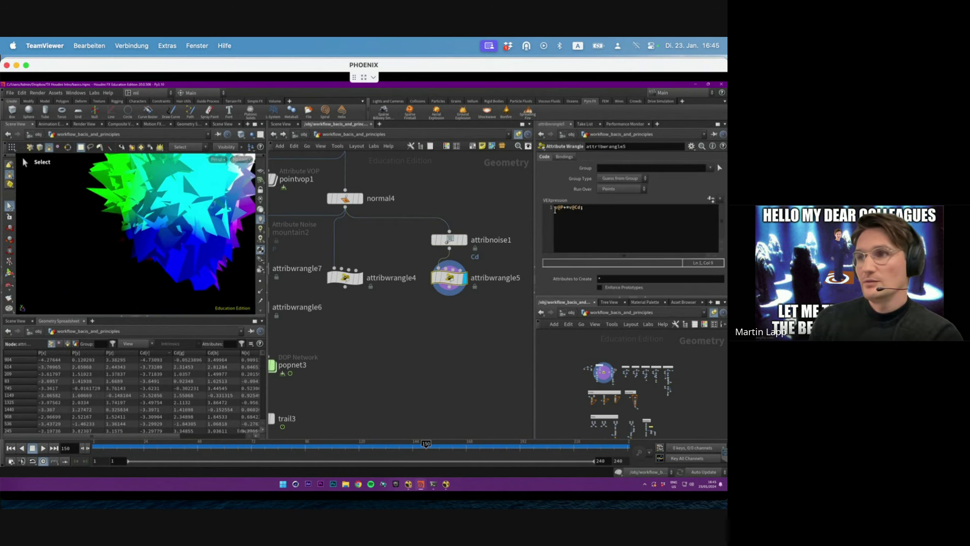
left_click_drag(555, 208, 562, 208)
left_click(570, 210)
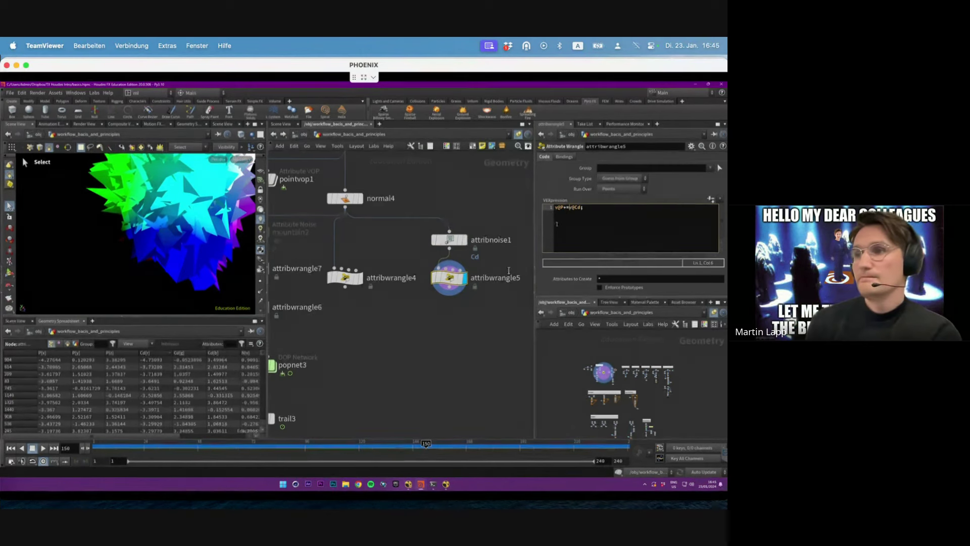
Step: Set attribnoise1's amplitude to 0.94
left_click(450, 239)
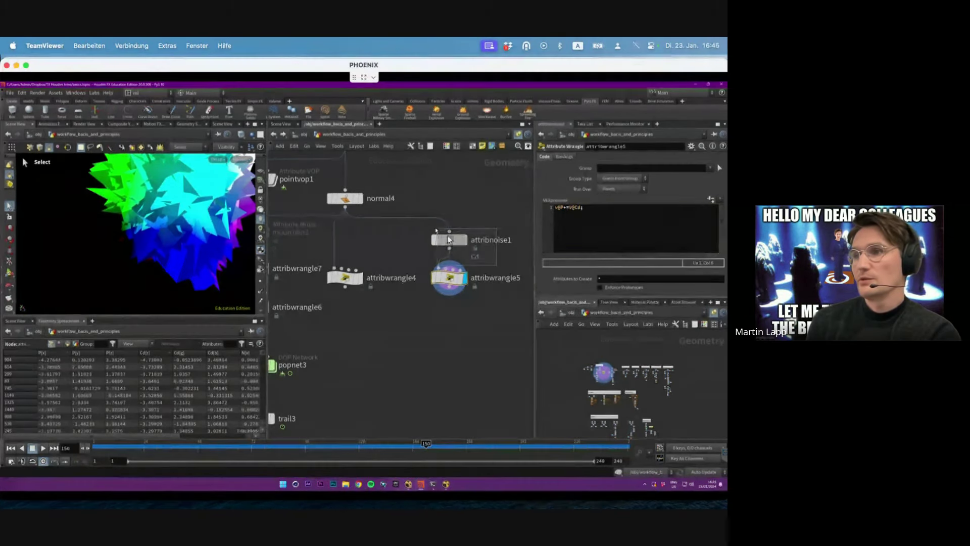
left_click_drag(683, 254, 635, 255)
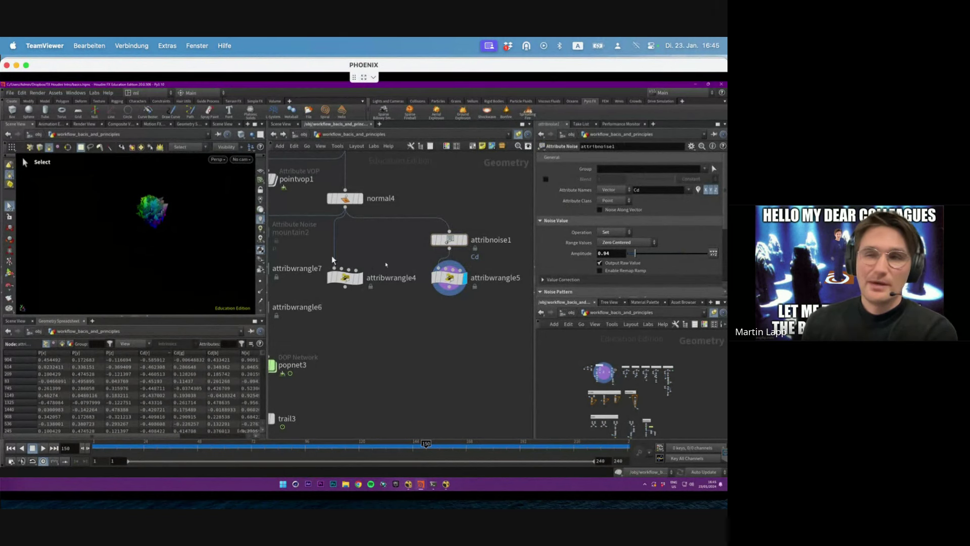
left_click_drag(515, 216, 453, 250)
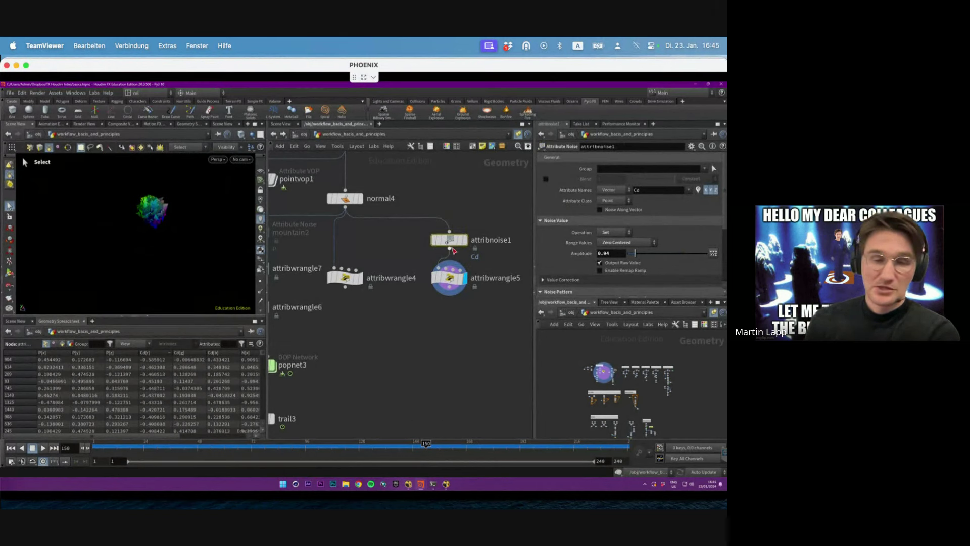
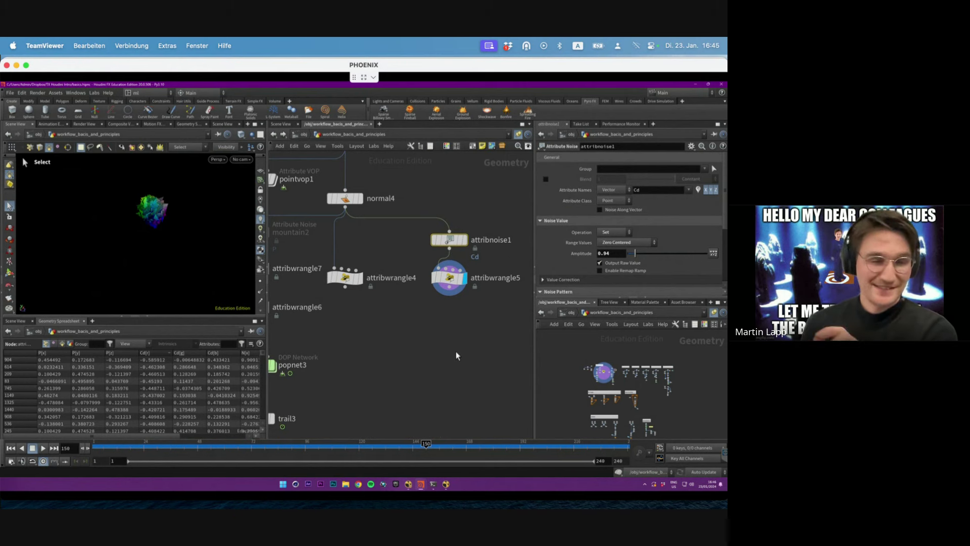
Step: Display sphere4 in the "geo and parameters" network and close the Houdini Console window
scroll(464, 359, "down", 3)
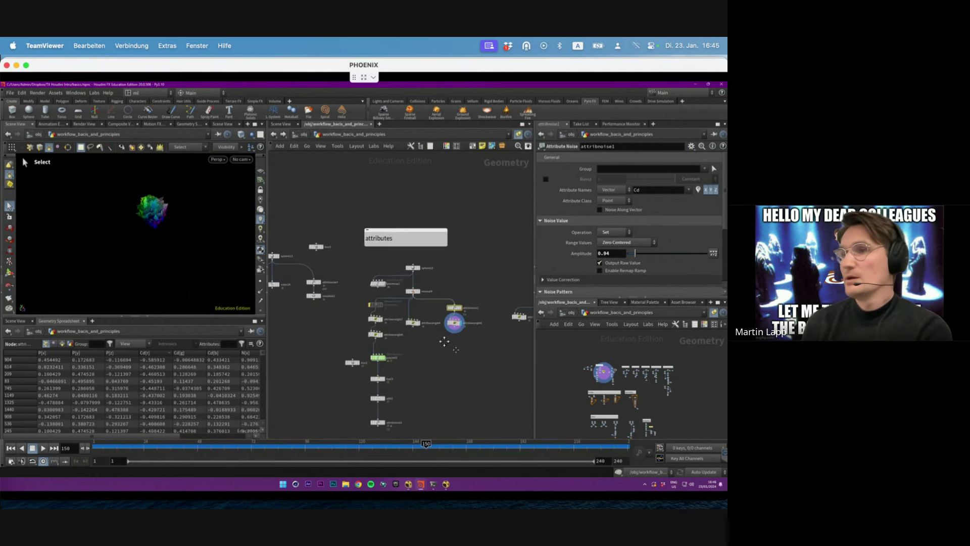
middle_click_drag(451, 325, 384, 309)
scroll(380, 326, "down", 4)
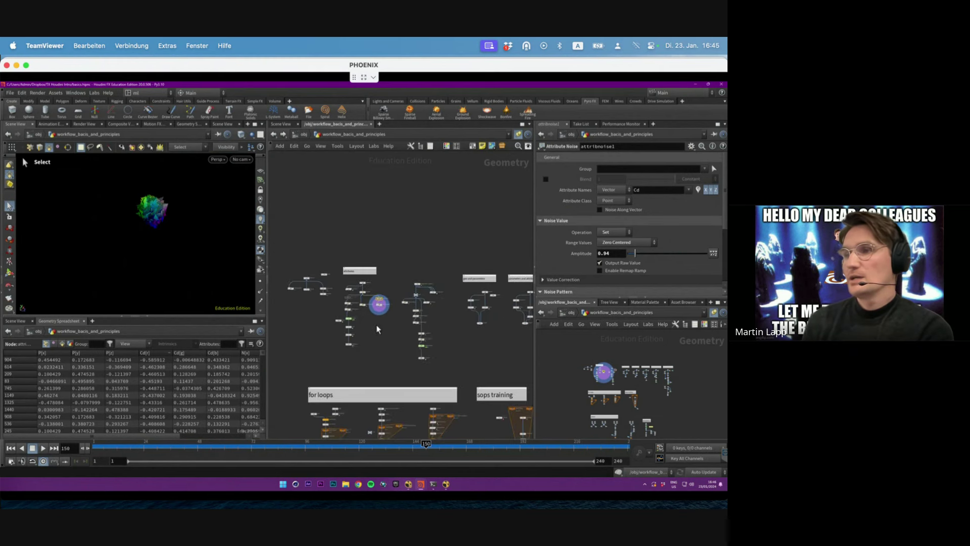
scroll(376, 320, "down", 6)
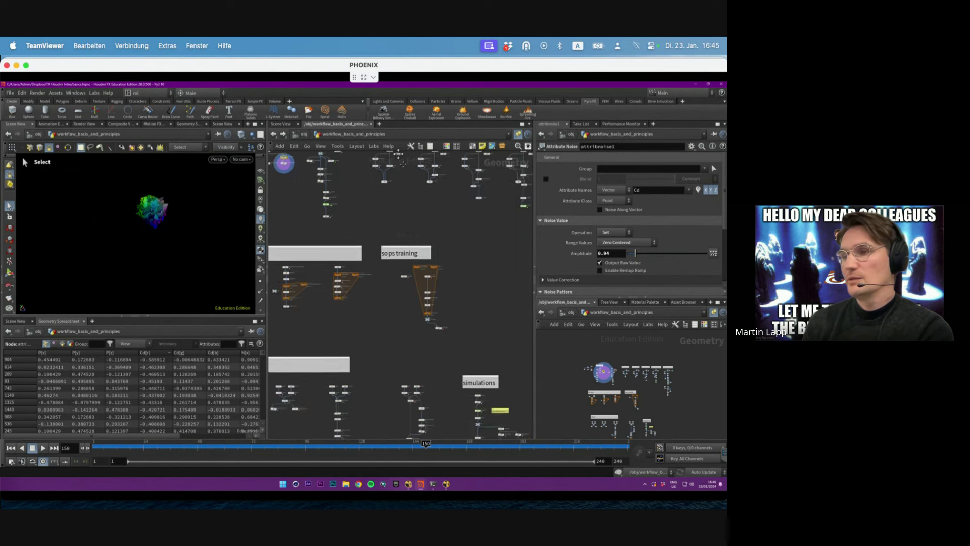
middle_click_drag(459, 264, 332, 409)
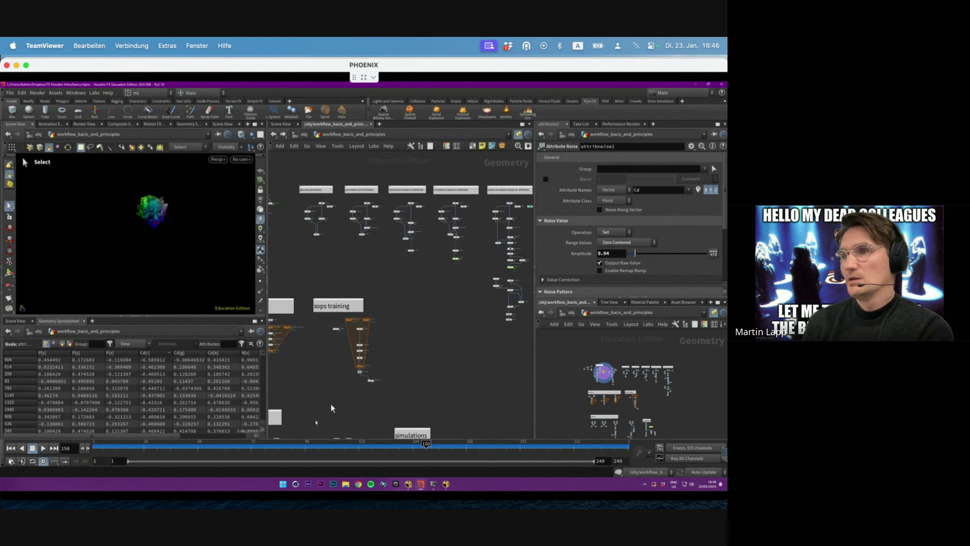
scroll(323, 213, "up", 5)
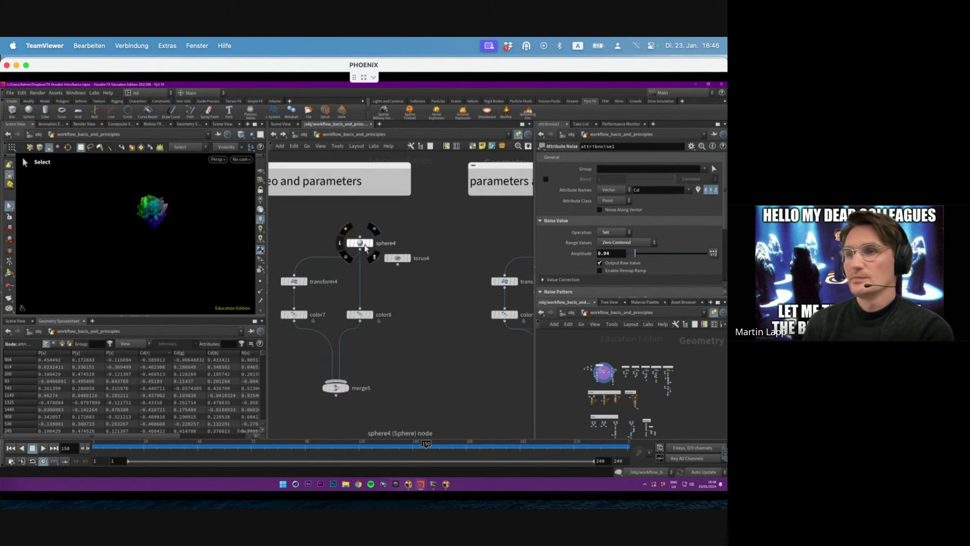
left_click(336, 241)
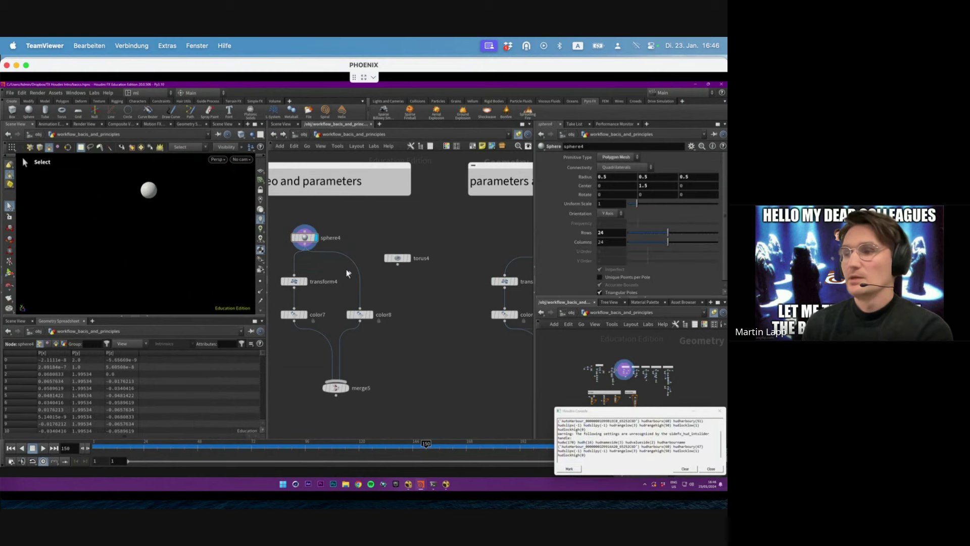
left_click(716, 468)
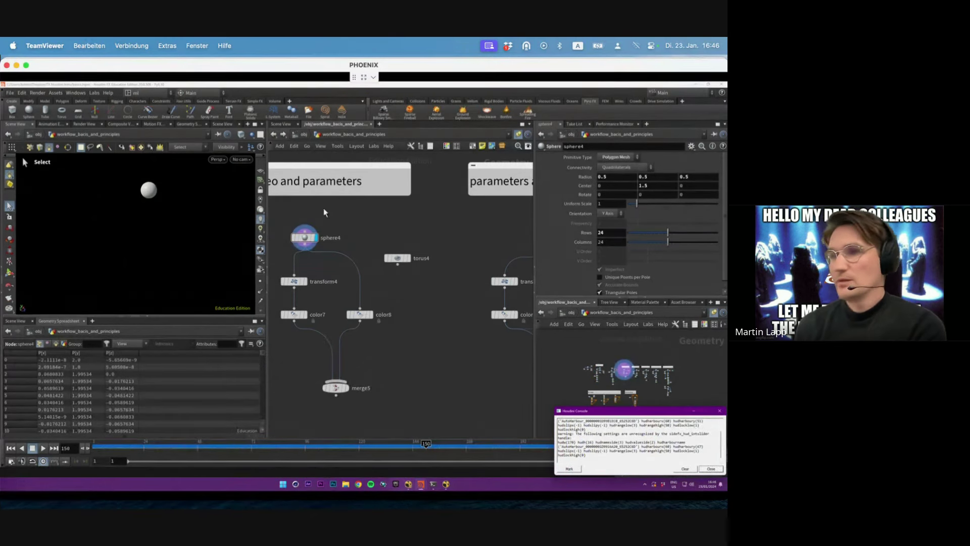
left_click(712, 468)
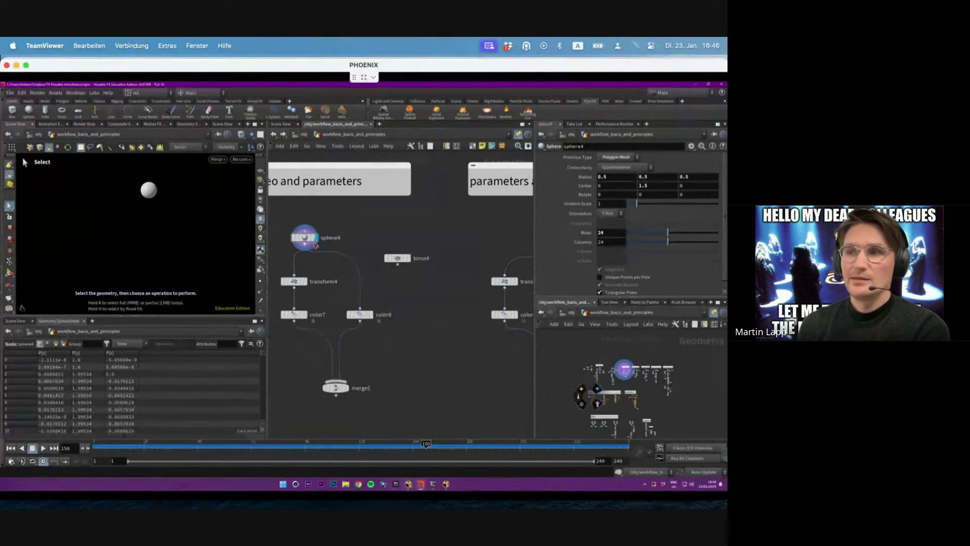
Step: Reposition the sphere4 node centrally above its two branches and frame the sphere in the viewport
left_click_drag(315, 245, 338, 251)
key("space+h")
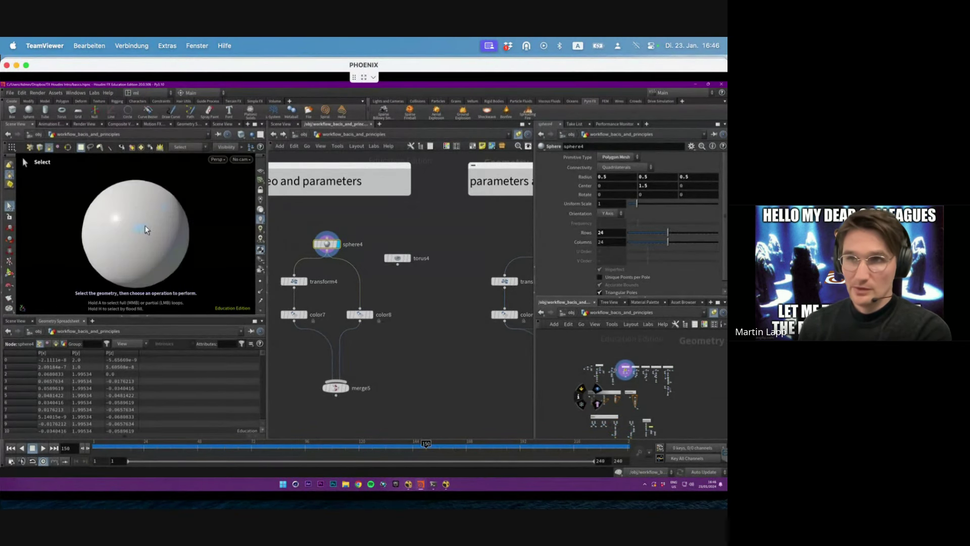
right_click_drag(145, 230, 65, 249)
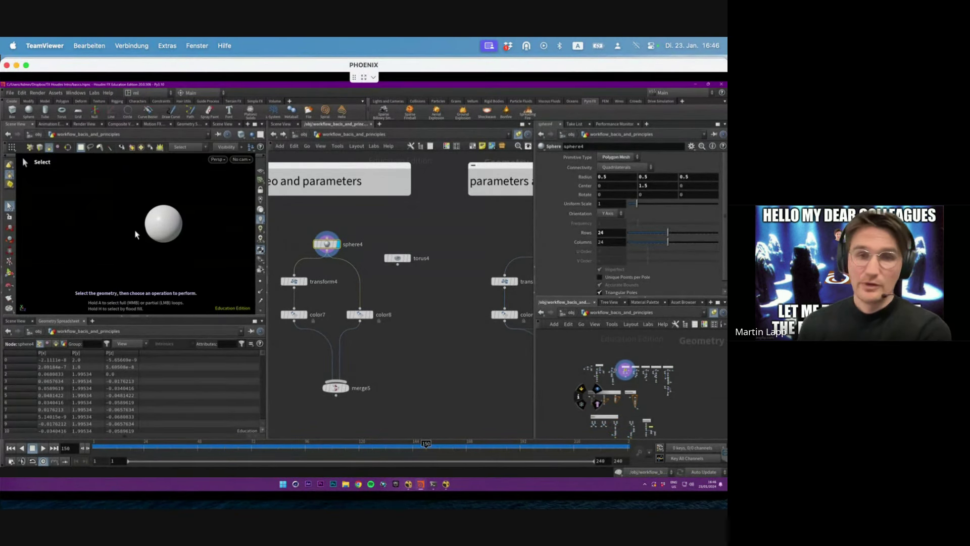
middle_click_drag(322, 252, 349, 250)
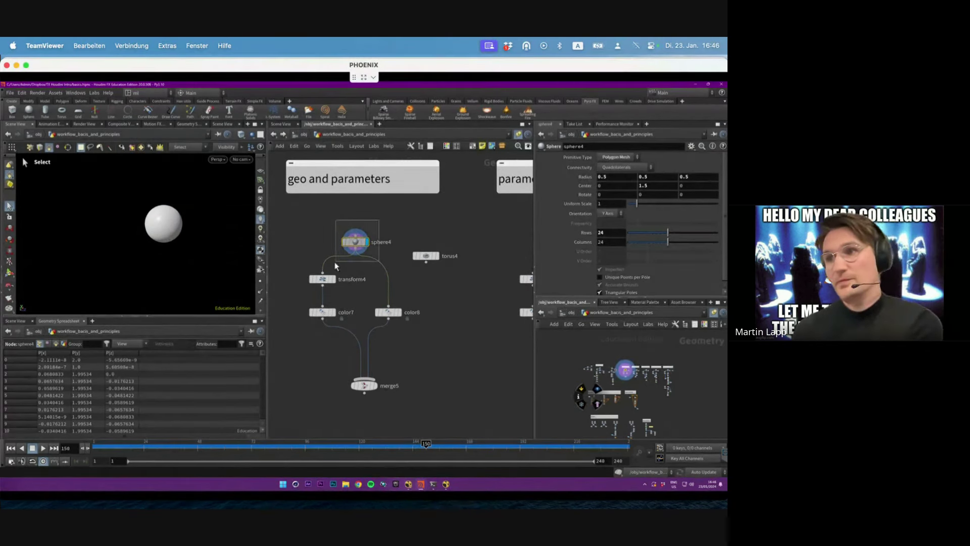
Step: Display transform4, color7 and color8 one after another to examine each node's effect on the sphere
left_click(321, 281)
left_click(332, 279)
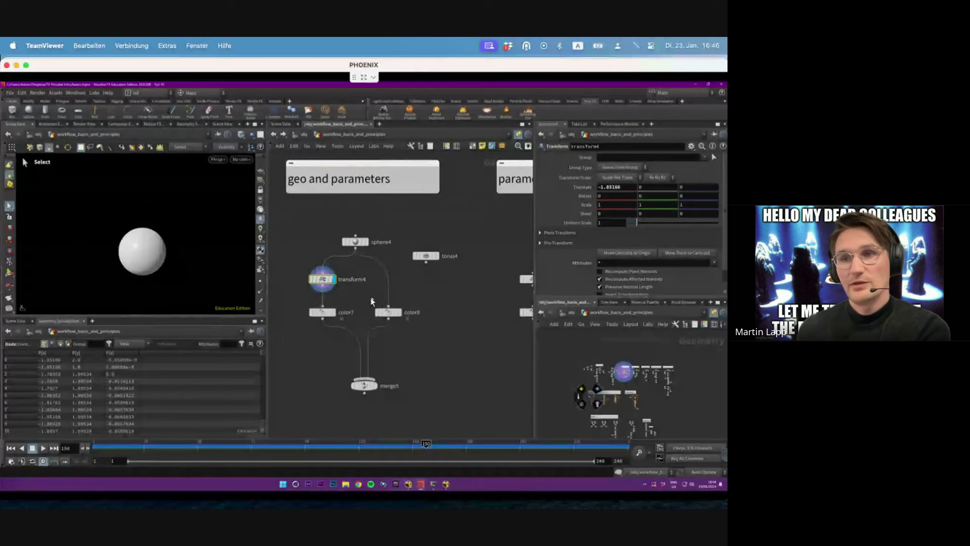
left_click(332, 311)
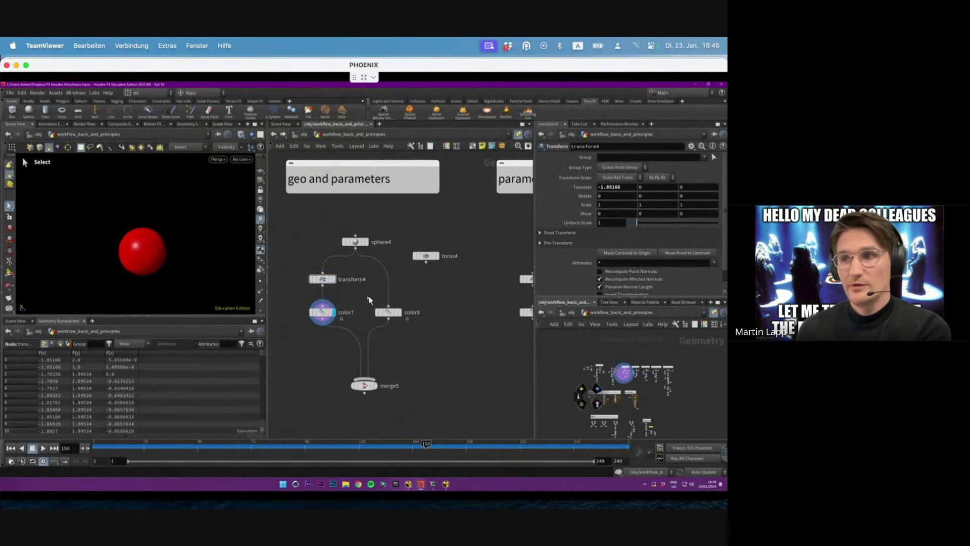
left_click(387, 311)
left_click(399, 312)
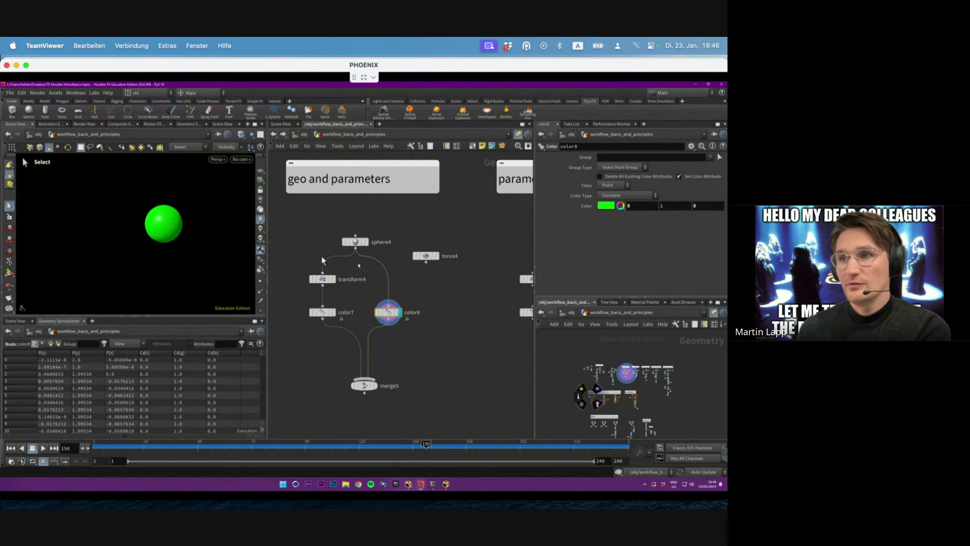
Step: Display merge5 and view the combined red and green spheres from another angle
left_click(364, 385)
left_click(375, 386)
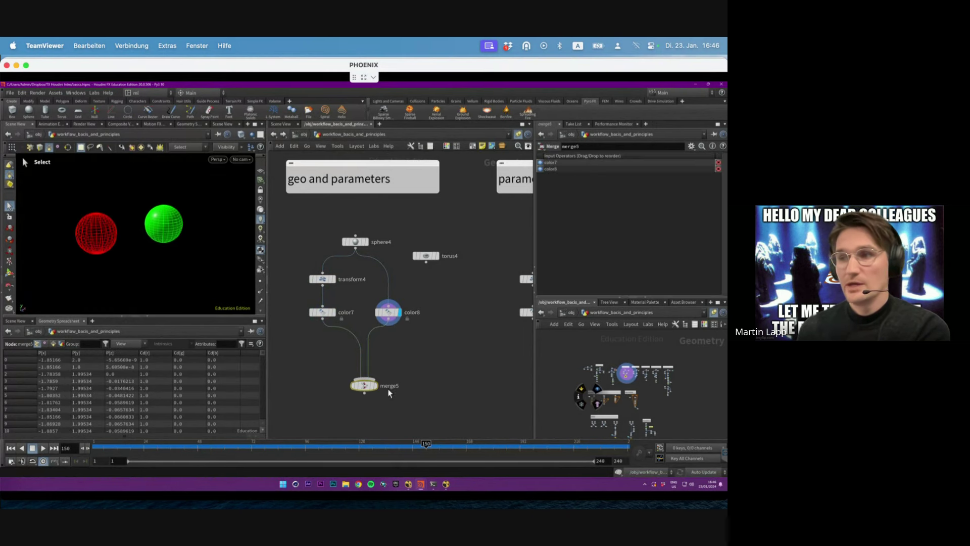
key("Escape")
left_click_drag(179, 249, 147, 250)
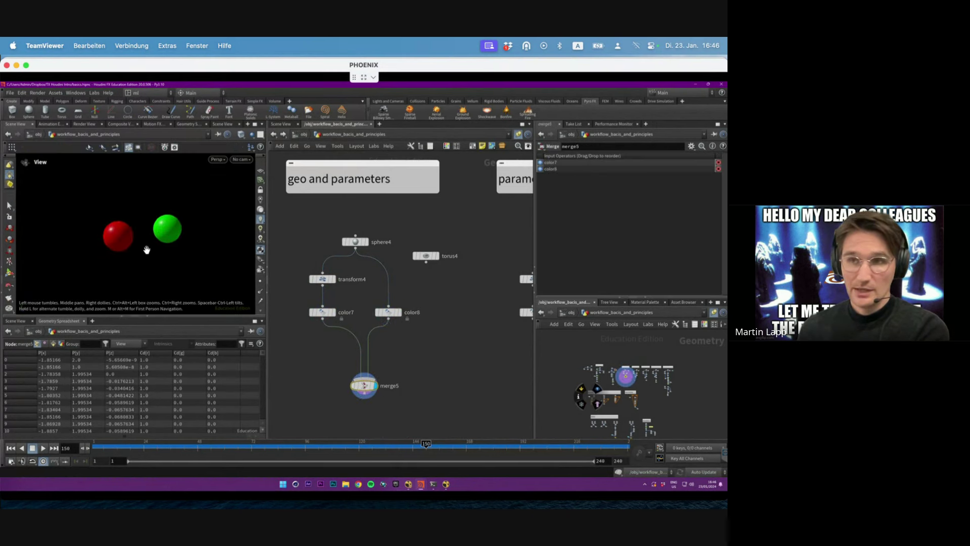
key("s")
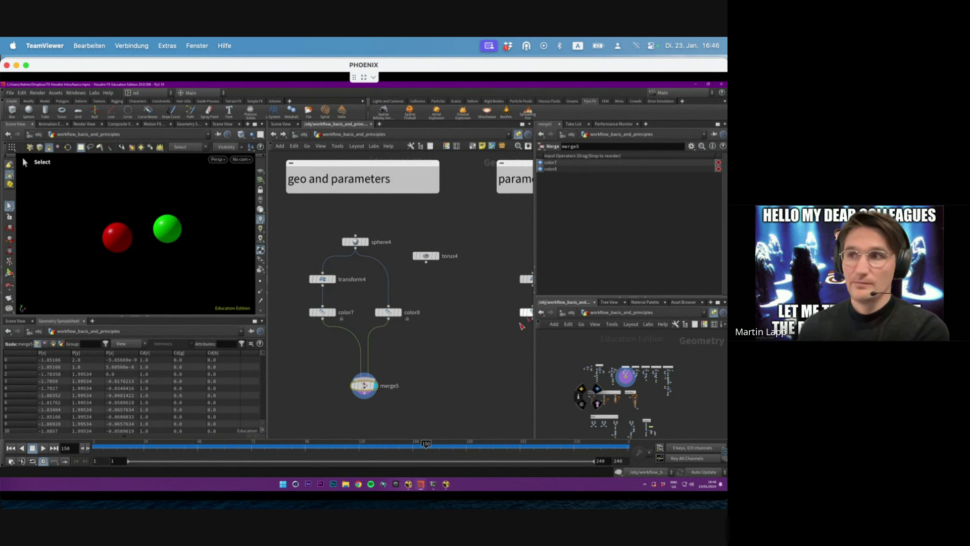
Step: Try torus4 as the input of transform4 and color8, and reconnect both branches to sphere4
left_click_drag(380, 265, 428, 262)
left_click_drag(354, 259, 427, 263)
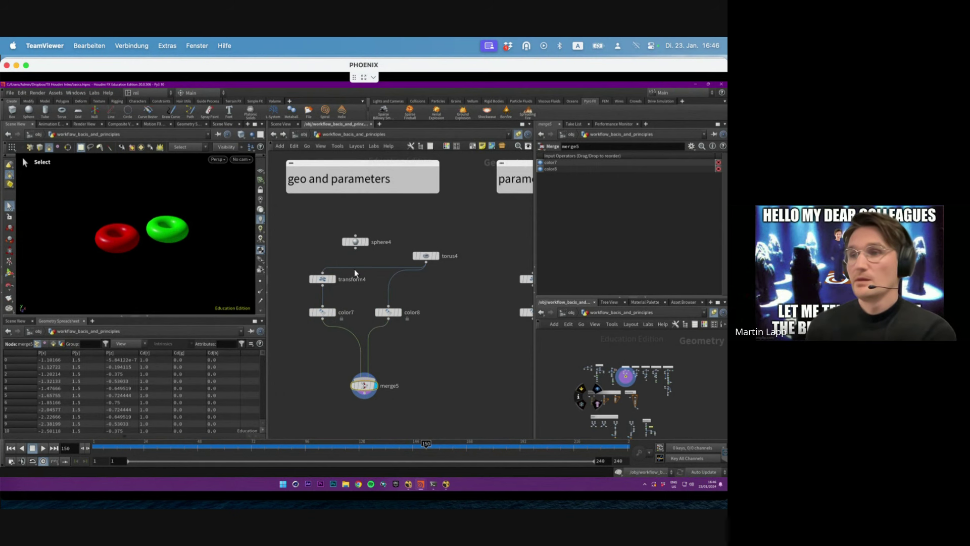
left_click_drag(355, 273, 356, 248)
left_click_drag(390, 277, 367, 256)
Step: Examine color2 and display color1 in the "parameters and attributes" network
scroll(373, 277, "right", 10)
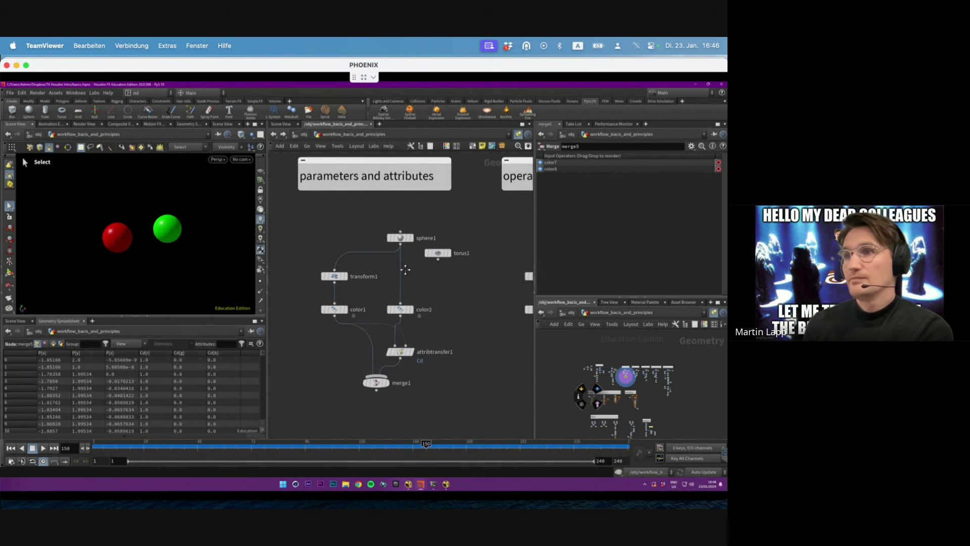
left_click(411, 309)
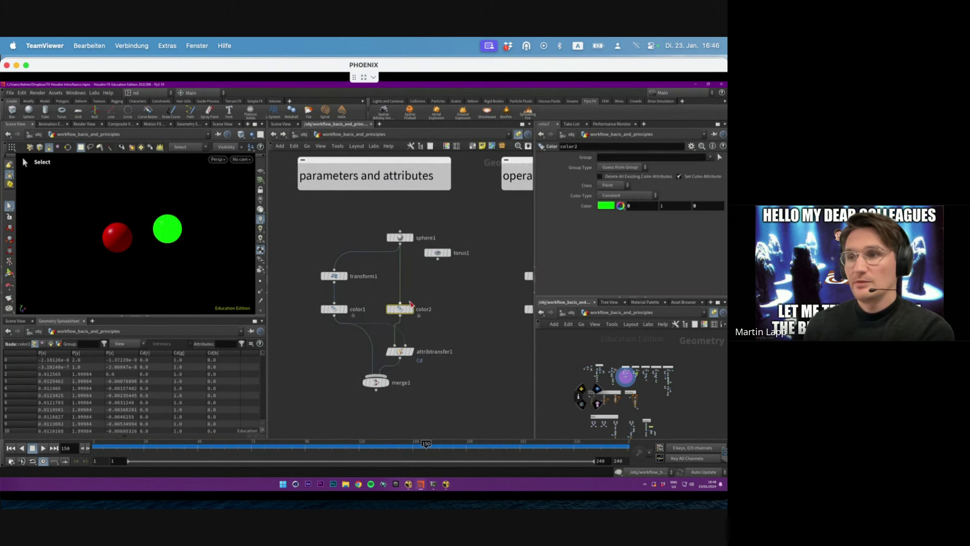
left_click(346, 311)
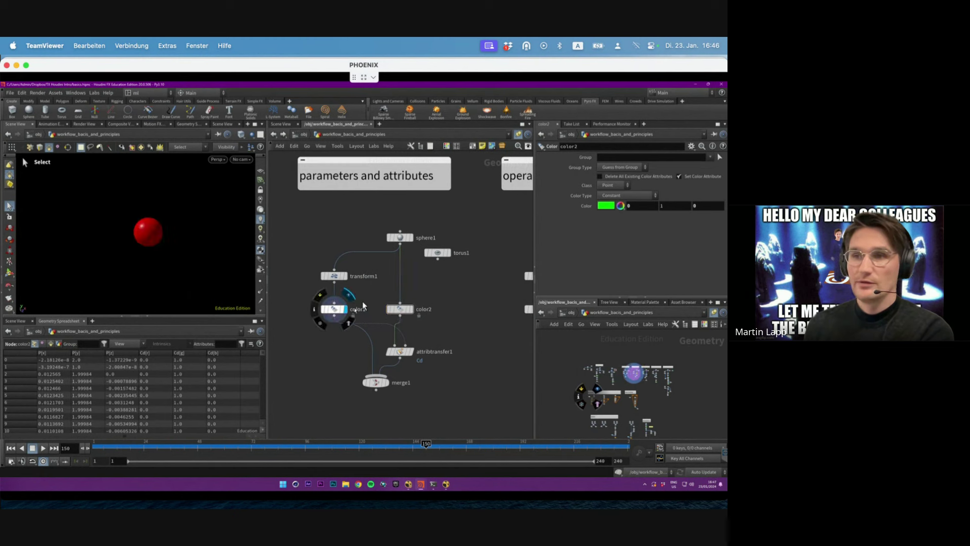
Step: Display attribtransfer1 and examine which point attribute it transfers and its distance threshold and blend width conditions
left_click(402, 352)
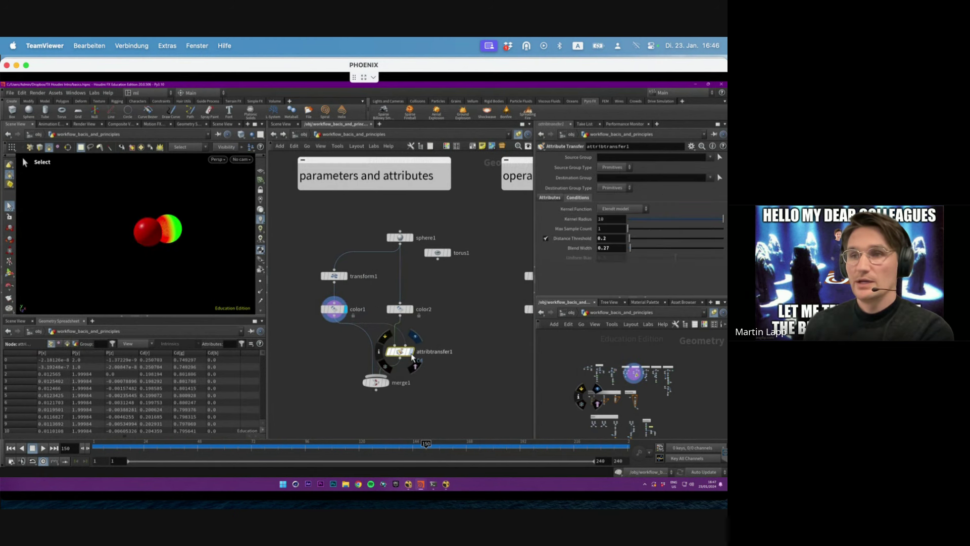
left_click(410, 351)
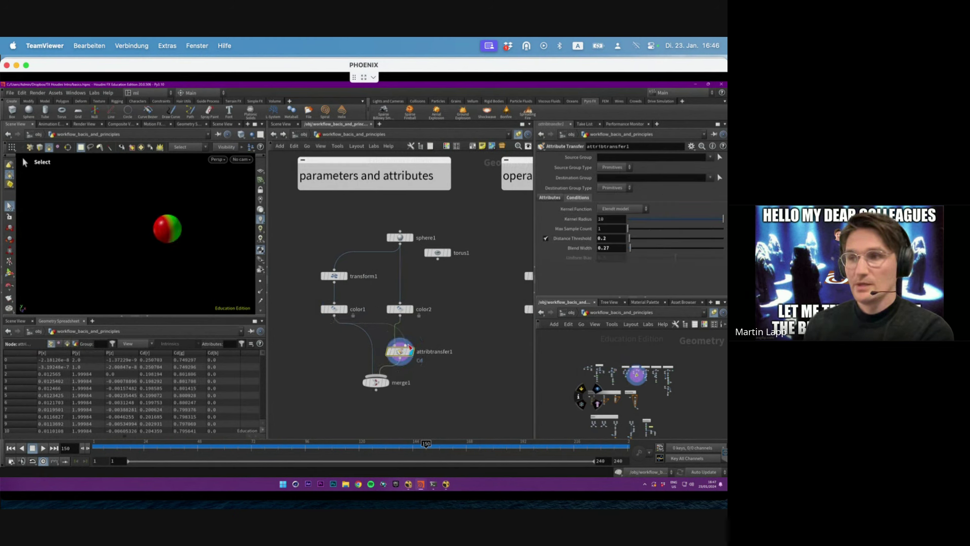
scroll(409, 347, "down", 3)
scroll(393, 348, "up", 3)
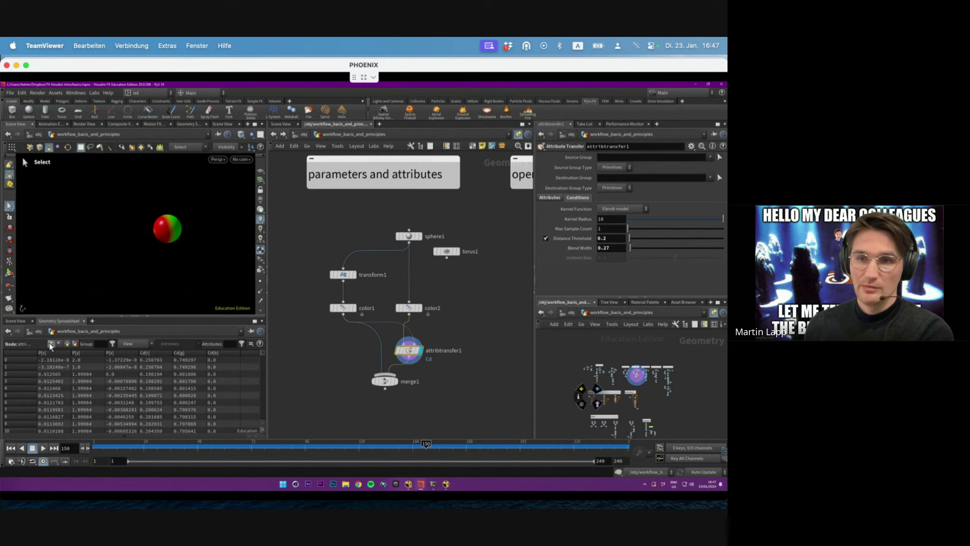
left_click(550, 197)
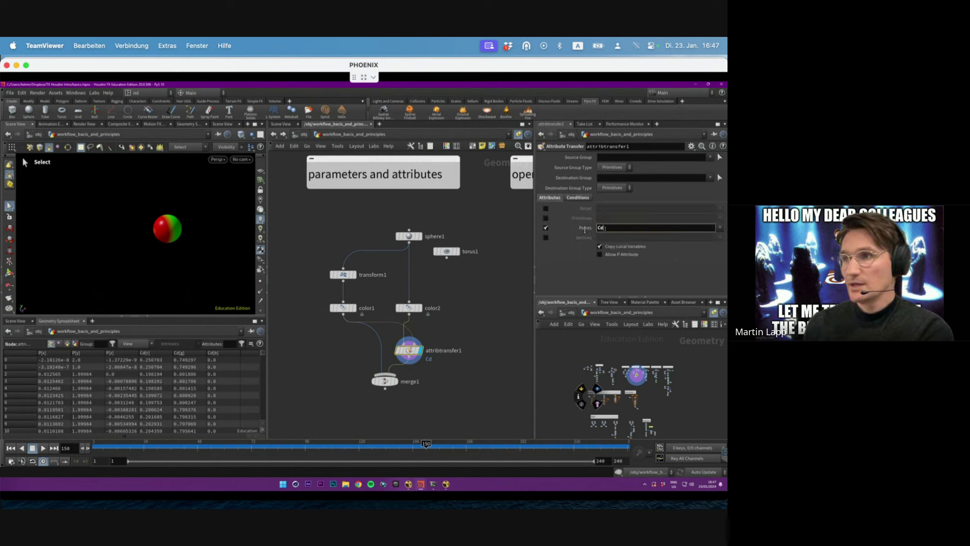
left_click(577, 198)
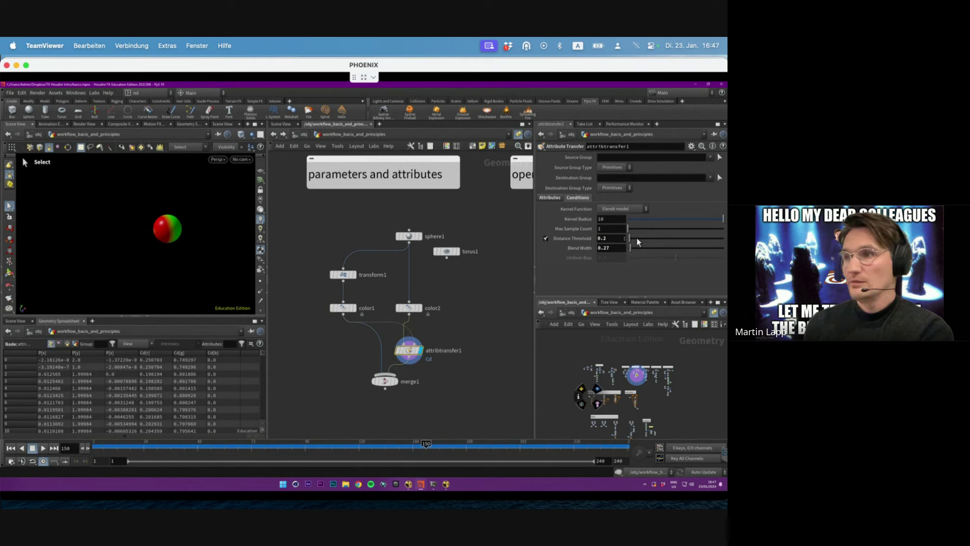
Step: Set attribtransfer1's distance threshold to 0.15 and its blend width to 0.51
left_click(603, 238)
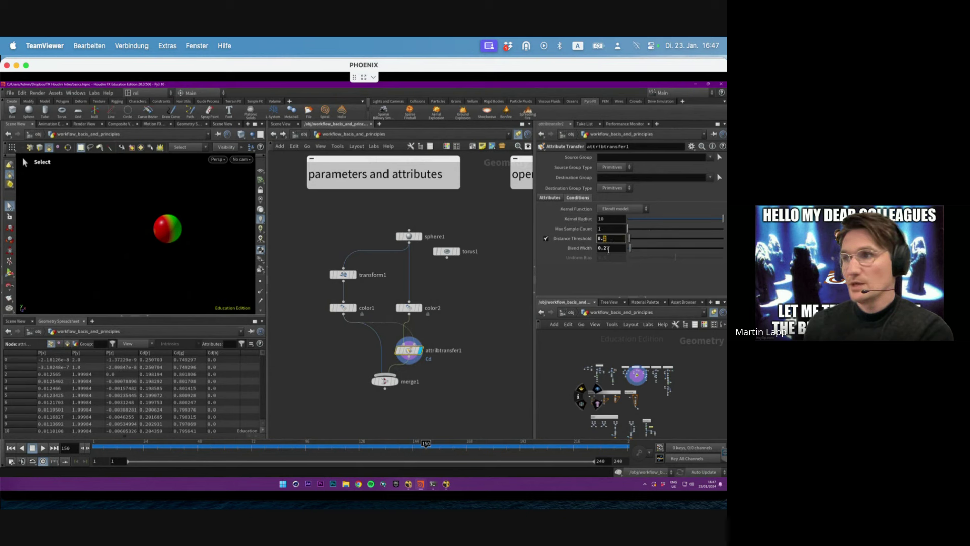
left_click_drag(630, 248, 639, 249)
scroll(213, 214, "up", 3)
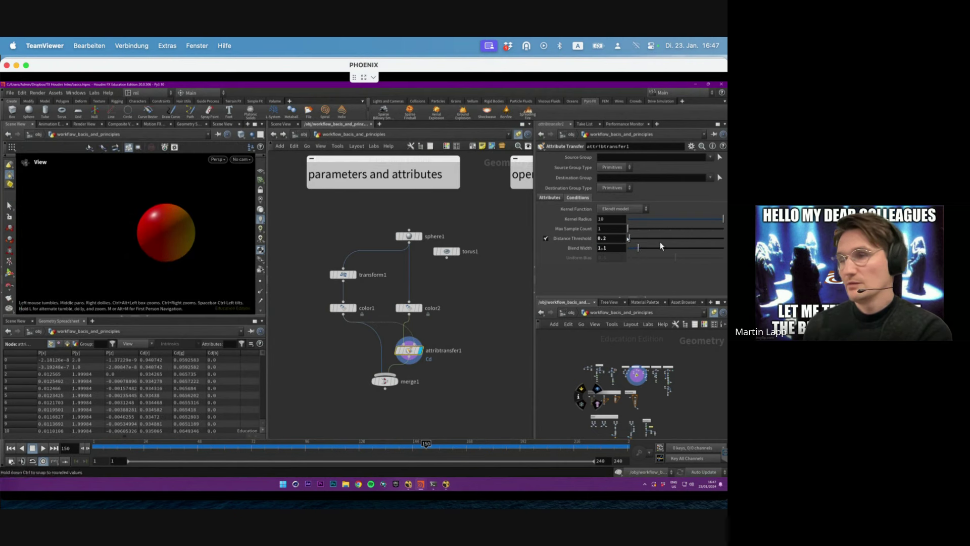
left_click_drag(637, 248, 631, 243)
Step: Show color1 as a template beside the transfer result, and display merge1 with both spheres combined
left_click(351, 309)
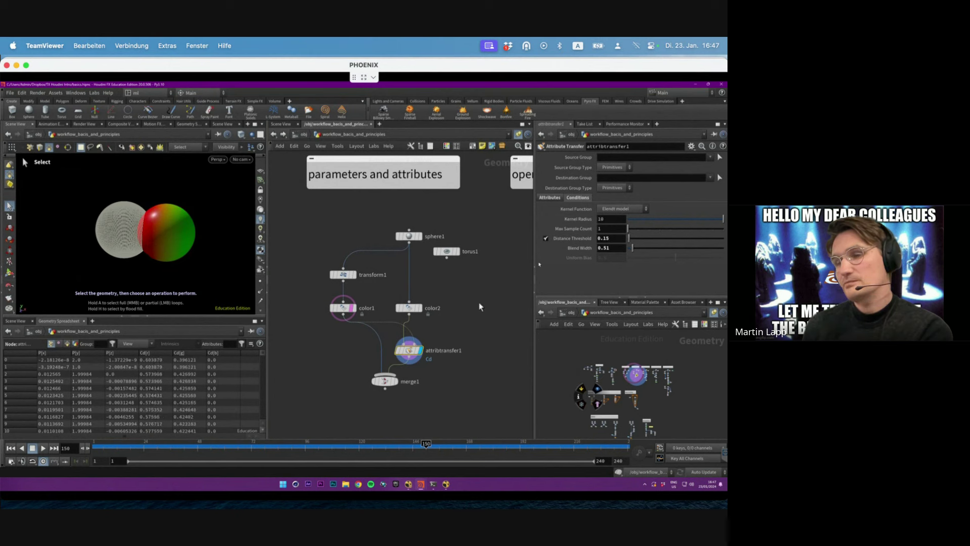
left_click(385, 381)
left_click(393, 382)
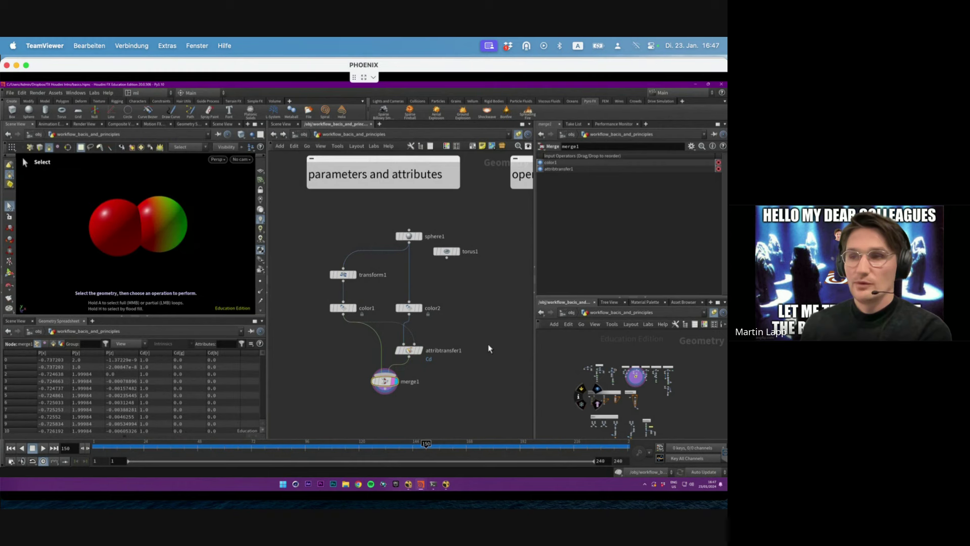
Step: Move transform1's sphere away from the other sphere along X to a translate value of about -1.149
scroll(485, 349, "up", 4)
scroll(485, 352, "down", 6)
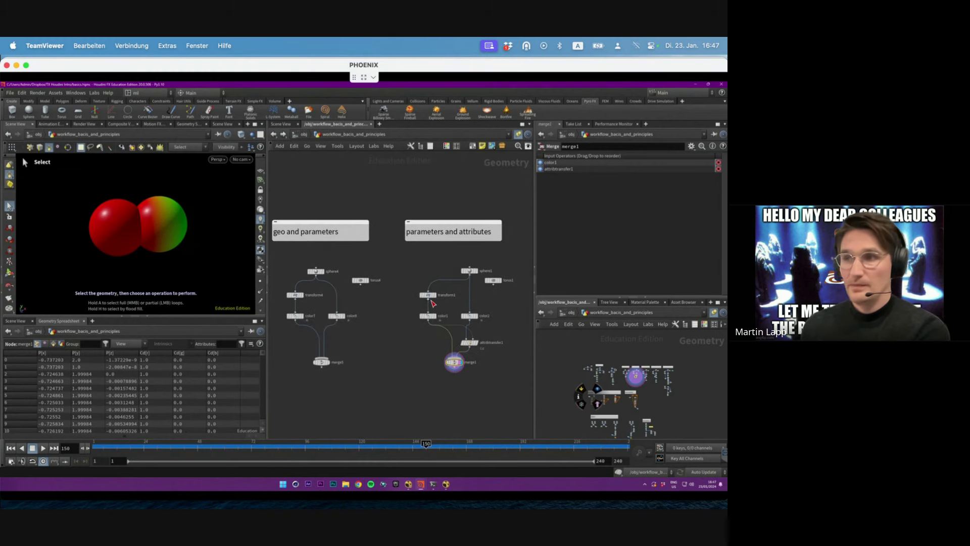
left_click(429, 296)
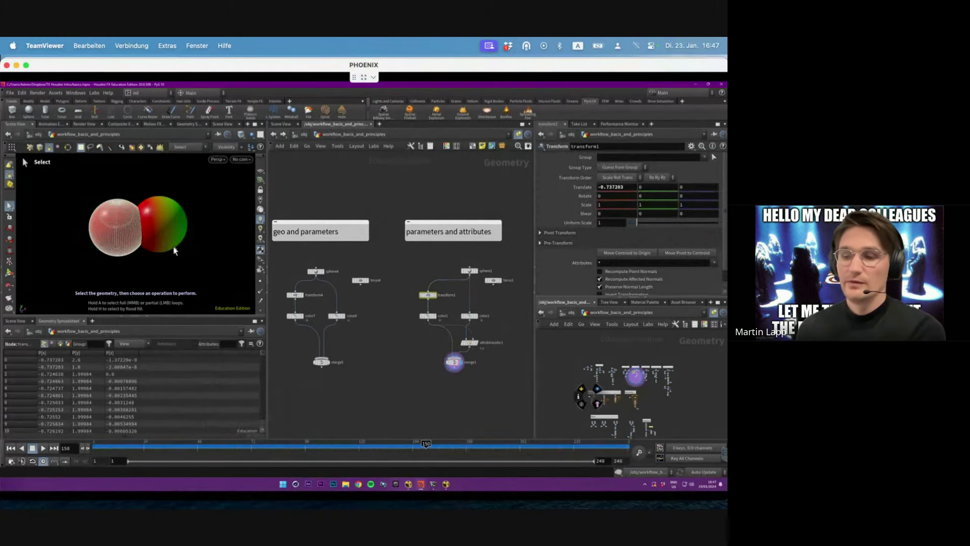
key("Return")
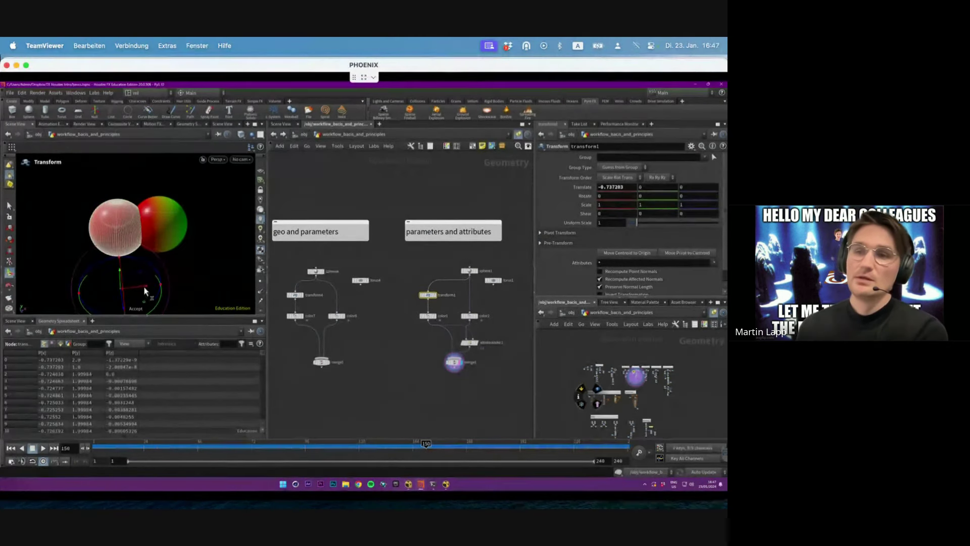
mouse_move(145, 290)
left_mouse_down()
mouse_move(96, 291)
mouse_move(242, 280)
mouse_move(114, 297)
mouse_move(142, 299)
mouse_move(128, 299)
left_mouse_up()
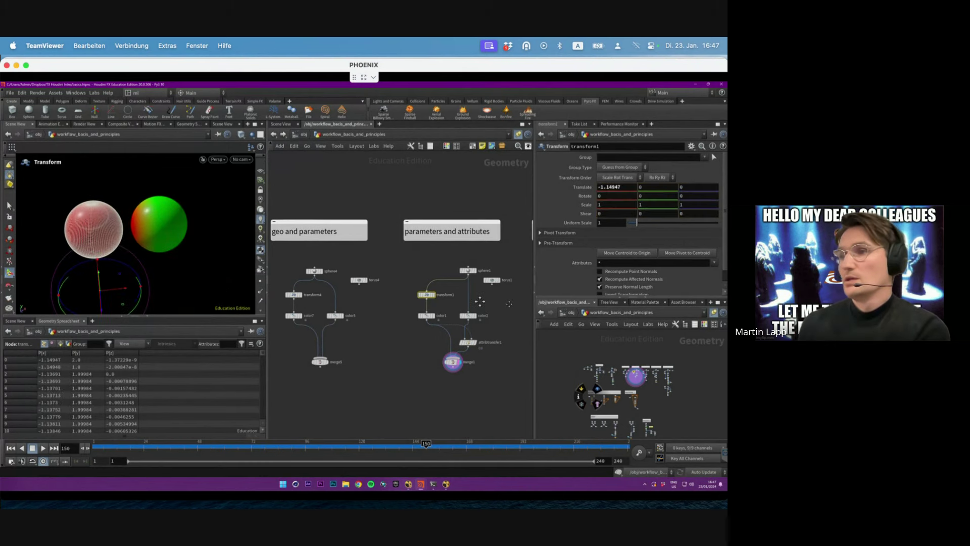
Step: Examine color4, color3 and attribtransfer2 in the "operactions based on attributes" network, using wireframe-over-shaded display
scroll(480, 301, "right", 10)
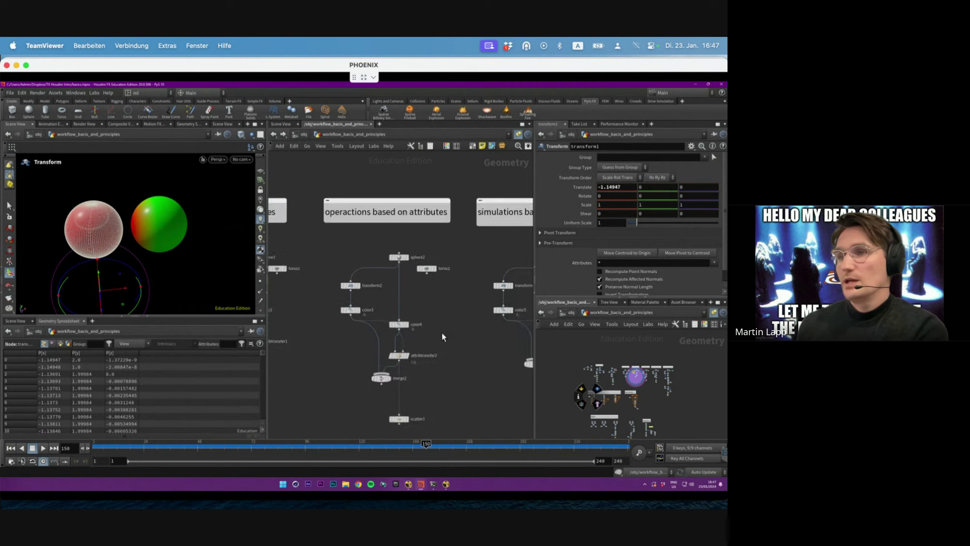
scroll(442, 332, "up", 2)
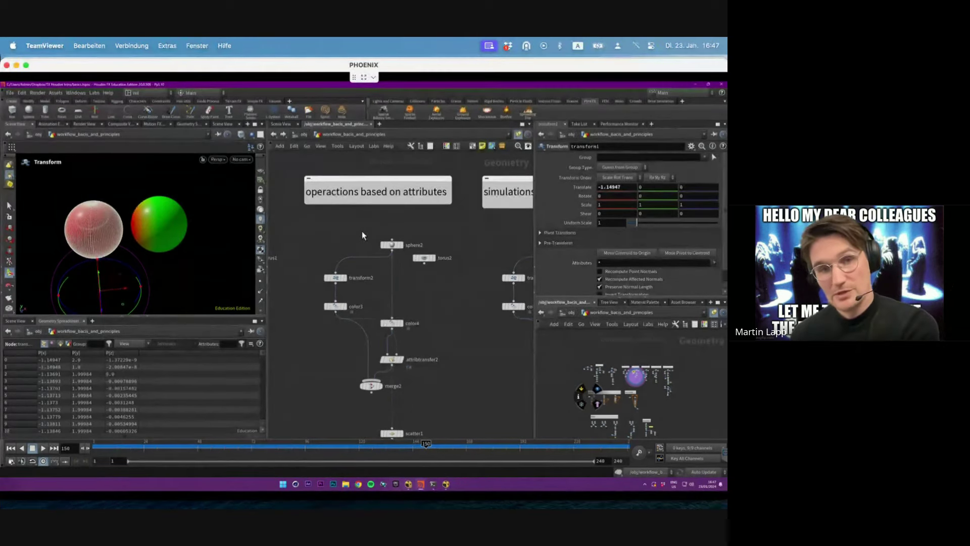
scroll(433, 323, "down", 3)
left_click(406, 322)
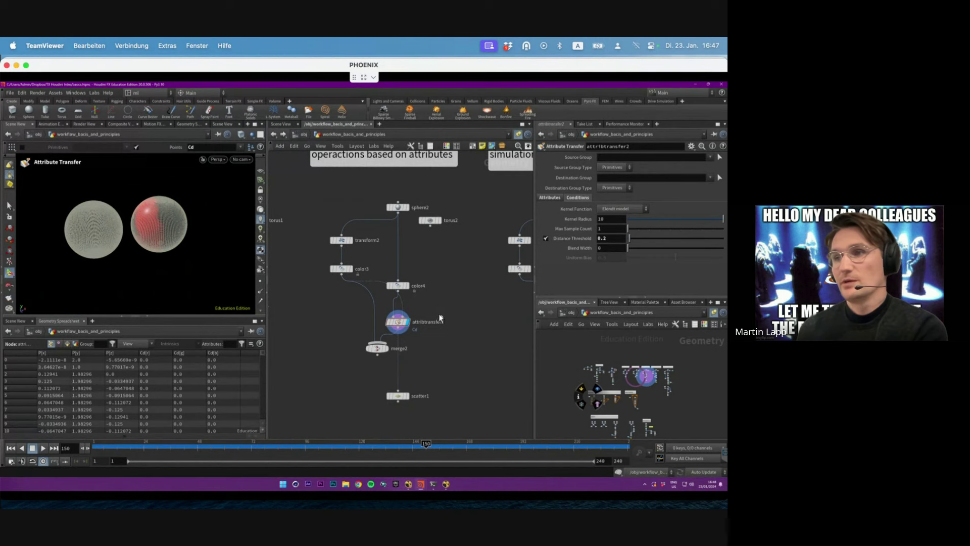
left_click(407, 286)
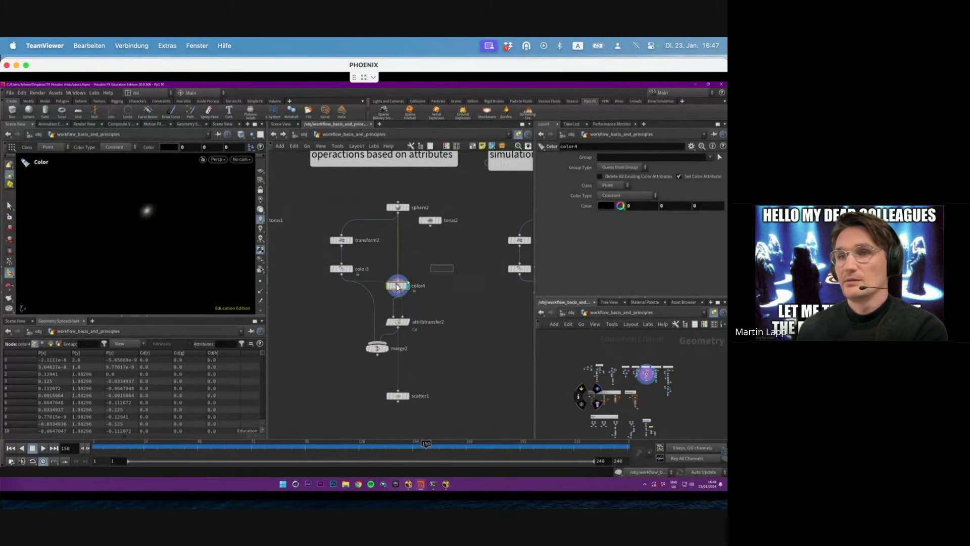
key("shift+w")
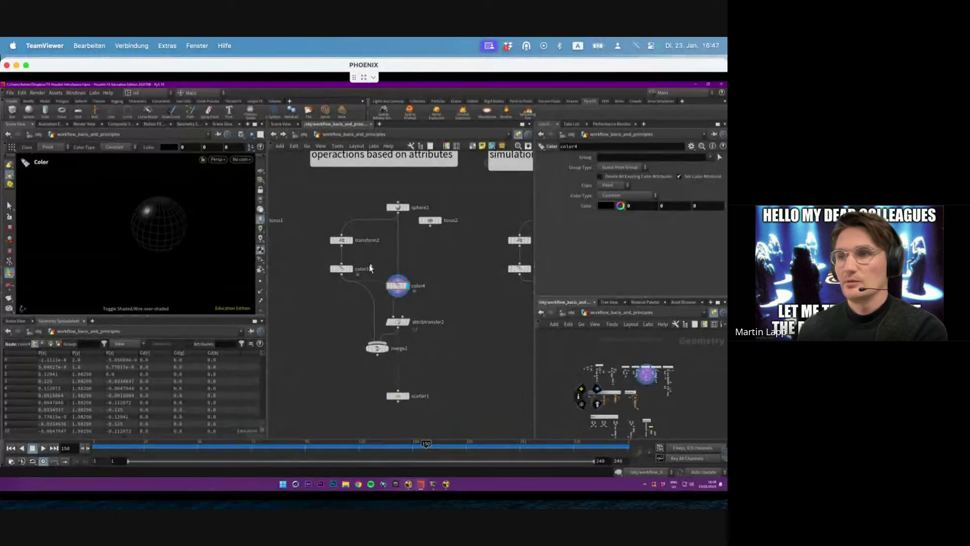
left_click(354, 270)
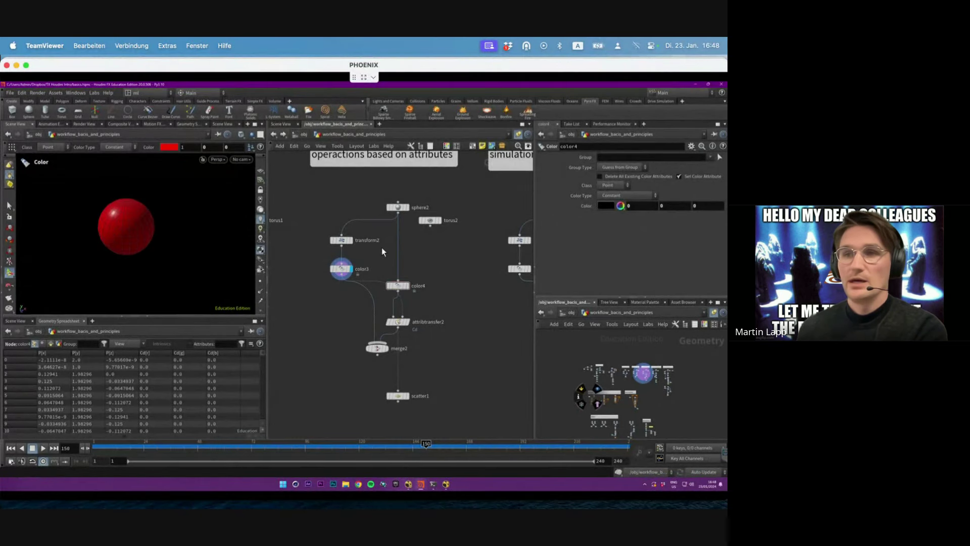
left_click(407, 322)
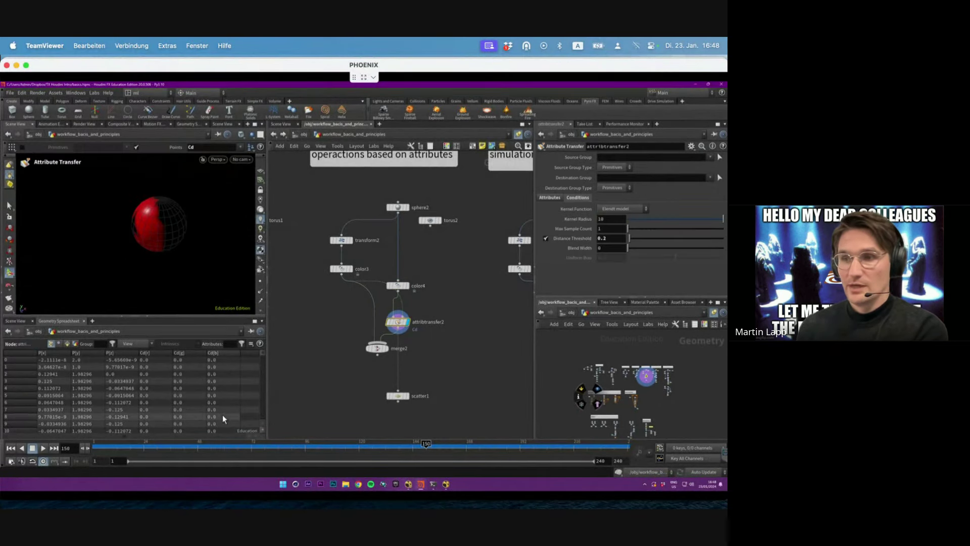
Step: Go to frame 12 and move transform2's sphere along X to a translate value of about -0.947
left_click(117, 443)
left_click(334, 241)
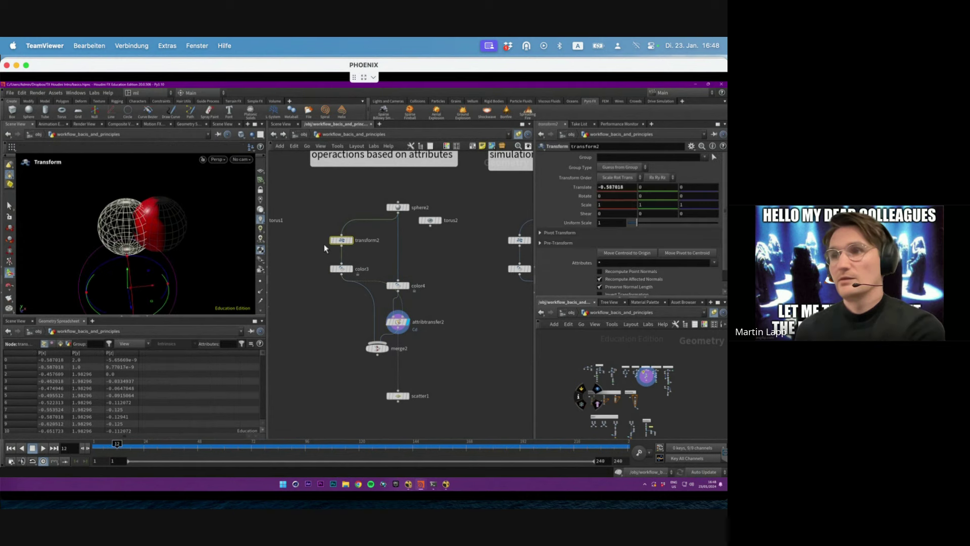
left_click_drag(150, 292, 132, 284)
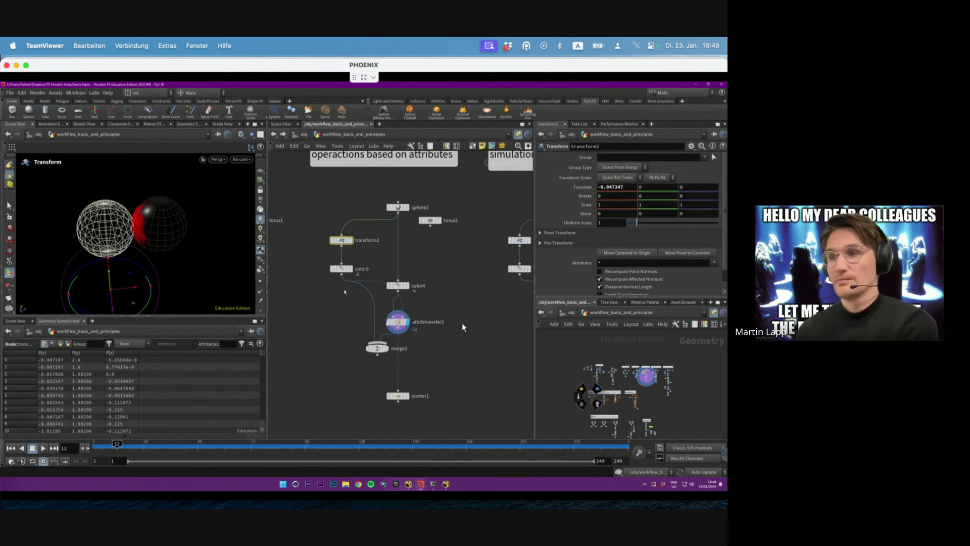
Step: Display scatter1 and compare its points with the Cd density attribute disabled and re-enabled, showing point markers during the comparison
left_click(407, 396)
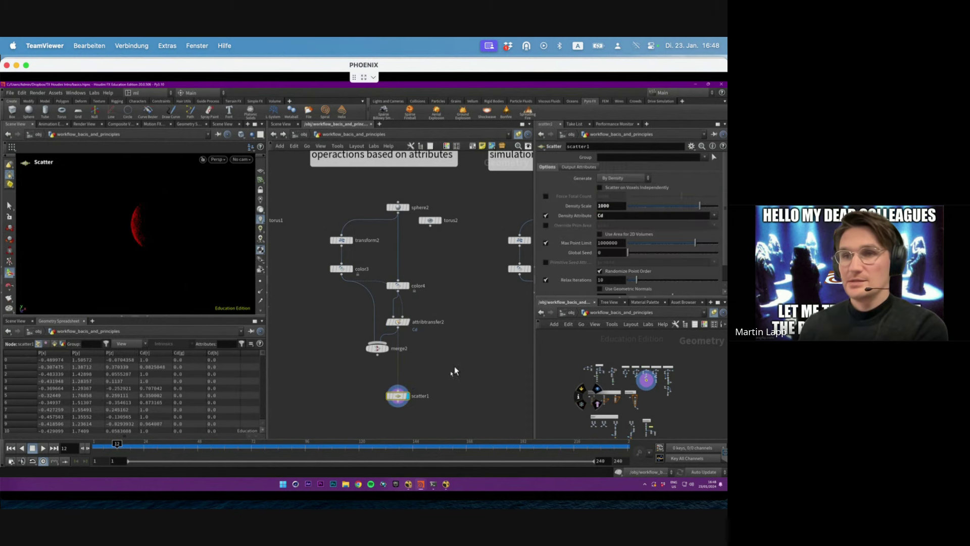
mouse_move(406, 402)
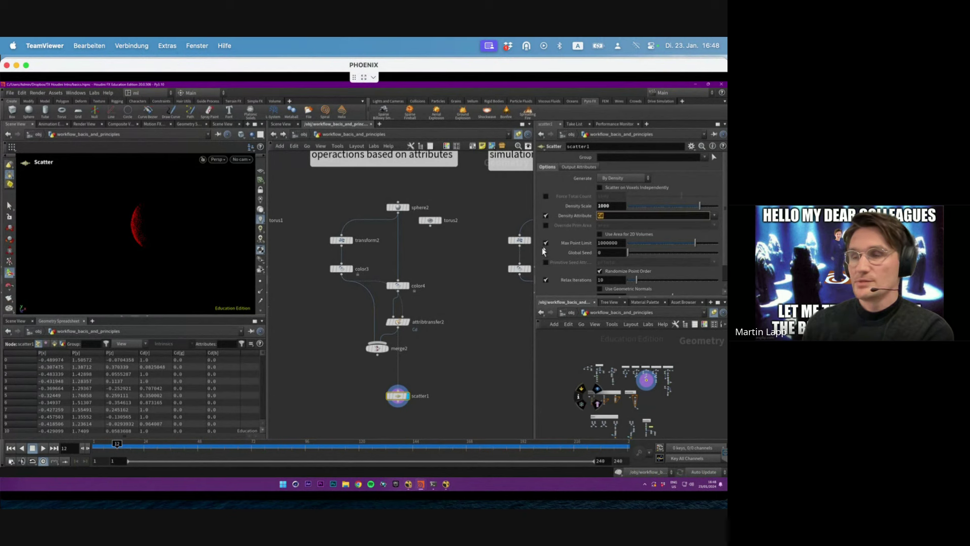
left_click(546, 216)
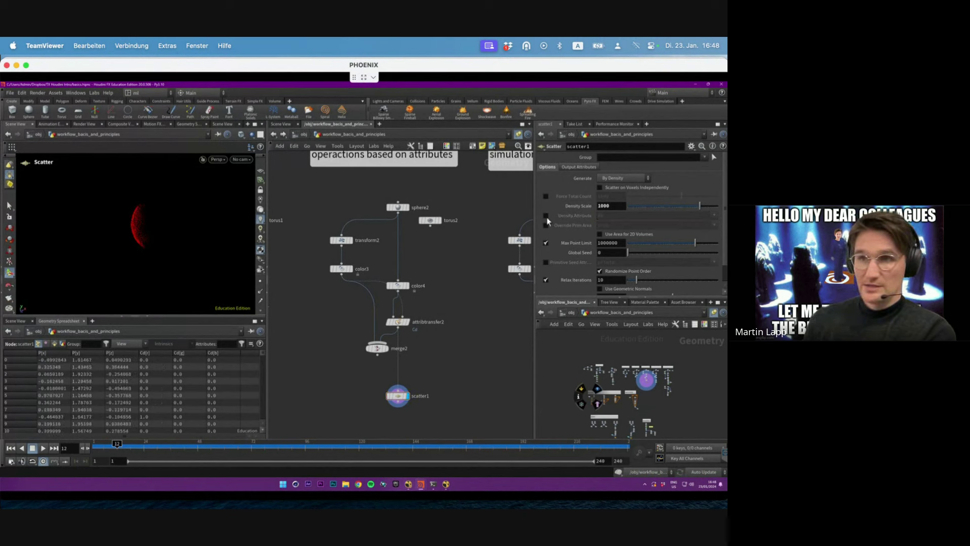
left_click(262, 282)
scroll(184, 218, "up", 3)
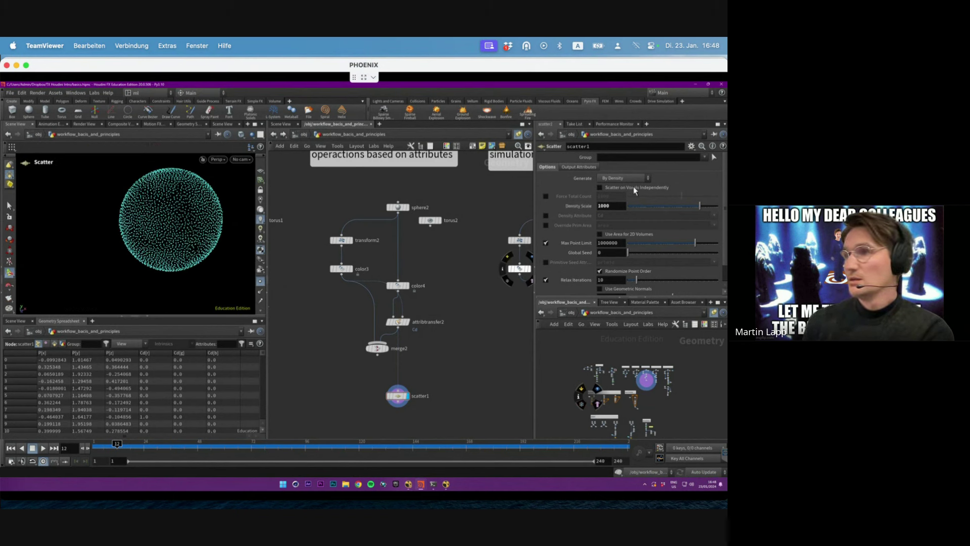
left_click(545, 215)
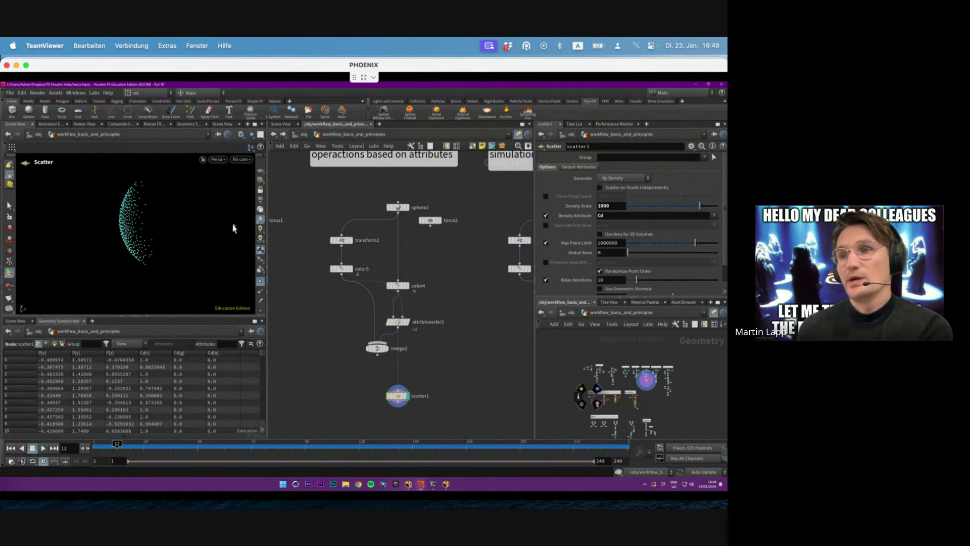
left_click(260, 283)
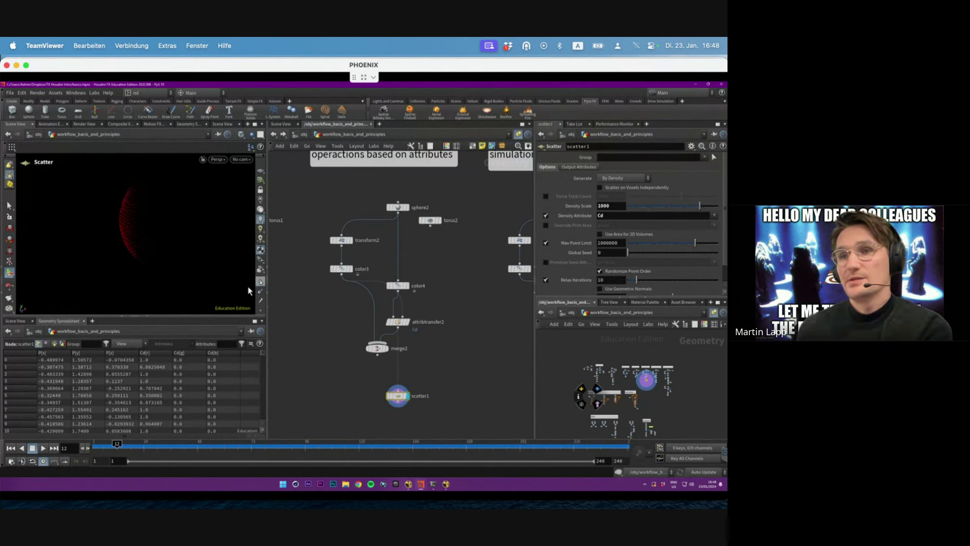
Step: Sort the scattered points by Cd[r] in the geometry spreadsheet and examine both ends of the value range
left_click(166, 349)
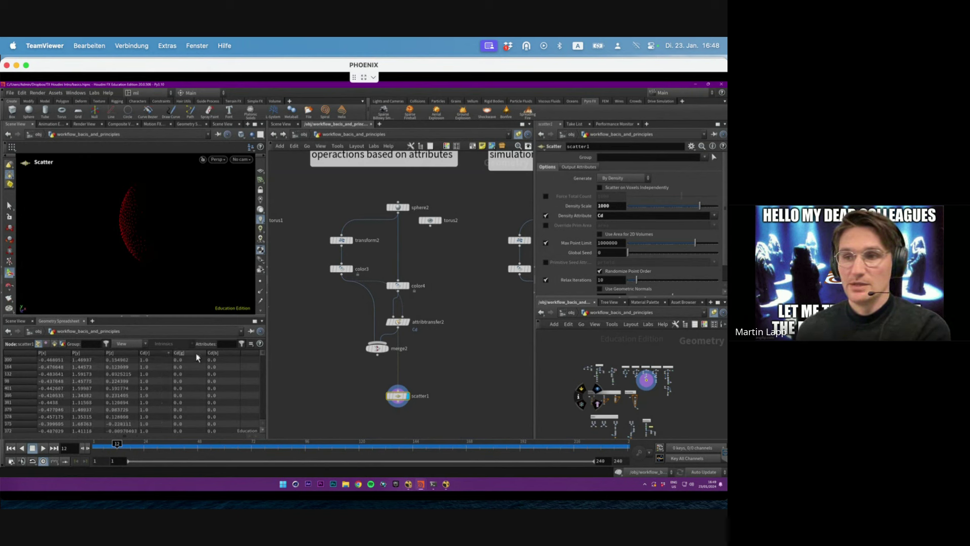
left_click(151, 353)
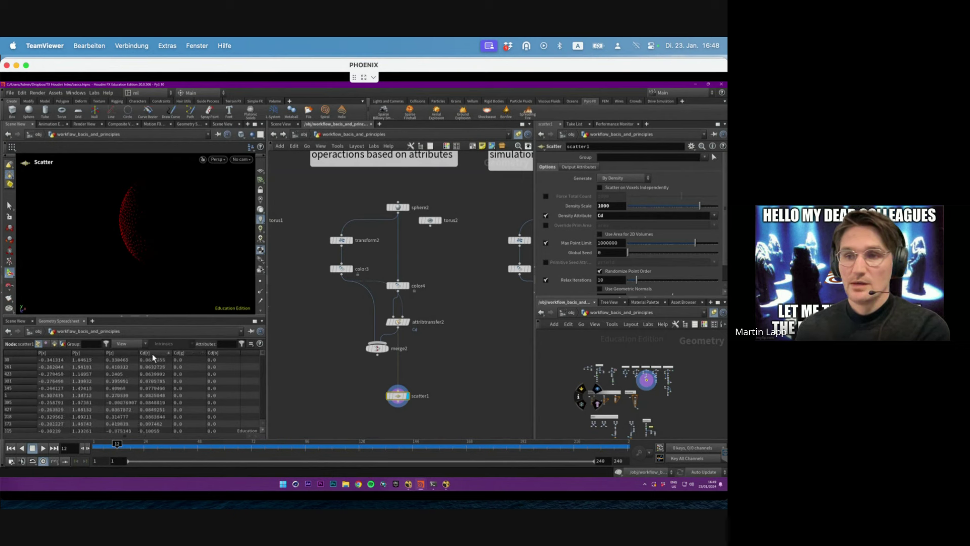
left_click_drag(263, 353, 266, 420)
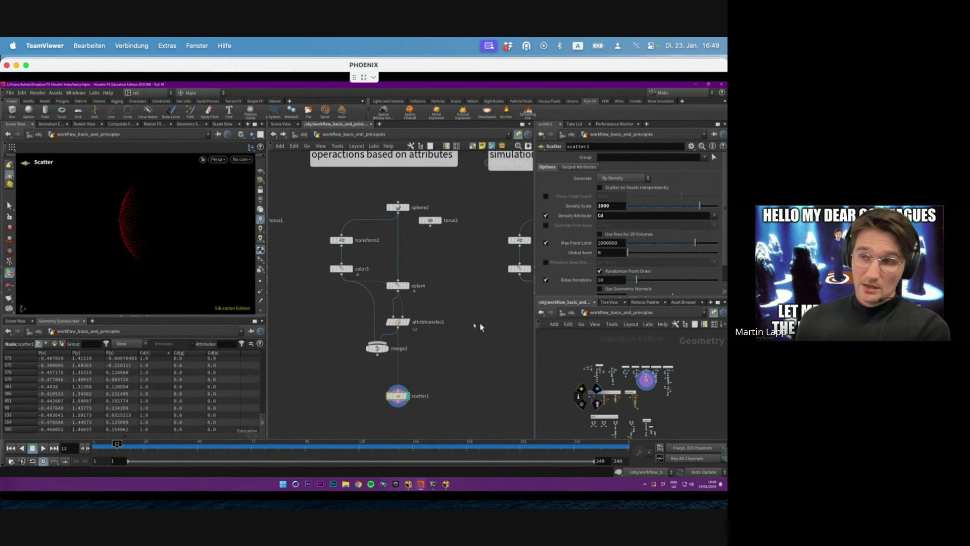
Step: Display attribtransfer2 for comparison, and return to scatter1 to check its density attribute
double_click(435, 322)
left_click_drag(437, 322, 422, 322)
left_click(407, 322)
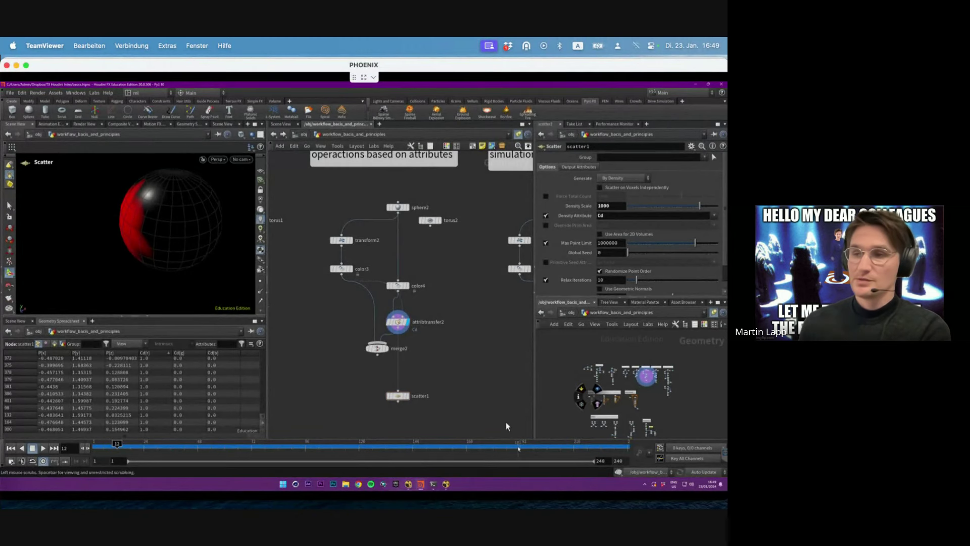
left_click(407, 395)
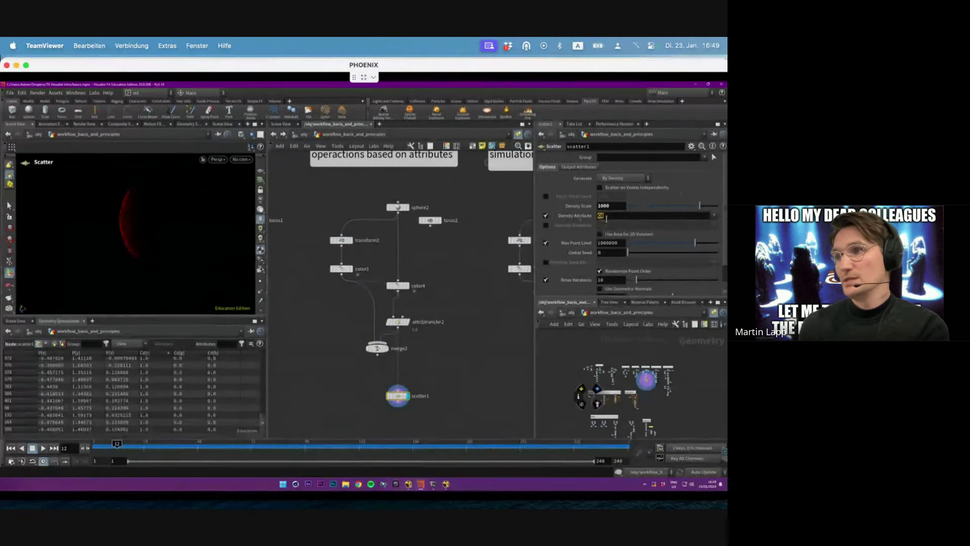
key("Return")
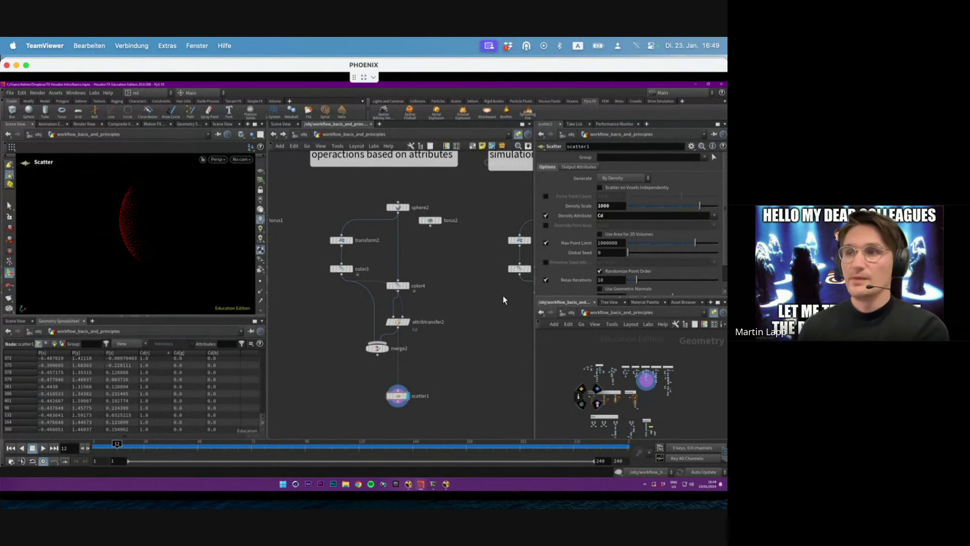
Step: Display normal1 in the network containing sphere3 and popnet, and scrub the timeline to frame 27
scroll(429, 336, "down", 3)
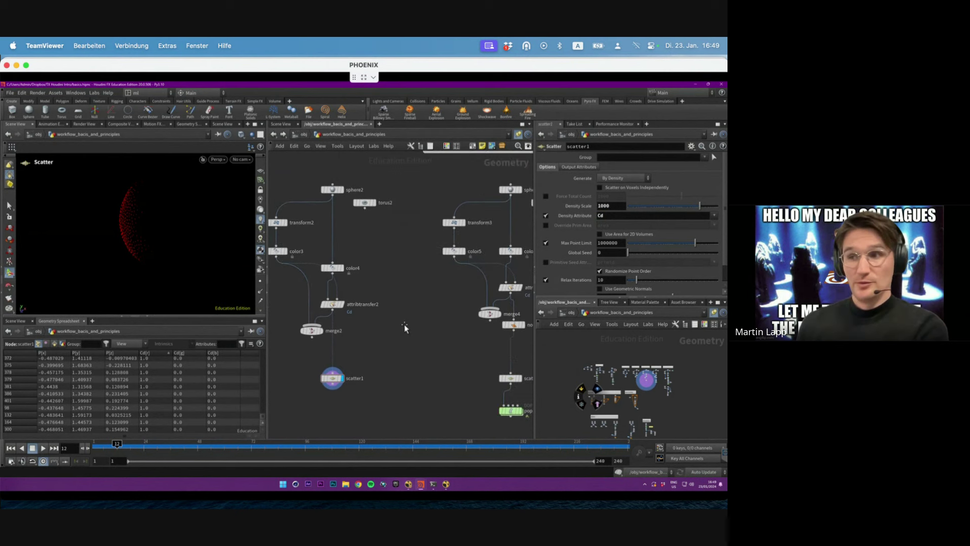
scroll(306, 305, "up", 3)
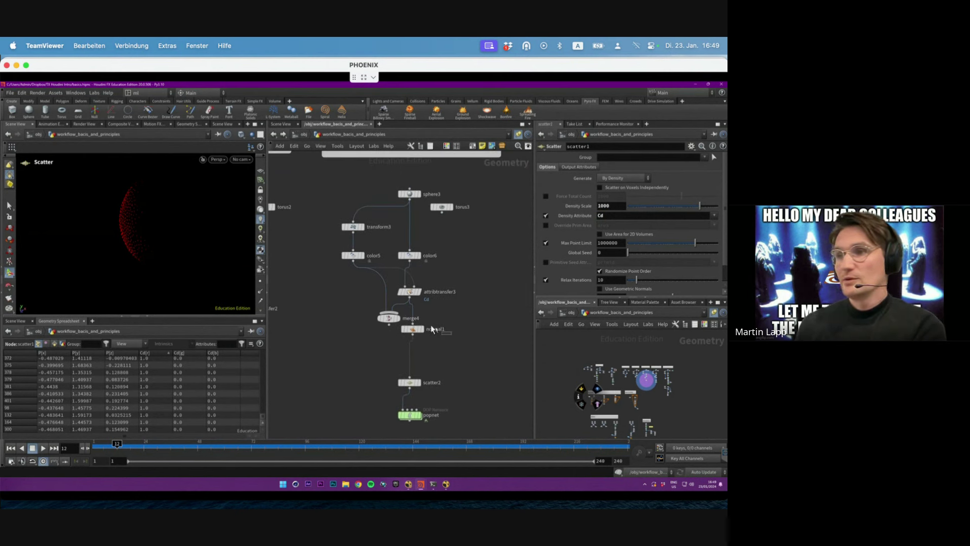
left_click(432, 329)
left_click(421, 329)
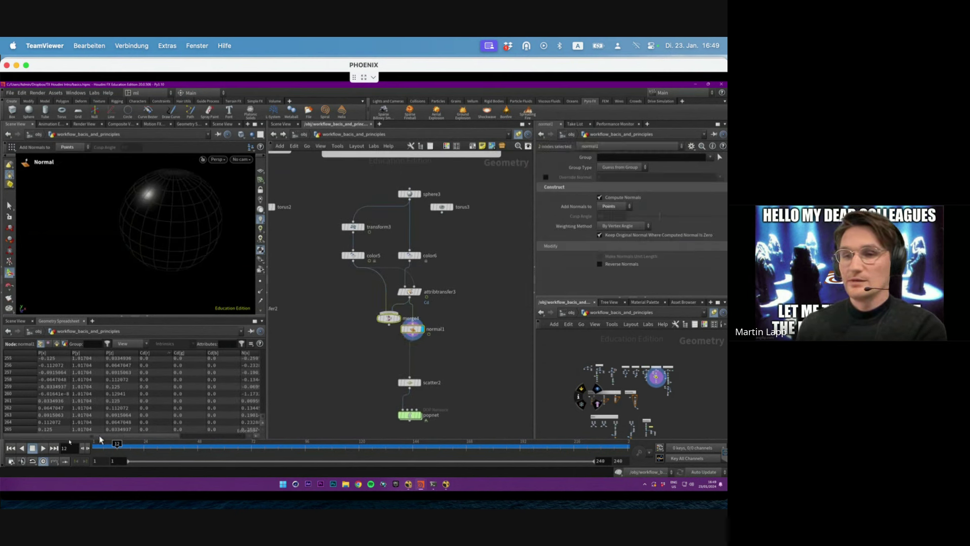
left_click_drag(102, 446, 148, 444)
Step: Examine transform3's animated translation and color5's constant red color with both spheres in view
left_click(353, 226)
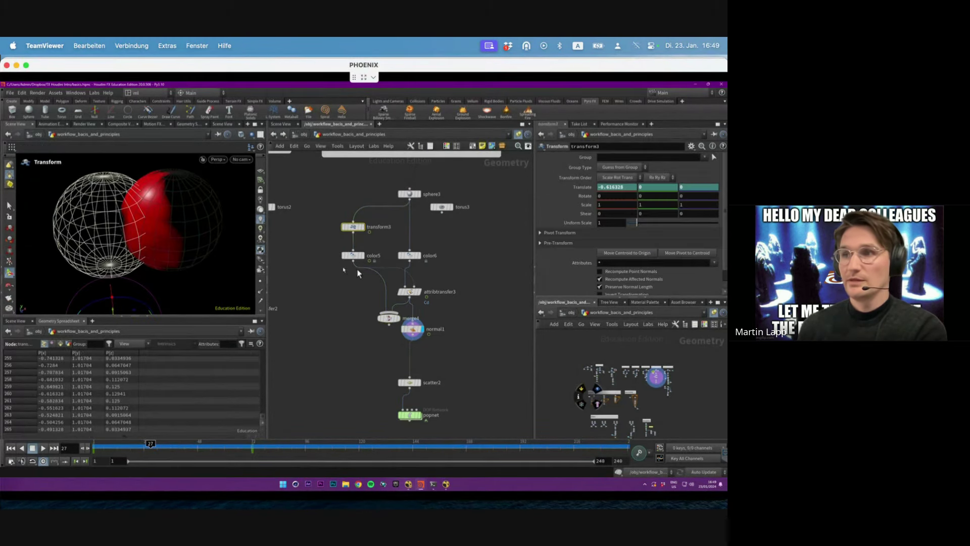
scroll(169, 253, "down", 5)
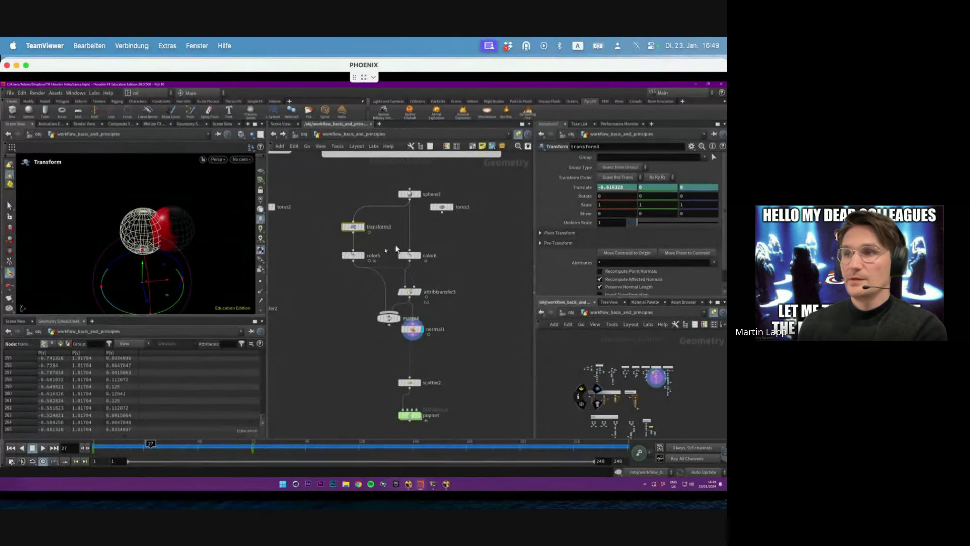
left_click(353, 255)
left_click(353, 226)
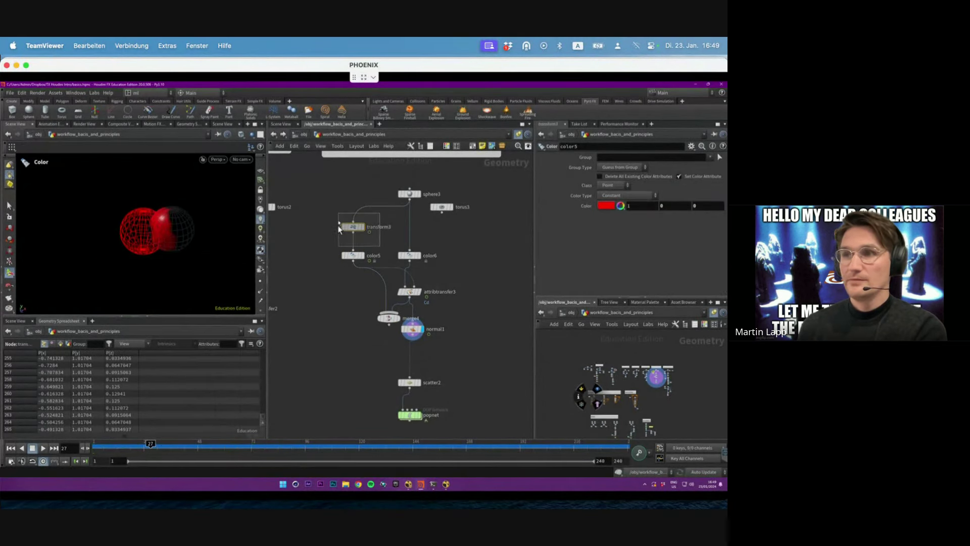
Step: Display scatter2 and scrub the timeline to frame 40 to see how the scattered points follow the transferred color
left_click_drag(151, 445, 197, 445)
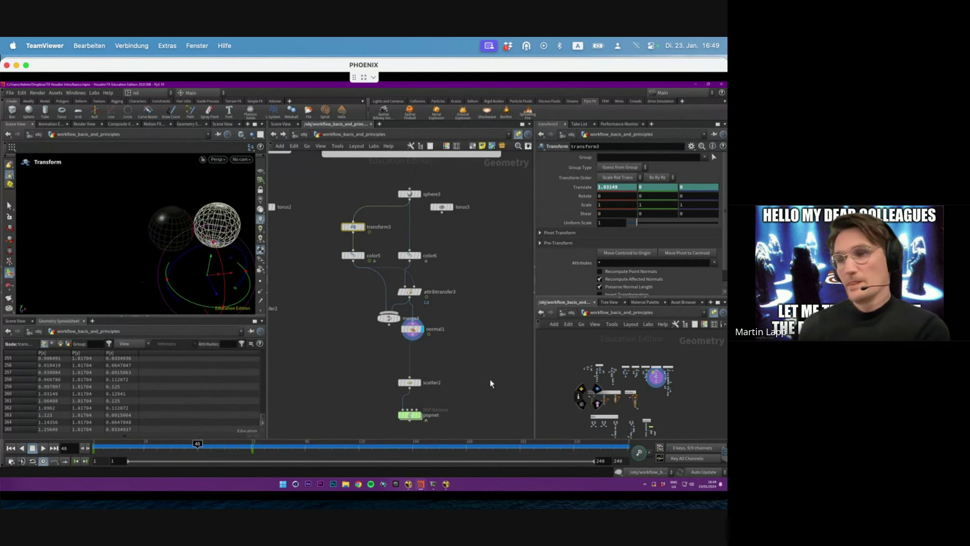
left_click(416, 386)
left_click(419, 385)
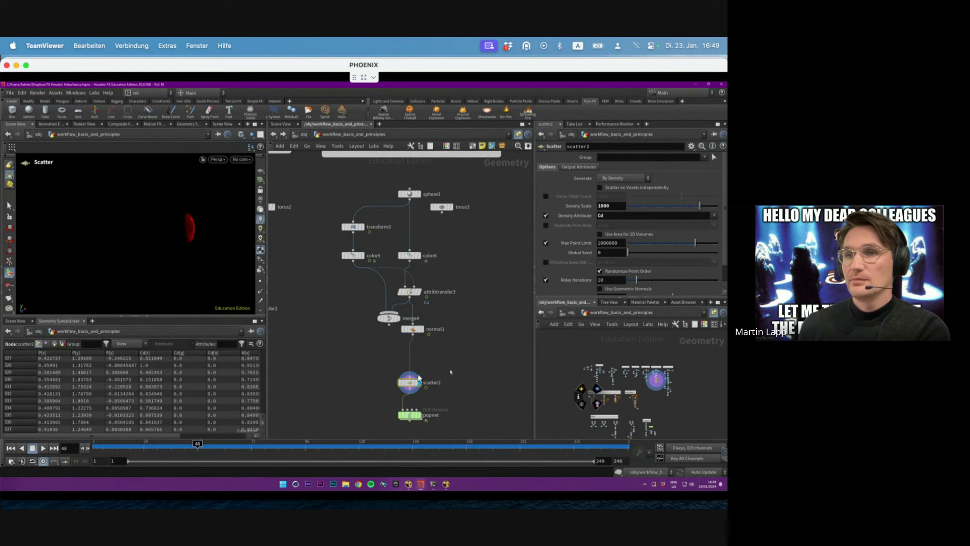
mouse_move(198, 445)
left_mouse_down()
mouse_move(87, 445)
mouse_move(197, 449)
mouse_move(179, 449)
left_mouse_up()
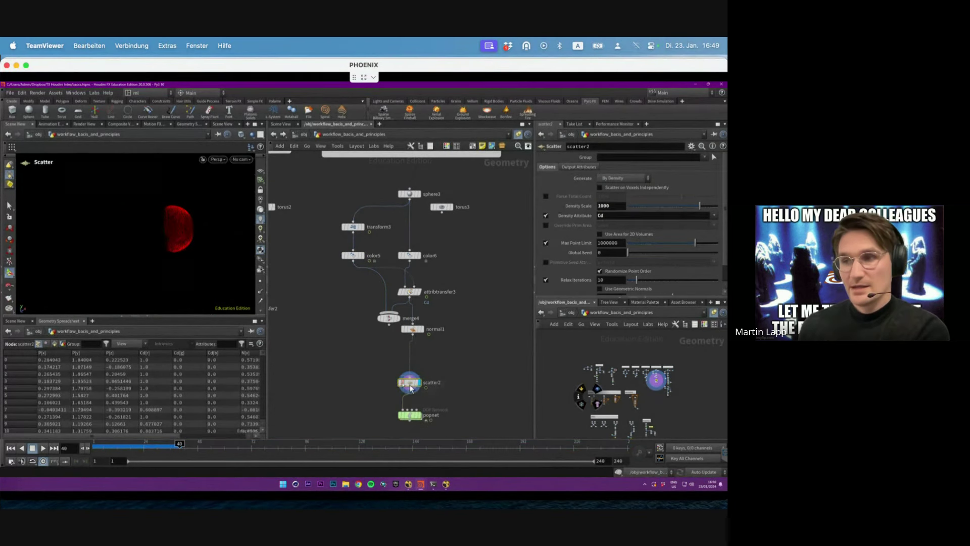
Step: Display the popnet simulation and open its network to check the force on gravity1
left_click(413, 417)
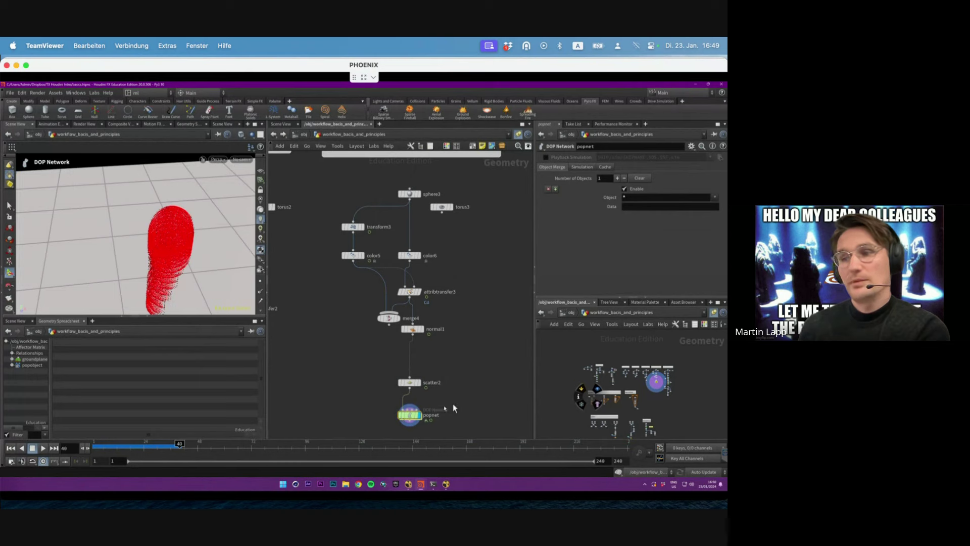
left_click_drag(157, 228, 136, 170)
scroll(440, 424, "down", 2)
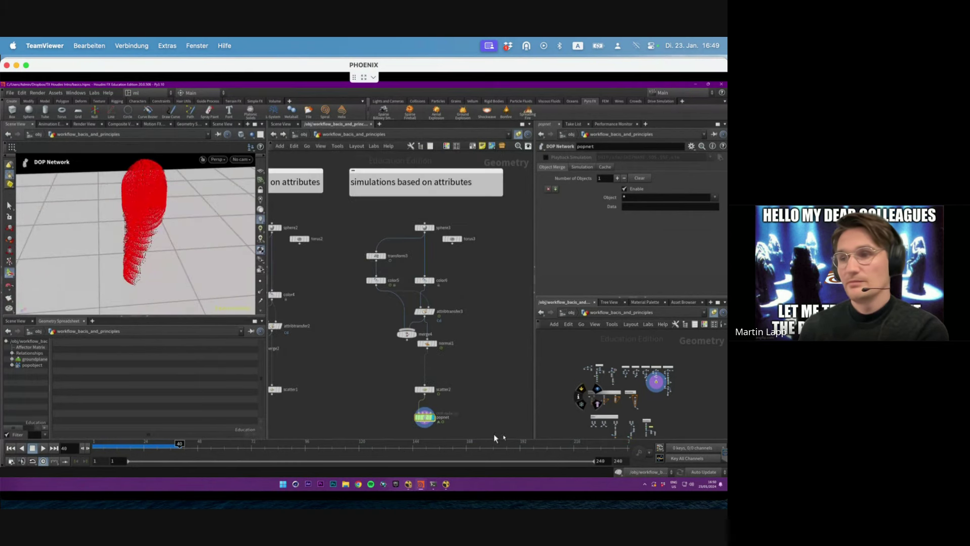
double_click(425, 417)
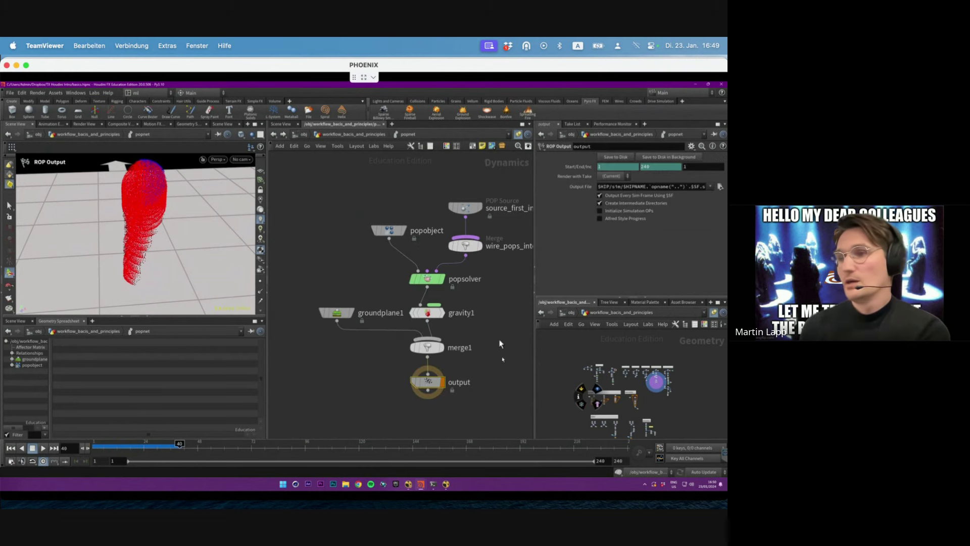
left_click(432, 315)
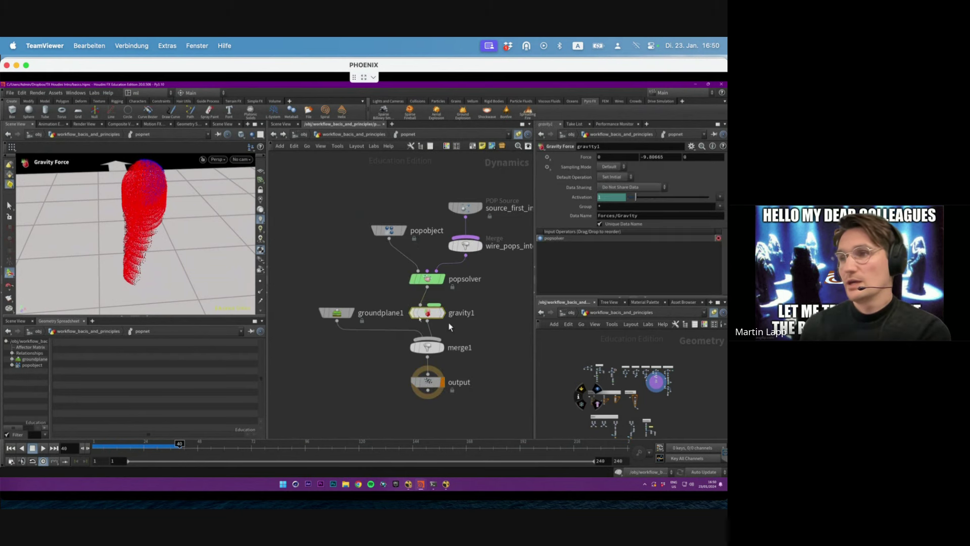
Step: Return to the geometry network and play the popnet simulation from frame 1, stopping at frame 102
left_click(346, 133)
left_click(11, 448)
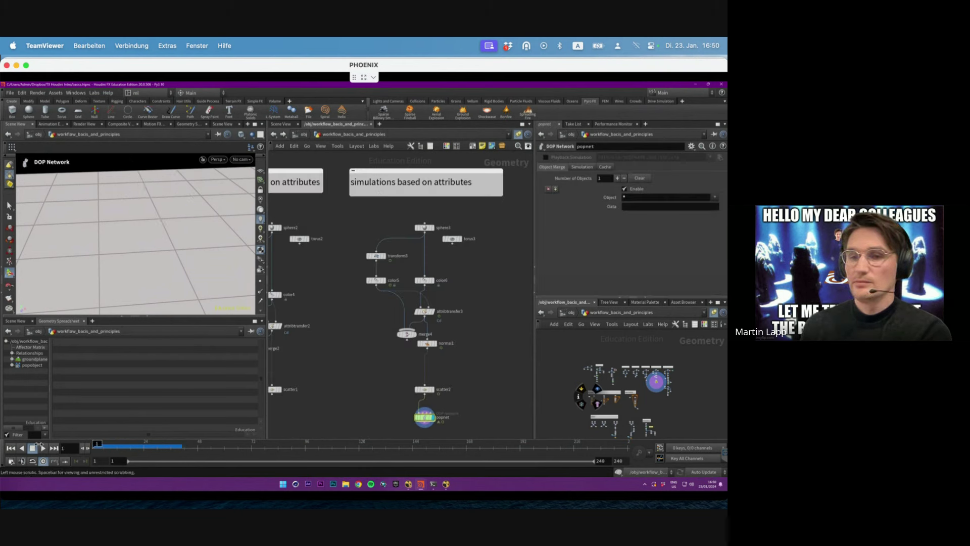
left_click(43, 449)
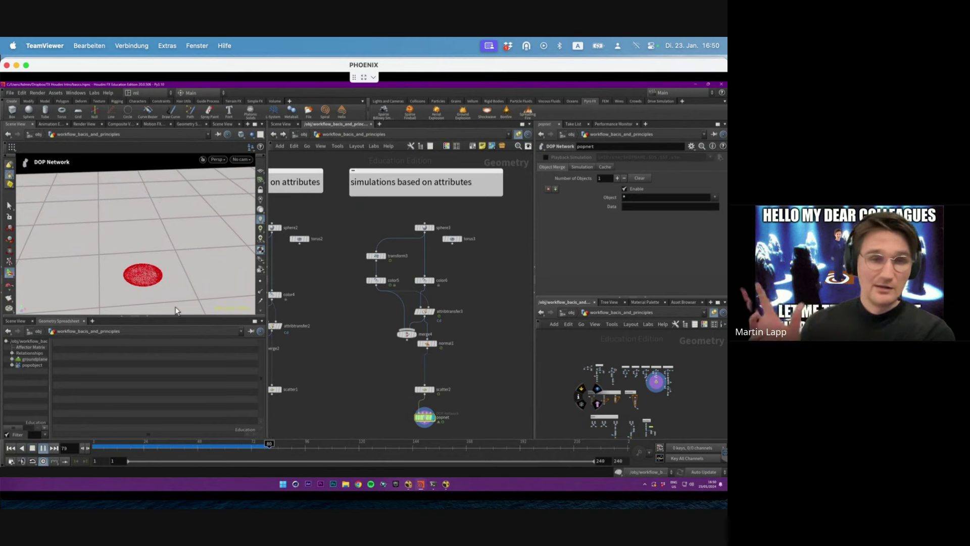
key("Escape")
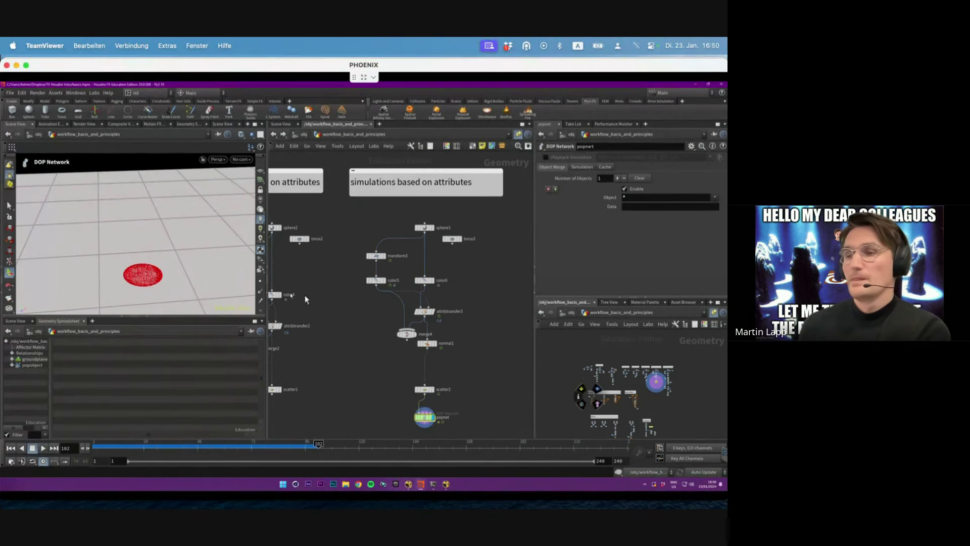
Step: Display attribtransfer5 in the "tweak simulations based on attributes" network and scrub the timeline to frame 43
scroll(526, 303, "down", 5)
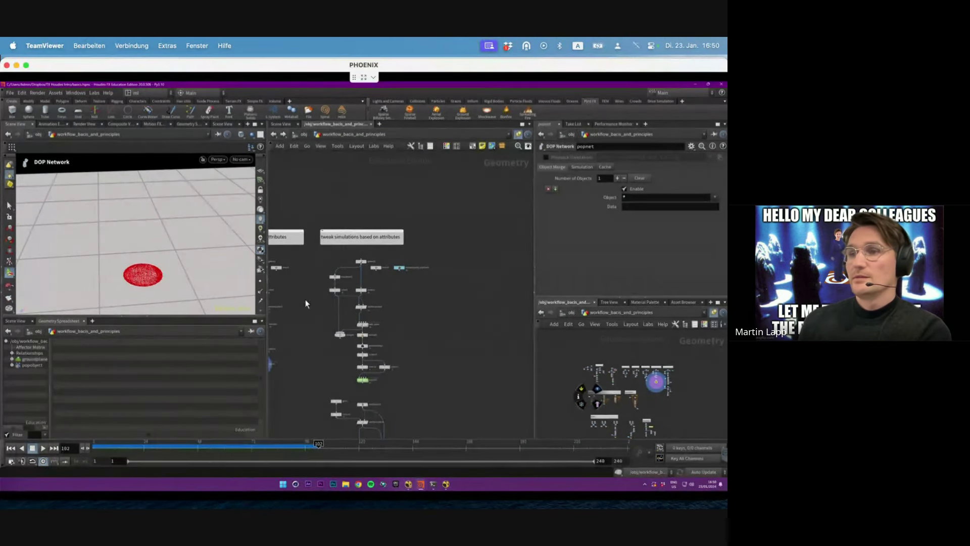
scroll(383, 356, "up", 3)
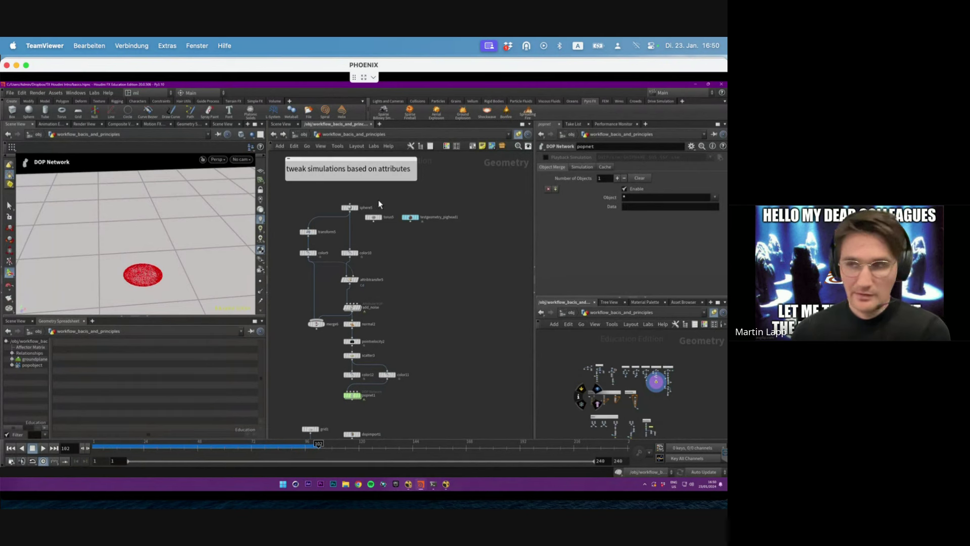
scroll(371, 283, "down", 1)
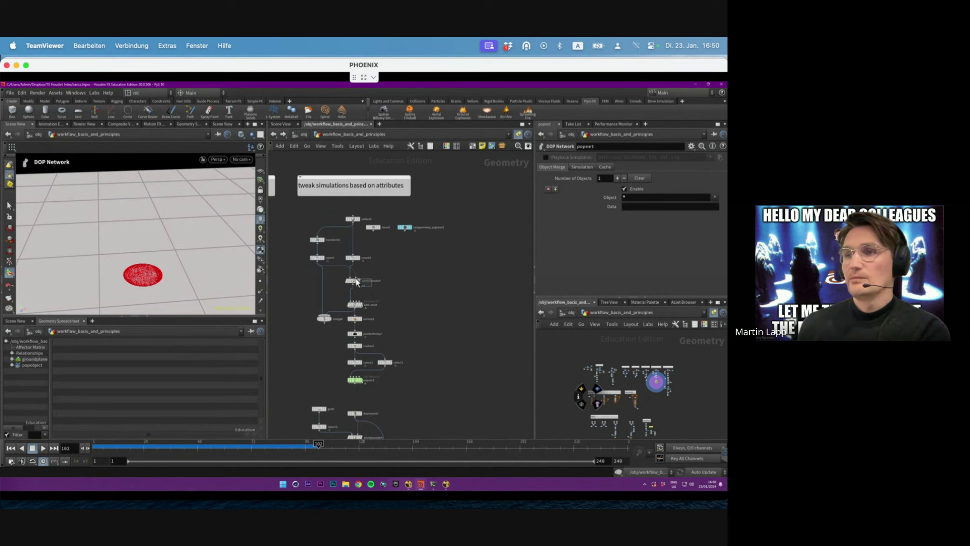
left_click(353, 280)
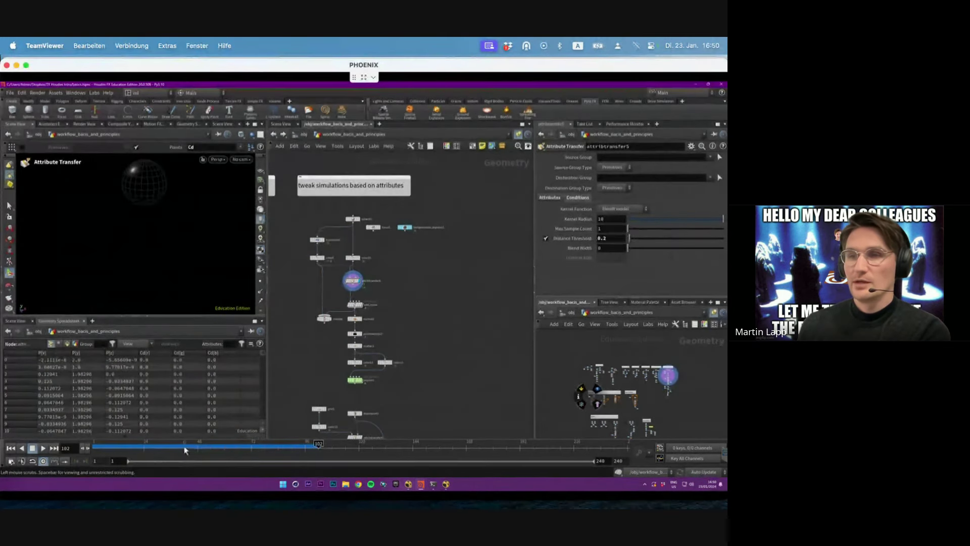
left_click_drag(97, 443, 186, 444)
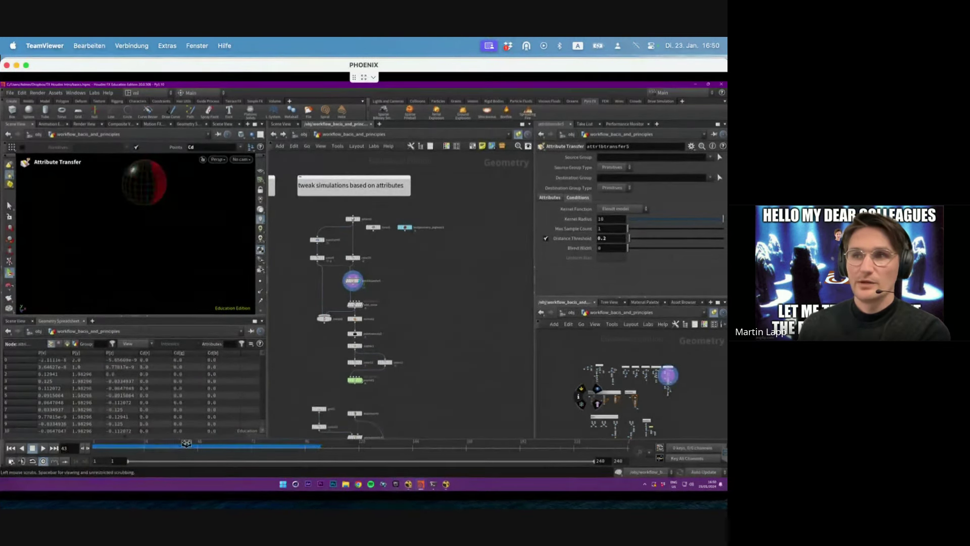
Step: Display the add_noise Attribute VOP and scrub the early frames to compare the sphere's deformation
scroll(374, 296, "up", 2)
left_click(354, 308)
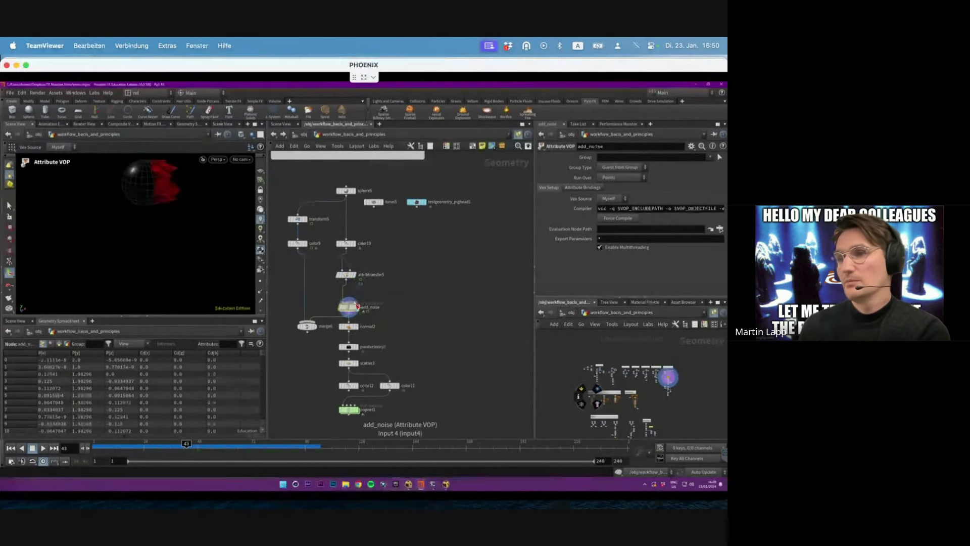
left_click(125, 446)
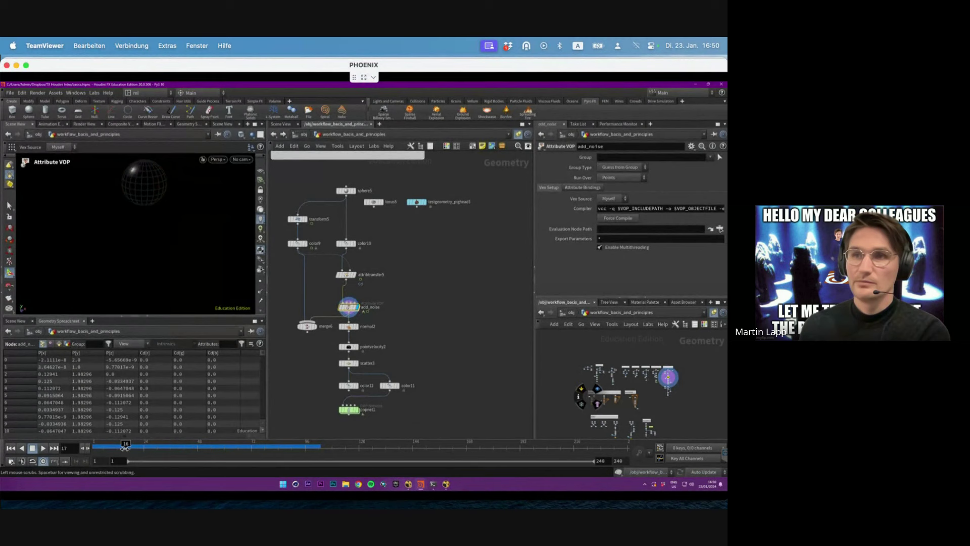
left_click_drag(133, 446, 148, 445)
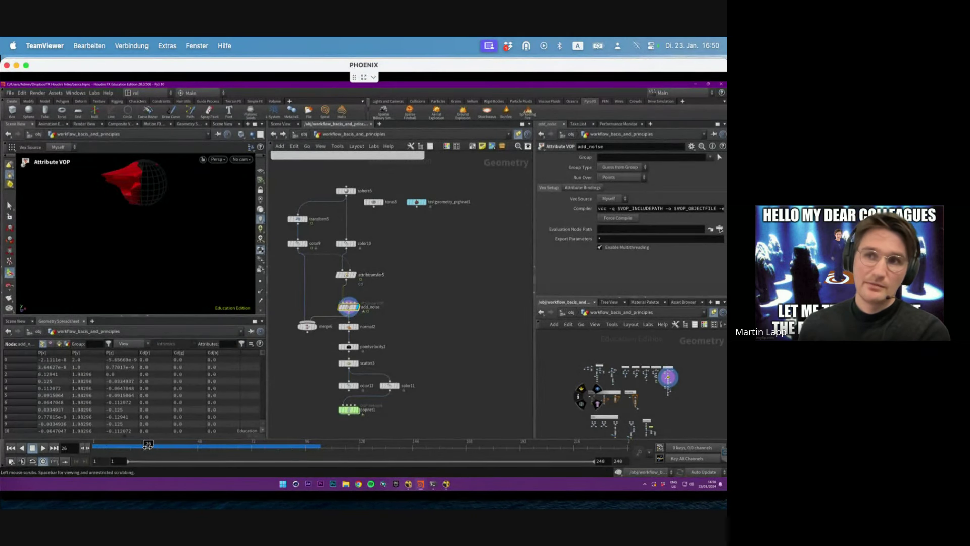
Step: Open the add_noise VOP network and examine turbnoise1's settings and its connections from geometryvopglobal1
double_click(349, 306)
left_click_drag(392, 306, 414, 320)
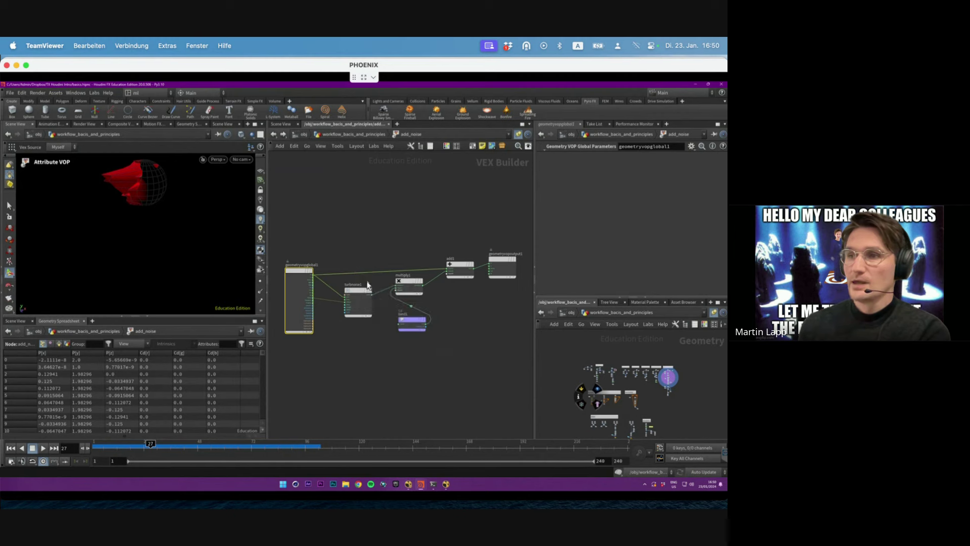
key("l")
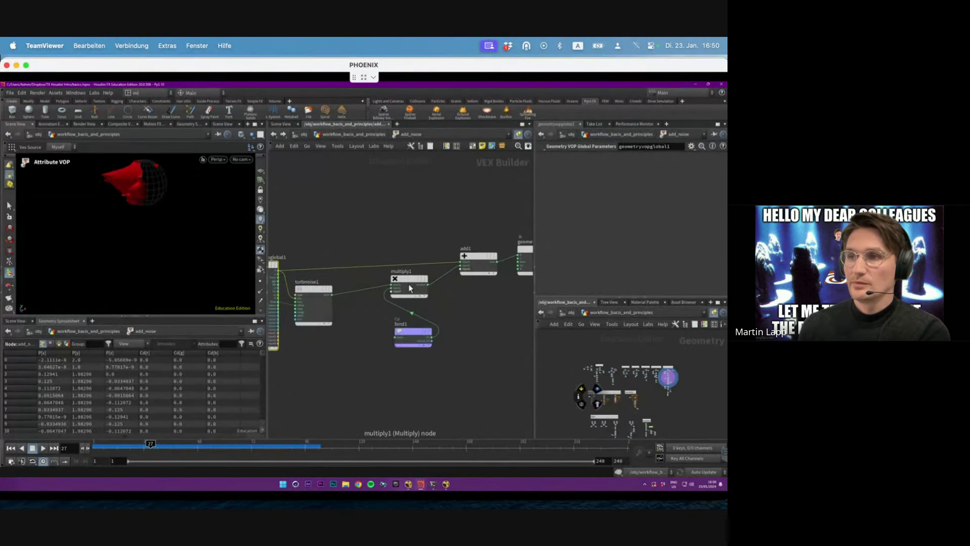
left_click(326, 303)
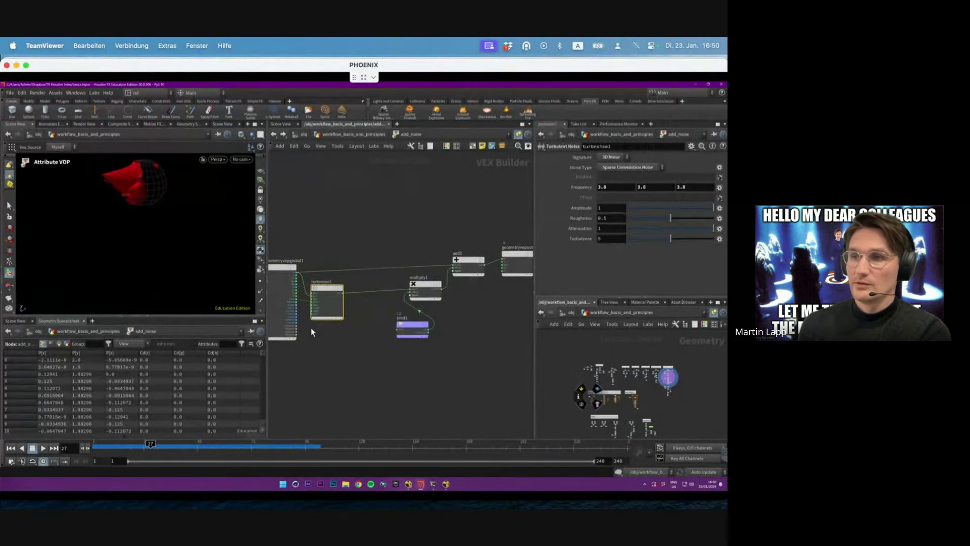
key("h")
scroll(426, 318, "up", 5)
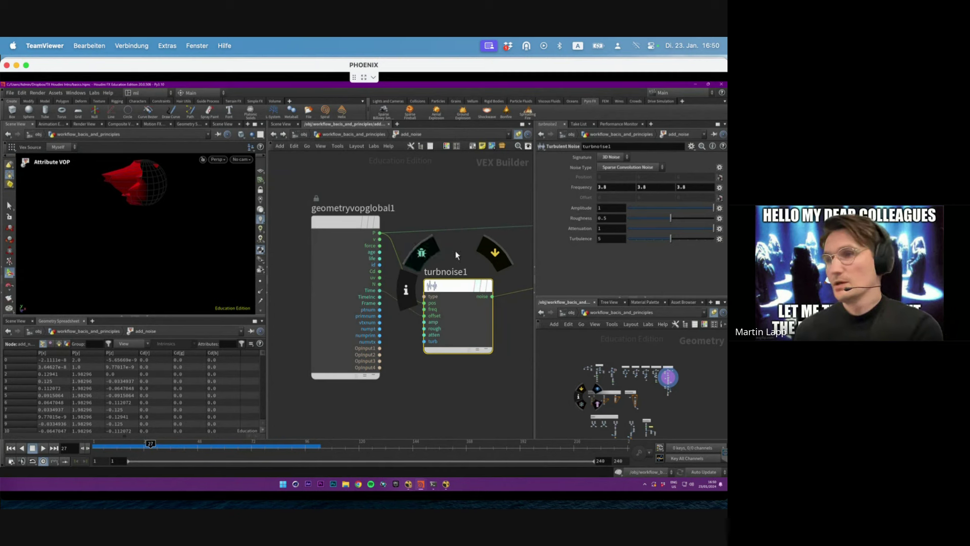
middle_click_drag(456, 250, 397, 249)
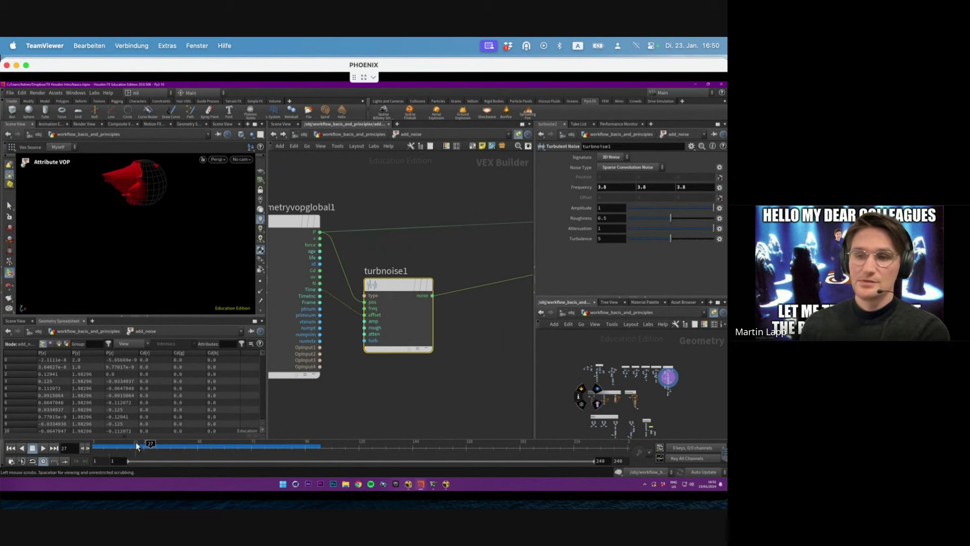
Step: Try disconnecting Time from turbnoise1's offset input, scrub to frame 31 to compare, and undo the disconnection
mouse_move(144, 445)
left_mouse_down()
mouse_move(130, 445)
mouse_move(157, 444)
left_mouse_up()
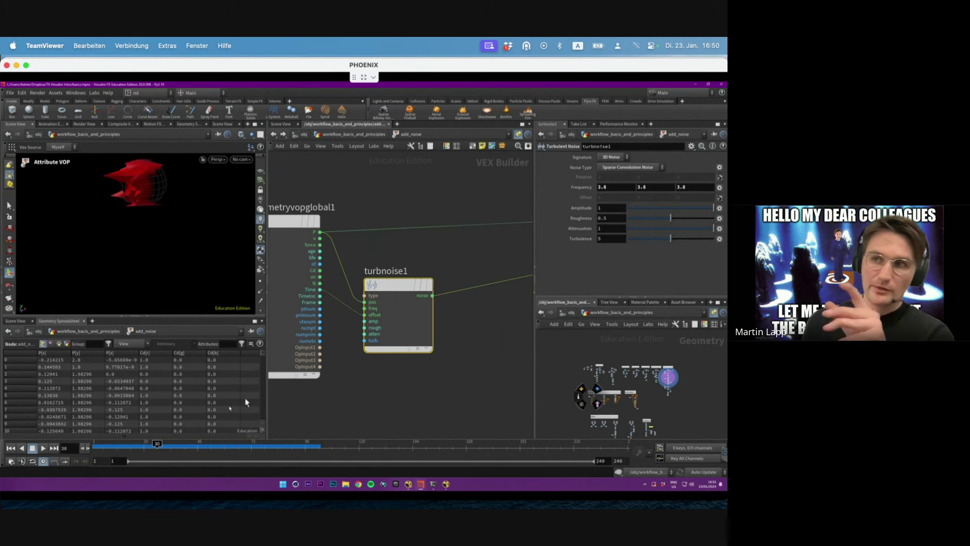
key("y")
left_click_drag(330, 327, 336, 296)
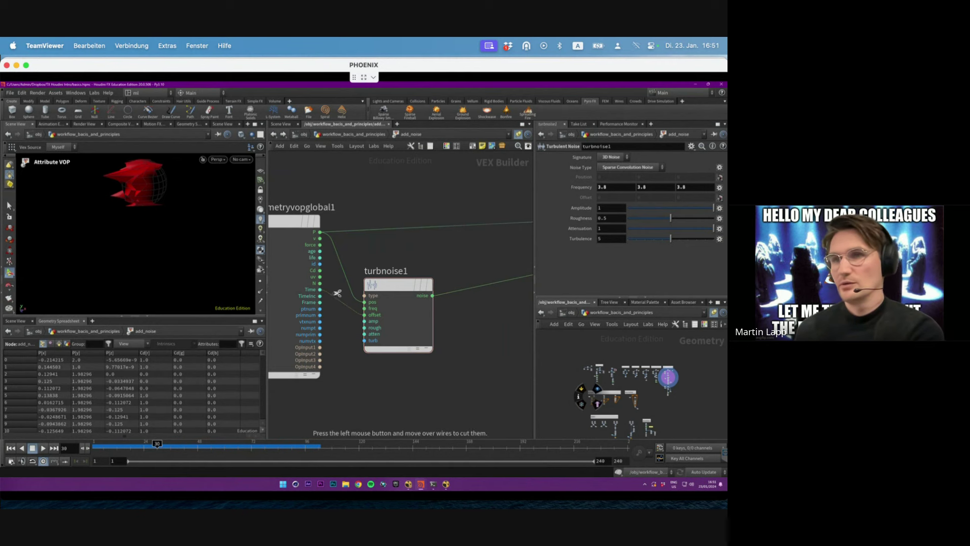
left_click_drag(344, 333, 344, 333)
mouse_move(157, 444)
left_mouse_down()
mouse_move(142, 444)
mouse_move(175, 443)
mouse_move(144, 444)
mouse_move(159, 443)
left_mouse_up()
key("ctrl+z")
Step: Move multiply1 and bind1 out of the way and wire turbnoise1's noise output directly into add1's second input
scroll(396, 394, "down", 4)
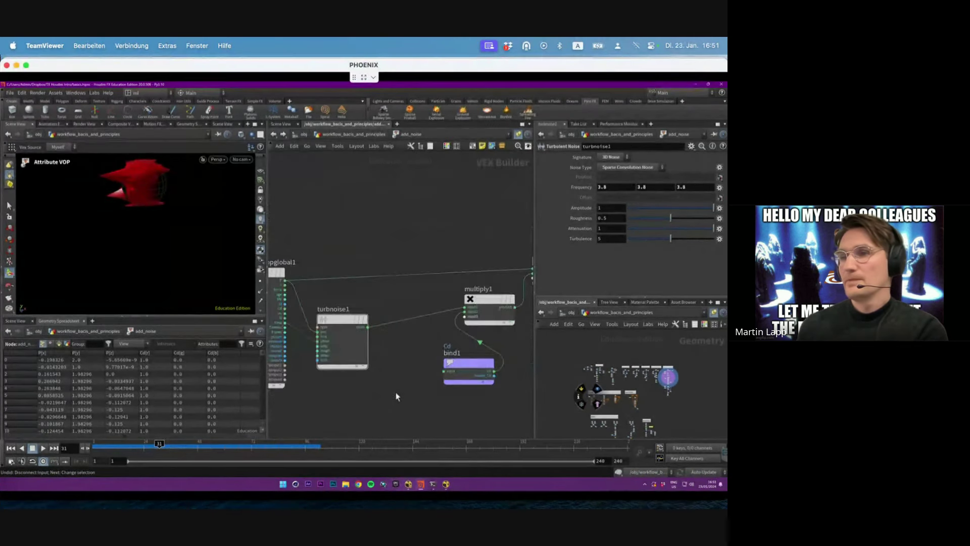
left_click_drag(397, 361, 293, 308)
middle_click_drag(402, 315, 324, 323)
scroll(463, 341, "down", 2)
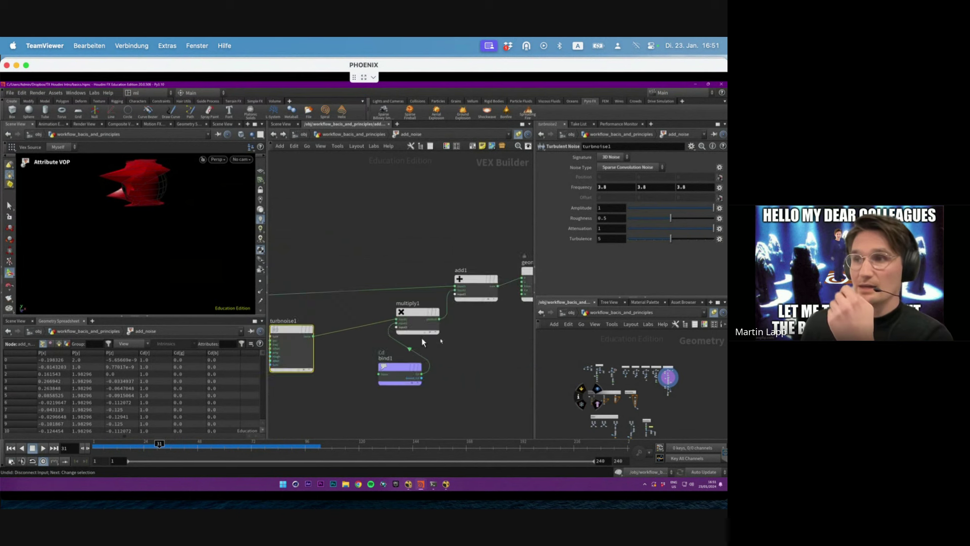
mouse_move(416, 315)
left_click_drag(447, 400, 384, 301)
key("l")
left_click(386, 350)
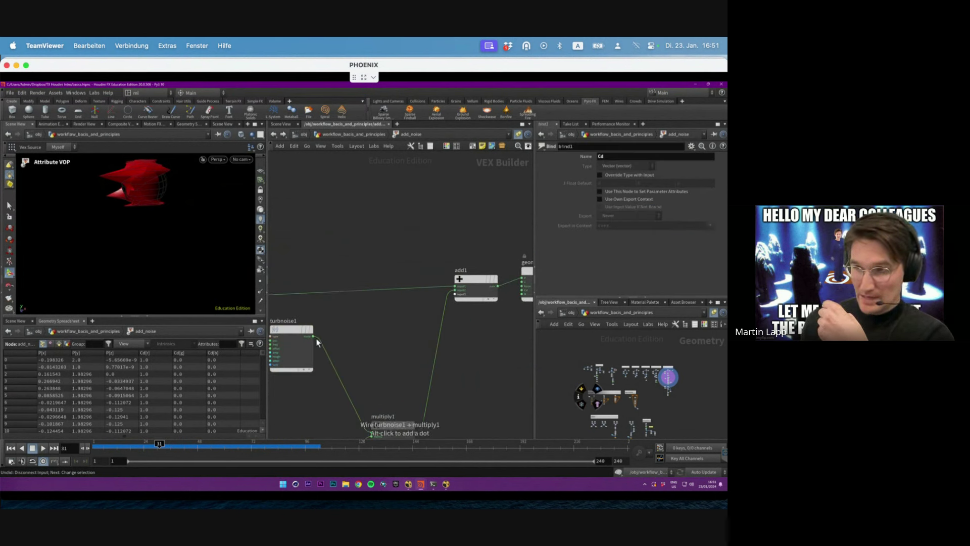
left_click_drag(314, 337, 465, 300)
left_click(454, 293)
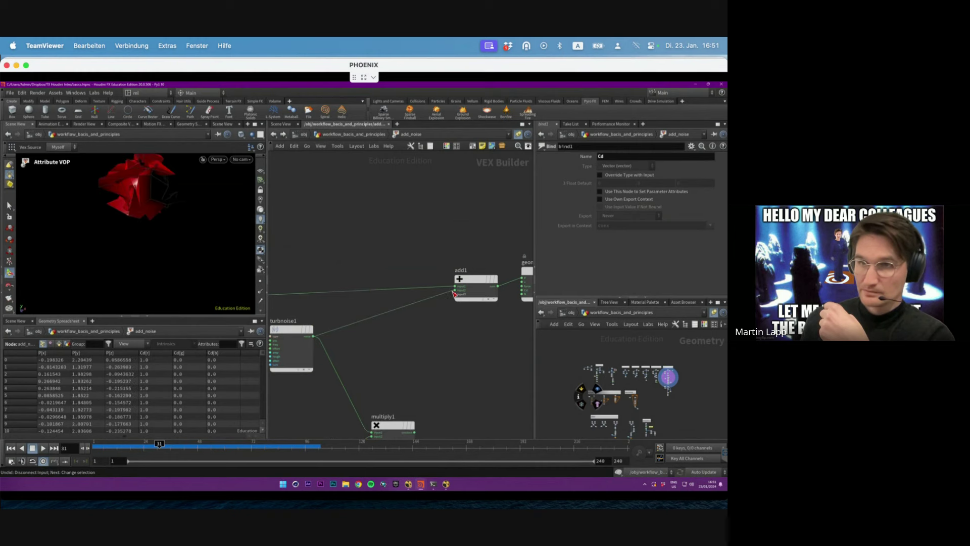
Step: Trace P and the noise from geometryvopglobal1 through turbnoise1 to add1, repositioning turbnoise1 and add1 along the way
middle_click_drag(266, 287, 358, 253)
left_click_drag(316, 271, 316, 238)
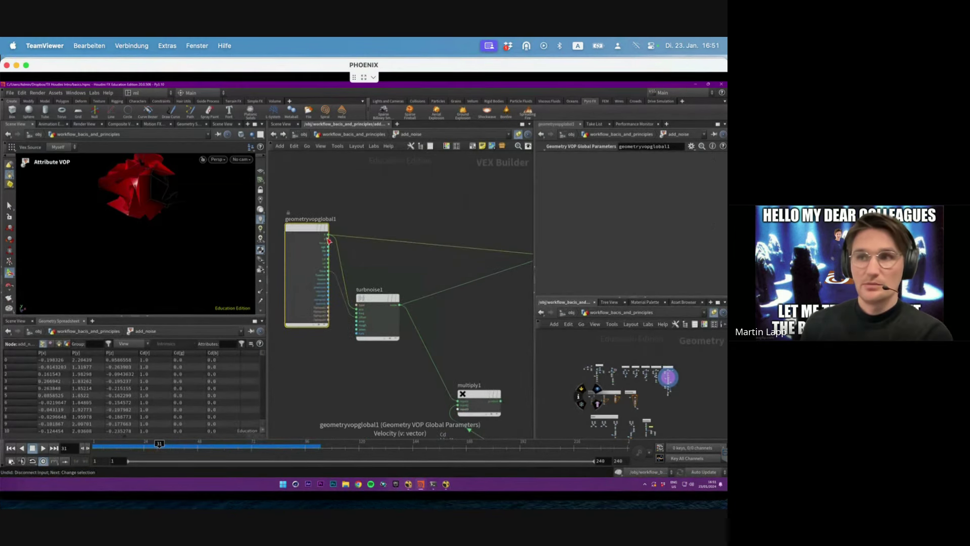
middle_click_drag(409, 272, 344, 282)
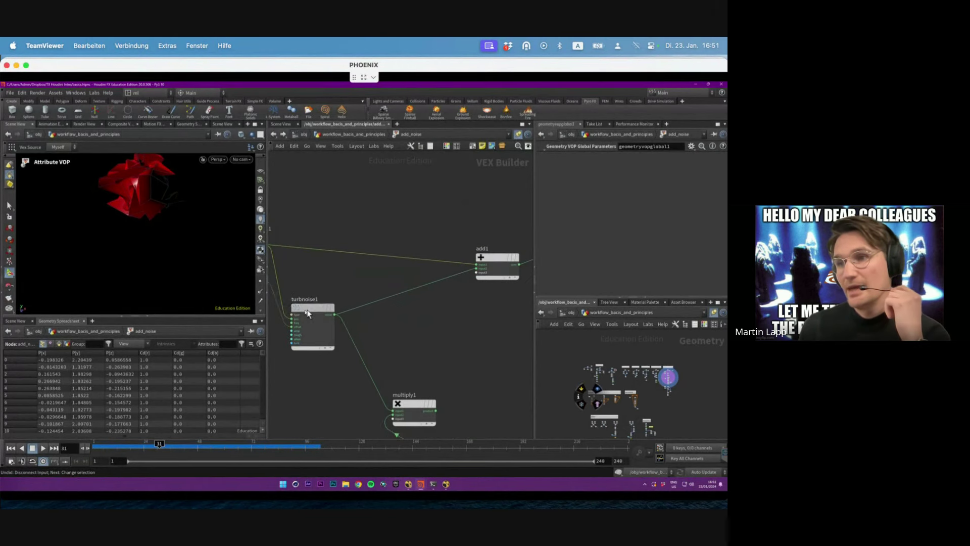
left_click_drag(324, 320, 351, 309)
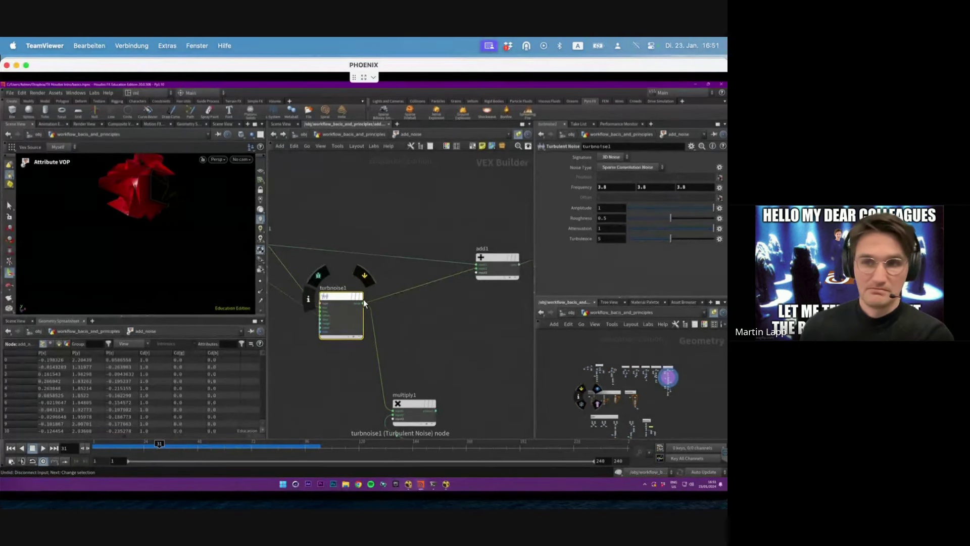
middle_click_drag(476, 261, 439, 273)
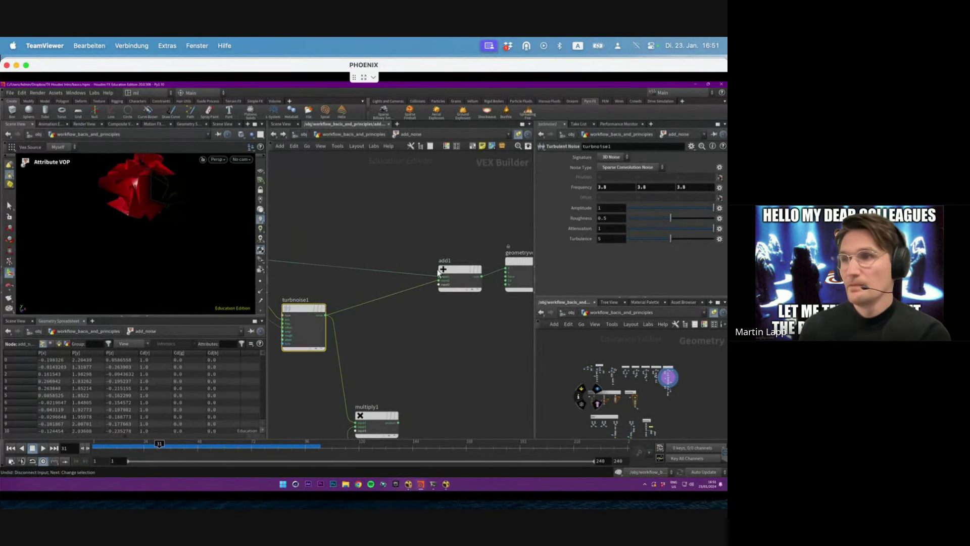
left_click_drag(444, 261, 401, 260)
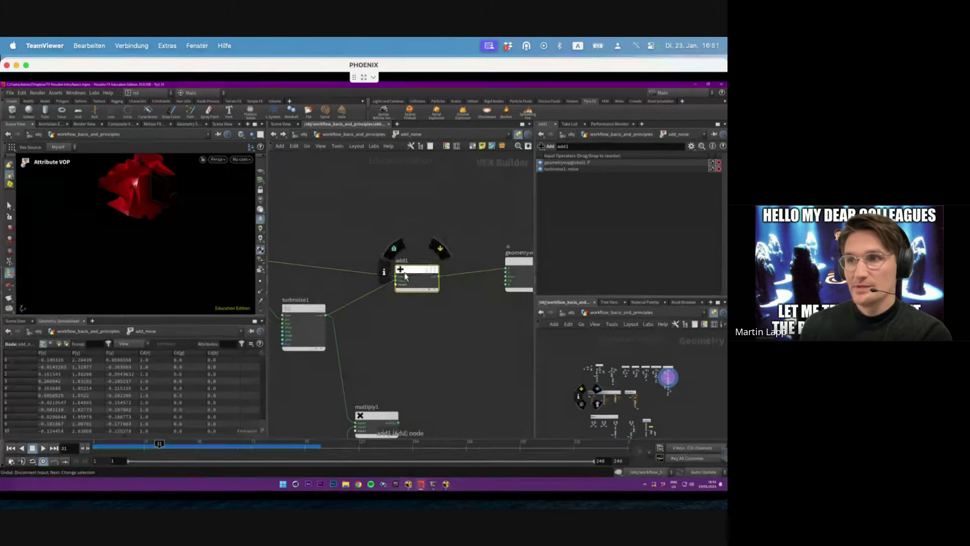
Step: Delete the wire between turbnoise1's noise output and add1
left_click(379, 318)
left_click(360, 299)
key("Delete")
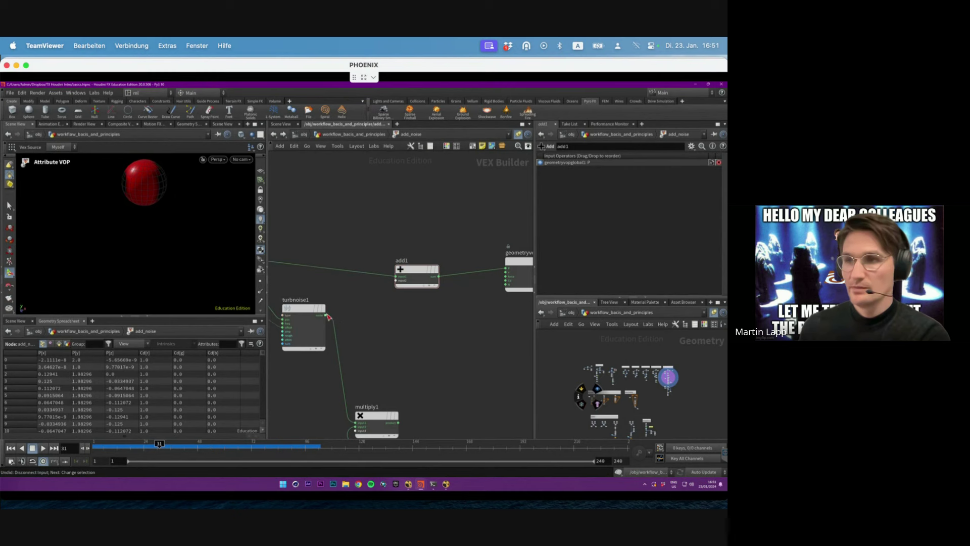
Step: Wire turbnoise1's noise output into add1's second input
left_click_drag(329, 317, 410, 281)
left_click(410, 281)
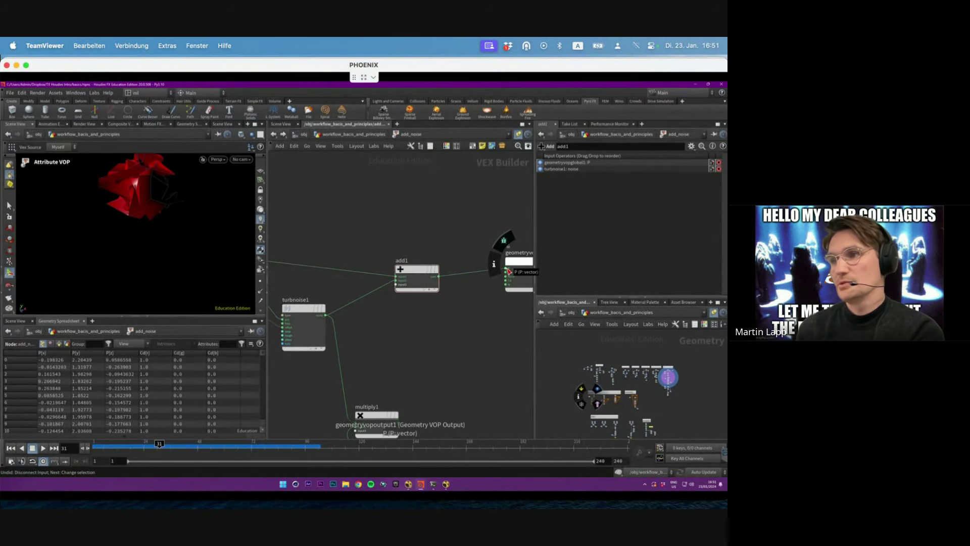
Step: Try wiring P alone and the noise alone straight into geometryvopoutput1's P input, and reconnect add1's sum there
scroll(508, 272, "down", 4)
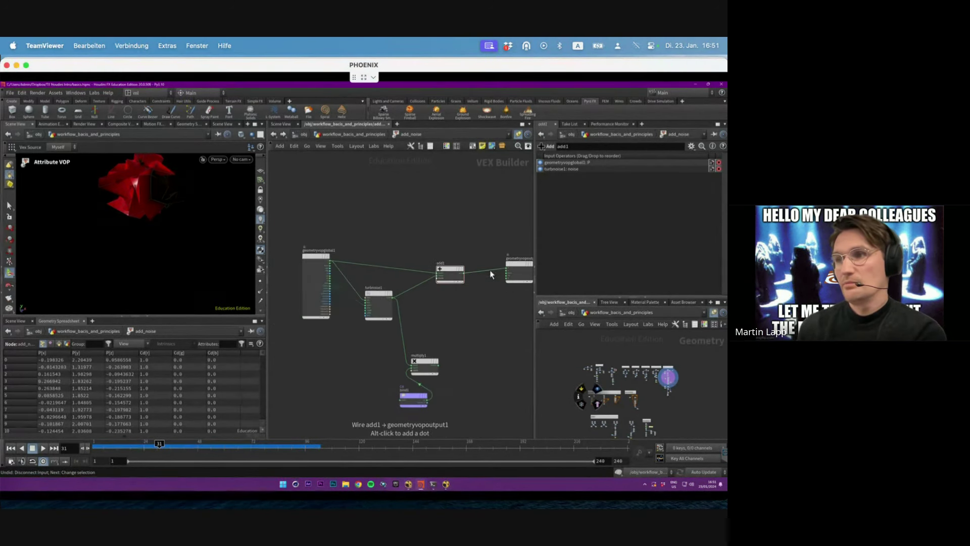
left_click_drag(508, 271, 332, 262)
scroll(475, 259, "up", 3)
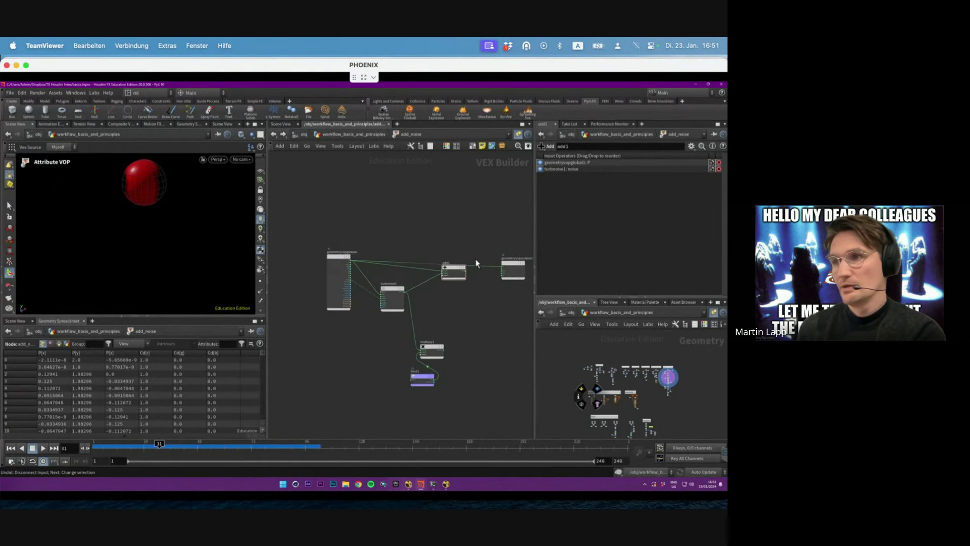
left_click_drag(521, 275, 361, 316)
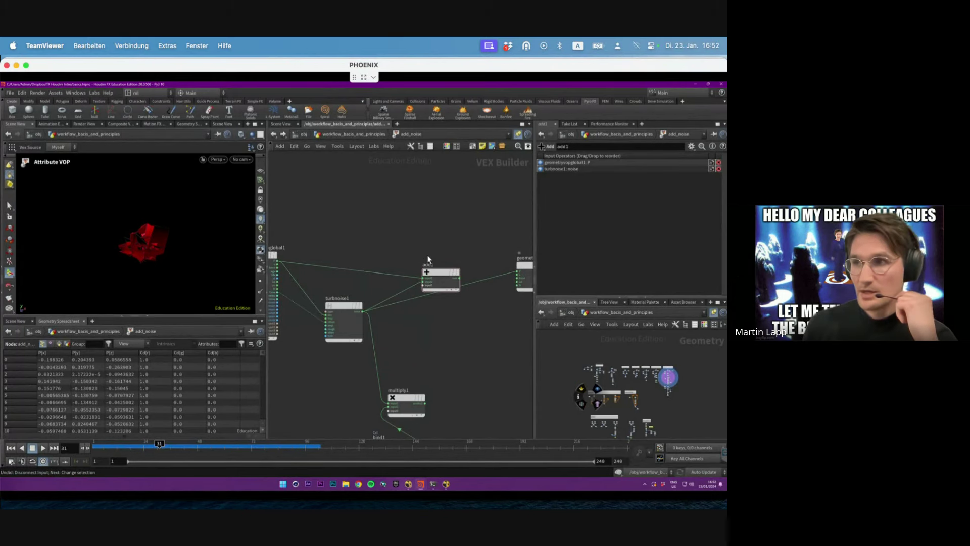
left_click(458, 278)
left_click(518, 273)
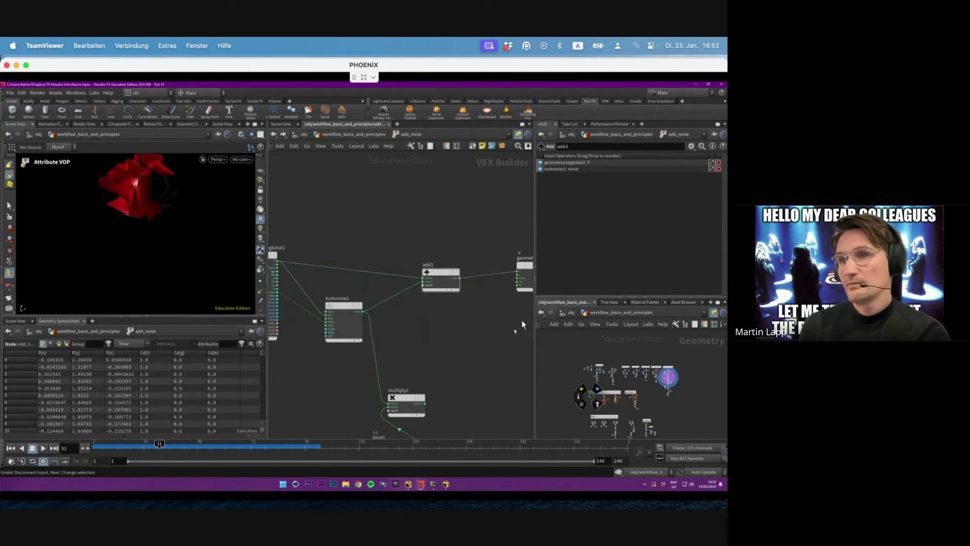
Step: Move multiply1 and bind1 up below turbnoise1 and add1, and bring up bind1's Cd parameters
left_click(275, 259)
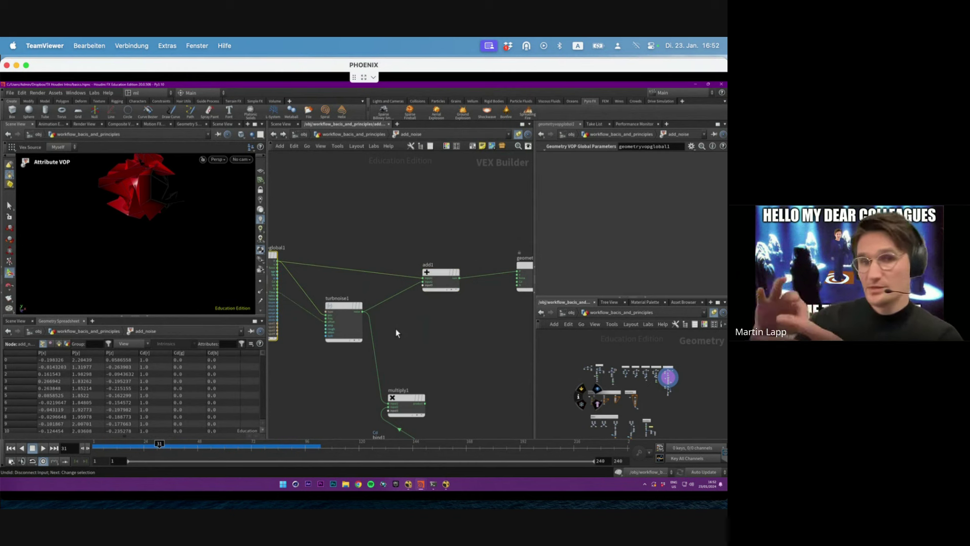
middle_click_drag(437, 347, 424, 315)
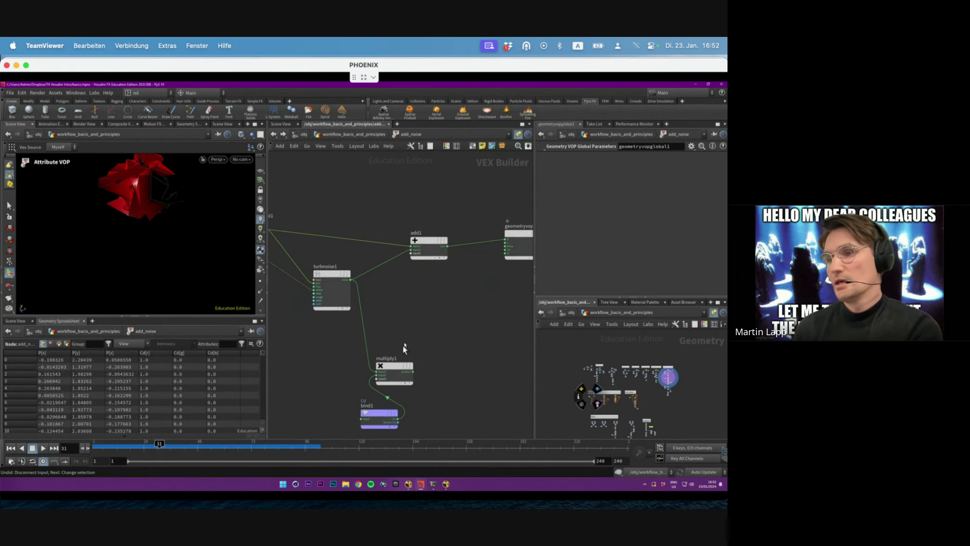
left_click_drag(391, 366, 428, 311)
left_click_drag(379, 414, 354, 380)
left_click_drag(437, 313, 401, 317)
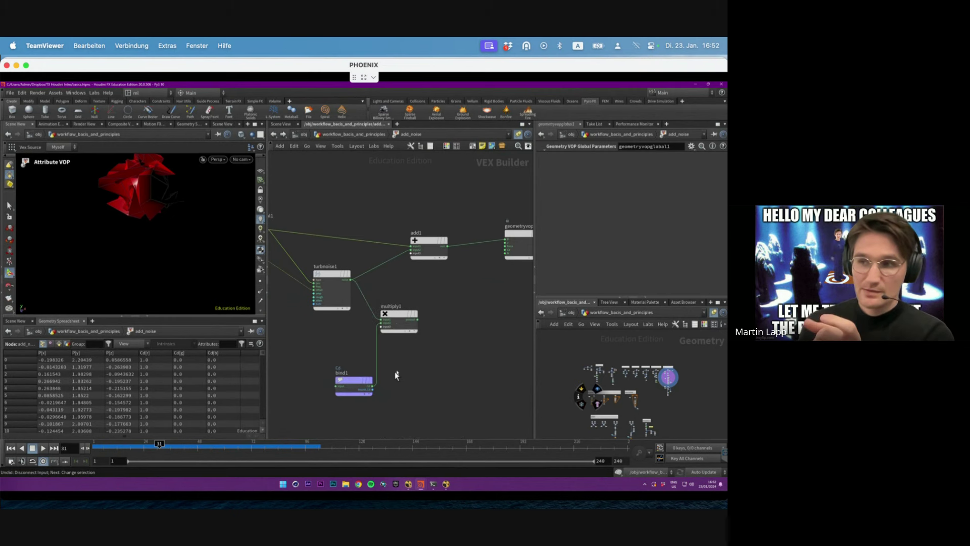
left_click(354, 381)
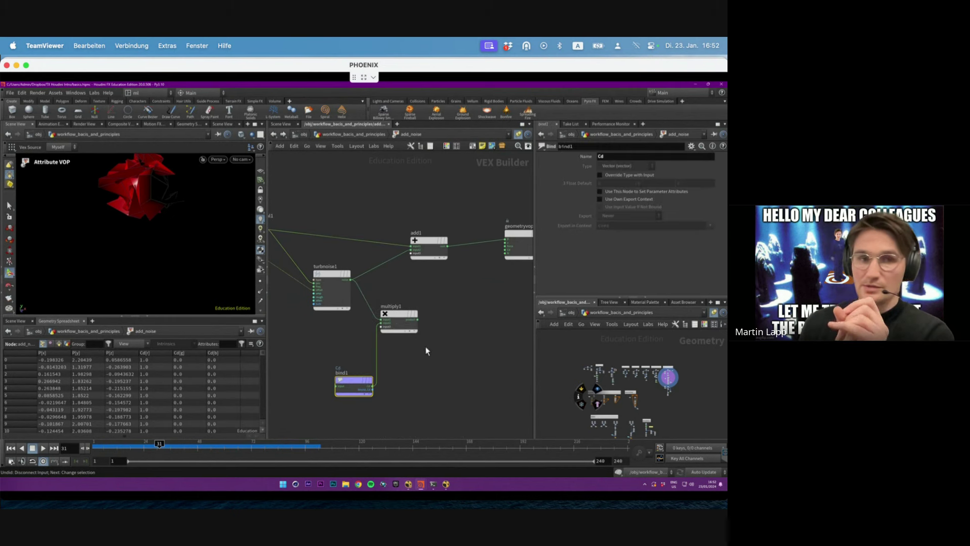
Step: Place multiply1 beside turbnoise1 and wire its product output into add1's second input in place of the direct noise
left_click_drag(156, 186, 137, 245)
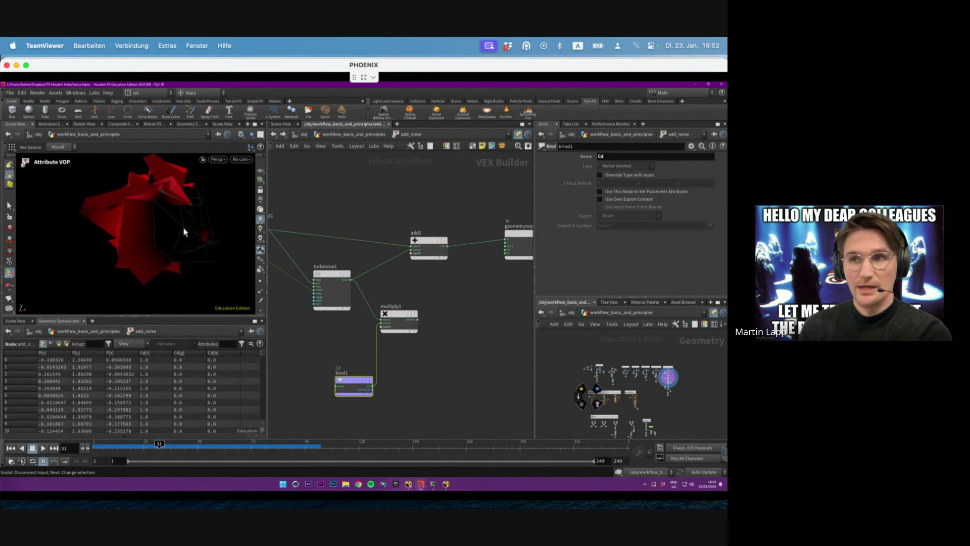
left_click_drag(184, 232, 107, 164)
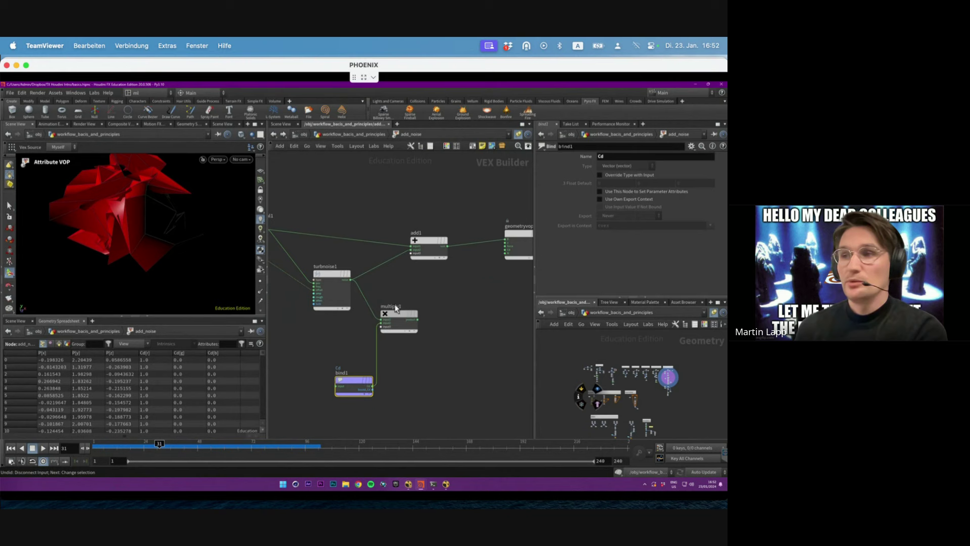
left_click_drag(383, 315, 372, 294)
left_click(409, 297)
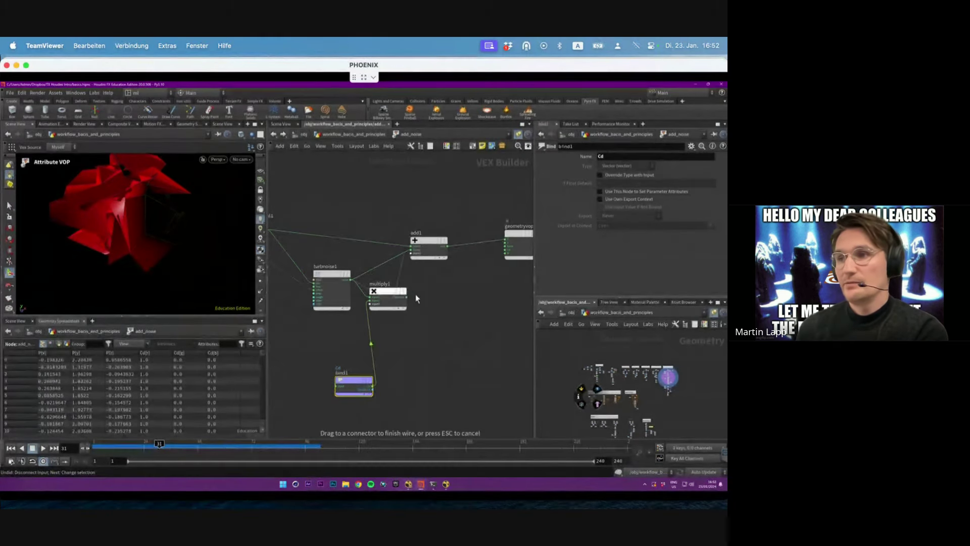
left_click(410, 247)
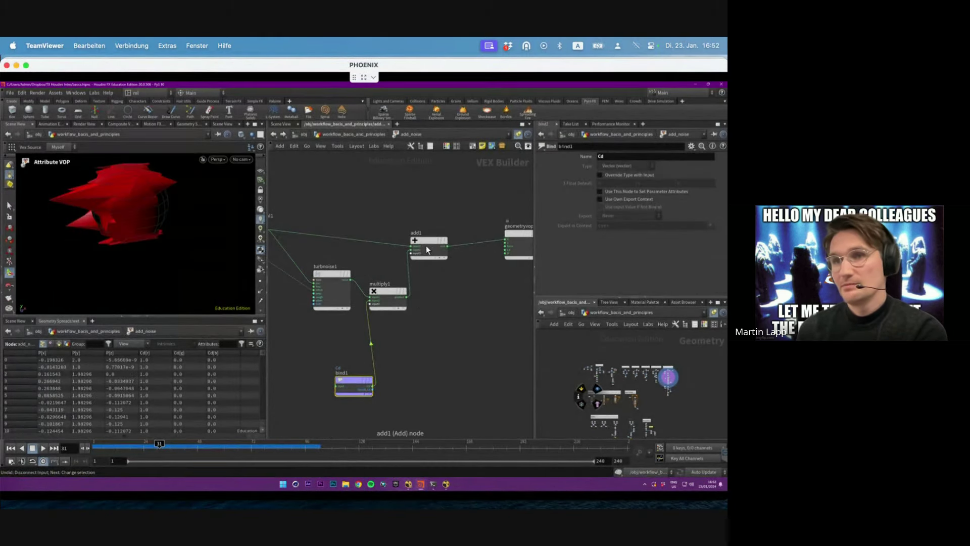
Step: Examine the Cd-masked deformation on the sphere from several angles and over time, ending at frame 30
key("Escape")
left_click_drag(145, 199, 187, 219)
left_click(326, 276)
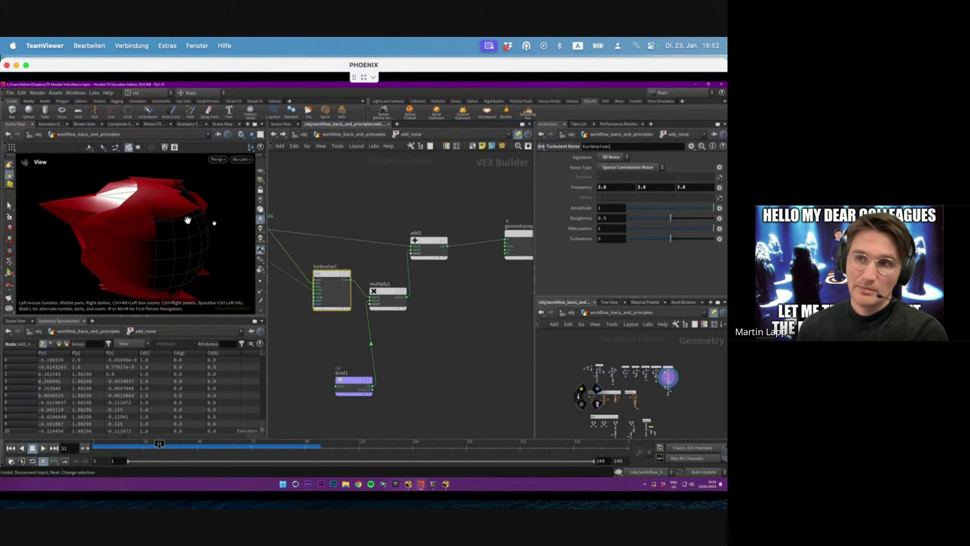
key("Return")
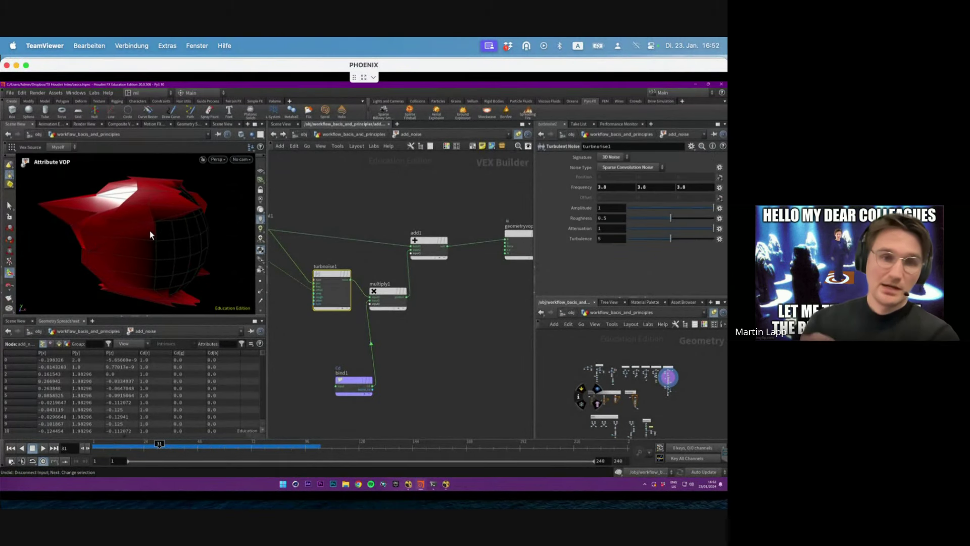
left_click_drag(109, 446, 157, 447)
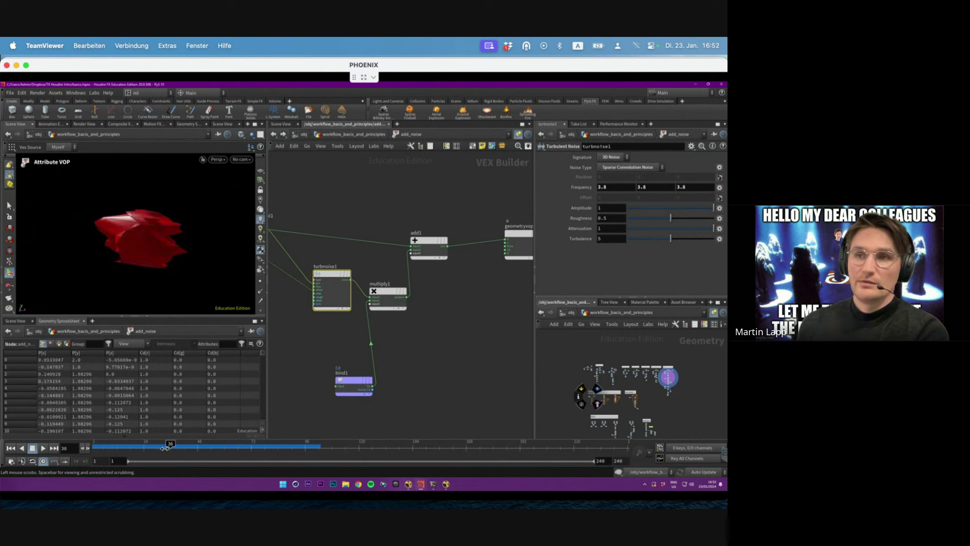
Step: Return to the geometry network, display normal2 and pointvelocity2, and check pointvelocity2's basic velocity initialization settings
left_click(374, 134)
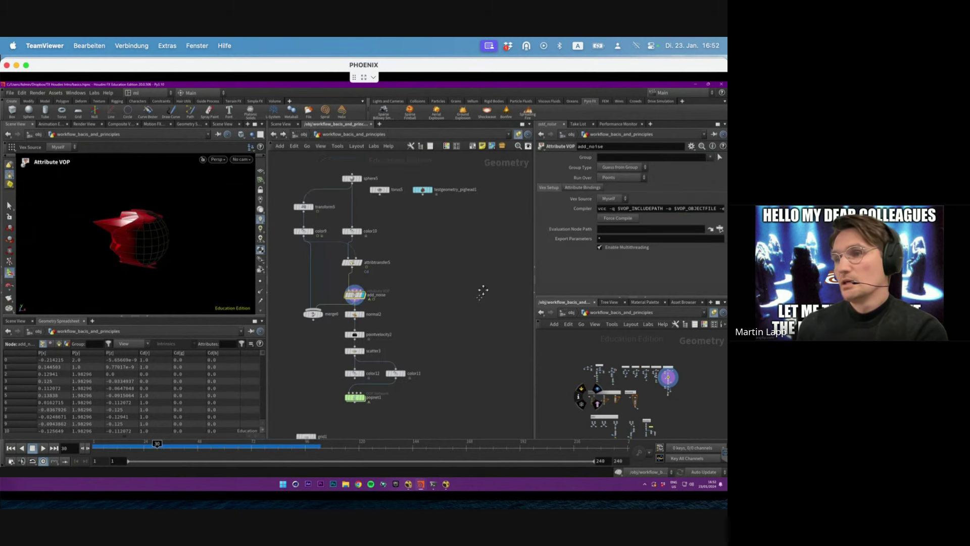
left_click(372, 282)
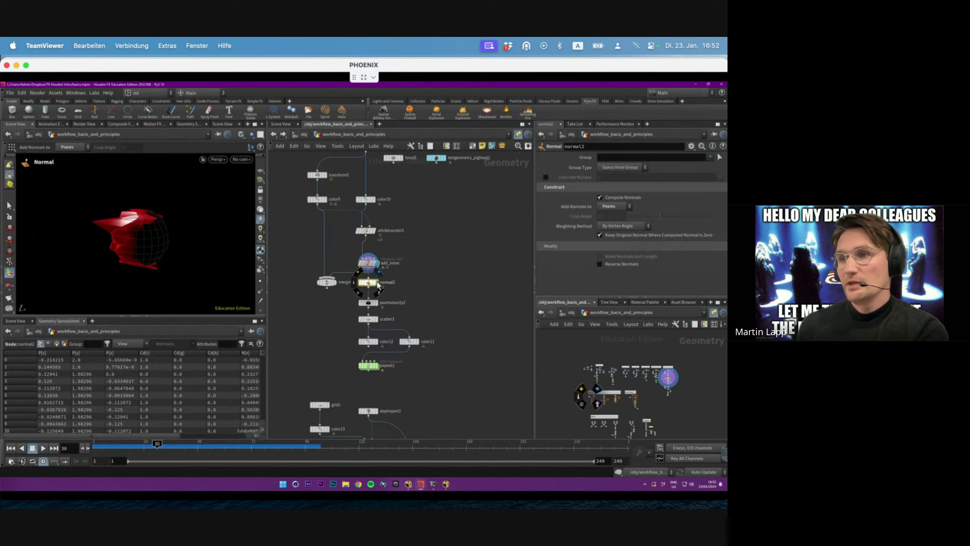
left_click(372, 303)
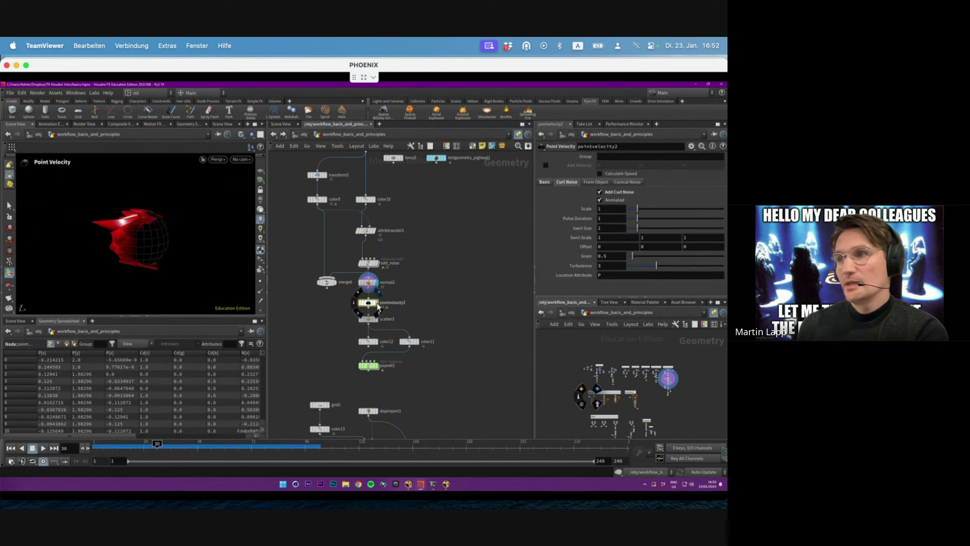
left_click_drag(417, 296, 346, 311)
scroll(475, 242, "up", 2)
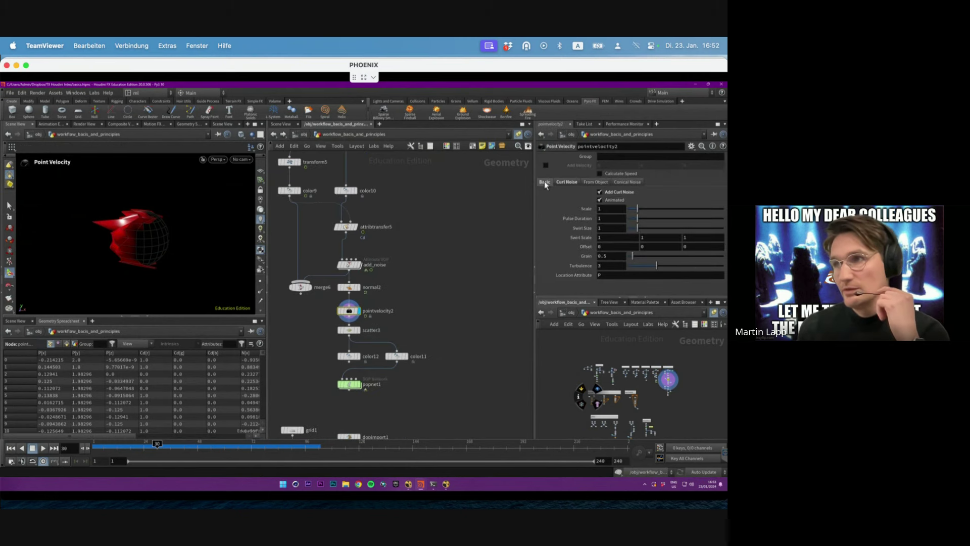
left_click(544, 182)
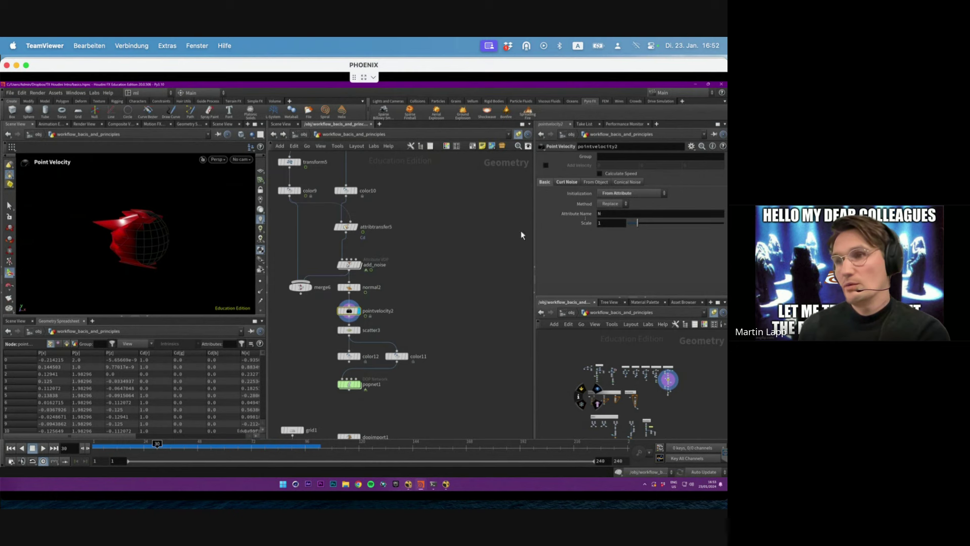
Step: Display normal2 with point normals shown in the viewport and examine them on the deformed sphere
scroll(369, 305, "up", 3)
left_click(348, 276)
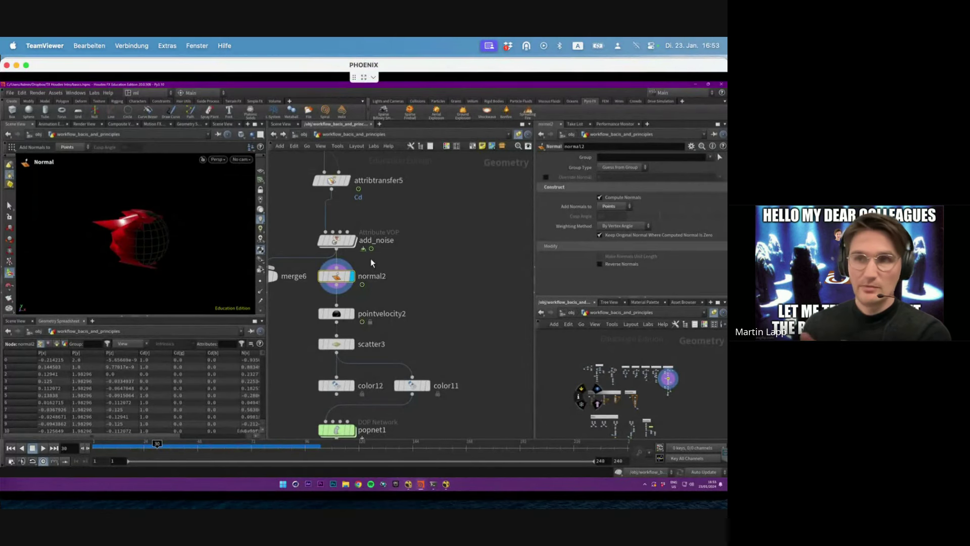
left_click(260, 292)
key("Escape")
left_click_drag(202, 260, 247, 205)
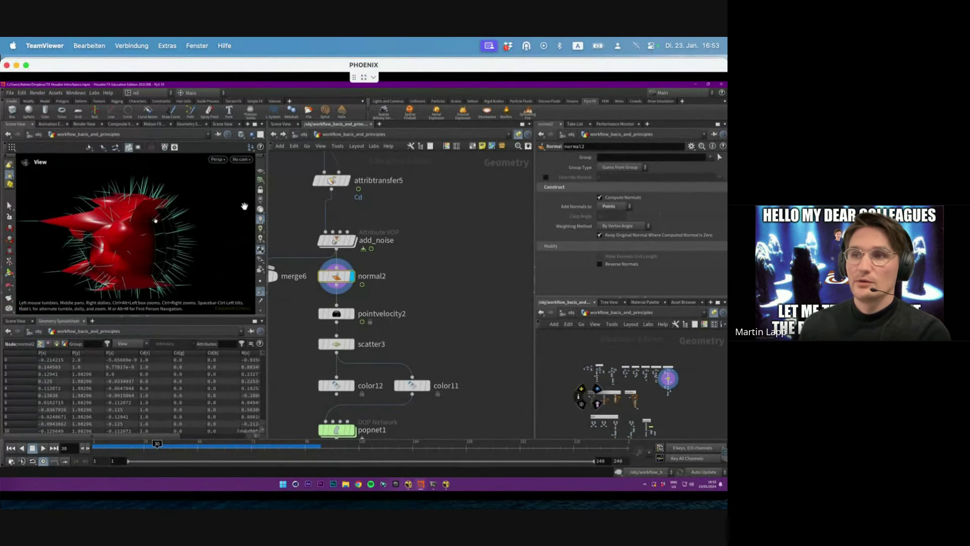
key("Return")
Step: Bypass add_noise to compare the normals on the plain sphere, re-enable it and inspect the deformed normals
left_click(321, 241)
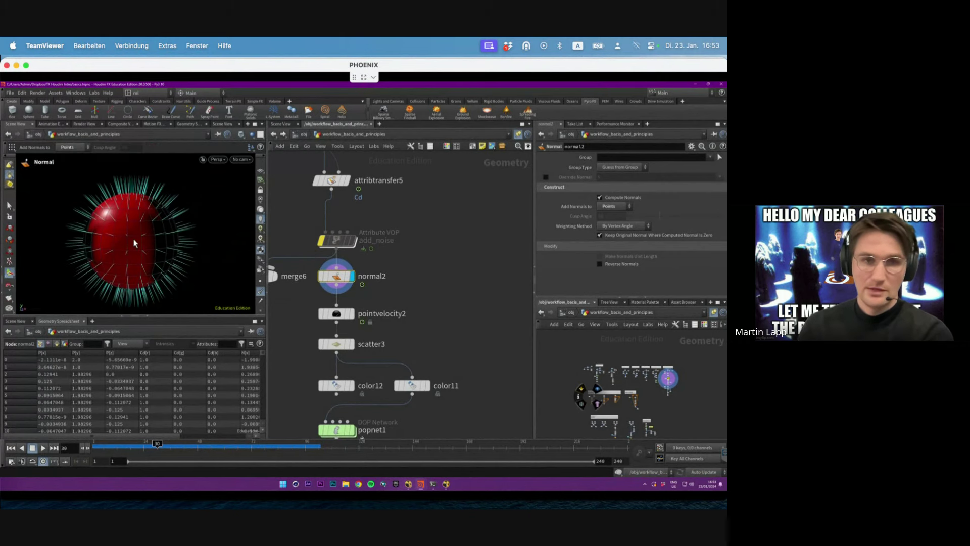
left_click(321, 241)
key("Escape")
left_click_drag(144, 241, 124, 249)
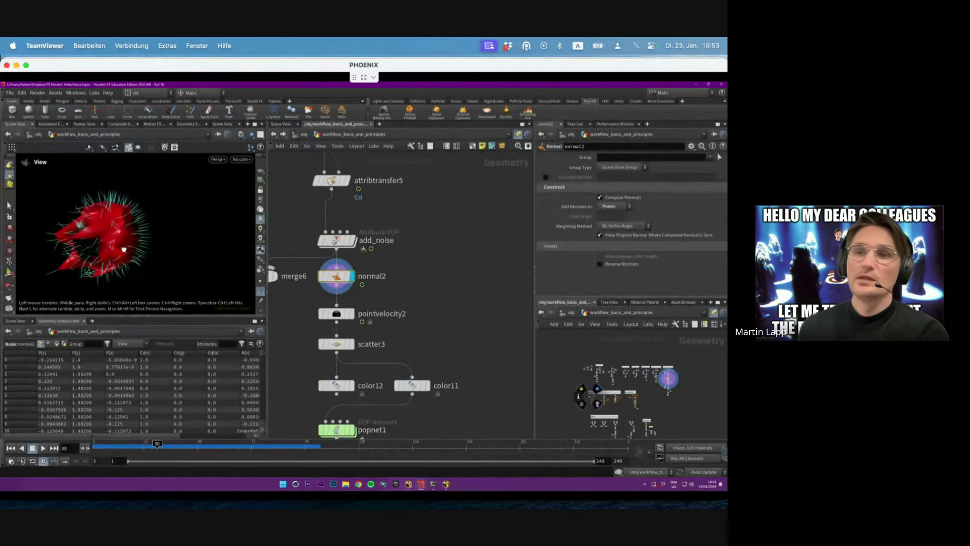
left_click_drag(67, 214, 75, 217)
key("Return")
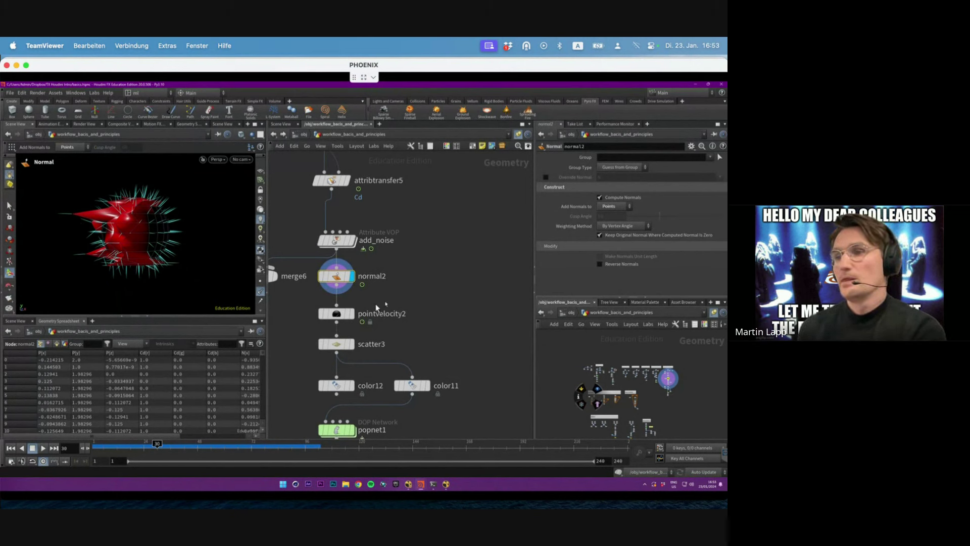
Step: Enter N as pointvelocity2's attribute name, display that node and turn on the v visualizer
left_click(346, 314)
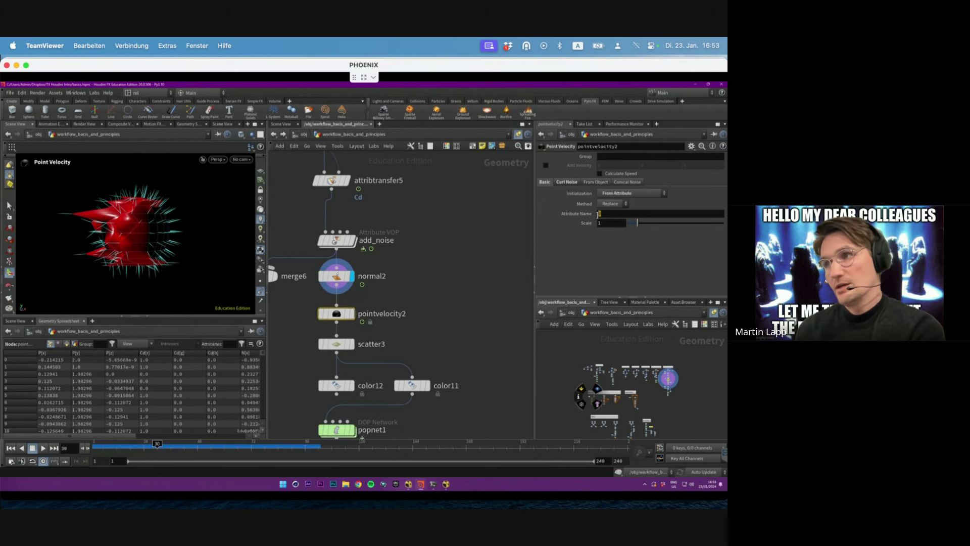
left_click(595, 215)
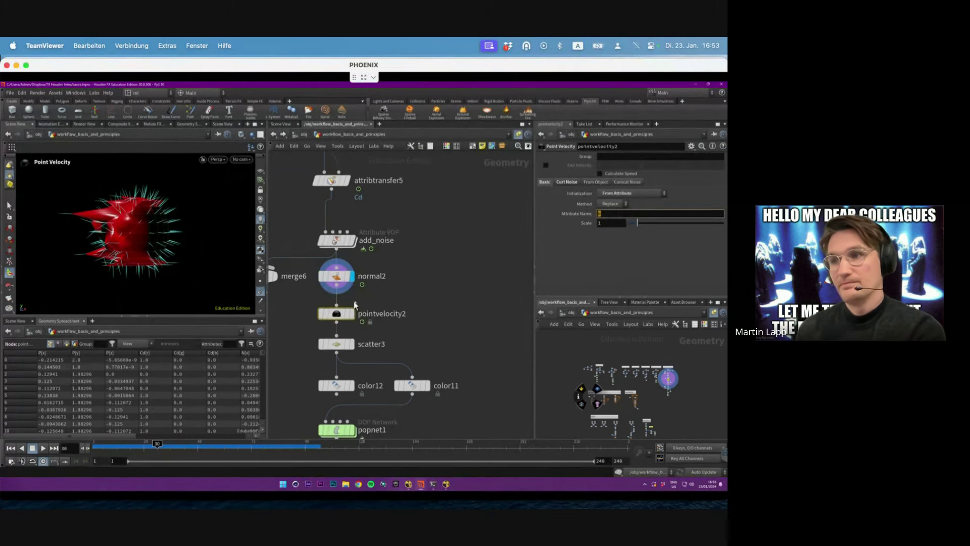
type("N")
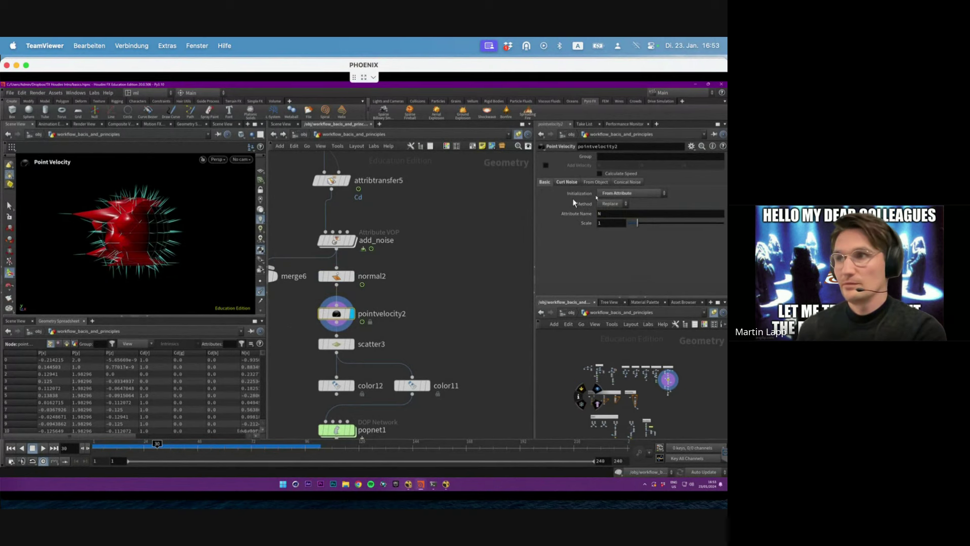
scroll(262, 283, "down", 3)
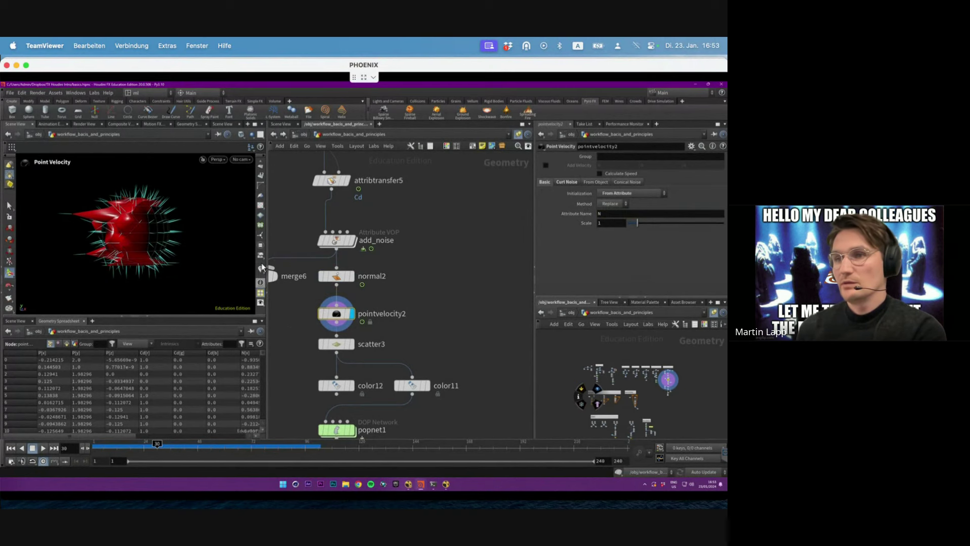
left_click(261, 269)
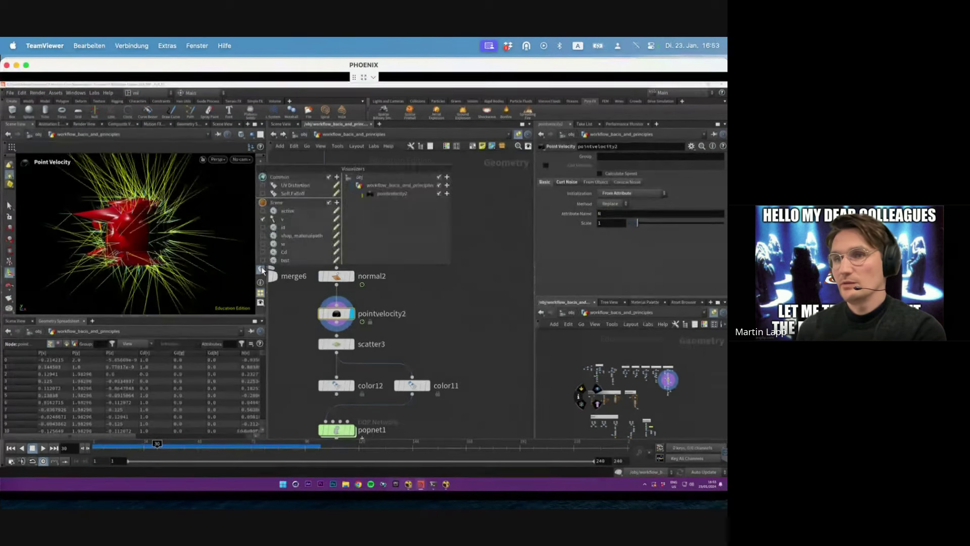
left_click(262, 219)
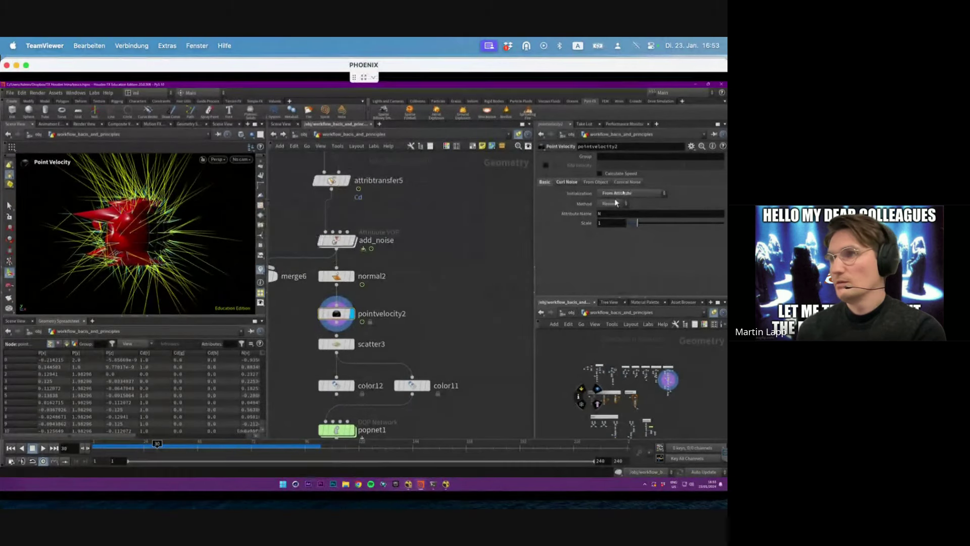
Step: Turn pointvelocity2's Add Curl Noise off to compare the velocity vectors, and turn it back on
left_click(566, 182)
key("Escape")
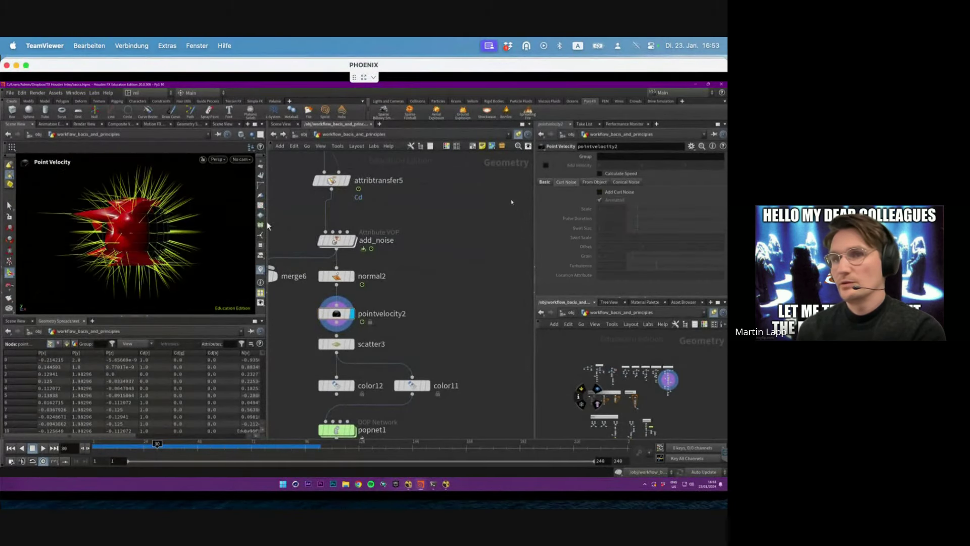
left_click_drag(49, 242, 96, 230)
key("Return")
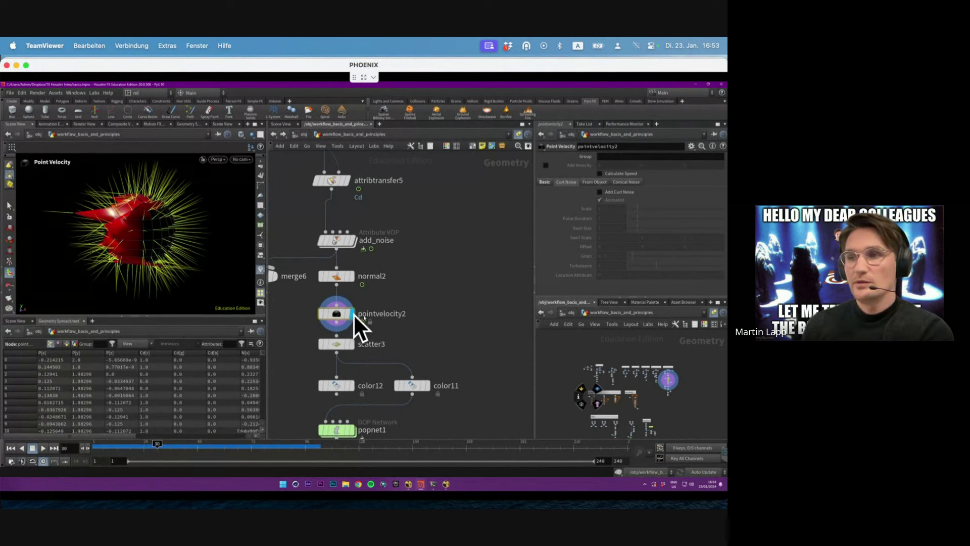
middle_click_drag(331, 317, 361, 311)
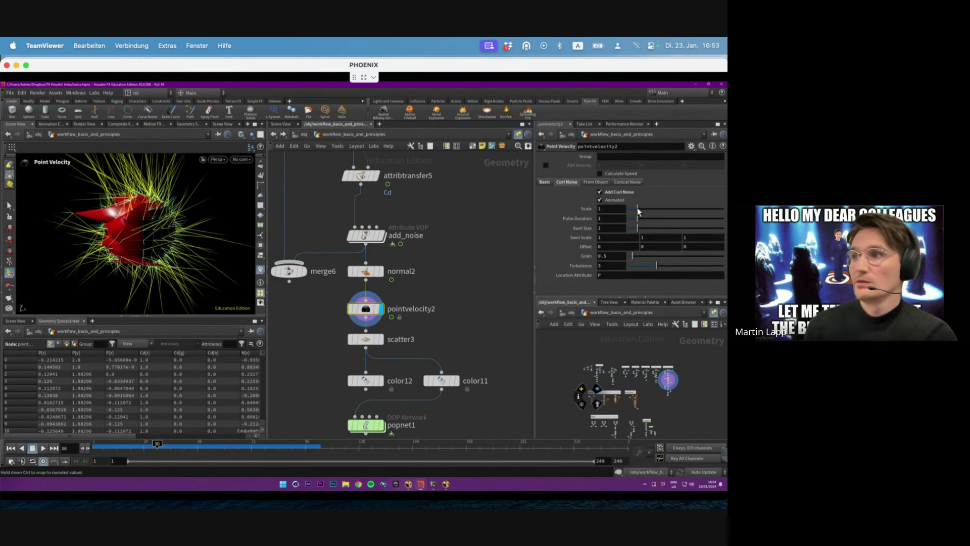
Step: Try pointvelocity2's curl noise Scale at 0 and 0.6, and undo the changes
left_click_drag(637, 209, 608, 213)
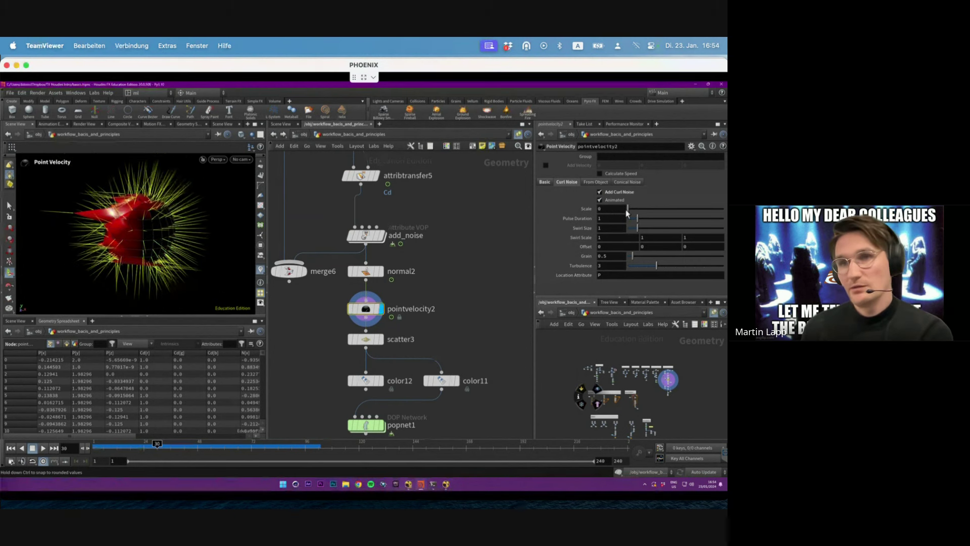
left_click_drag(626, 210, 634, 212)
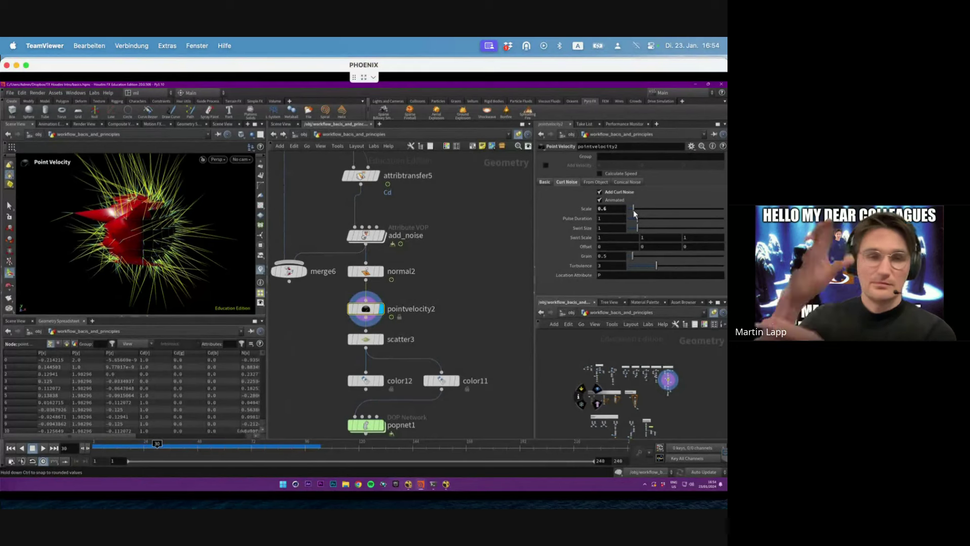
key("ctrl+z")
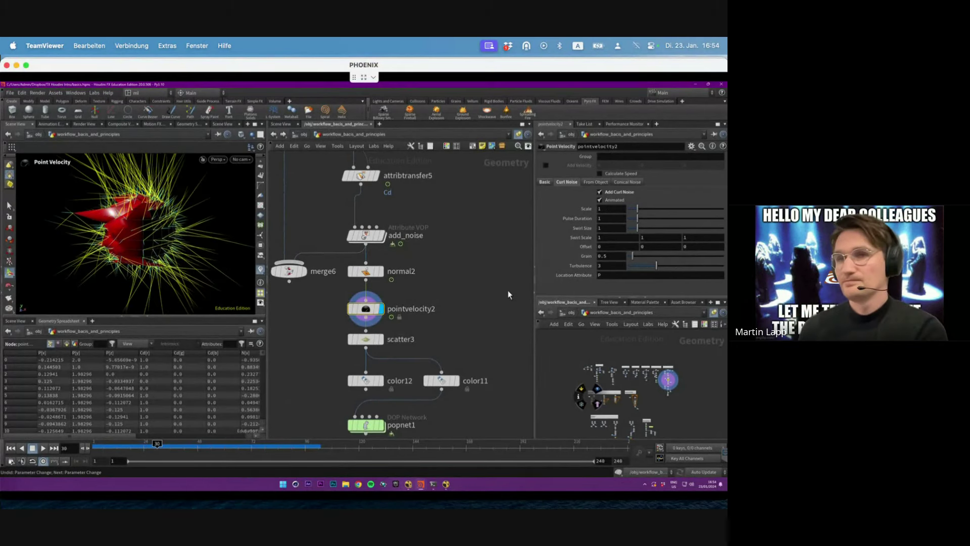
Step: Display scatter3 and examine the velocity vectors on the scattered points
middle_click_drag(481, 297, 481, 253)
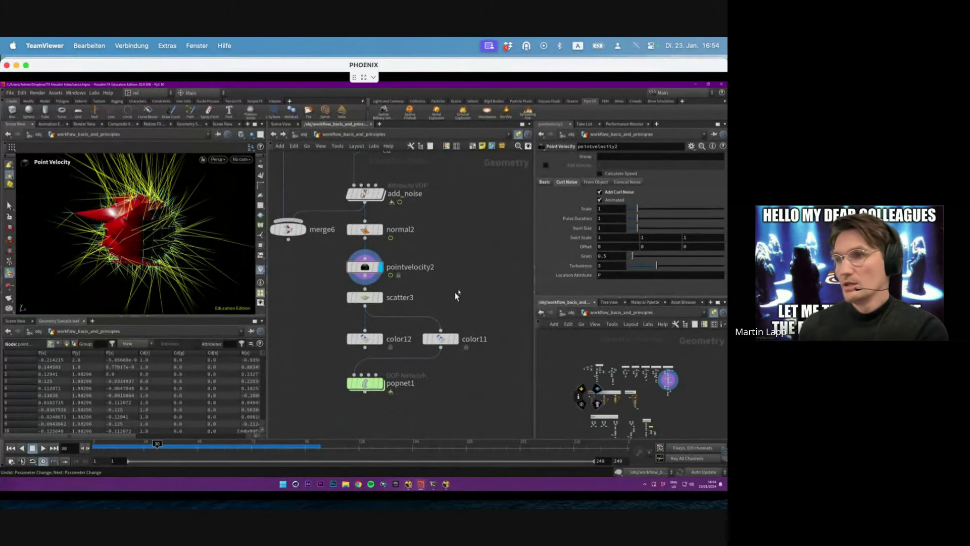
left_click(365, 298)
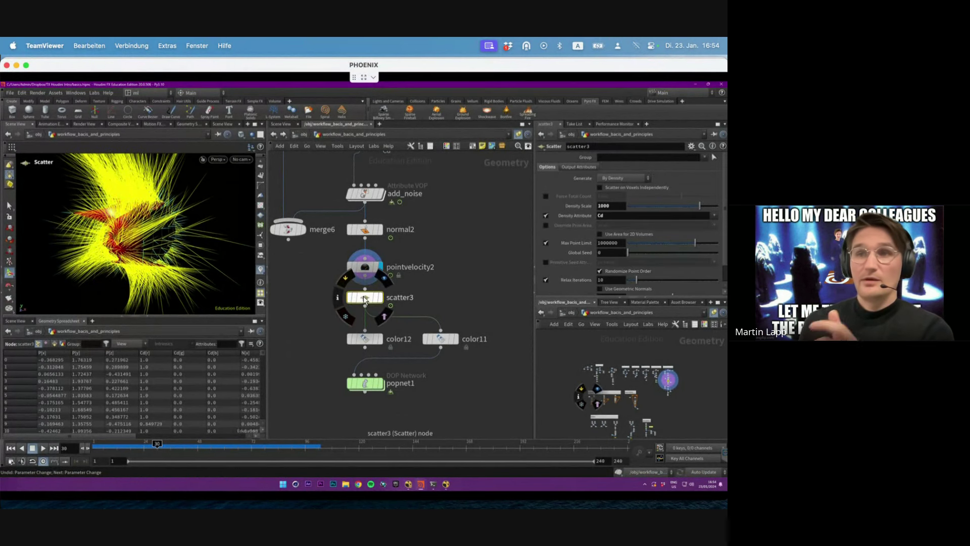
left_click(384, 278)
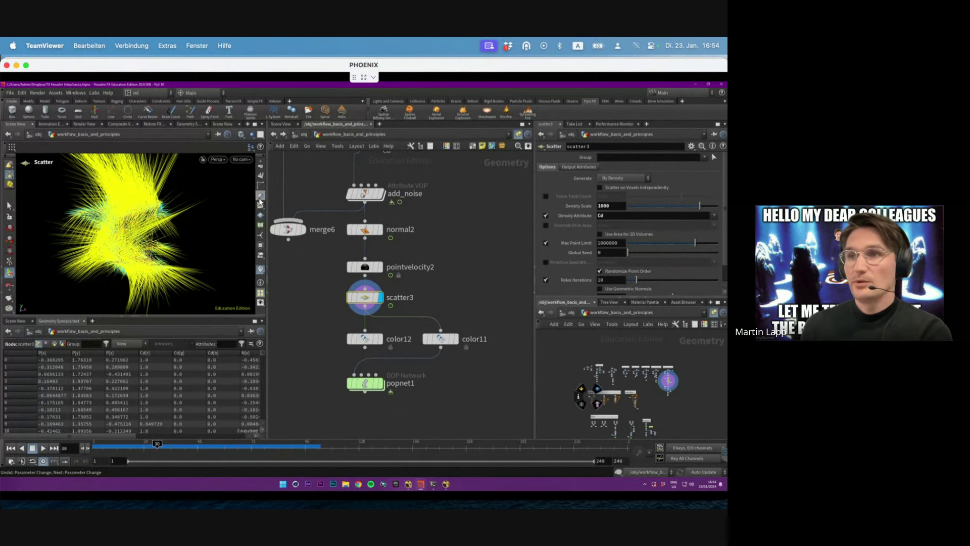
scroll(260, 202, "down", 3)
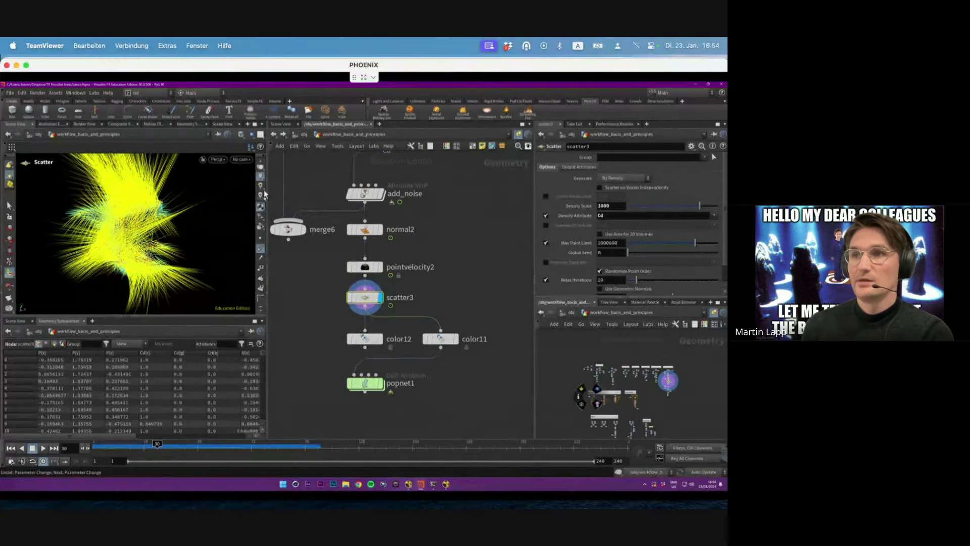
key("Escape")
left_click_drag(173, 227, 160, 234)
key("Return")
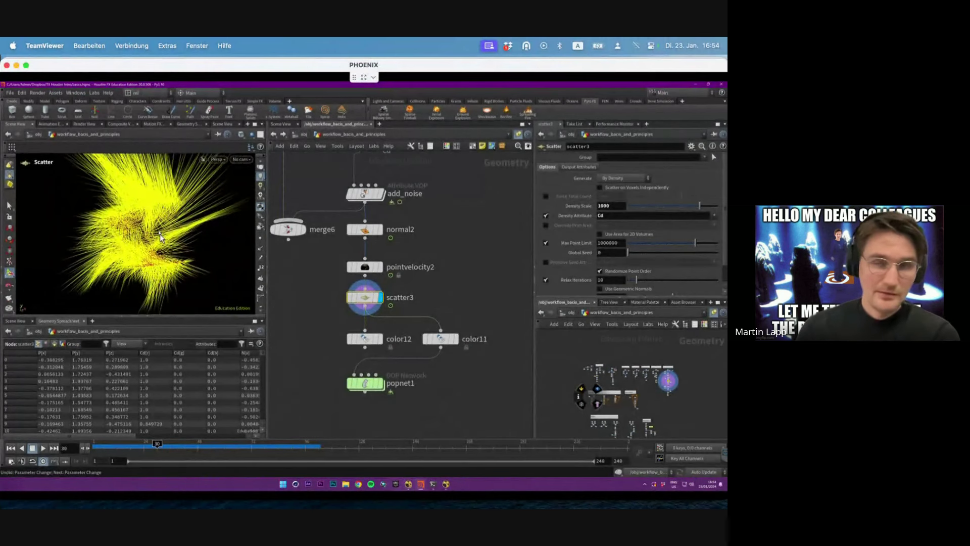
Step: Display pointvelocity2, examine its velocity vectors up close and check the node's information for its point attributes
left_click(365, 267)
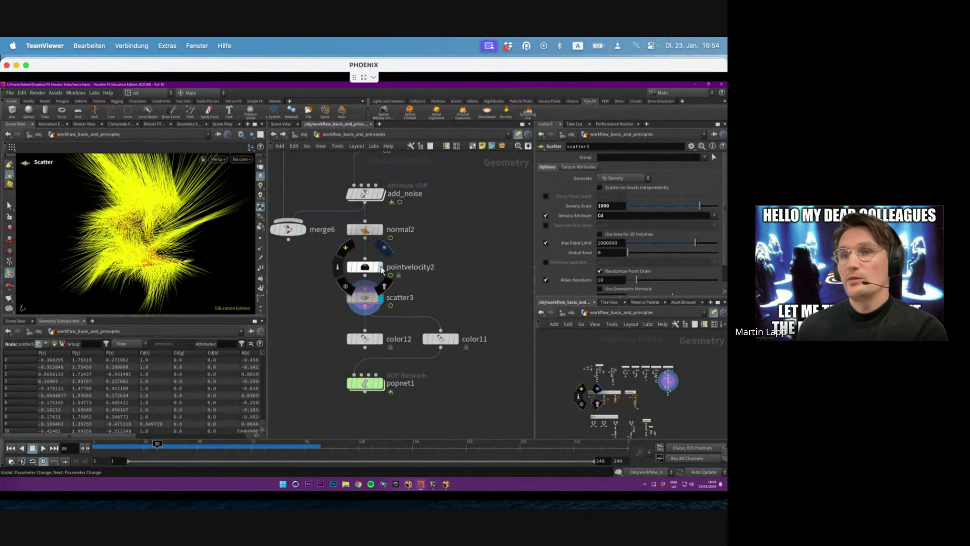
key("Escape")
scroll(96, 218, "up", 5)
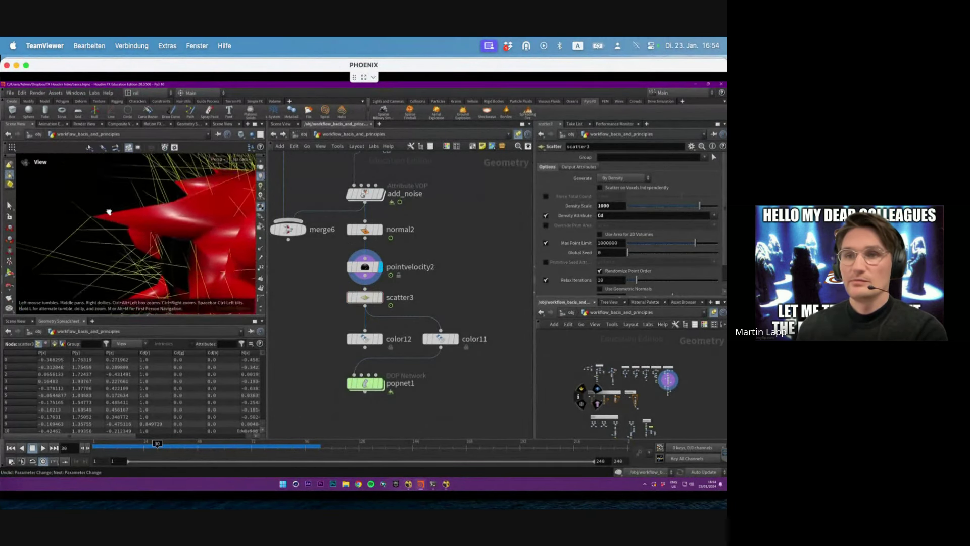
key("Return")
key("Escape")
left_click_drag(173, 224, 261, 243)
key("Return")
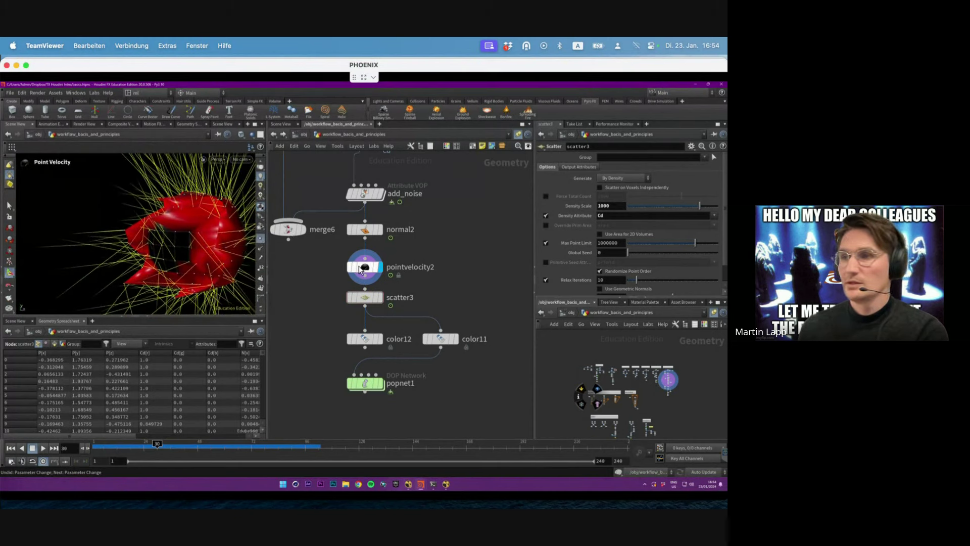
left_click(337, 266)
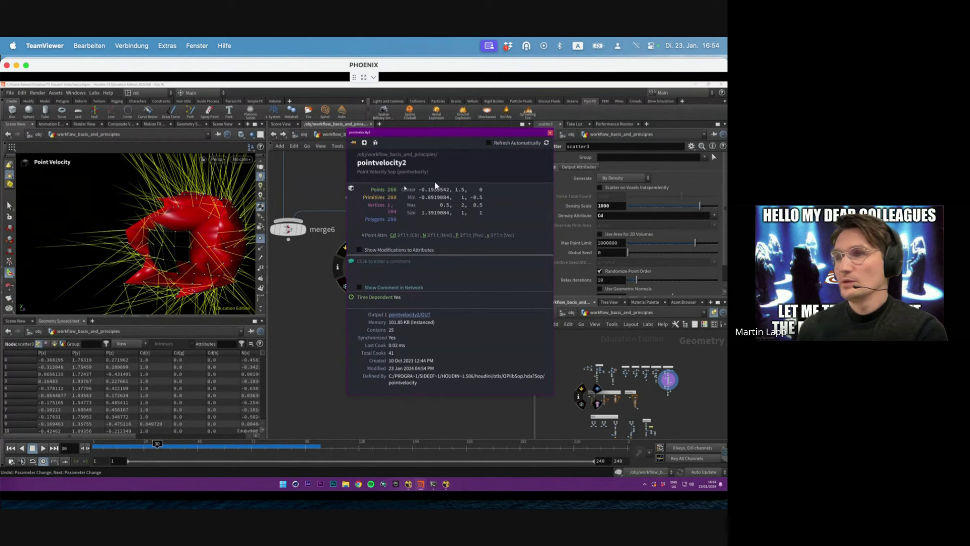
left_click(550, 133)
Step: Switch the display back to scatter3 and compare the scattered points' velocity vectors with those of the mesh
key("Escape")
left_click_drag(117, 204, 108, 233)
left_click(380, 297)
key("Return")
key("Escape")
key("Return")
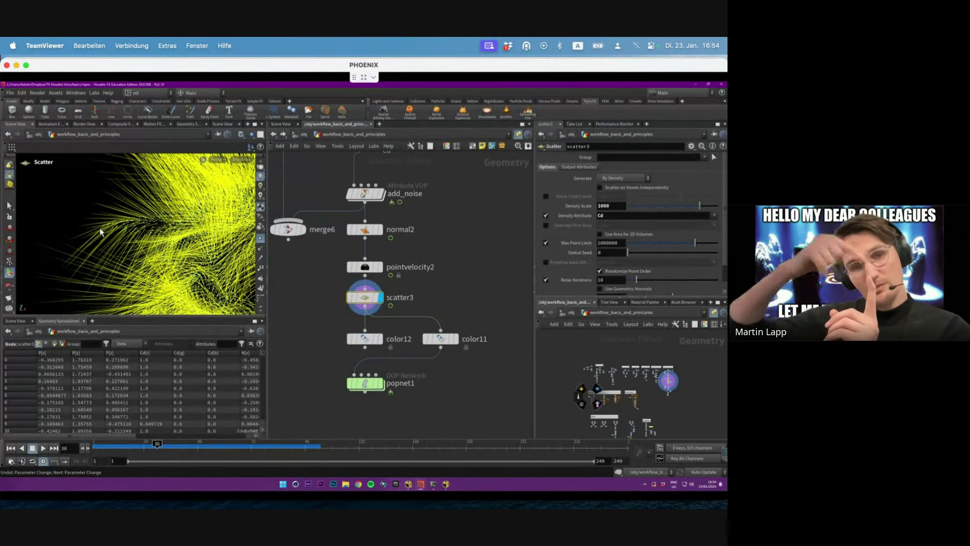
Step: Raise scatter3's Density Scale to 4652.88 and view the denser velocity vectors
left_click(711, 206)
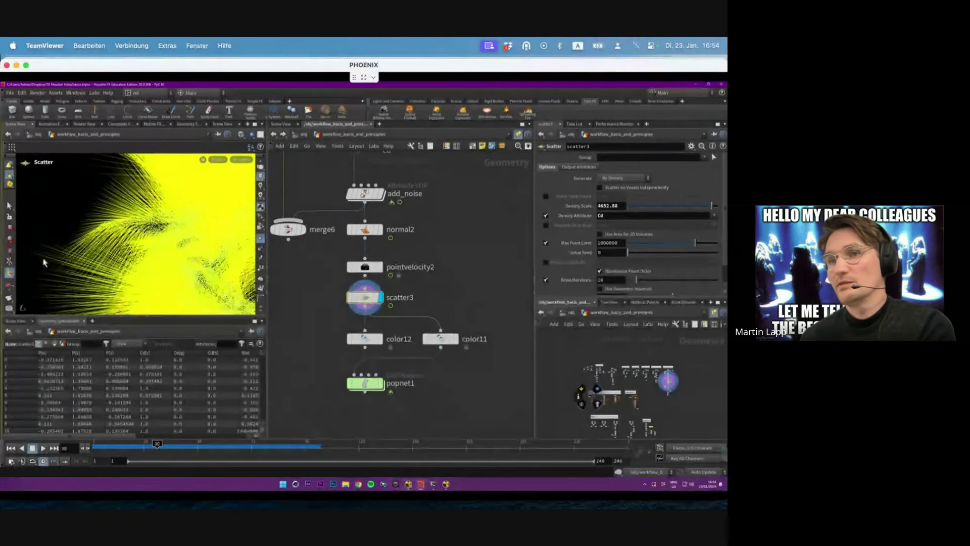
key("Escape")
right_click_drag(1, 243, 23, 244, "alt")
right_click_drag(117, 237, 145, 243, "alt")
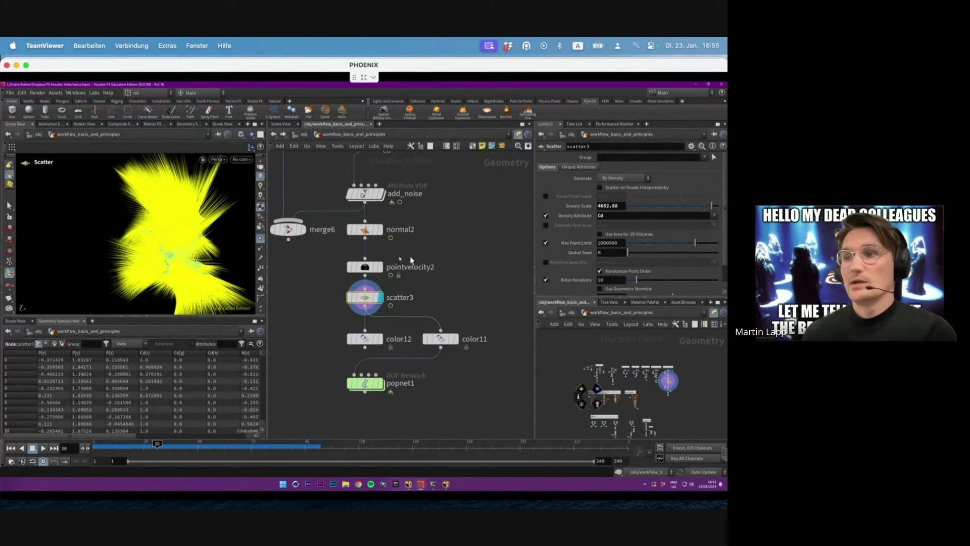
Step: Turn off Add Curl Noise on pointvelocity2, inspect the scattered points' velocity vectors, and turn it back on
left_click(365, 267)
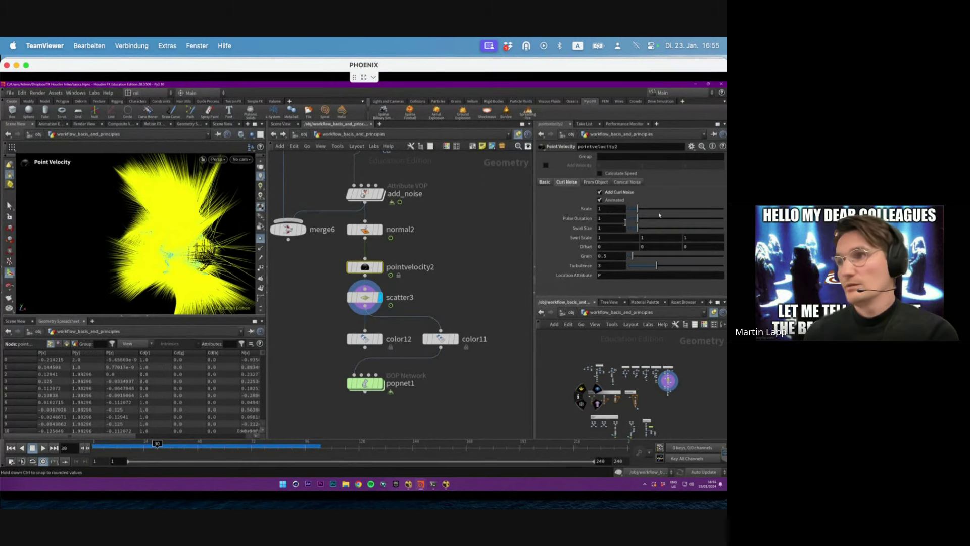
left_click(601, 193)
key("Escape")
left_click_drag(165, 252, 135, 229)
key("Return")
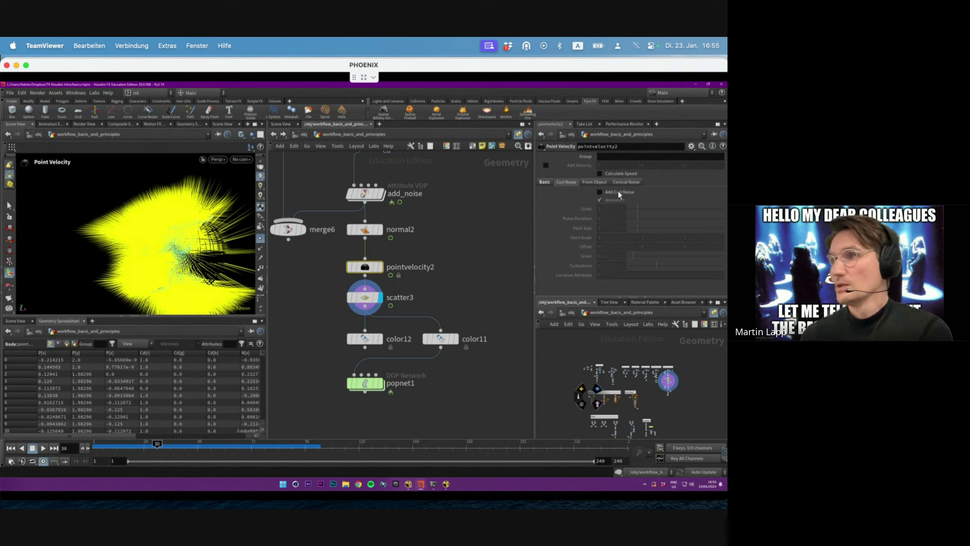
left_click(600, 192)
Step: Turn off the v visualizer, display color11 and examine its Attribute setting
left_click_drag(453, 301, 456, 338)
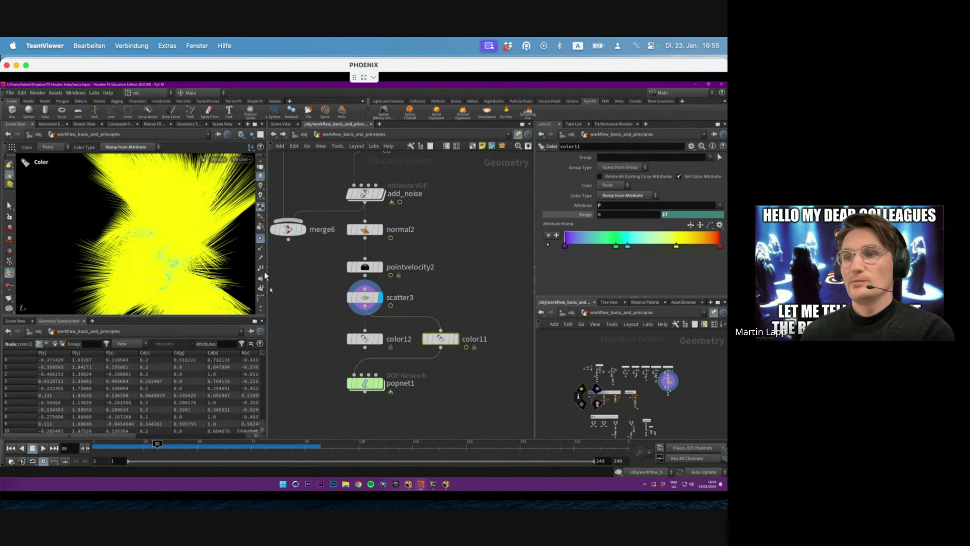
scroll(262, 247, "down", 5)
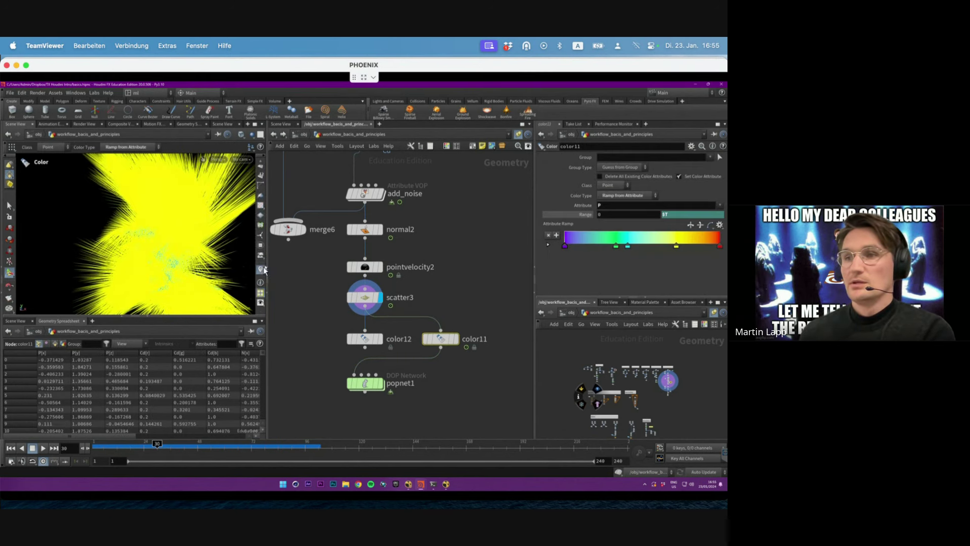
left_click(261, 269)
key("Escape")
key("Return")
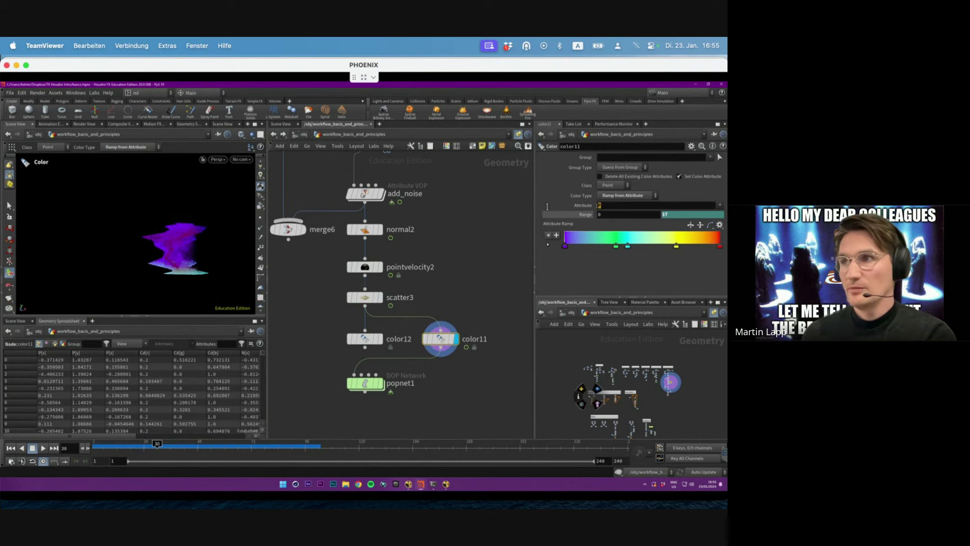
left_click(614, 205)
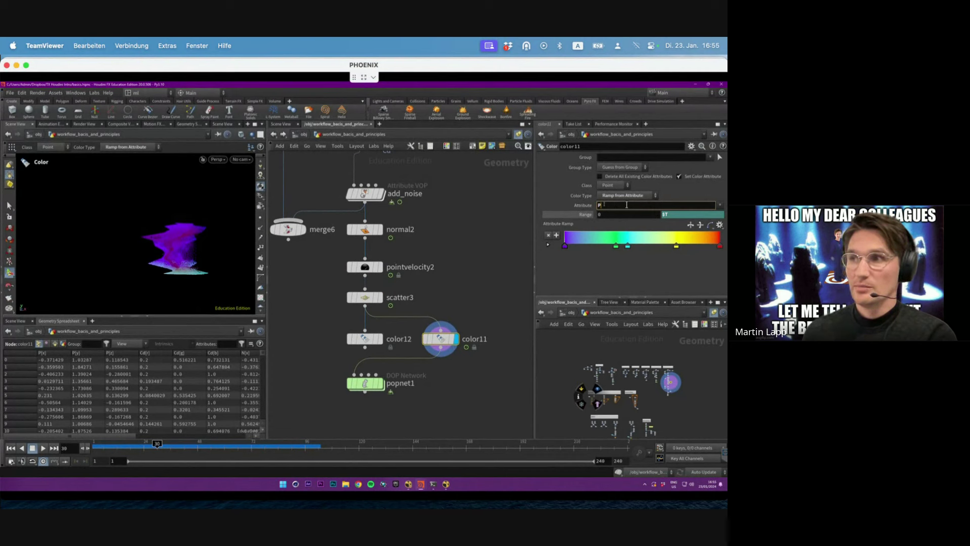
Step: Add an Attribute Wrangle node, wire scatter3's output into it and display it
key("Tab")
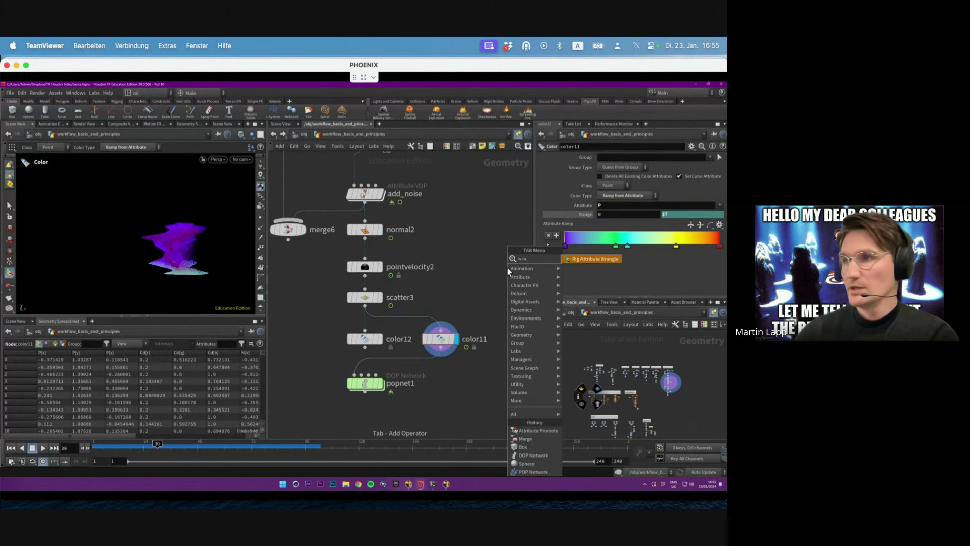
type("wrangle")
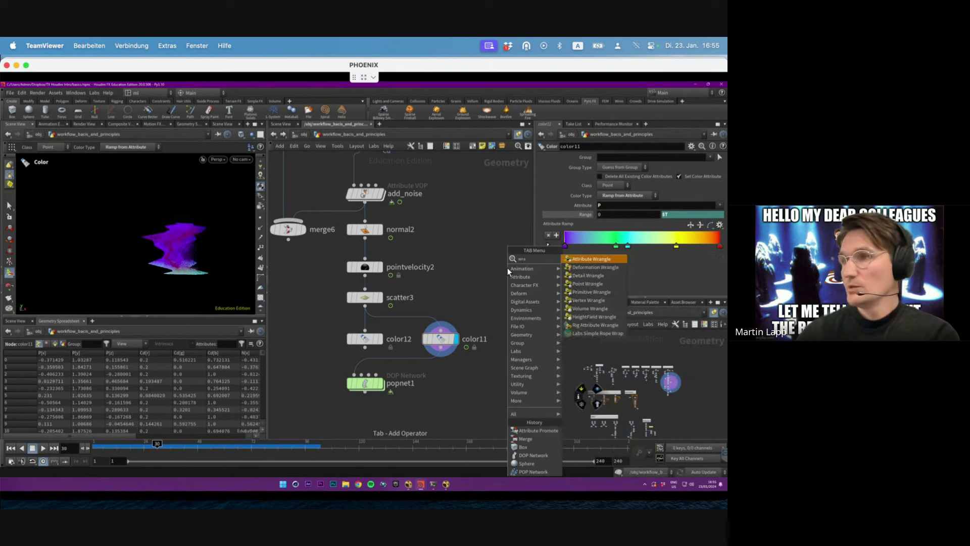
key("Return")
left_click(507, 268)
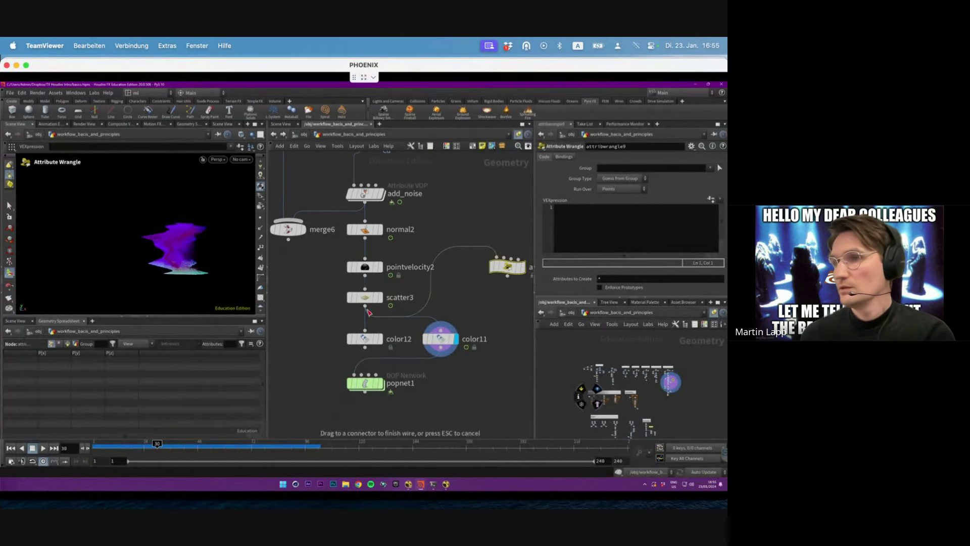
left_click_drag(365, 306, 489, 299)
Step: Enter v@Cd=v@P; as the wrangle's VEXpression and inspect the position-based point colours
left_click(597, 238)
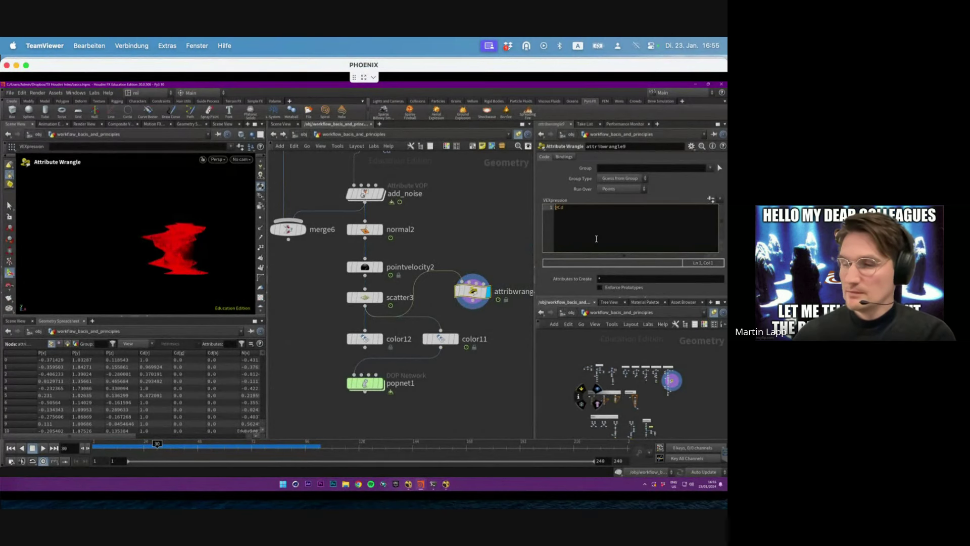
type("v@Cd=v")
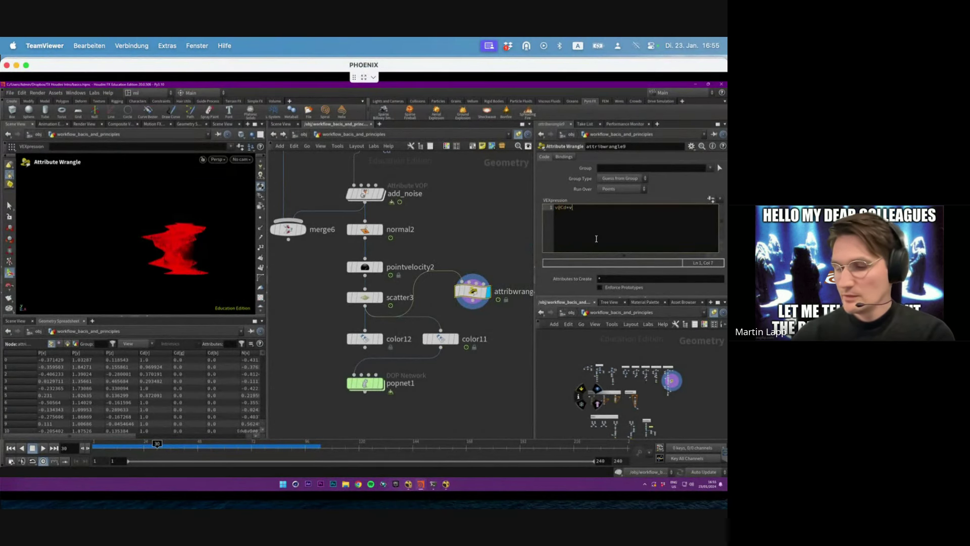
type("@v")
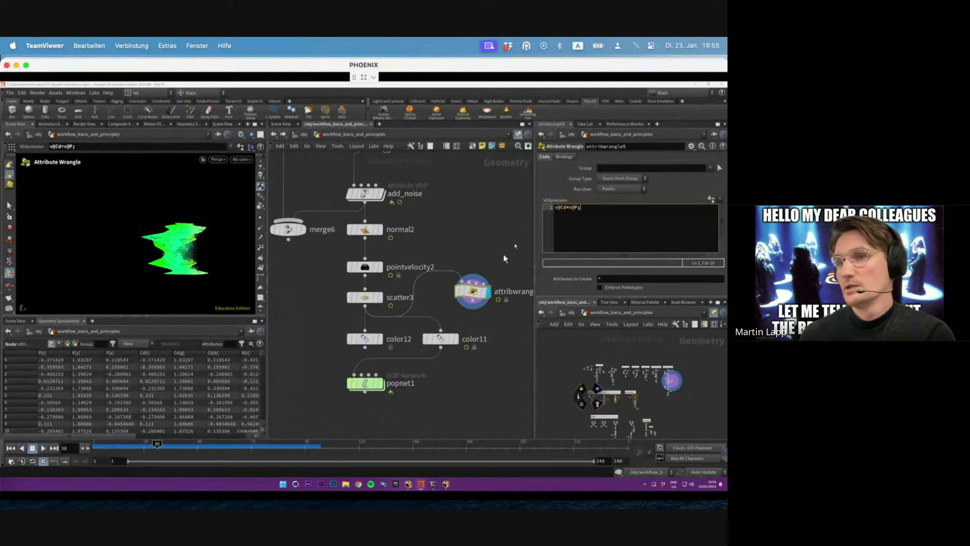
key("Escape")
left_click_drag(199, 249, 177, 290)
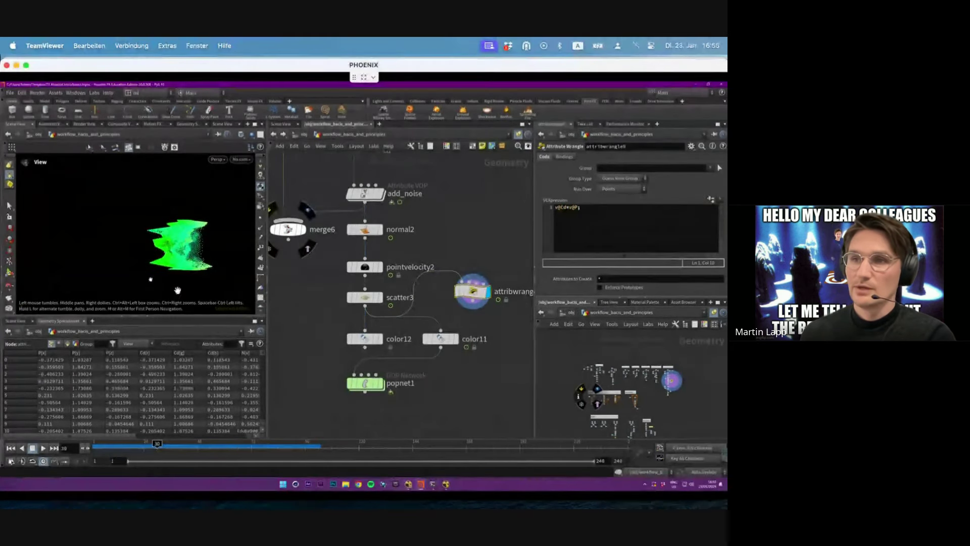
left_click_drag(194, 236, 146, 203)
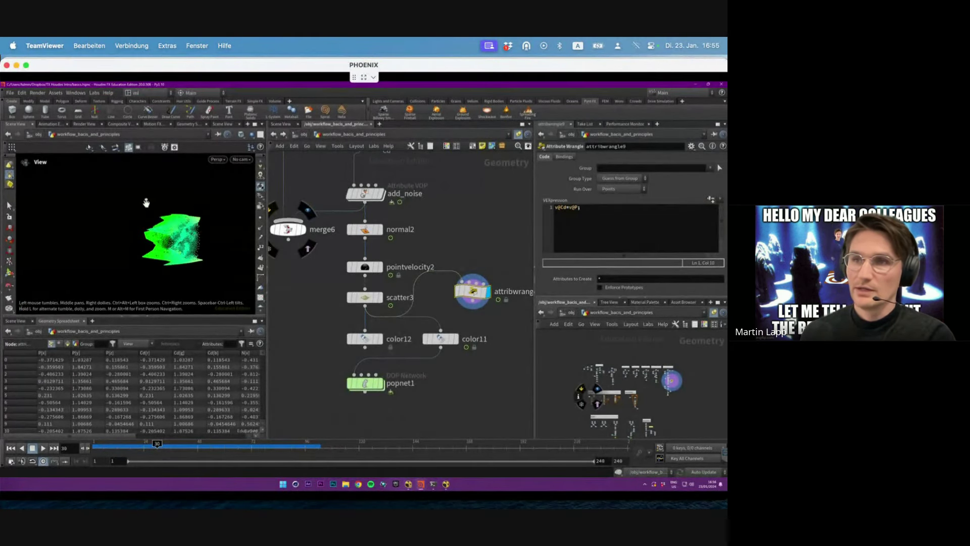
Step: Display color11, show its Range as evaluated values and scrub the timeline to frame 48 to examine the ramp colours
left_click(454, 339)
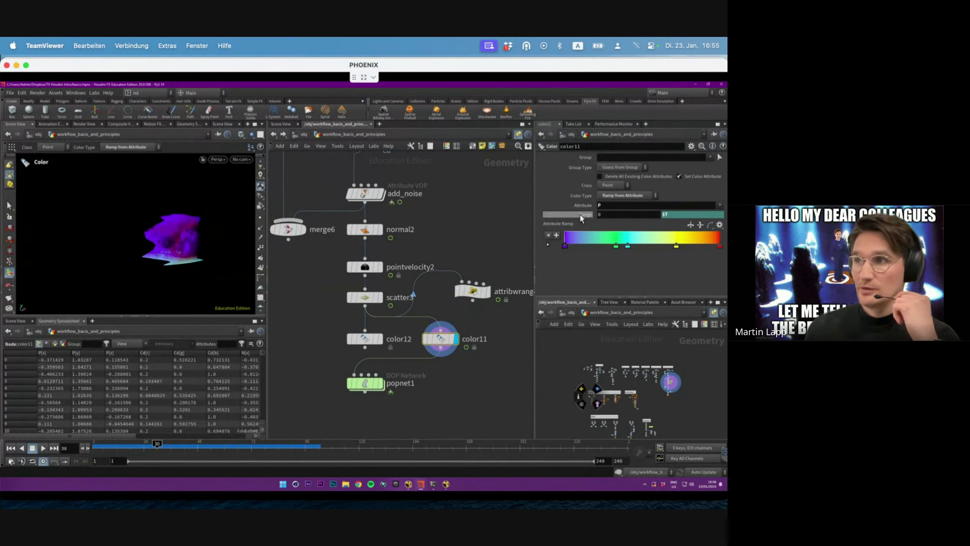
left_click(670, 215)
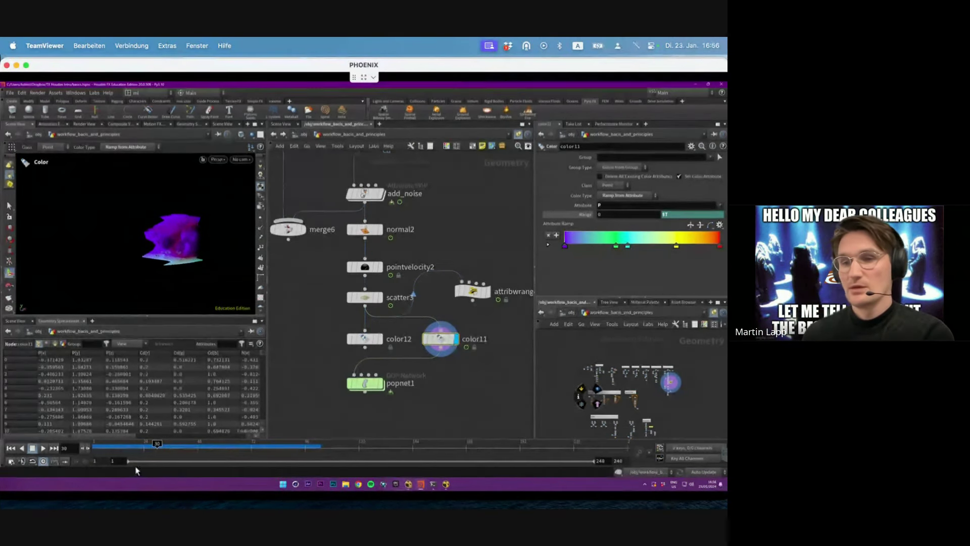
left_click_drag(94, 446, 144, 446)
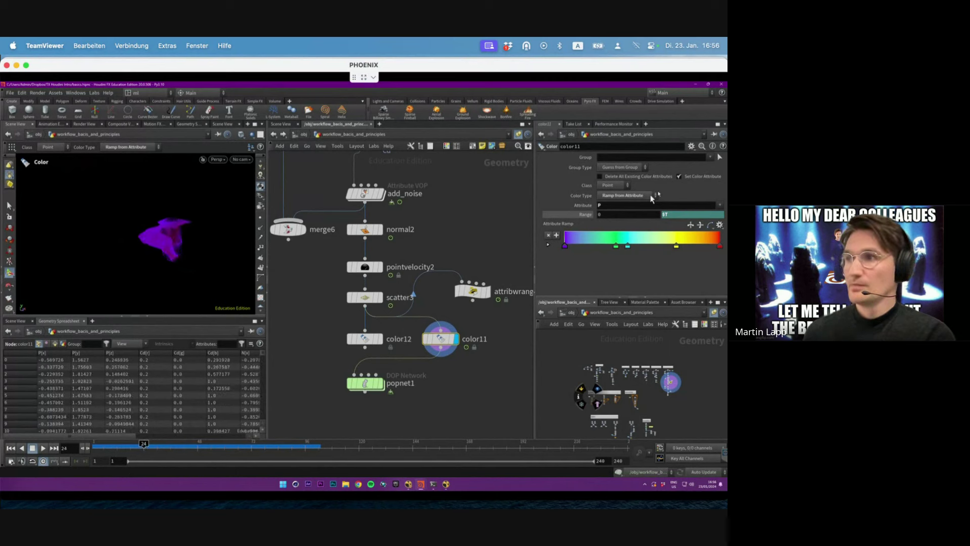
left_click(584, 214)
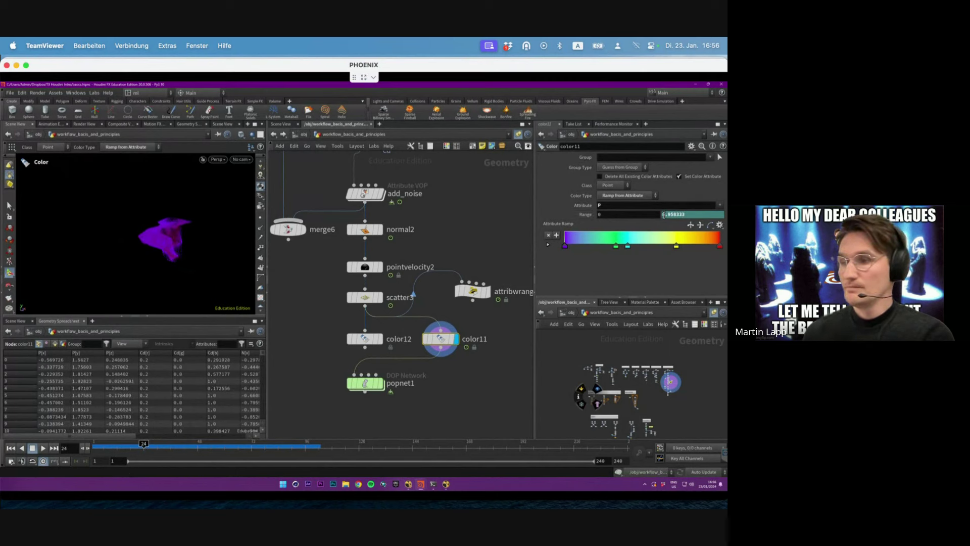
key("Right")
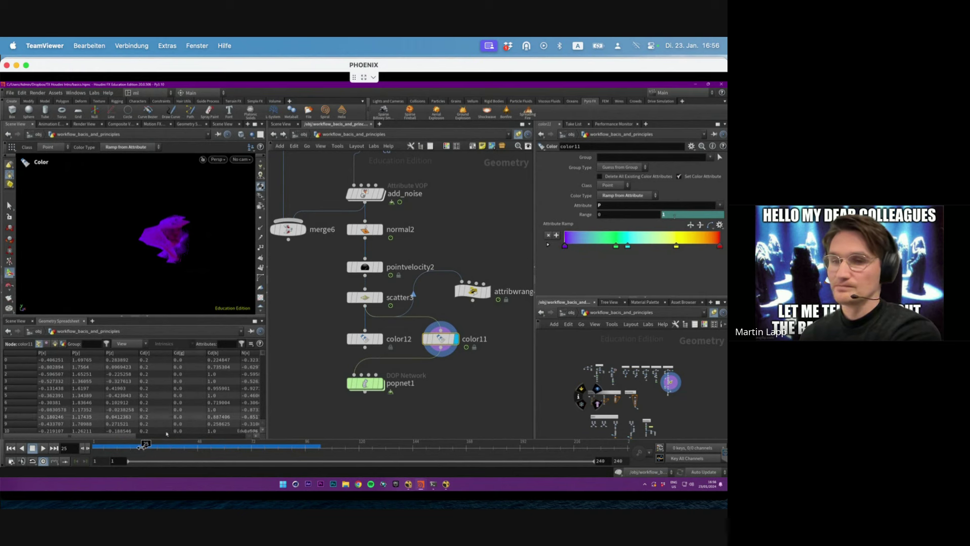
left_click_drag(145, 446, 197, 448)
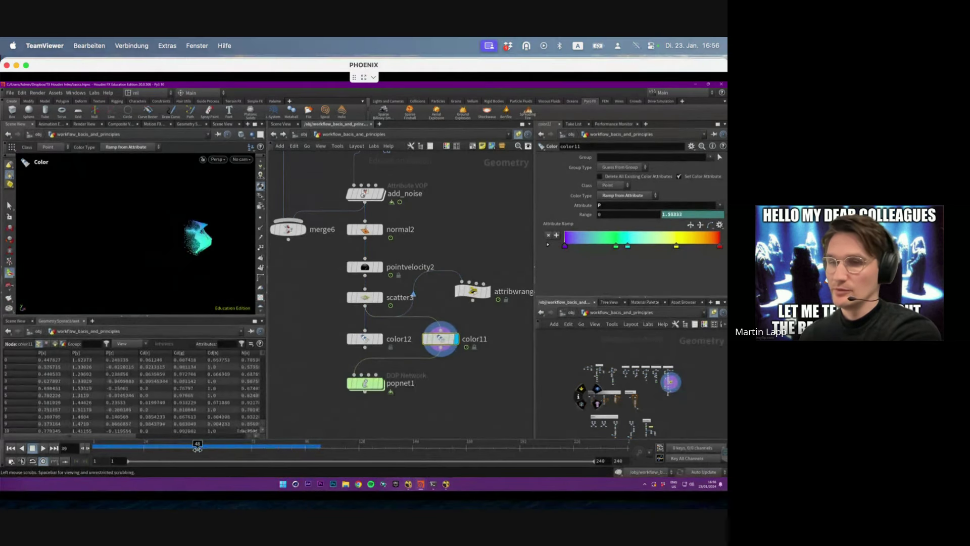
Step: Examine color11's Range expression at frame 49, and scrub the timeline to frames 27 and 44 to compare the ramp colours
key("Right")
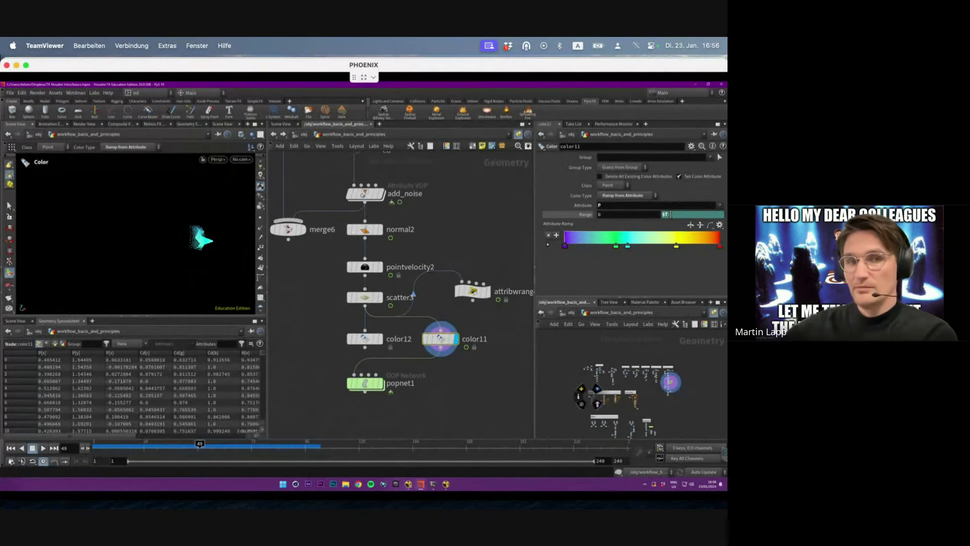
middle_click(587, 216)
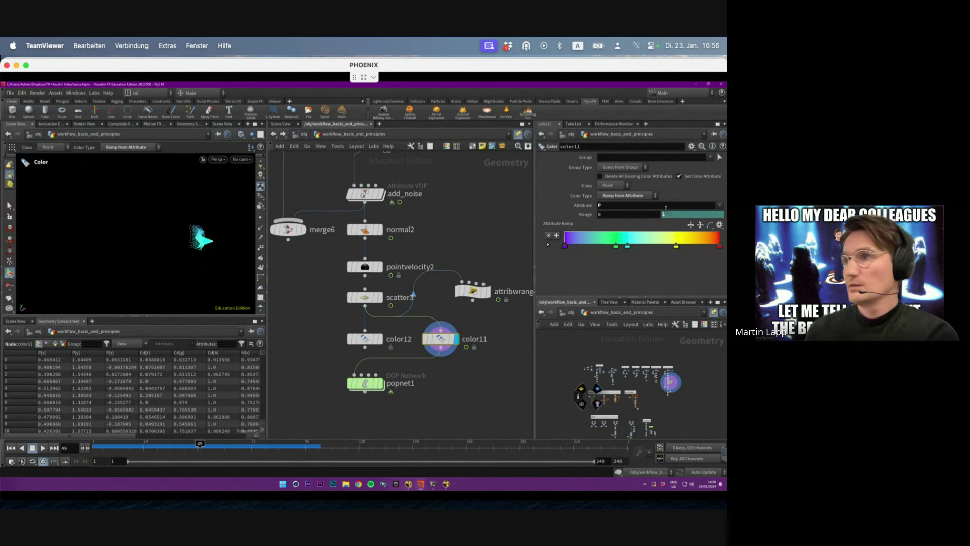
left_click(627, 195)
left_click(683, 187)
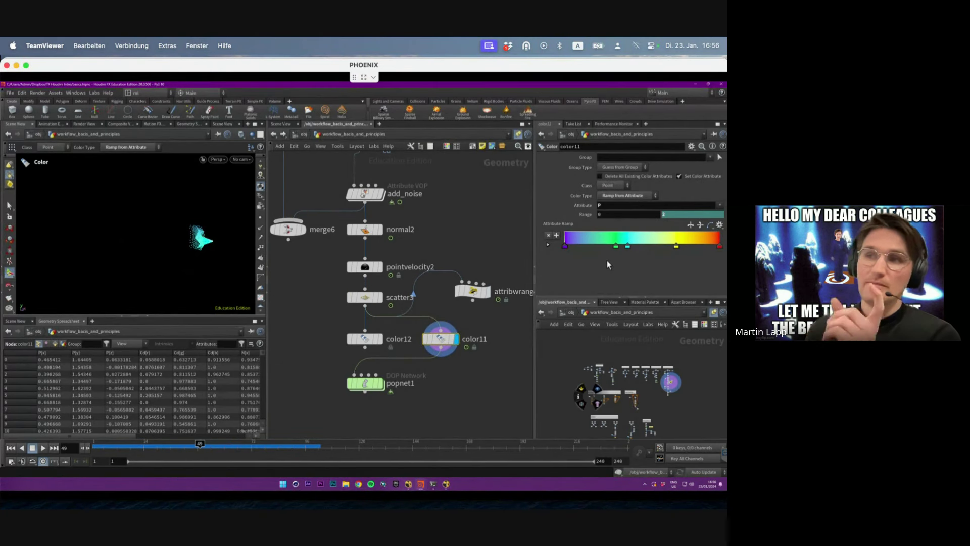
scroll(263, 237, "down", 3)
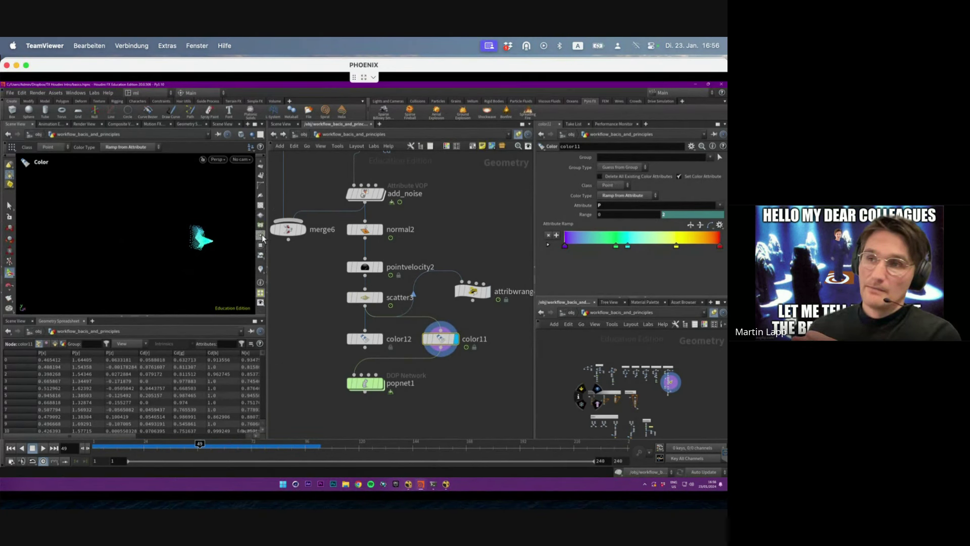
scroll(262, 247, "down", 3)
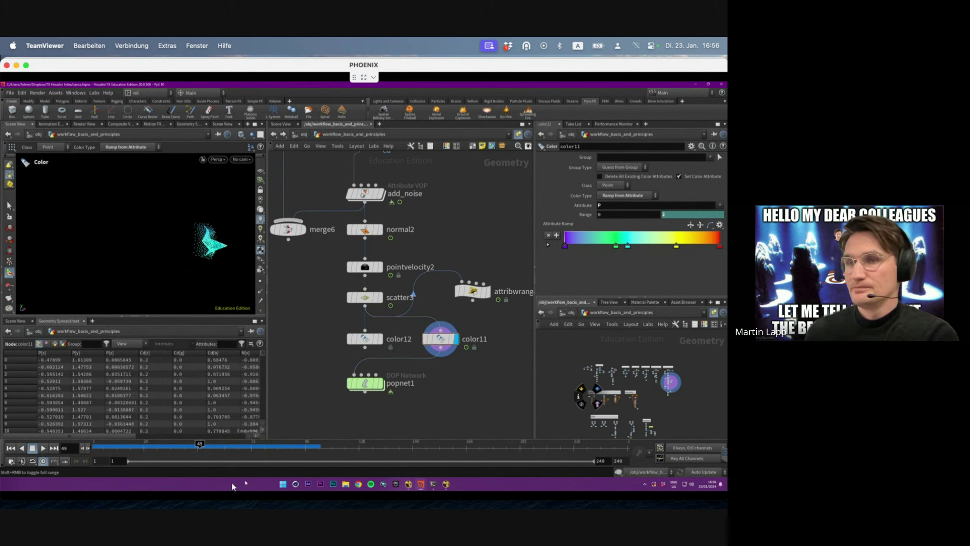
left_click_drag(199, 445, 150, 444)
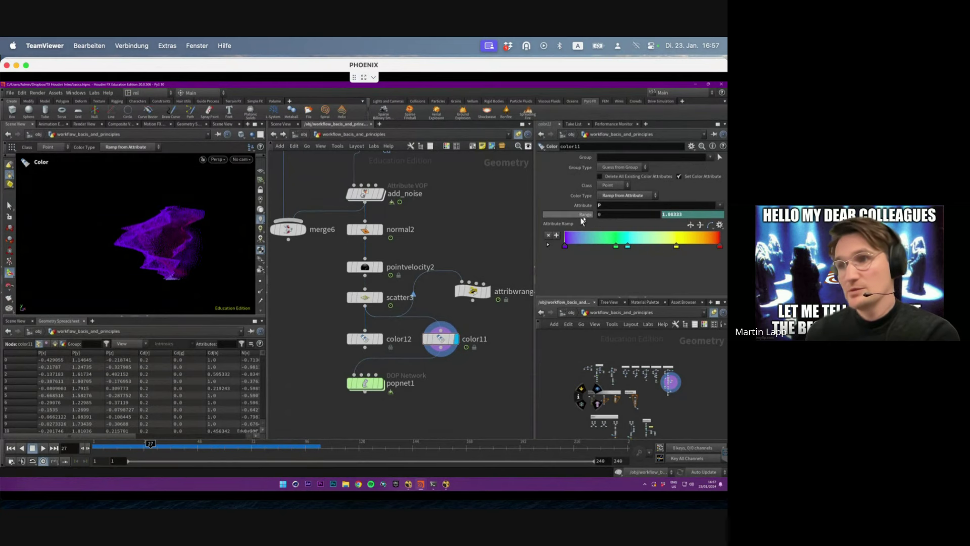
left_click_drag(151, 447, 189, 450)
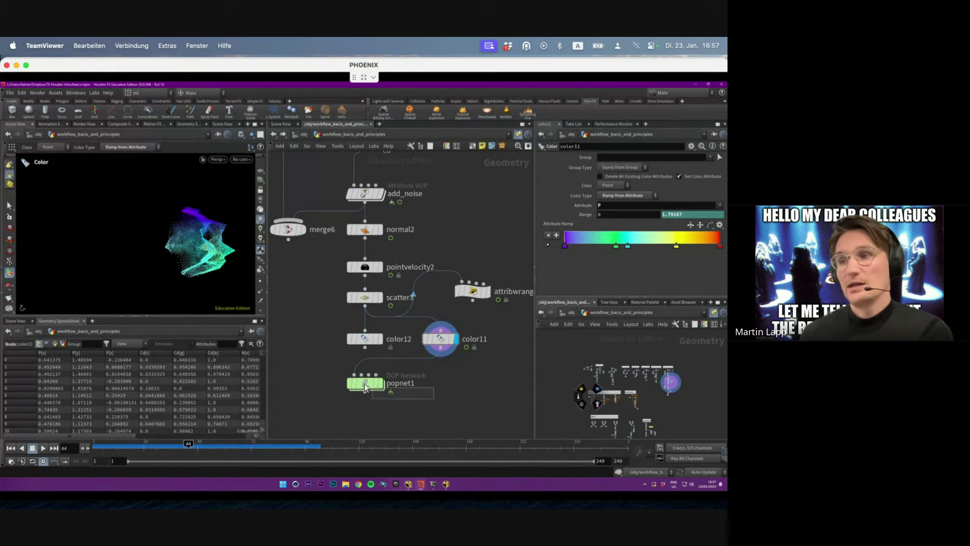
Step: Display popnet1 and play its particle simulation up to frame 81 to inspect the coloured particles on the ground plane
left_click(382, 389)
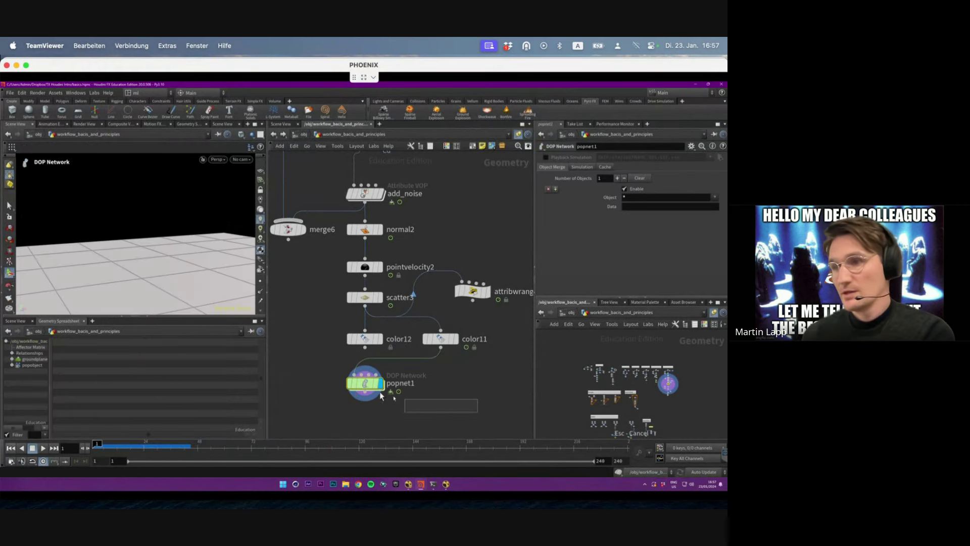
left_click(43, 448)
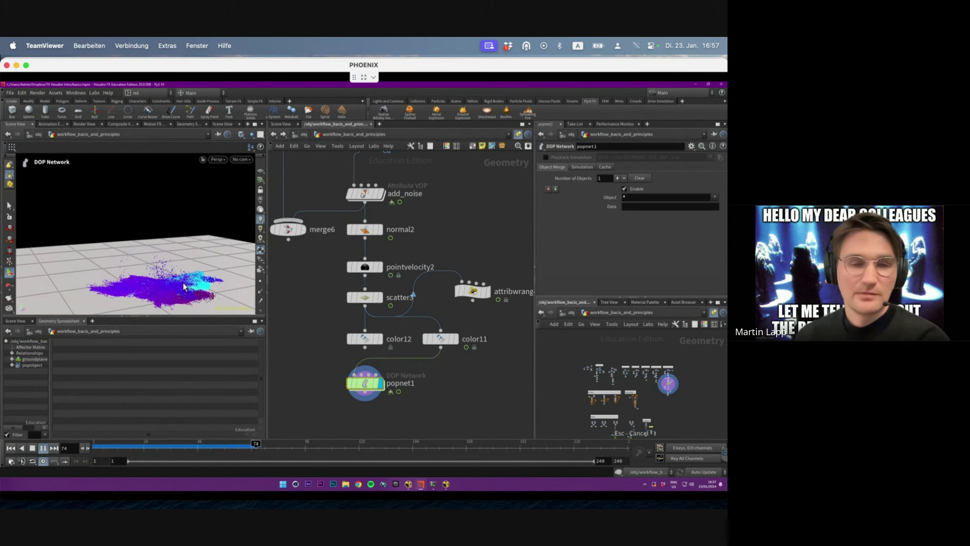
key("Escape")
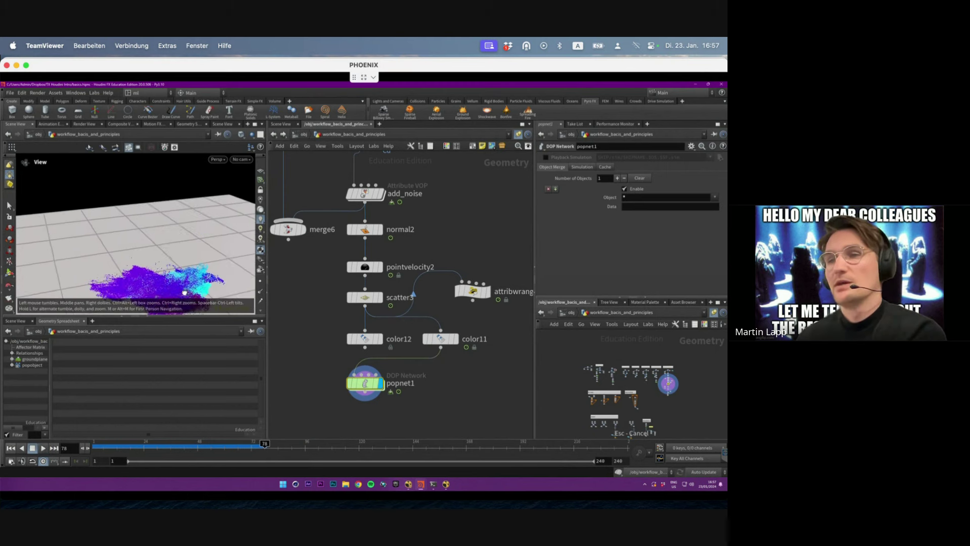
left_click(96, 444)
left_click(43, 448)
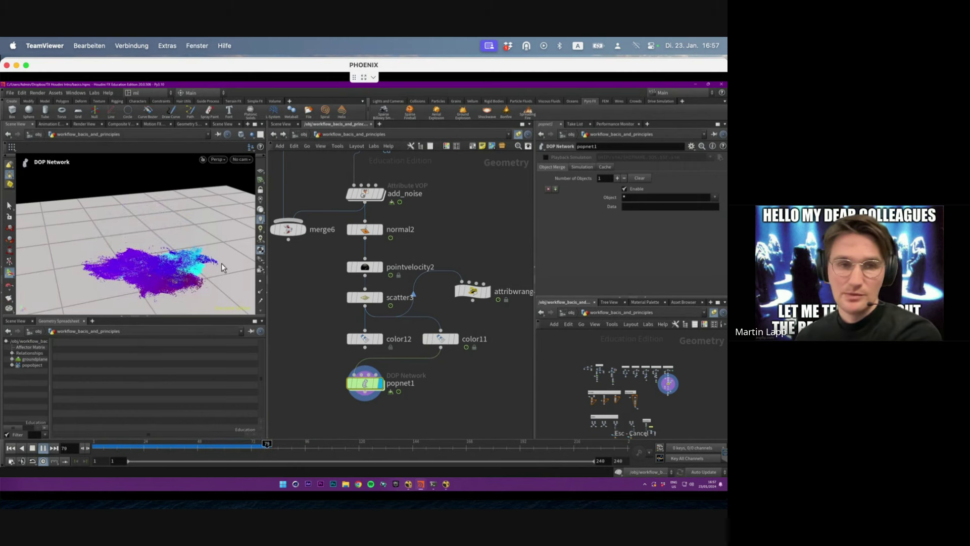
key("Escape")
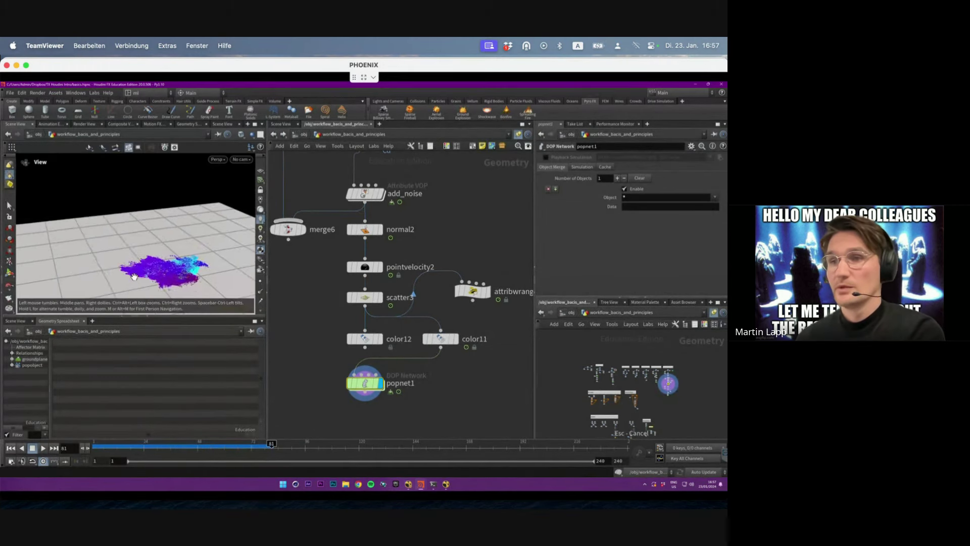
Step: Display dopimport1 below popnet1 and inspect the particles it imports without the ground plane
middle_click_drag(434, 400, 441, 305)
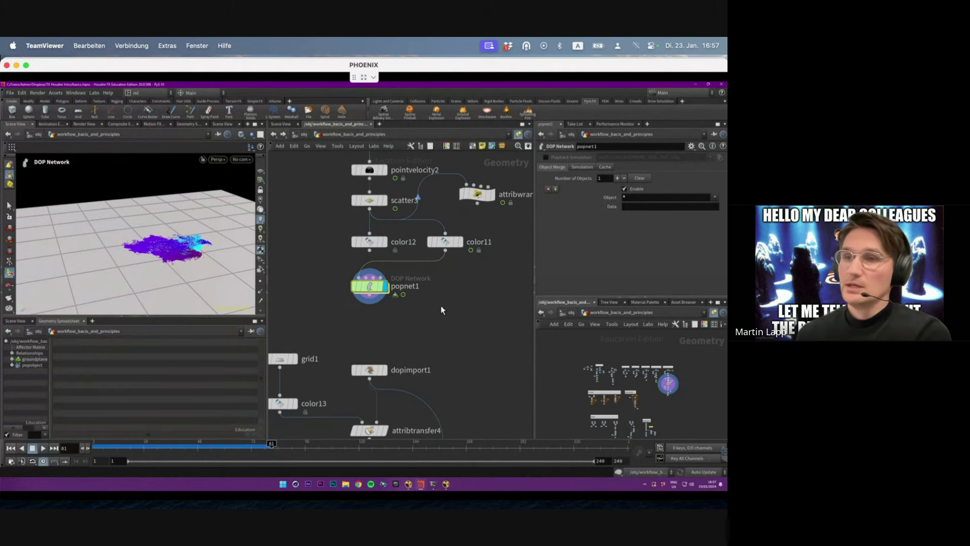
left_click(376, 372)
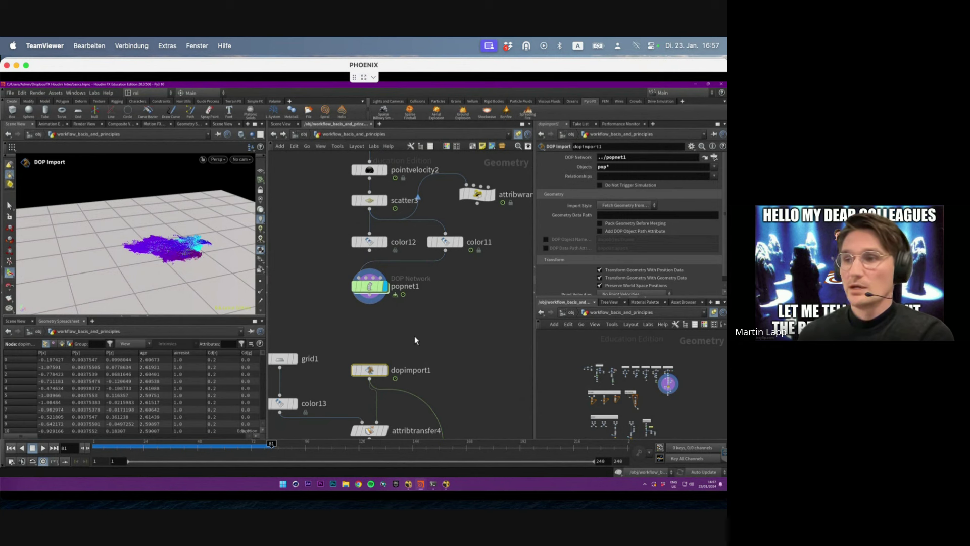
middle_click_drag(415, 339, 444, 286)
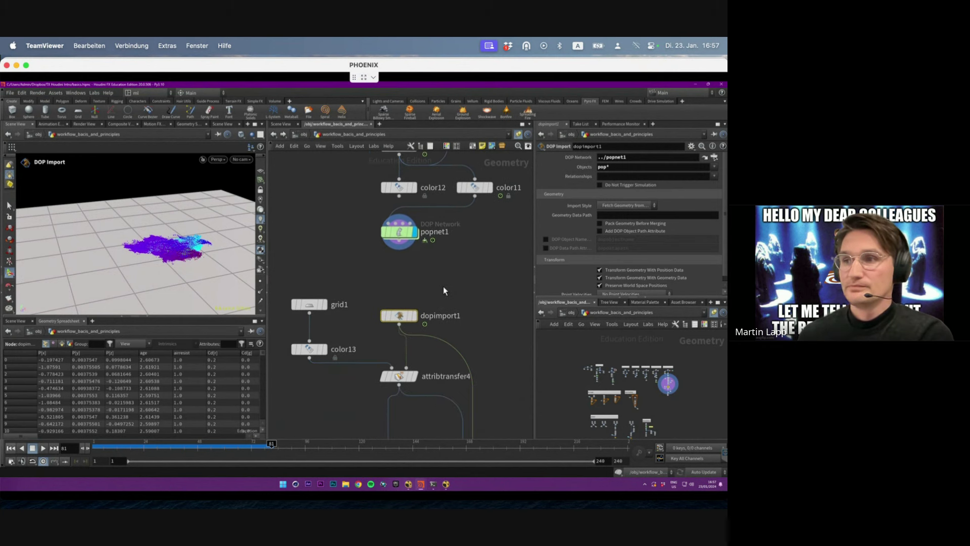
left_click(415, 316)
left_click_drag(474, 283, 381, 323)
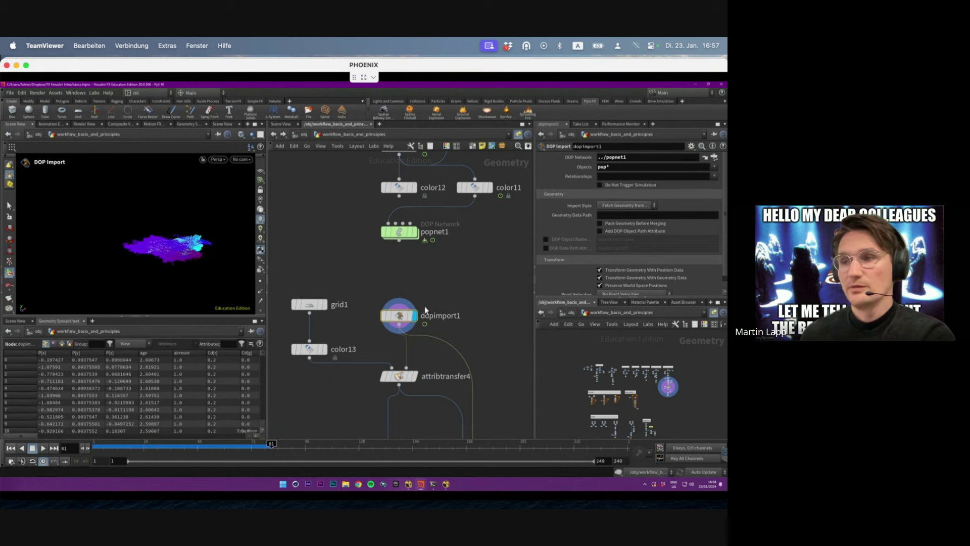
mouse_move(399, 315)
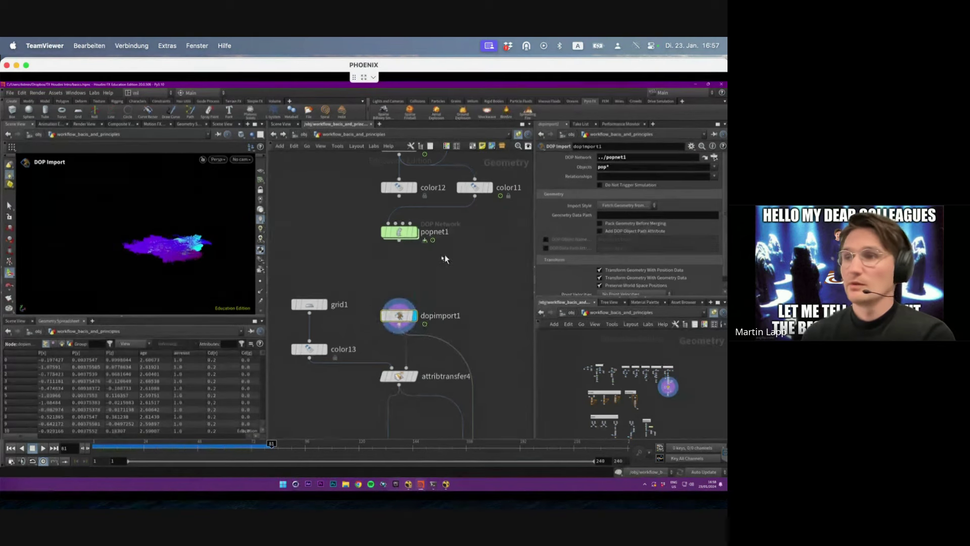
Step: Look inside popnet1 at the popobject node, move it away from the source nodes and return to the geometry network
double_click(405, 235)
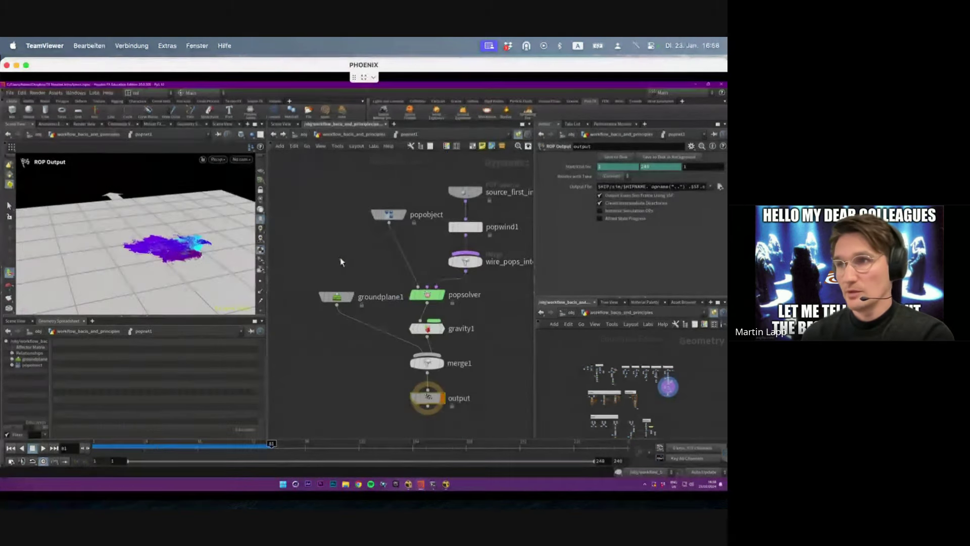
left_click(393, 219)
left_click_drag(390, 217, 353, 236)
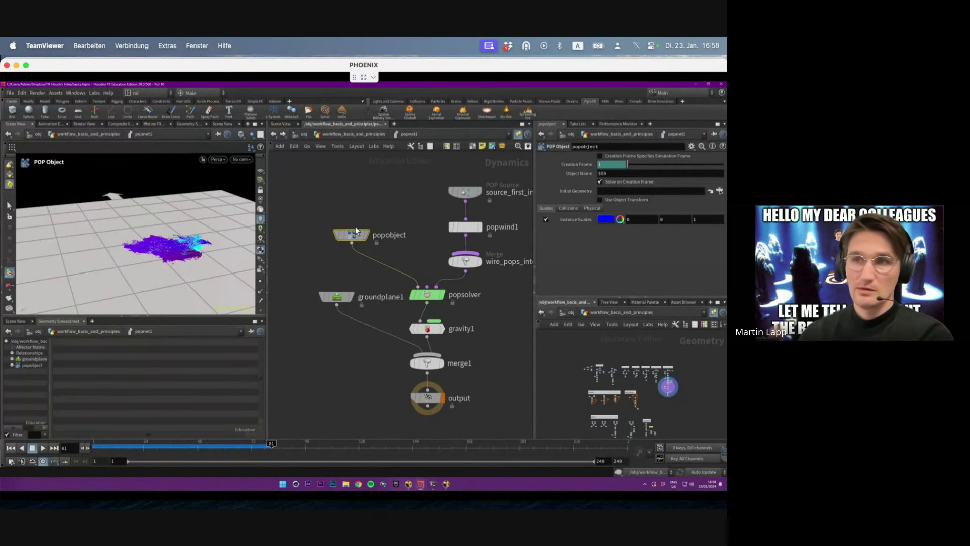
key("u")
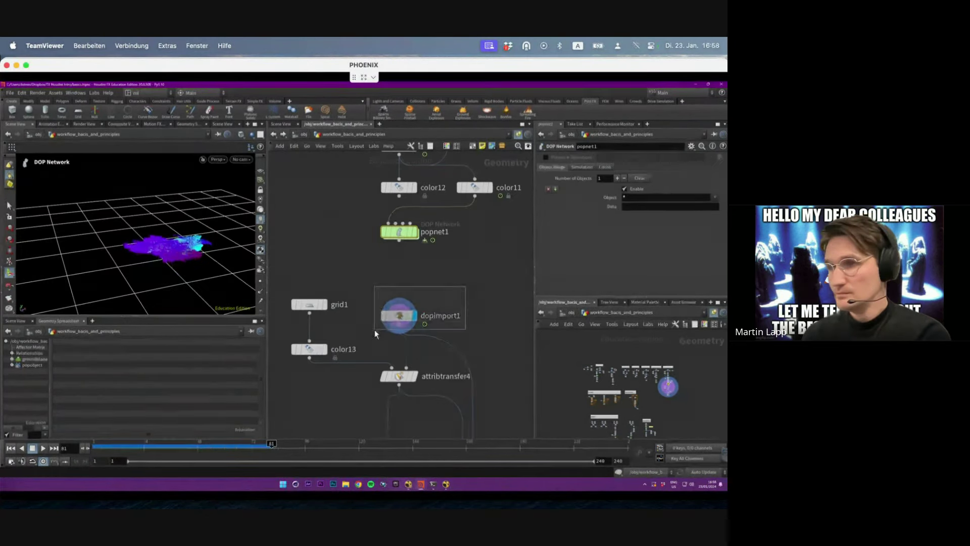
Step: Select dopimport1 and enter pop* as its Objects pattern
left_click_drag(374, 330, 375, 330)
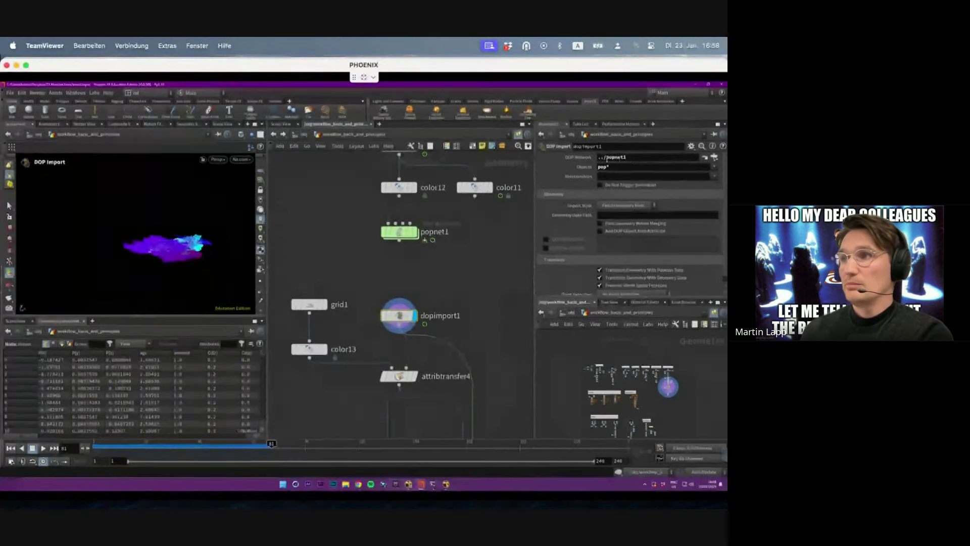
mouse_move(405, 235)
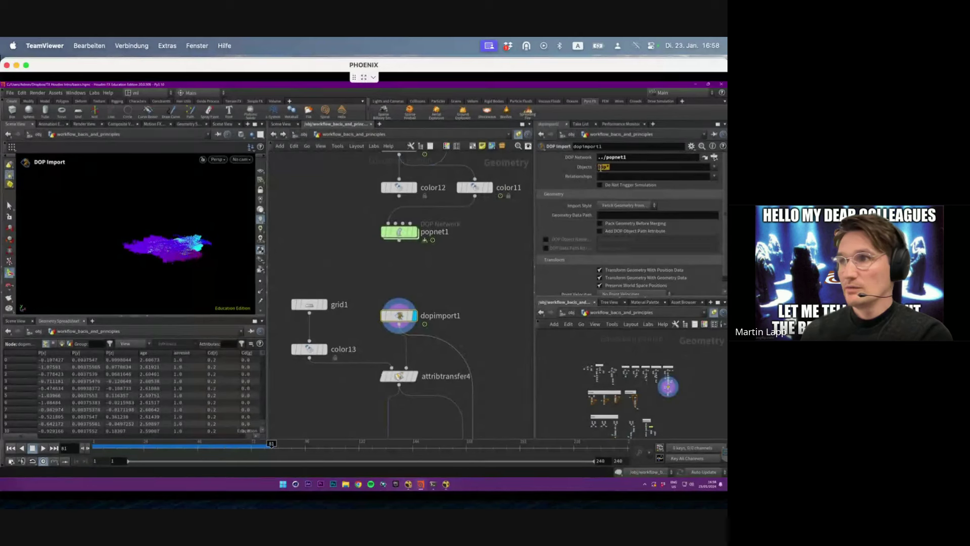
left_click(609, 168)
type("*")
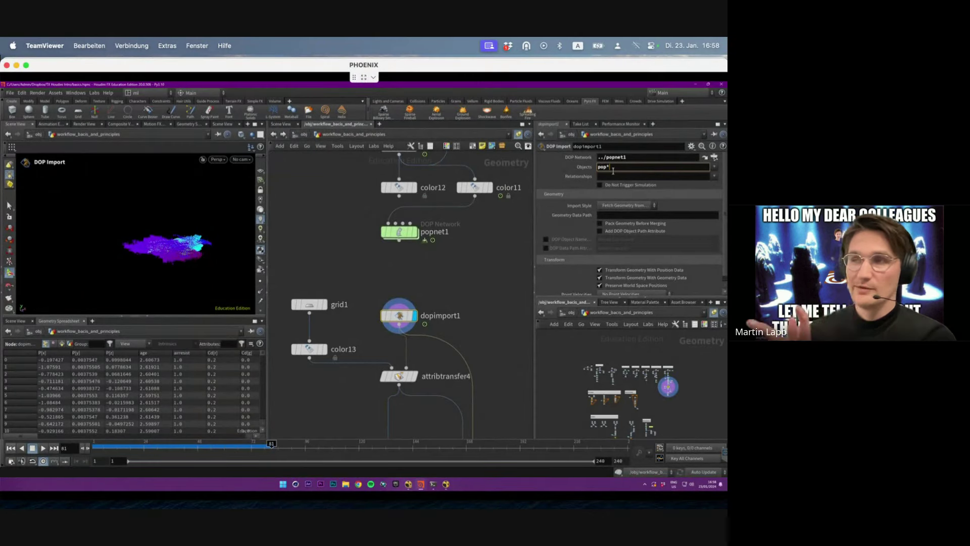
Step: Copy the popobject node's name from inside popnet1 and return to dopimport1's settings
double_click(399, 232)
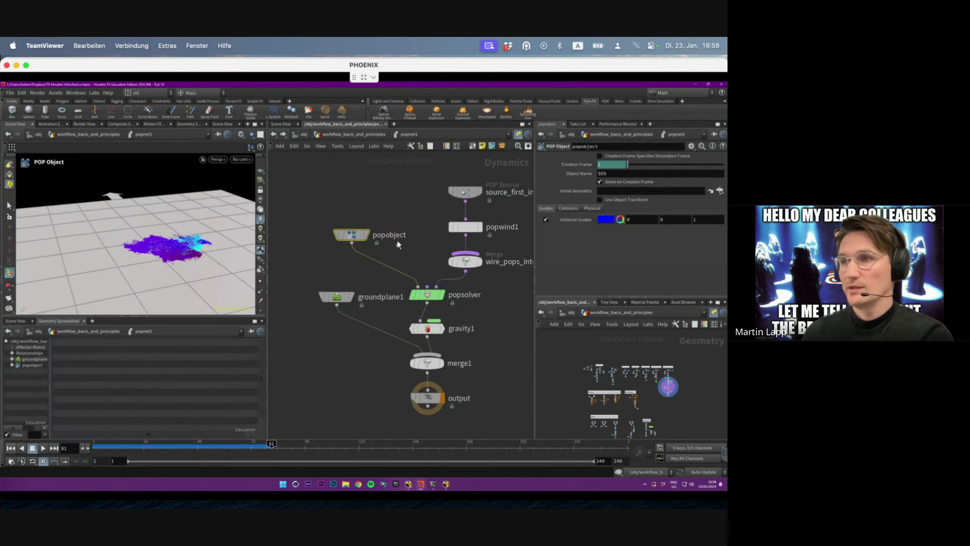
double_click(379, 235)
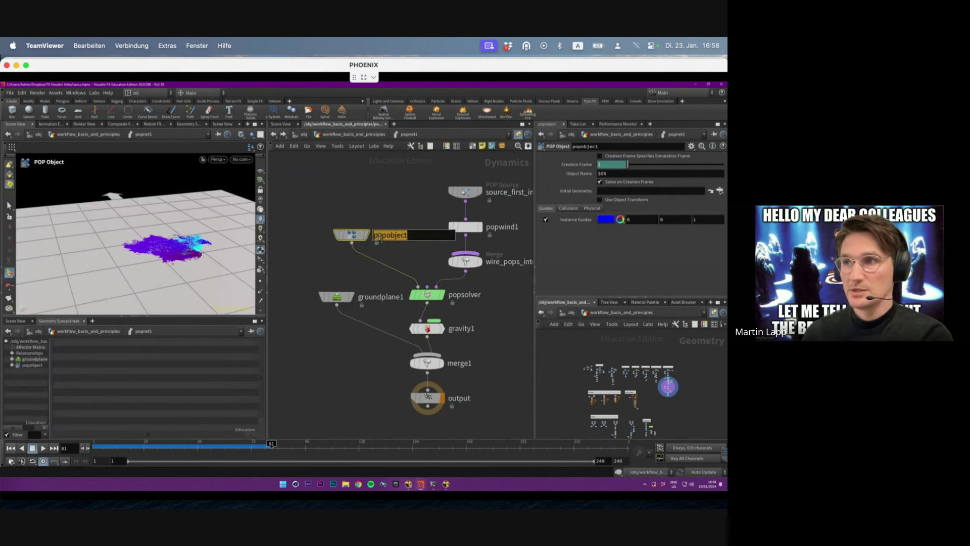
left_click(396, 222)
double_click(395, 235)
key("ctrl+c")
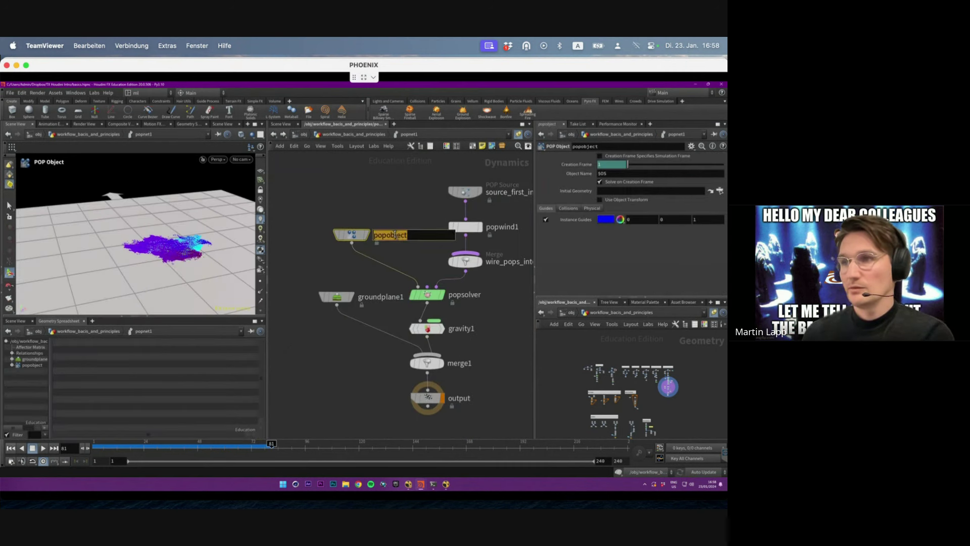
left_click(356, 136)
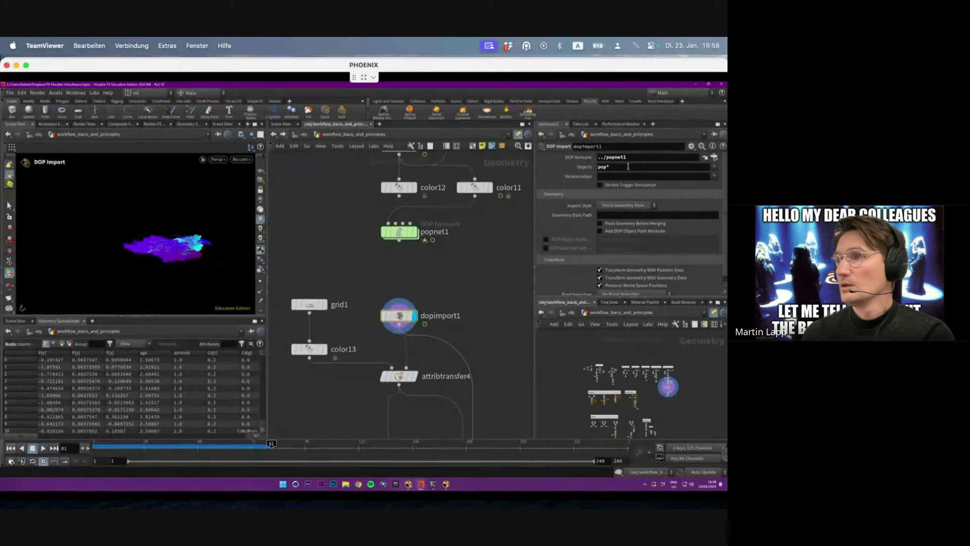
Step: Paste popobject into dopimport1's Objects setting, and shorten it to the wildcard pattern pop*
double_click(628, 167)
key("ctrl+v")
left_click(491, 286)
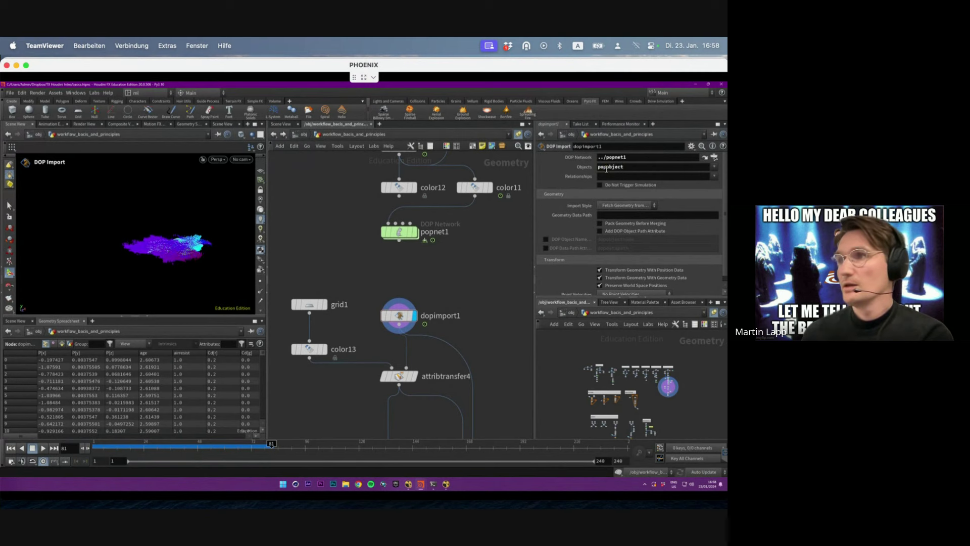
left_click_drag(607, 169, 635, 168)
type("*")
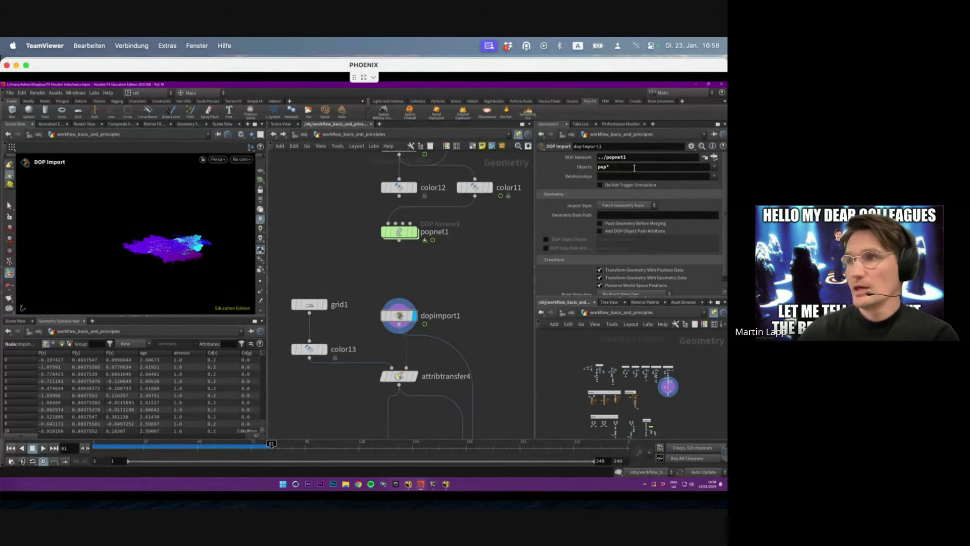
Step: Display grid1 and examine its dense grid of points up close in the viewport
scroll(457, 248, "down", 3)
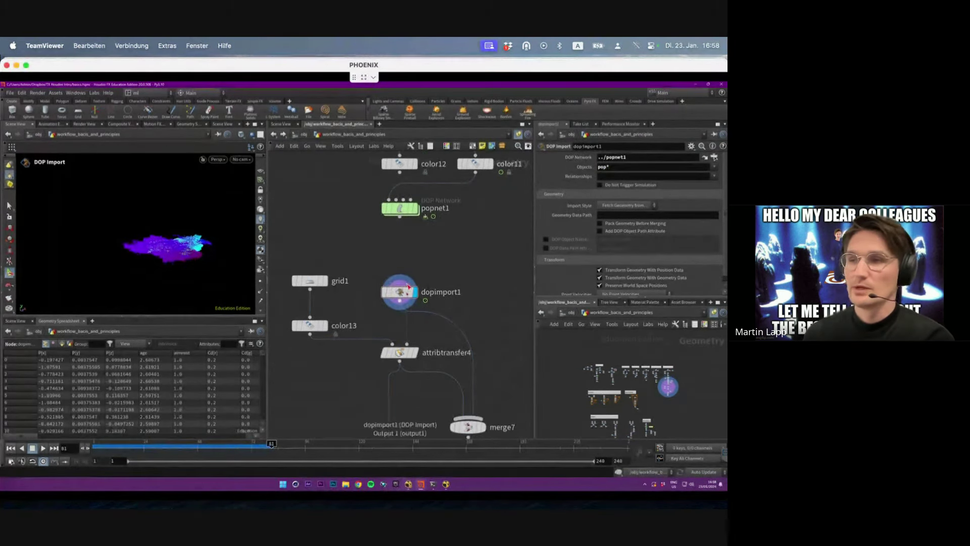
scroll(409, 286, "down", 2)
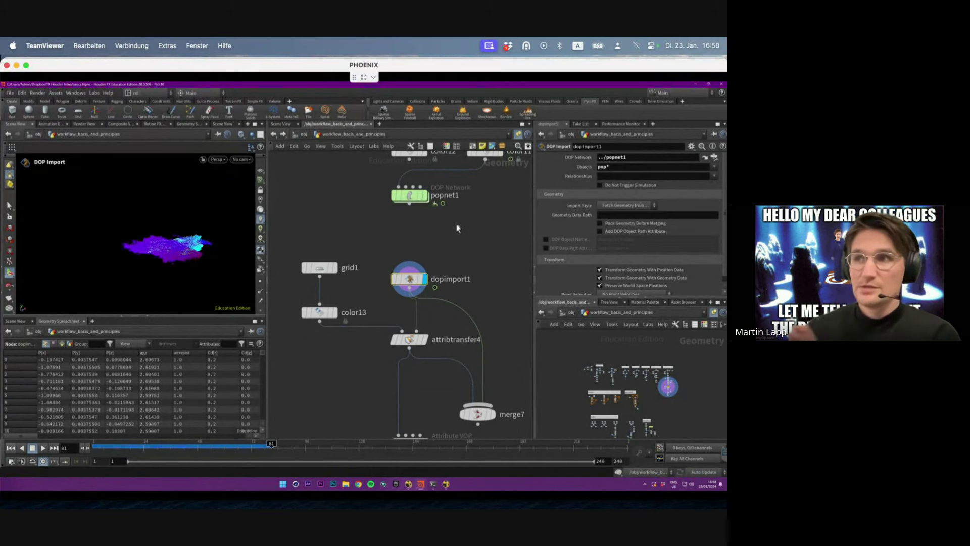
middle_click_drag(410, 249, 414, 227)
left_click(339, 246)
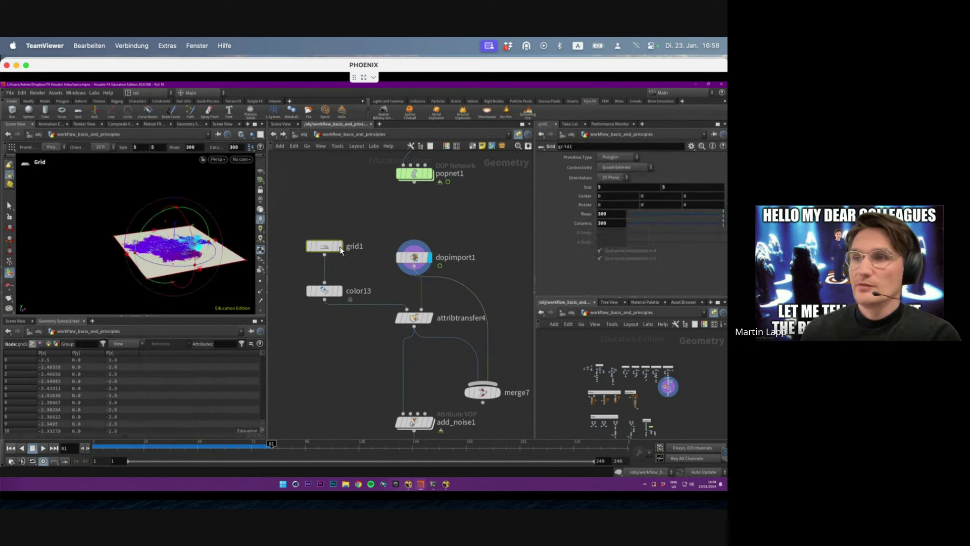
mouse_move(225, 244)
left_mouse_down("alt")
mouse_move(186, 234)
mouse_move(193, 276)
mouse_move(157, 263)
mouse_move(198, 258)
left_mouse_up("alt")
key("Escape")
Step: Display color13 to check the grid's constant point colour, and display dopimport1 again to view the particles
left_click(324, 291)
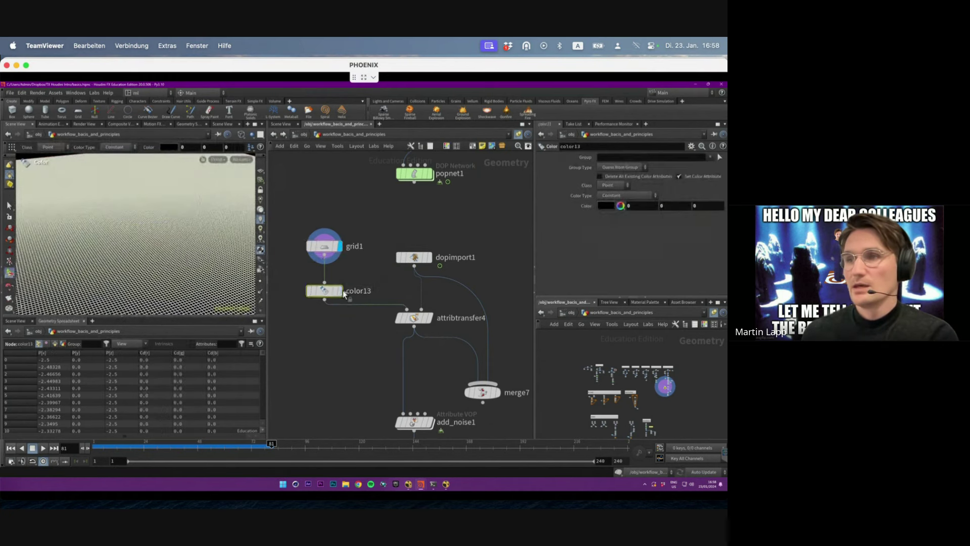
left_click(338, 290)
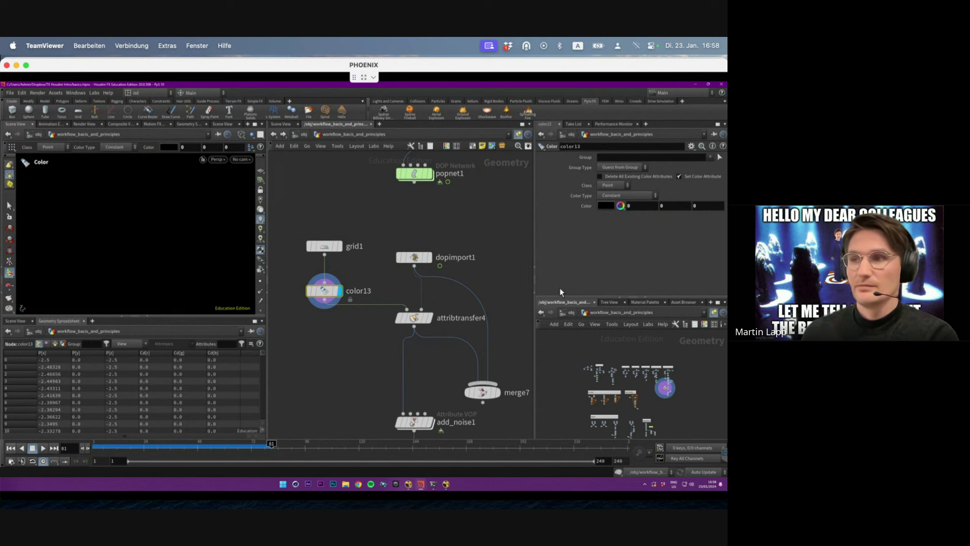
left_click(430, 259)
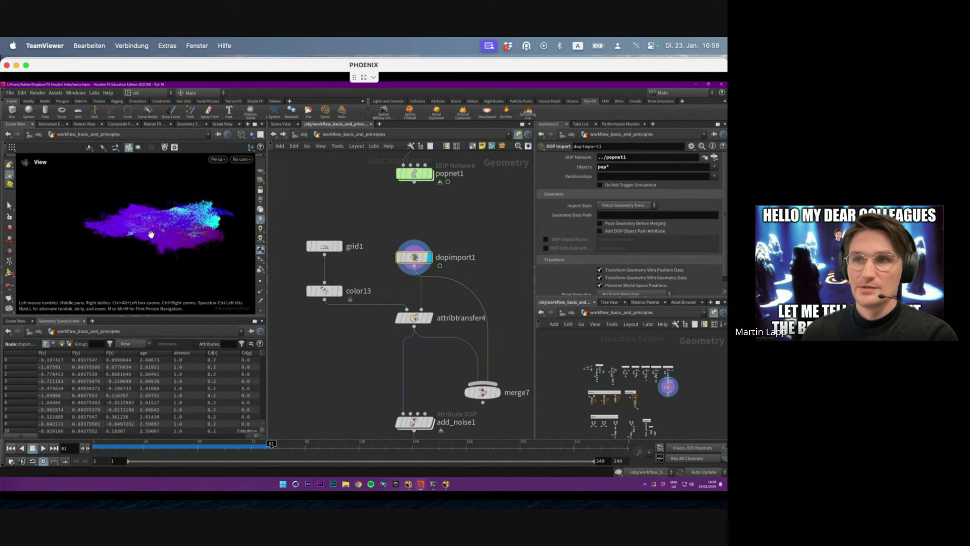
Step: Display attribtransfer4 with dopimport1's particles templated over it, and scrub the timeline to frame 33
left_click_drag(136, 445, 178, 447)
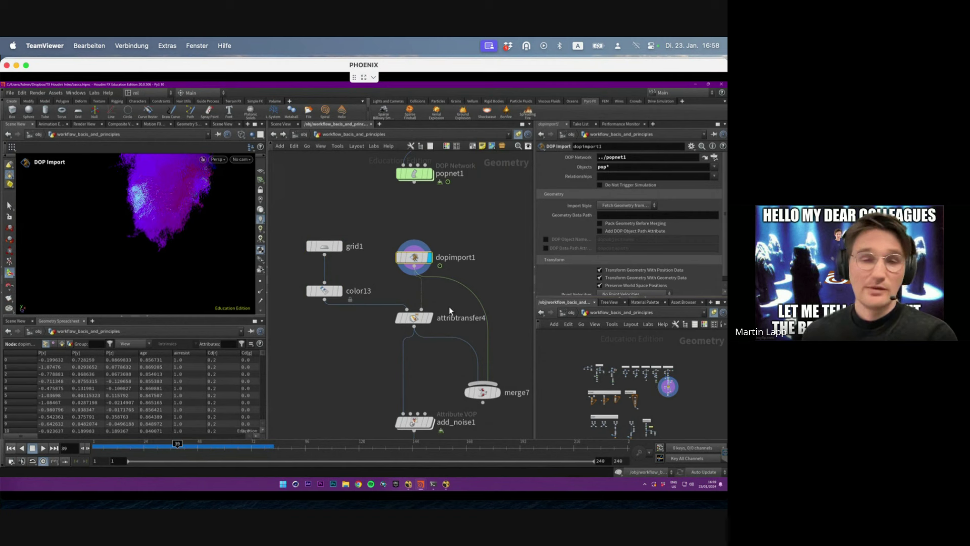
left_click(427, 317)
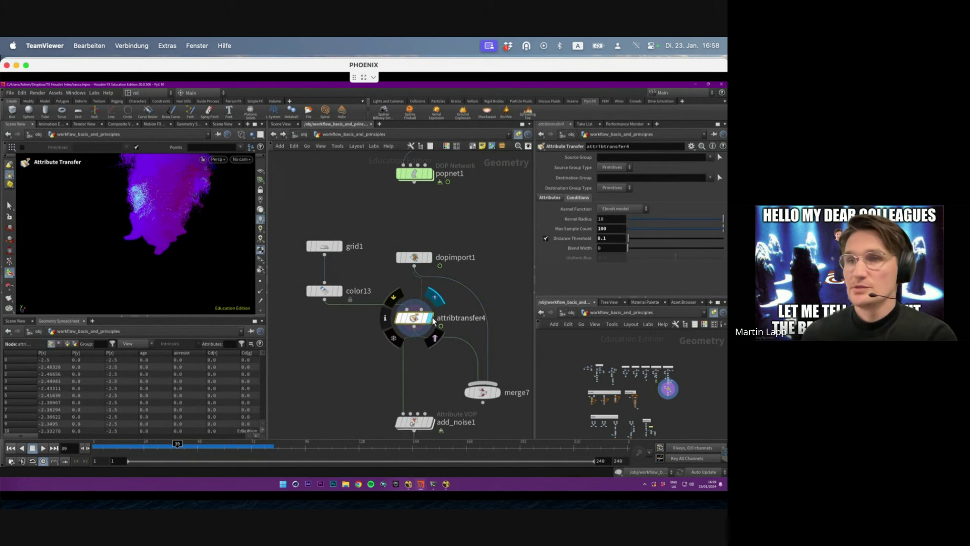
left_click(427, 260)
left_click_drag(168, 205, 171, 178, "alt")
middle_click_drag(171, 178, 149, 234, "alt")
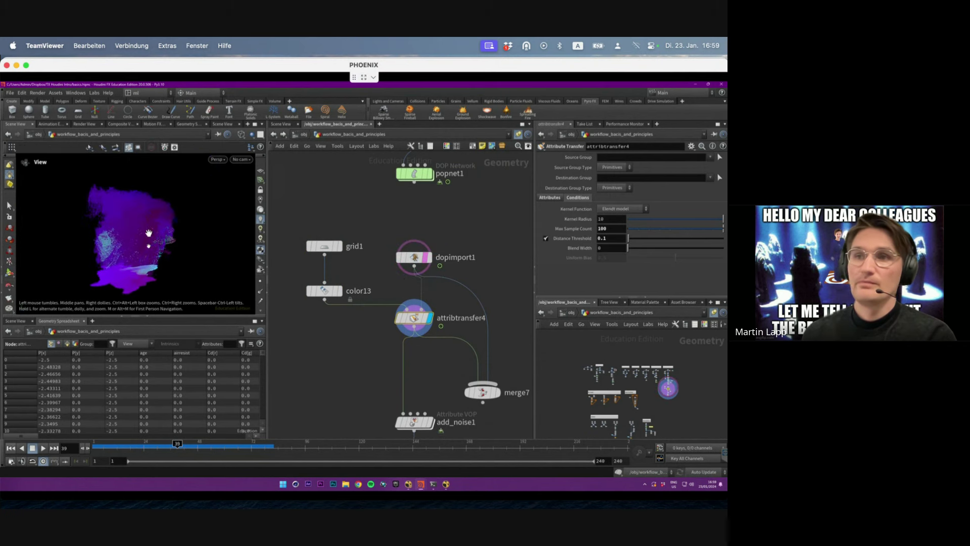
mouse_move(147, 446)
left_mouse_down()
mouse_move(135, 444)
mouse_move(164, 443)
left_mouse_up()
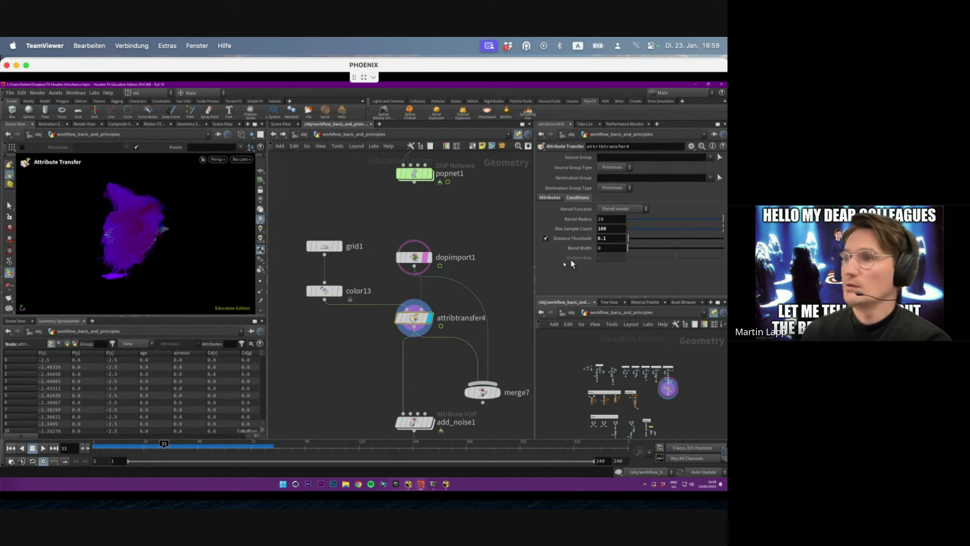
Step: Raise attribtransfer4's Distance Threshold and Blend Width to 0.42 to soften the colour transferred onto the grid
mouse_move(629, 239)
left_mouse_down()
mouse_move(641, 247)
mouse_move(631, 250)
left_mouse_up()
left_click_drag(44, 278, 131, 257, "alt")
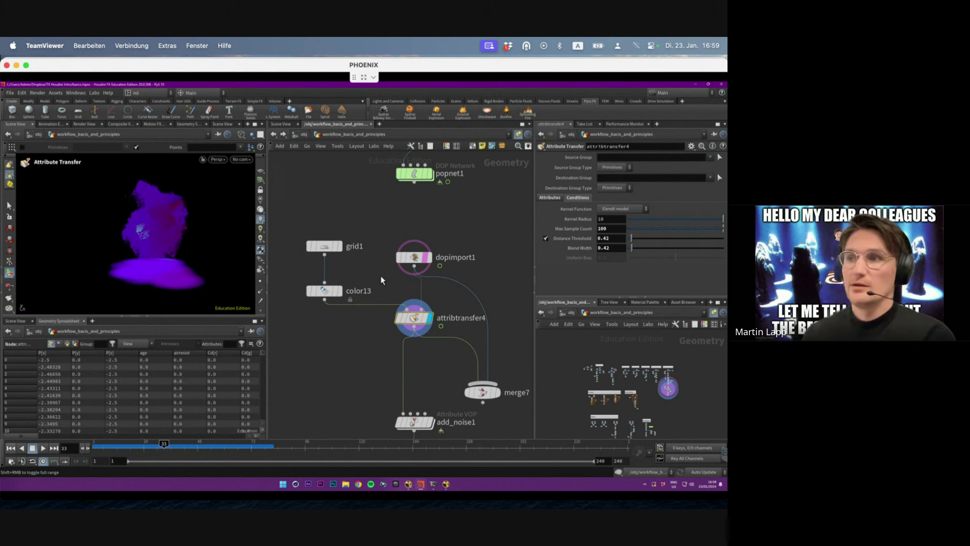
Step: Display color13 with the viewport shading toggled, and display attribtransfer4 again to compare the grid before and after the transfer
scroll(380, 275, "down", 10)
key("h")
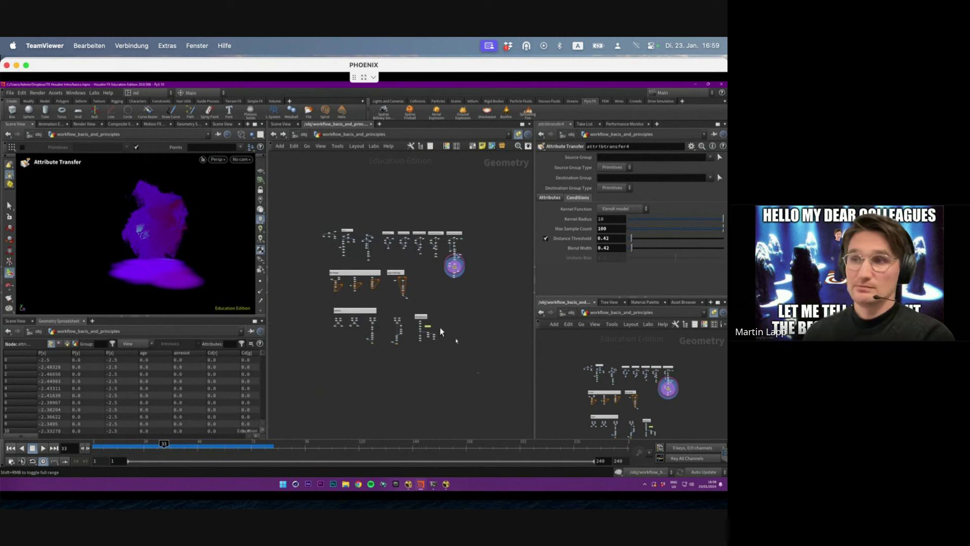
left_click_drag(297, 266, 463, 391)
left_click_drag(411, 364, 409, 380)
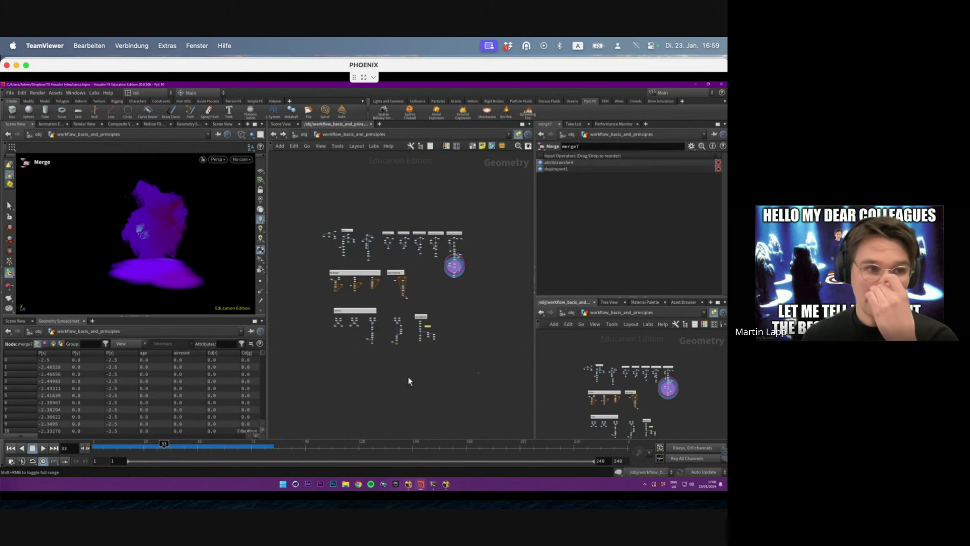
scroll(439, 266, "up", 5)
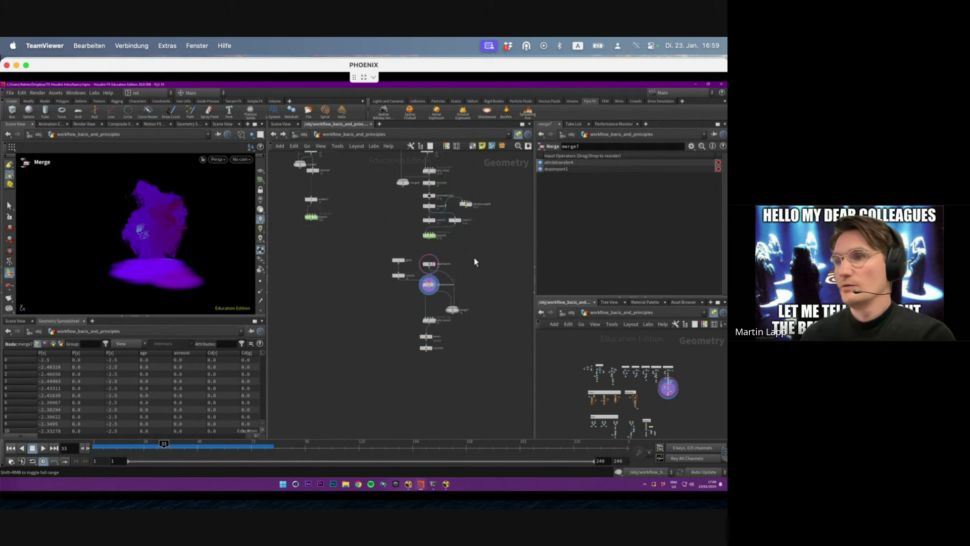
left_click(338, 288)
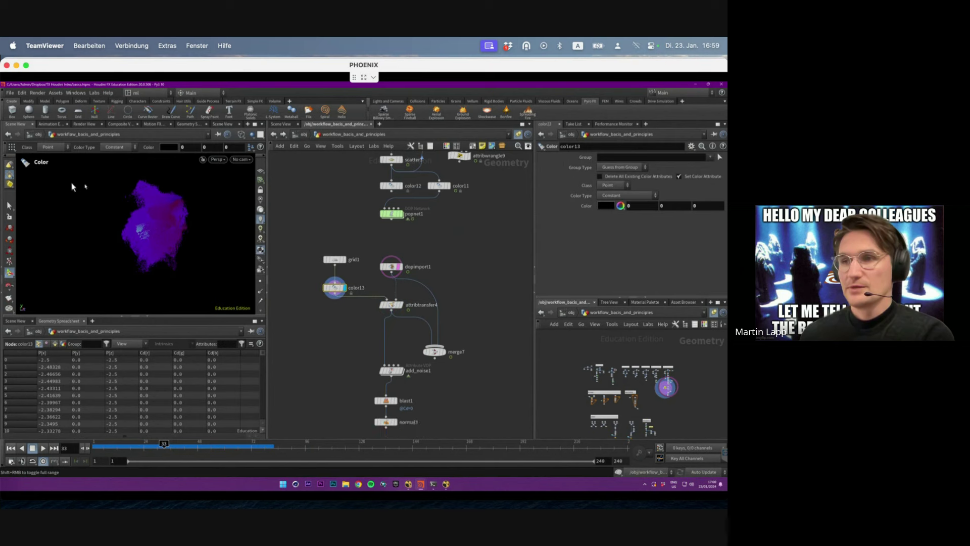
key("w")
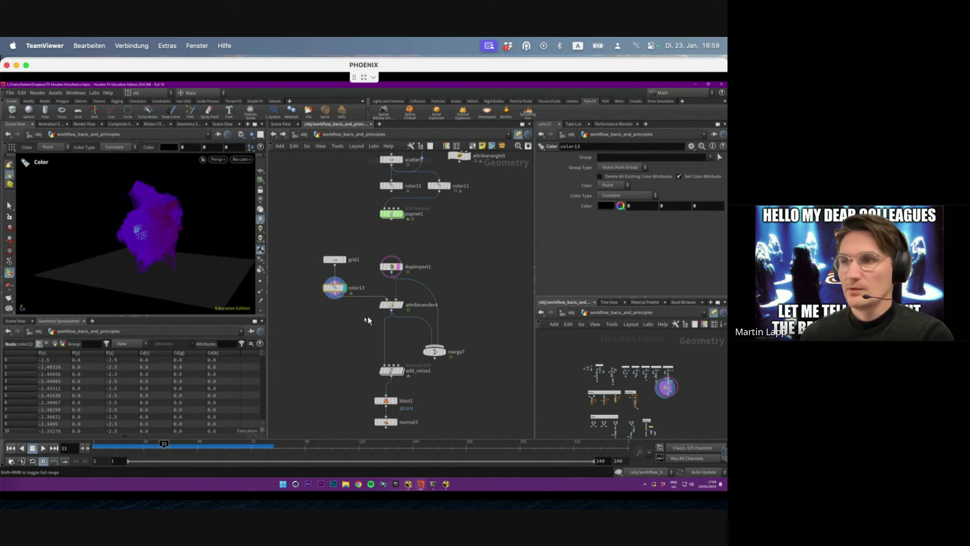
left_click(399, 306)
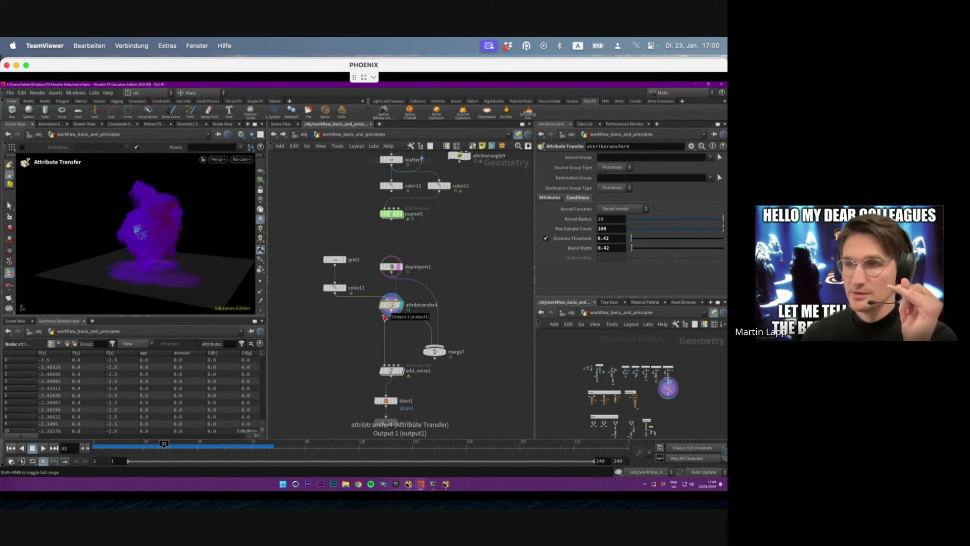
Step: Display add_noise1 and examine its inner noise, Cd bind, multiply and add nodes before returning to the geometry network
left_click(400, 372)
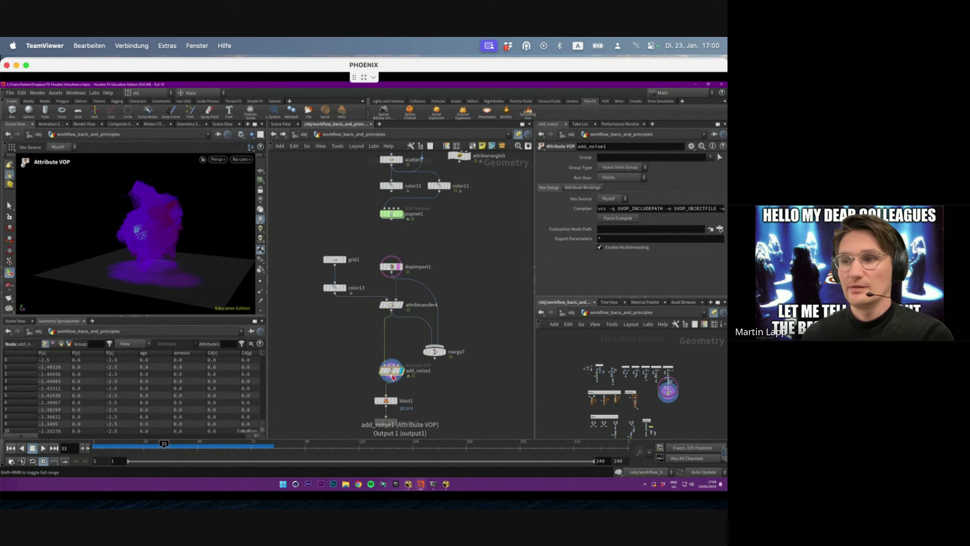
double_click(392, 371)
left_click_drag(385, 311, 397, 331)
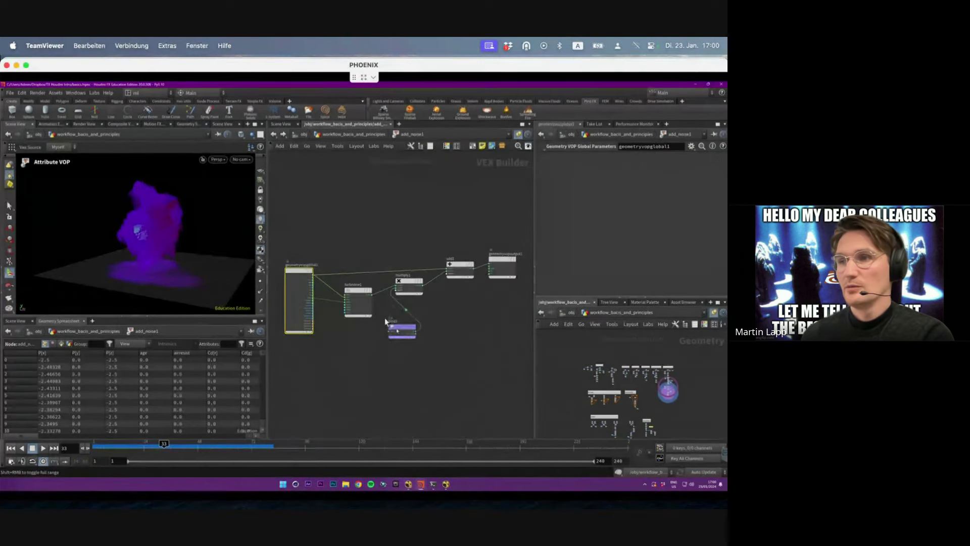
left_click_drag(357, 290, 351, 289)
left_click(395, 327)
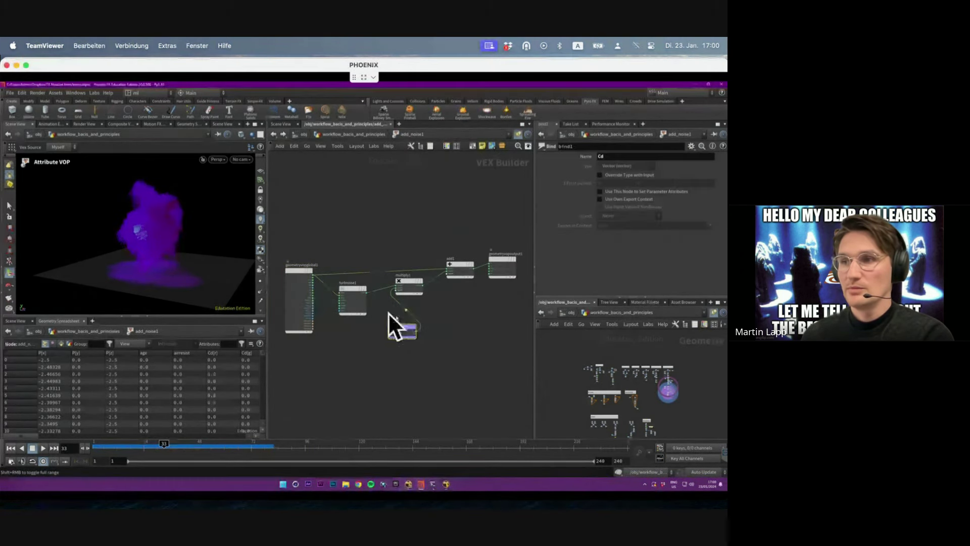
left_click(459, 270)
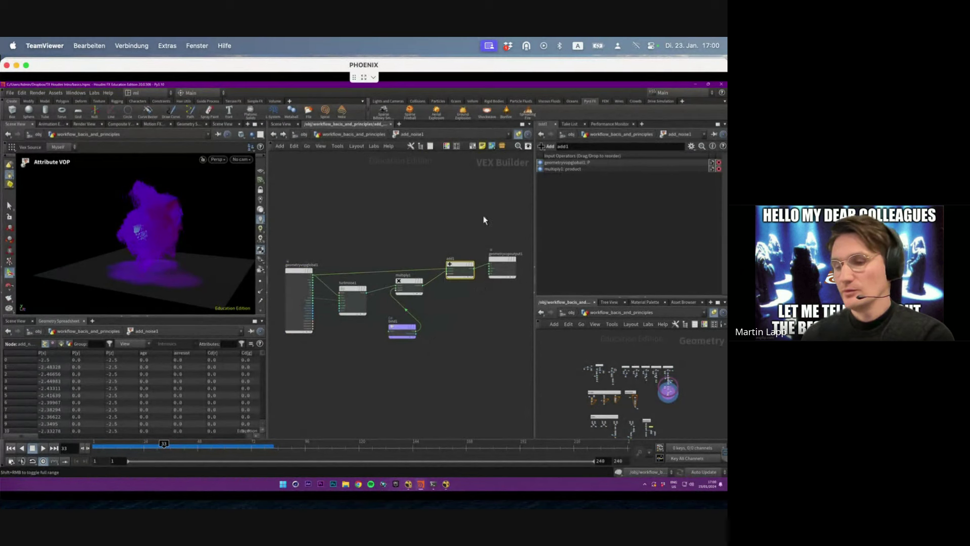
key("u")
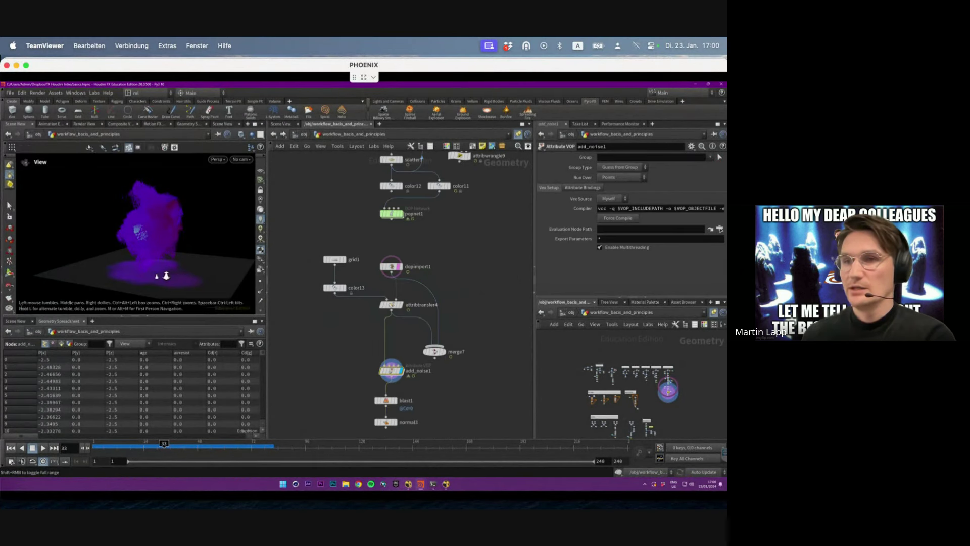
Step: Scrub to frame 44, hide dopimport1's templated particles, and examine the noise-displaced grid up close
left_click_drag(166, 274, 174, 260)
key("Return")
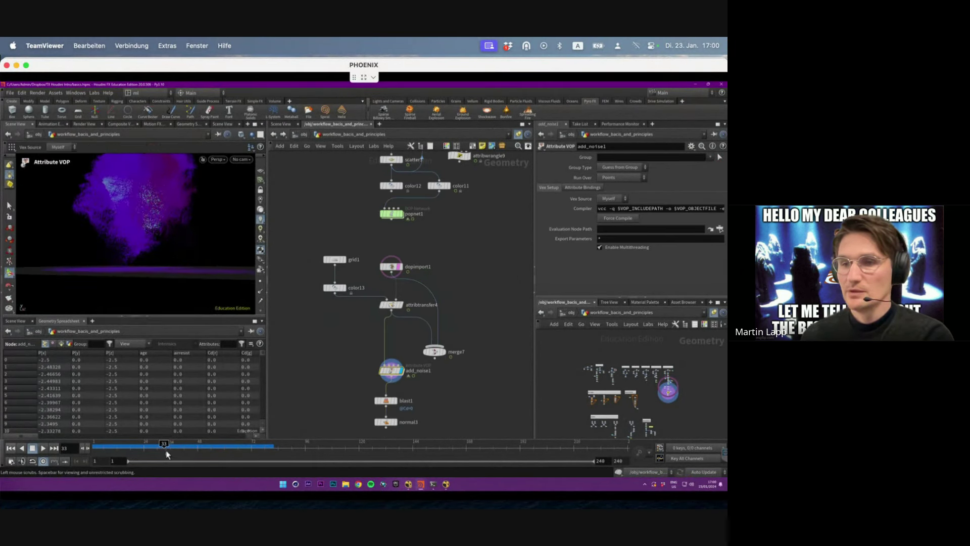
left_click_drag(166, 454, 188, 451)
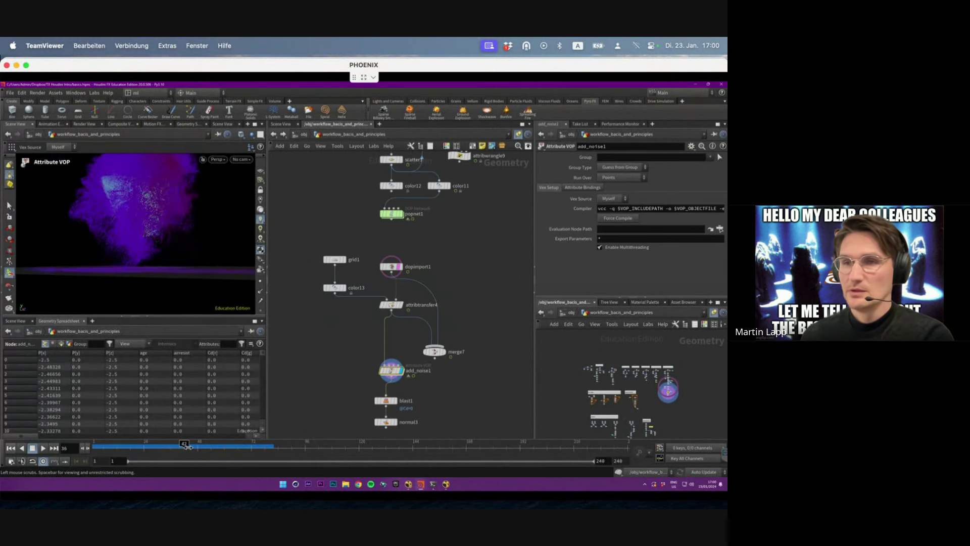
left_click(402, 378)
key("Escape")
left_click_drag(132, 245, 180, 245)
key("Return")
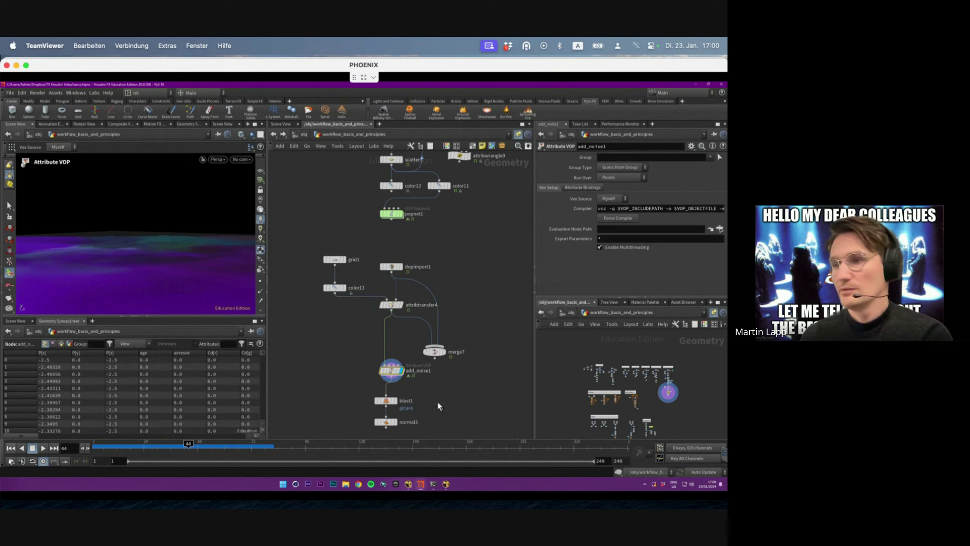
Step: Display blast1 and toggle its bypass to compare the grid with and without the untouched black points
left_click(395, 401)
left_click_drag(75, 237, 145, 253)
key("Return")
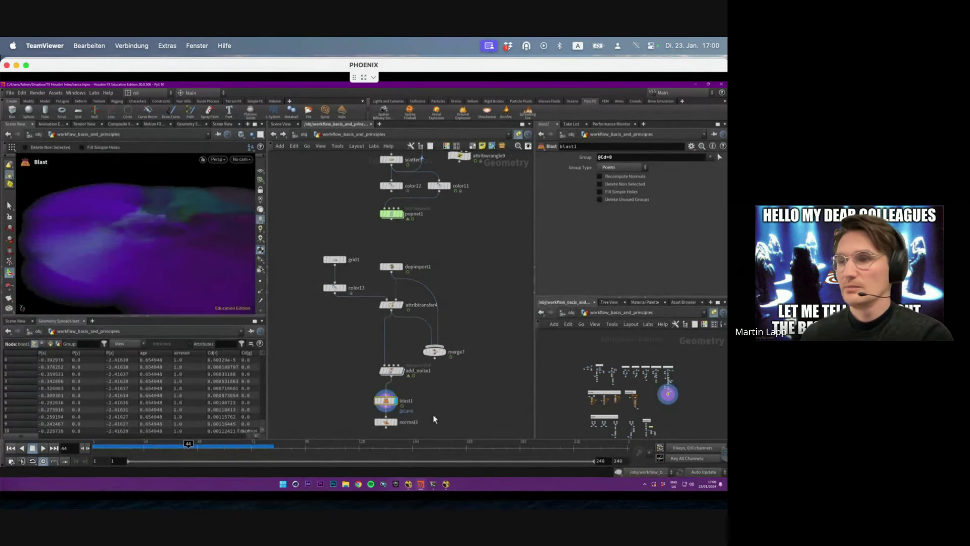
left_click(376, 404)
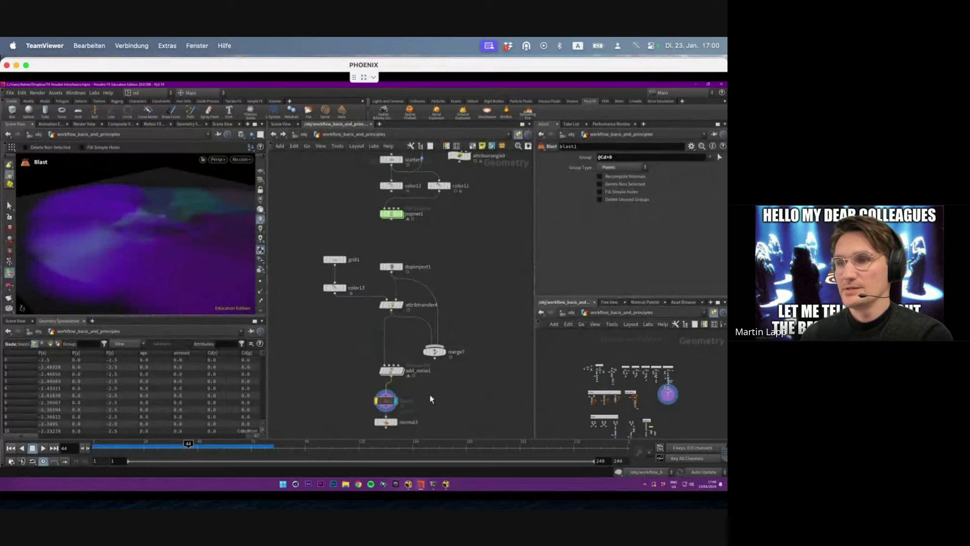
left_click(381, 402)
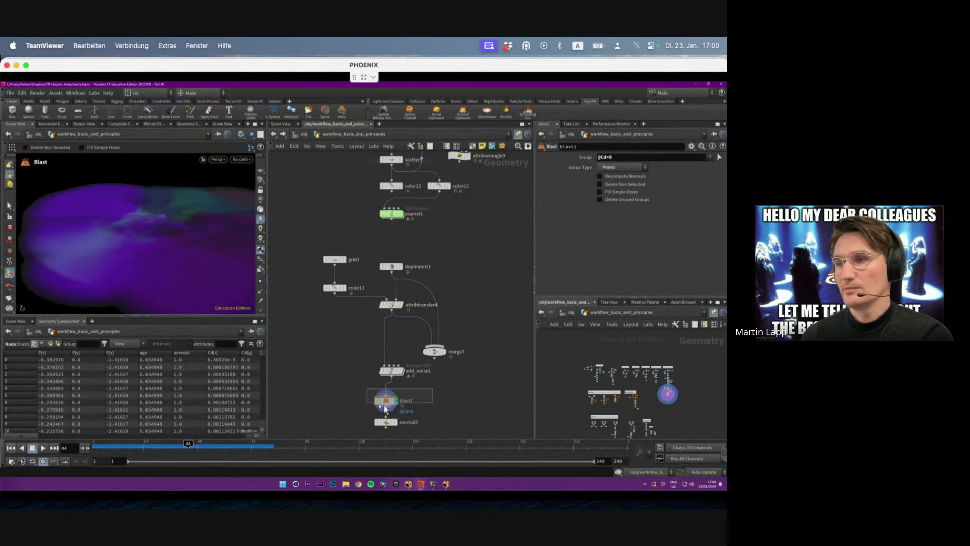
left_click_drag(392, 407, 396, 404)
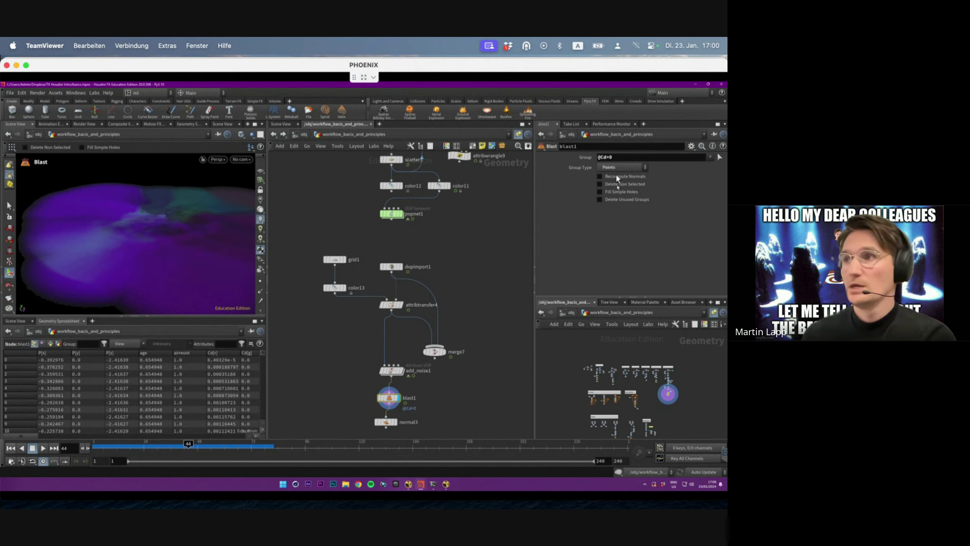
left_click_drag(616, 159, 594, 160)
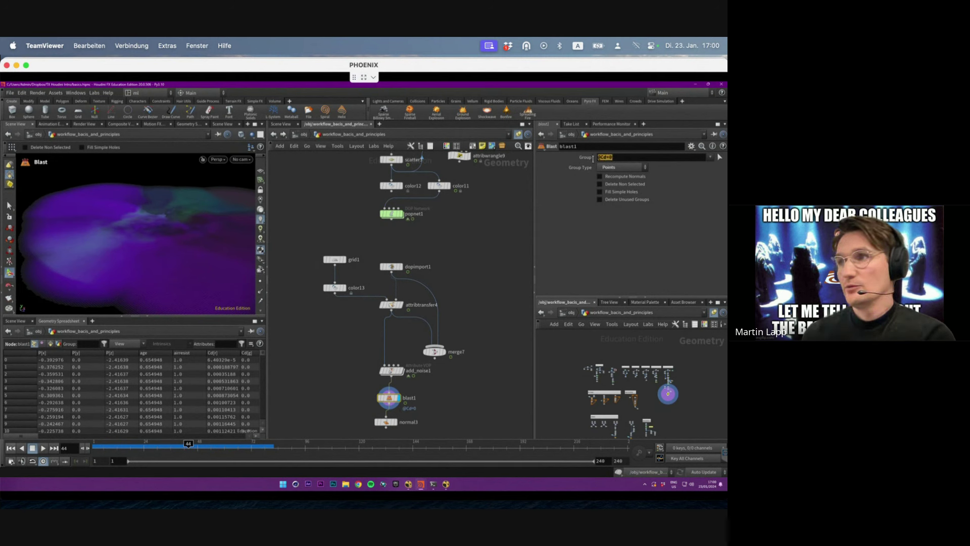
left_click(599, 158)
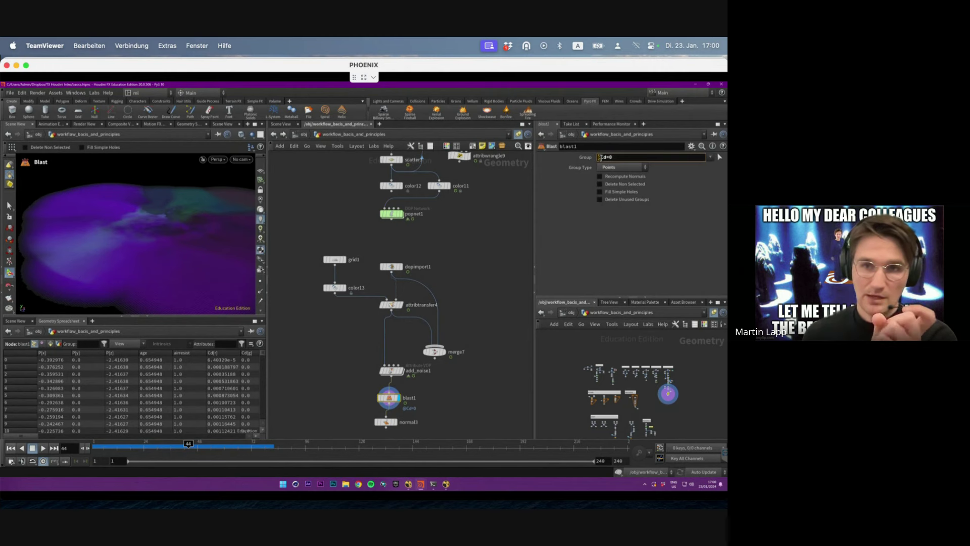
left_click_drag(599, 157, 606, 157)
left_click(608, 157)
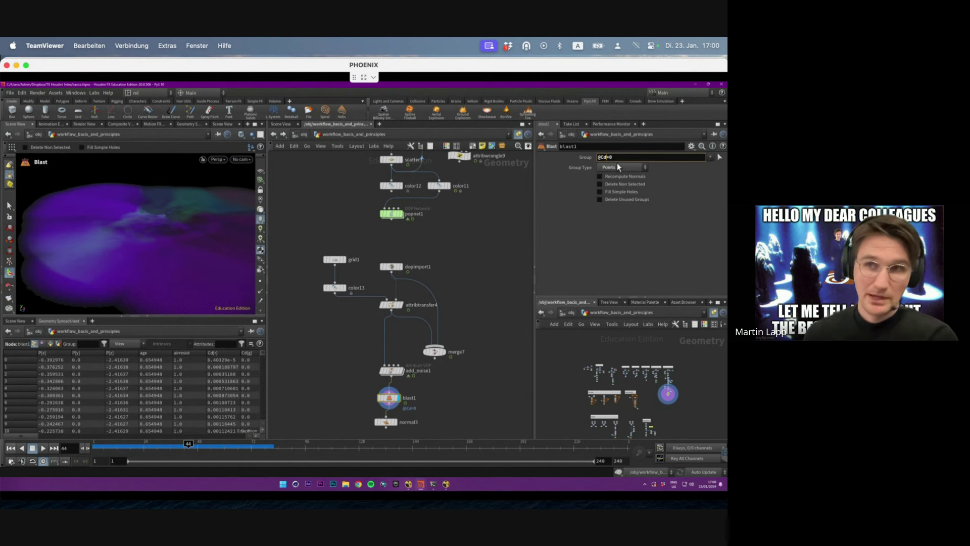
key("Escape")
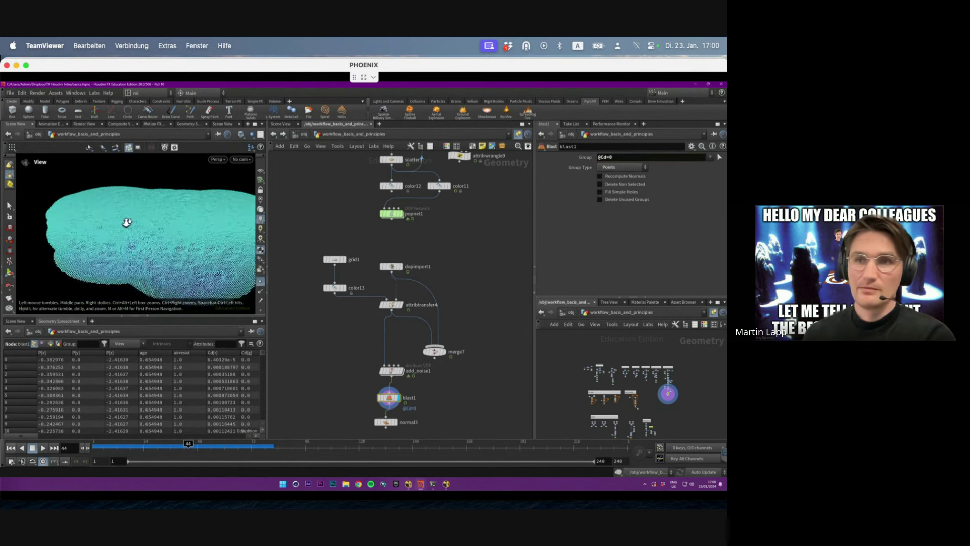
Step: Show the points in the viewport and inspect the outline of the geometry remaining after blast1
left_click_drag(127, 222, 167, 199)
key("Return")
scroll(407, 402, "down", 3)
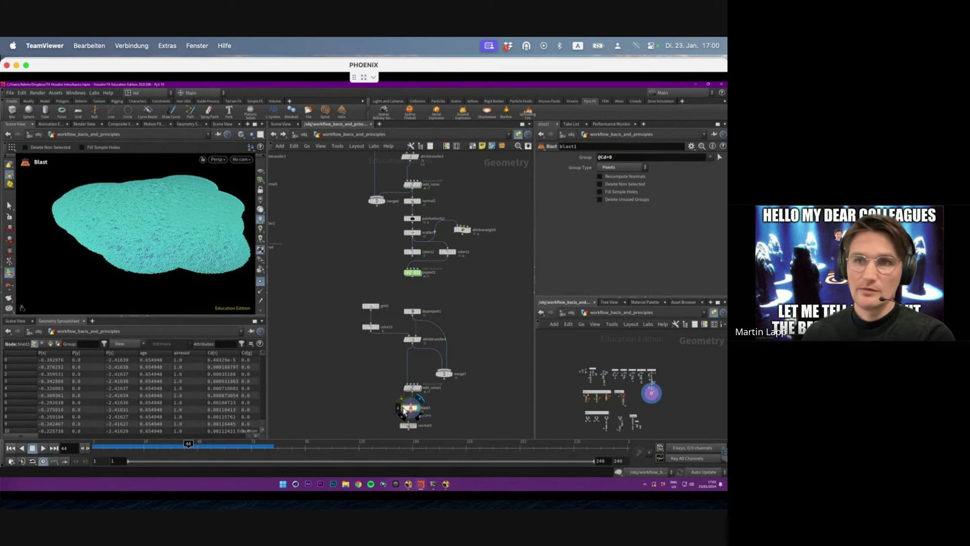
scroll(440, 424, "up", 3)
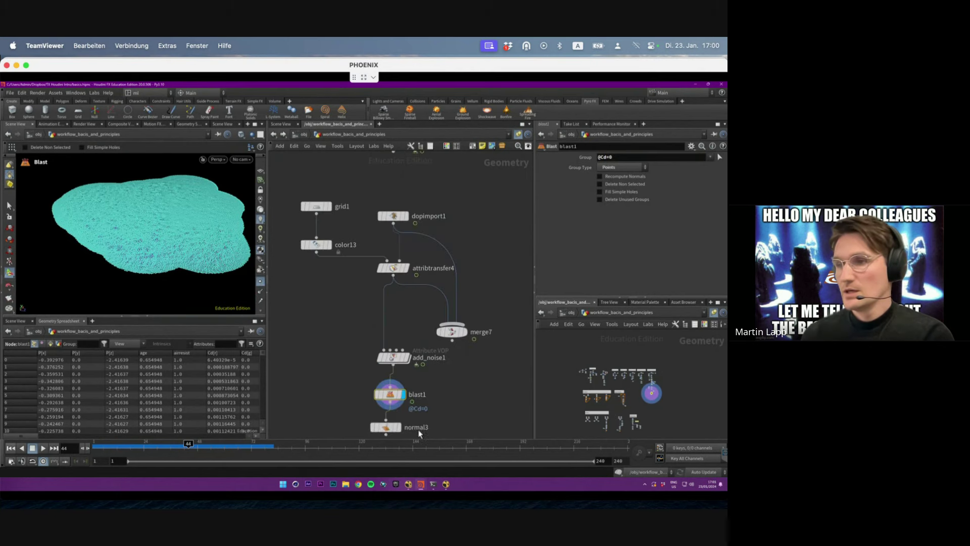
Step: Display normal3 without point markers at frame 47, and template dopimport1's particles over the displaced surface
left_click(398, 427)
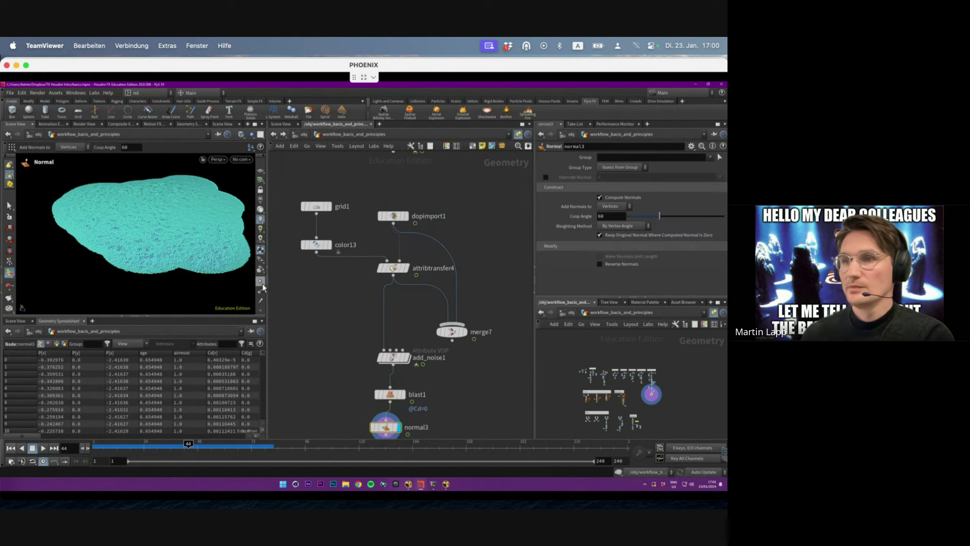
left_click_drag(178, 212, 164, 206)
left_click(154, 447)
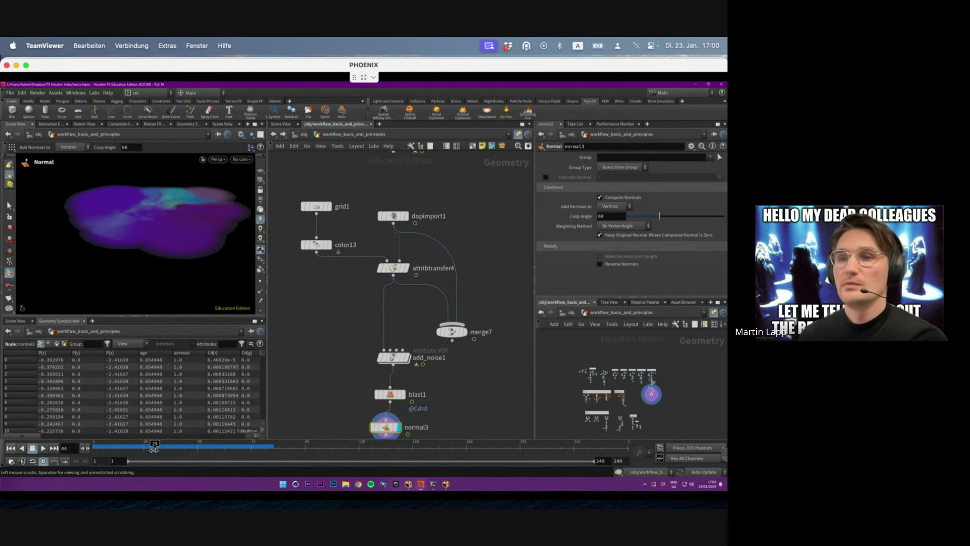
left_click_drag(154, 448, 195, 444)
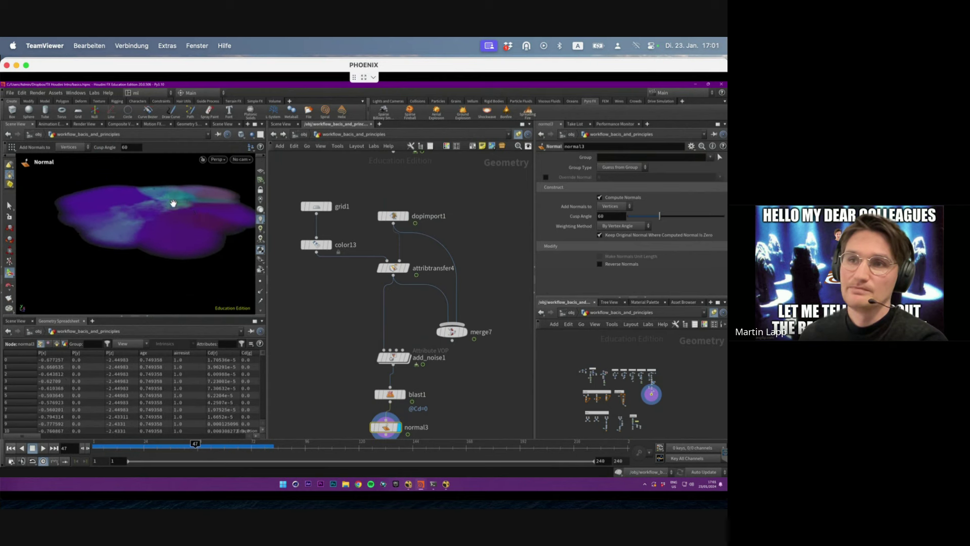
left_click_drag(174, 202, 162, 195)
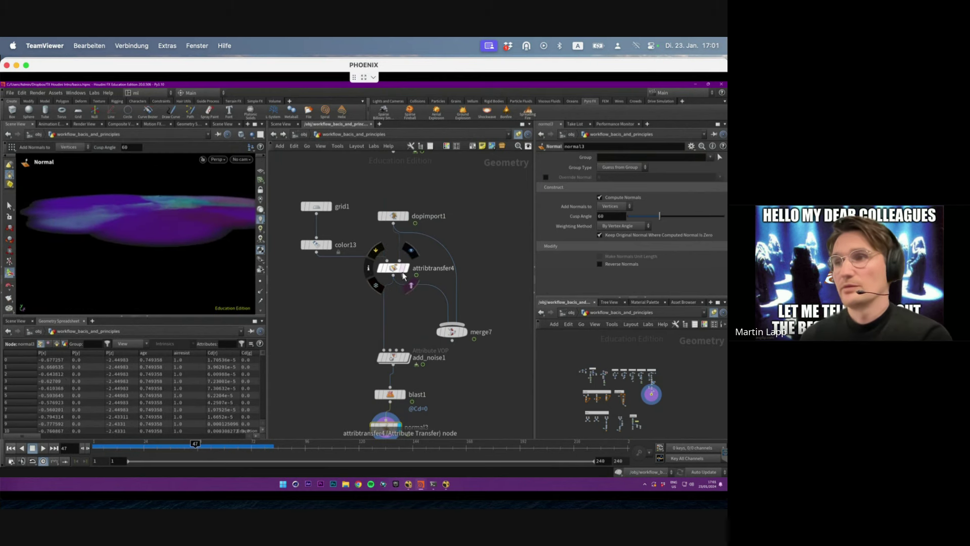
left_click(404, 216)
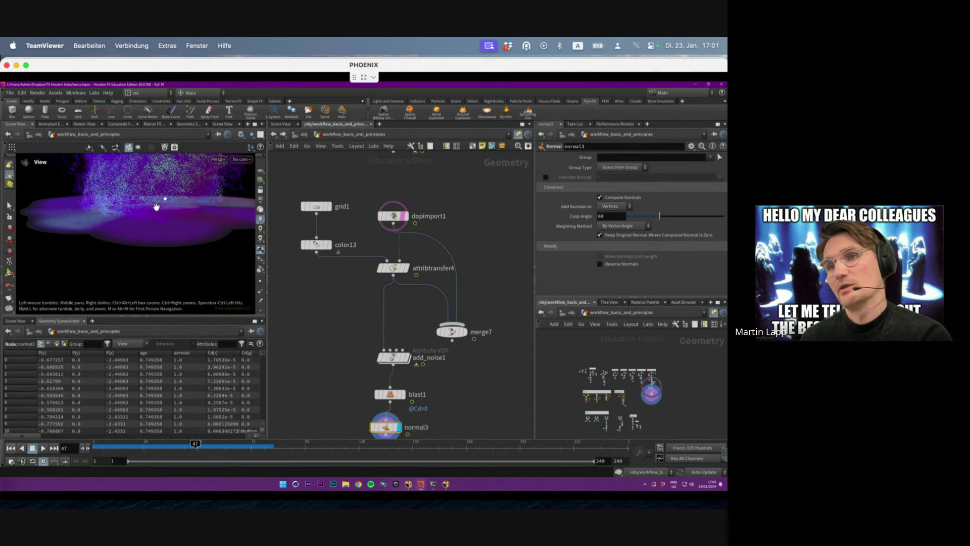
left_click_drag(156, 203, 172, 310)
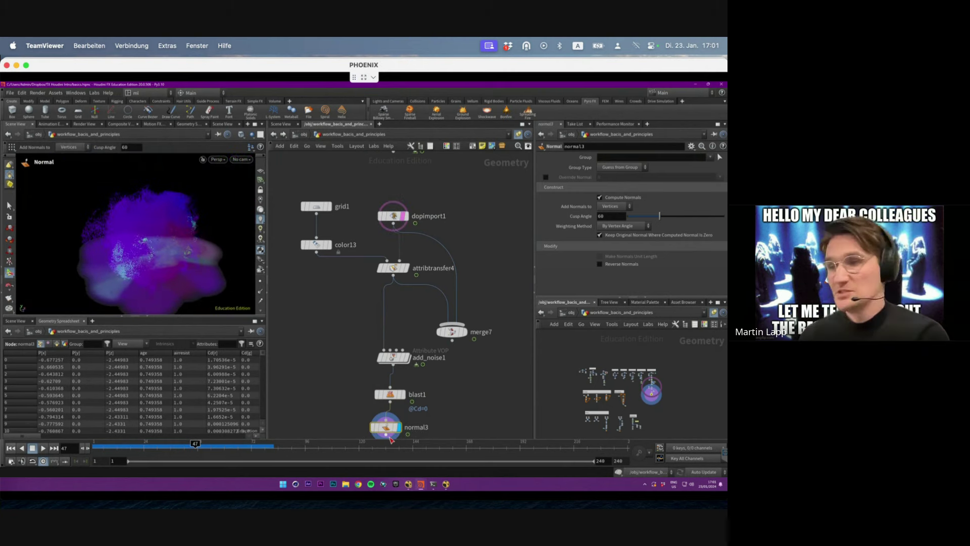
Step: Remove dopimport1's template overlay and scrub the timeline to frame 74 to review the displaced surface of normal3
left_click(395, 430)
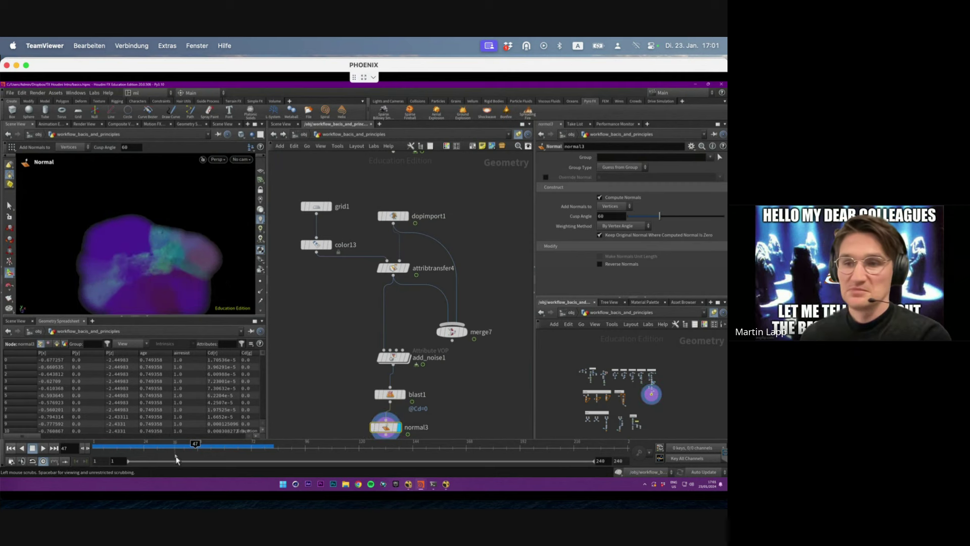
left_click_drag(168, 458, 233, 451)
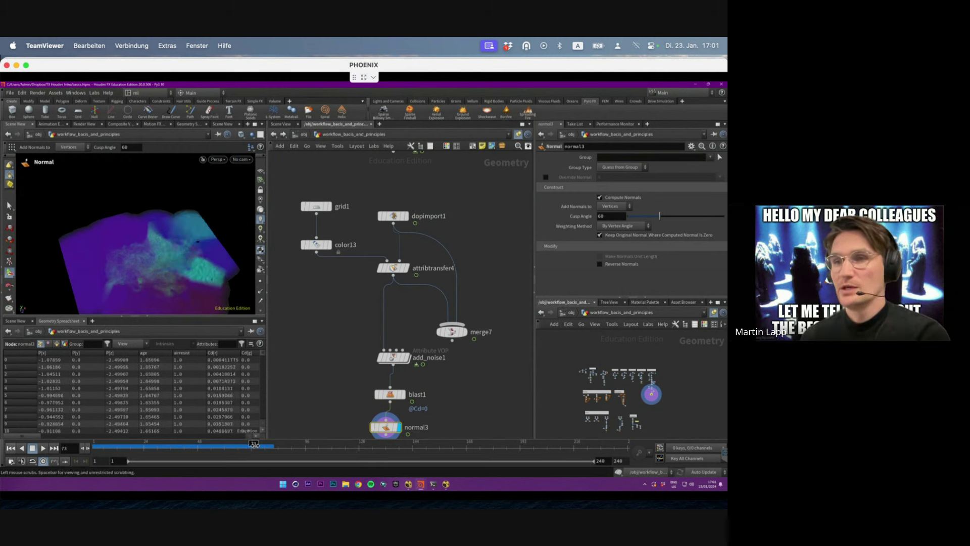
key("Escape")
left_click_drag(191, 249, 131, 221)
key("Return")
Step: Highlight the attribute example chains in the network overview, then the for loops, sops training, solvers and simulations groups, ending with sops training alone
scroll(430, 320, "down", 10)
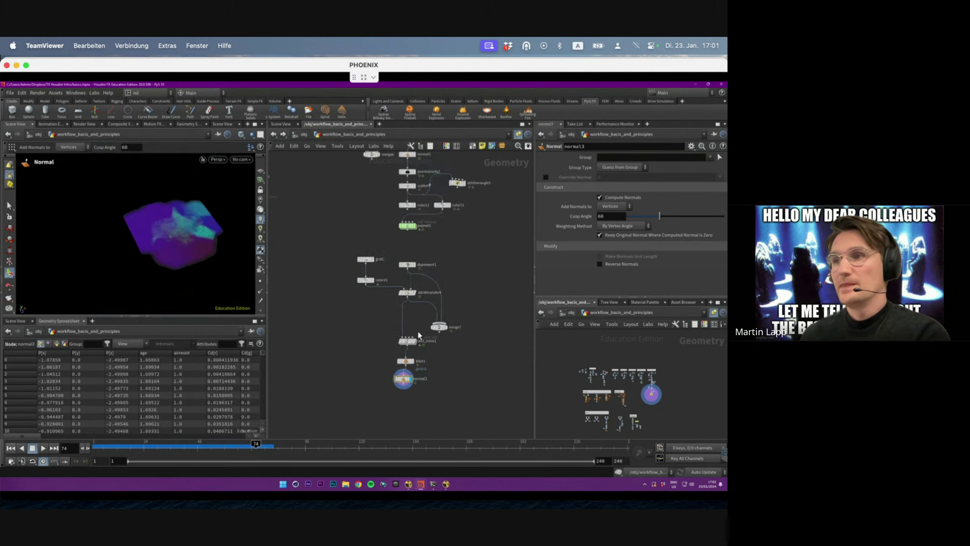
left_click_drag(359, 267, 463, 324)
left_click(465, 336, "shift")
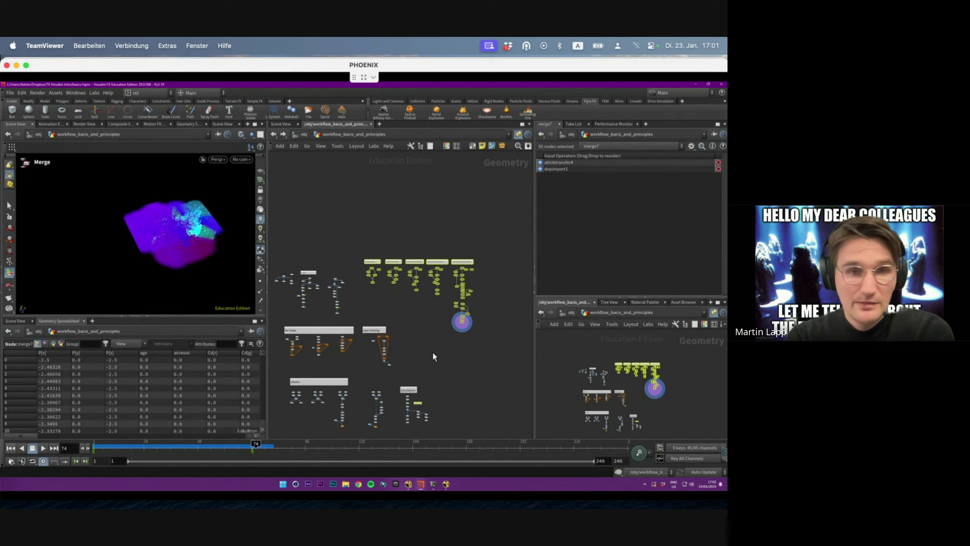
middle_click_drag(433, 353, 458, 312)
left_click_drag(269, 271, 468, 413)
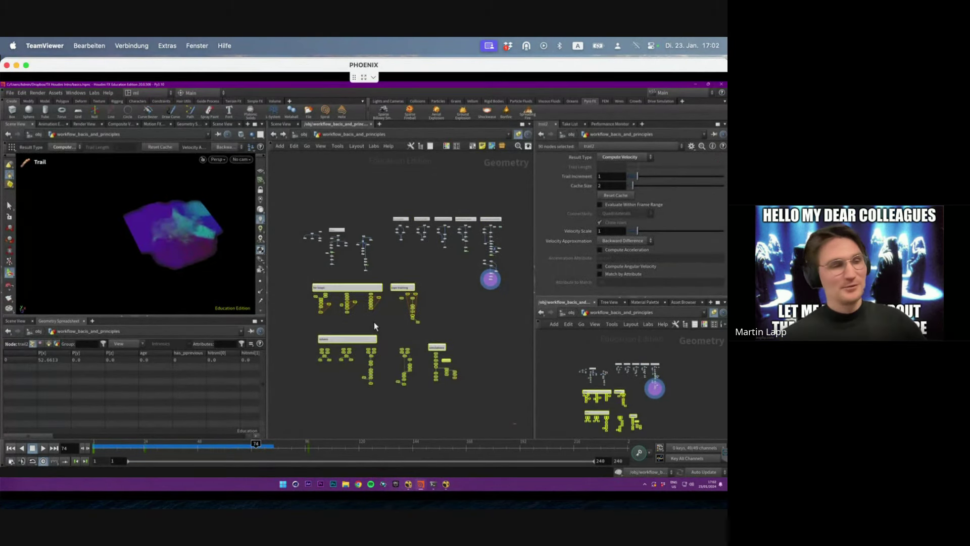
left_click_drag(434, 280, 392, 329)
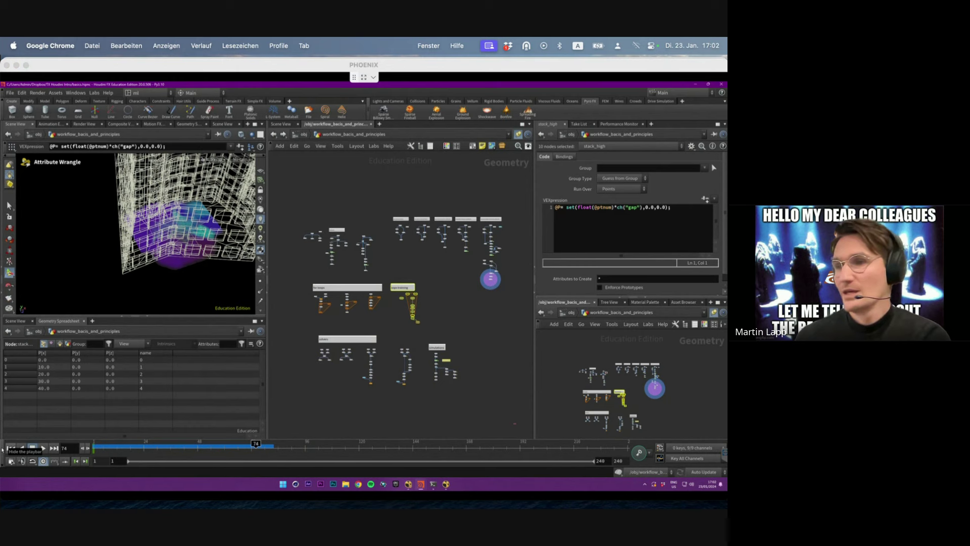
Step: Highlight the solvers and simulations nodes together, clear the selection, and switch to Google Chrome
scroll(396, 373, "up", 5)
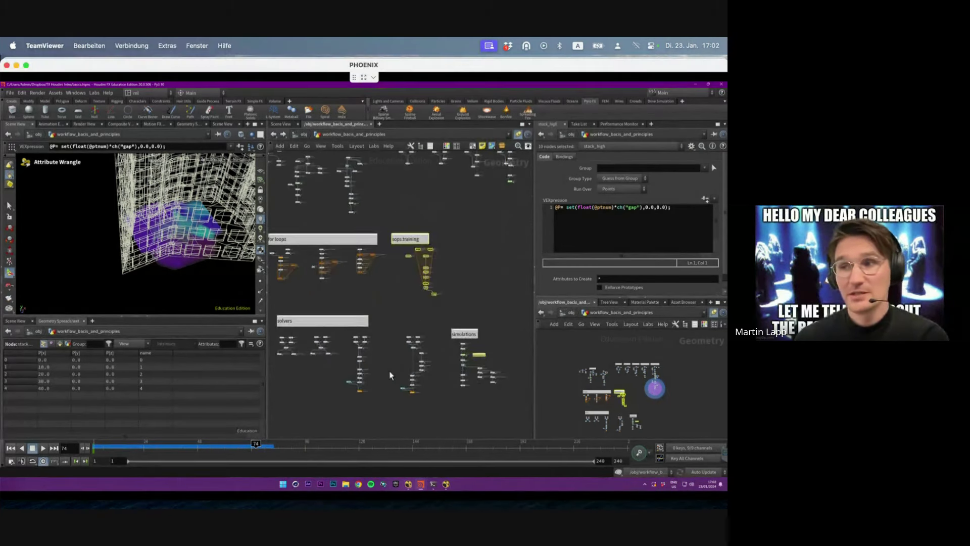
left_click(512, 423)
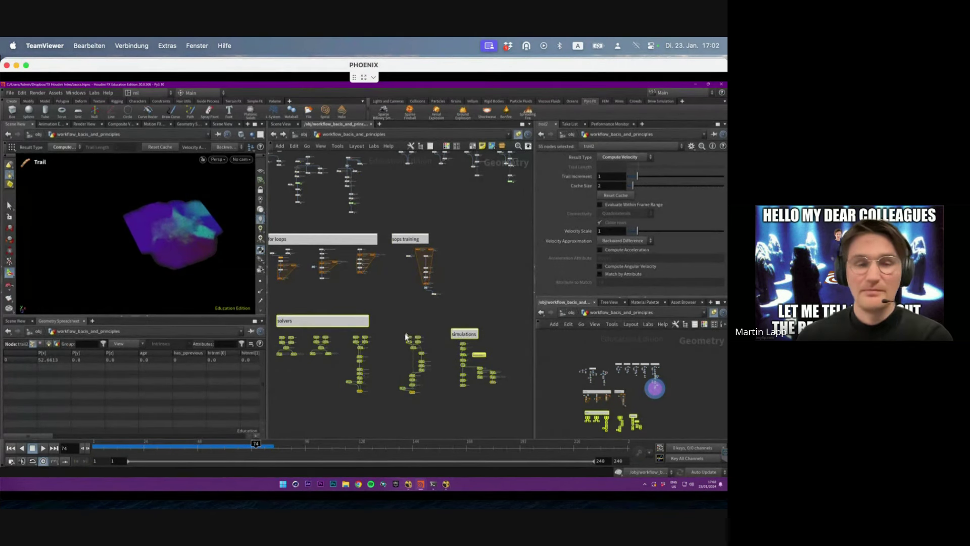
middle_click_drag(407, 334, 425, 325)
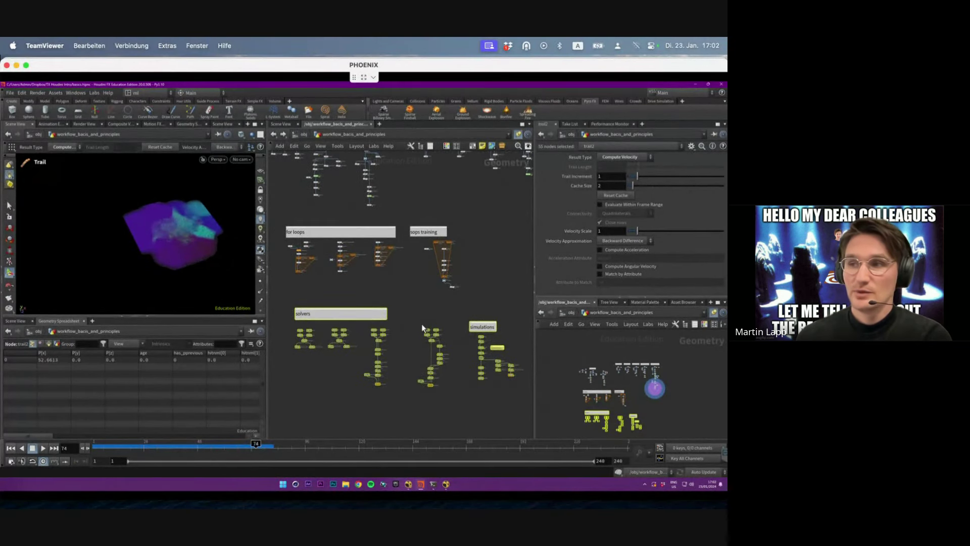
left_click(428, 412)
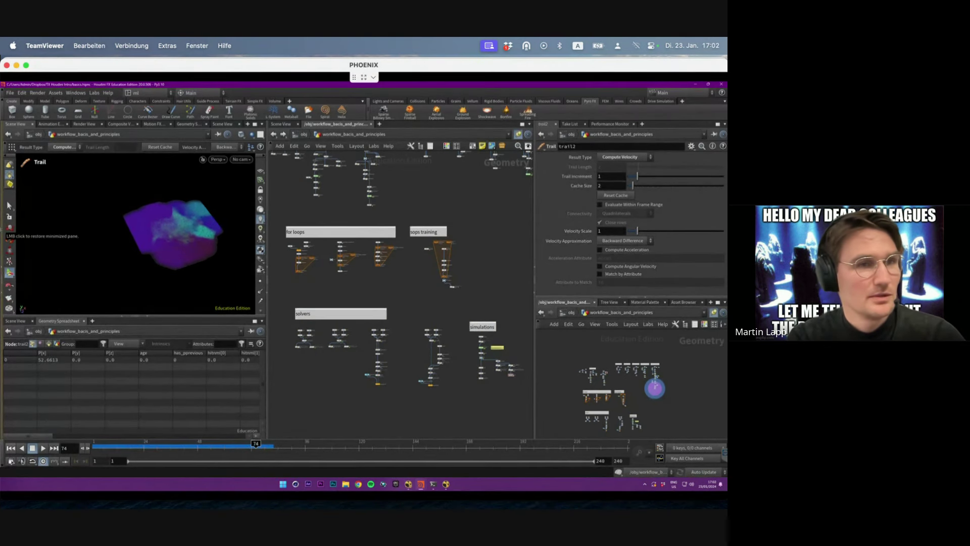
key("super+Tab")
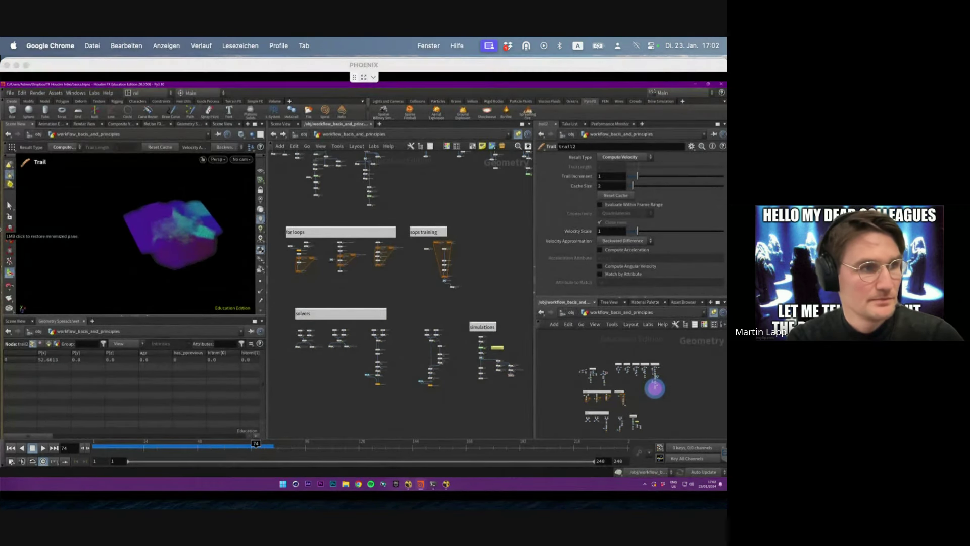